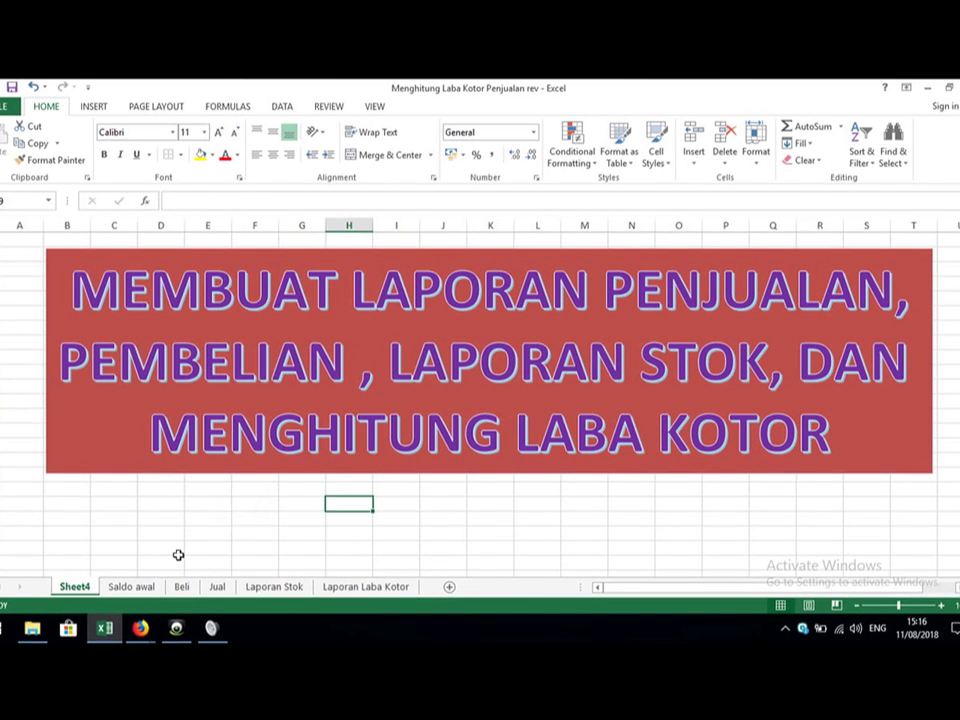
# Step: On the Saldo awal sheet, enter the heading "No." in the empty header cell above the row numbers
pyautogui.click(135, 590)
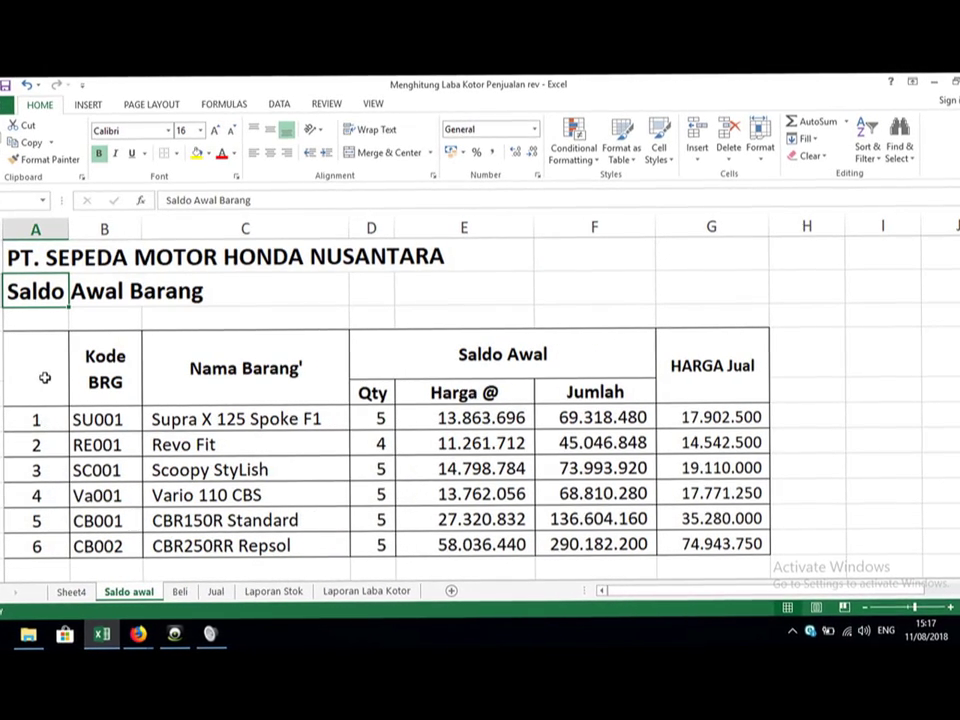
pyautogui.click(34, 413)
pyautogui.press('Right')
pyautogui.press('Right')
pyautogui.press('Right')
pyautogui.press('Left')
pyautogui.press('Left')
pyautogui.press('Left')
pyautogui.press('Up')
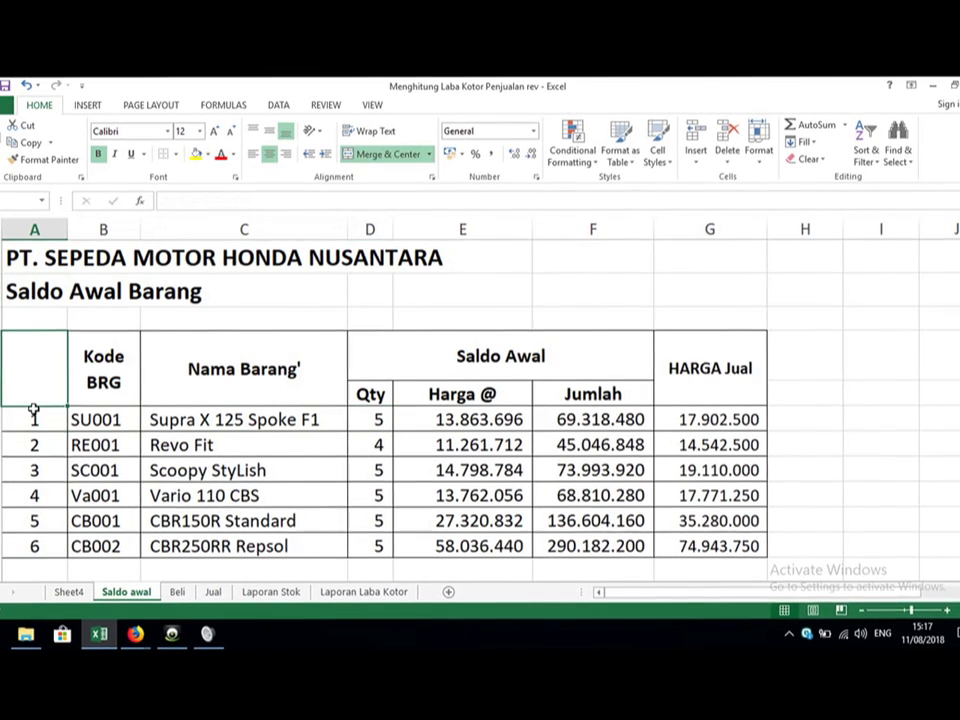
pyautogui.write('No.')
pyautogui.press('Return')
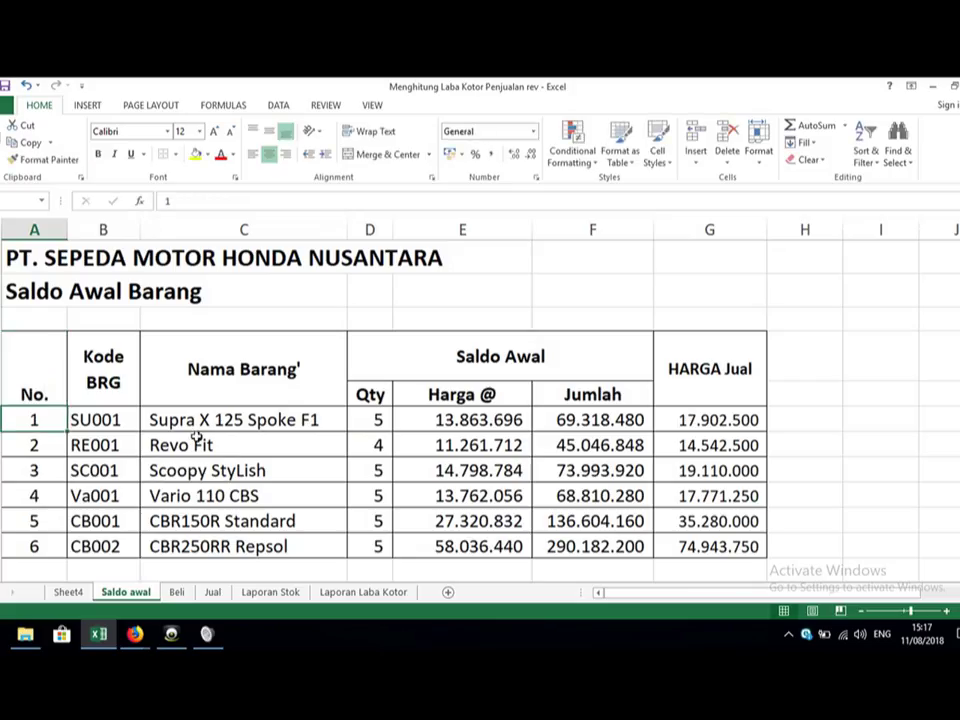
# Step: Review the item codes, item names and Qty values in the opening stock table
pyautogui.press('Right')
pyautogui.press('Right')
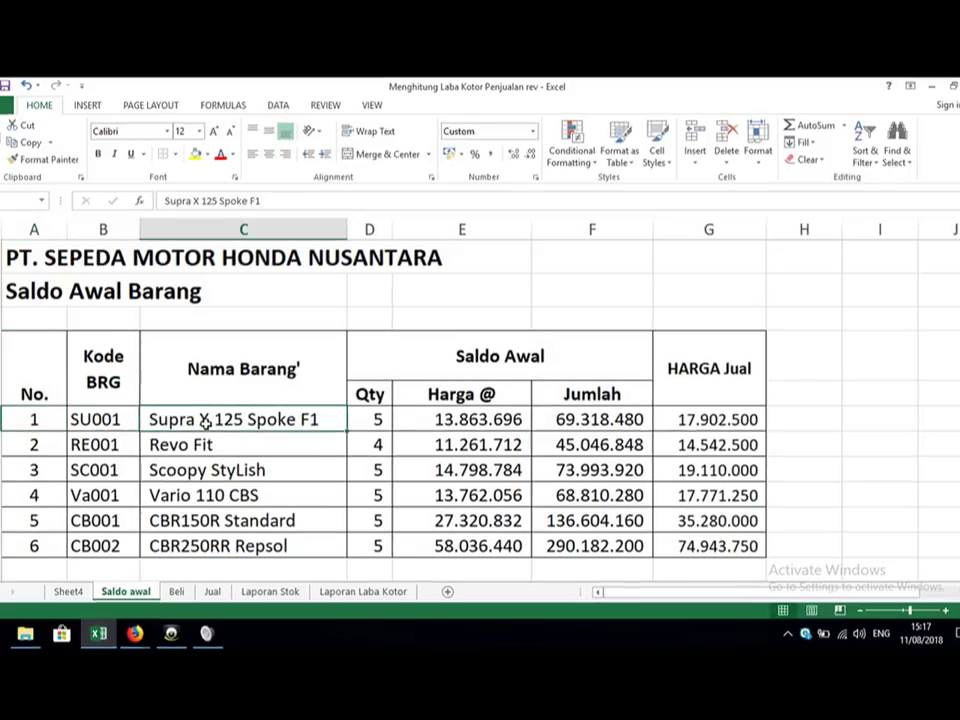
pyautogui.press('Left')
pyautogui.press('Right')
pyautogui.press('Right')
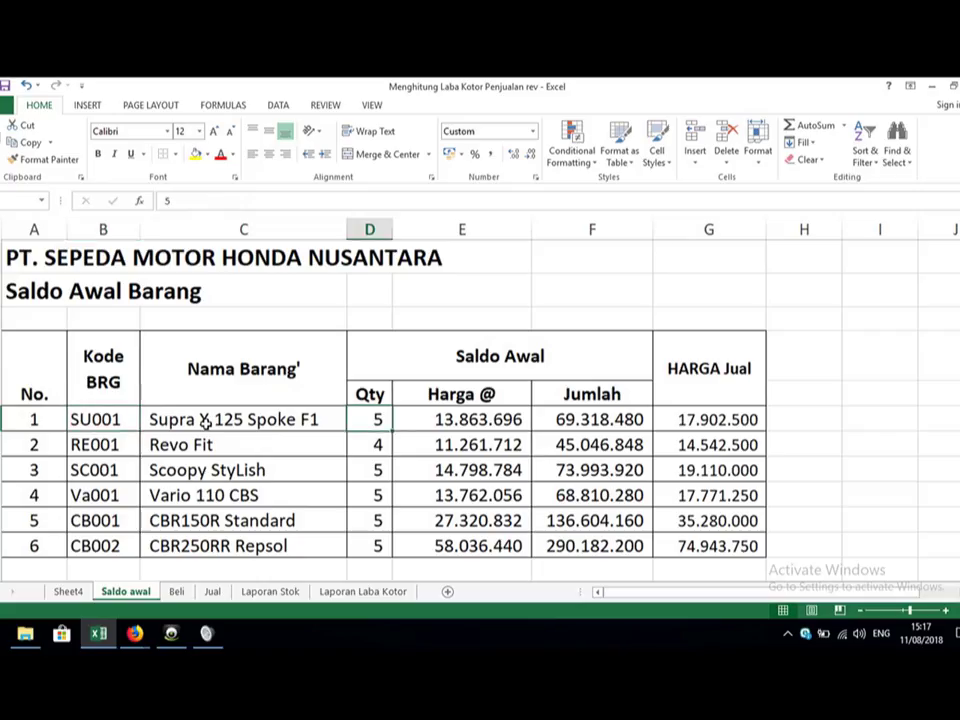
pyautogui.press('Left')
pyautogui.press('Left')
pyautogui.press('Down')
pyautogui.press('Down')
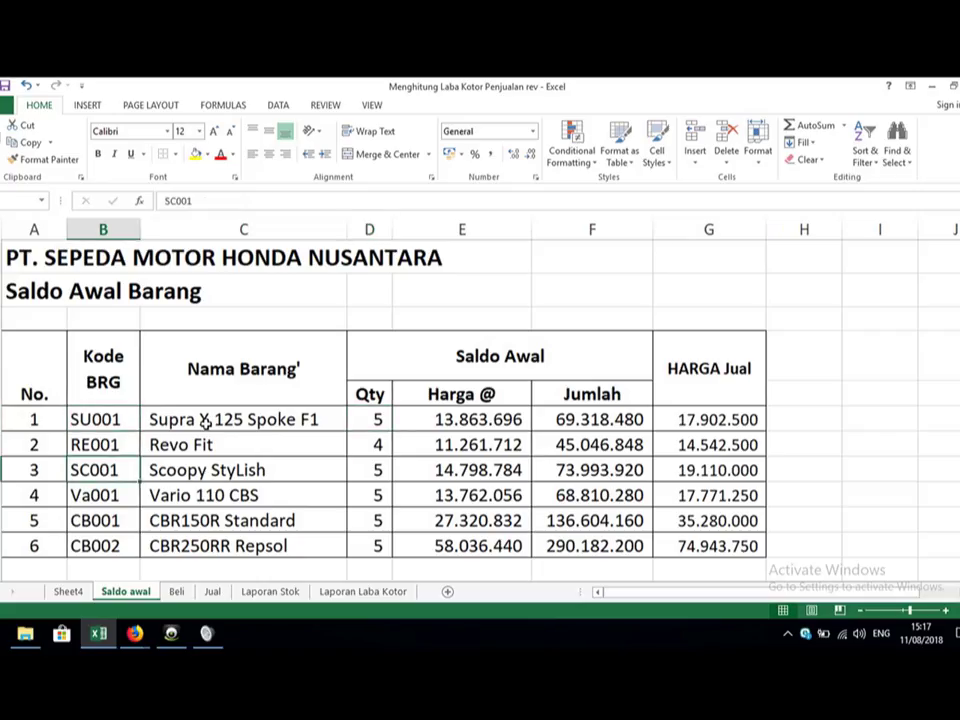
pyautogui.press('Right')
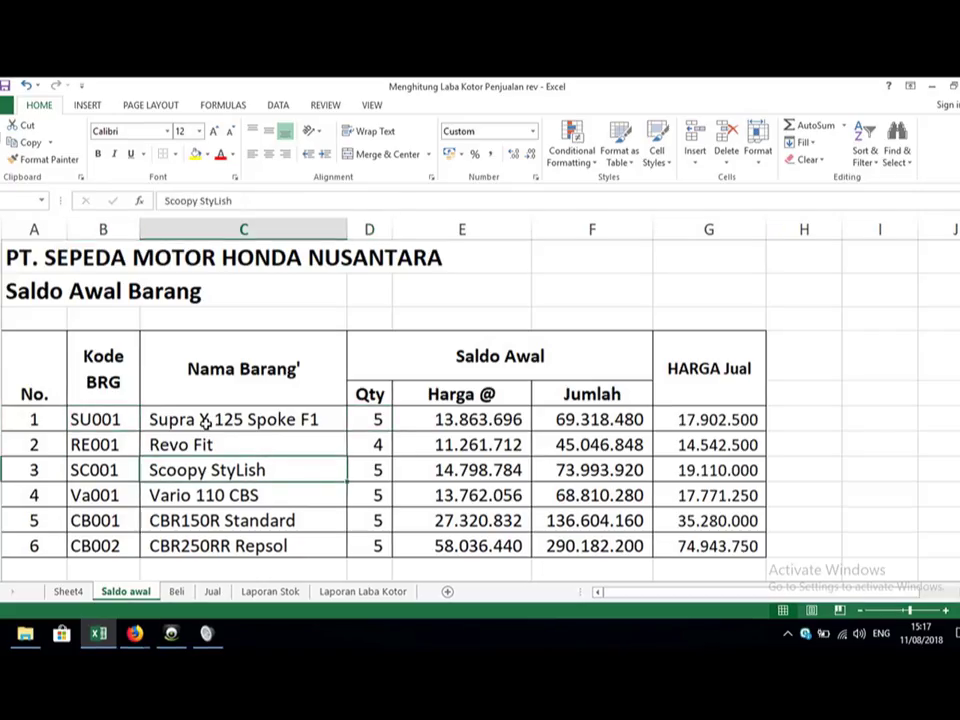
pyautogui.press('Down')
pyautogui.press('Right')
pyautogui.press('Left')
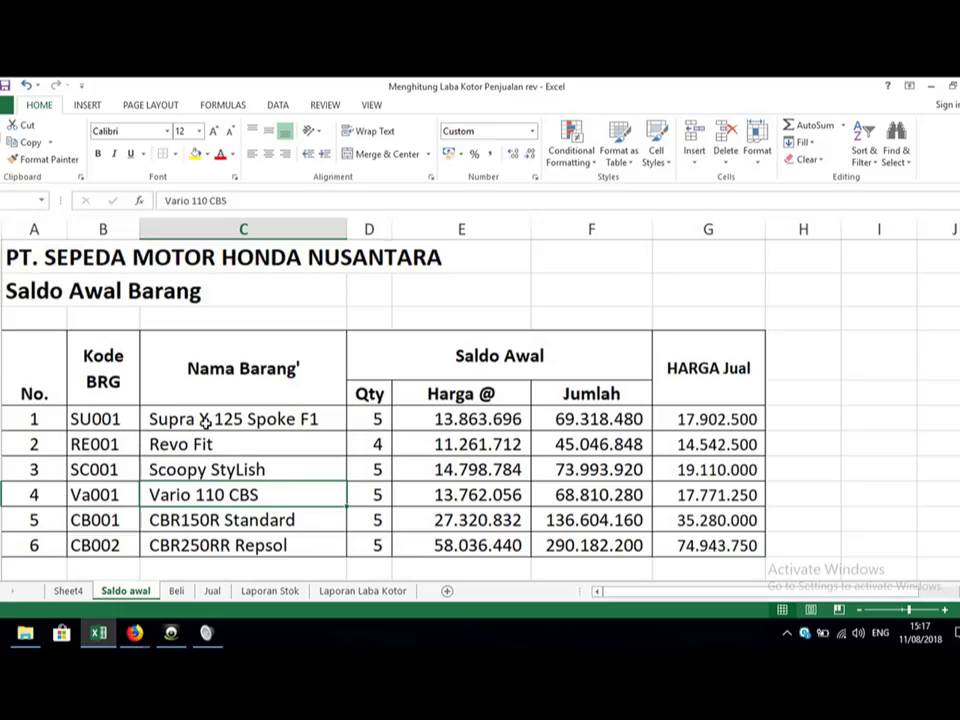
pyautogui.press('Down')
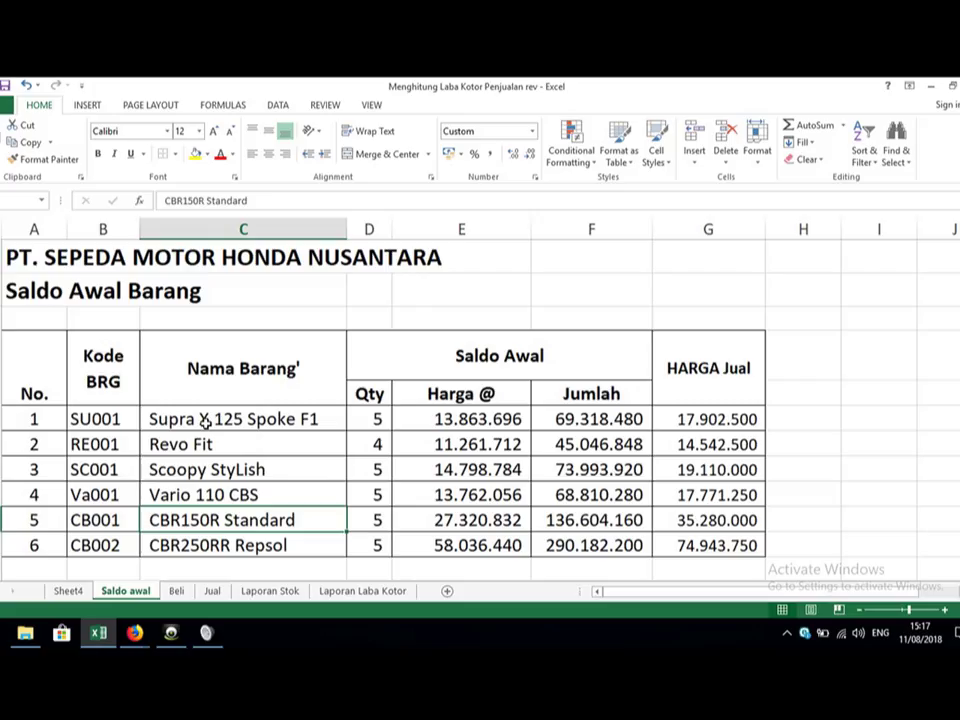
pyautogui.press('Down')
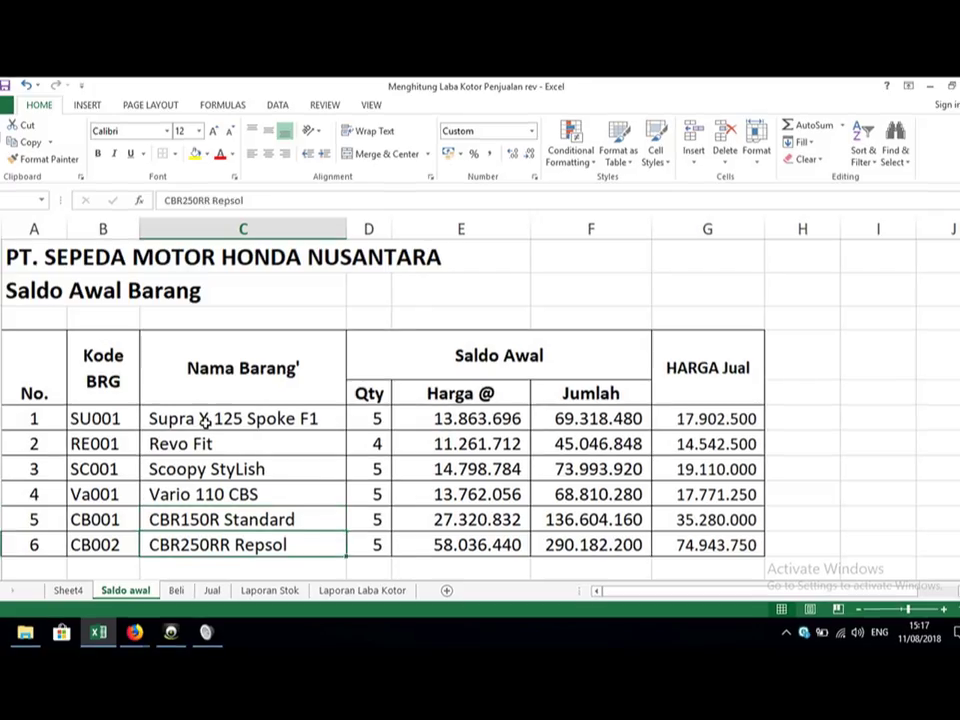
pyautogui.press('Right')
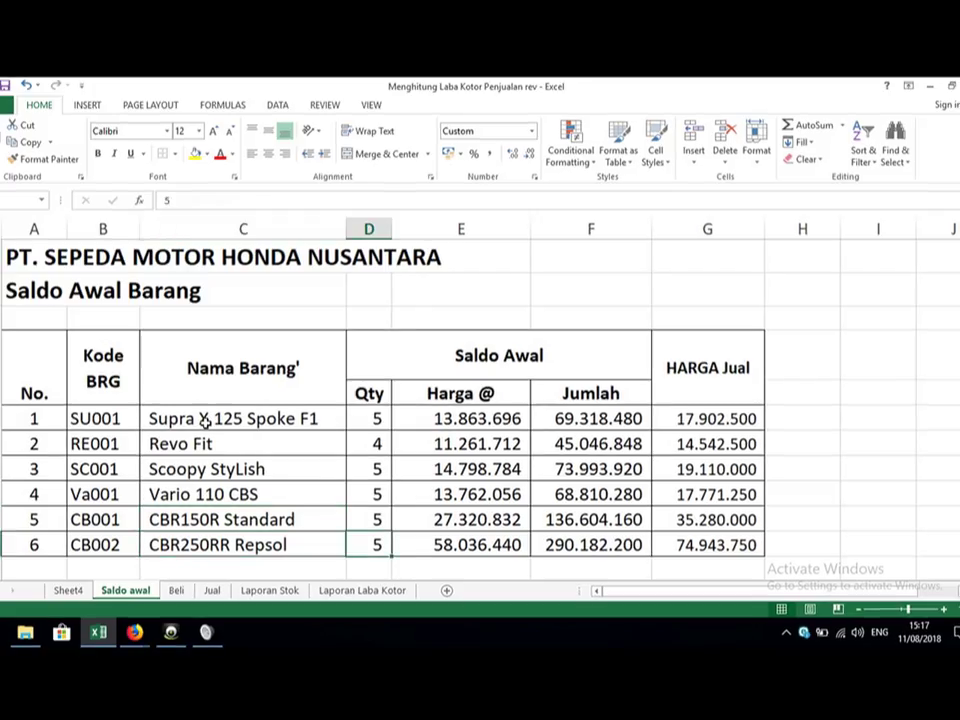
pyautogui.press('Up')
pyautogui.press('Up')
pyautogui.press('Up')
pyautogui.press('Up')
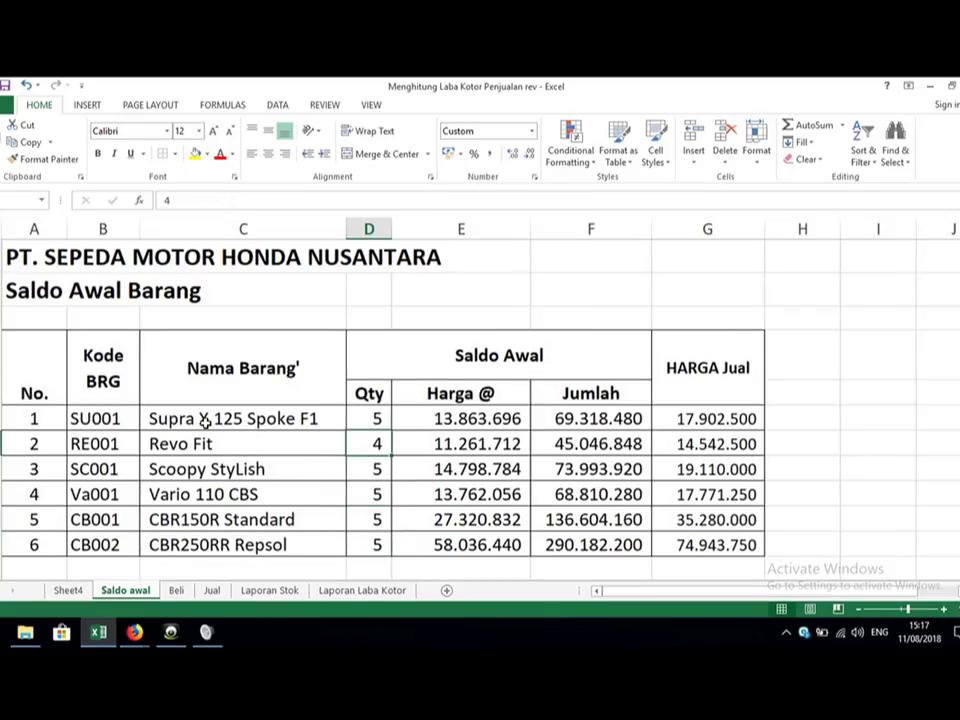
# Step: Examine the Harga @ column, the Jumlah formula for the first item and the HARGA Jual values
pyautogui.click(456, 226)
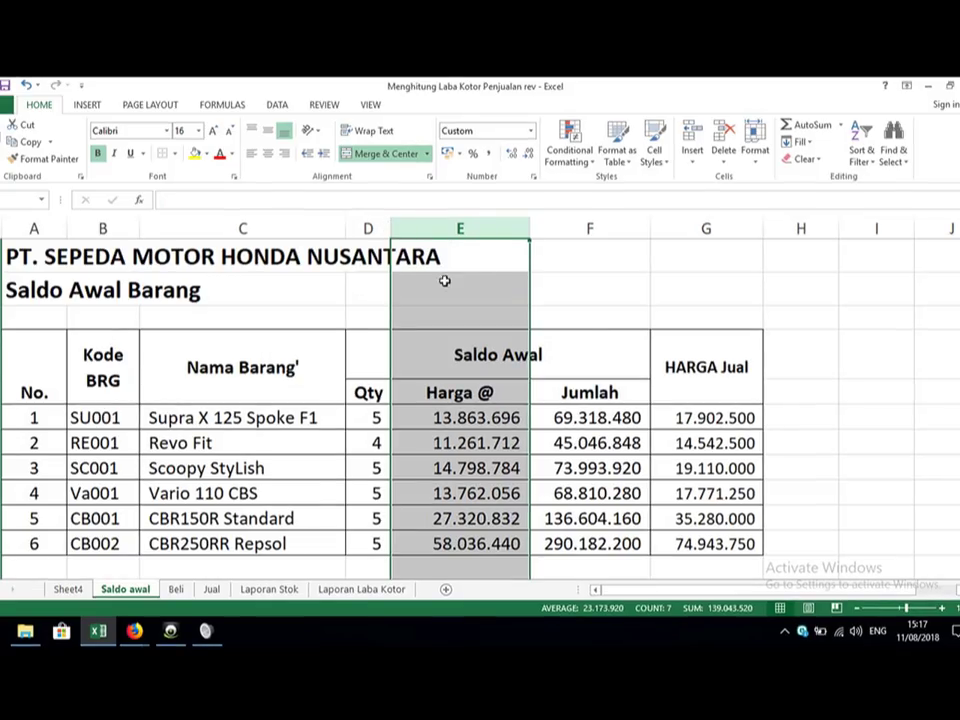
pyautogui.click(444, 281)
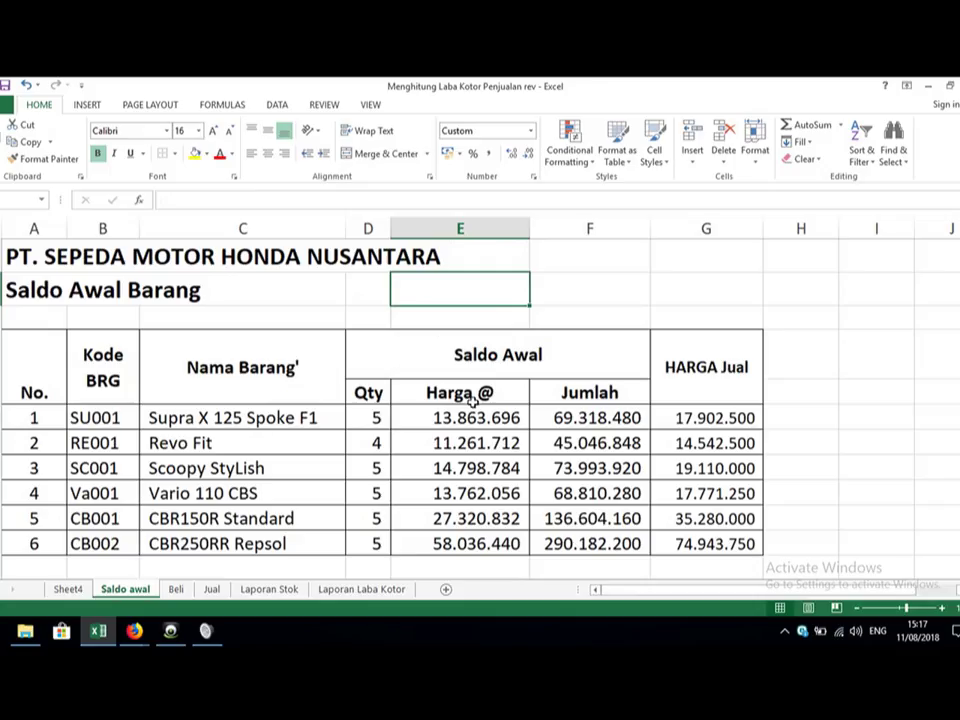
pyautogui.click(512, 418)
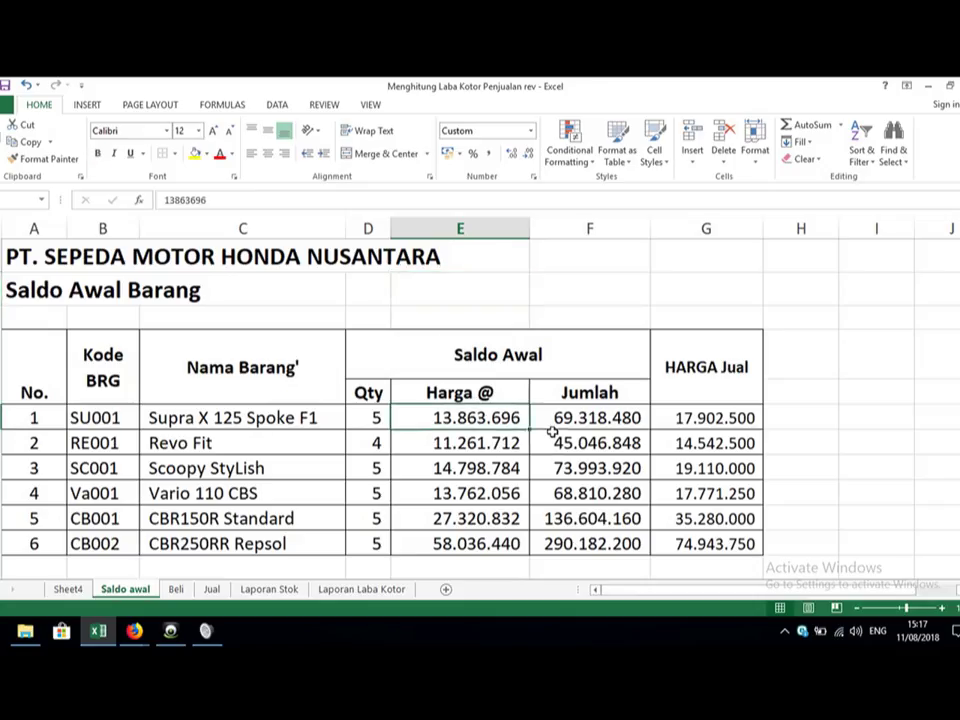
pyautogui.click(560, 420)
pyautogui.write('=D6*E6')
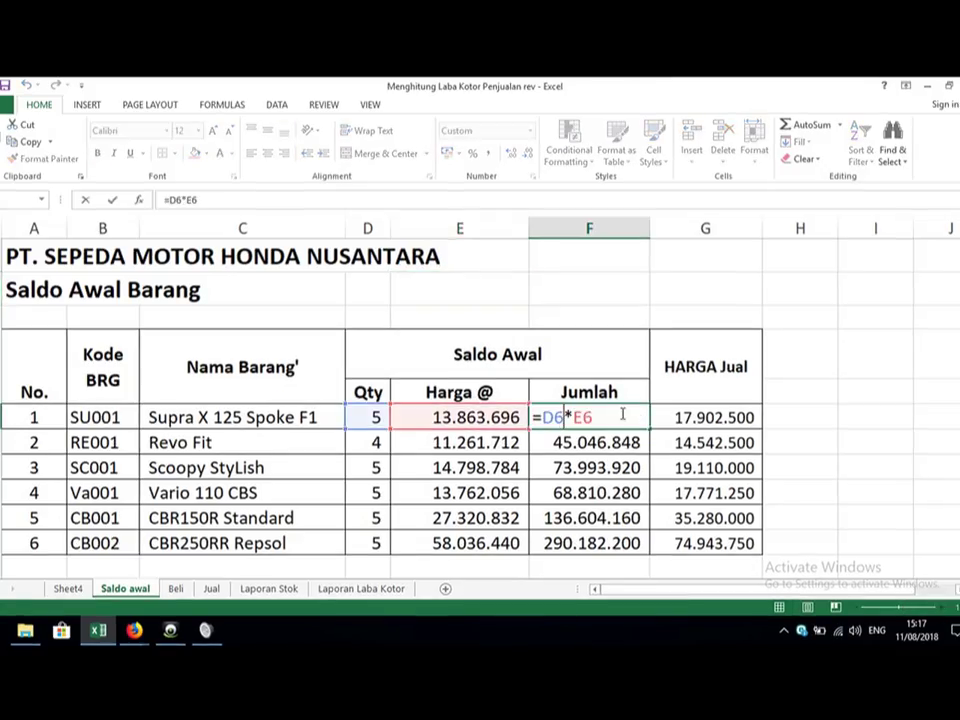
pyautogui.click(614, 467)
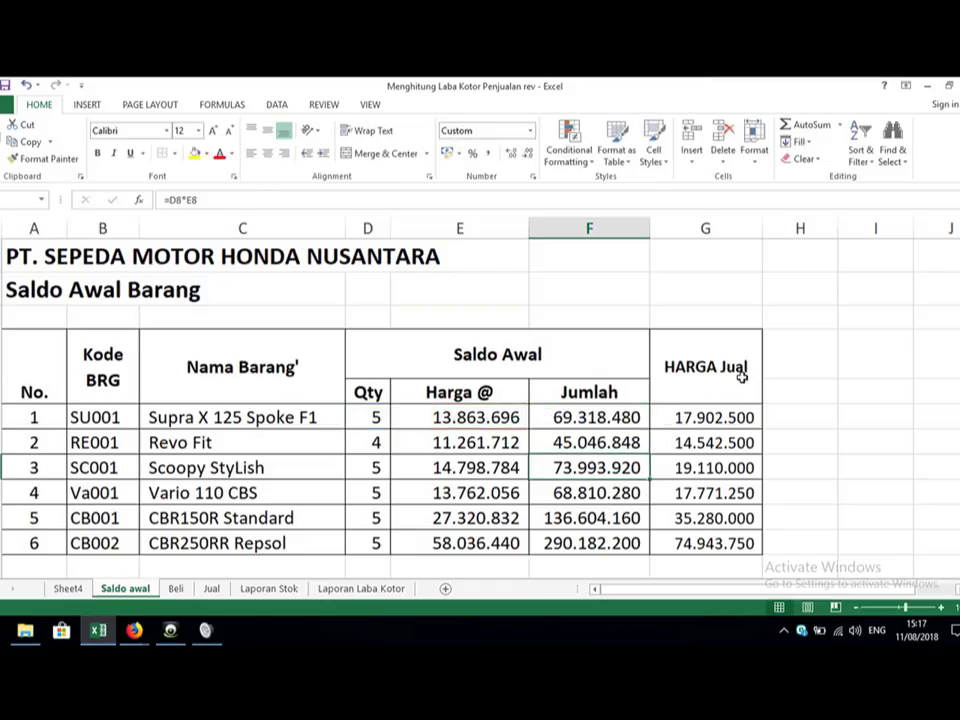
pyautogui.click(712, 420)
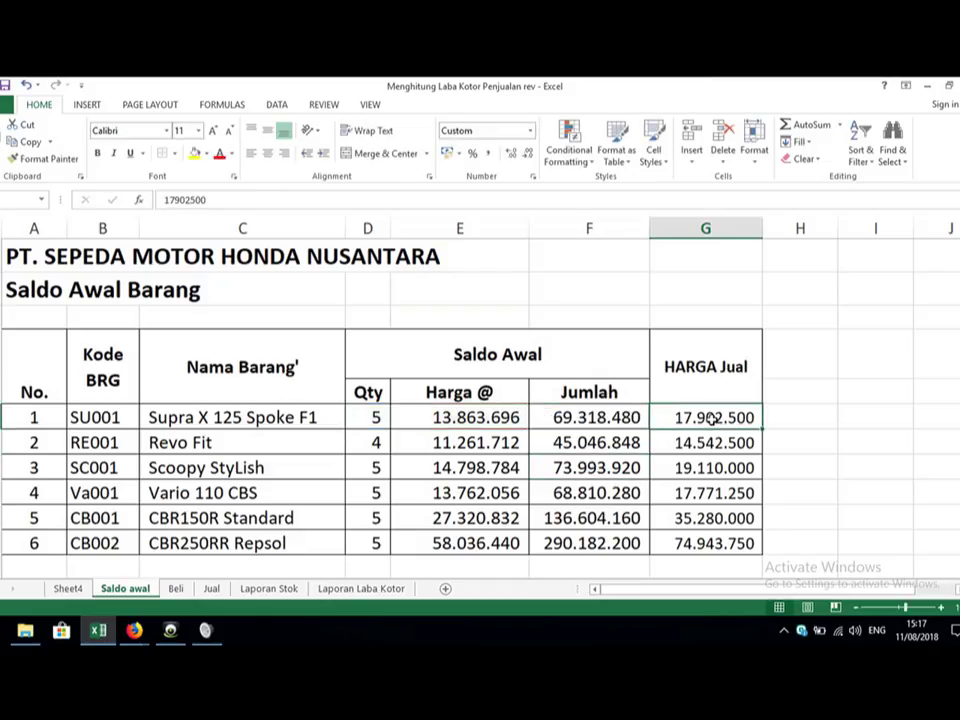
pyautogui.press('Left')
pyautogui.press('Left')
pyautogui.press('Left')
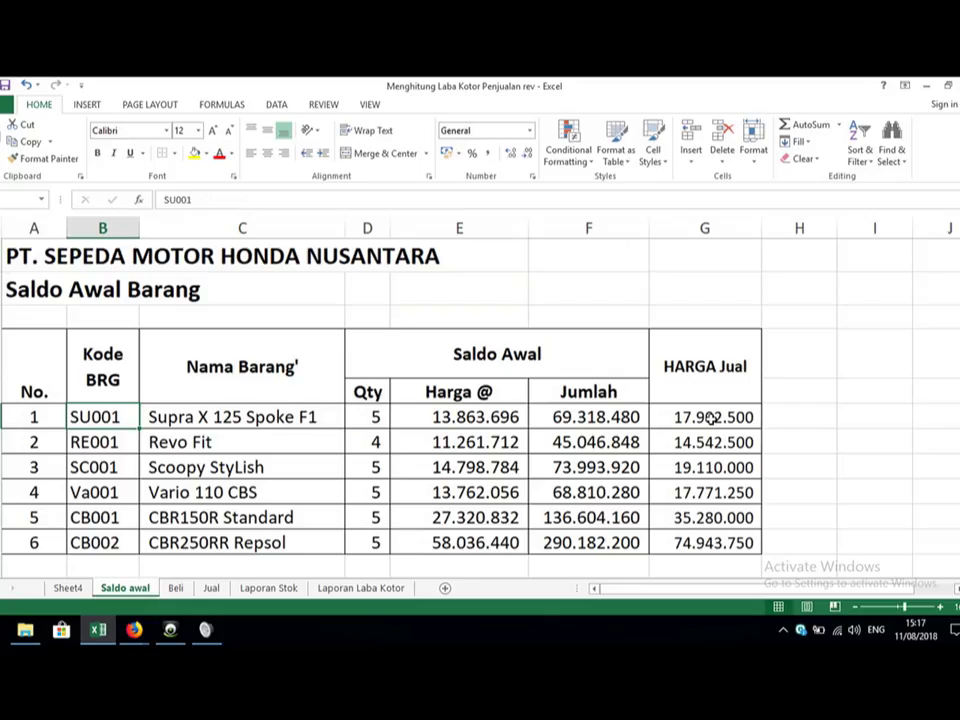
pyautogui.press('Right')
pyautogui.press('Right')
pyautogui.press('Right')
pyautogui.press('Right')
pyautogui.press('Right')
pyautogui.press('Right')
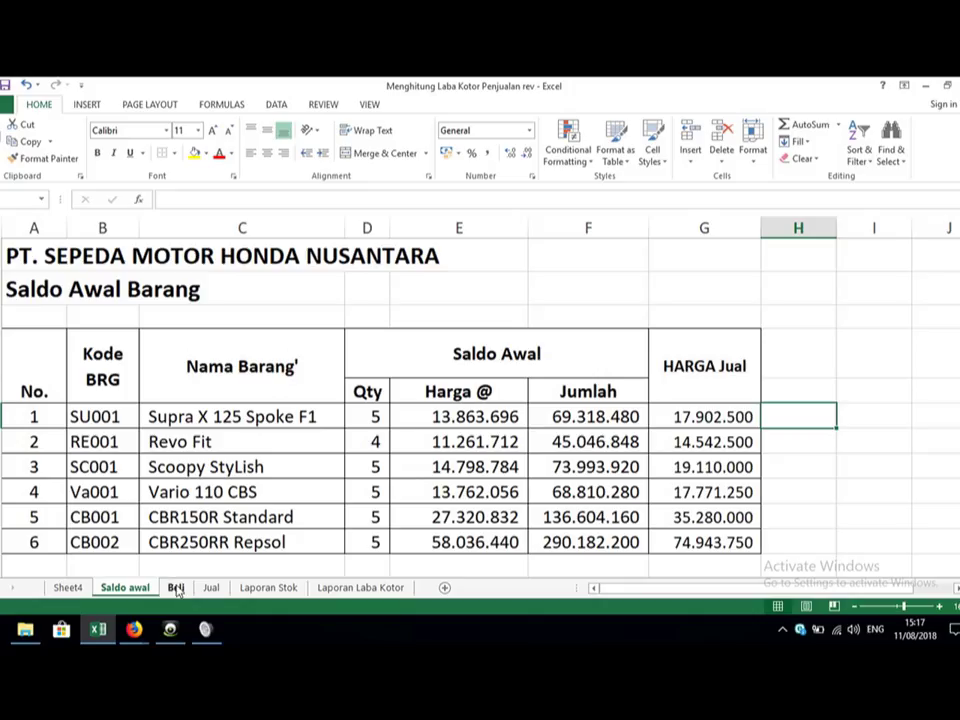
# Step: Examine the column headings of the empty purchase table on the Beli sheet
pyautogui.click(176, 590)
pyautogui.click(120, 393)
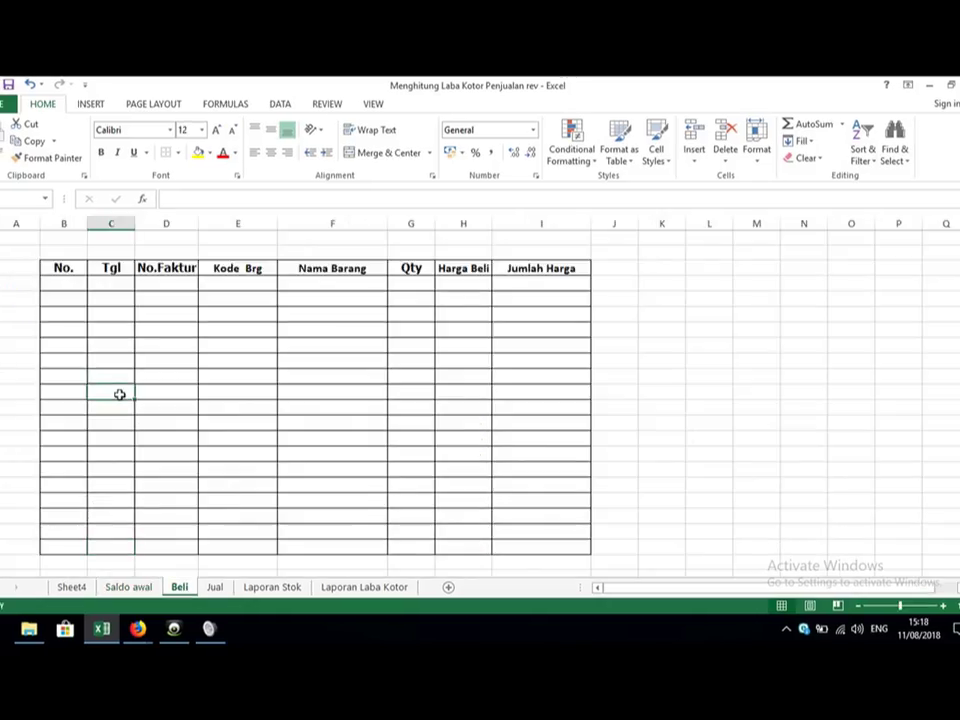
pyautogui.click(51, 294)
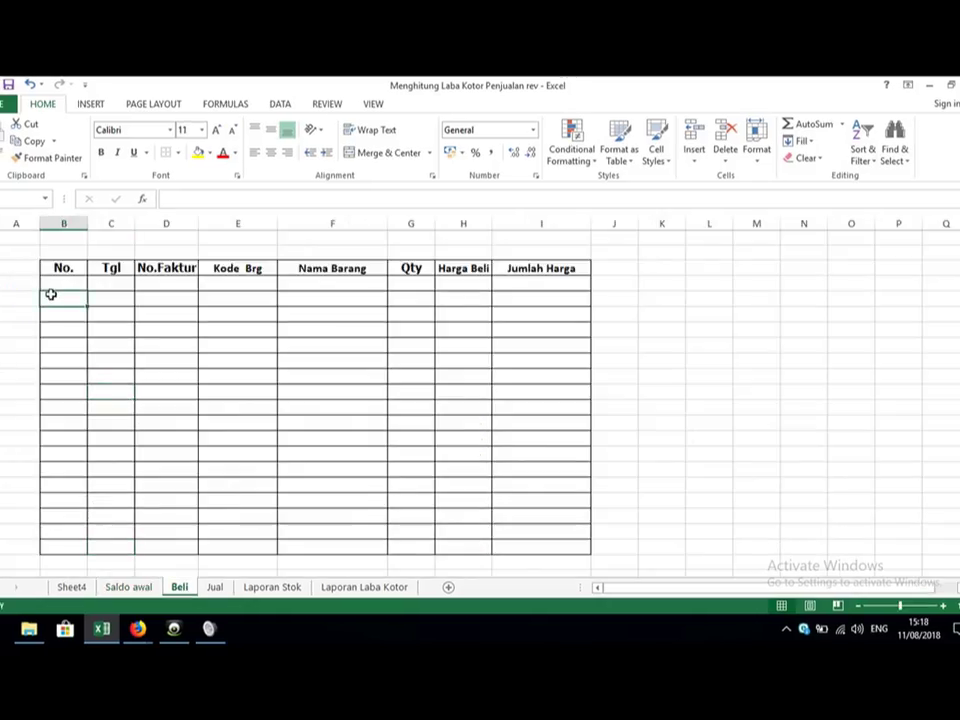
pyautogui.press('Up')
pyautogui.press('Right')
pyautogui.press('Right')
pyautogui.press('Left')
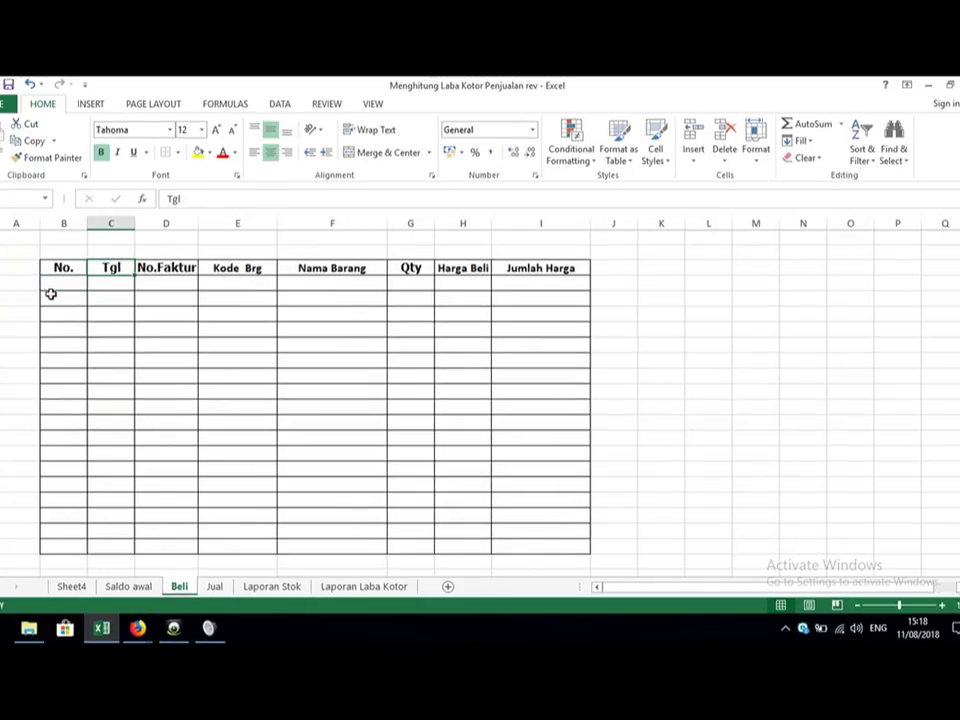
pyautogui.press('Left')
pyautogui.press('Left')
pyautogui.press('Right')
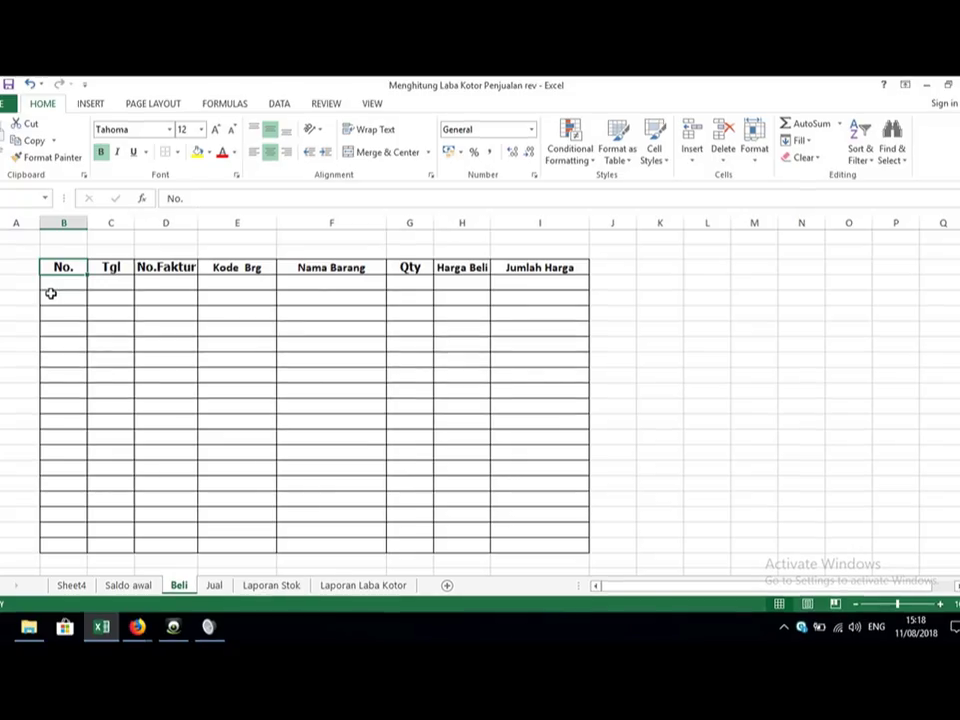
# Step: Examine the column headings of the empty sales table on the Jual sheet
pyautogui.click(215, 589)
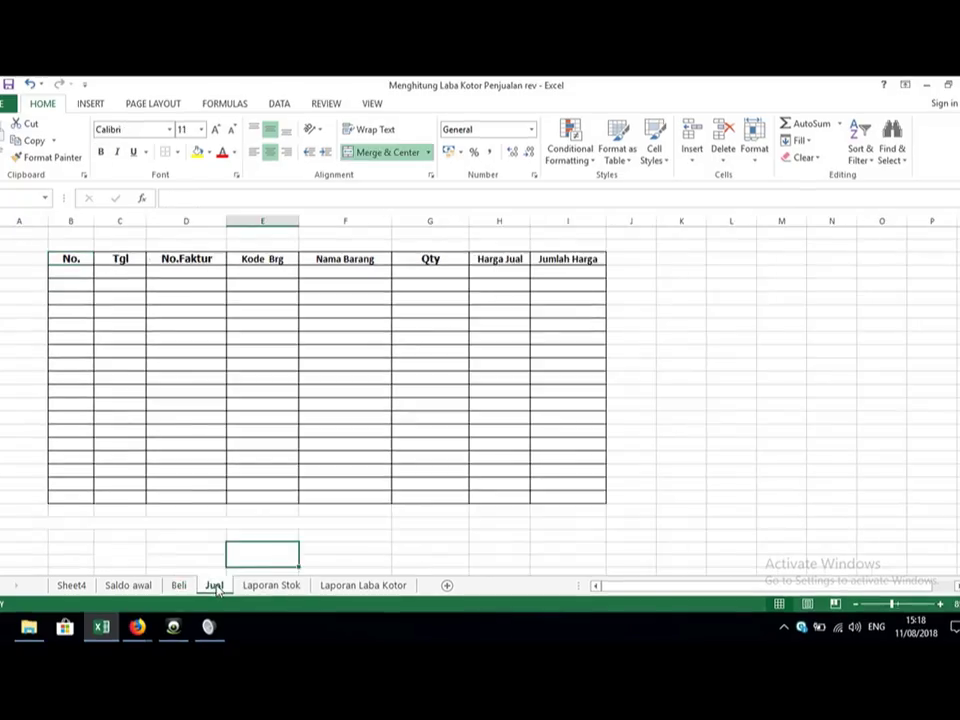
pyautogui.click(78, 352)
pyautogui.press('Up')
pyautogui.press('Up')
pyautogui.press('Up')
pyautogui.press('Up')
pyautogui.press('Up')
pyautogui.press('Up')
pyautogui.press('Up')
pyautogui.press('Up')
pyautogui.press('Up')
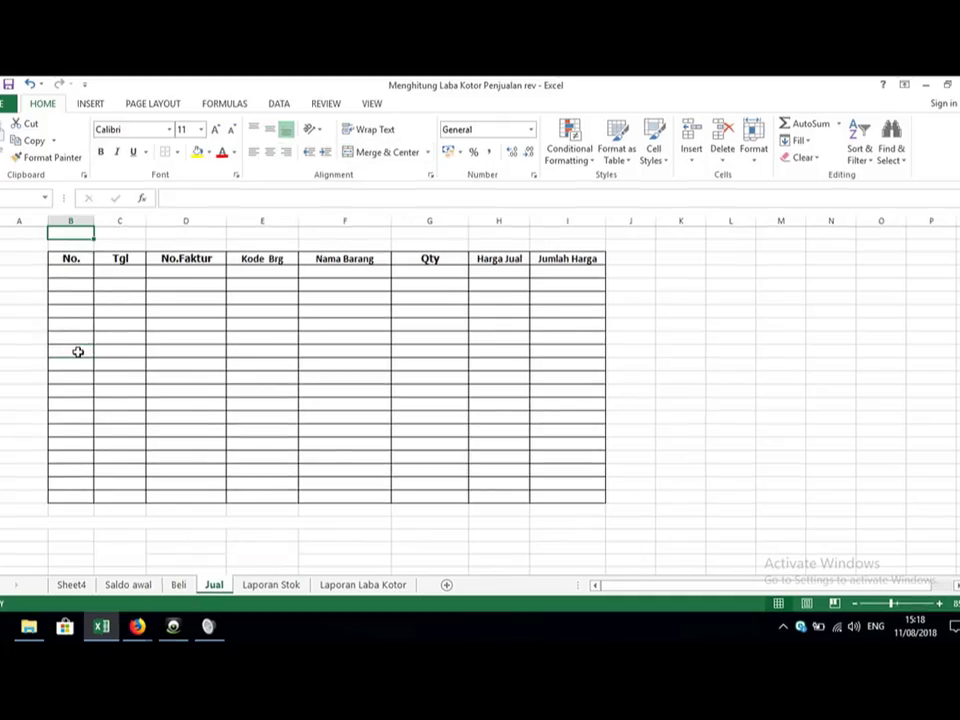
pyautogui.press('Down')
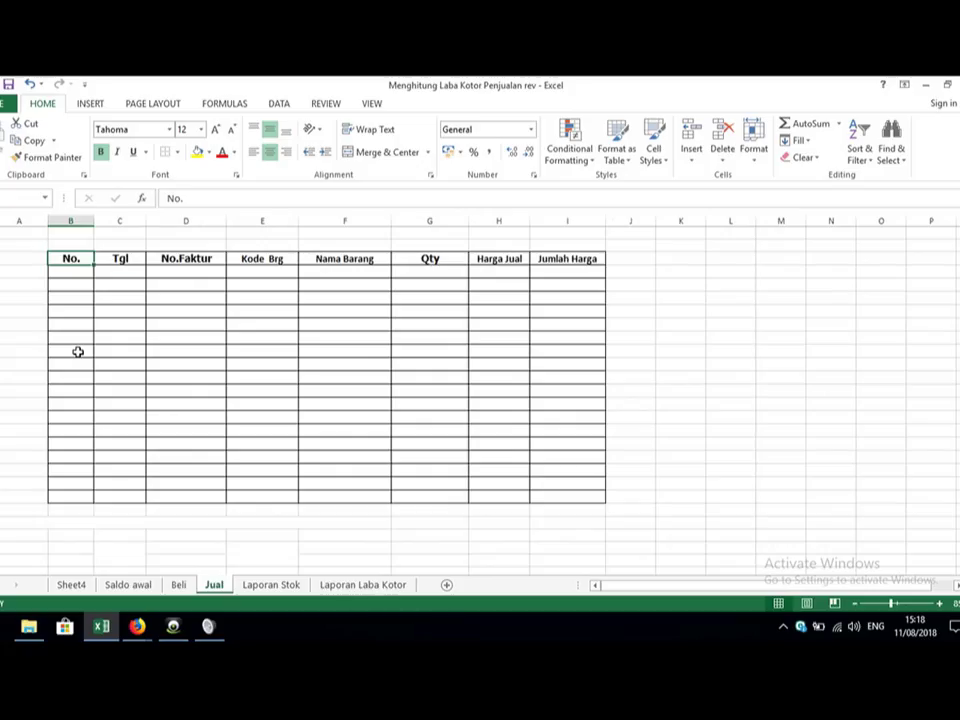
pyautogui.press('Right')
pyautogui.press('Right')
pyautogui.press('Right')
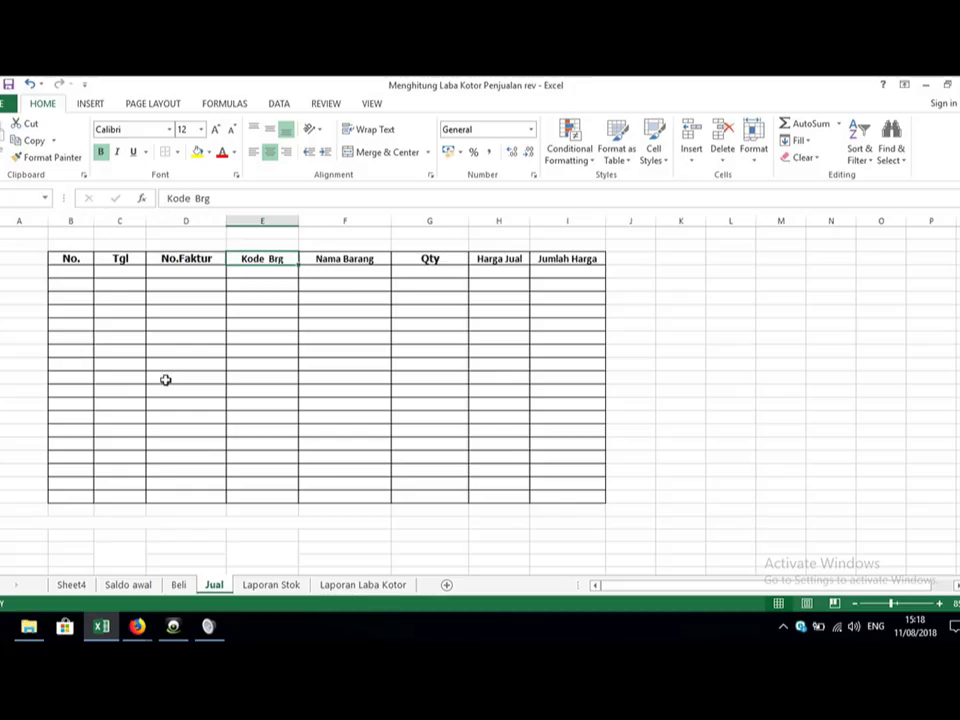
pyautogui.click(271, 588)
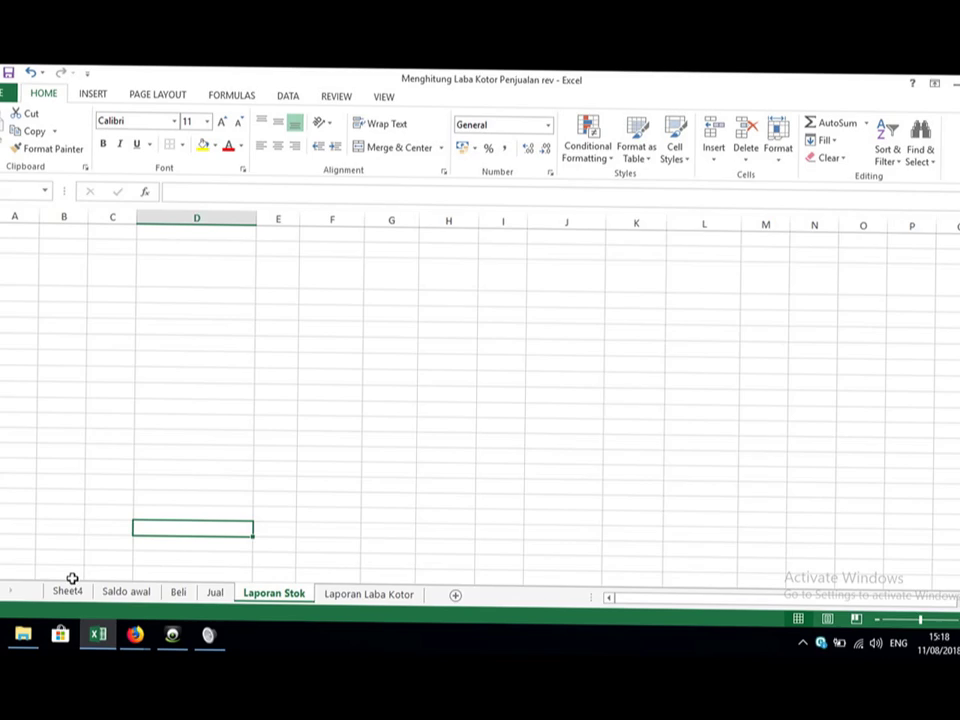
pyautogui.click(70, 587)
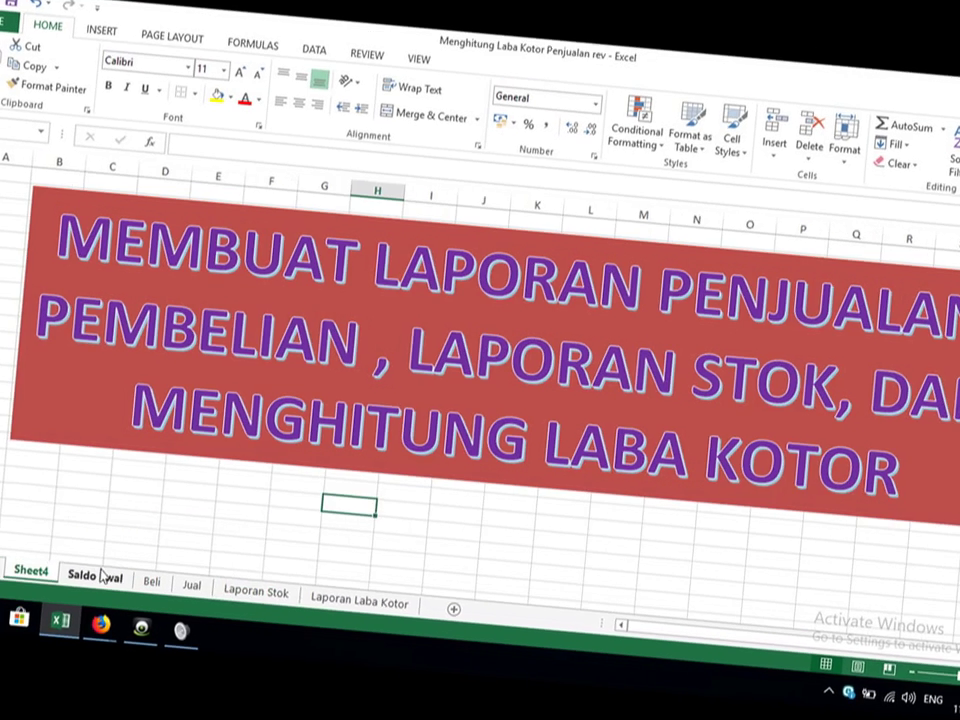
pyautogui.click(105, 576)
pyautogui.click(200, 585)
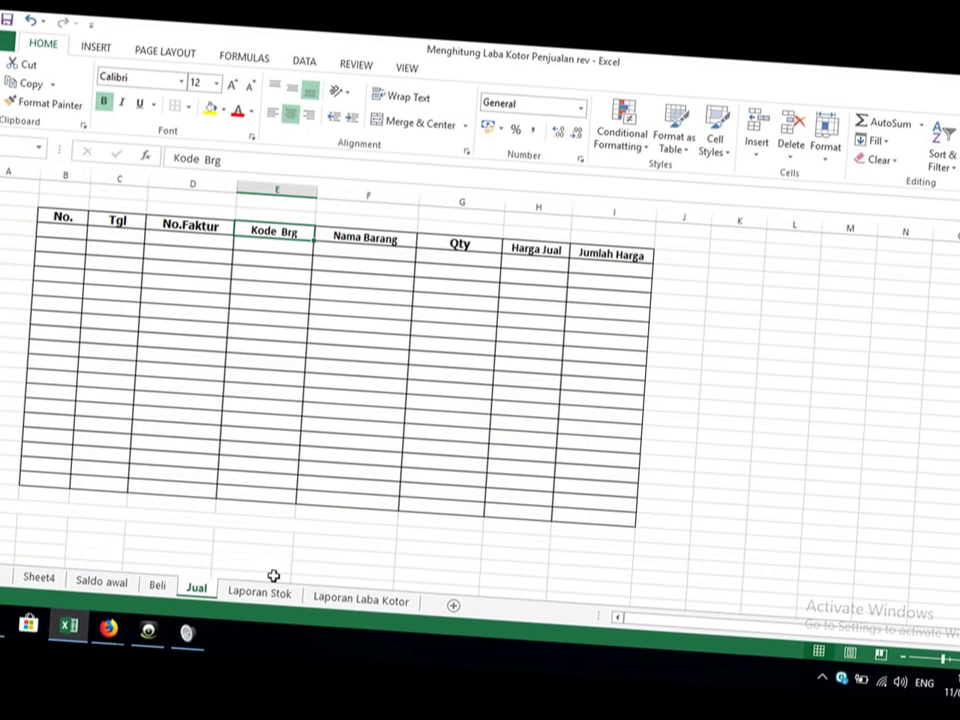
# Step: Enter the headings No., Kd Barang and Nama Barang in columns B to D of the Laporan Stok sheet
pyautogui.click(260, 587)
pyautogui.click(54, 240)
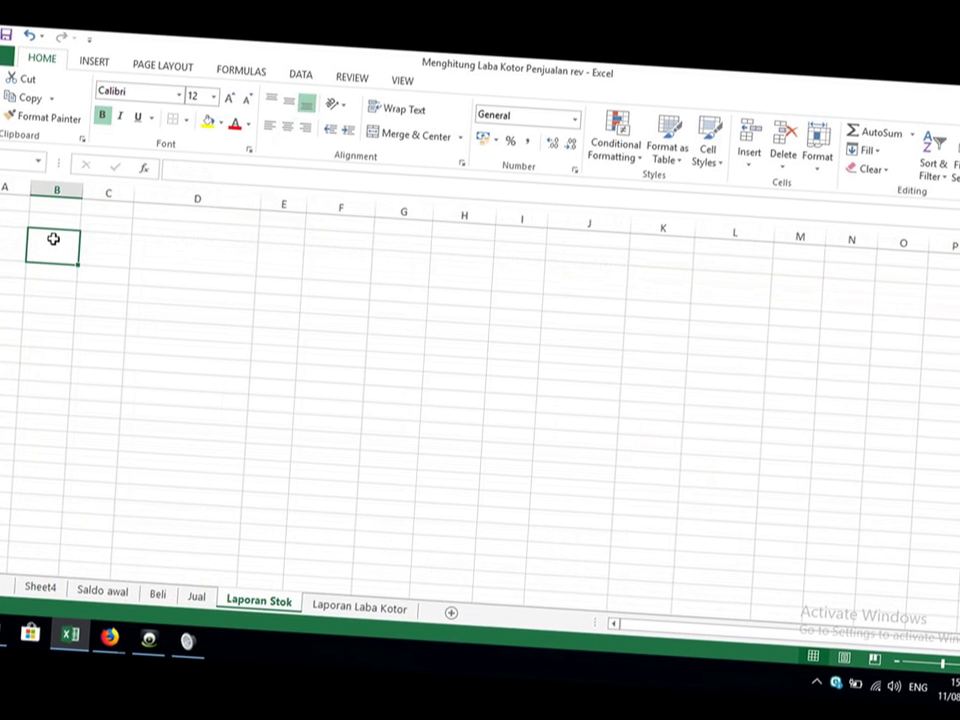
pyautogui.write('No.')
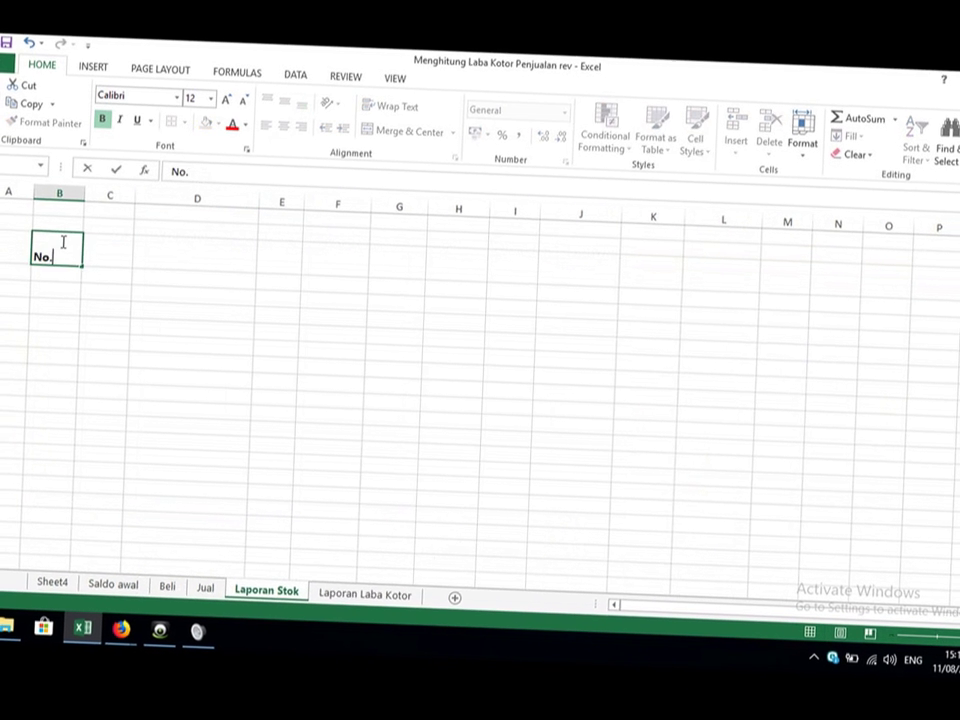
pyautogui.press('Tab')
pyautogui.write('Kd Bar')
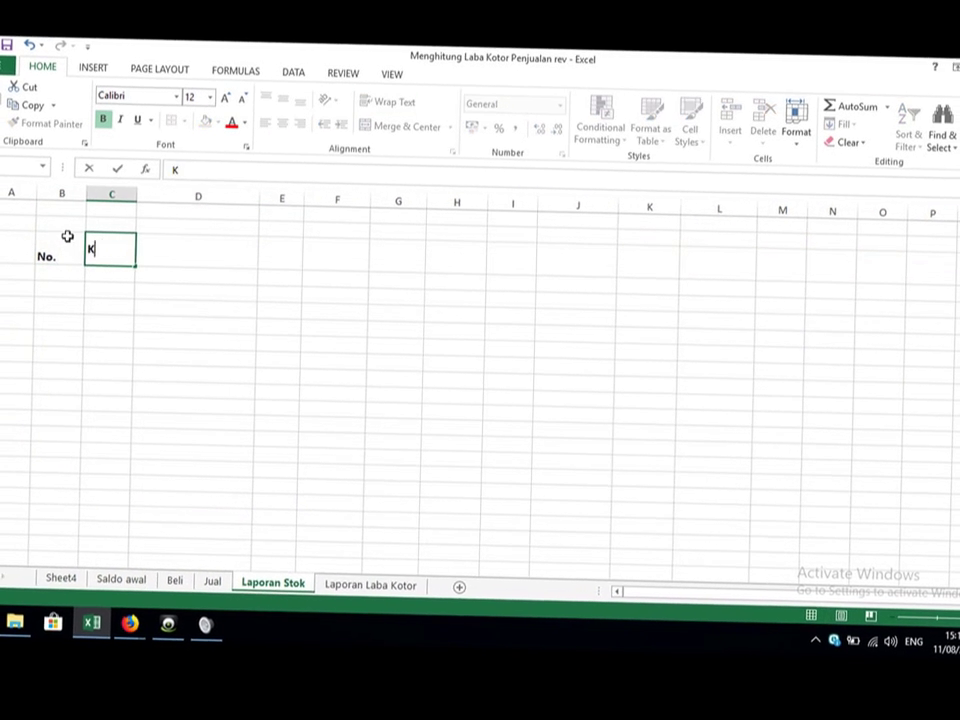
pyautogui.write('ang')
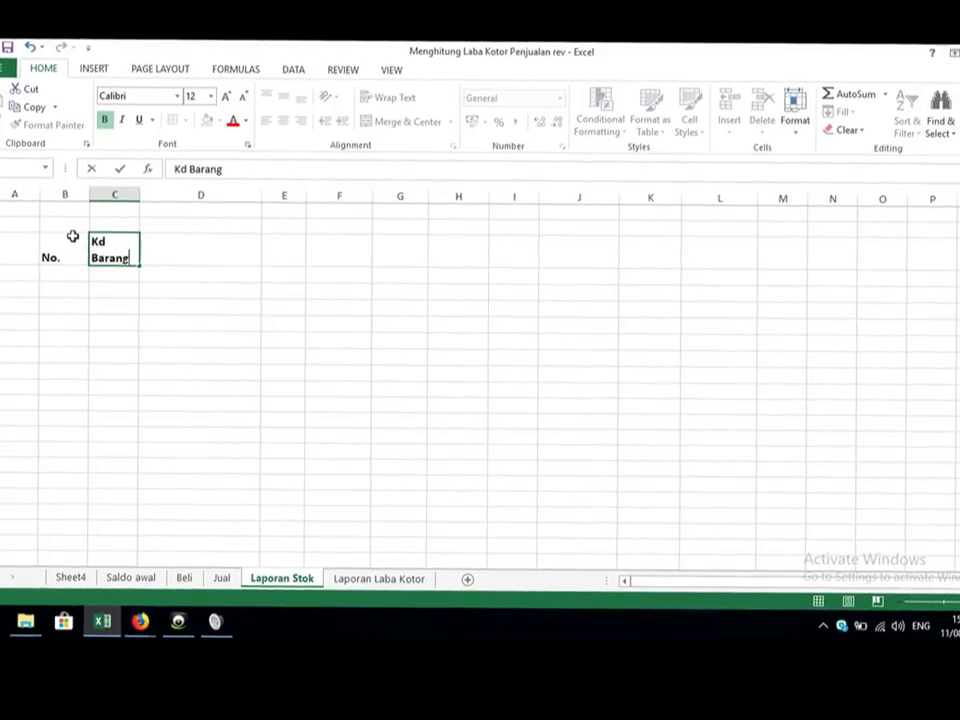
pyautogui.press('Tab')
pyautogui.write('Nama Barang')
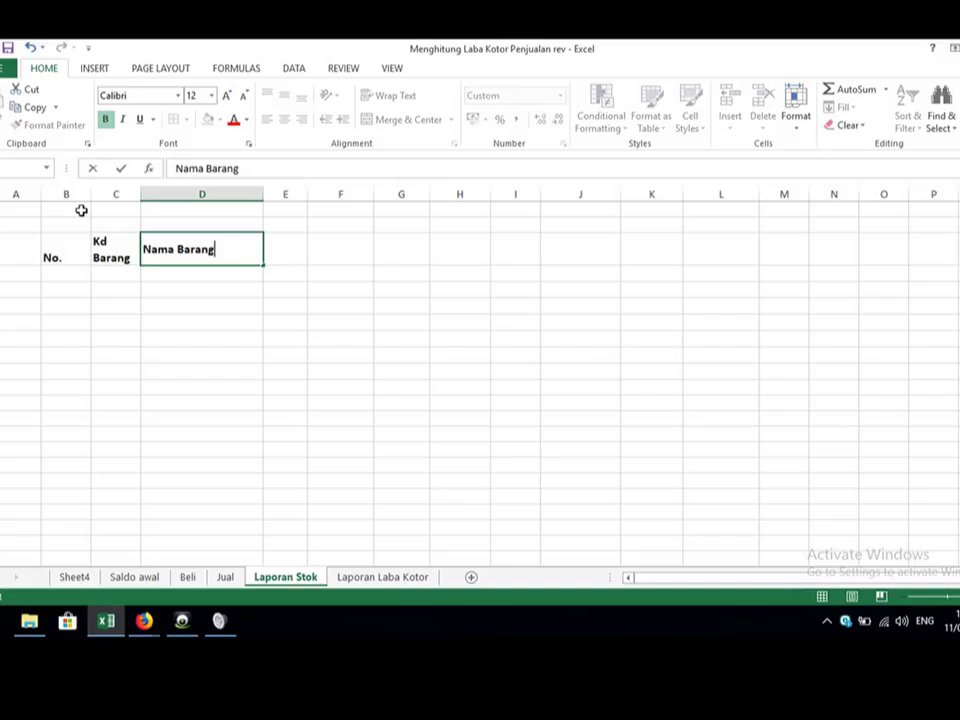
# Step: Add the heading Saldo Awal in column E beside Nama Barang and widen that column to fit it
pyautogui.press('Tab')
pyautogui.press('Tab')
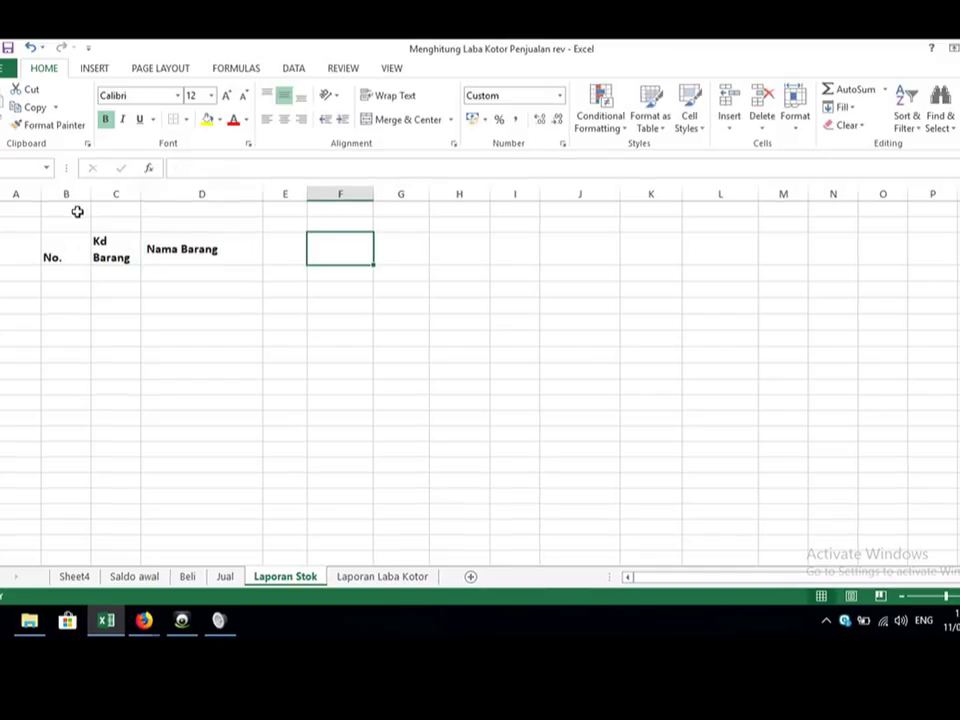
pyautogui.press('Left')
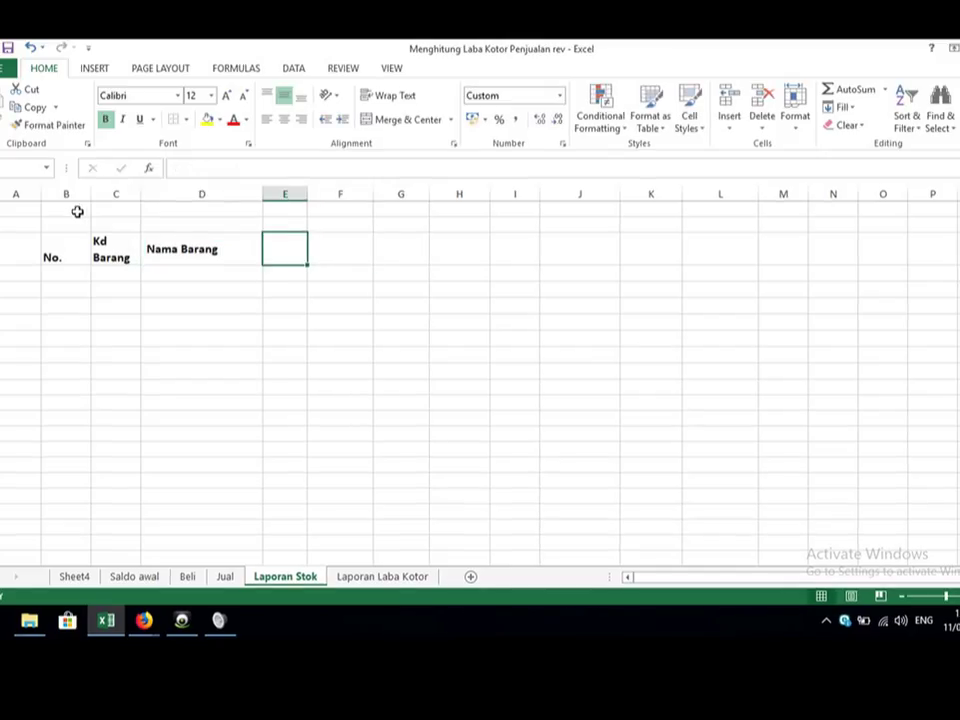
pyautogui.press('Right')
pyautogui.press('Left')
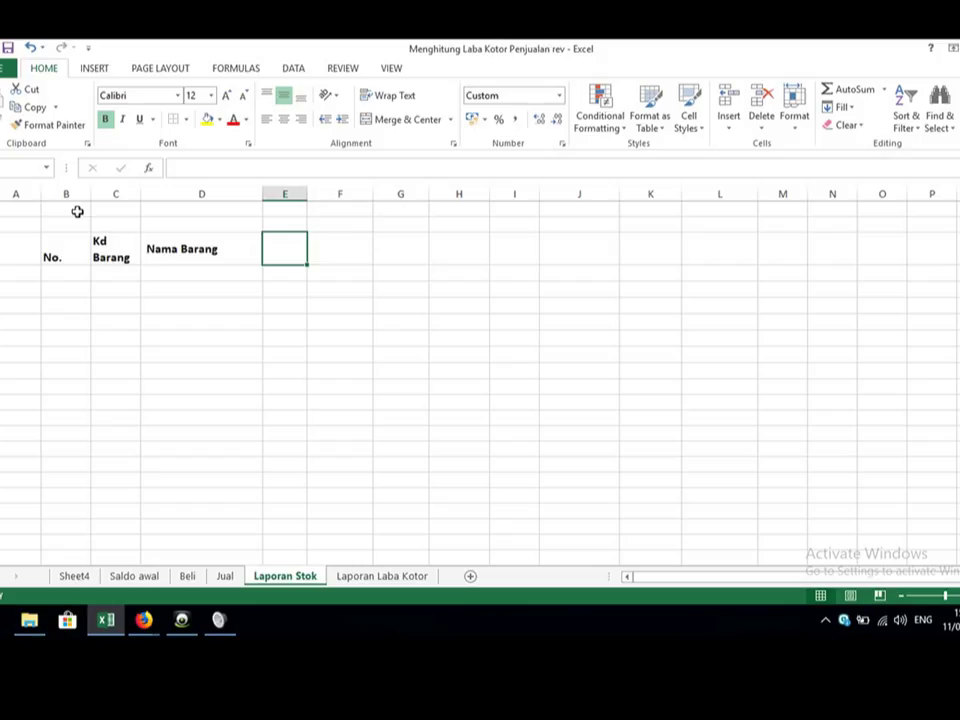
pyautogui.write('Sa')
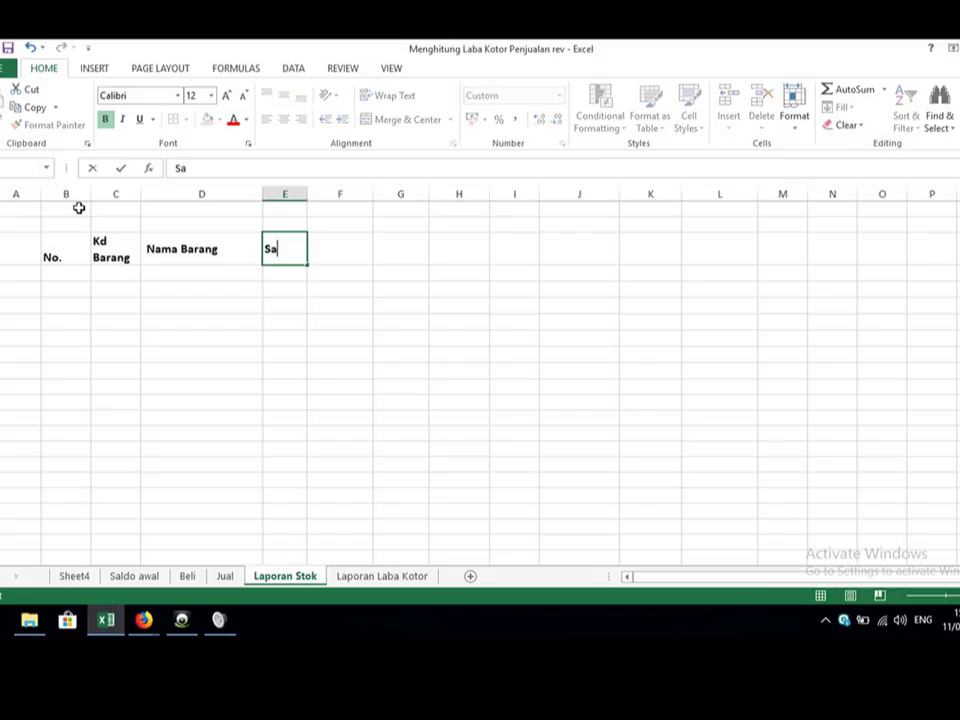
pyautogui.write('ldo Awal')
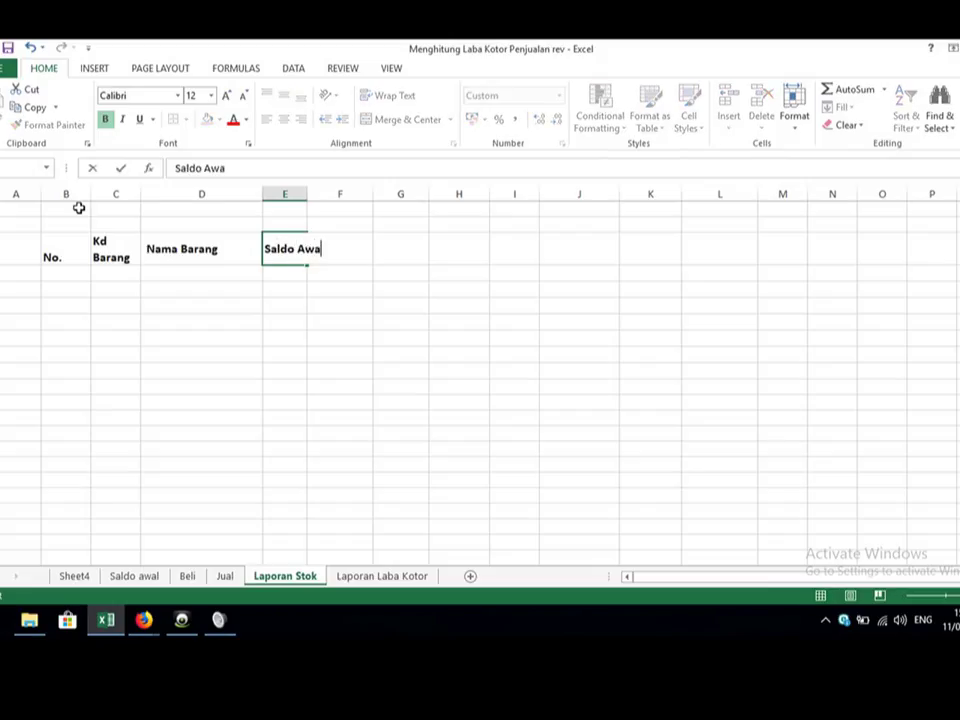
pyautogui.press('Return')
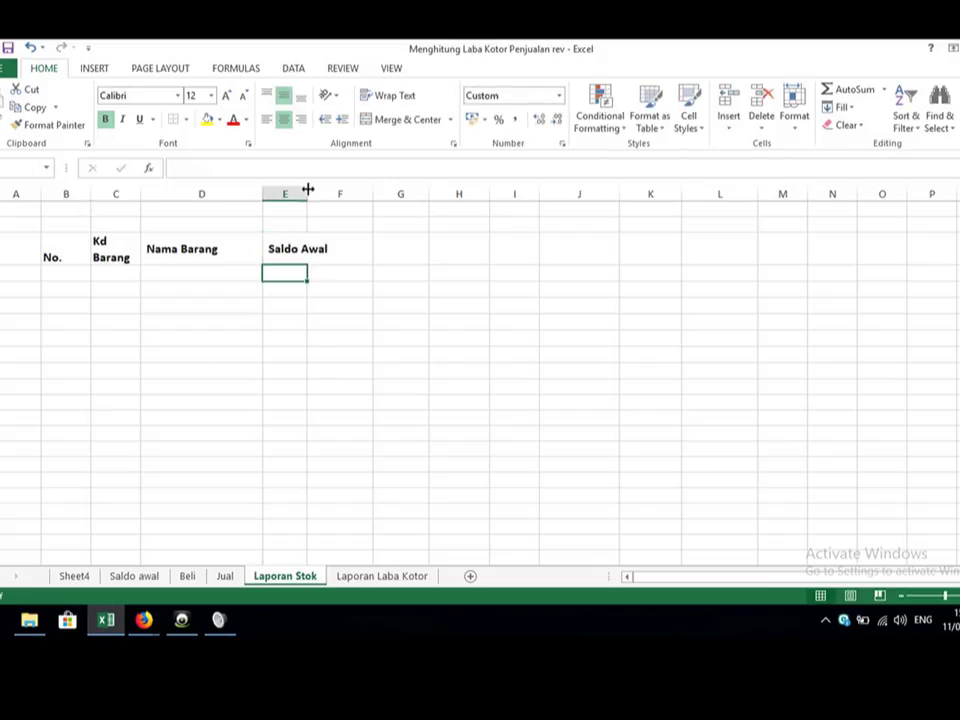
pyautogui.moveTo(308, 189); pyautogui.dragTo(339, 189)
# Step: Merge and center the No., Kd Barang and Nama Barang headings each over two rows
pyautogui.moveTo(65, 257); pyautogui.dragTo(107, 272)
pyautogui.click(372, 122)
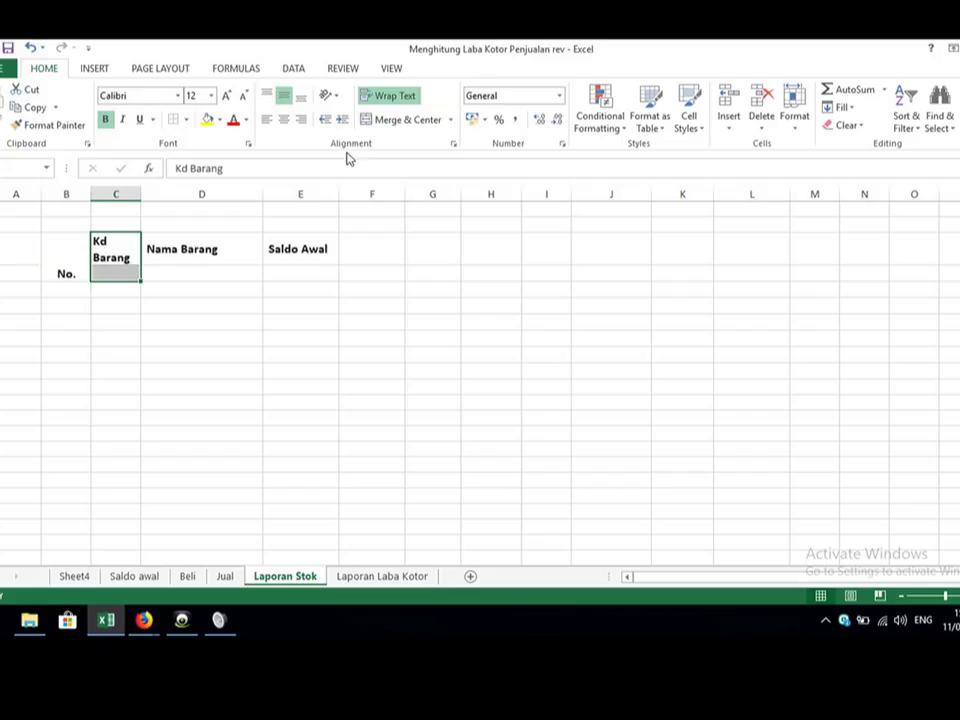
pyautogui.click(369, 120)
pyautogui.moveTo(221, 242); pyautogui.dragTo(214, 267)
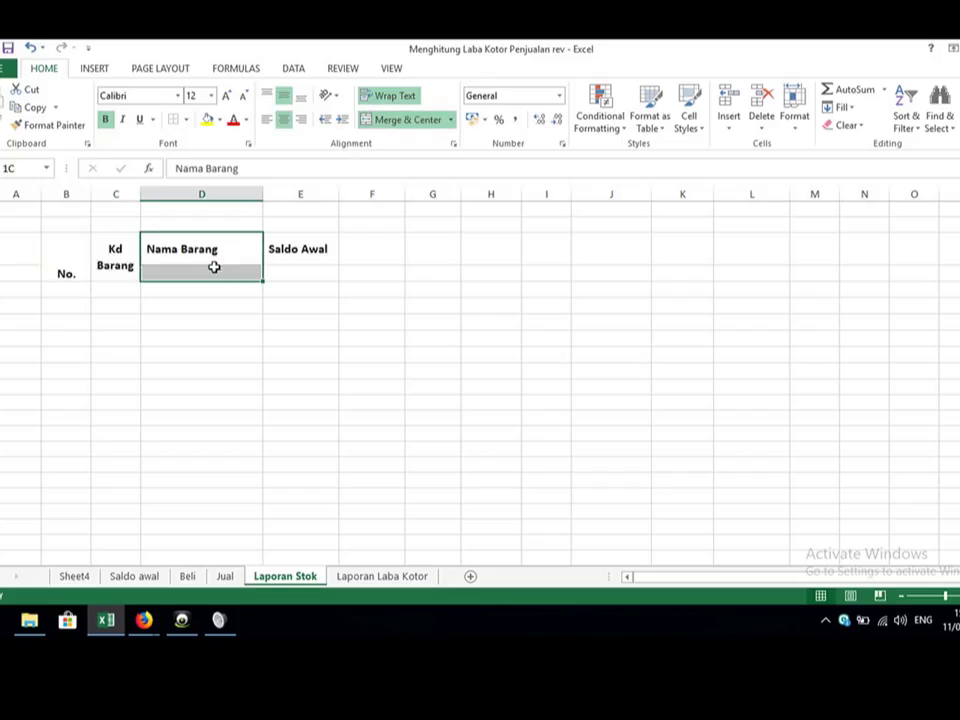
pyautogui.click(369, 122)
pyautogui.click(304, 287)
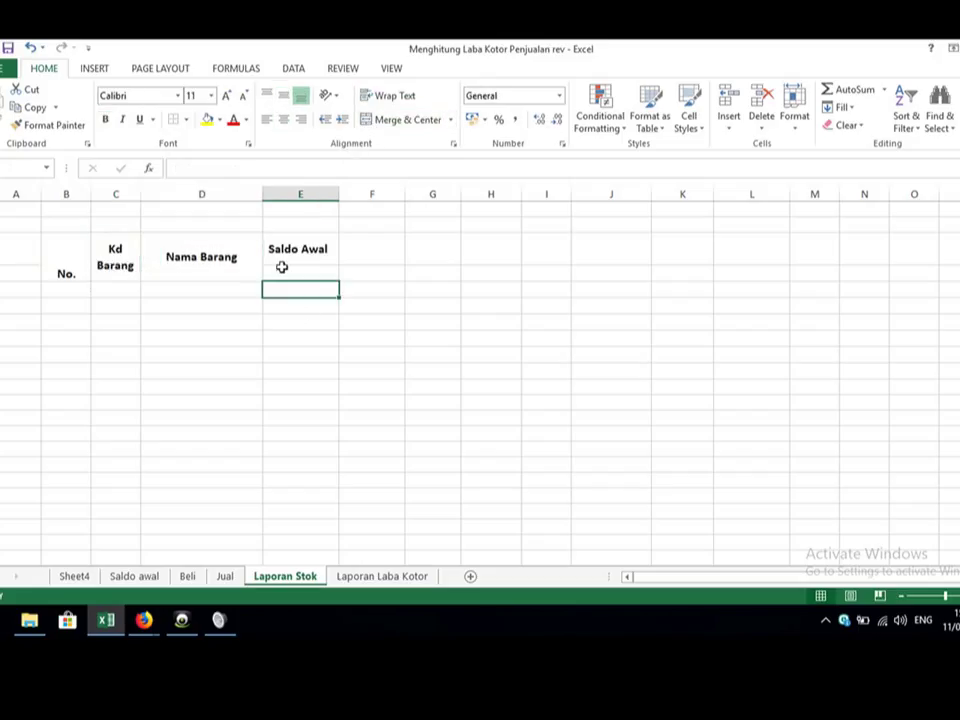
pyautogui.moveTo(66, 274); pyautogui.dragTo(152, 253)
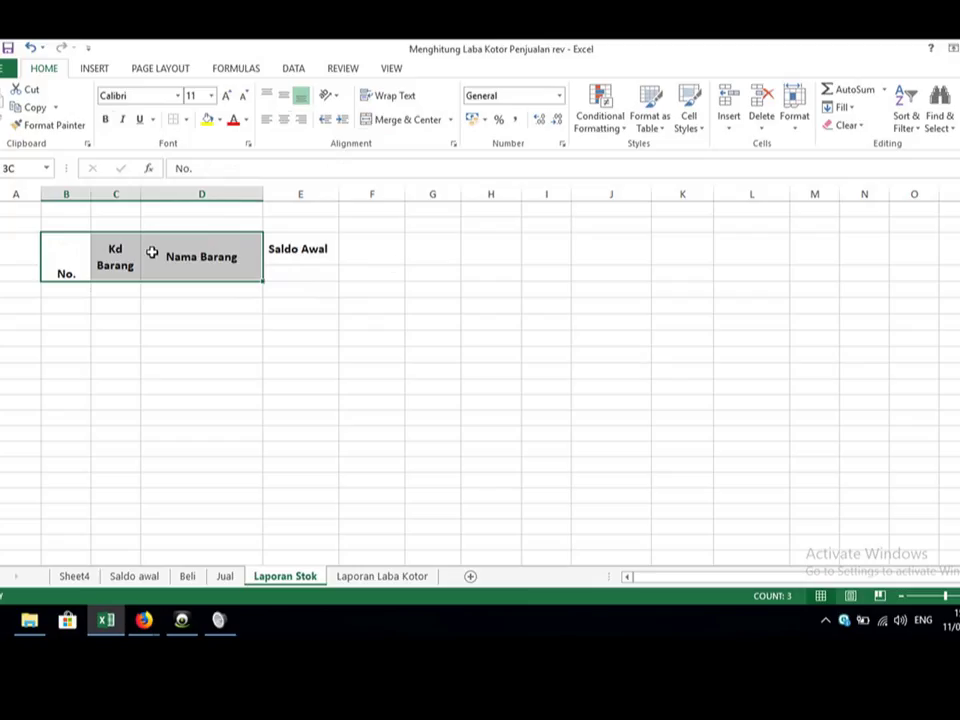
pyautogui.click(393, 264)
# Step: Merge and center Saldo Awal across columns E to G and enter the subheadings Qty, hasga Satuan and Jumlah harga beneath it
pyautogui.moveTo(300, 248); pyautogui.dragTo(433, 259)
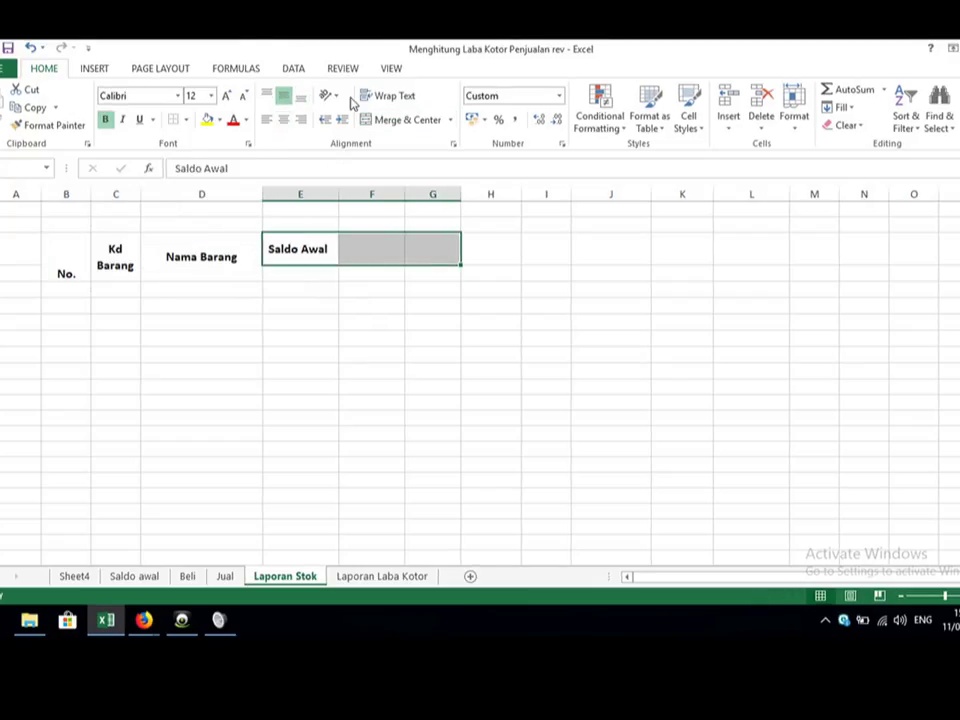
pyautogui.click(372, 121)
pyautogui.click(316, 284)
pyautogui.click(315, 273)
pyautogui.write('Qty')
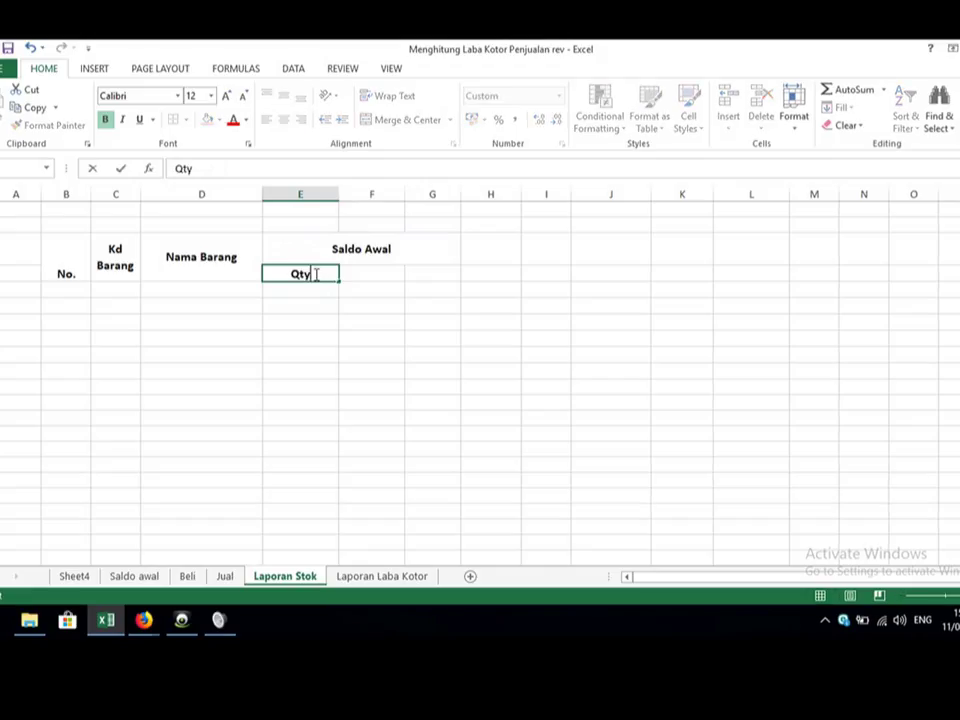
pyautogui.press('Tab')
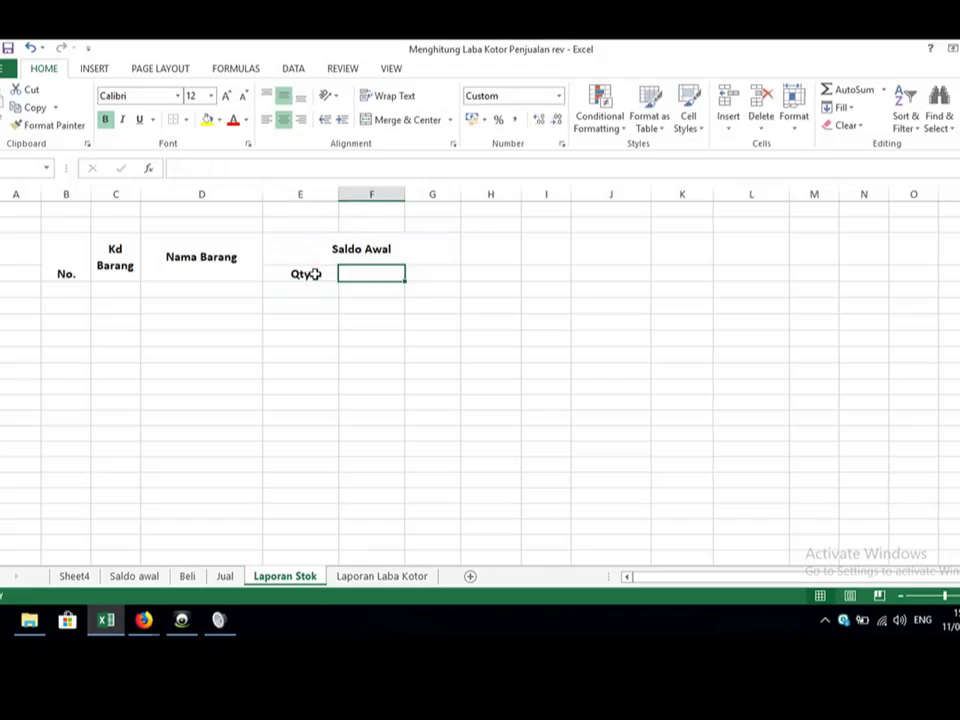
pyautogui.write('hasga Satuan')
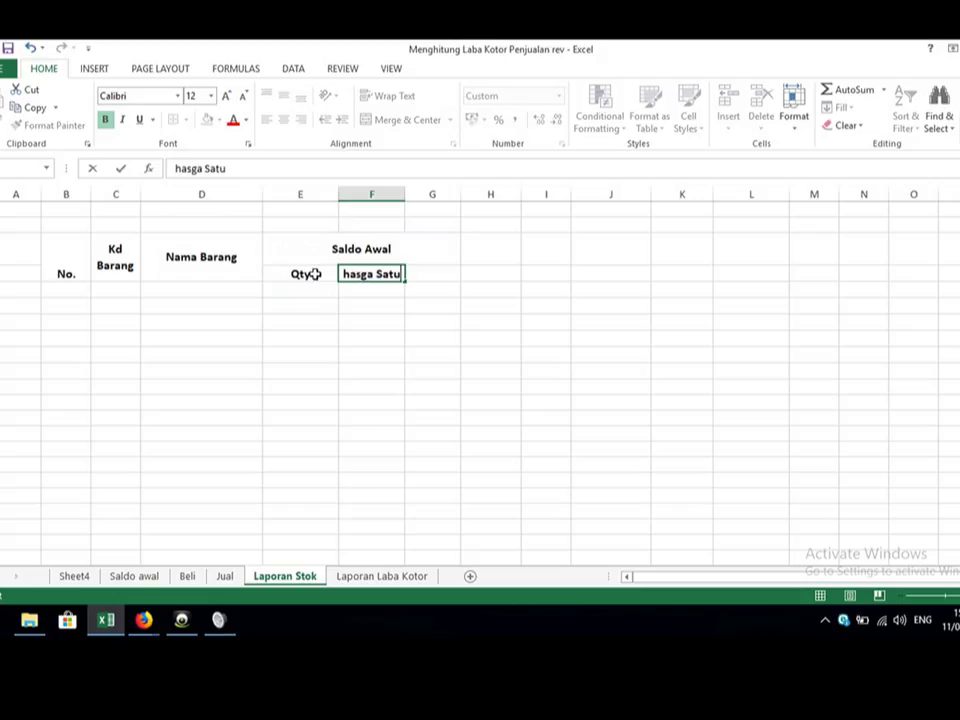
pyautogui.press('Tab')
pyautogui.write('Jumlah harga')
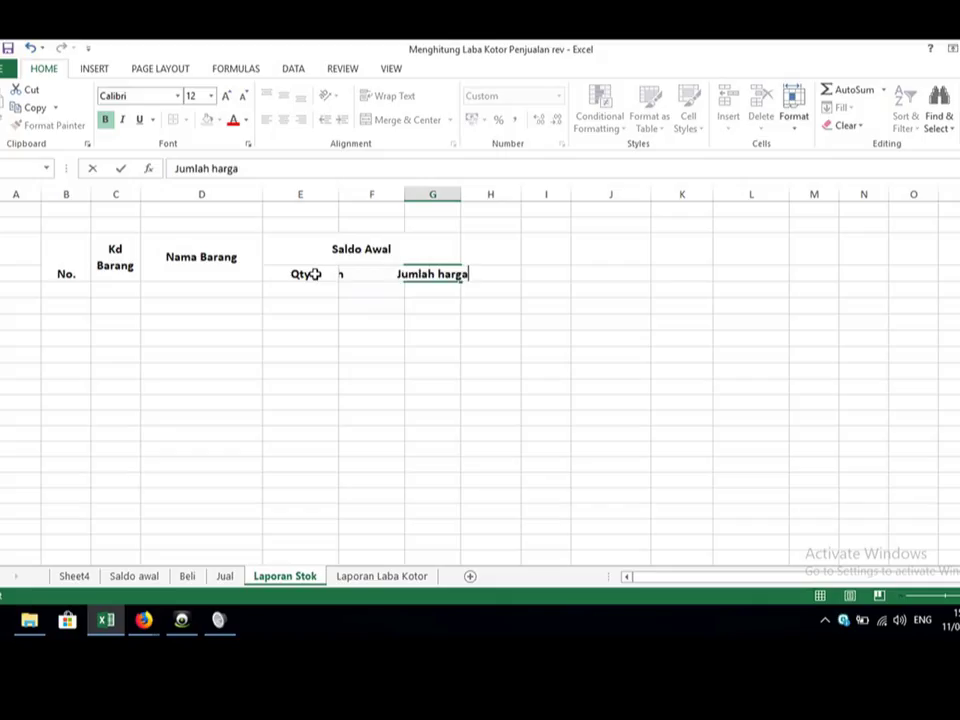
pyautogui.press('Return')
pyautogui.press('Up')
# Step: Widen columns F and G, fill the Saldo Awal heading block across columns H to M, and fit column M to its text
pyautogui.moveTo(458, 193); pyautogui.dragTo(530, 212)
pyautogui.moveTo(405, 194); pyautogui.dragTo(428, 195)
pyautogui.moveTo(352, 252); pyautogui.dragTo(802, 275)
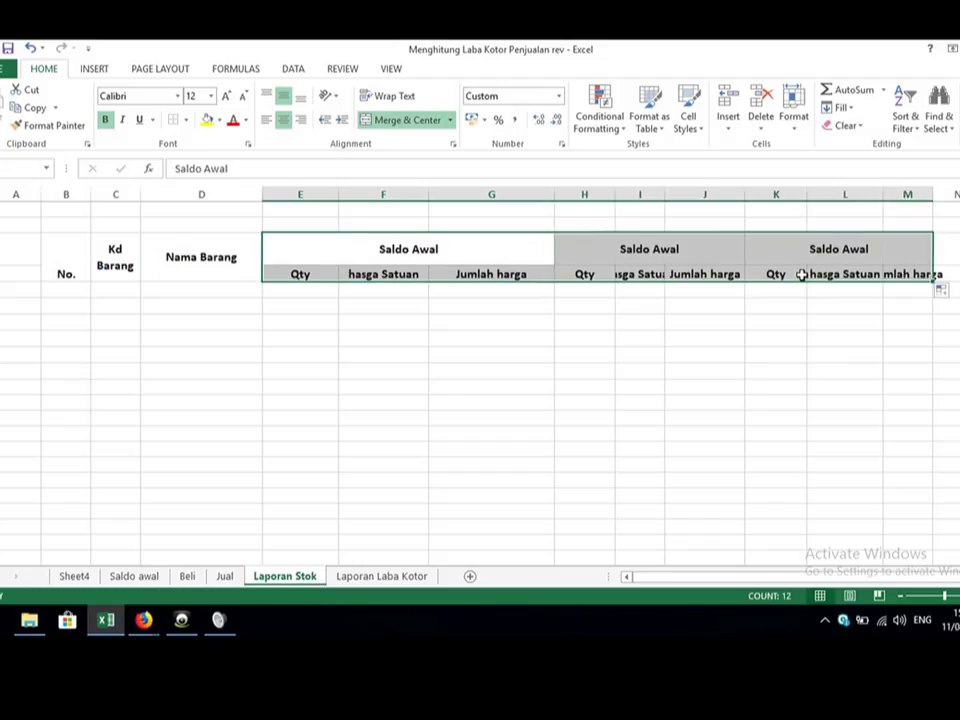
pyautogui.click(755, 338)
pyautogui.click(957, 207)
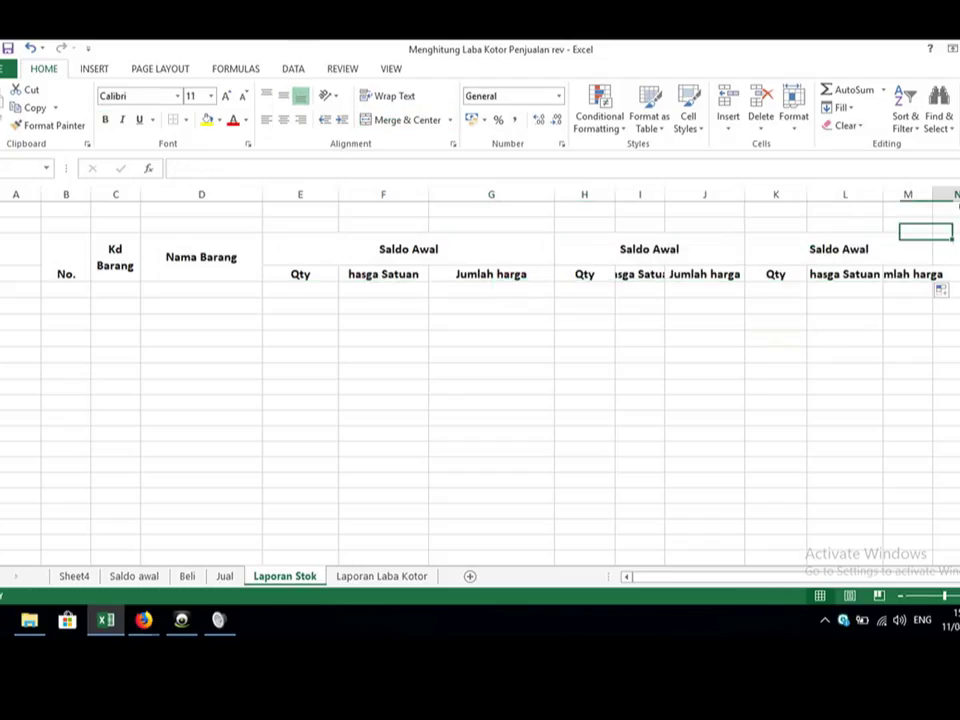
pyautogui.doubleClick(931, 193)
# Step: Retitle the two copied Saldo Awal groups as Pembelian over columns H to J and Penjualan over columns K to M
pyautogui.click(650, 247)
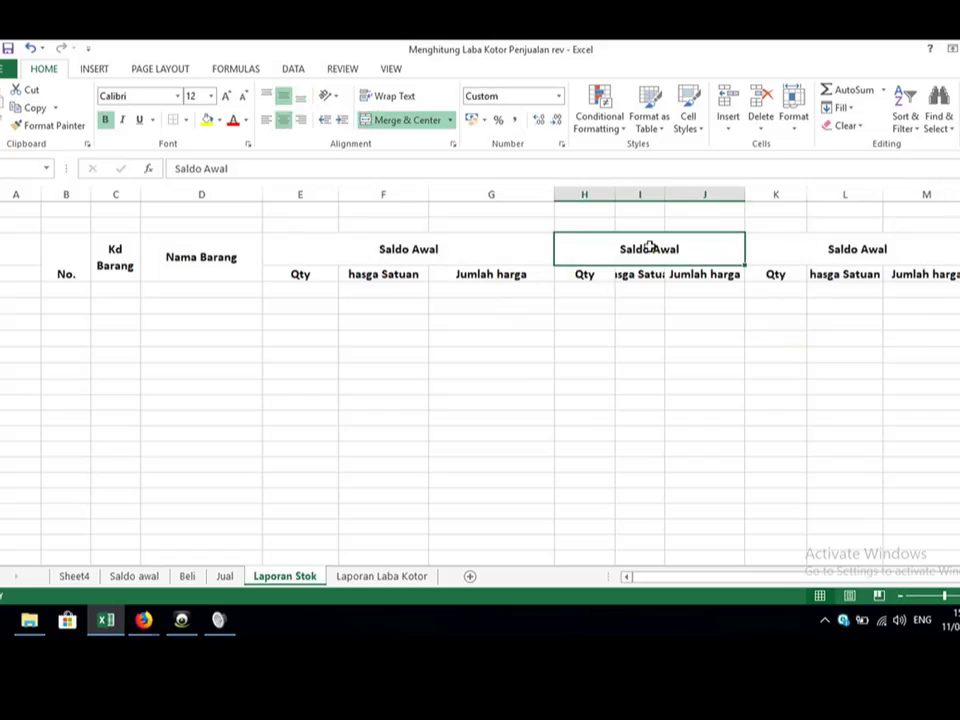
pyautogui.write('Pe')
pyautogui.press('BackSpace')
pyautogui.write('embelian')
pyautogui.press('Return')
pyautogui.press('Up')
pyautogui.press('Right')
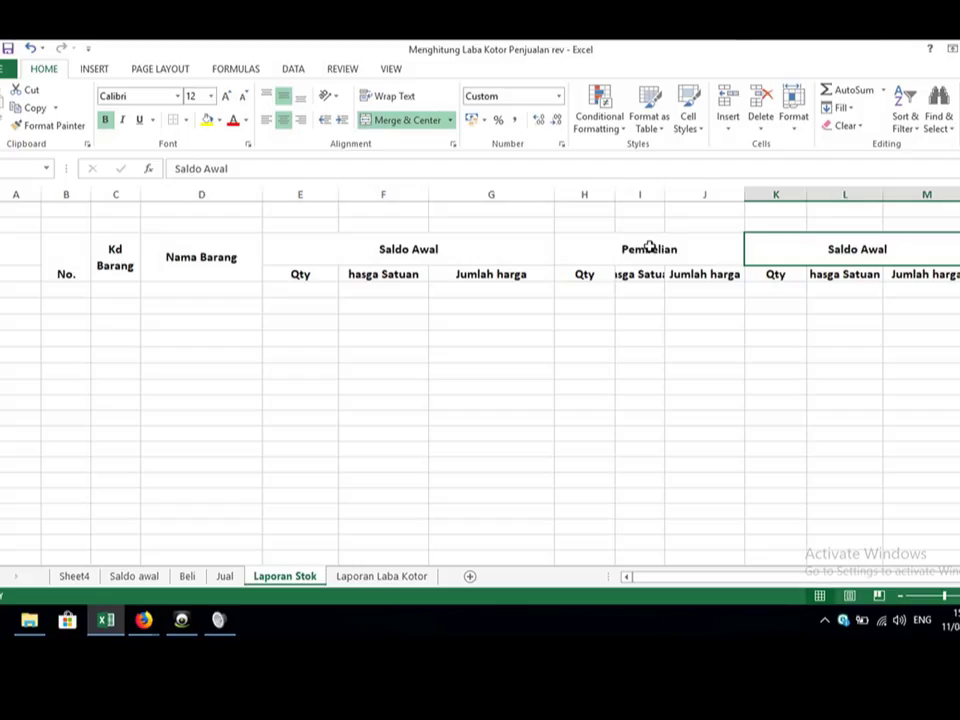
pyautogui.write('Penjualan')
pyautogui.press('Return')
pyautogui.press('Right')
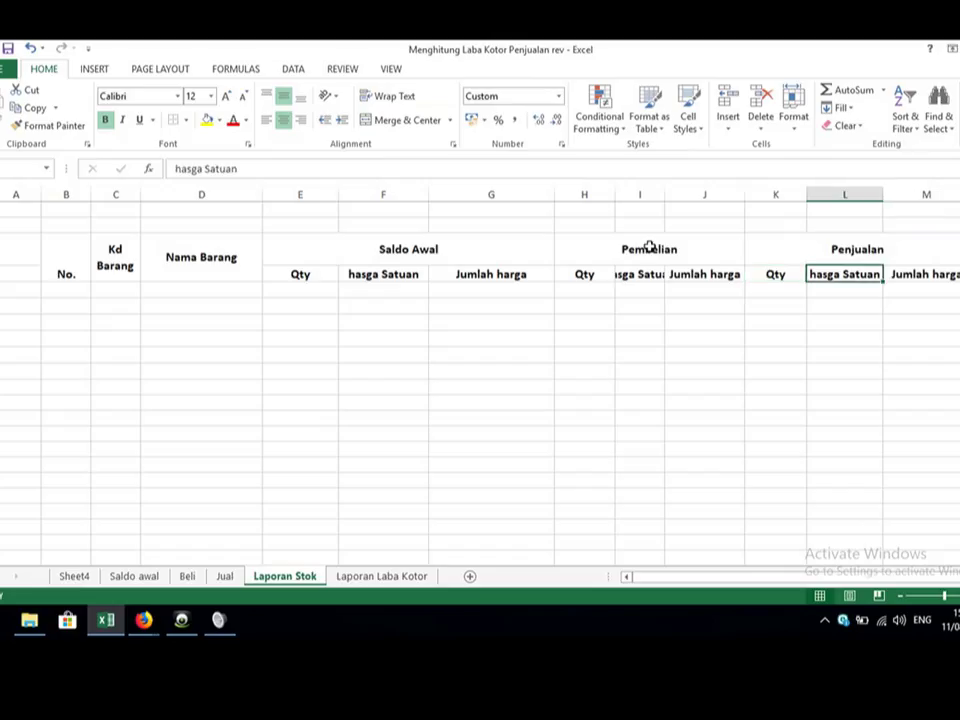
# Step: Narrow columns E and H and change the unit price subheading under Saldo Awal to Harga@
pyautogui.moveTo(338, 194); pyautogui.dragTo(310, 205)
pyautogui.moveTo(582, 193); pyautogui.dragTo(575, 227)
pyautogui.click(370, 275)
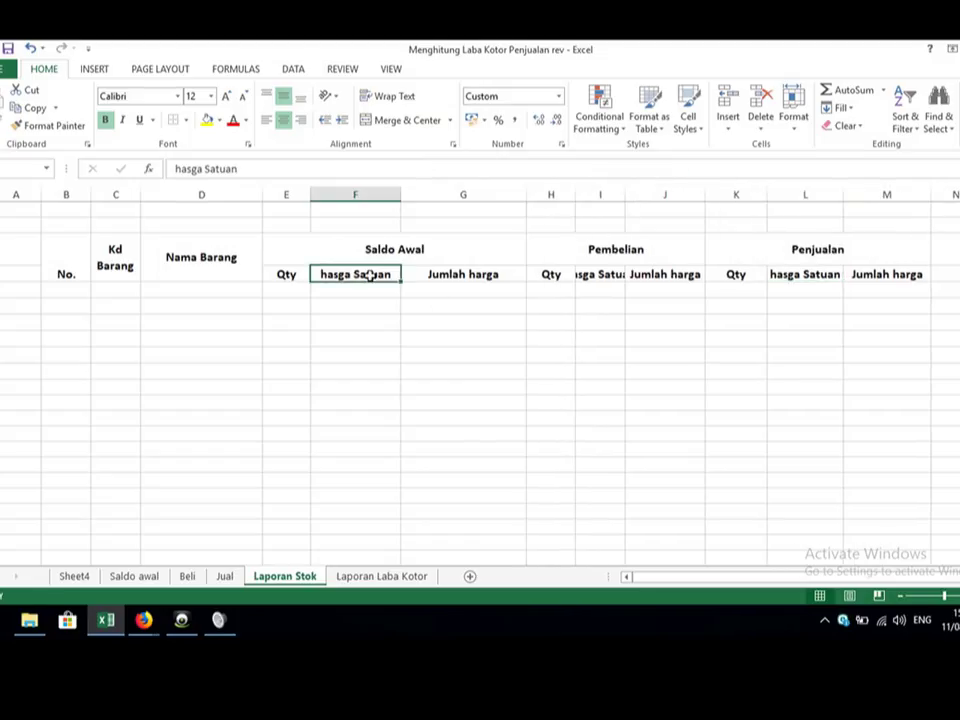
pyautogui.write('Harga')
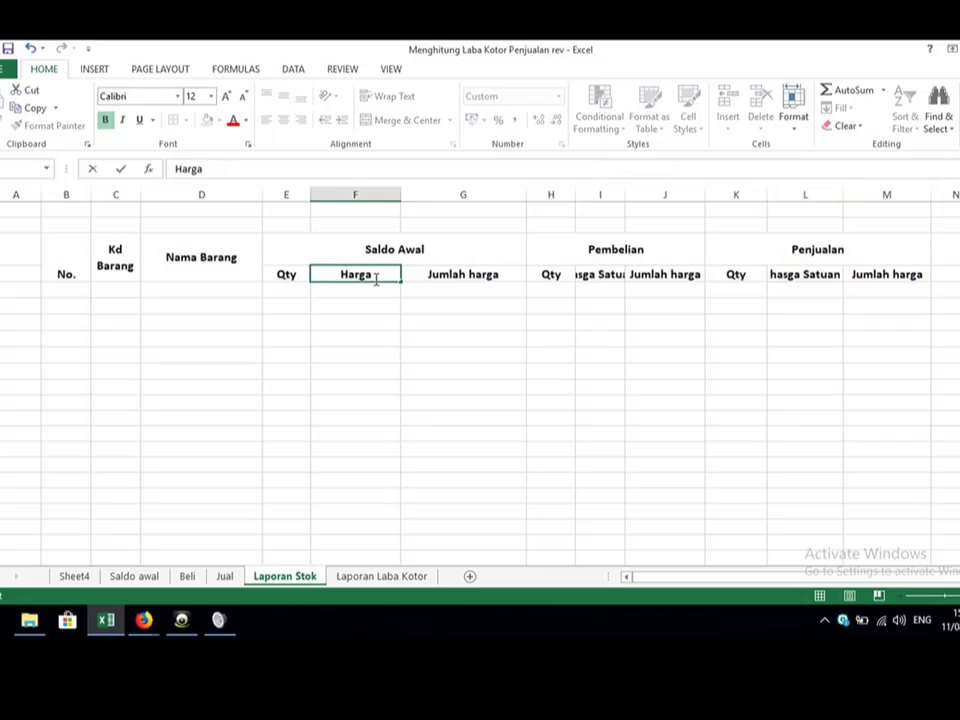
pyautogui.write('@')
pyautogui.press('Return')
pyautogui.press('Up')
# Step: Copy the Harga@ subheading over the hasga Satuan cells under Pembelian and Penjualan
pyautogui.hotkey('ctrl', 'c')
pyautogui.press('Right')
pyautogui.press('Right')
pyautogui.press('Right')
pyautogui.hotkey('ctrl', 'v')
pyautogui.press('Right')
pyautogui.press('Right')
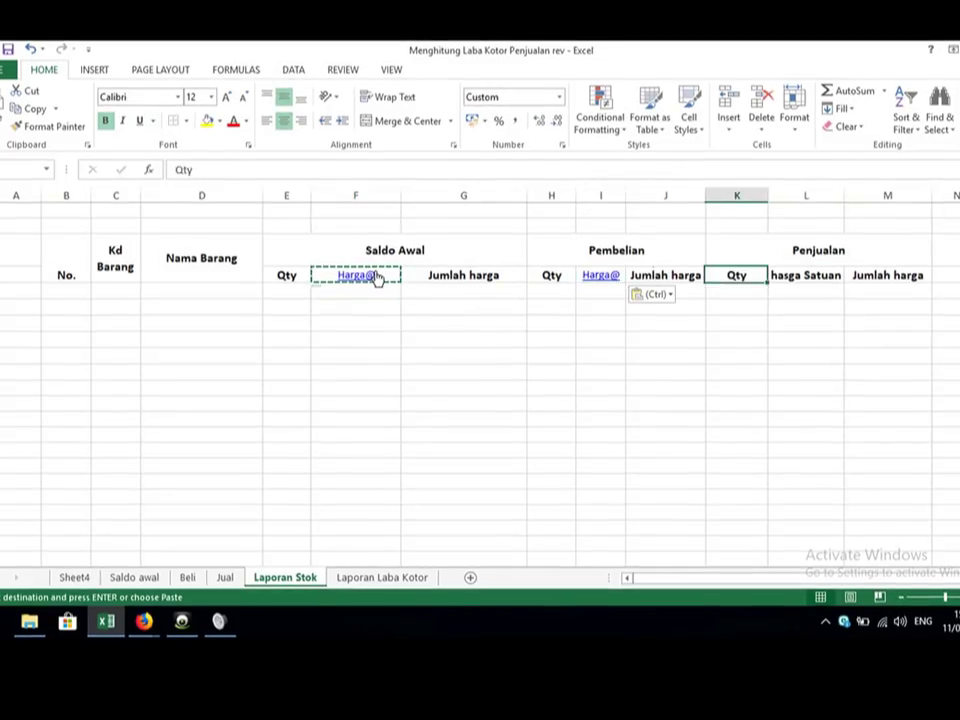
pyautogui.press('Right')
pyautogui.hotkey('ctrl', 'v')
pyautogui.press('Left')
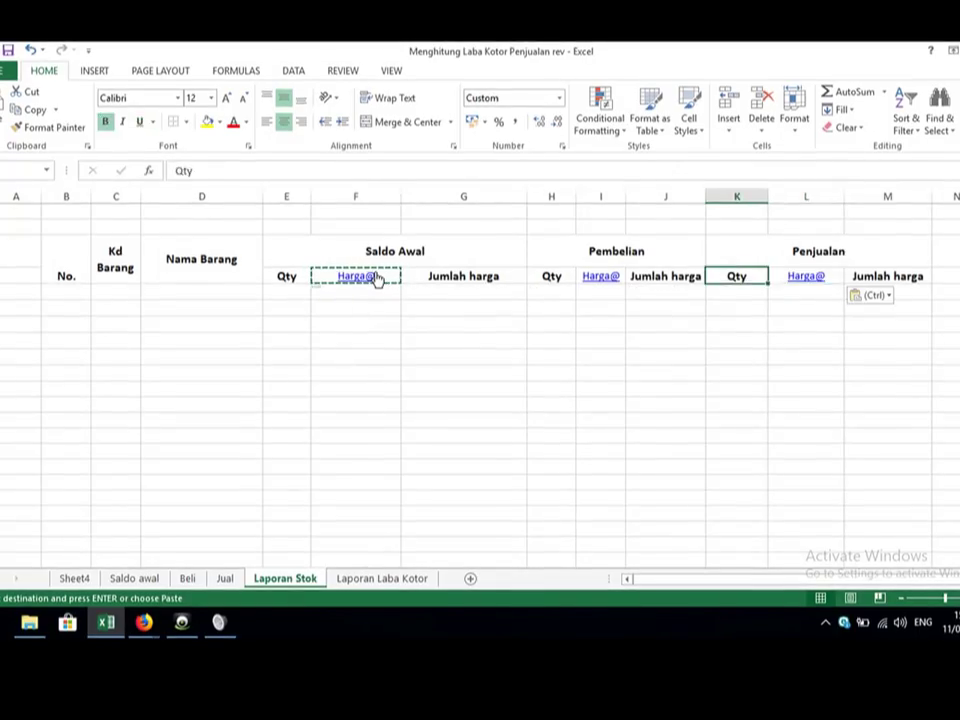
pyautogui.press('Right')
pyautogui.press('Right')
# Step: Narrow column F under Saldo Awal and the Qty column K under Penjualan
pyautogui.moveTo(376, 280); pyautogui.dragTo(136, 248)
pyautogui.moveTo(313, 343); pyautogui.dragTo(451, 247)
pyautogui.click(451, 247)
pyautogui.moveTo(400, 206); pyautogui.dragTo(381, 210)
pyautogui.click(699, 300)
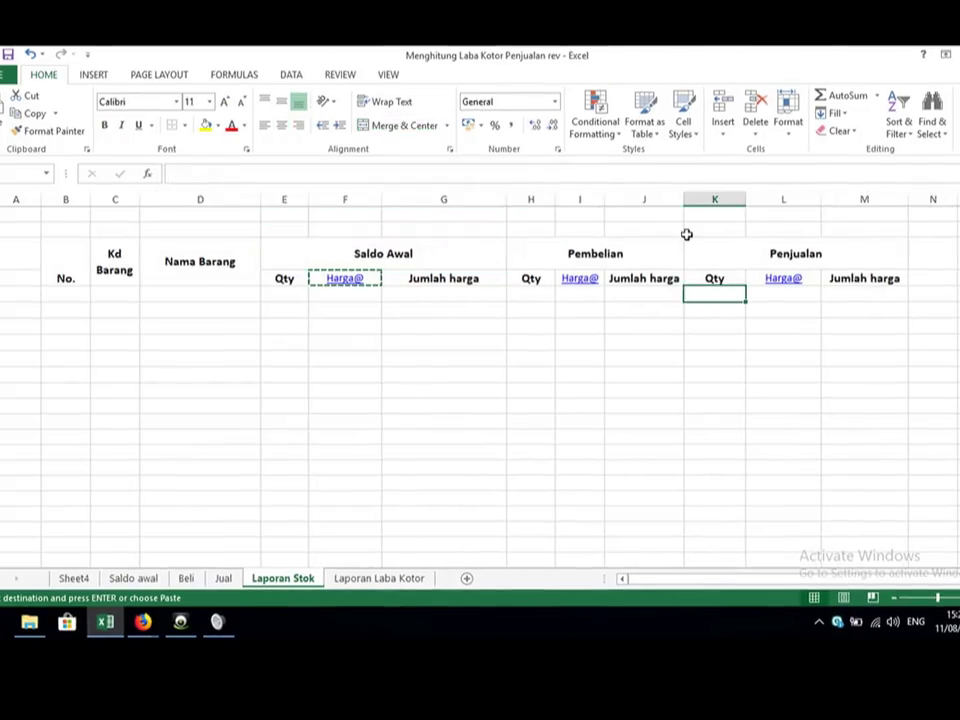
pyautogui.moveTo(747, 199); pyautogui.dragTo(727, 200)
# Step: Enter the heading Saldo Akhir next to Penjualan and merge and center it across columns N to P
pyautogui.click(894, 277)
pyautogui.press('Up')
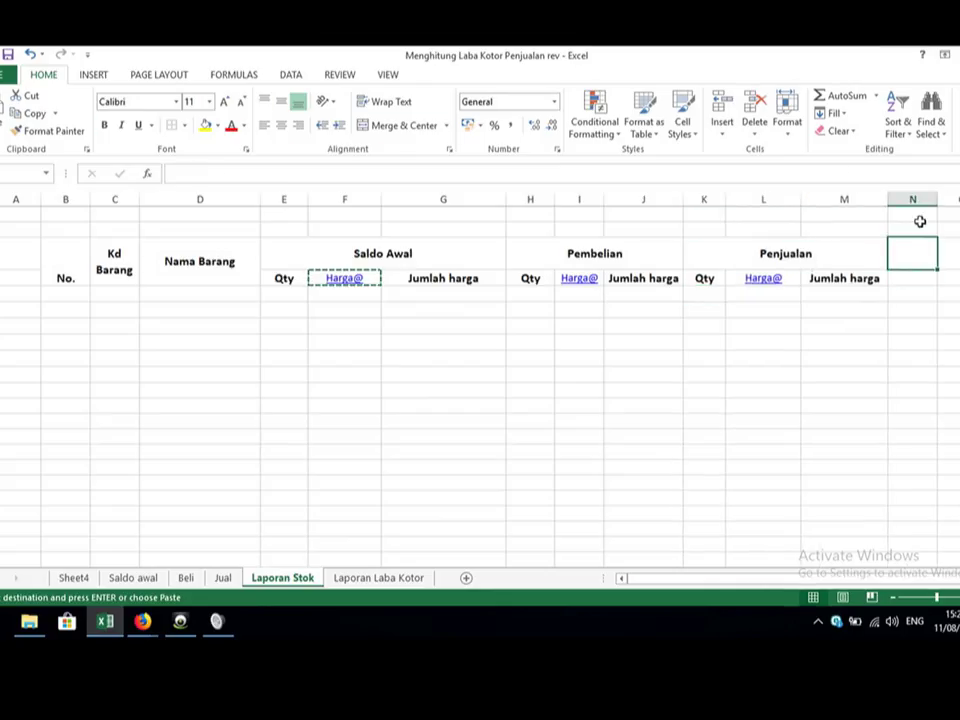
pyautogui.write('Saldo Akhir')
pyautogui.press('Return')
pyautogui.press('Right')
pyautogui.press('Right')
pyautogui.press('Right')
pyautogui.press('Right')
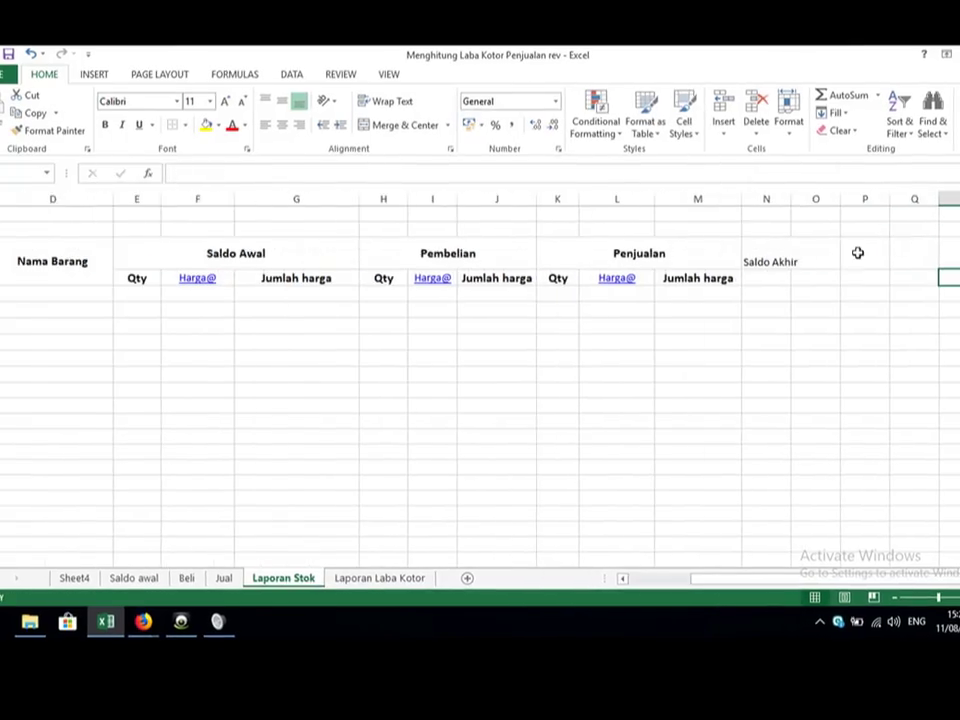
pyautogui.moveTo(767, 256); pyautogui.dragTo(874, 261)
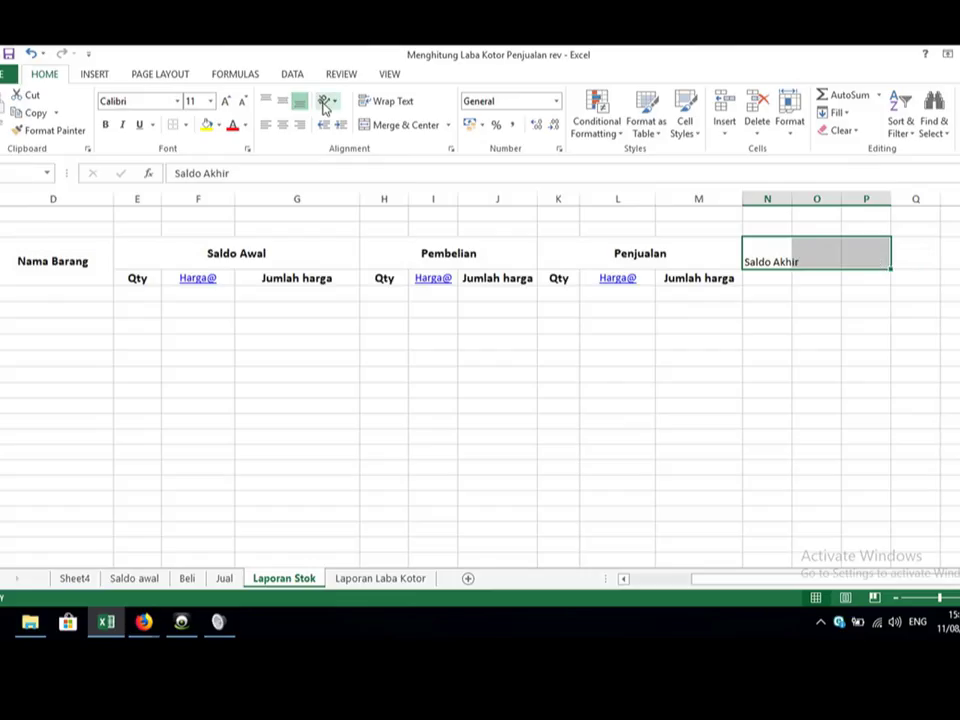
pyautogui.click(369, 124)
# Step: Fill the Penjualan subheadings Qty, Harga@ and Jumlah harga across to columns N to P under Saldo Akhir
pyautogui.click(557, 277)
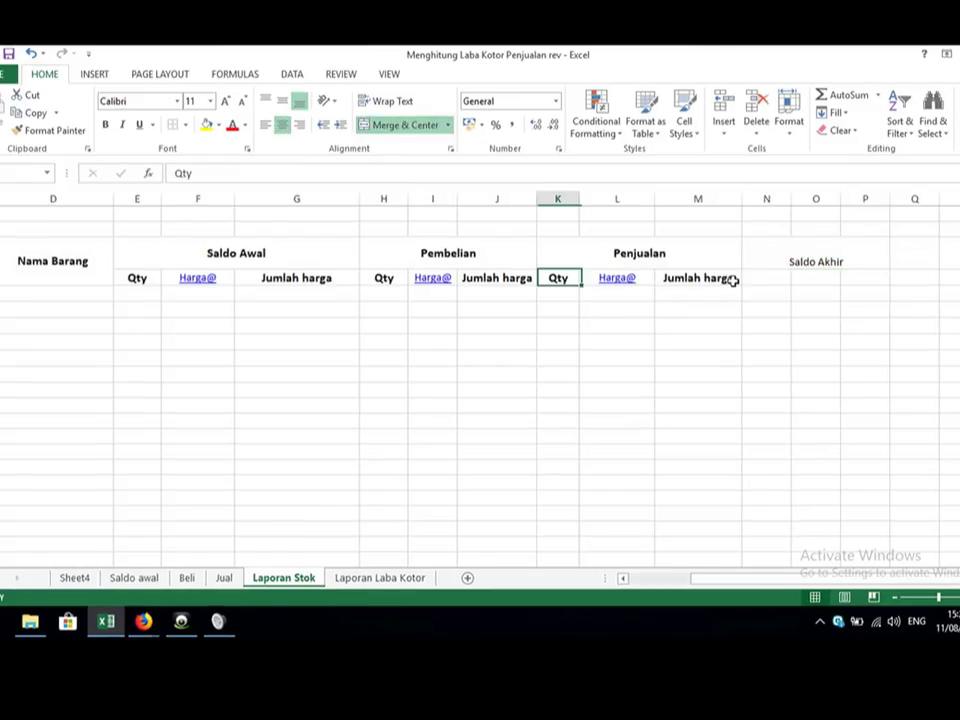
pyautogui.keyDown('shift'); pyautogui.click(733, 281); pyautogui.keyUp('shift')
pyautogui.moveTo(742, 287); pyautogui.dragTo(880, 280)
pyautogui.click(646, 357)
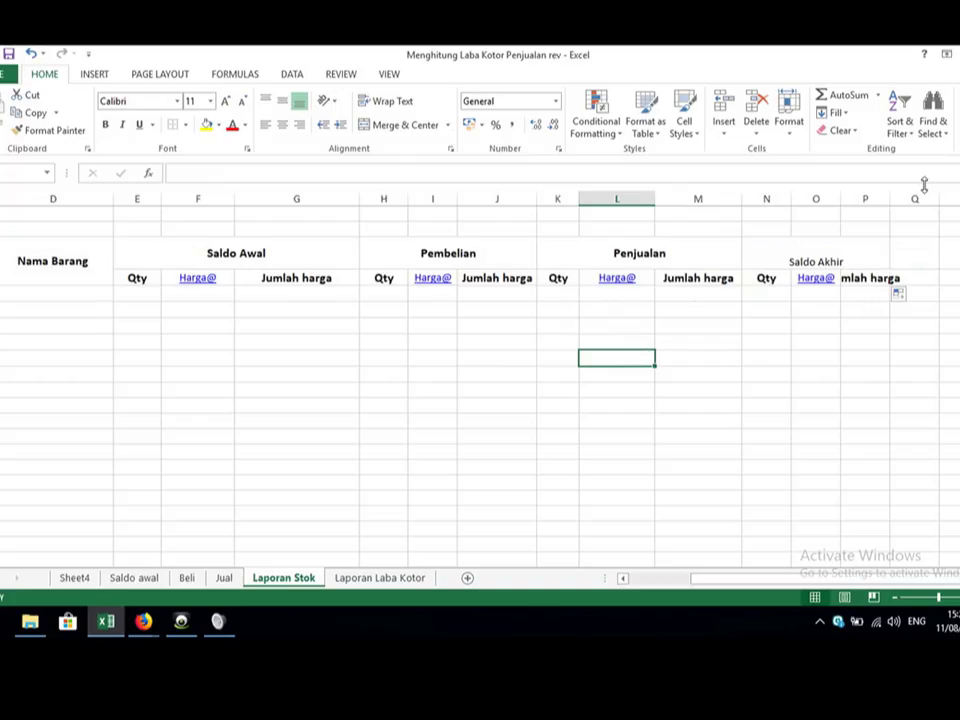
# Step: Widen column P under Saldo Akhir and apply all borders to the stock table, from its headings through the blank rows below
pyautogui.moveTo(888, 200); pyautogui.dragTo(930, 200)
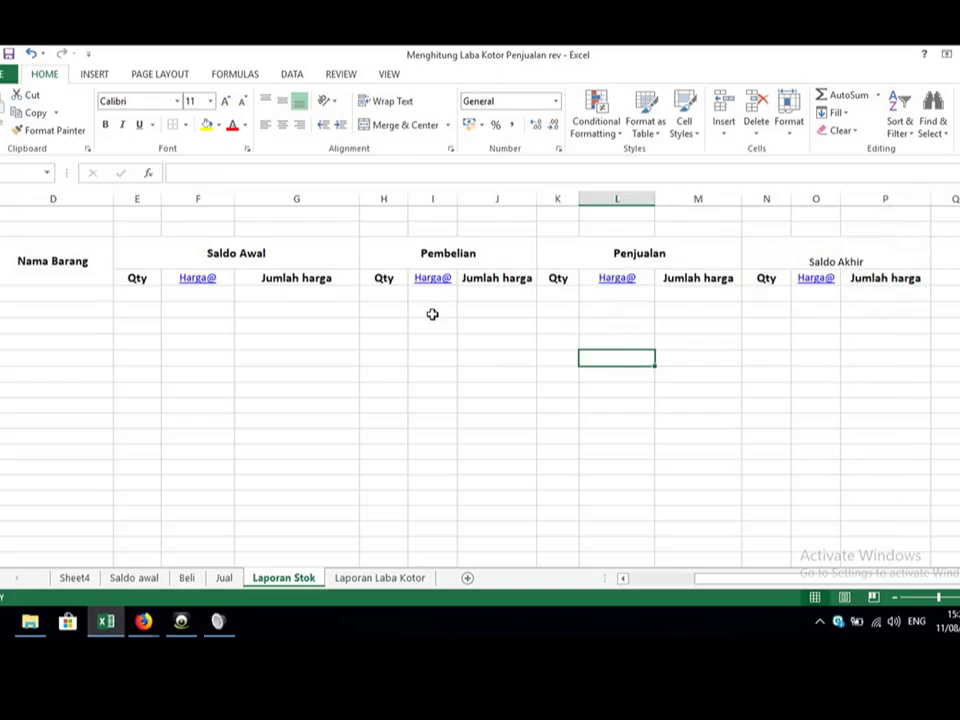
pyautogui.click(434, 313)
pyautogui.press('Left')
pyautogui.press('Left')
pyautogui.press('Left')
pyautogui.press('Left')
pyautogui.press('Left')
pyautogui.press('Left')
pyautogui.press('Left')
pyautogui.press('Left')
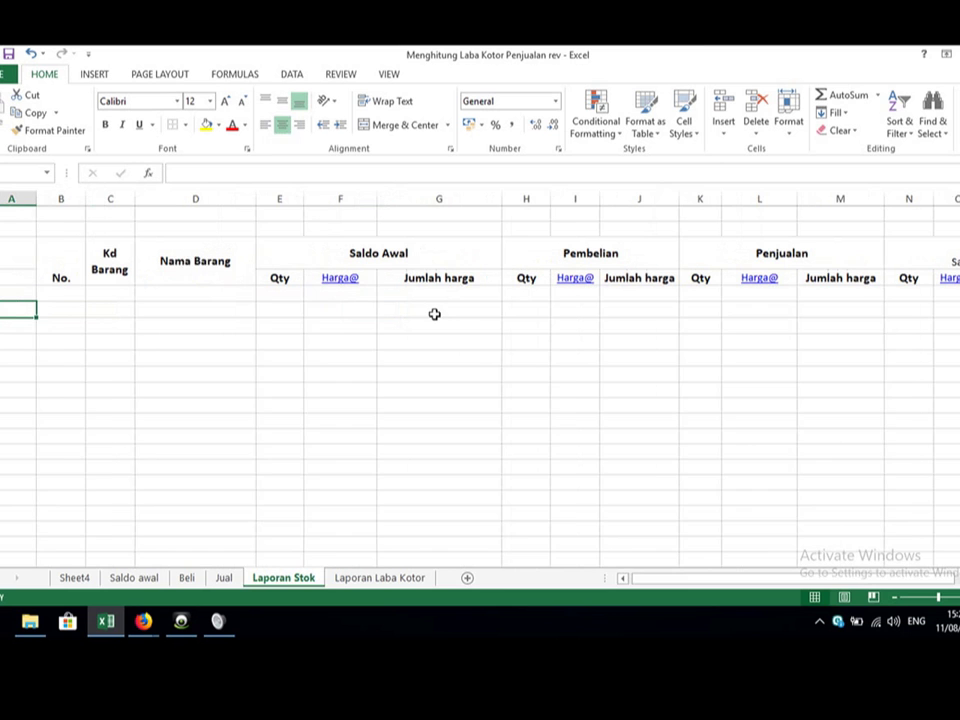
pyautogui.moveTo(41, 198); pyautogui.dragTo(959, 416)
pyautogui.click(77, 326)
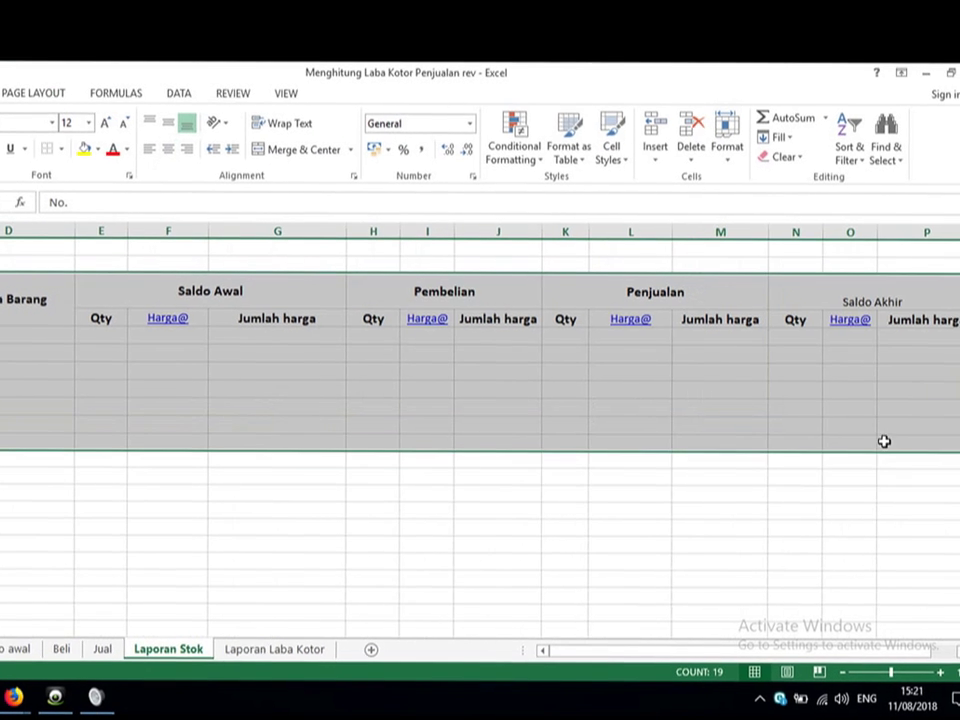
pyautogui.moveTo(884, 441); pyautogui.dragTo(864, 602)
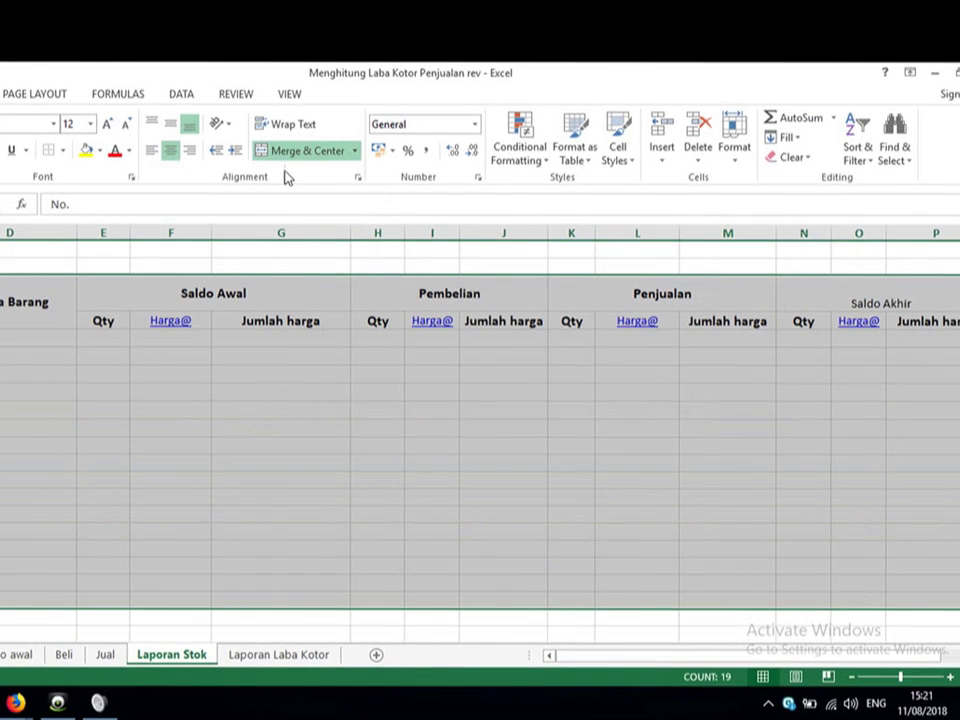
pyautogui.click(61, 150)
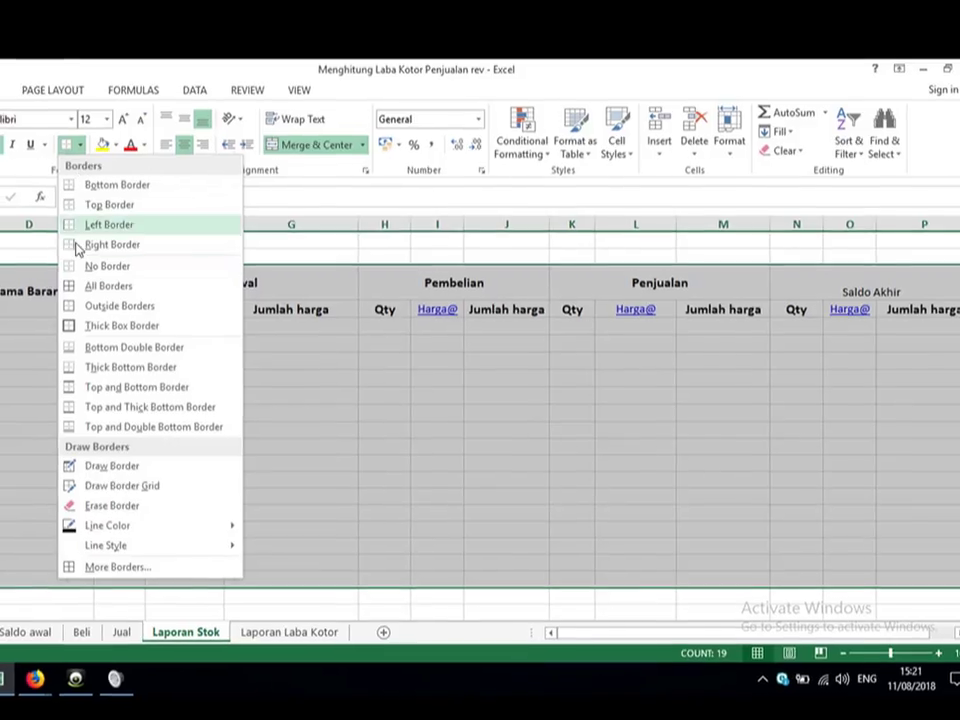
pyautogui.click(85, 286)
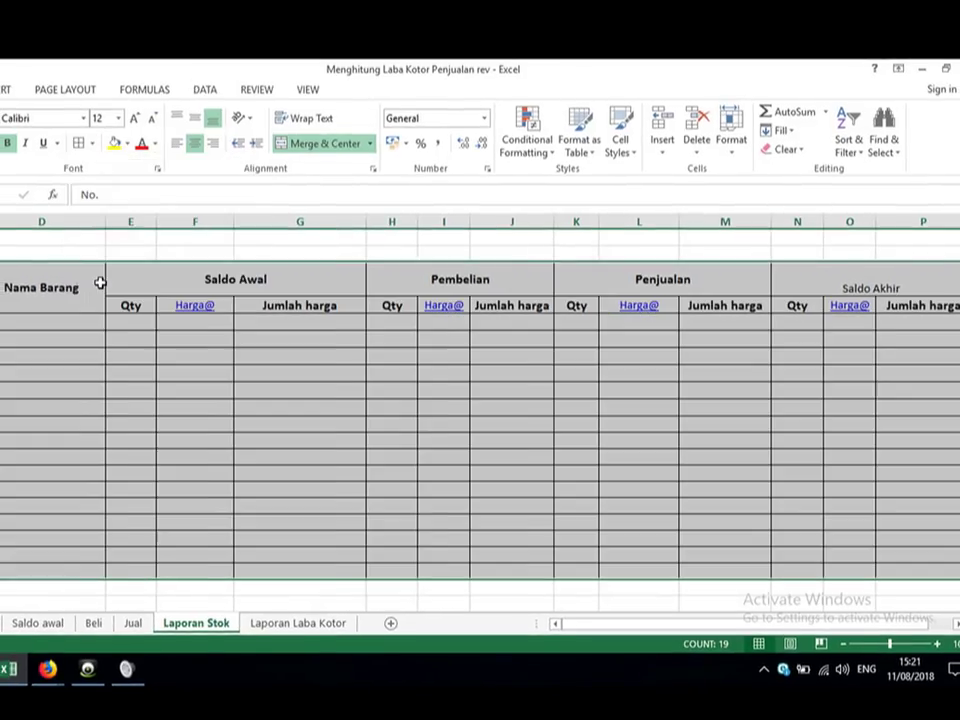
# Step: Narrow the Jumlah harga column G under Saldo Awal to fit its subheading
pyautogui.click(103, 374)
pyautogui.press('Up')
pyautogui.press('Up')
pyautogui.press('Up')
pyautogui.press('Up')
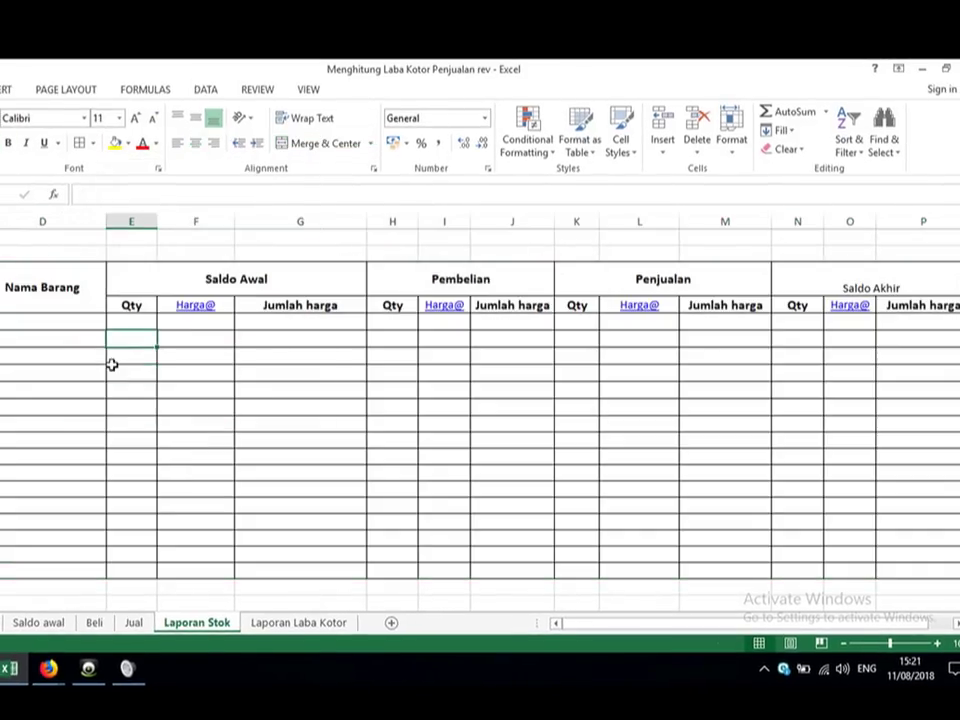
pyautogui.press('Right')
pyautogui.press('Right')
pyautogui.press('Right')
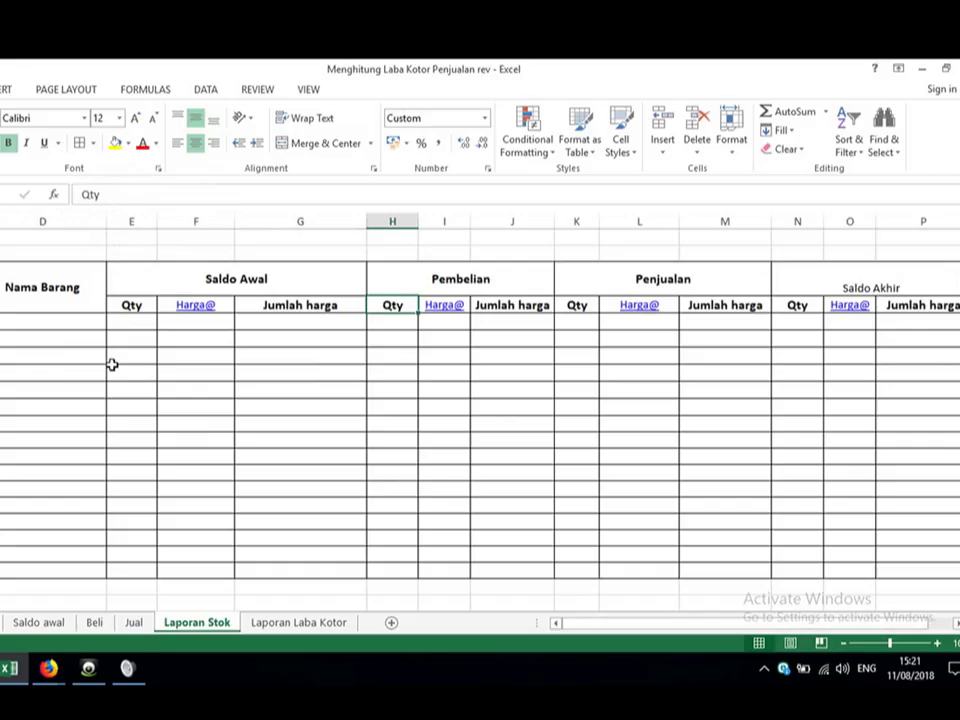
pyautogui.moveTo(367, 219); pyautogui.dragTo(328, 300)
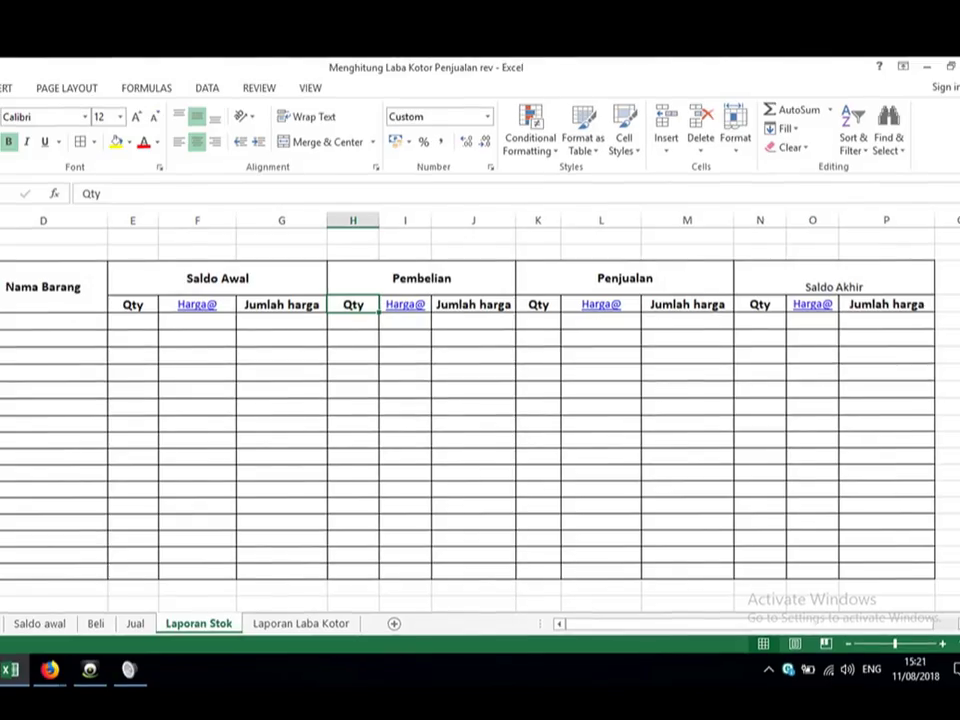
# Step: Enter the text Laporan Stok on the stock report sheet
pyautogui.click(2, 321)
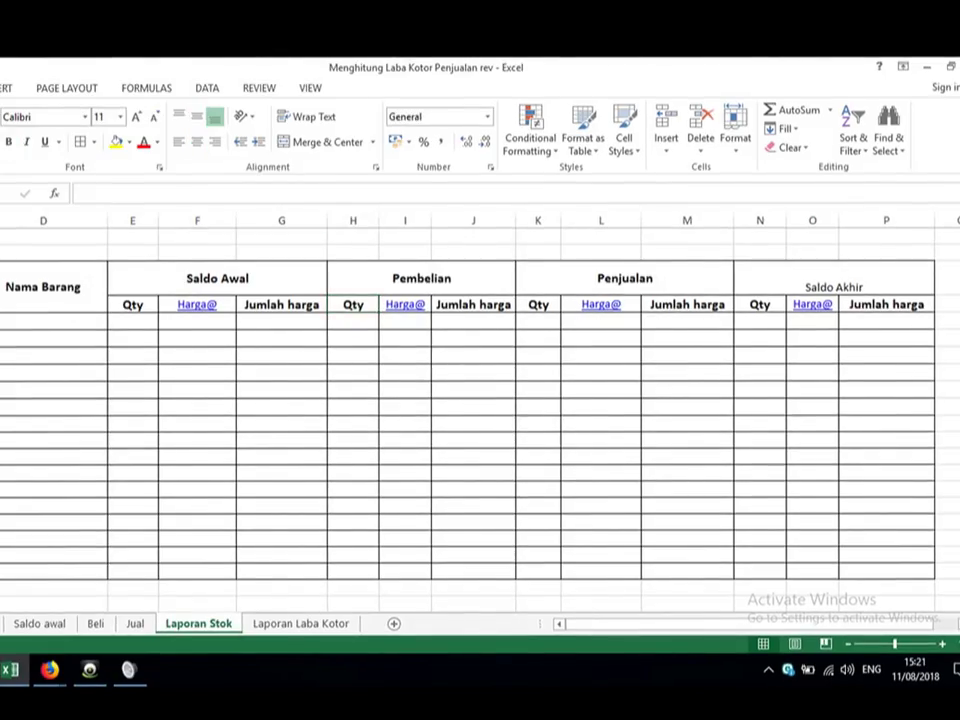
pyautogui.write('Laporan Stok')
pyautogui.press('Return')
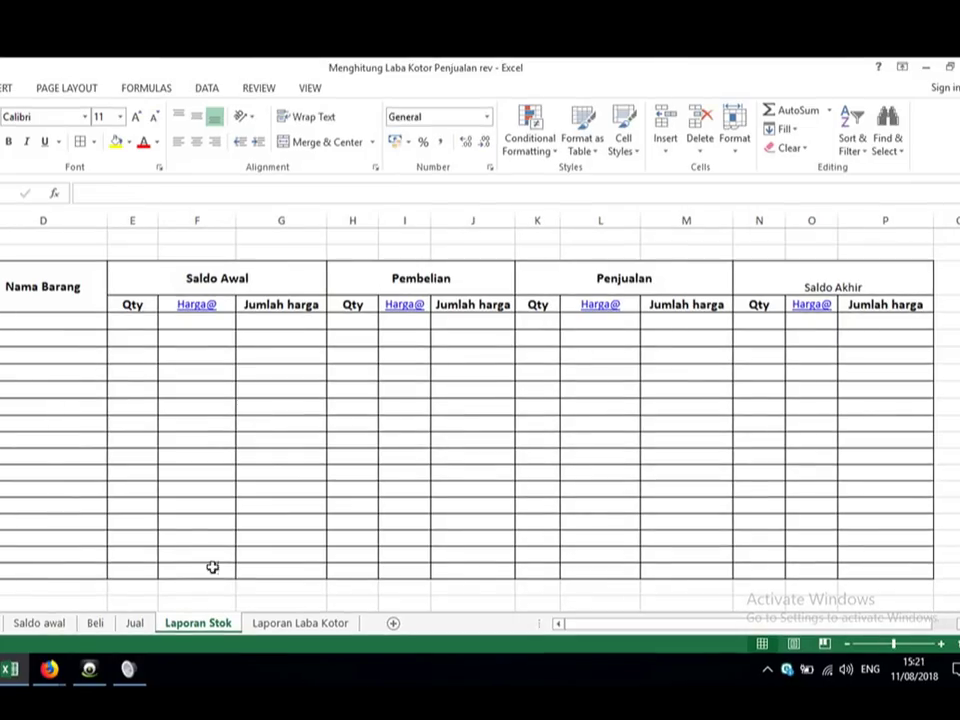
# Step: Enter the heading No. in column F of the Laporan Laba Kotor sheet
pyautogui.click(272, 624)
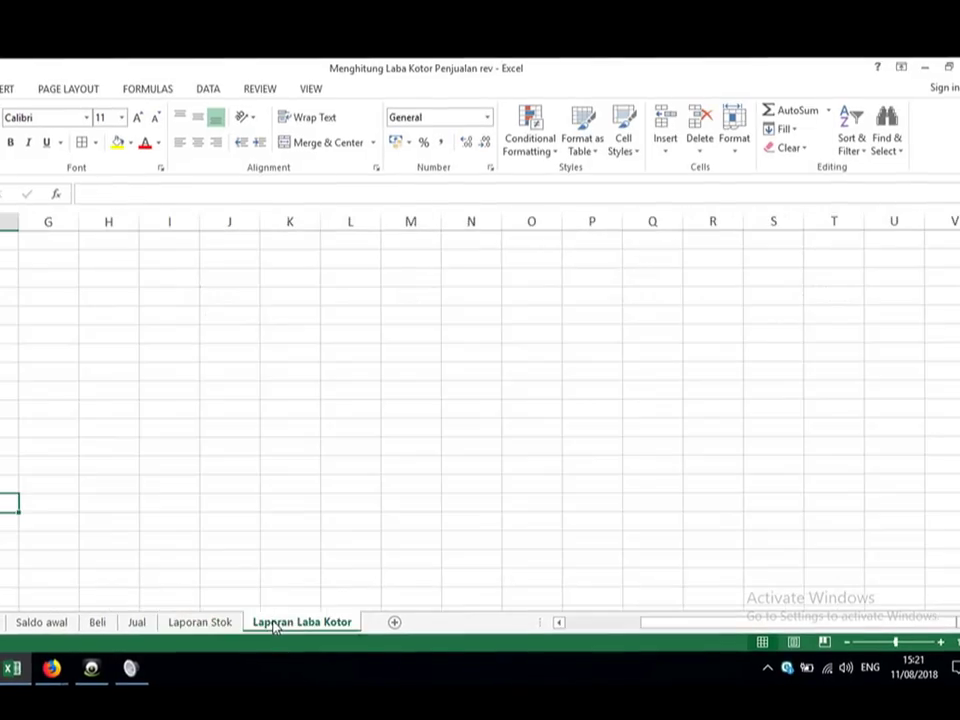
pyautogui.click(5, 277)
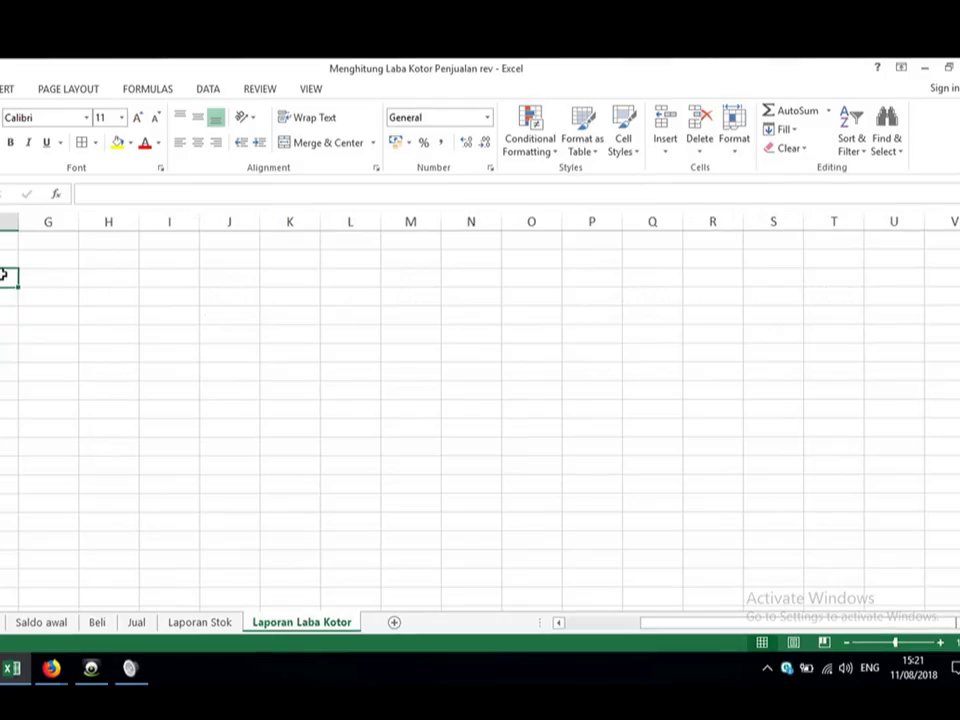
pyautogui.write('No.')
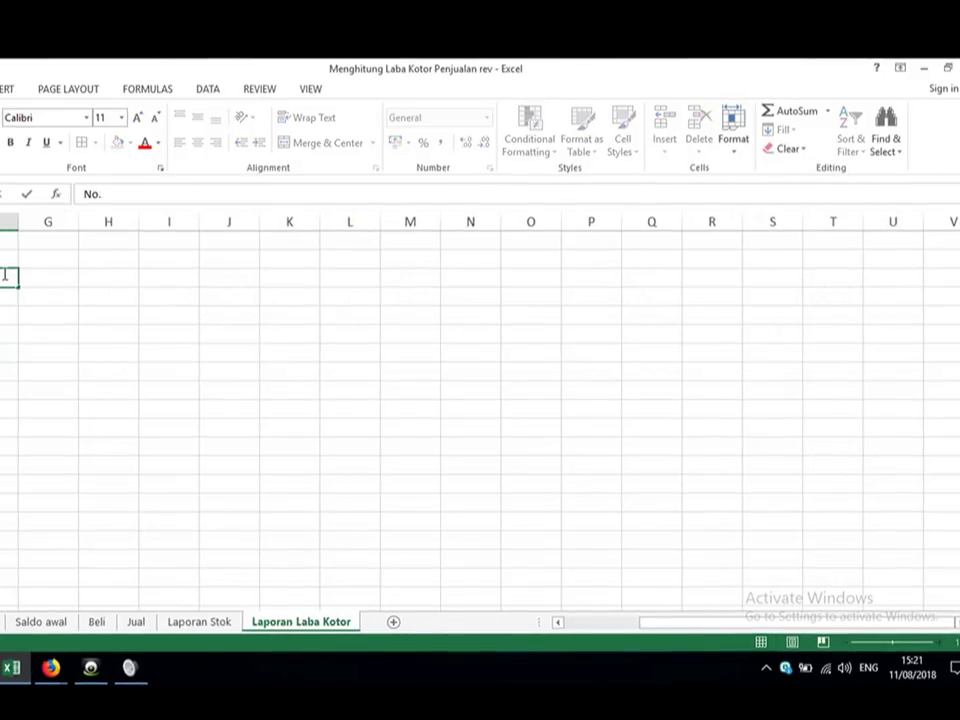
pyautogui.press('Return')
# Step: Enter the headings Kd Brg and Nama Barang in columns G and H beside No., and widen column H
pyautogui.press('Up')
pyautogui.press('Right')
pyautogui.press('Right')
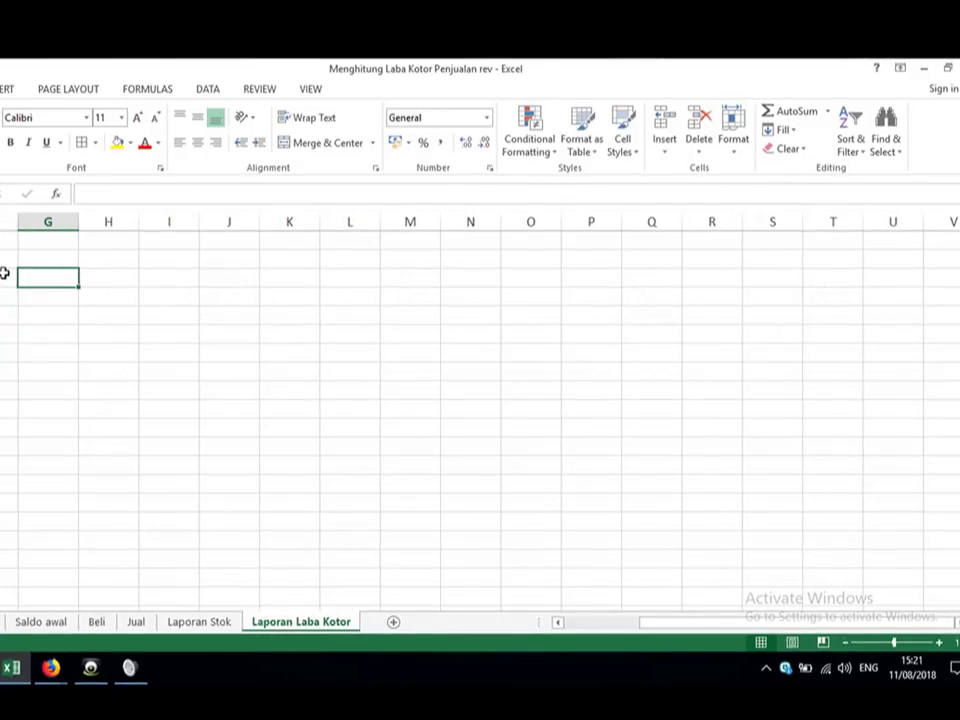
pyautogui.write('Kd Brg')
pyautogui.press('Return')
pyautogui.press('Up')
pyautogui.press('Right')
pyautogui.write("Nama Barang'")
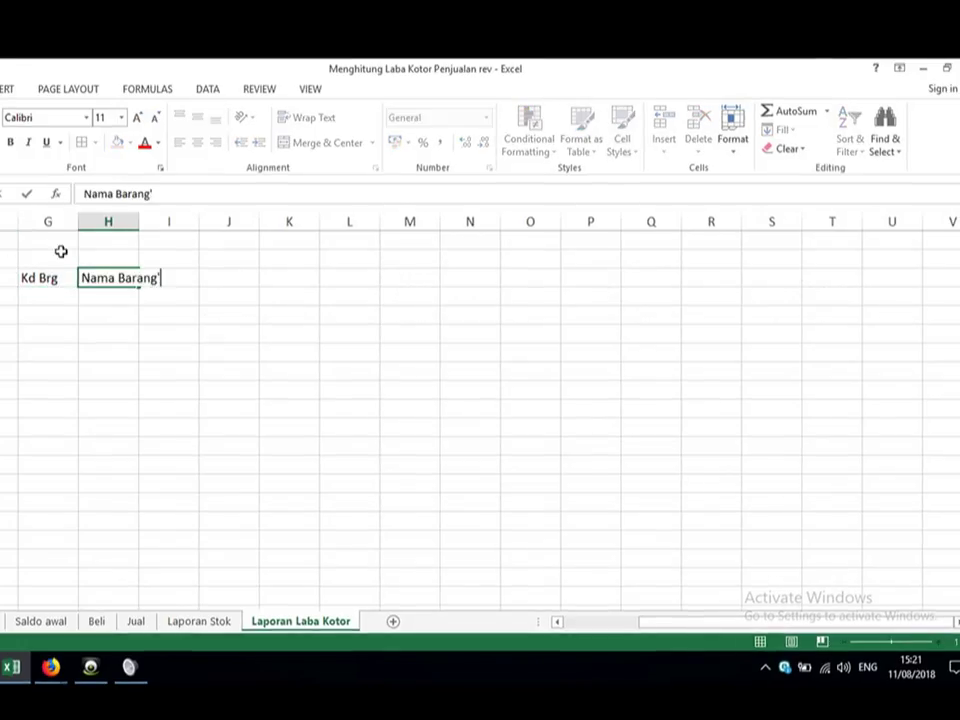
pyautogui.press('Return')
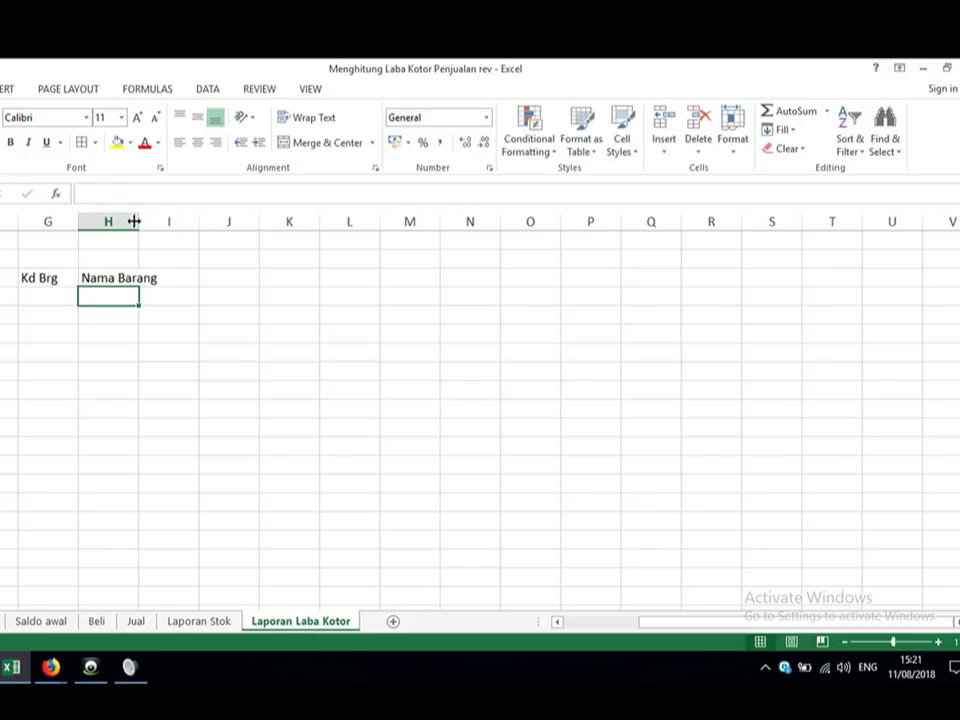
pyautogui.moveTo(142, 220); pyautogui.dragTo(223, 258)
# Step: Enter the heading Penjualan in column I next to Nama Barang and widen that column
pyautogui.click(266, 280)
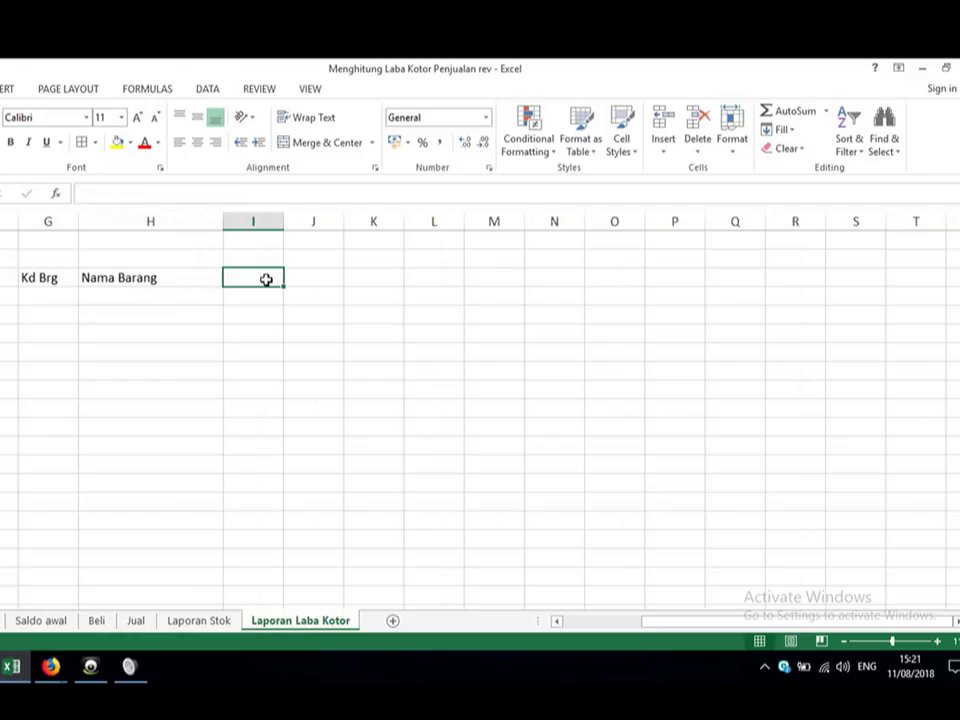
pyautogui.write('Penjualan')
pyautogui.press('Return')
pyautogui.moveTo(284, 228); pyautogui.dragTo(311, 251)
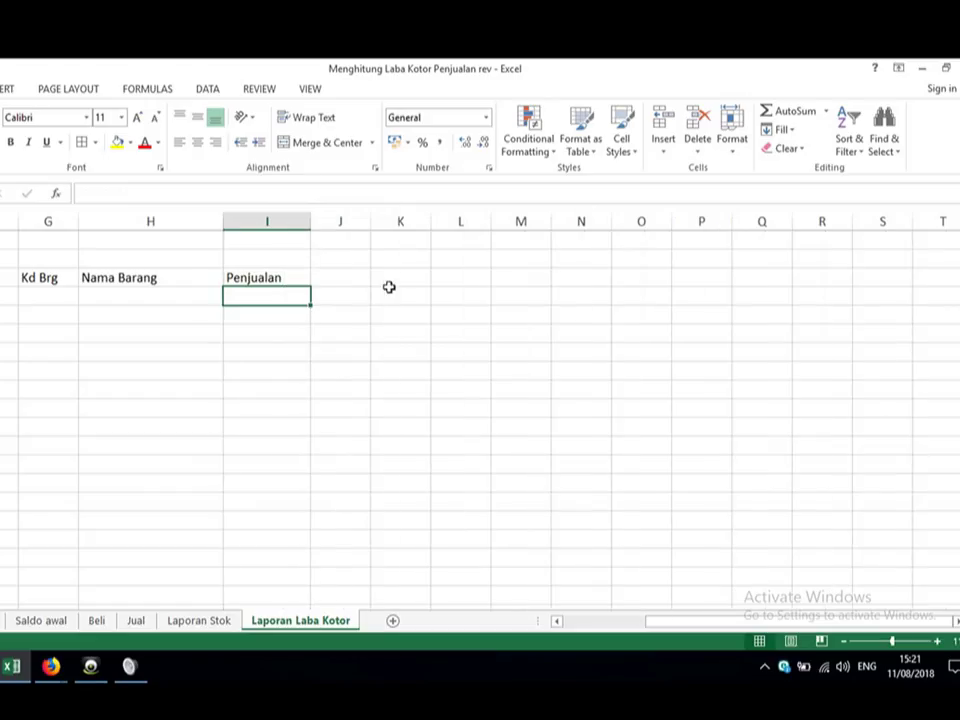
# Step: Enter the heading Harga Pokok in column K of the heading row, leaving column J empty beside Penjualan
pyautogui.click(410, 276)
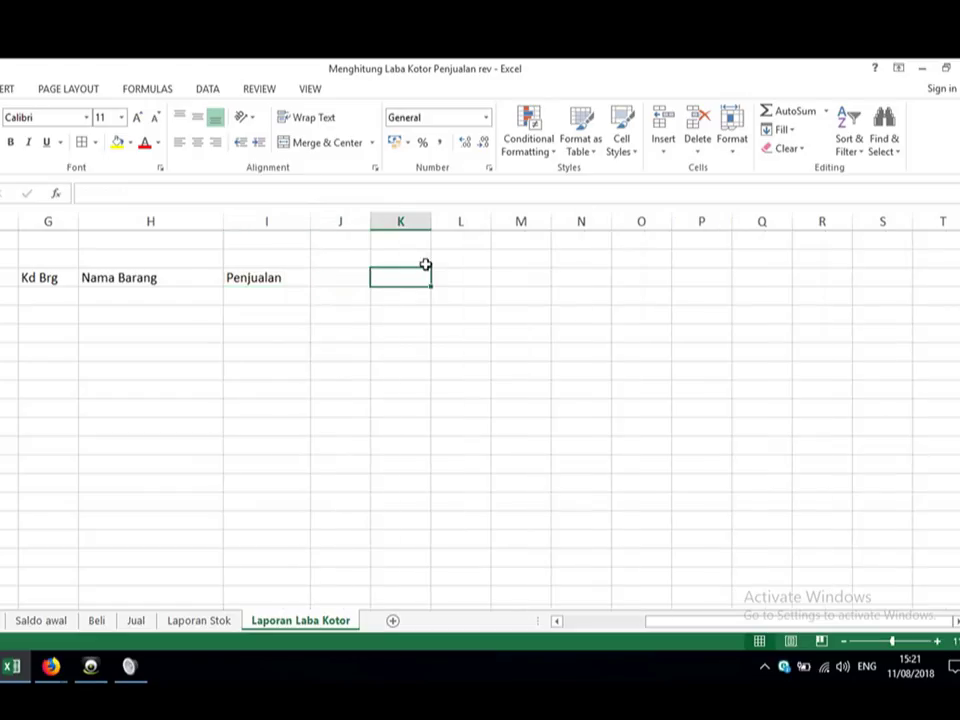
pyautogui.press('Left')
pyautogui.press('Left')
pyautogui.press('Left')
pyautogui.press('Right')
pyautogui.press('Right')
pyautogui.press('Right')
pyautogui.write('Harga')
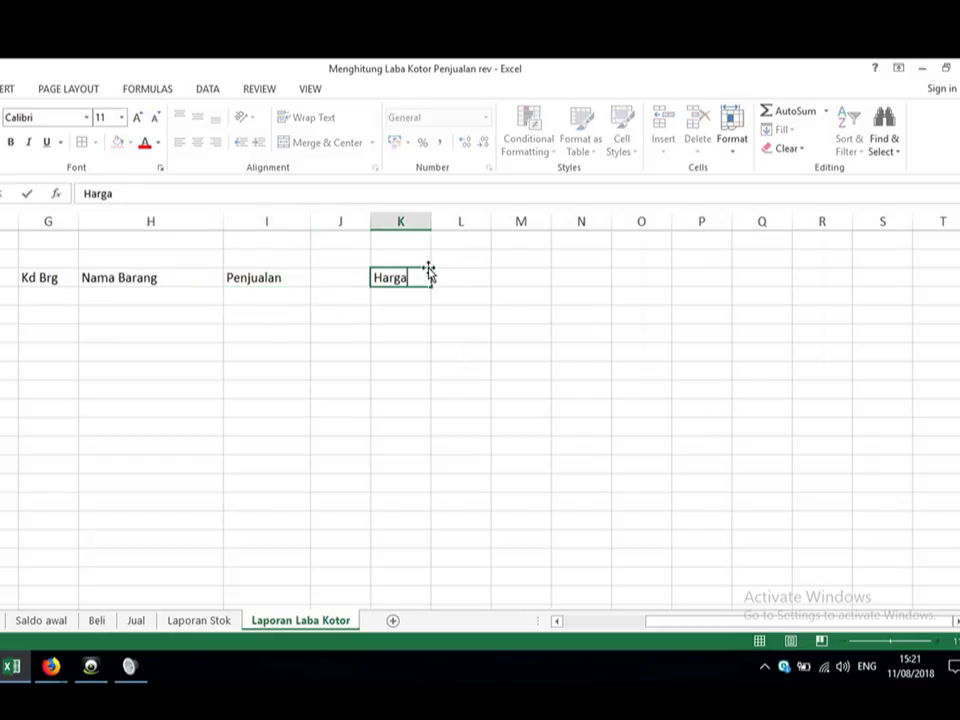
pyautogui.write(' Pokok')
pyautogui.press('Return')
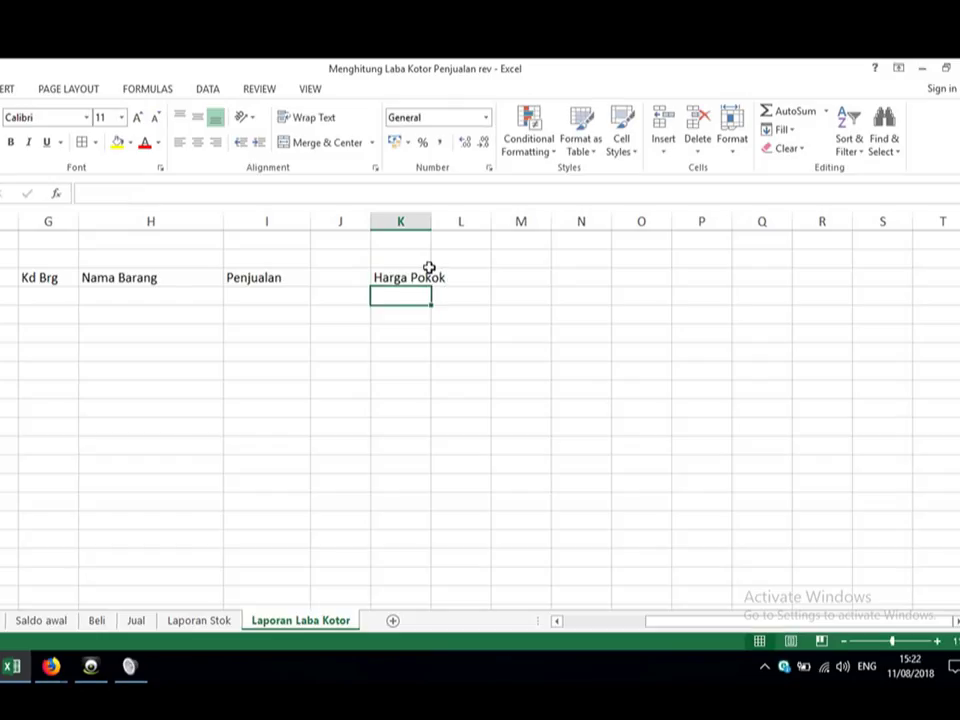
# Step: Enter the heading Laba Kotor in column M, and widen columns M and K to fit their headings
pyautogui.press('Up')
pyautogui.press('Right')
pyautogui.press('Right')
pyautogui.write('La')
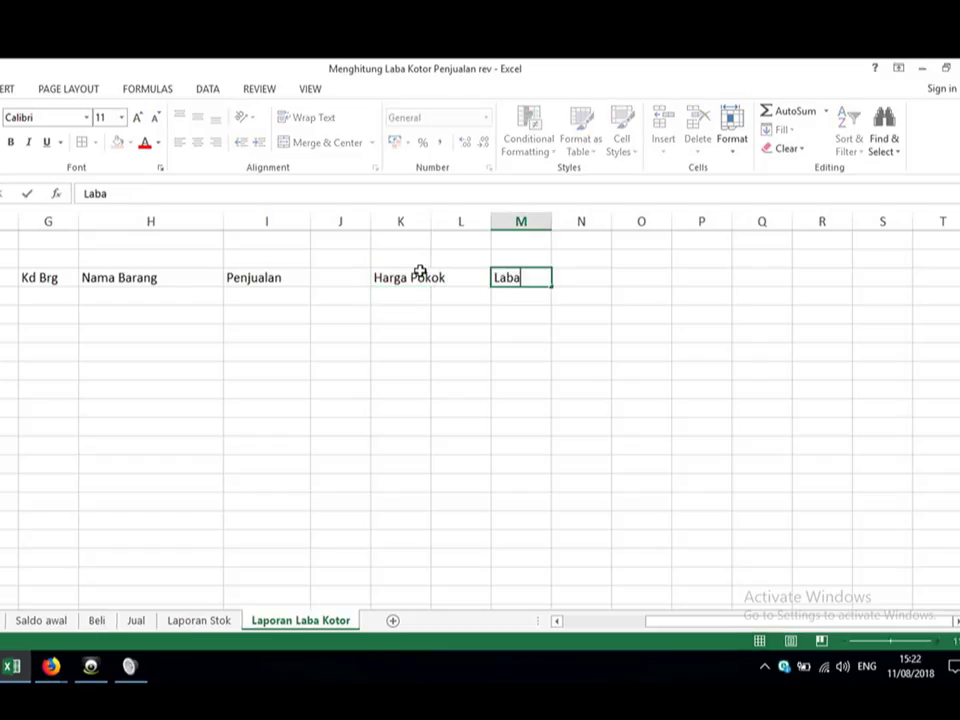
pyautogui.press('Return')
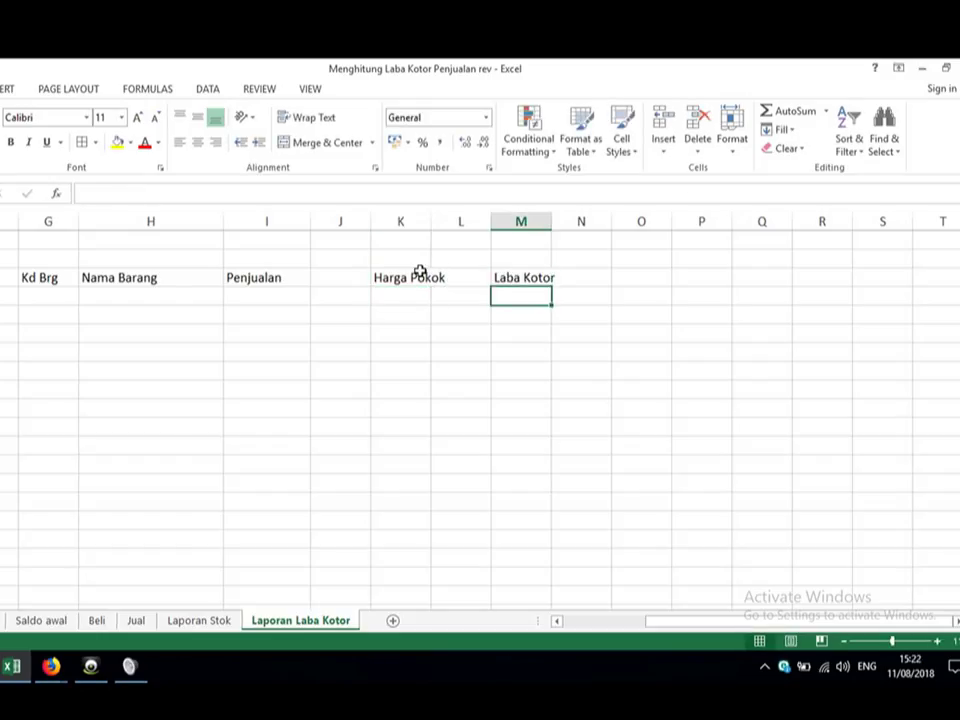
pyautogui.moveTo(548, 226); pyautogui.dragTo(589, 227)
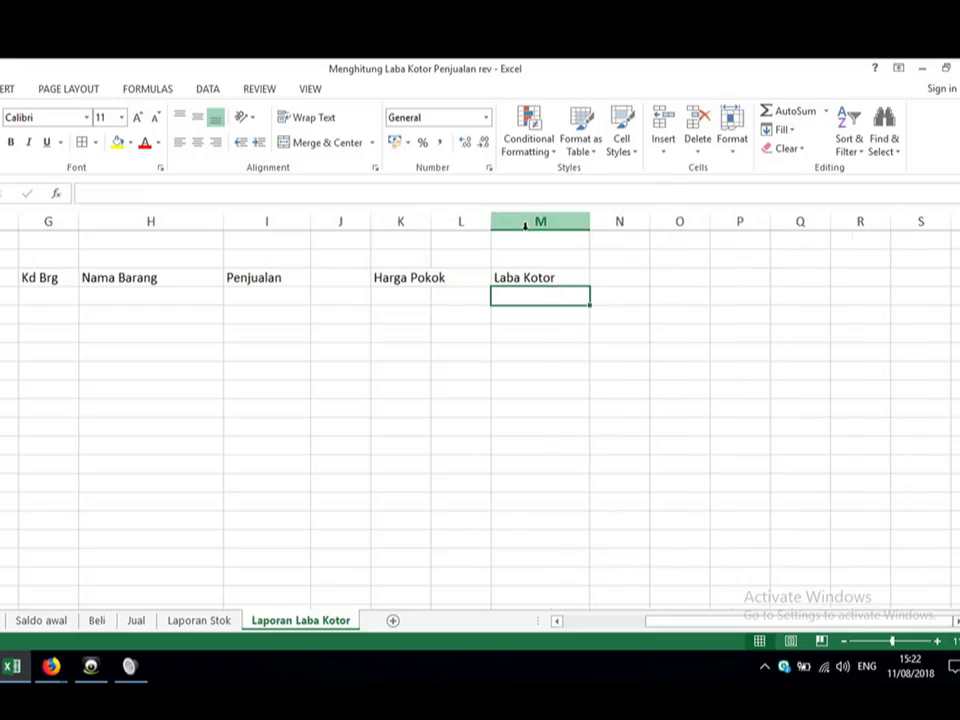
pyautogui.moveTo(432, 221); pyautogui.dragTo(445, 231)
# Step: Enter the subheadings Qty and Jumlah in columns I and J beneath Penjualan
pyautogui.click(251, 300)
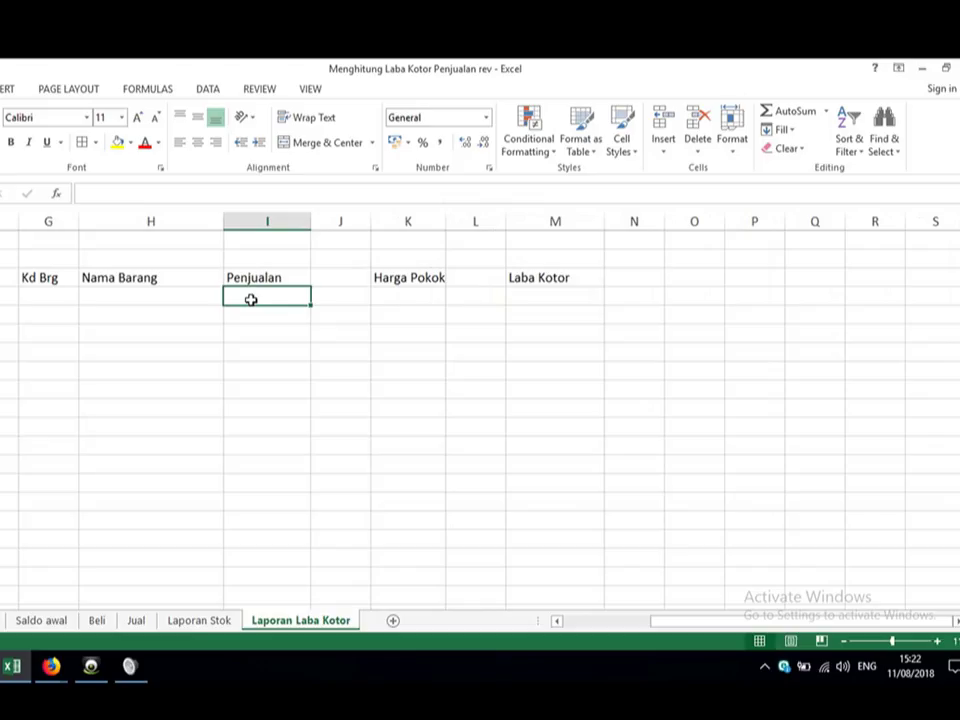
pyautogui.write('Qty')
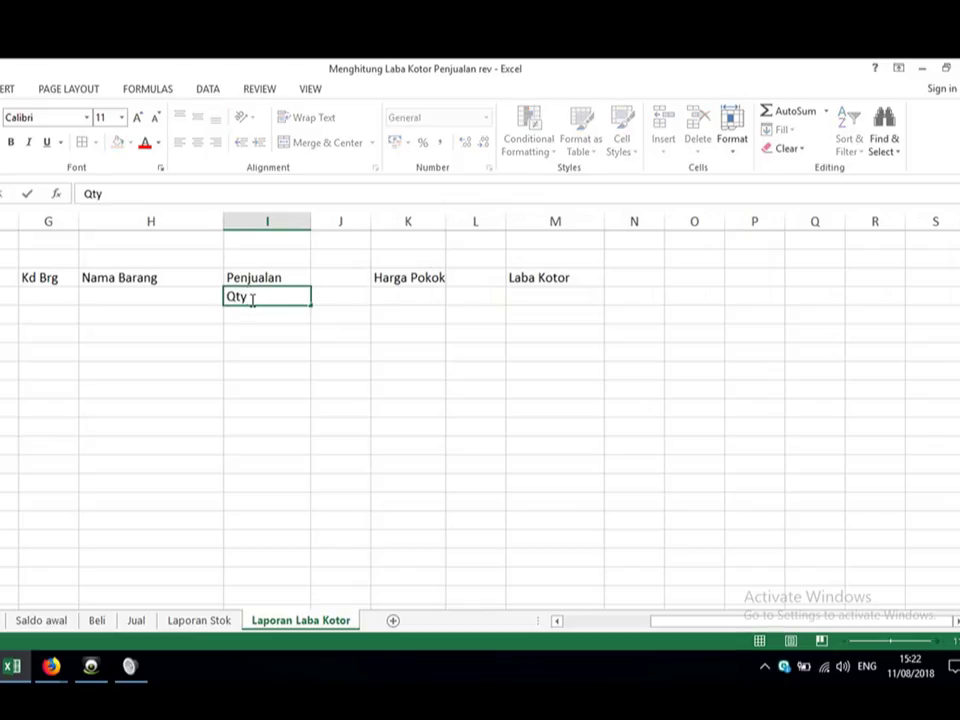
pyautogui.press('Return')
pyautogui.click(251, 299)
pyautogui.press('Right')
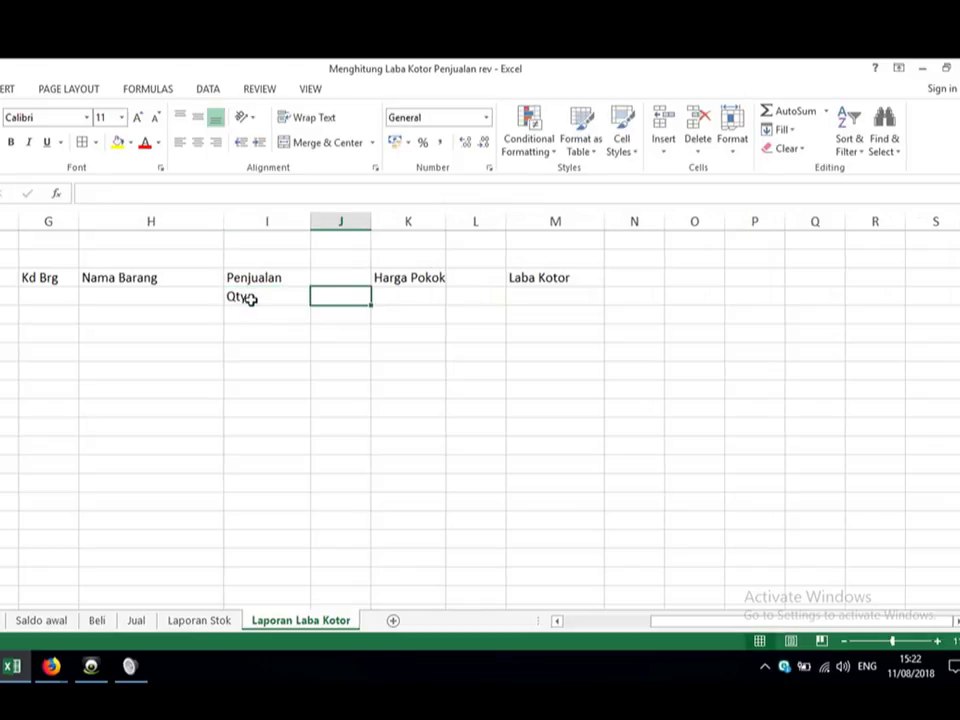
pyautogui.write('Juml')
pyautogui.scroll(-2, 251, 300)
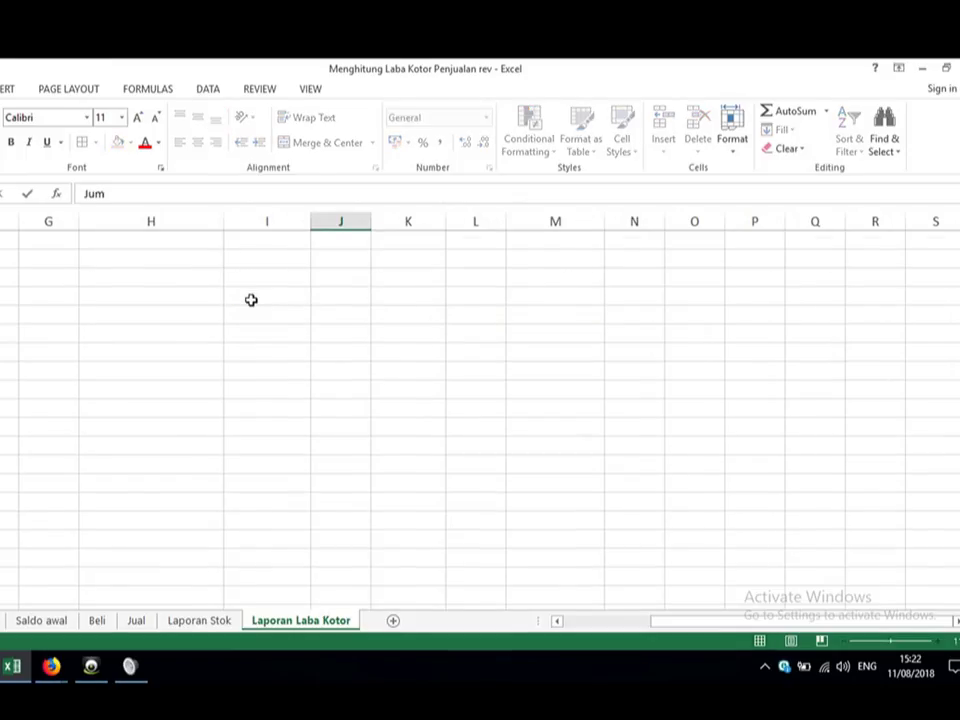
pyautogui.scroll(2, 251, 300)
pyautogui.hotkey('ctrl', 'Return')
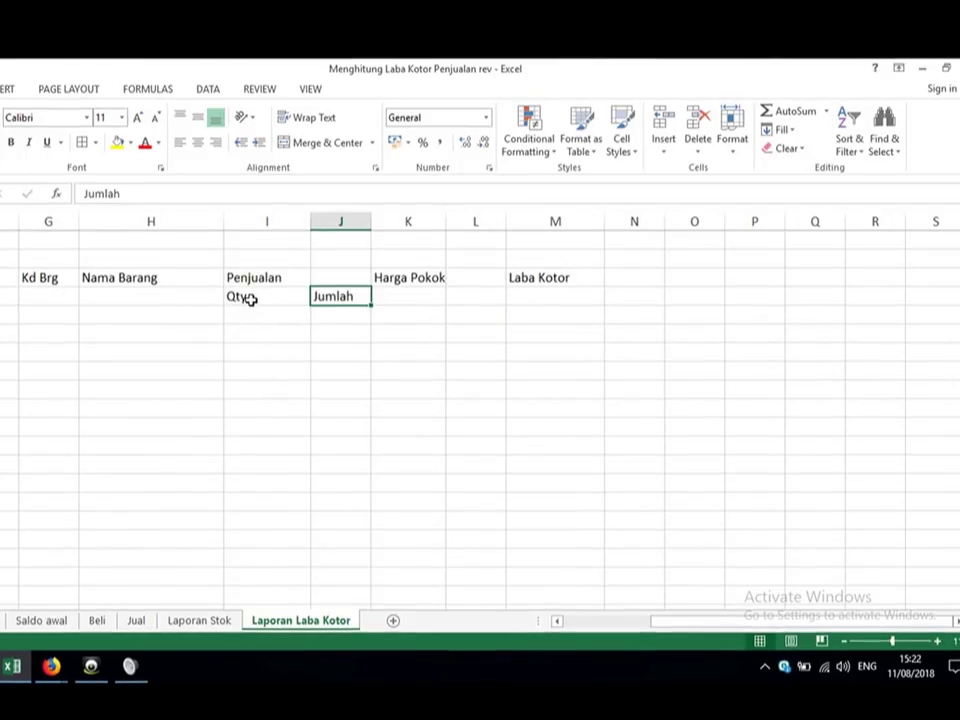
# Step: Fill the Qty and Jumlah subheadings across to columns K and L under Harga Pokok
pyautogui.click(402, 343)
pyautogui.moveTo(285, 298); pyautogui.dragTo(540, 302)
pyautogui.click(547, 289)
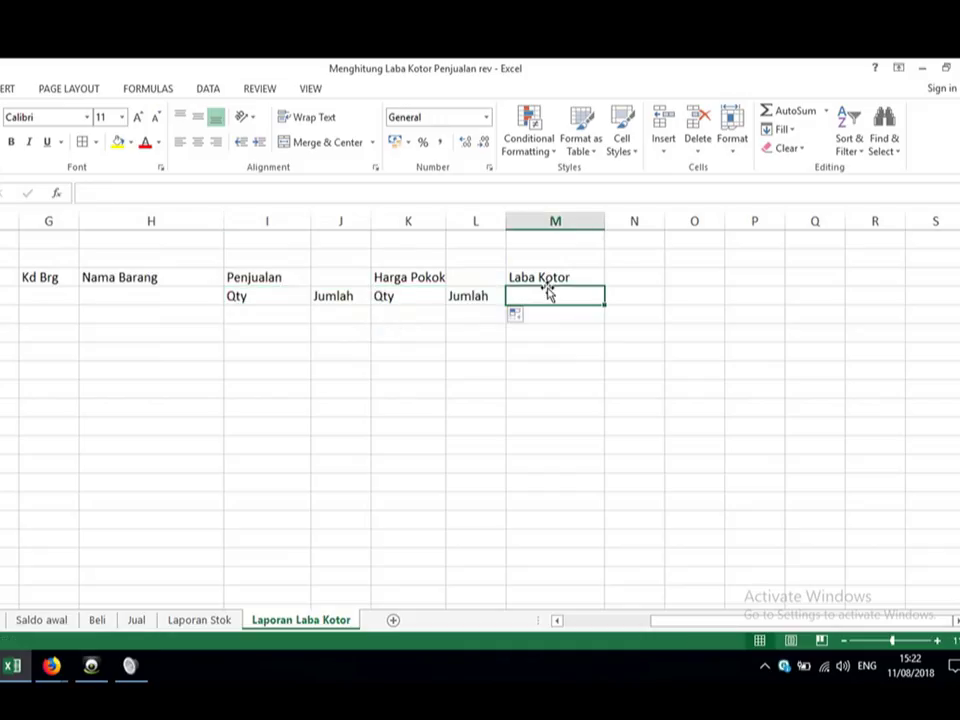
# Step: Merge and center the Laba Kotor, No., Kd Brg and Nama Barang headings, each over the two heading rows
pyautogui.moveTo(547, 277); pyautogui.dragTo(546, 296)
pyautogui.click(285, 142)
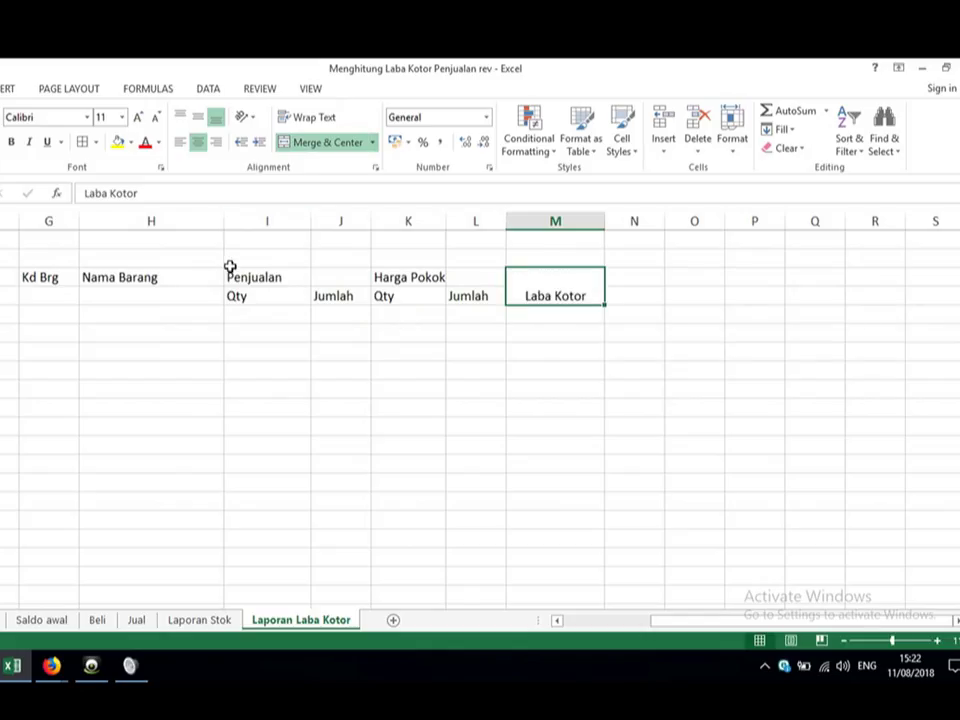
pyautogui.moveTo(3, 277); pyautogui.dragTo(3, 296)
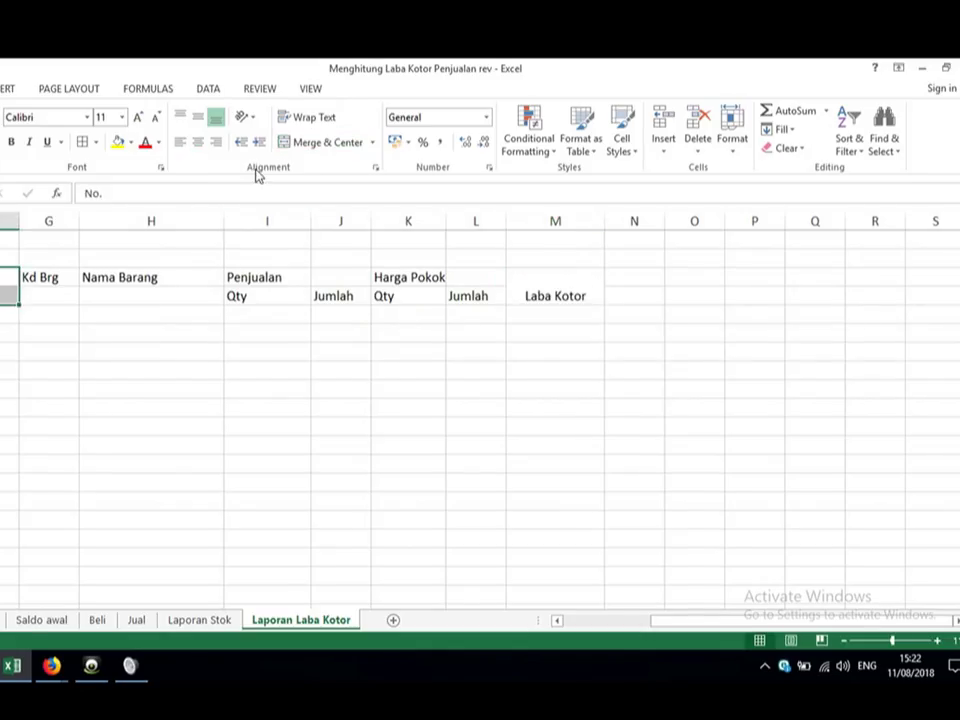
pyautogui.click(288, 146)
pyautogui.moveTo(56, 279); pyautogui.dragTo(54, 294)
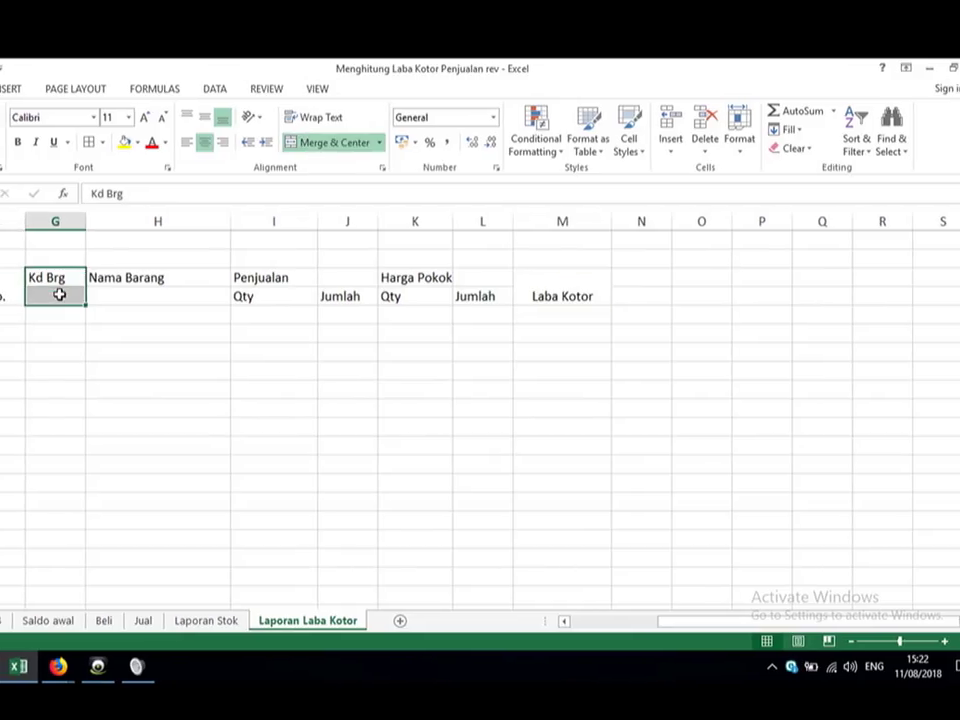
pyautogui.click(335, 142)
pyautogui.moveTo(180, 279); pyautogui.dragTo(178, 289)
pyautogui.click(335, 146)
# Step: Add all borders to the gross profit table from its headings through the empty rows, and vertically middle-align the heading rows
pyautogui.click(226, 318)
pyautogui.moveTo(47, 279); pyautogui.dragTo(568, 551)
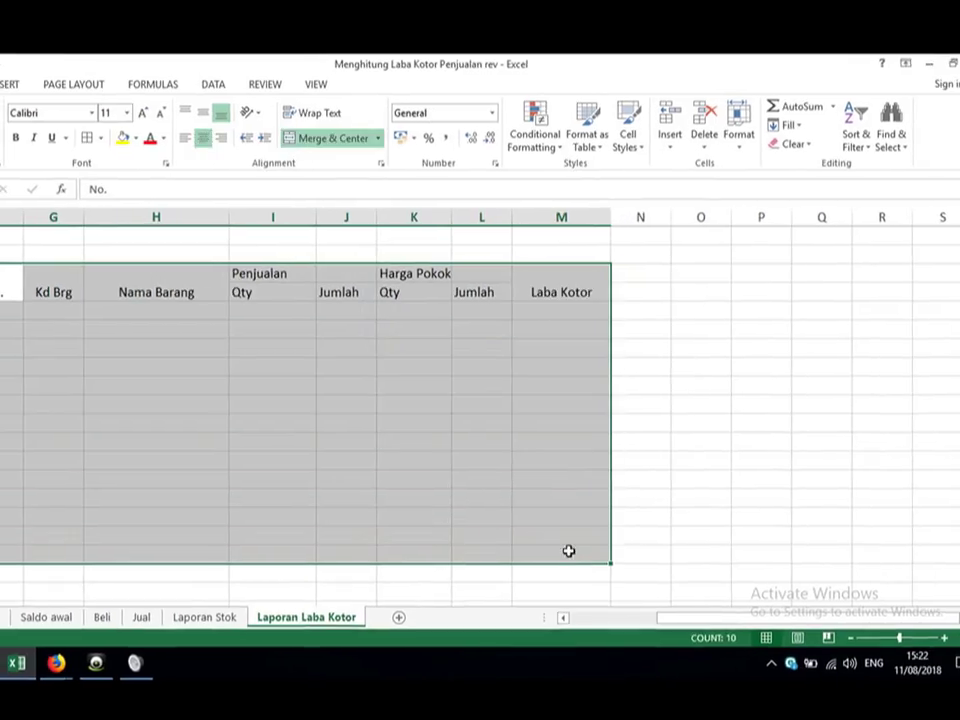
pyautogui.click(89, 140)
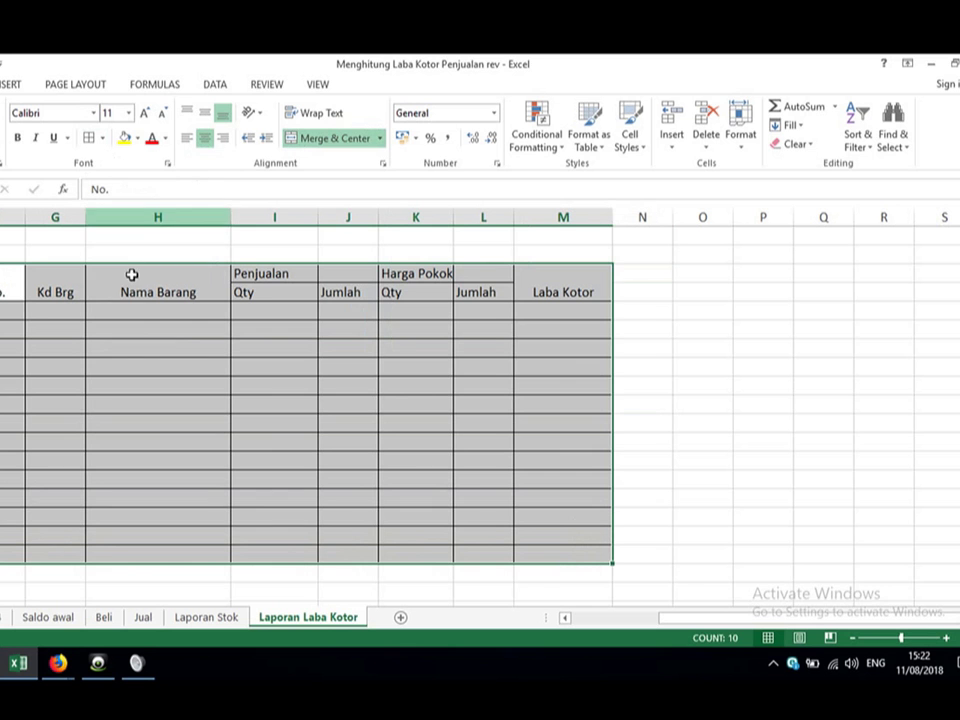
pyautogui.moveTo(60, 290); pyautogui.dragTo(540, 265)
pyautogui.click(211, 110)
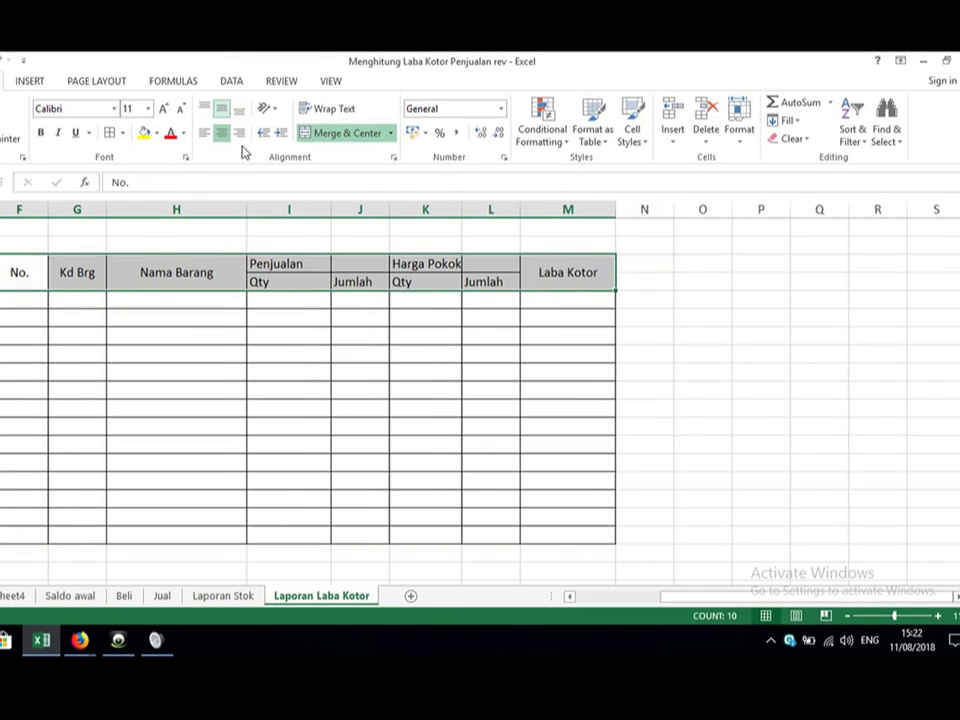
# Step: Merge and center Penjualan across columns I and J, and Harga Pokok across columns K and L
pyautogui.moveTo(301, 268); pyautogui.dragTo(349, 262)
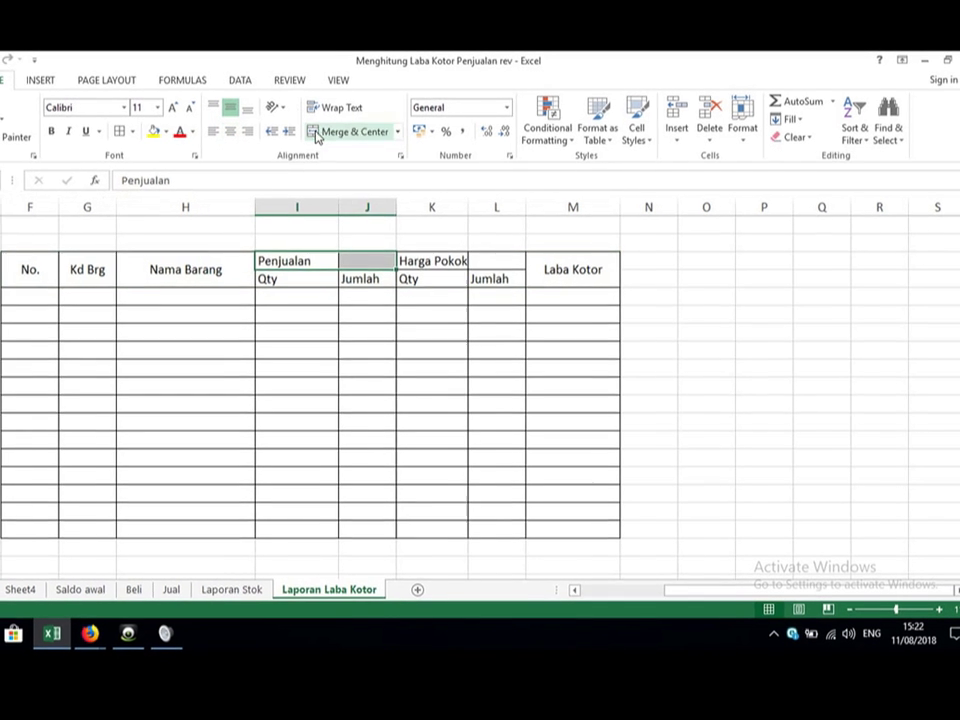
pyautogui.click(310, 133)
pyautogui.moveTo(424, 256); pyautogui.dragTo(482, 259)
pyautogui.click(322, 130)
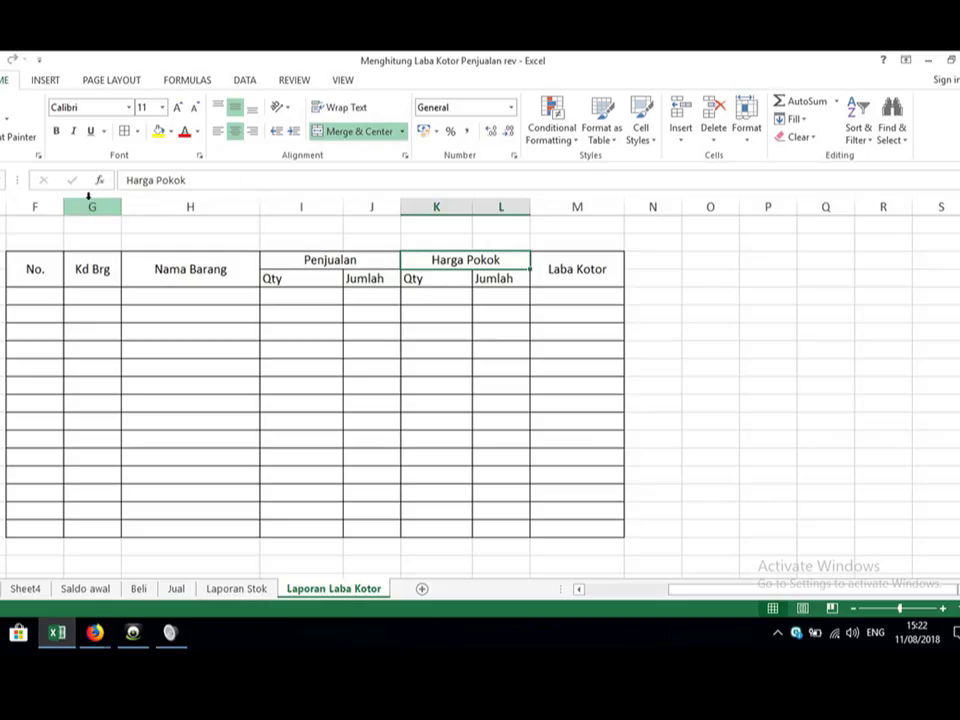
# Step: Enter the title Laporan Laba Kotor in column F above the table
pyautogui.click(45, 222)
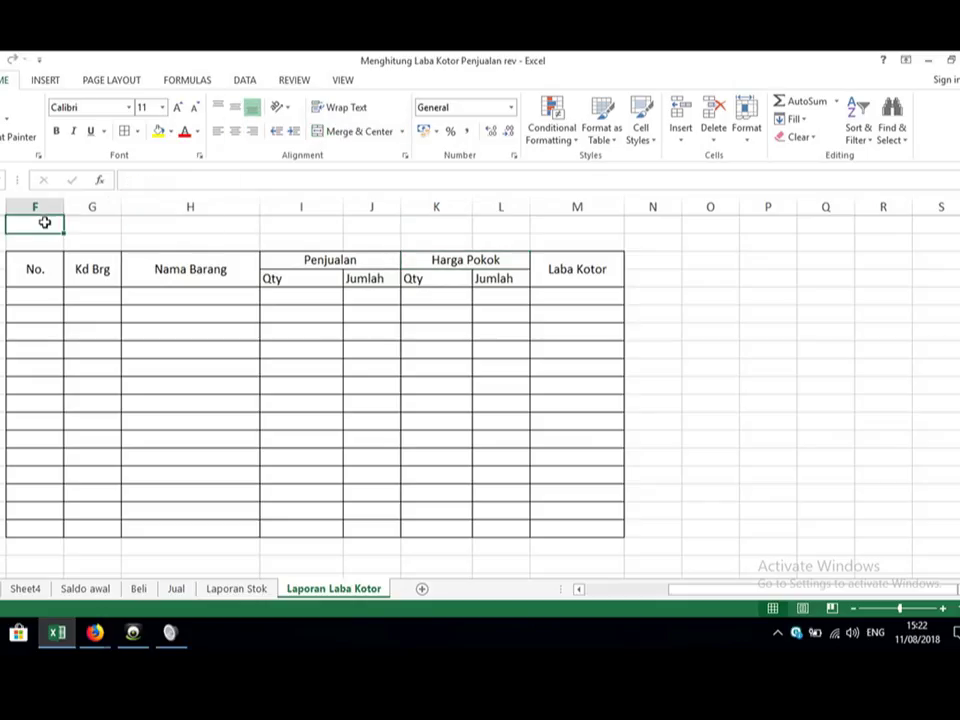
pyautogui.write('Laporan Laba')
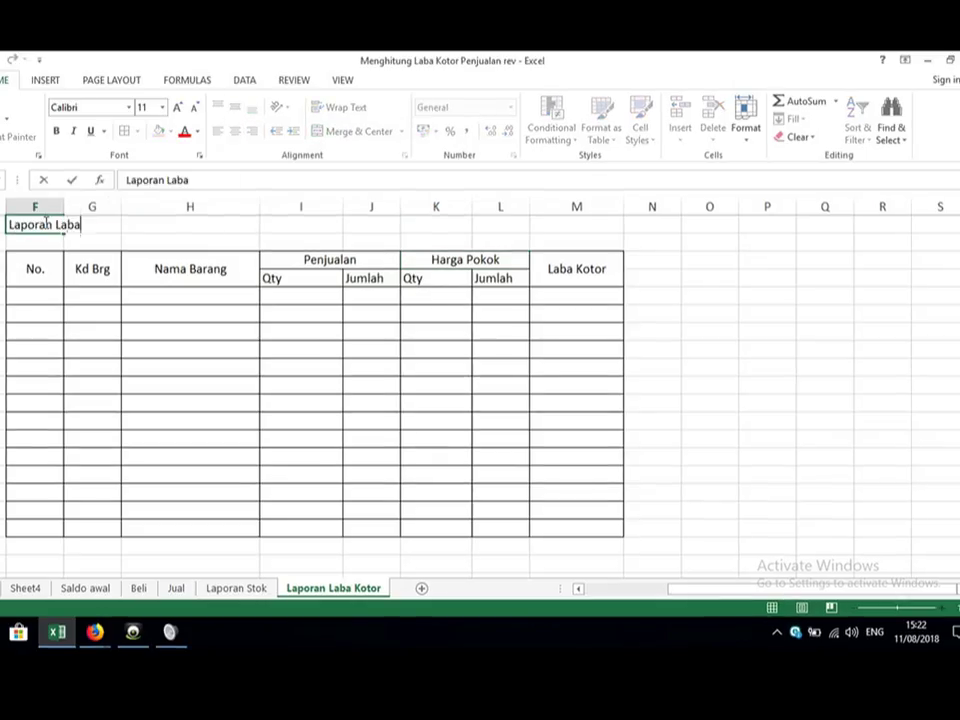
pyautogui.write(' Kotor')
pyautogui.press('Return')
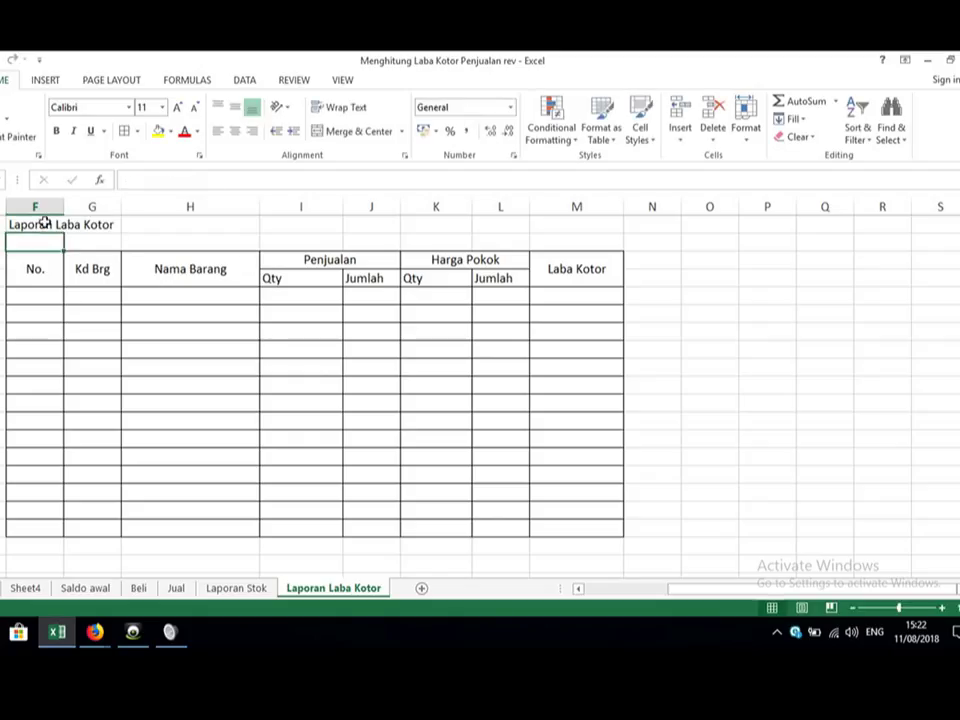
# Step: Reorder the sheets so that Jual comes after Laporan Stok and before Laporan Laba Kotor
pyautogui.click(300, 363)
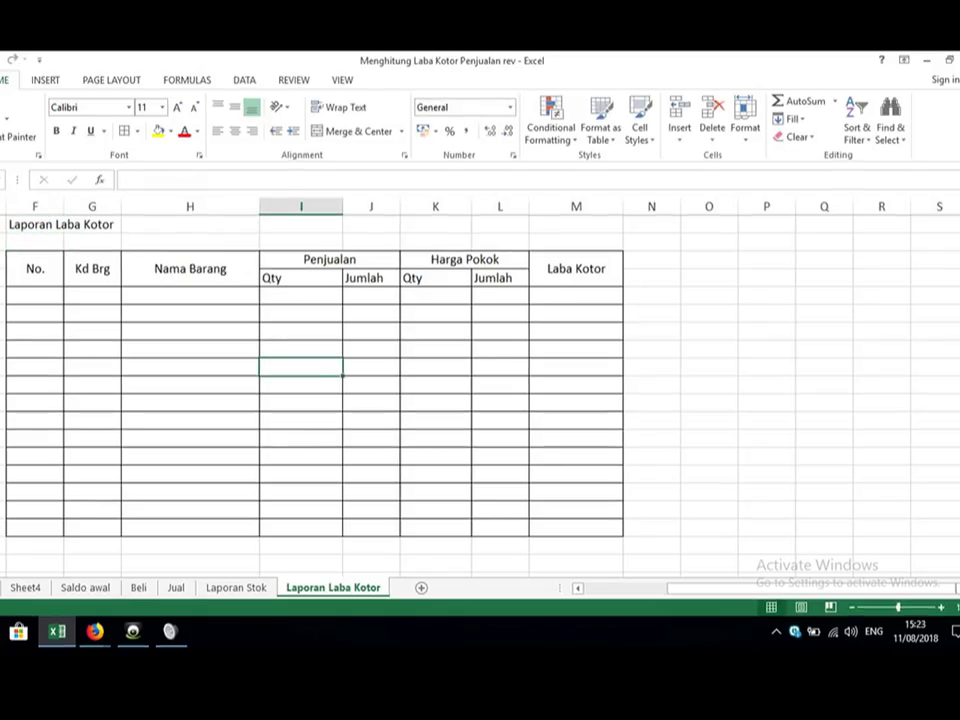
pyautogui.click(166, 363)
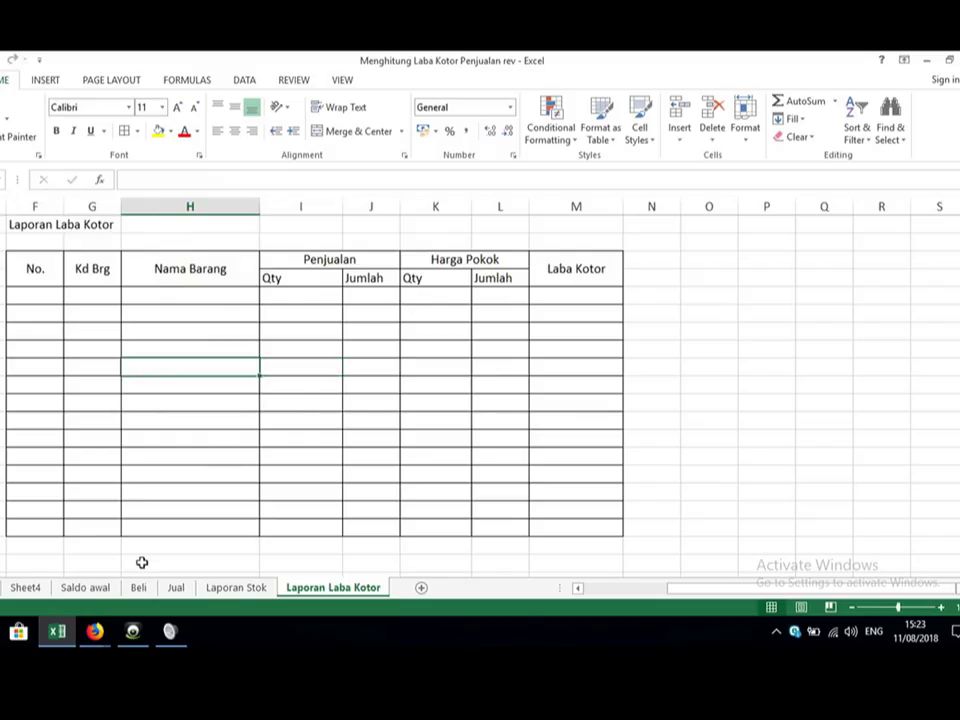
pyautogui.click(200, 590)
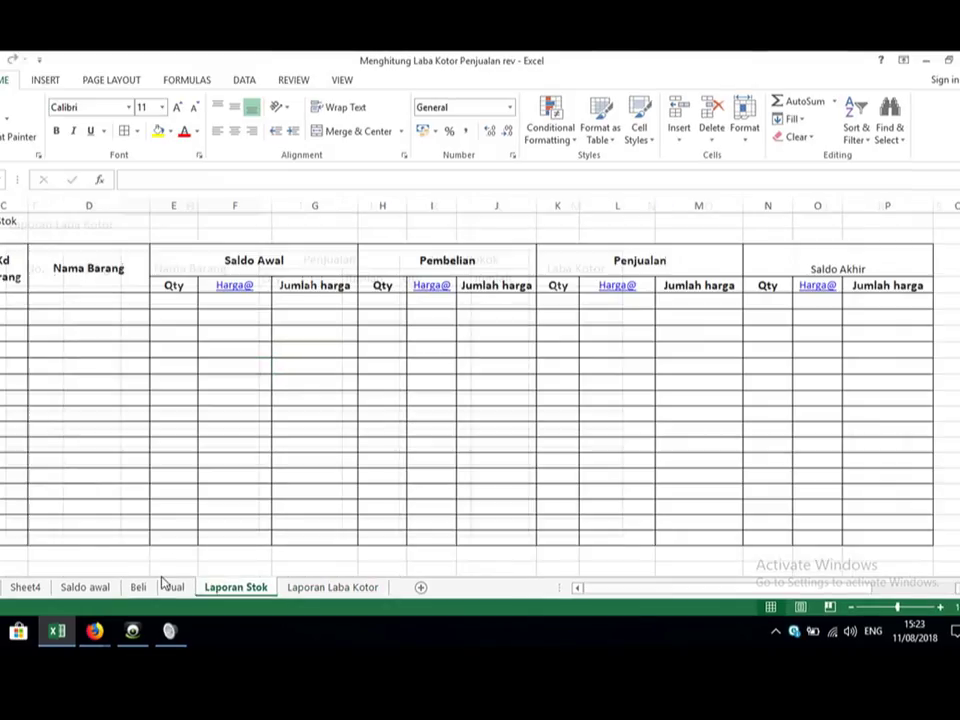
pyautogui.click(257, 589)
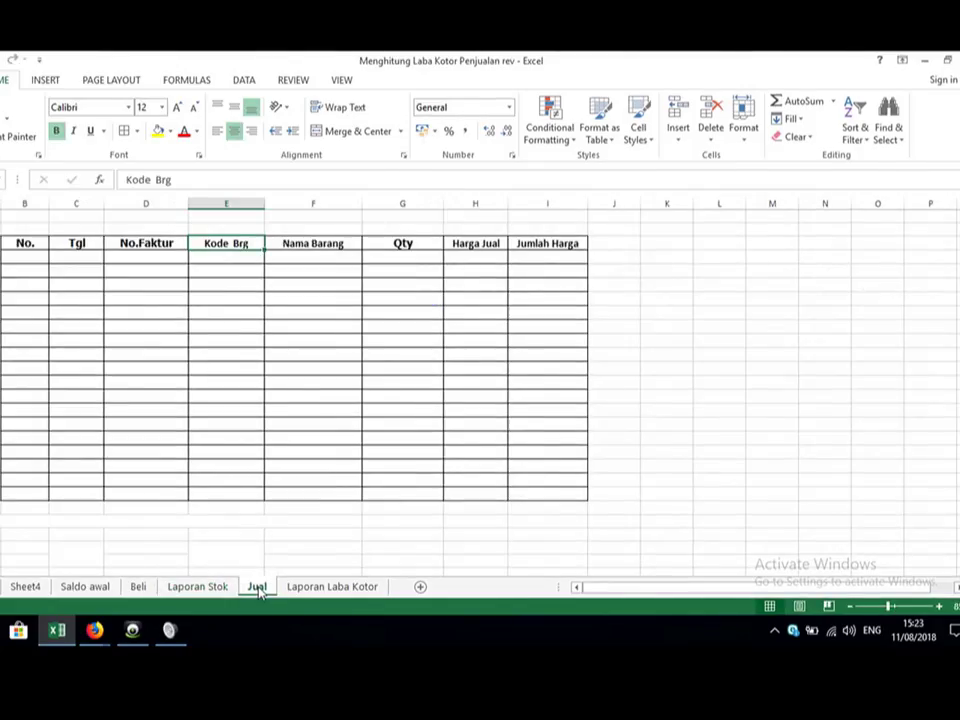
# Step: Review the item codes on the Saldo awal sheet and the code columns of Laporan Stok and Laporan Laba Kotor
pyautogui.click(212, 588)
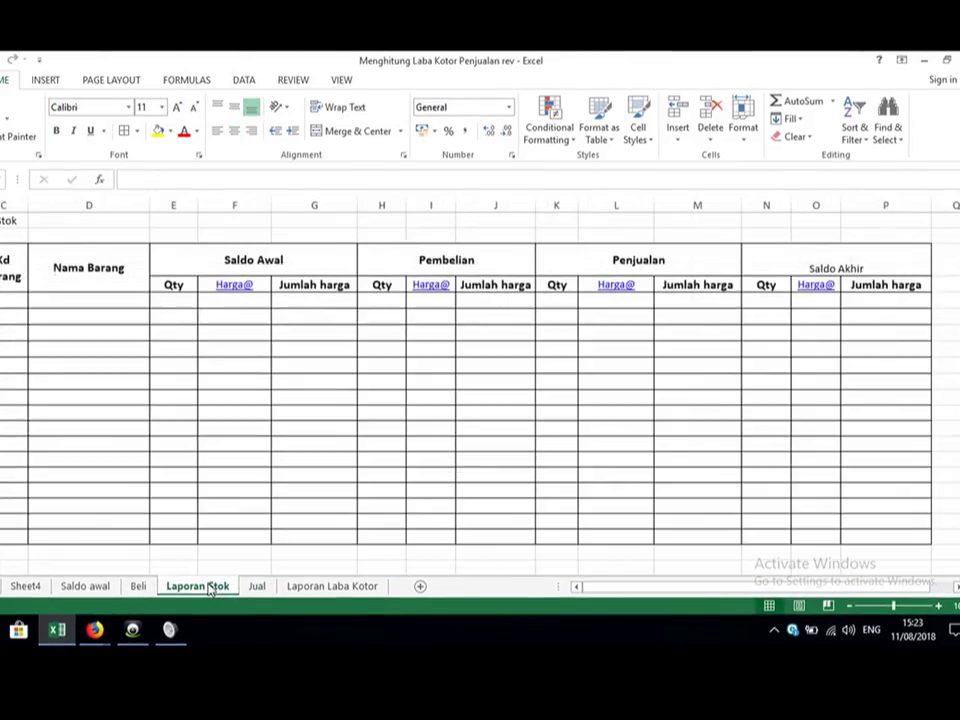
pyautogui.click(17, 308)
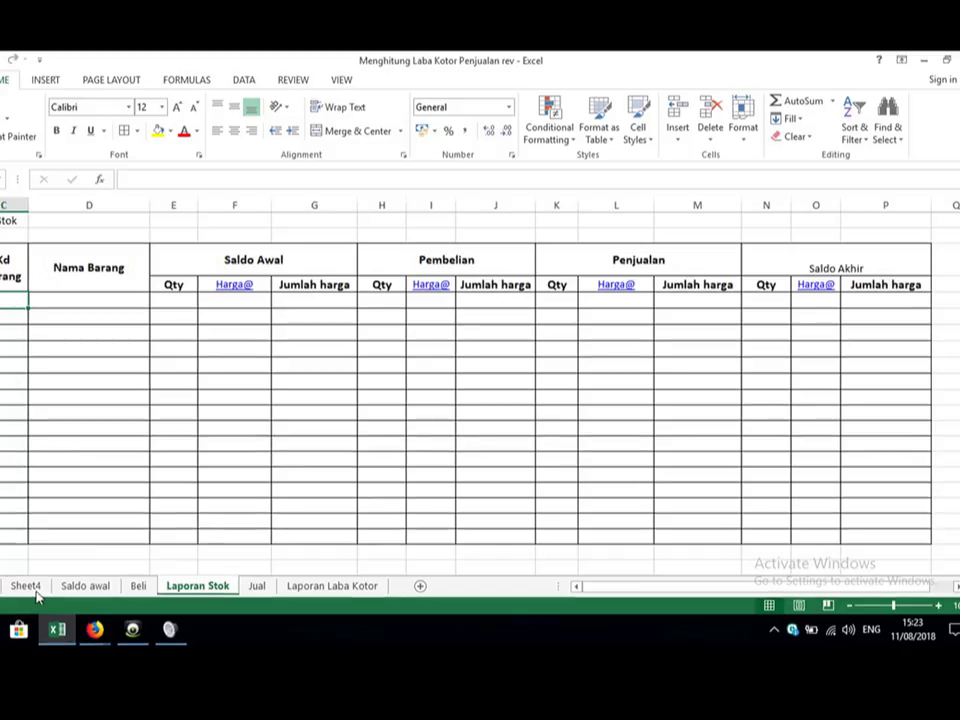
pyautogui.click(85, 586)
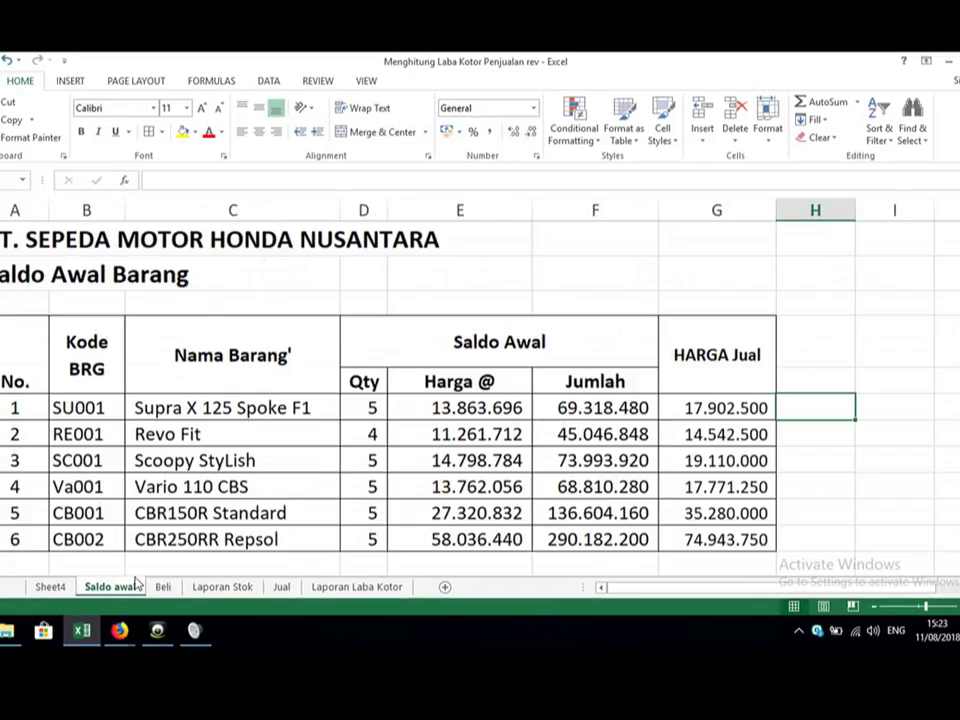
pyautogui.moveTo(78, 512); pyautogui.dragTo(78, 530)
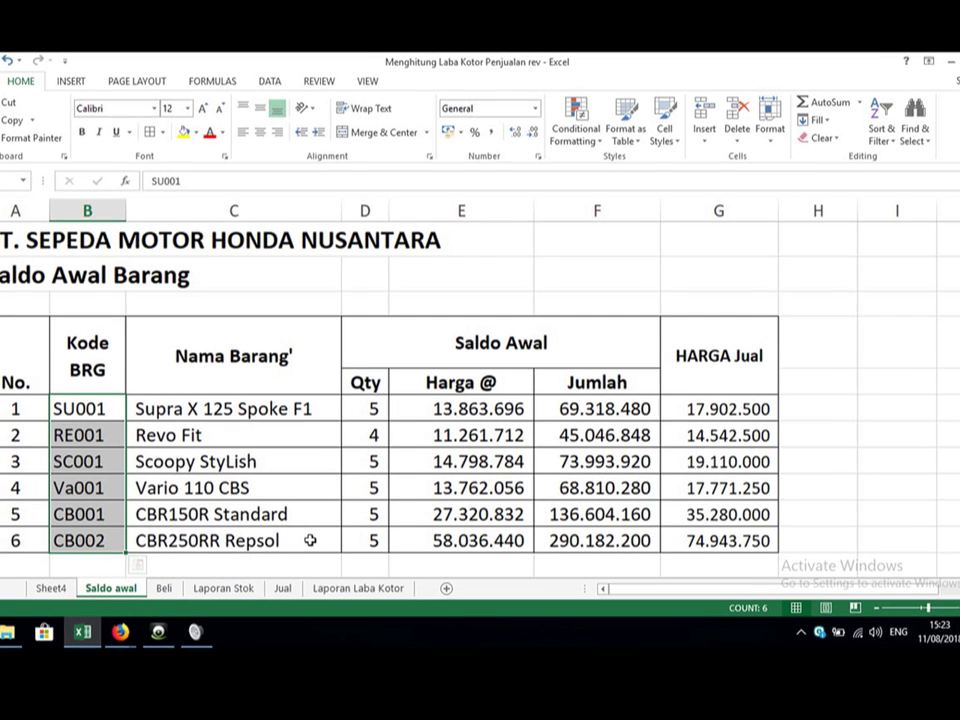
pyautogui.click(375, 563)
pyautogui.click(360, 592)
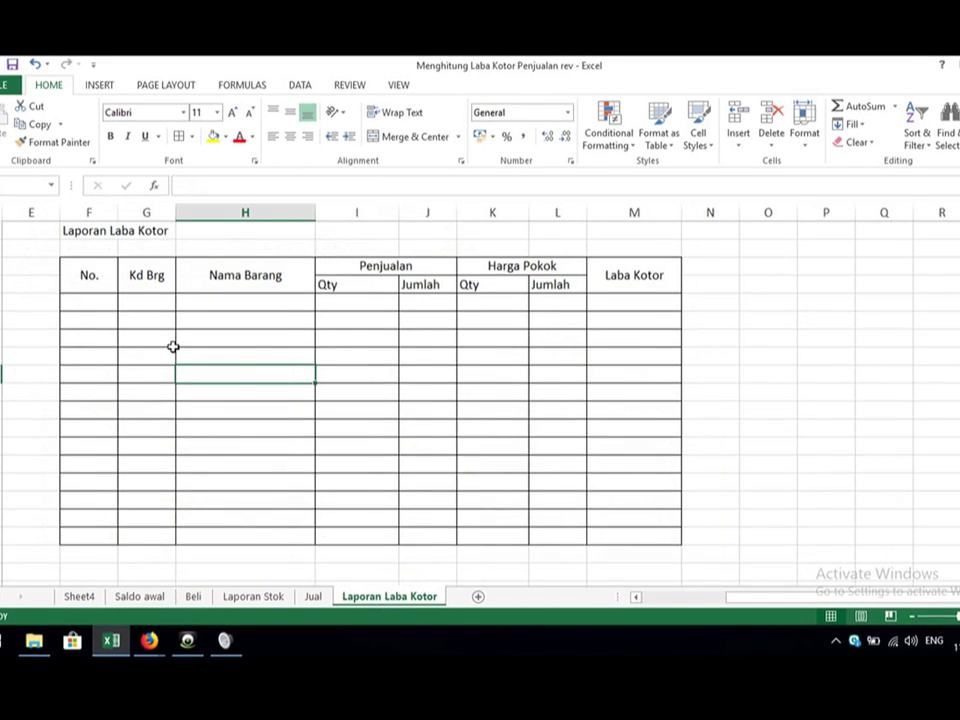
# Step: Define the workbook-wide name Kd_brg for the item codes in B6:B11 of the Saldo awal sheet
pyautogui.click(140, 597)
pyautogui.moveTo(63, 418); pyautogui.dragTo(54, 518)
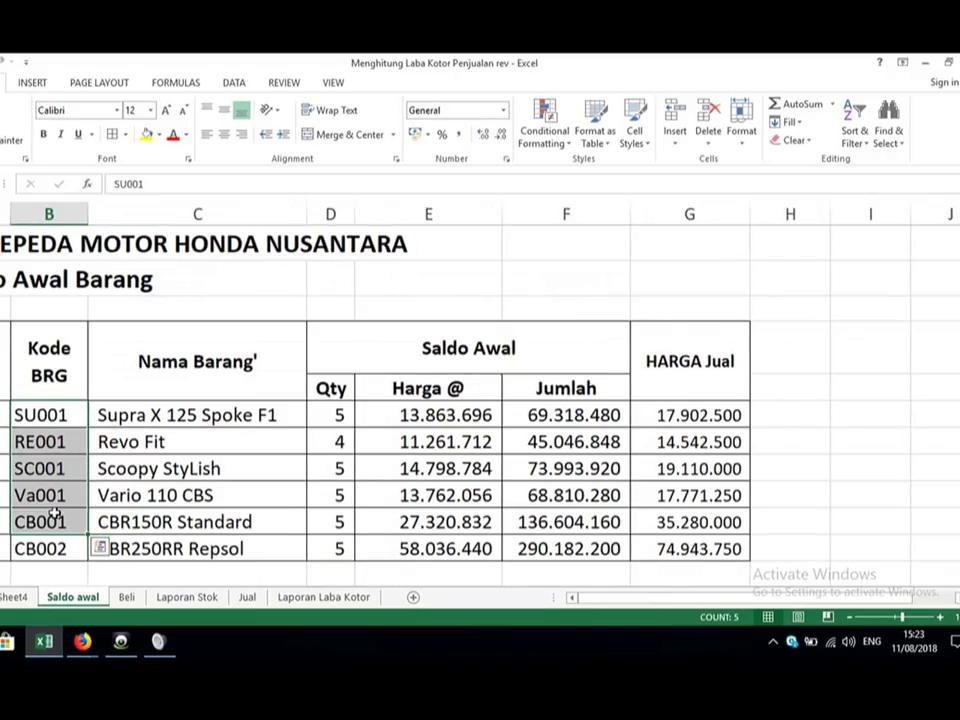
pyautogui.moveTo(73, 407); pyautogui.dragTo(42, 543)
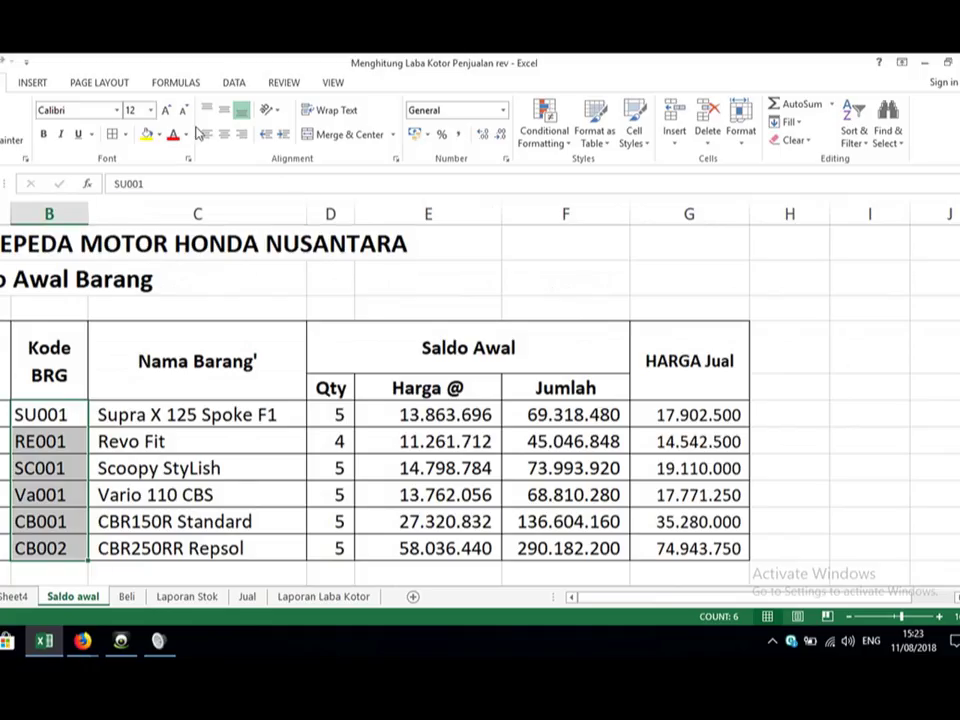
pyautogui.click(33, 83)
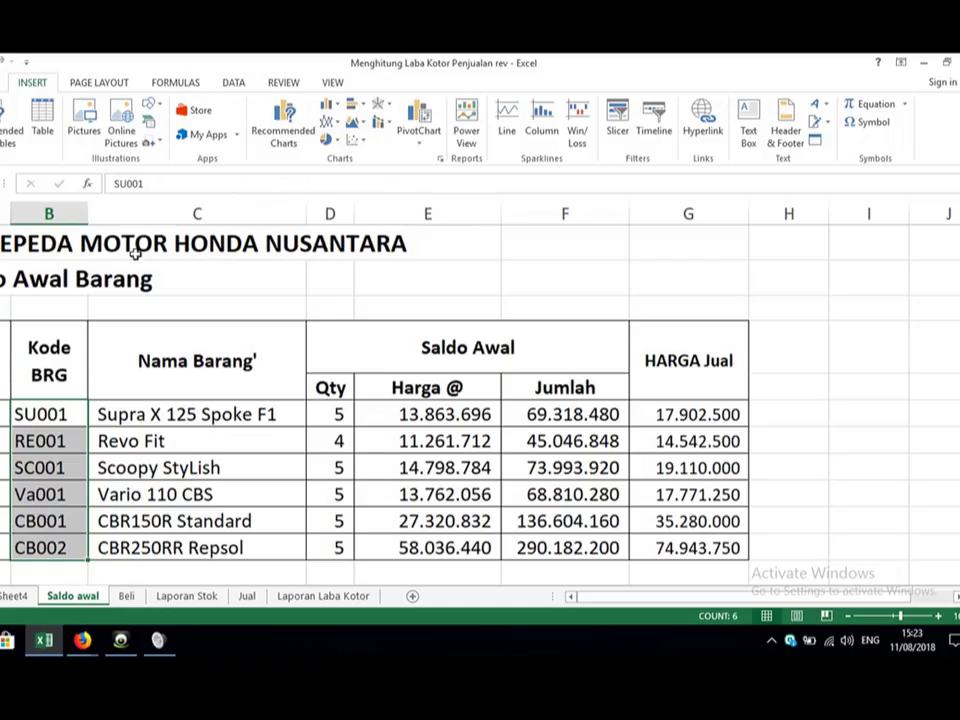
pyautogui.click(178, 84)
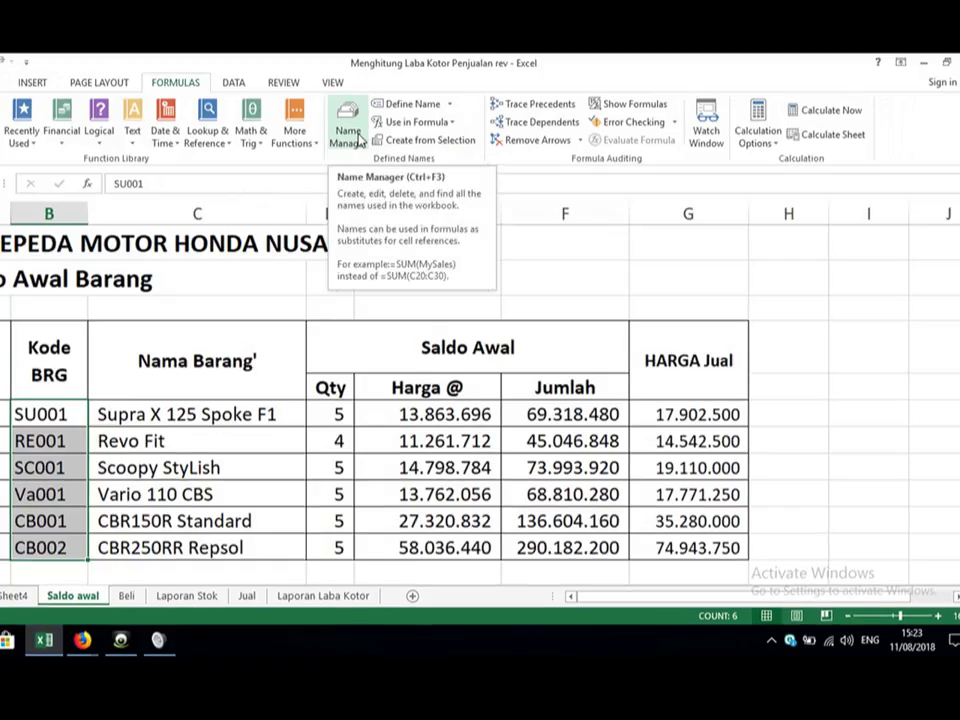
pyautogui.click(420, 104)
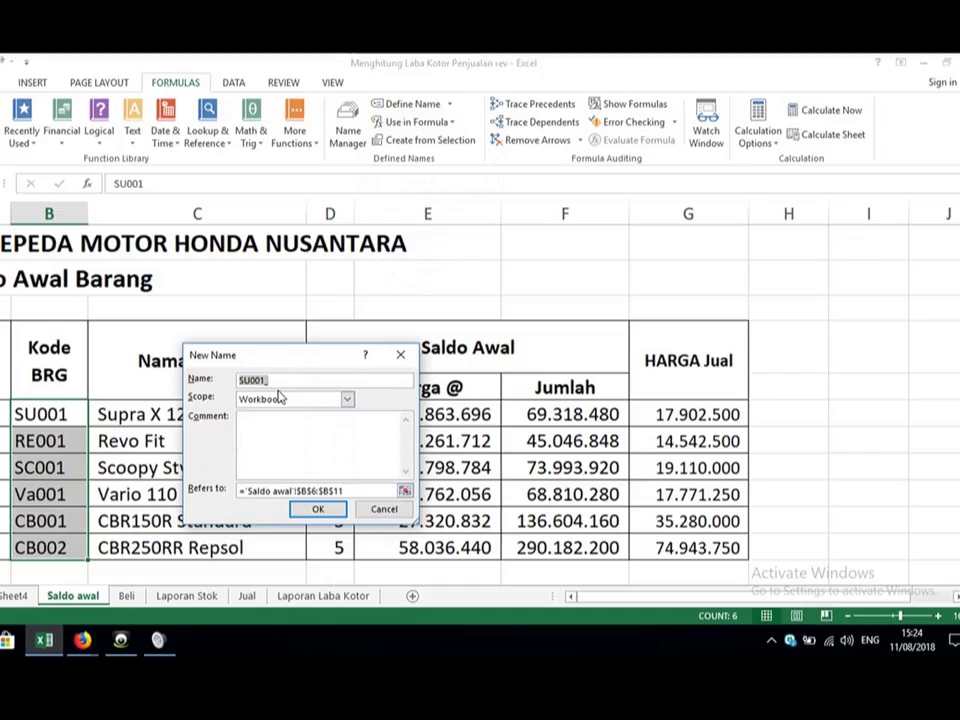
pyautogui.write('Kg_brg')
pyautogui.click(318, 509)
pyautogui.click(246, 512)
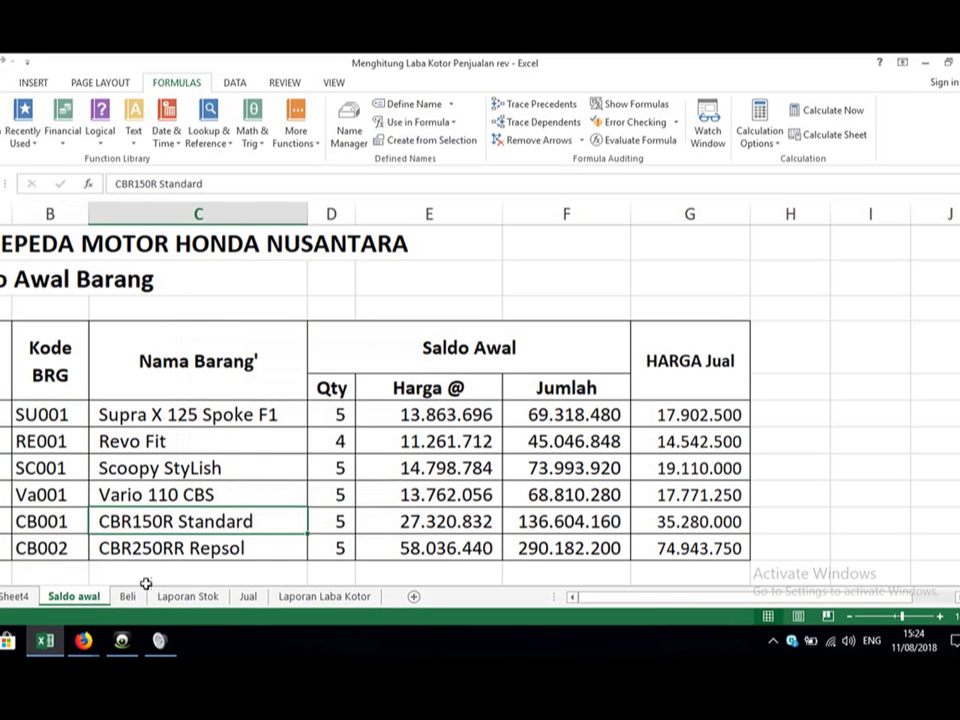
# Step: On the Laporan Stok sheet, apply List data validation with source =Kd_brg to the table's empty Kd Barang cells
pyautogui.click(249, 598)
pyautogui.click(210, 597)
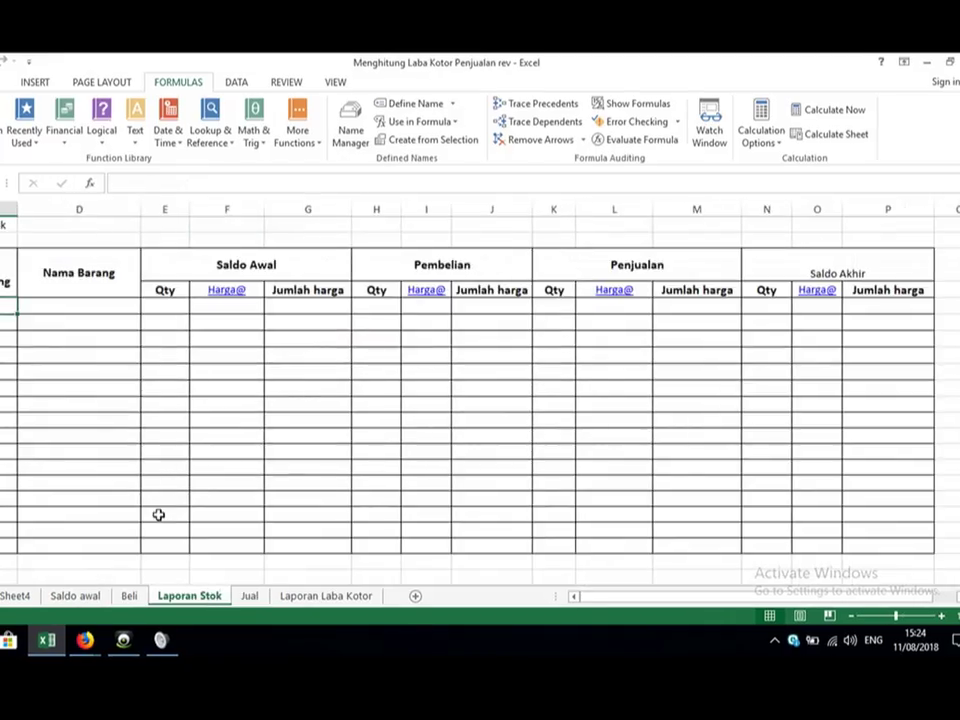
pyautogui.moveTo(5, 303)
pyautogui.mouseDown()
pyautogui.moveTo(5, 435)
pyautogui.moveTo(5, 395)
pyautogui.moveTo(69, 393)
pyautogui.moveTo(2, 390)
pyautogui.moveTo(2, 370)
pyautogui.moveTo(2, 570)
pyautogui.mouseUp()
pyautogui.click(2, 82)
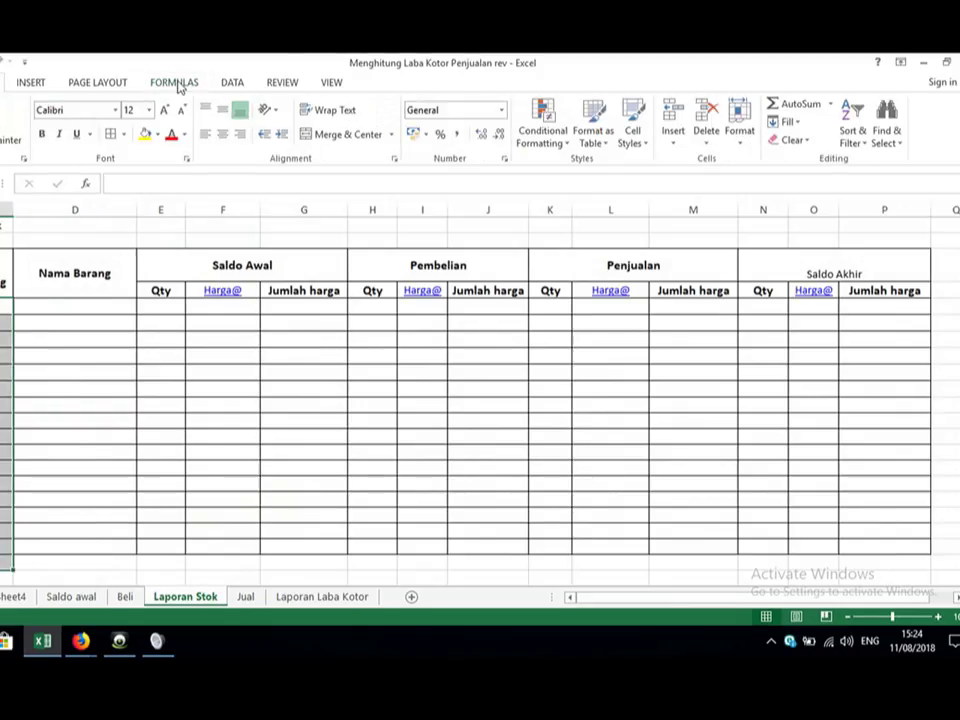
pyautogui.click(238, 84)
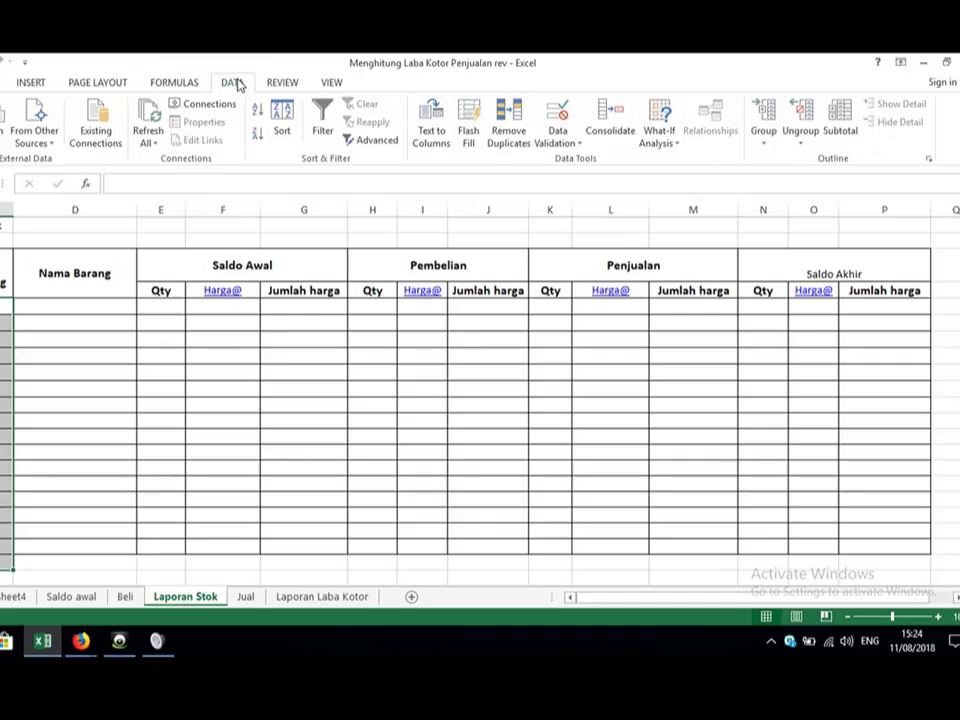
pyautogui.moveTo(439, 236); pyautogui.dragTo(546, 144)
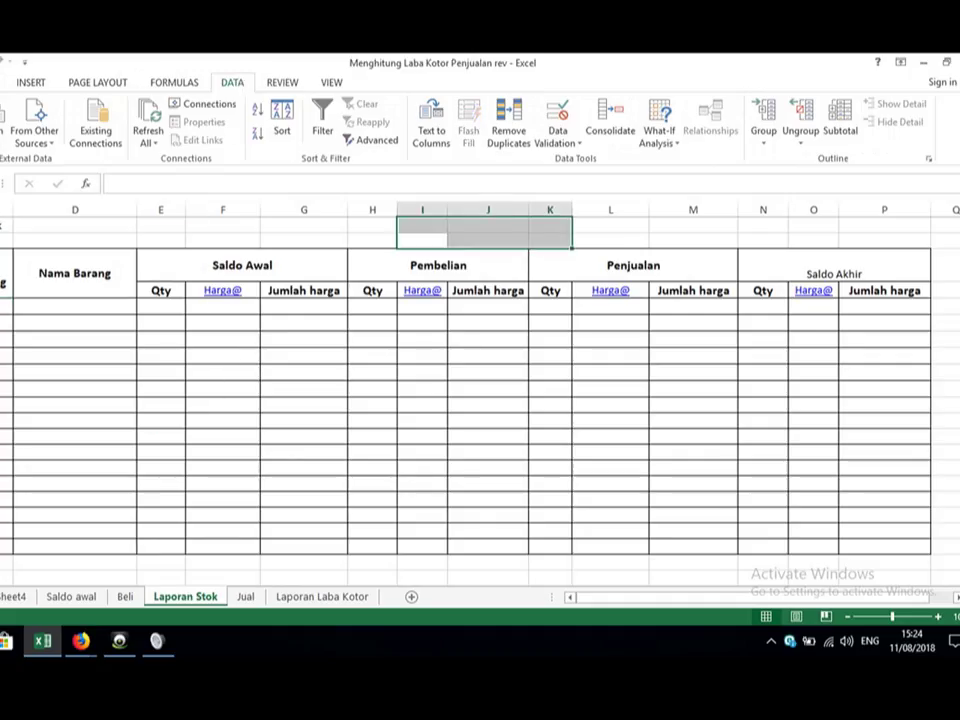
pyautogui.moveTo(4, 307); pyautogui.dragTo(4, 547)
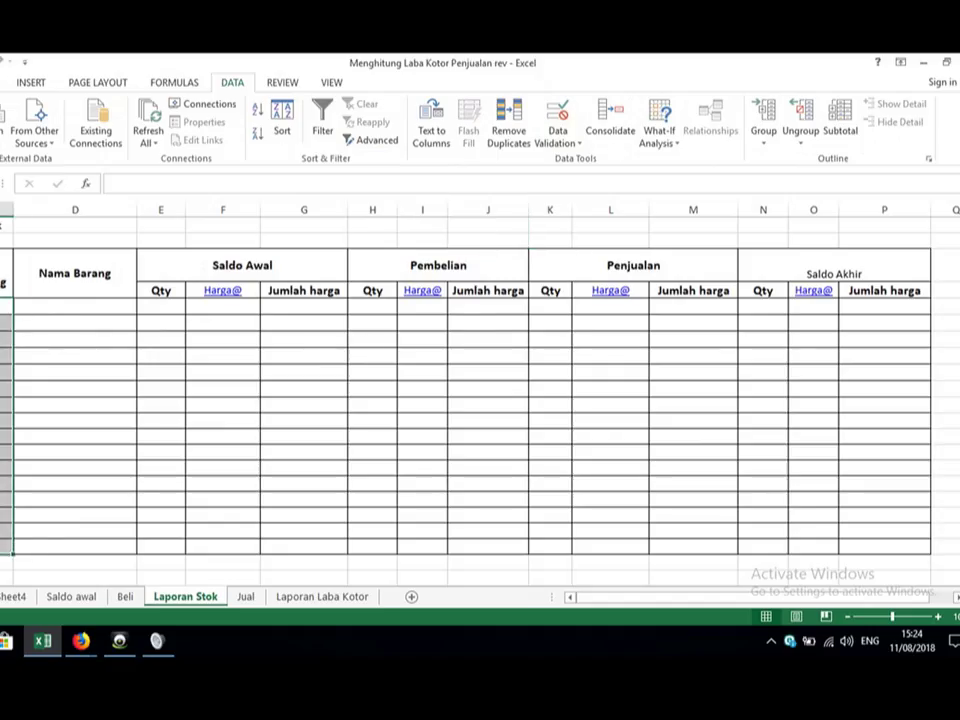
pyautogui.click(565, 150)
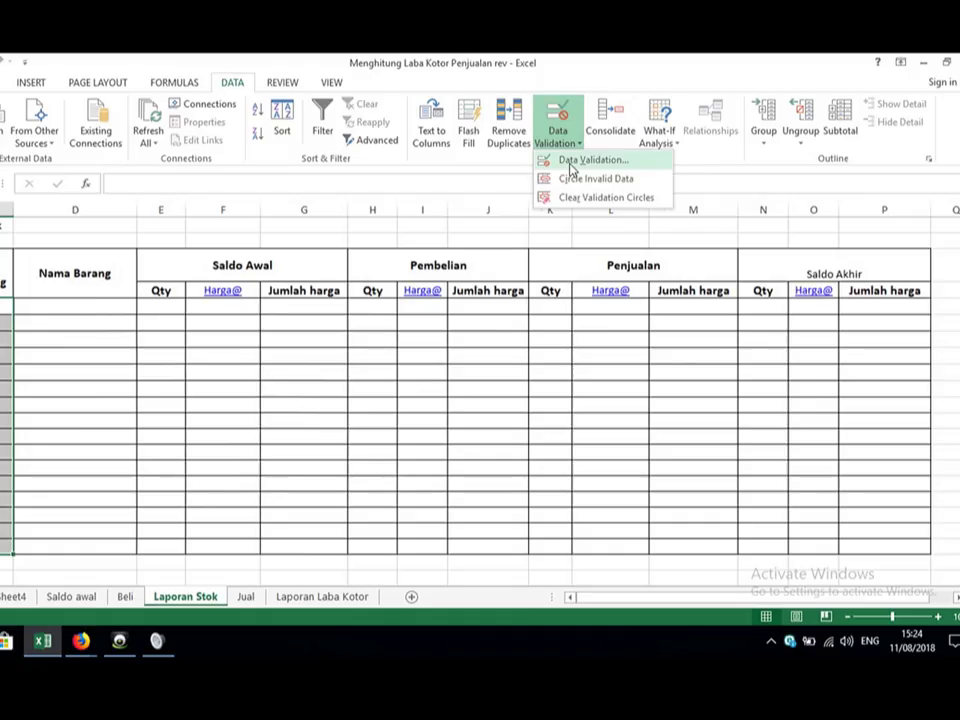
pyautogui.click(568, 159)
pyautogui.click(230, 402)
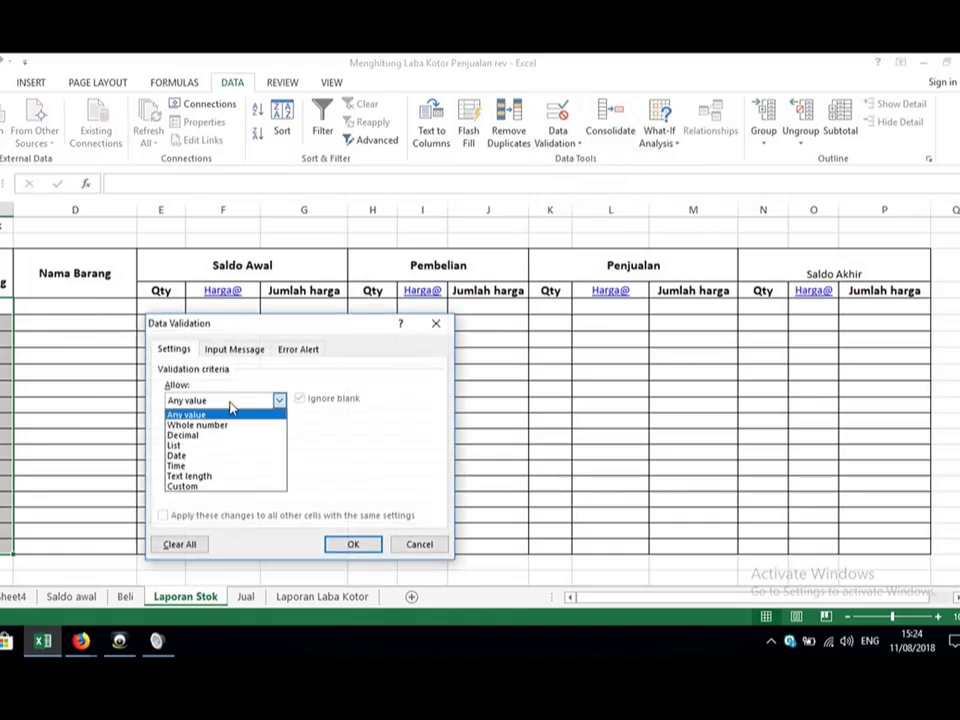
pyautogui.click(193, 446)
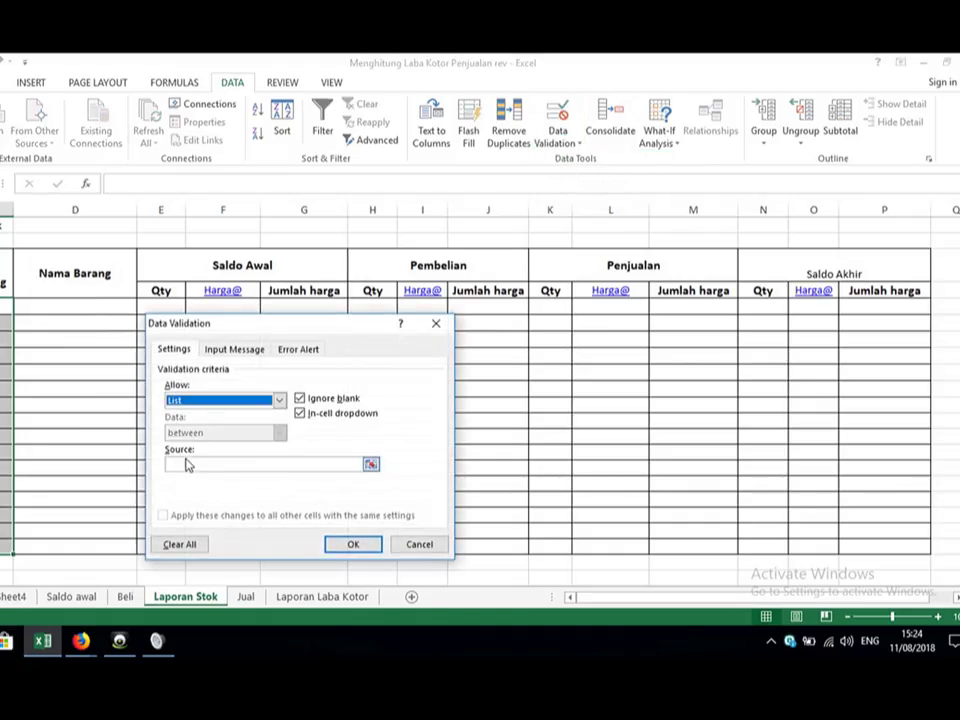
pyautogui.click(187, 465)
pyautogui.write('=')
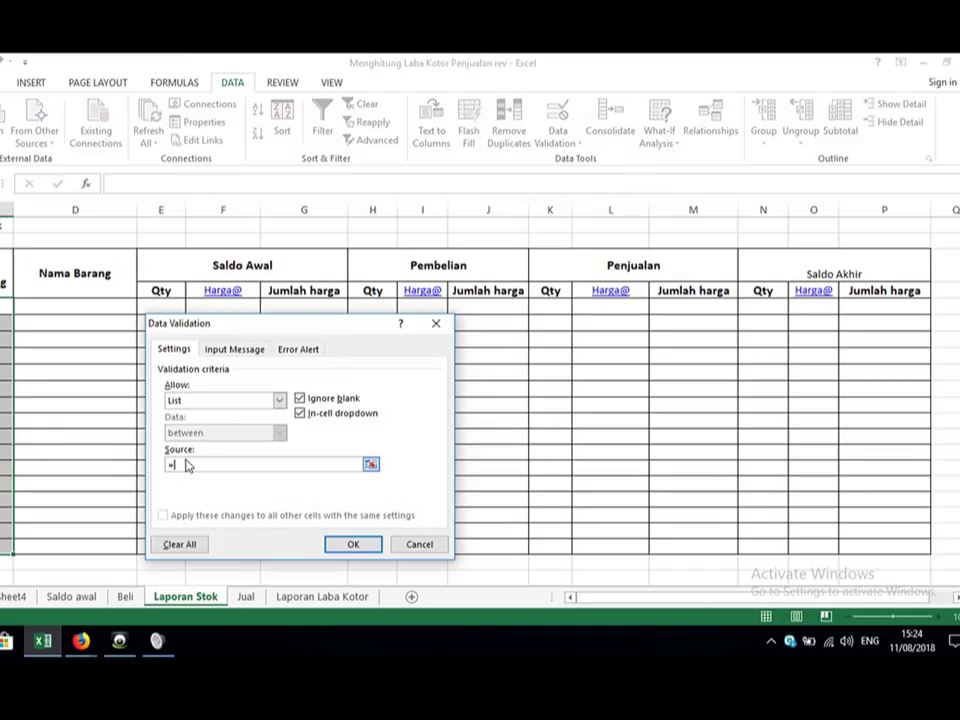
pyautogui.write('Ko')
pyautogui.write('_brg')
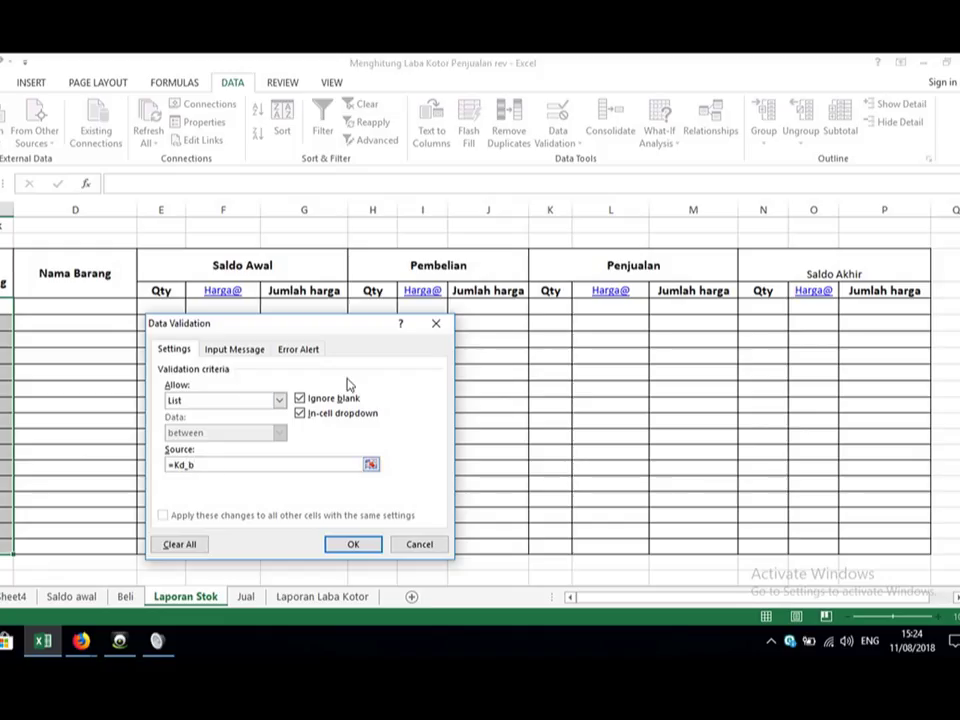
pyautogui.click(351, 547)
pyautogui.press('Up')
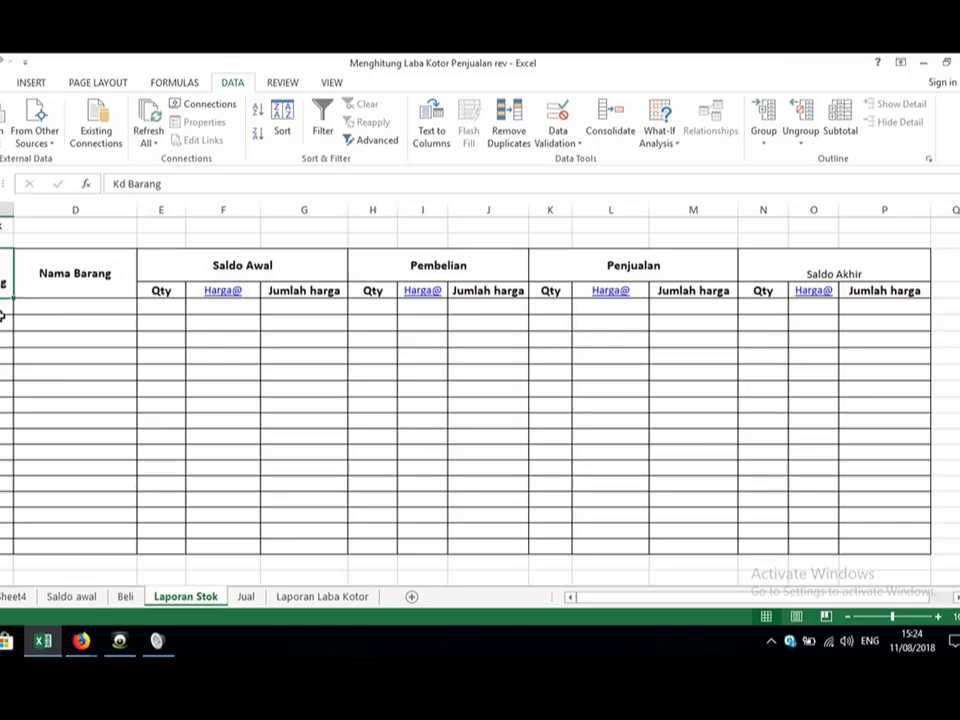
# Step: Check the item code dropdown in the first Kd Barang cell, C5, of Laporan Stok
pyautogui.click(6, 310)
pyautogui.click(20, 310)
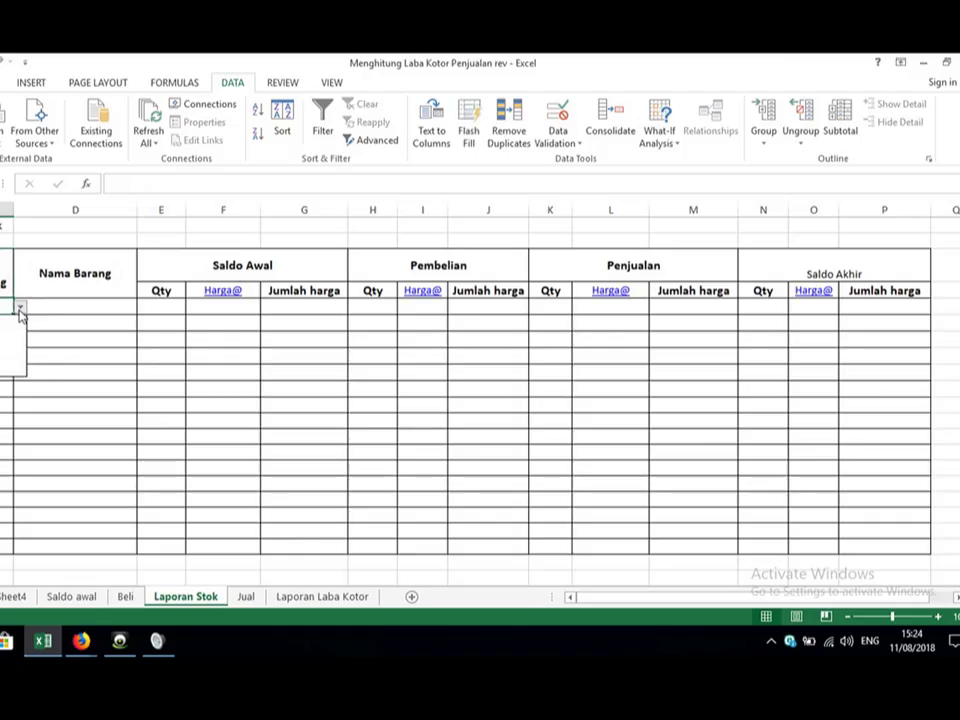
pyautogui.press('Escape')
# Step: In D5 under Nama Barang, enter =VLOOKUP(C5;tabel_brg;2;FALSE), taking the lookup table from the item rows on the Saldo awal sheet
pyautogui.click(62, 301)
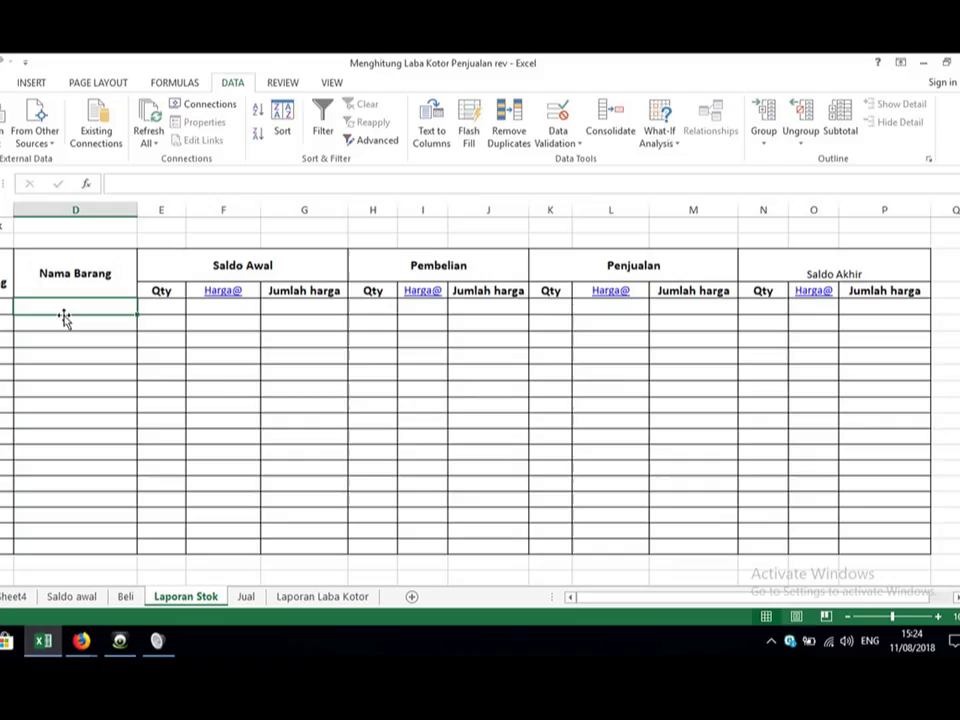
pyautogui.write('=')
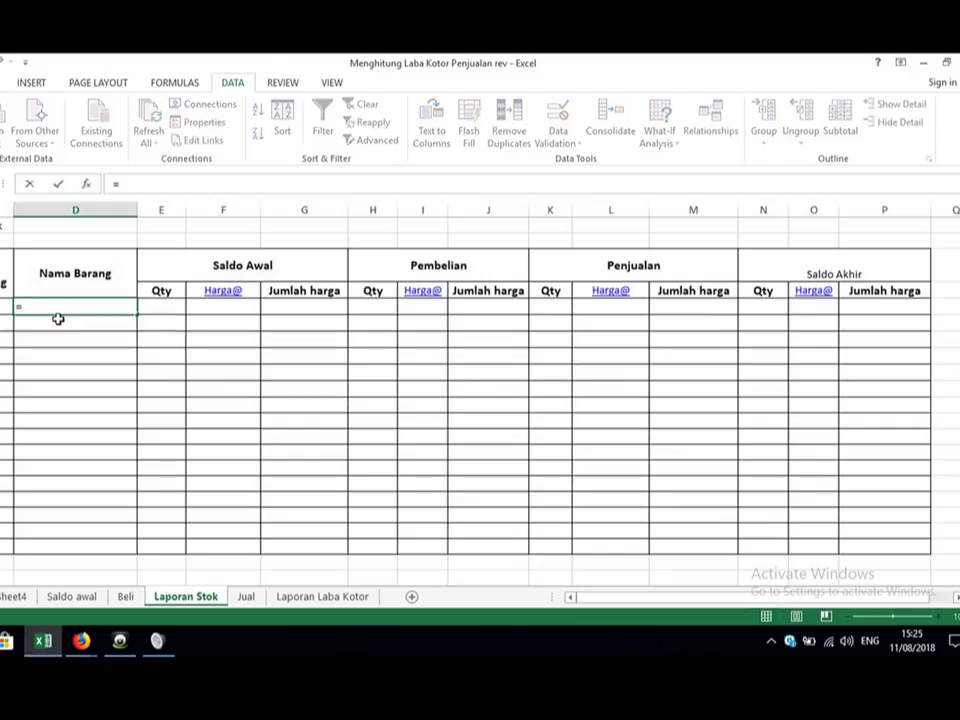
pyautogui.write('vlookup')
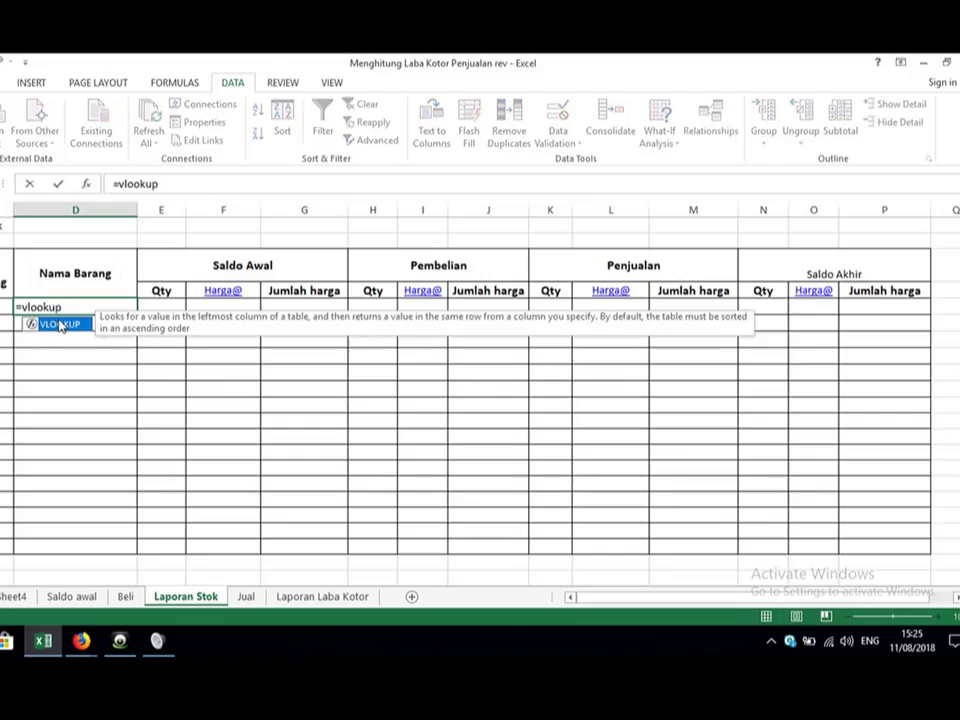
pyautogui.write('(')
pyautogui.press('Left')
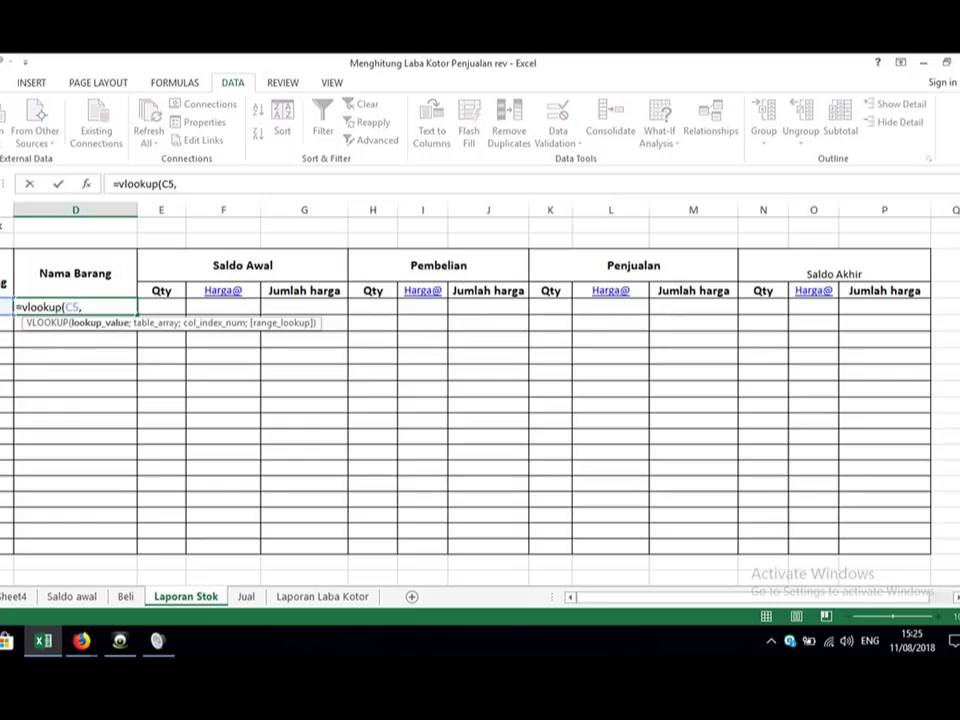
pyautogui.write(';')
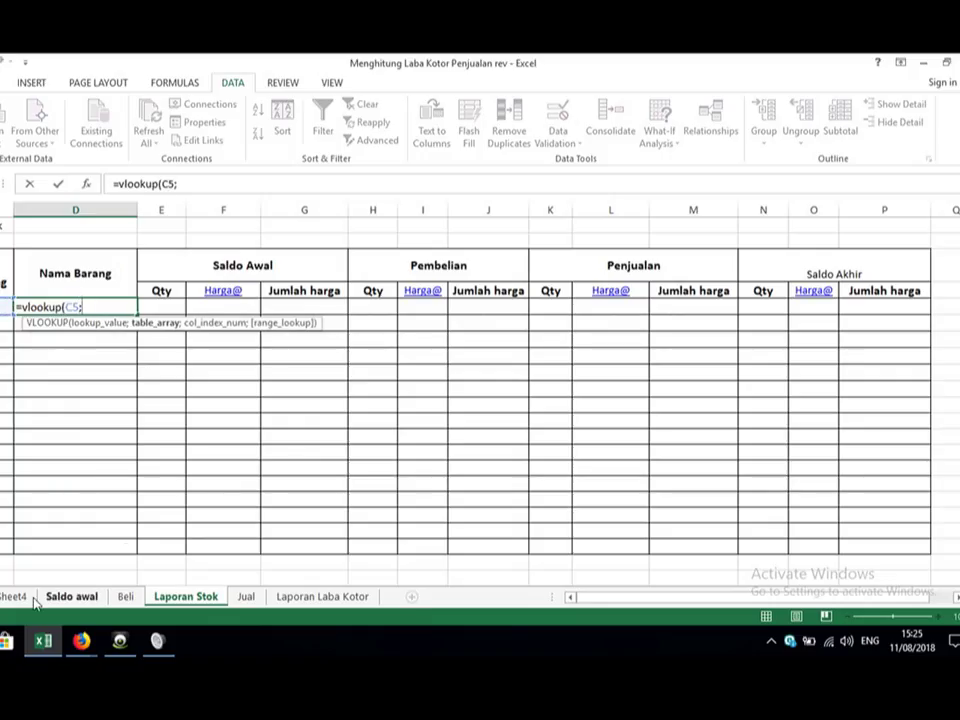
pyautogui.click(67, 597)
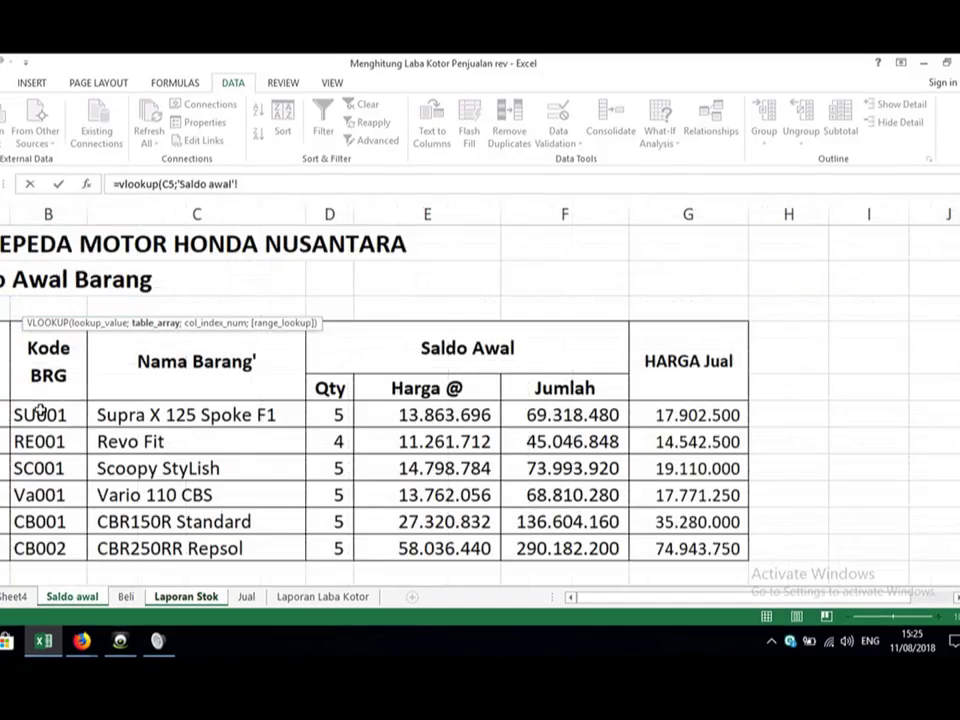
pyautogui.moveTo(91, 442); pyautogui.dragTo(686, 540)
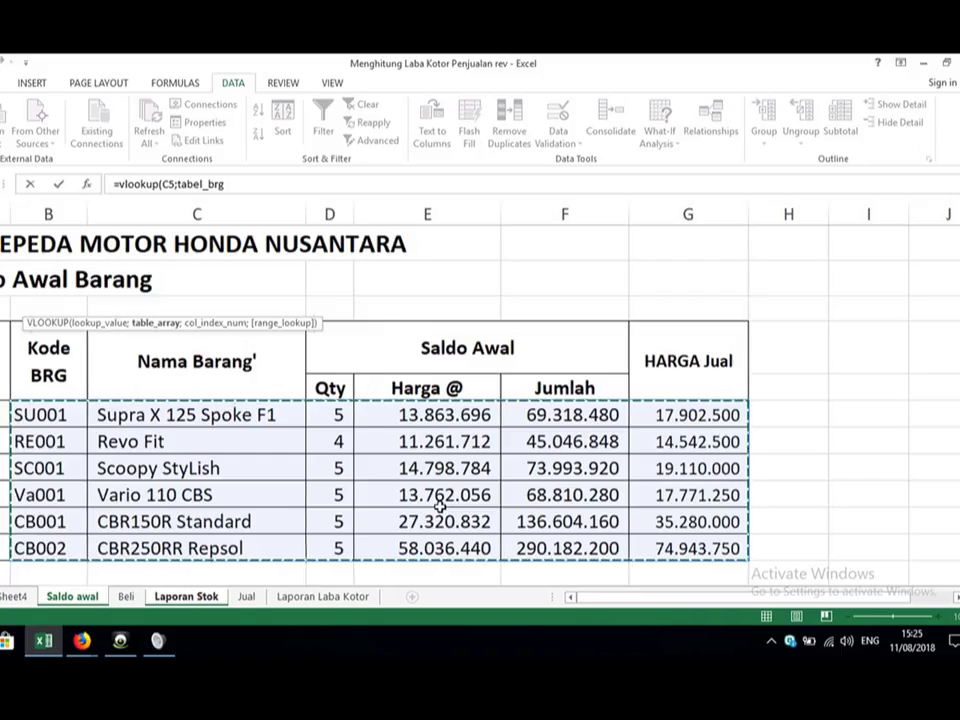
pyautogui.write(';')
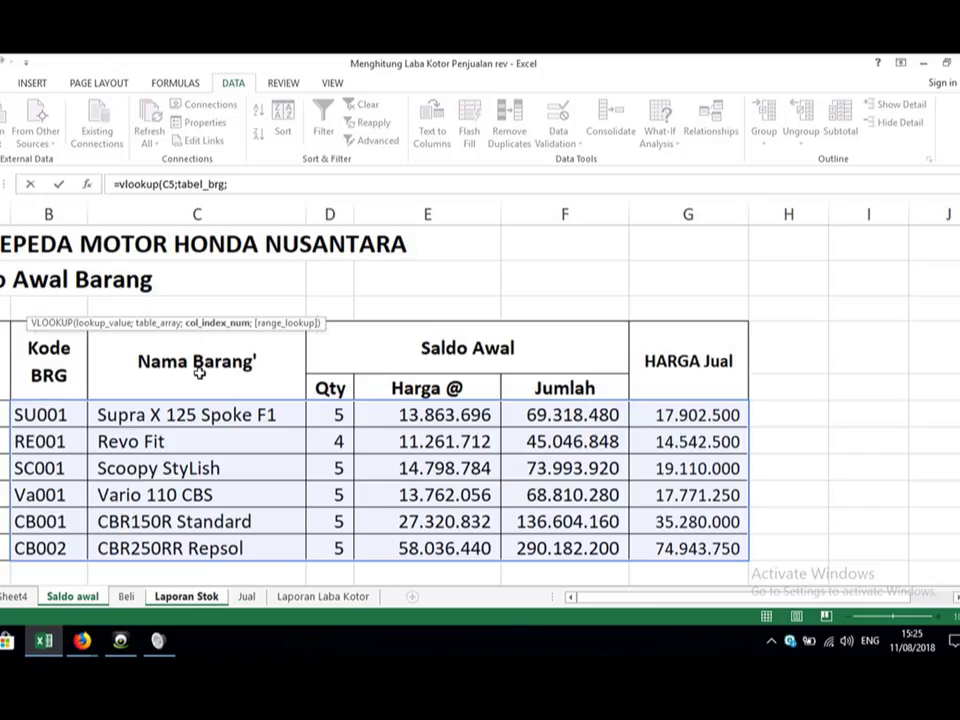
pyautogui.click(240, 184)
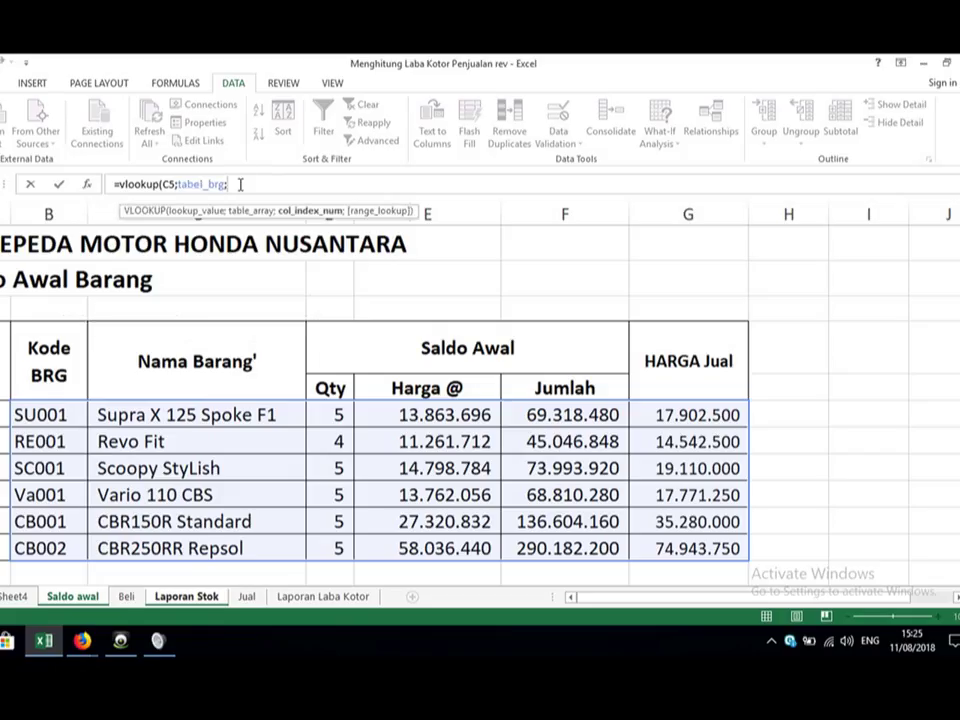
pyautogui.write(';')
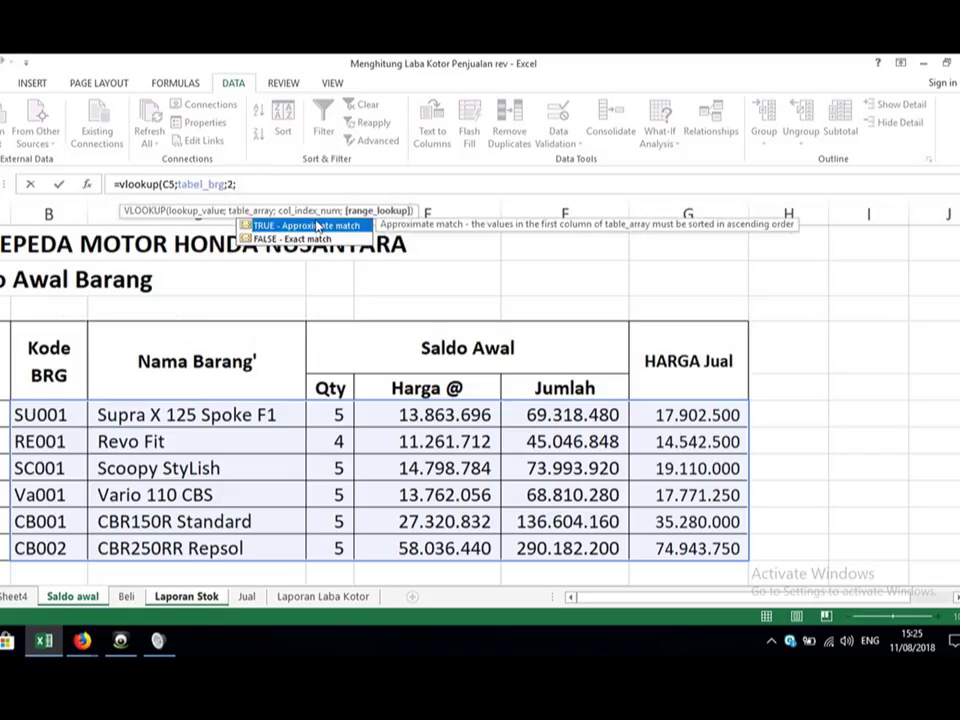
pyautogui.doubleClick(291, 240)
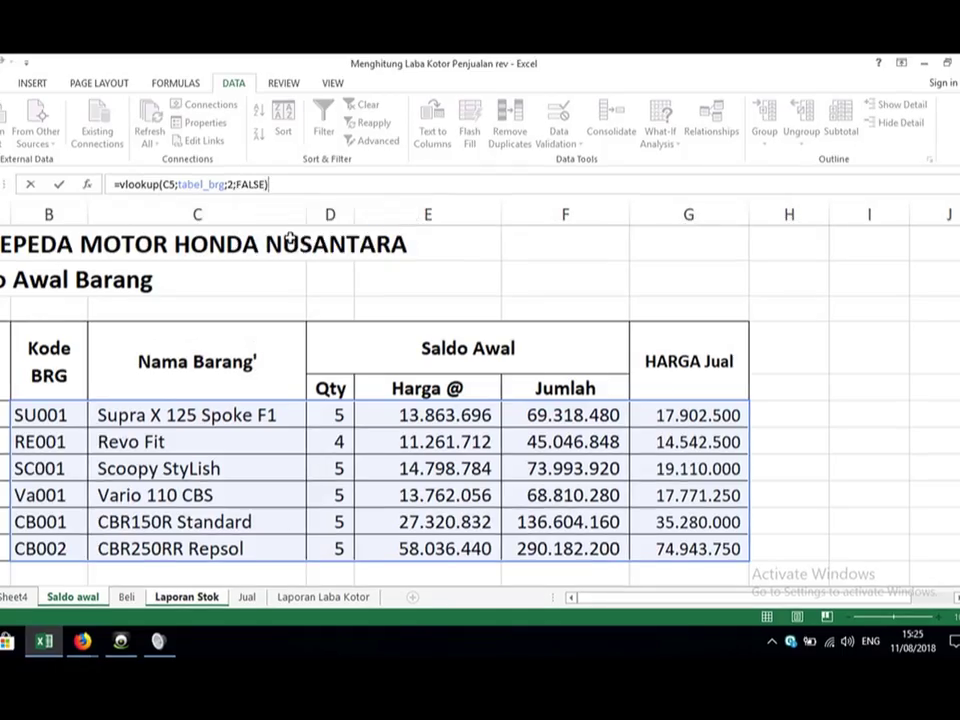
pyautogui.press('Return')
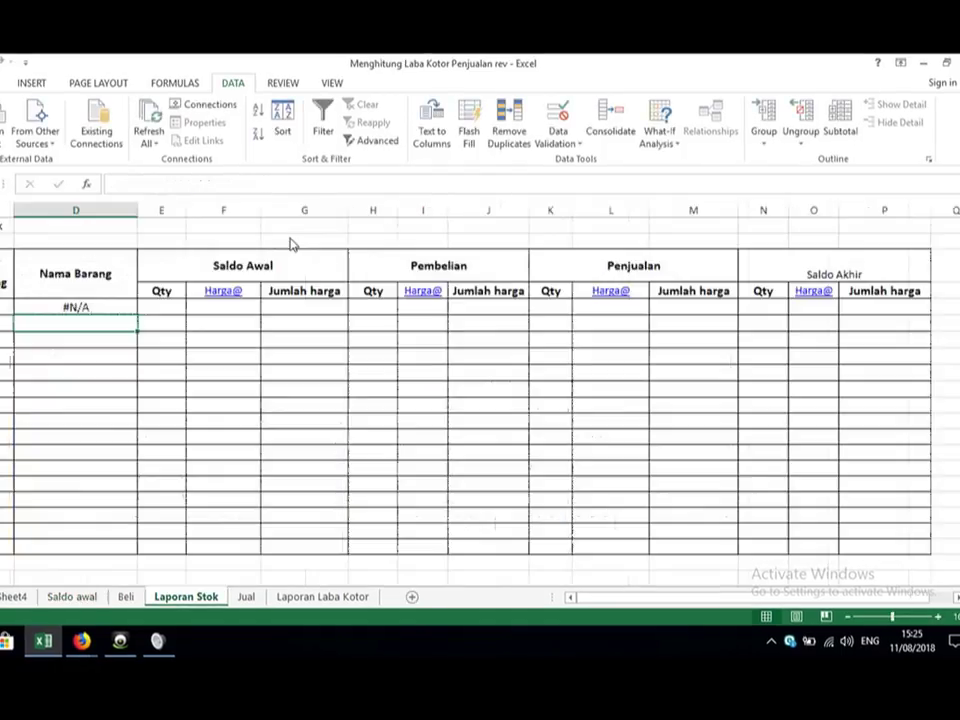
# Step: Fill the Nama Barang lookup formula from D5 down through D14
pyautogui.click(81, 307)
pyautogui.moveTo(143, 317); pyautogui.dragTo(107, 463)
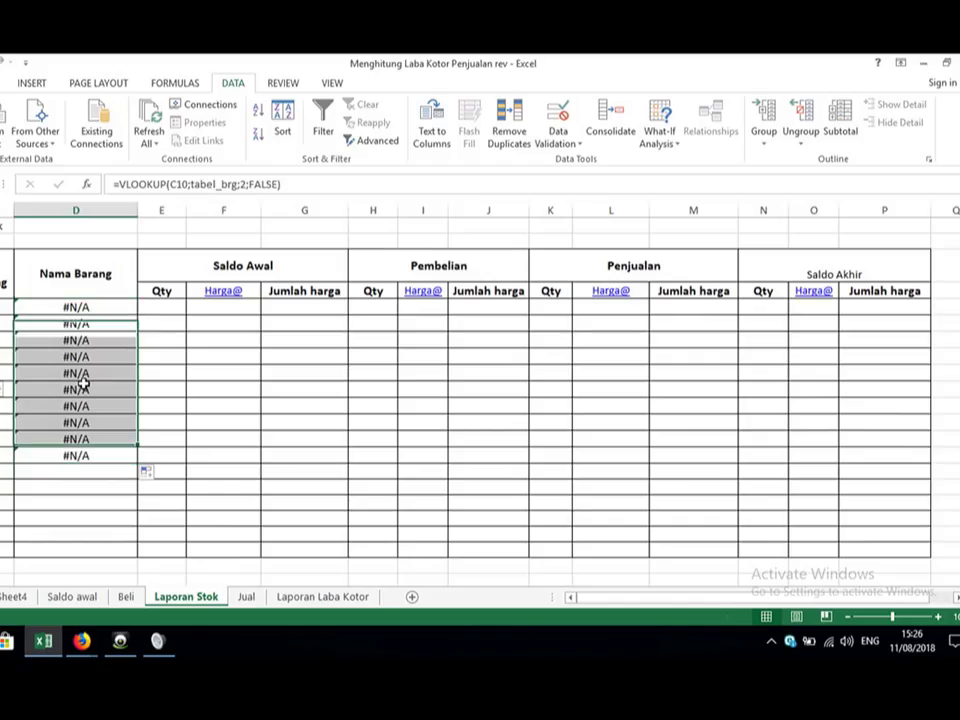
pyautogui.click(118, 384)
# Step: Choose the item codes SU001, RE001 and SC001 for Kd Barang cells C5 to C7
pyautogui.click(8, 306)
pyautogui.click(20, 307)
pyautogui.click(4, 322)
pyautogui.click(8, 323)
pyautogui.click(20, 323)
pyautogui.click(12, 367)
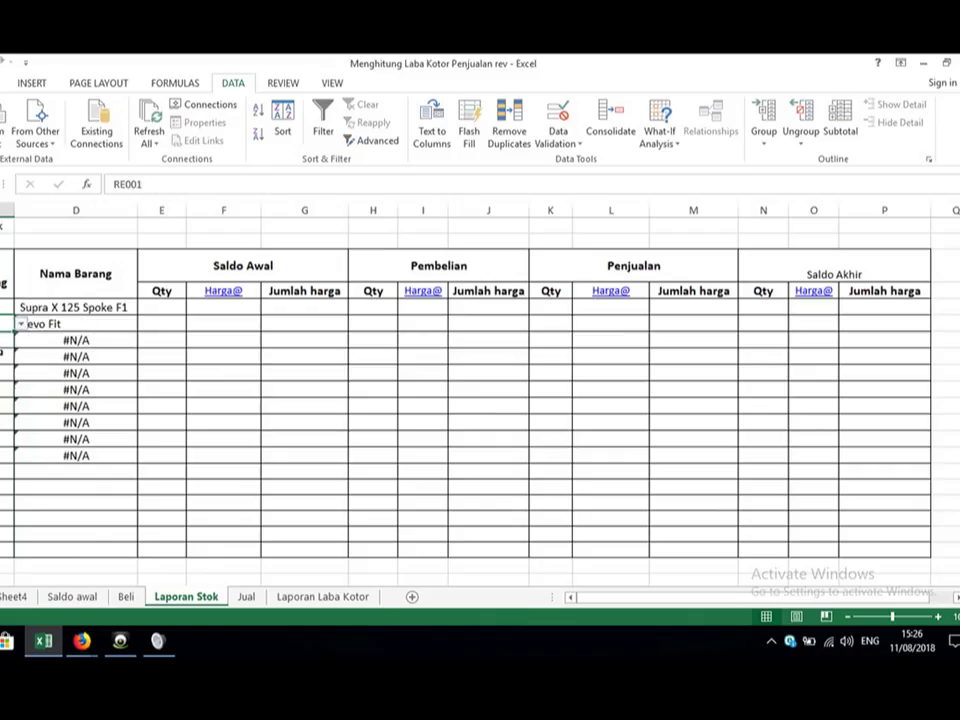
pyautogui.click(3, 342)
pyautogui.click(20, 340)
pyautogui.click(5, 378)
# Step: Choose the item codes Va001, CB001 and CB002 for Kd Barang cells C8 to C10
pyautogui.click(4, 357)
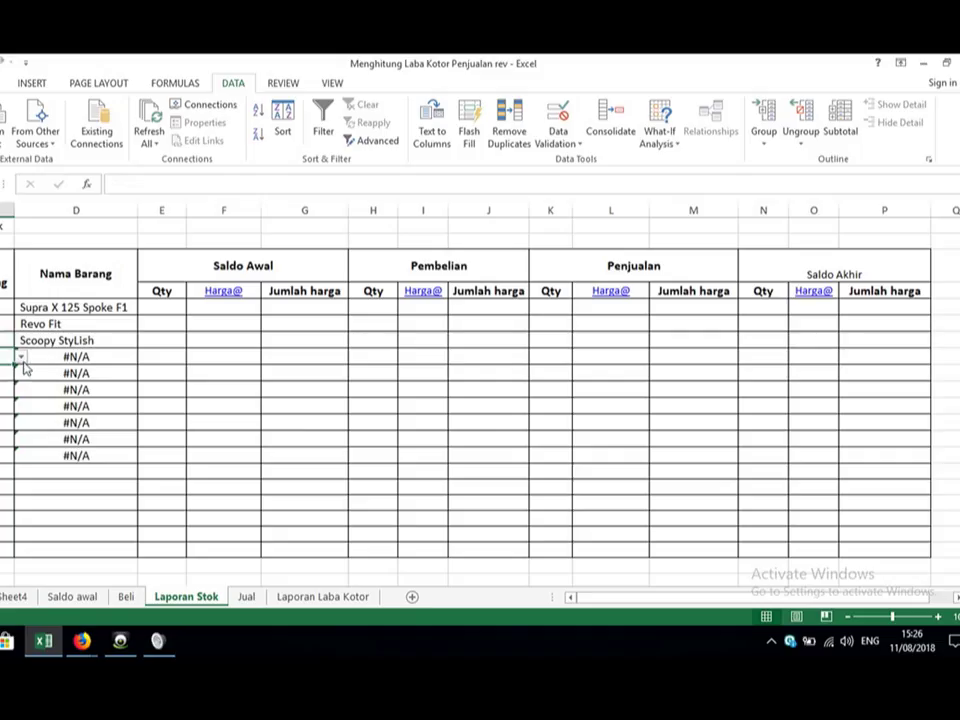
pyautogui.click(20, 357)
pyautogui.click(6, 398)
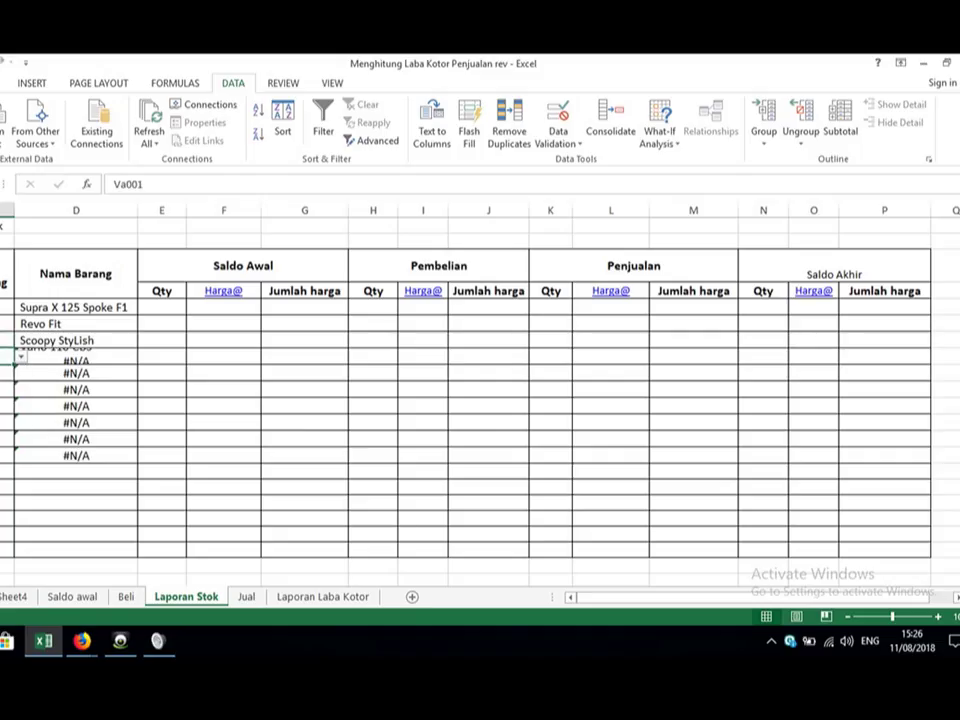
pyautogui.click(6, 373)
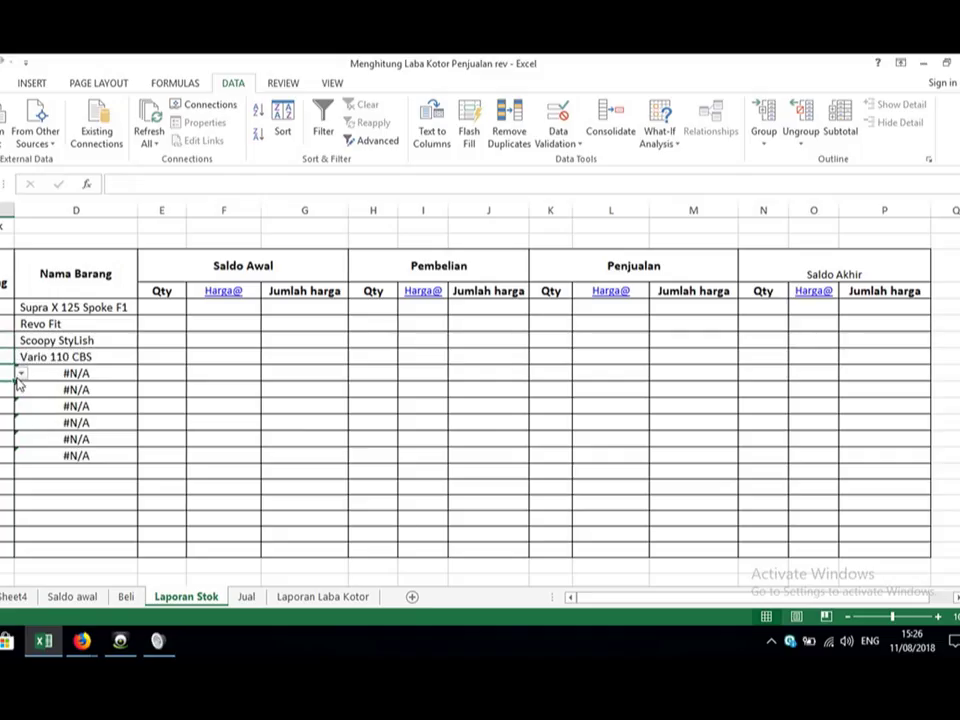
pyautogui.click(20, 373)
pyautogui.click(8, 423)
pyautogui.click(6, 389)
pyautogui.click(20, 389)
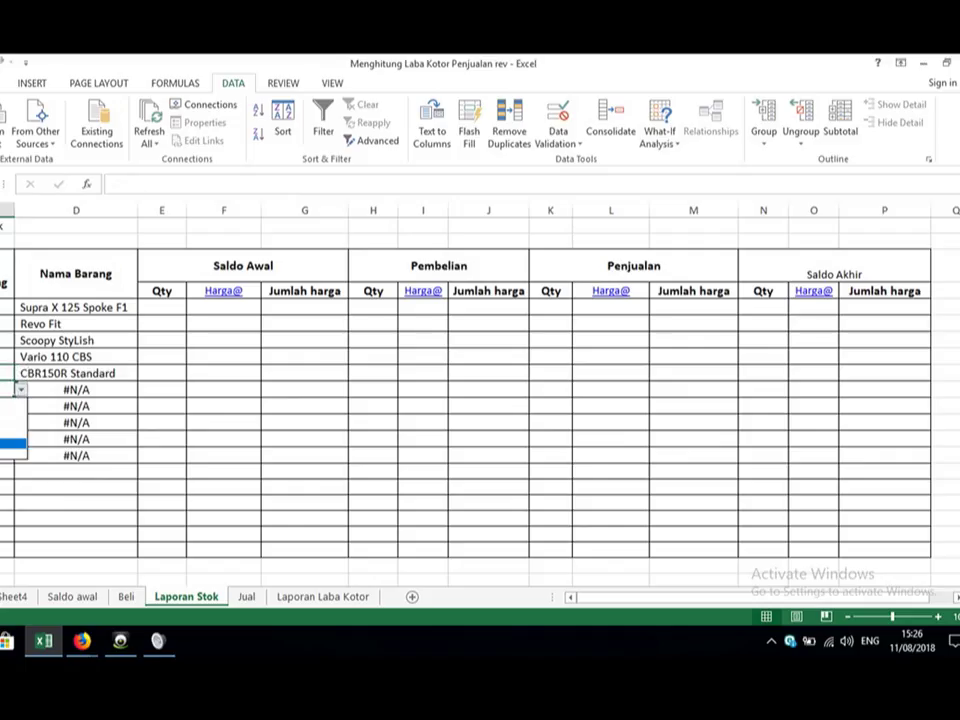
pyautogui.click(8, 440)
pyautogui.click(111, 452)
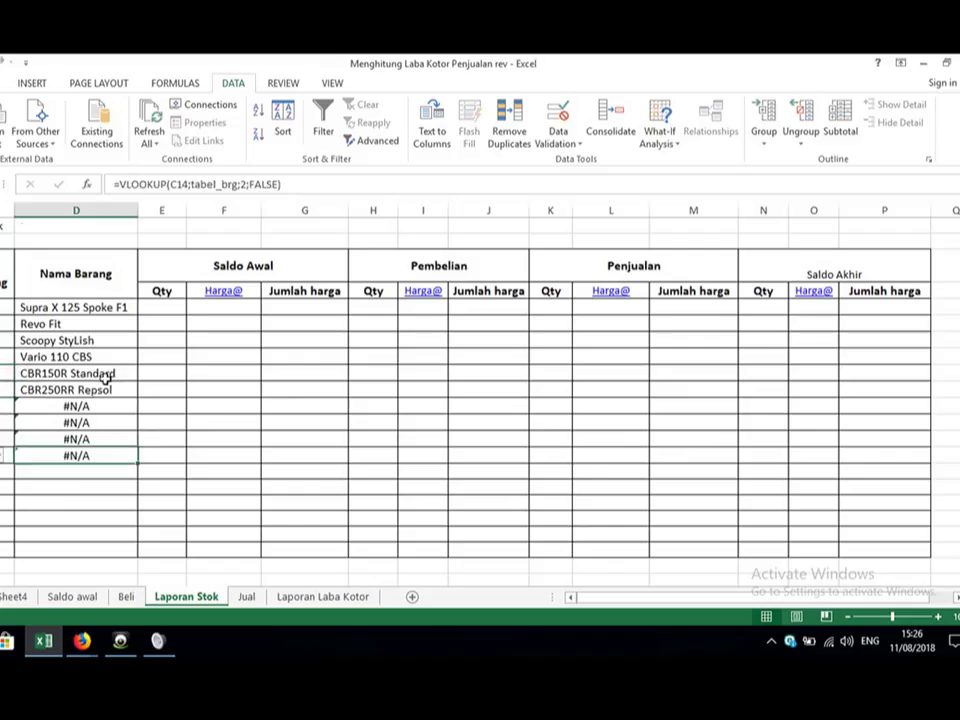
# Step: In E5 under Saldo Awal Qty, enter =VLOOKUP(C5;tabel_brg;3;FALSE) using the item table on the Saldo awal sheet
pyautogui.click(172, 316)
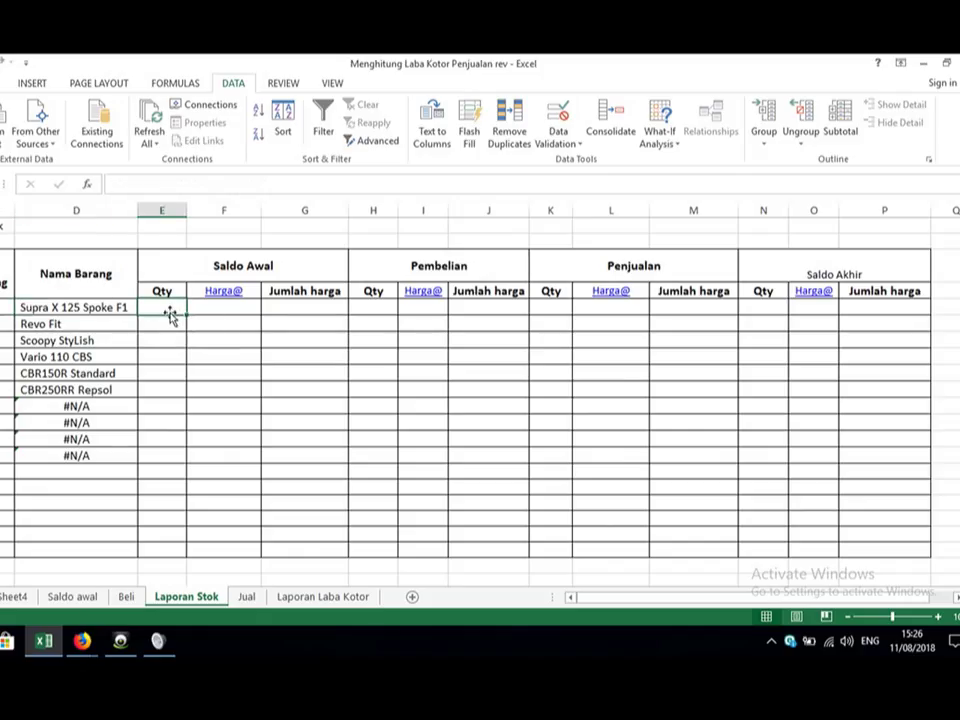
pyautogui.press('Left')
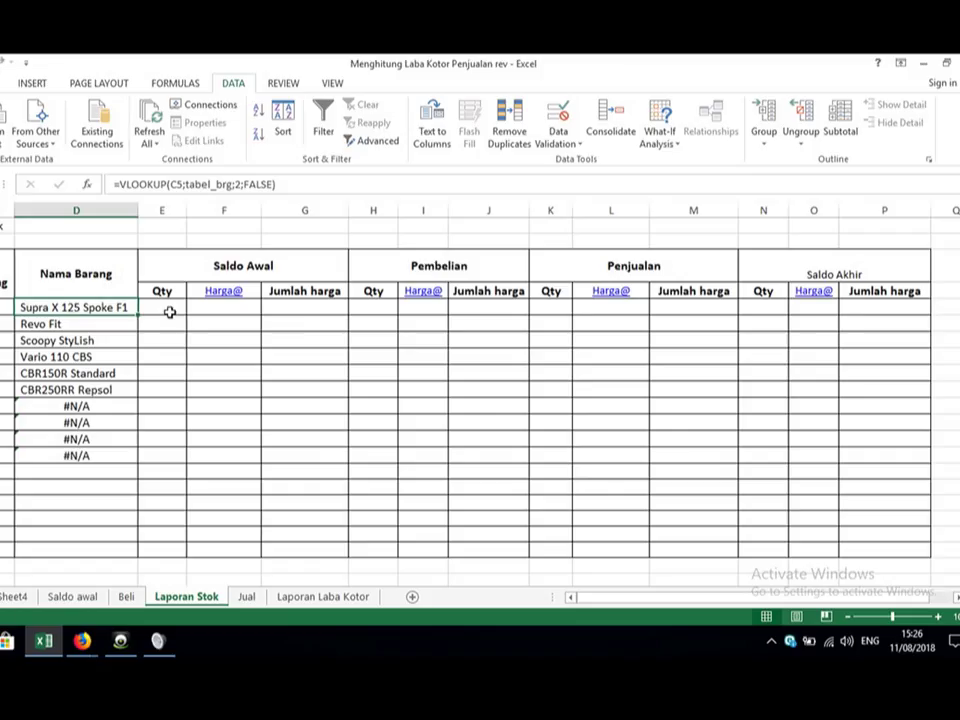
pyautogui.click(170, 312)
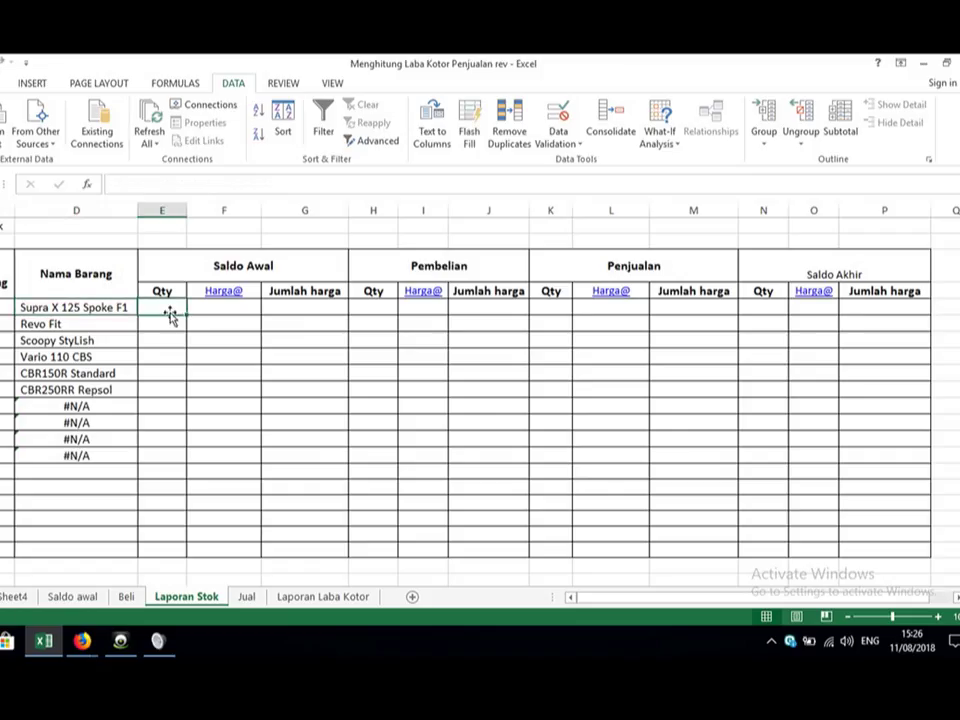
pyautogui.write('=vlookup(')
pyautogui.click(7, 307)
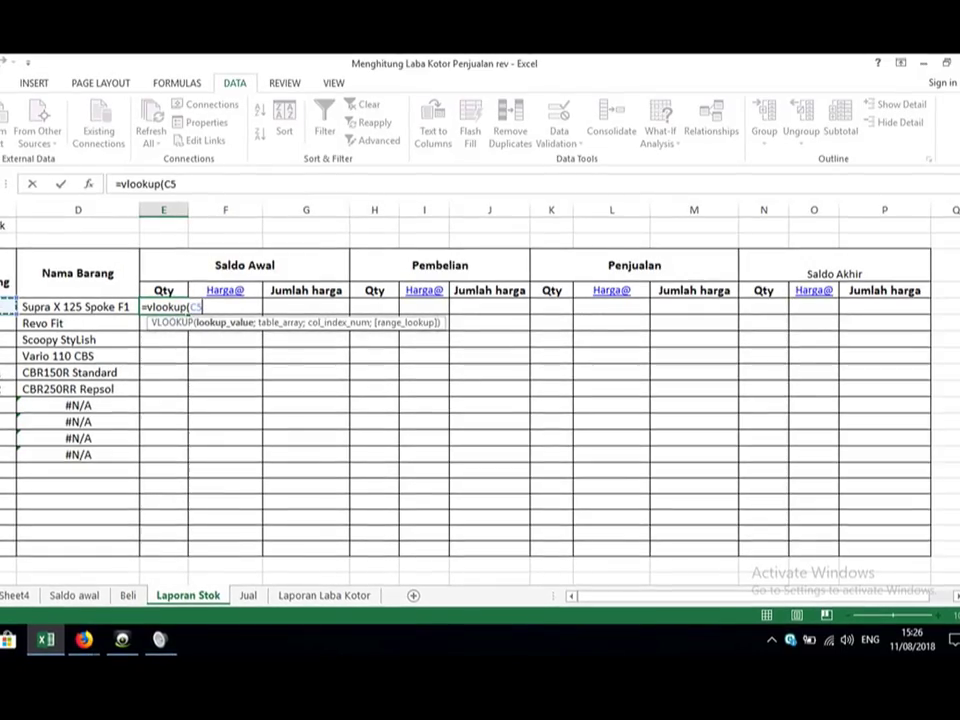
pyautogui.click(58, 595)
pyautogui.moveTo(47, 406); pyautogui.dragTo(668, 545)
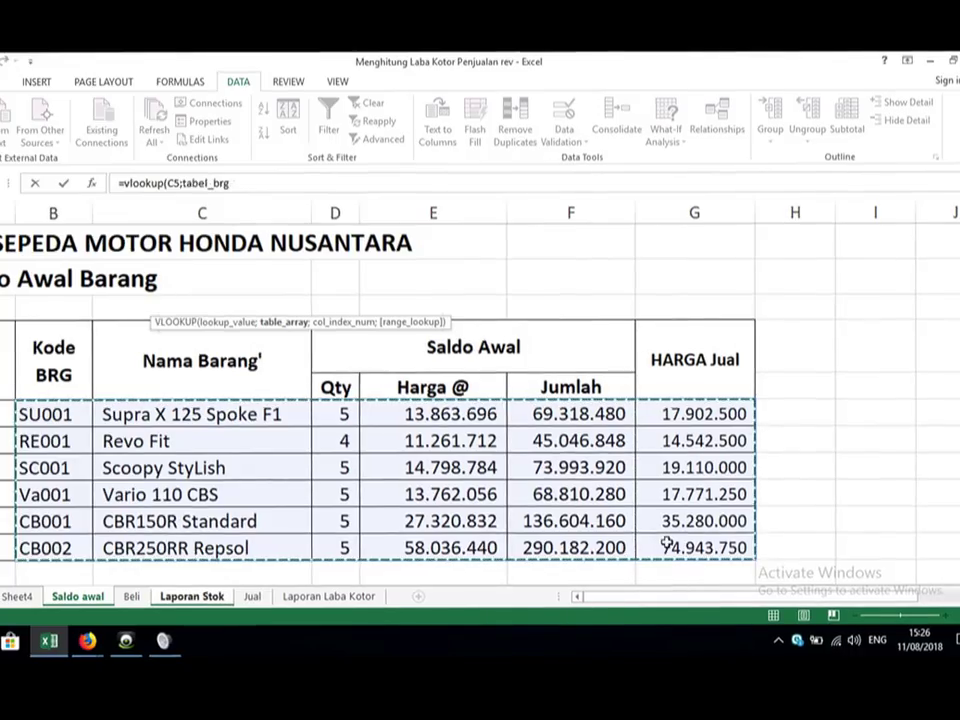
pyautogui.write(';')
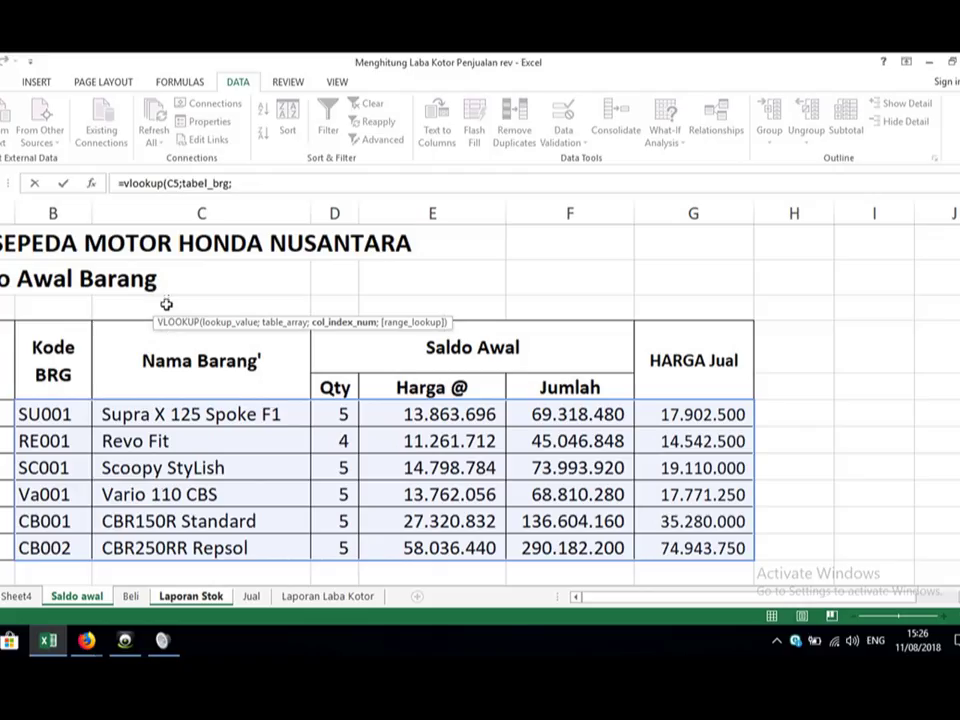
pyautogui.moveTo(143, 456); pyautogui.dragTo(262, 280)
pyautogui.moveTo(331, 182); pyautogui.dragTo(236, 178)
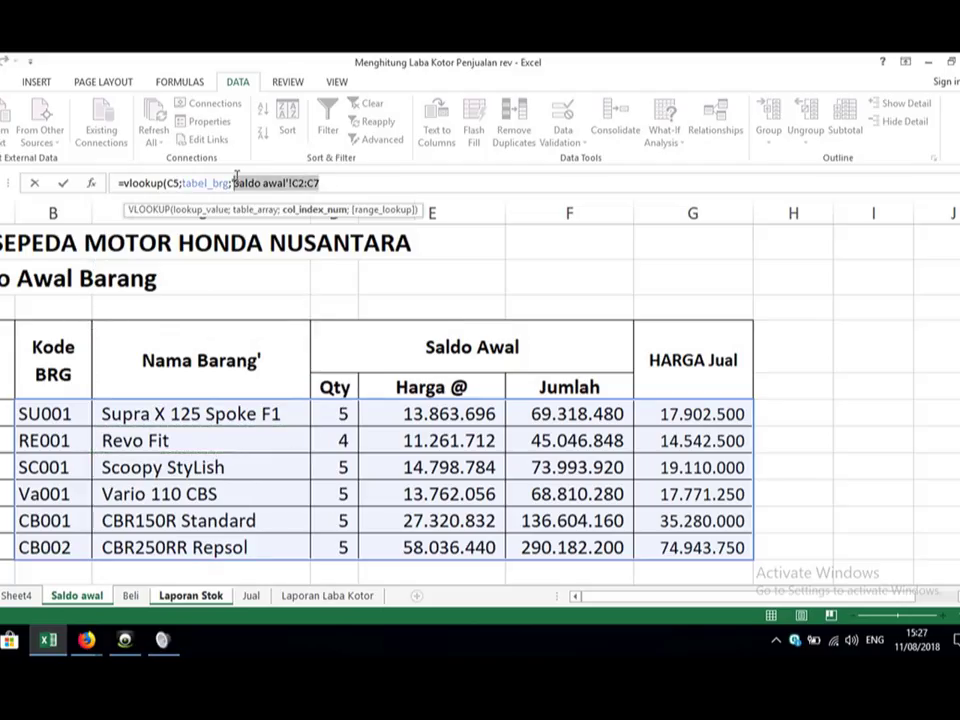
pyautogui.press('BackSpace')
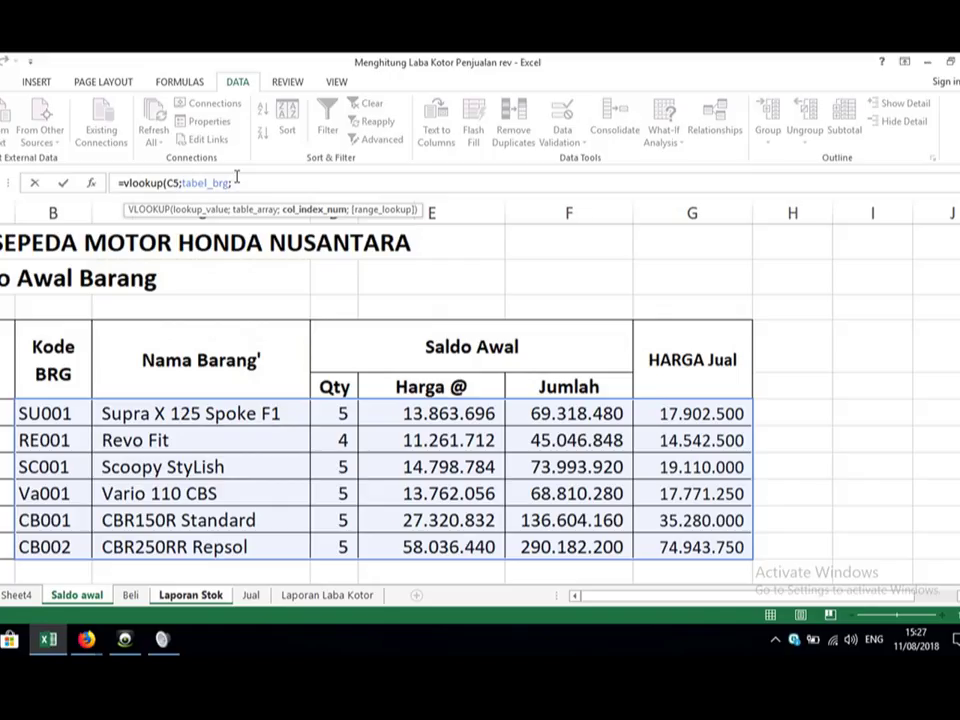
pyautogui.write('3;')
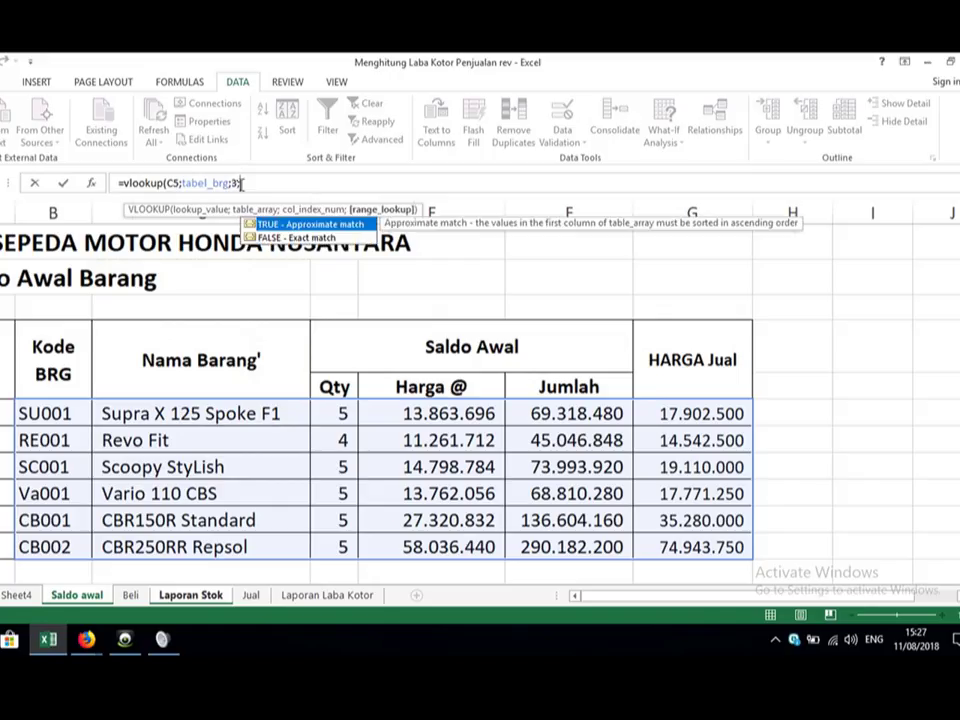
pyautogui.click(272, 240)
pyautogui.doubleClick(272, 240)
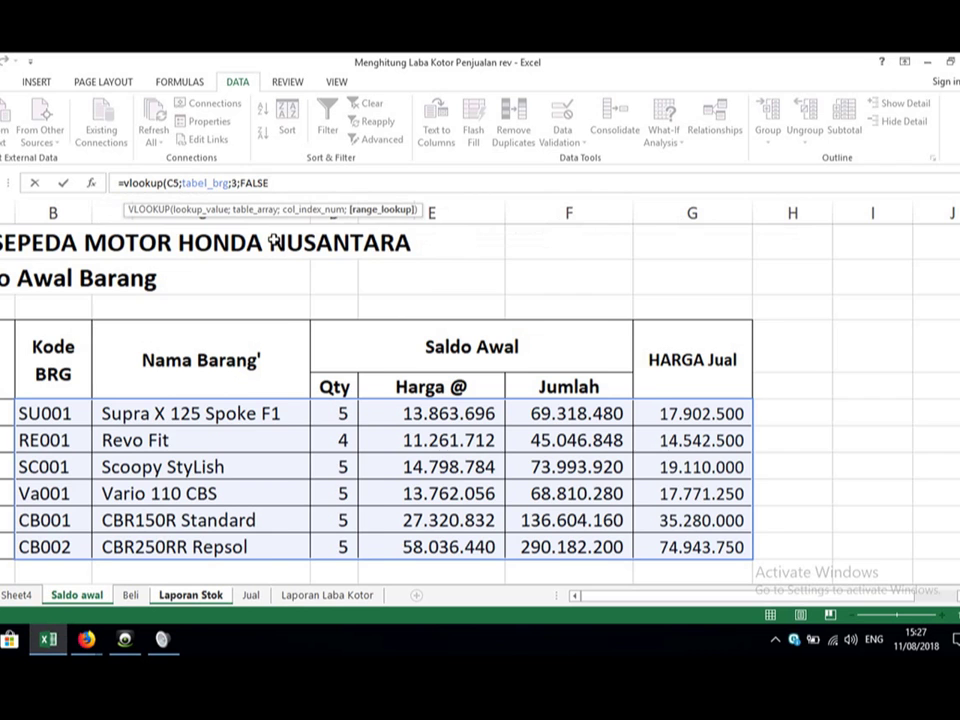
pyautogui.press('Return')
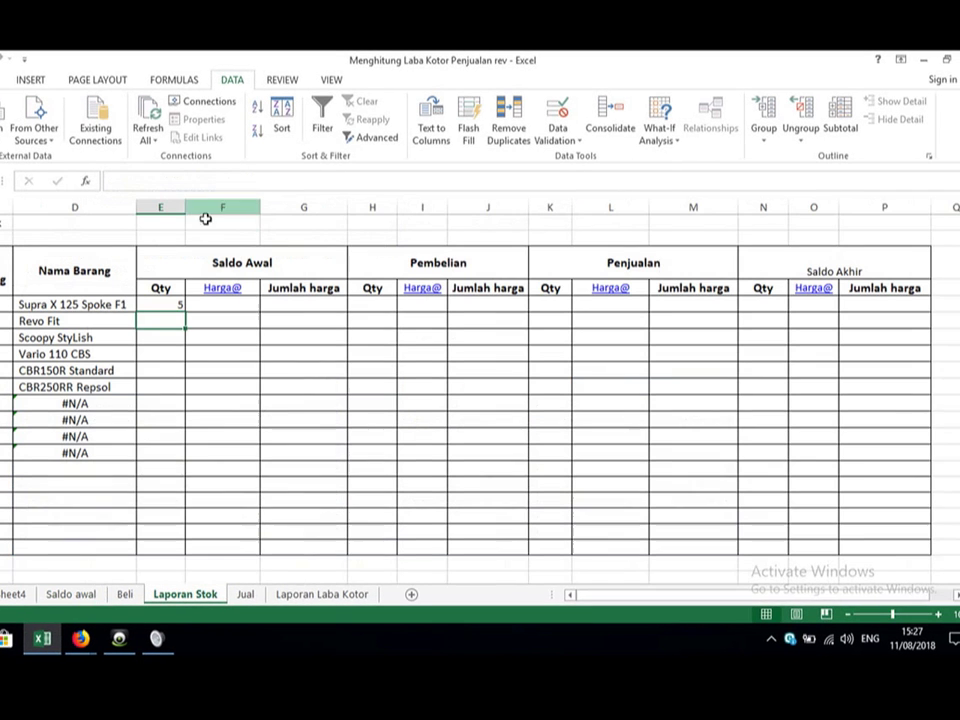
# Step: Fill the Saldo Awal Qty lookup formula from E5 down through E10
pyautogui.click(172, 305)
pyautogui.moveTo(189, 315); pyautogui.dragTo(163, 390)
# Step: Cut the Qty lookup formula from E5 and paste it into F5 under Saldo Awal Harga@
pyautogui.click(174, 314)
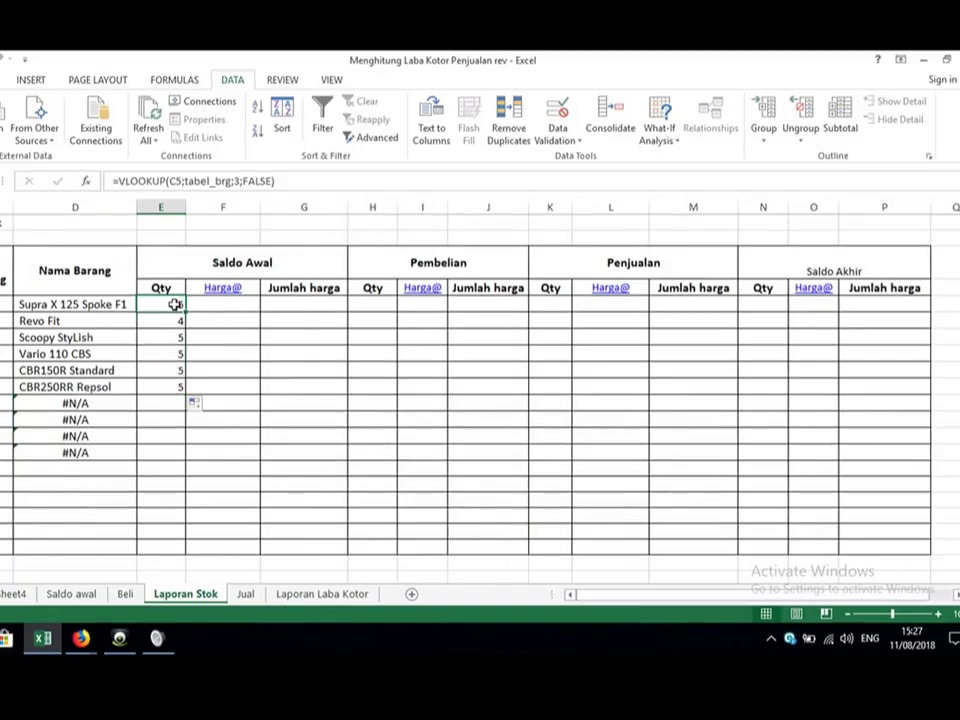
pyautogui.rightClick(174, 304)
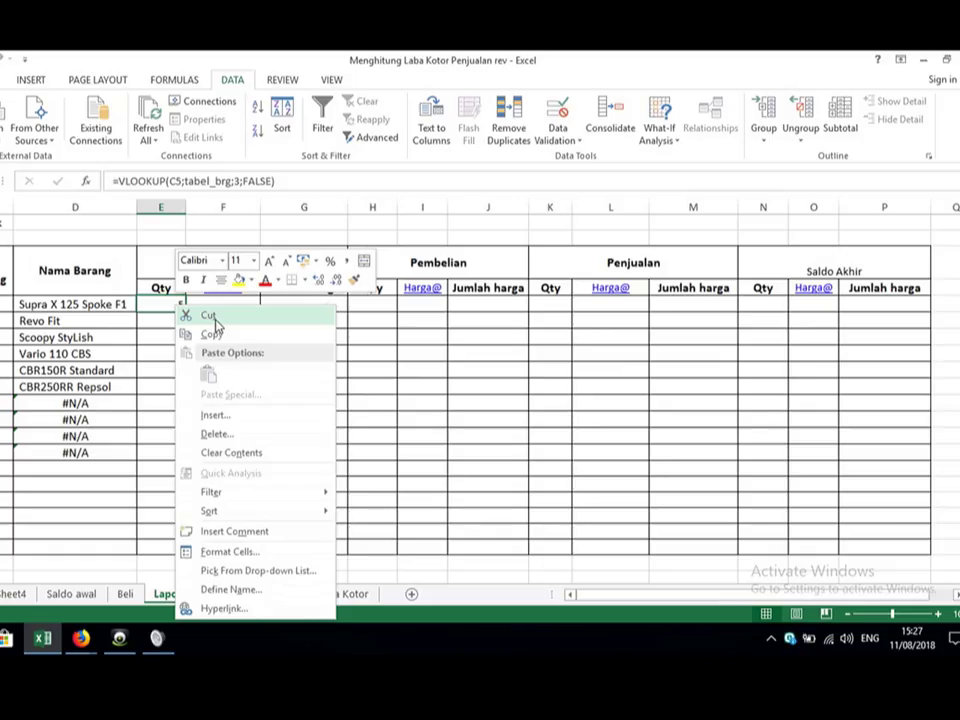
pyautogui.click(213, 318)
pyautogui.click(221, 306)
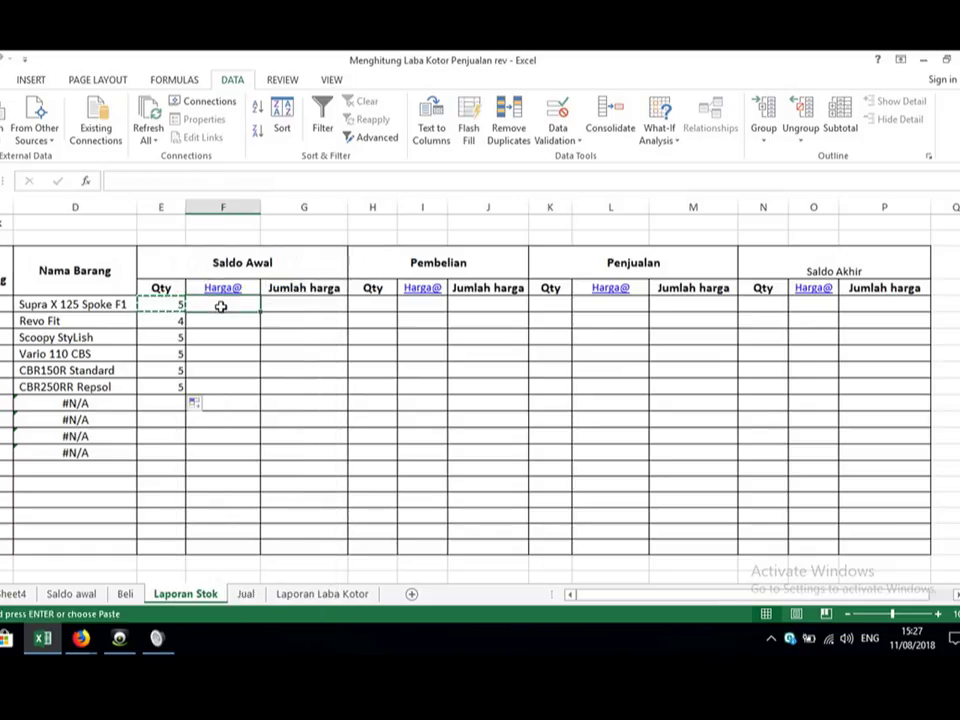
pyautogui.rightClick(221, 306)
pyautogui.click(253, 373)
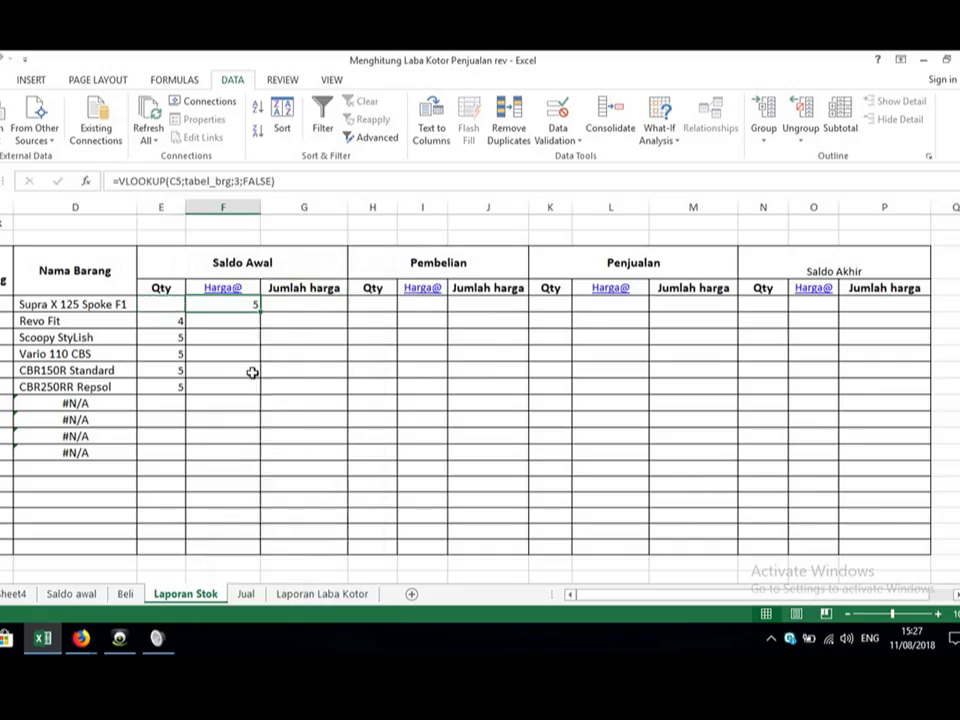
# Step: Refill E5 with the Qty lookup formula from E6 and set the column index of F5's Harga@ lookup to 4
pyautogui.click(169, 317)
pyautogui.moveTo(188, 325); pyautogui.dragTo(191, 298)
pyautogui.click(219, 304)
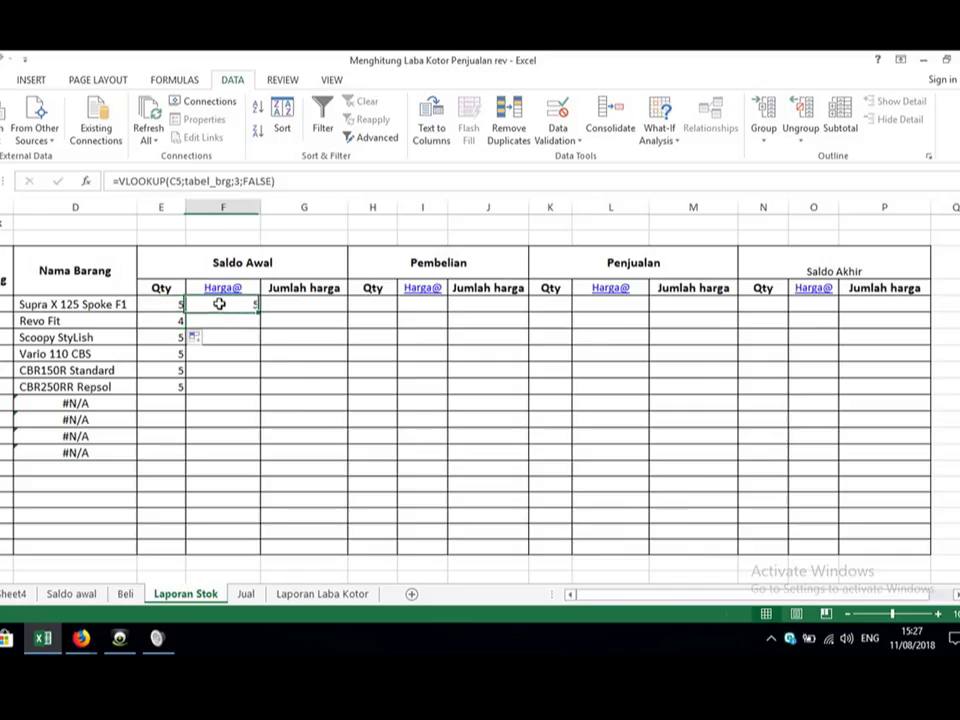
pyautogui.click(241, 181)
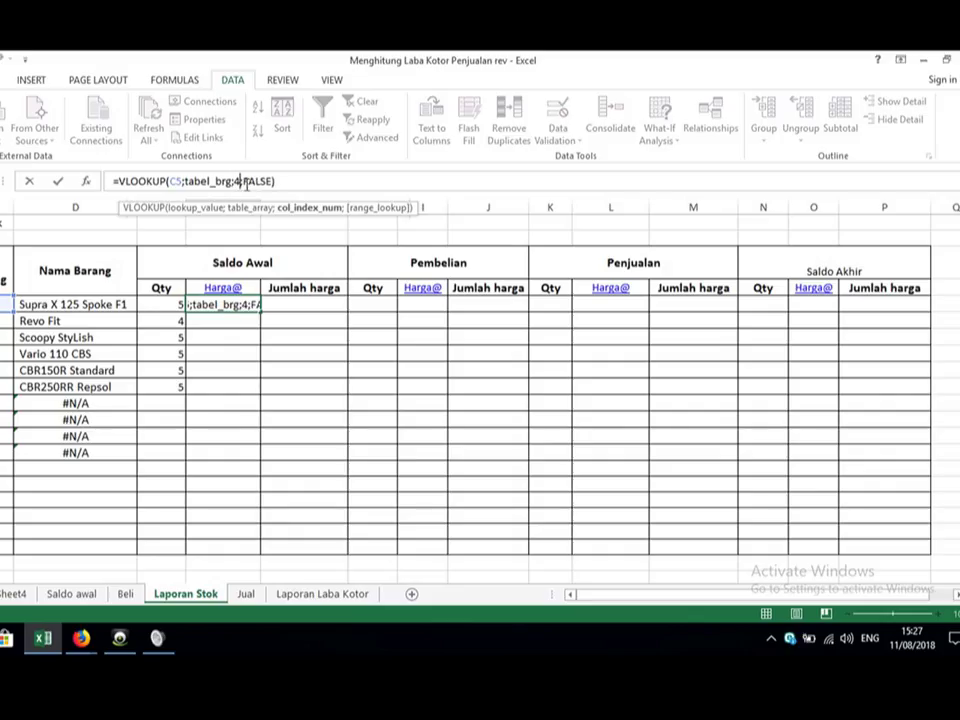
pyautogui.press('Return')
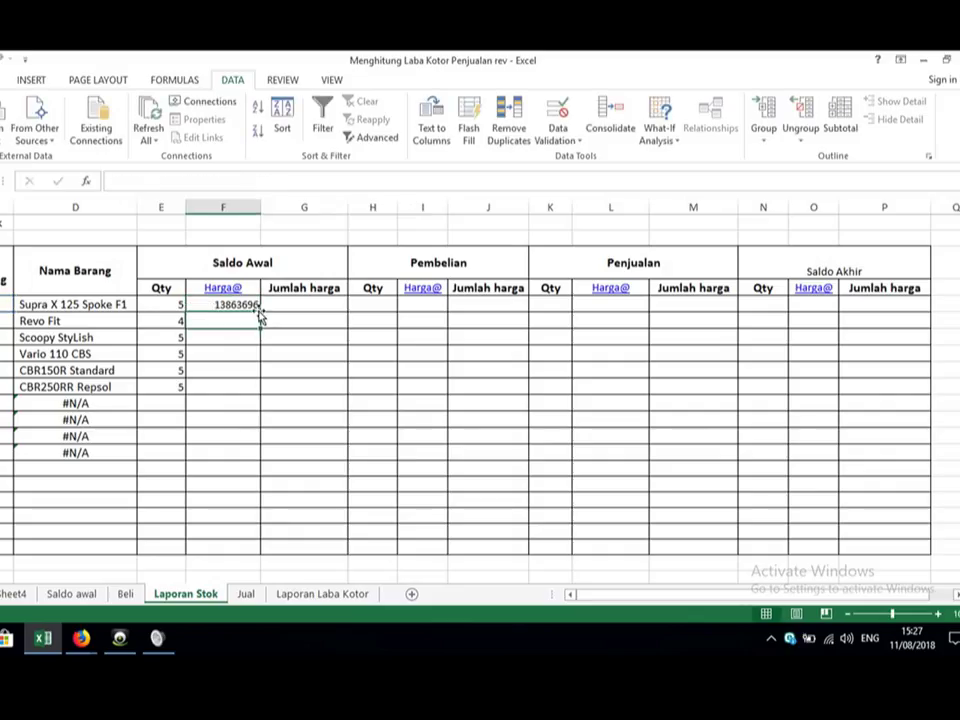
# Step: Fill the Saldo Awal Harga@ lookup from F5 down through F10 and apply the comma number style
pyautogui.click(254, 304)
pyautogui.moveTo(260, 312); pyautogui.dragTo(255, 392)
pyautogui.click(3, 80)
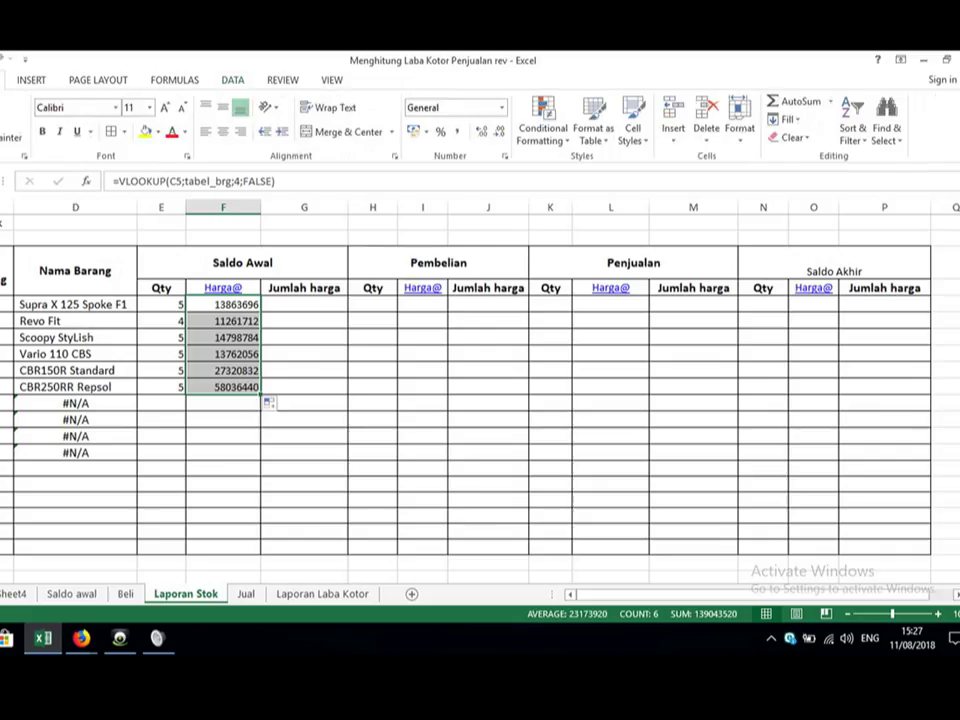
pyautogui.click(457, 131)
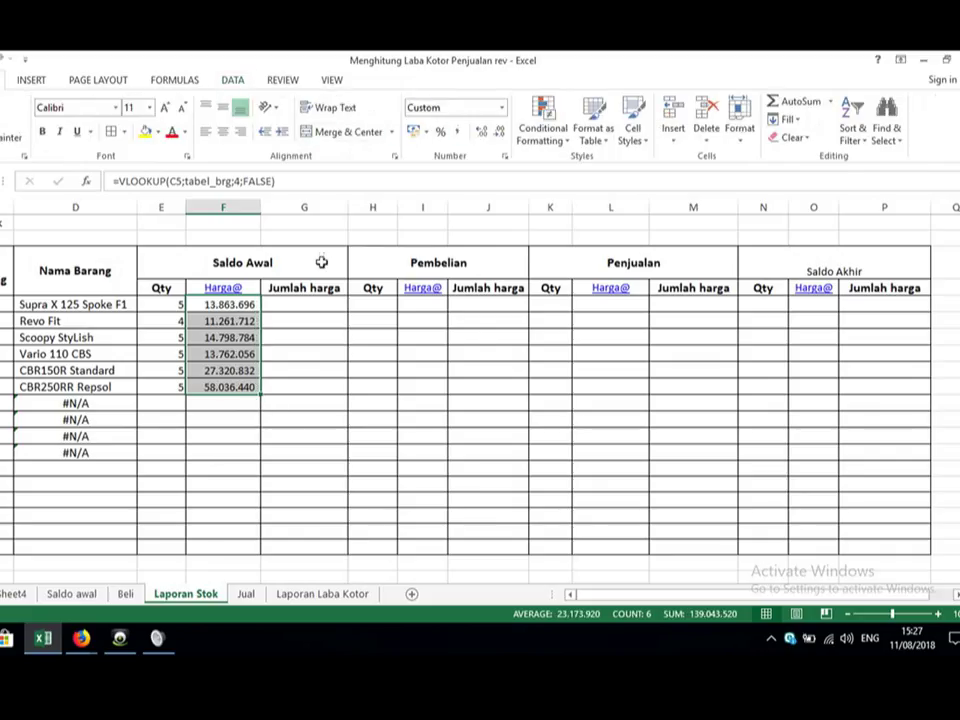
# Step: In G5 under Saldo Awal Jumlah harga, enter =E5*F5 and fill the formula down through G10
pyautogui.click(297, 302)
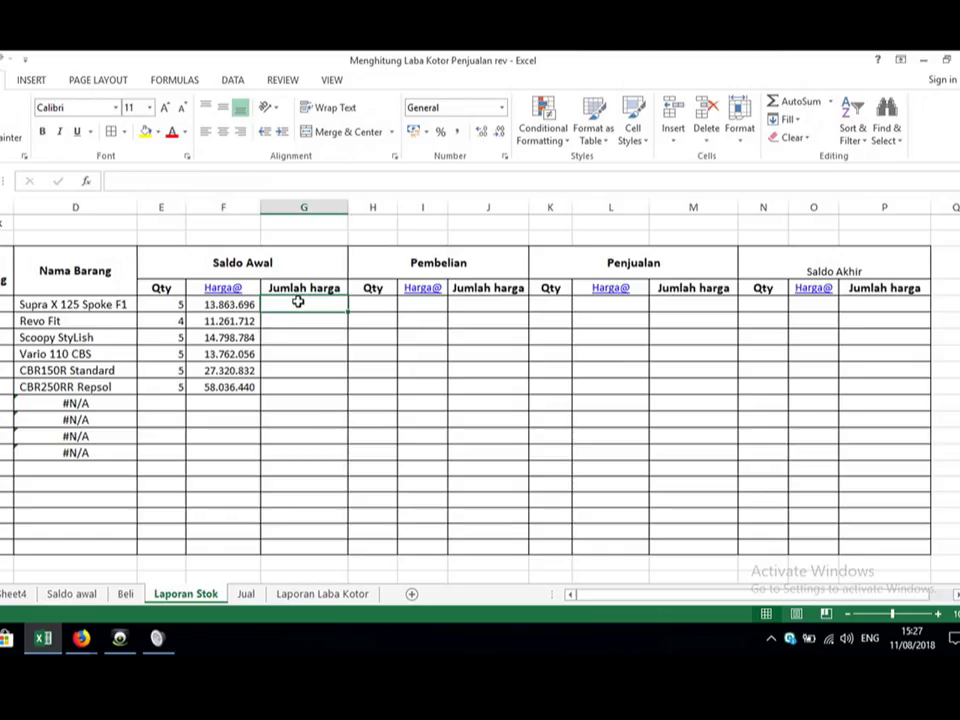
pyautogui.write('=')
pyautogui.press('Left')
pyautogui.press('Left')
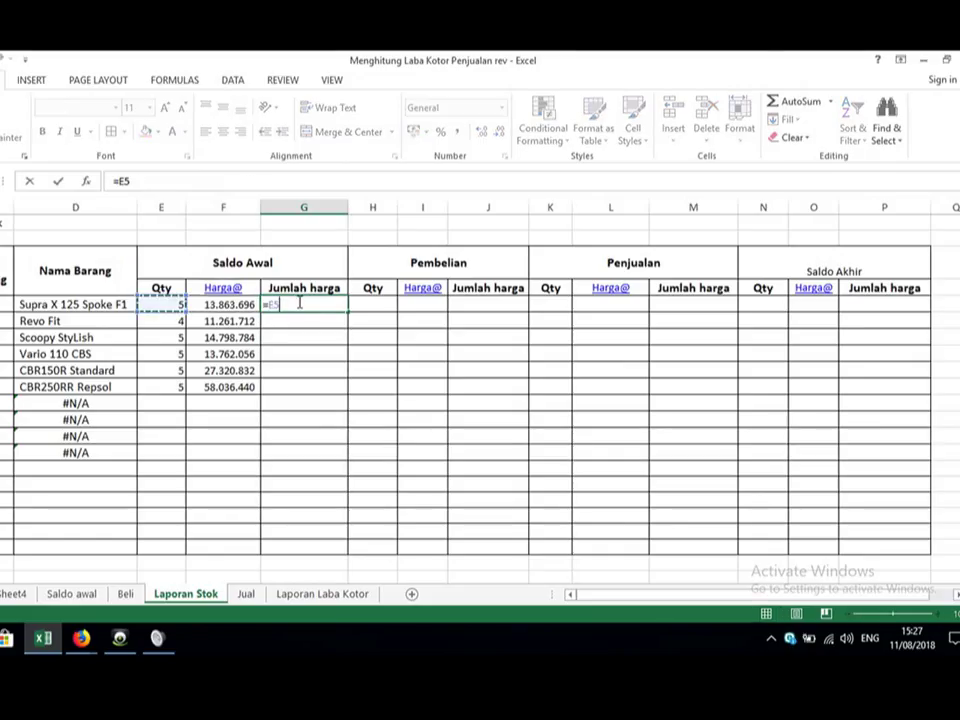
pyautogui.write('*')
pyautogui.press('Left')
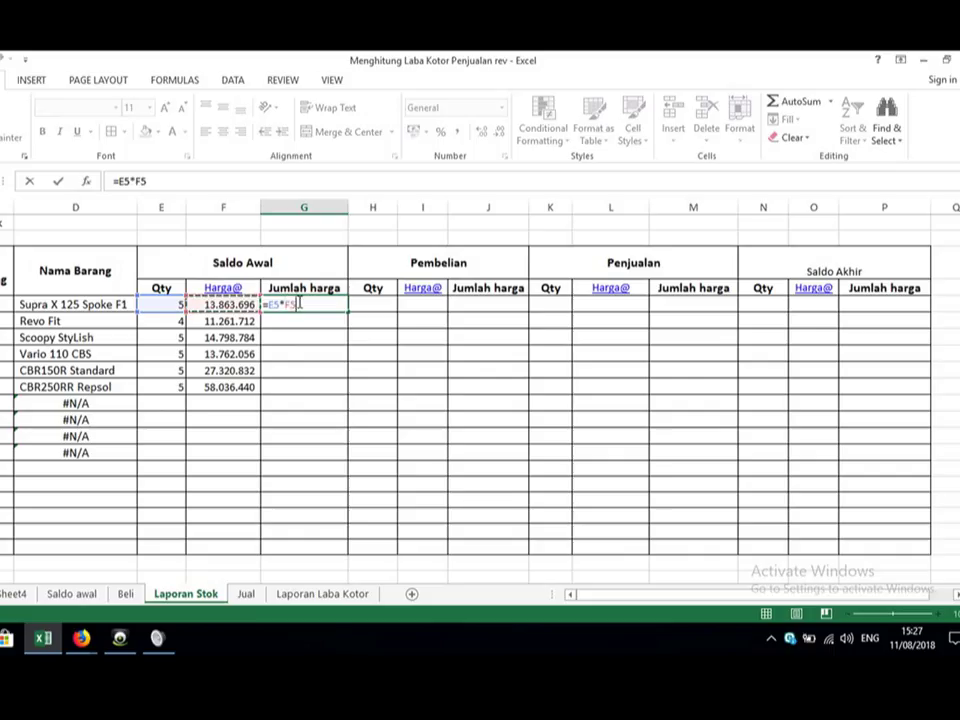
pyautogui.press('Return')
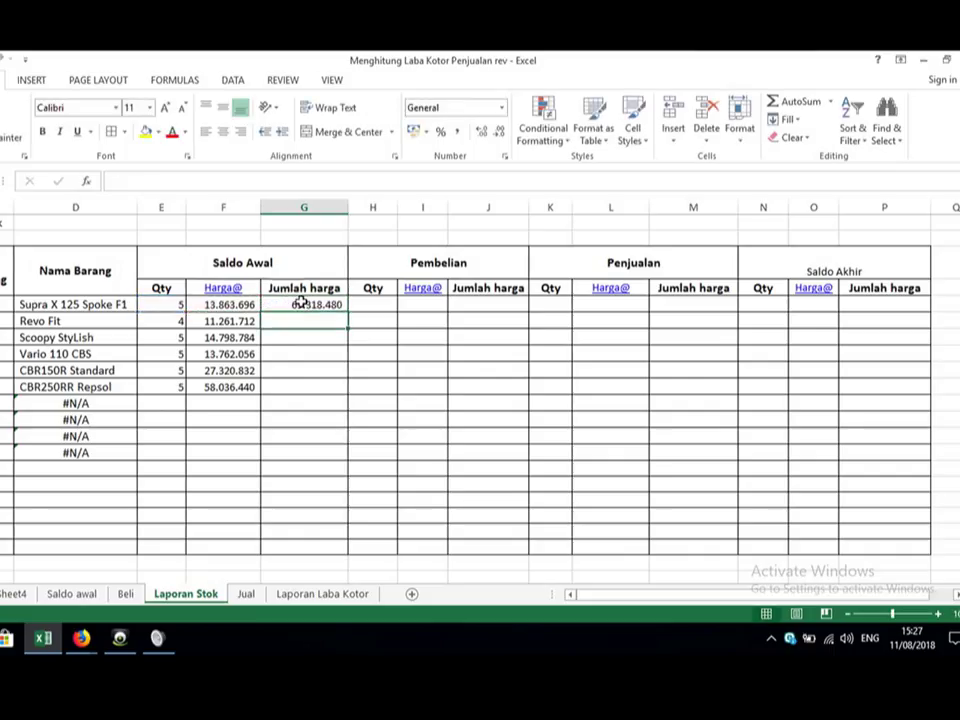
pyautogui.click(336, 306)
pyautogui.moveTo(347, 312); pyautogui.dragTo(330, 398)
# Step: Clear the leftover Nama Barang lookup formulas from D11 through D15
pyautogui.click(160, 434)
pyautogui.moveTo(80, 405); pyautogui.dragTo(79, 470)
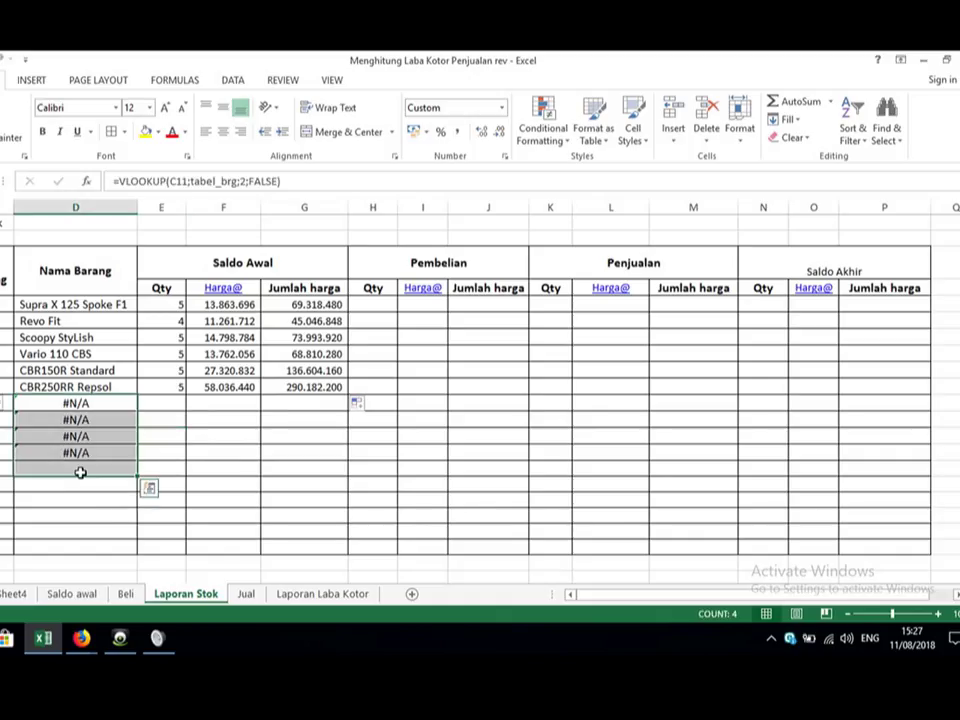
pyautogui.press('Delete')
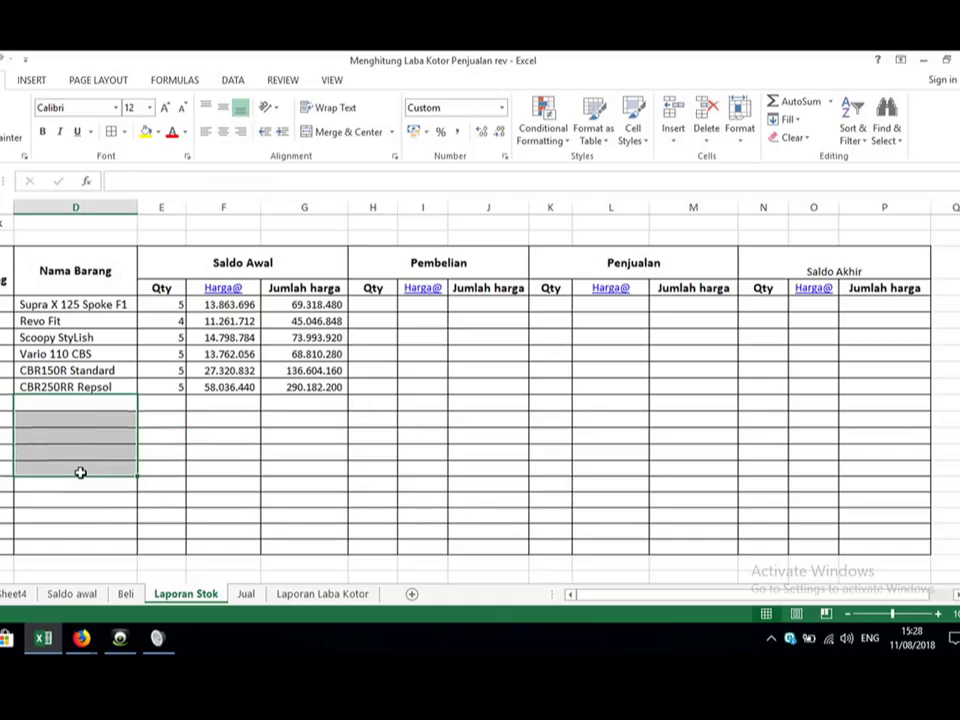
# Step: Label the last table row Total in cell D20
pyautogui.press('Down')
pyautogui.press('Down')
pyautogui.press('Down')
pyautogui.press('Down')
pyautogui.press('Down')
pyautogui.press('Down')
pyautogui.press('Down')
pyautogui.press('Right')
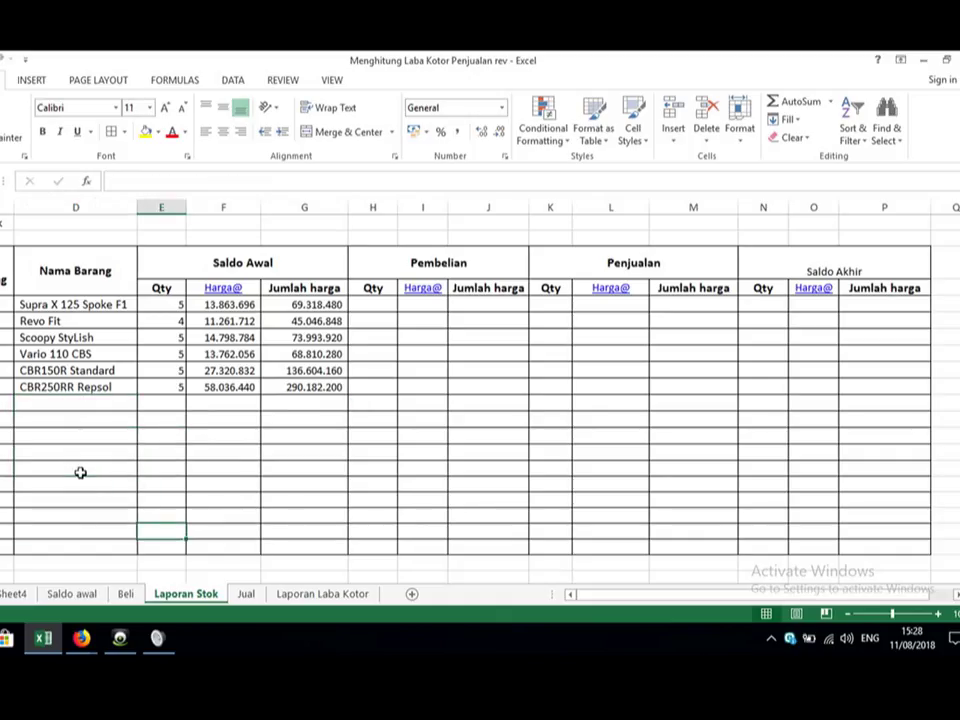
pyautogui.press('Left')
pyautogui.press('Down')
pyautogui.write('Total')
pyautogui.press('Right')
pyautogui.press('Right')
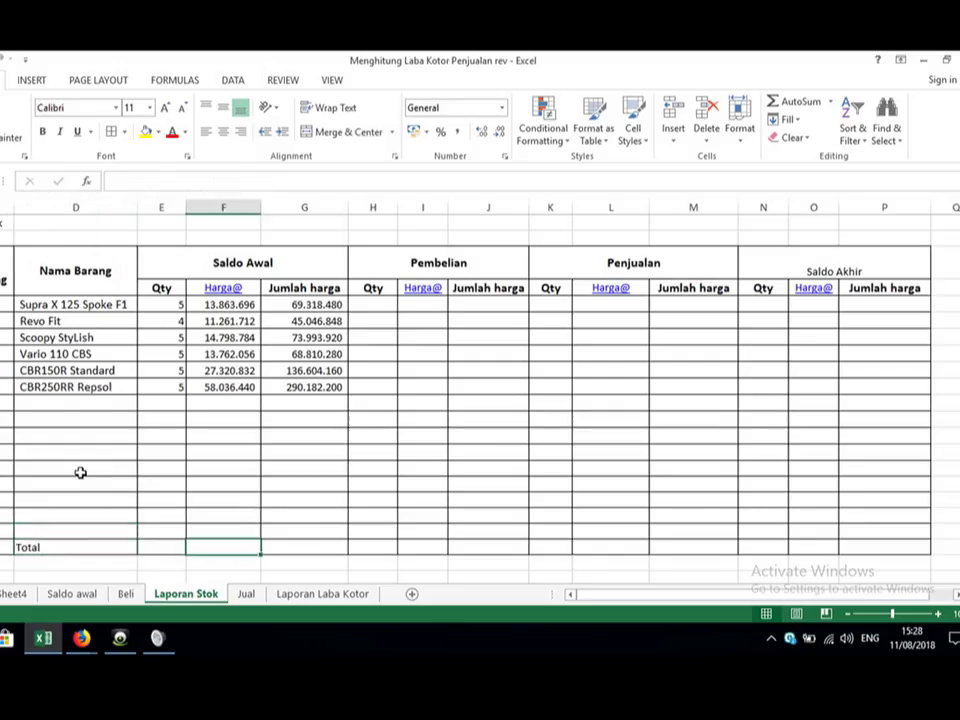
# Step: In E20, total the Saldo Awal Qty with =SUM(E5:E19) and fill the formula across to G20
pyautogui.press('Left')
pyautogui.write('=sum(')
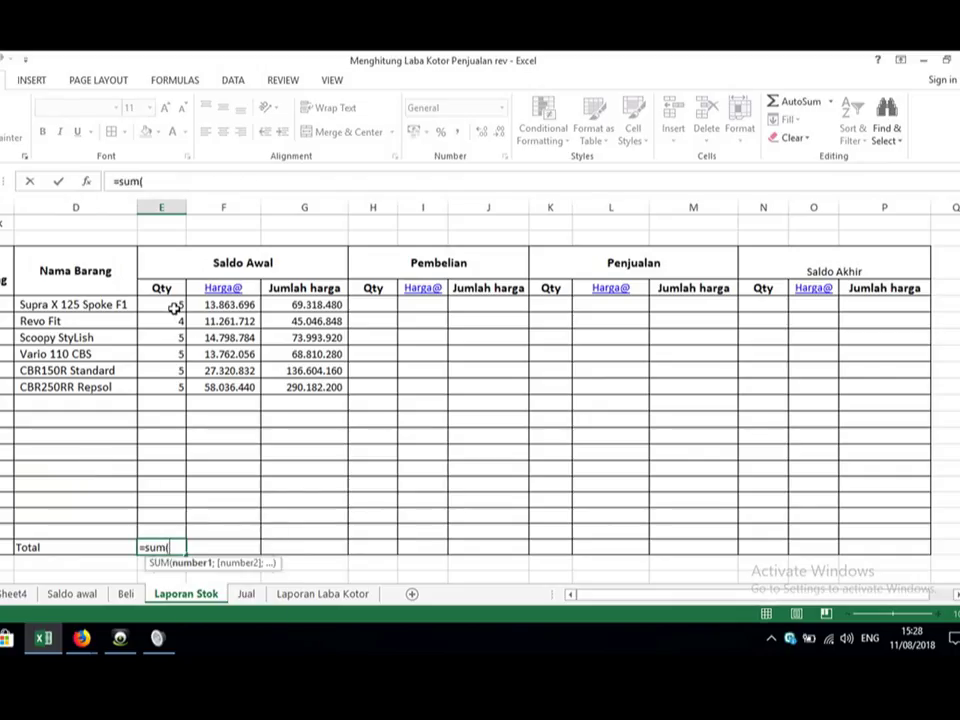
pyautogui.moveTo(174, 305); pyautogui.dragTo(160, 532)
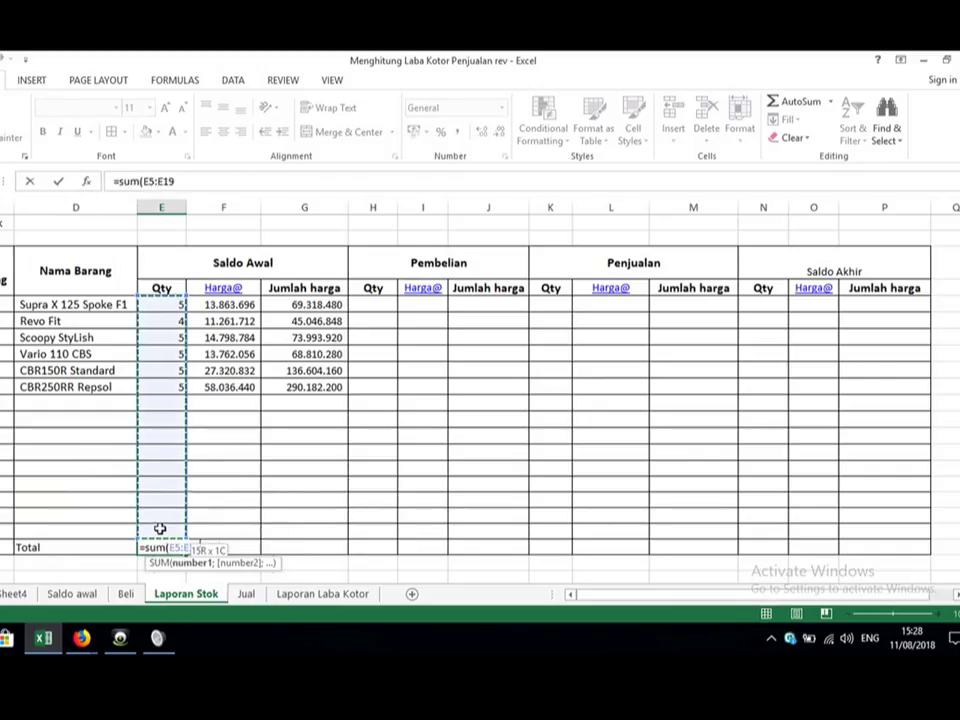
pyautogui.write(')')
pyautogui.press('Return')
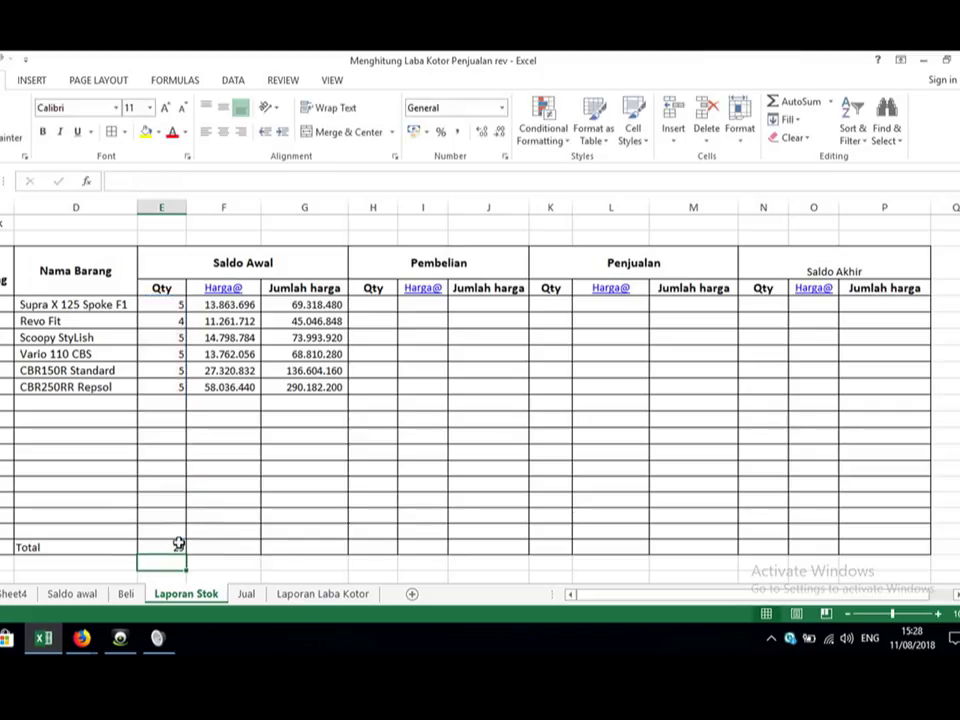
pyautogui.click(183, 547)
pyautogui.moveTo(186, 552); pyautogui.dragTo(266, 560)
# Step: Replace the Harga@ total in F20 with the average price formula =G20/E20 and apply the comma number style to F20 and G20
pyautogui.click(240, 548)
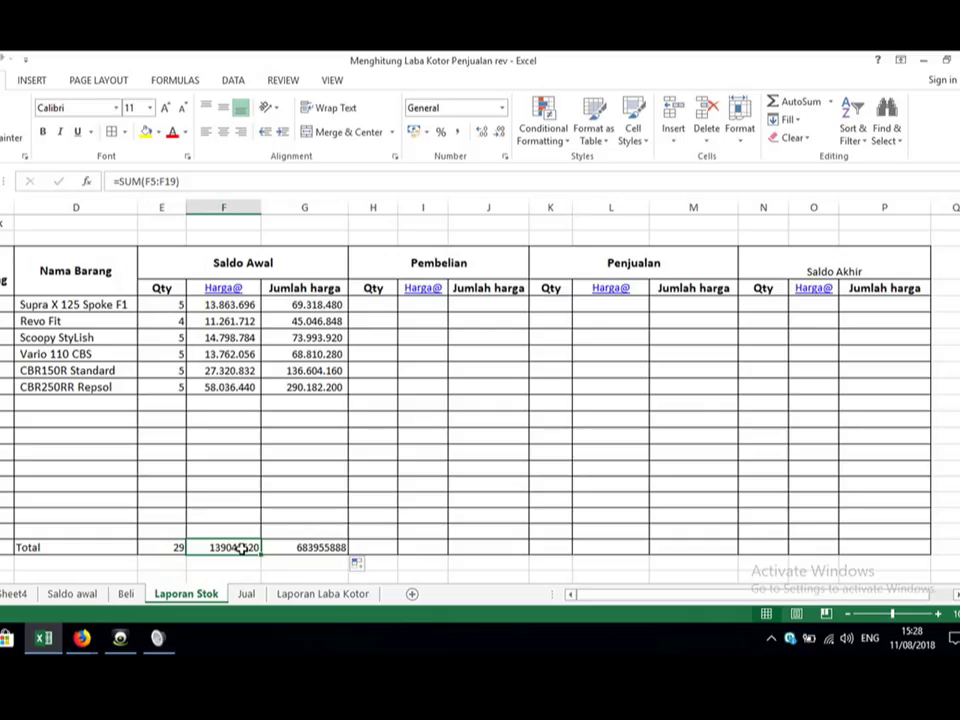
pyautogui.press('Delete')
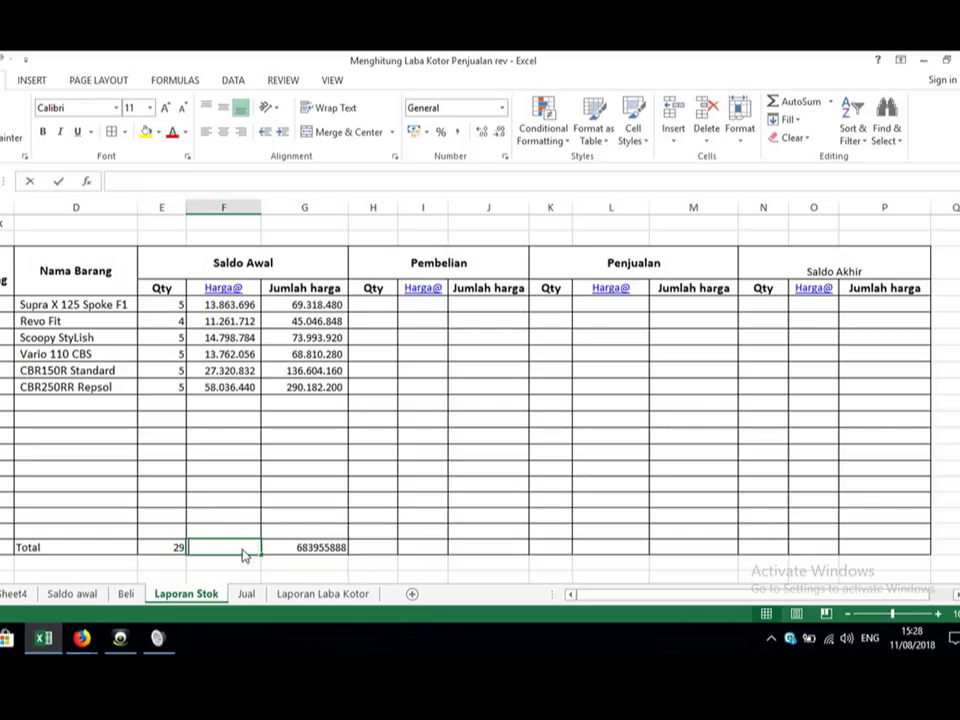
pyautogui.write('=G20/E20')
pyautogui.press('Return')
pyautogui.moveTo(236, 549); pyautogui.dragTo(342, 565)
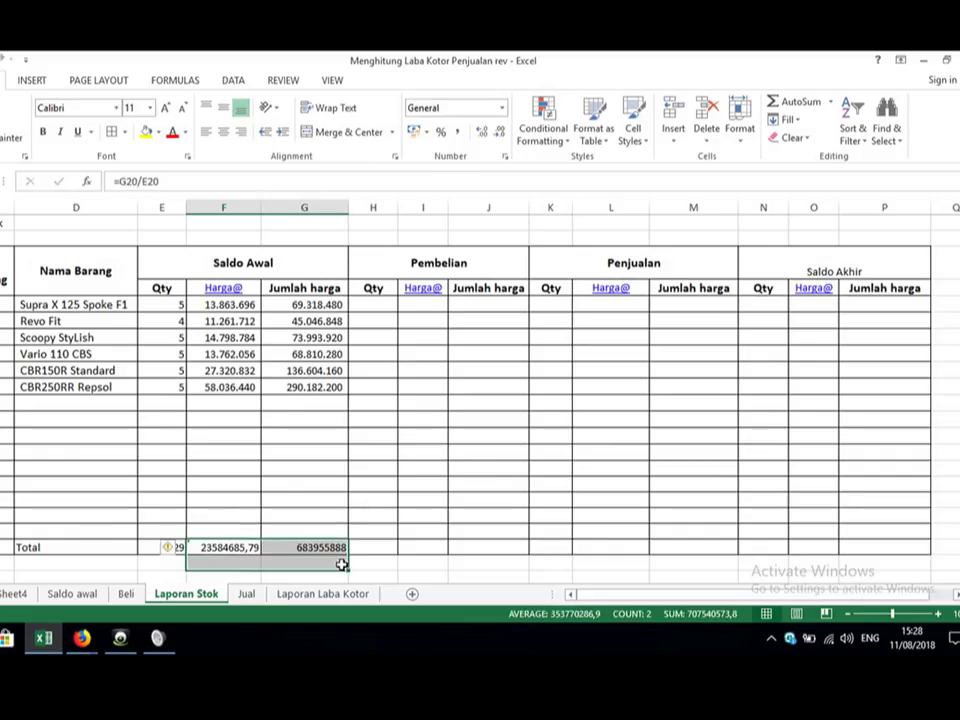
pyautogui.click(459, 134)
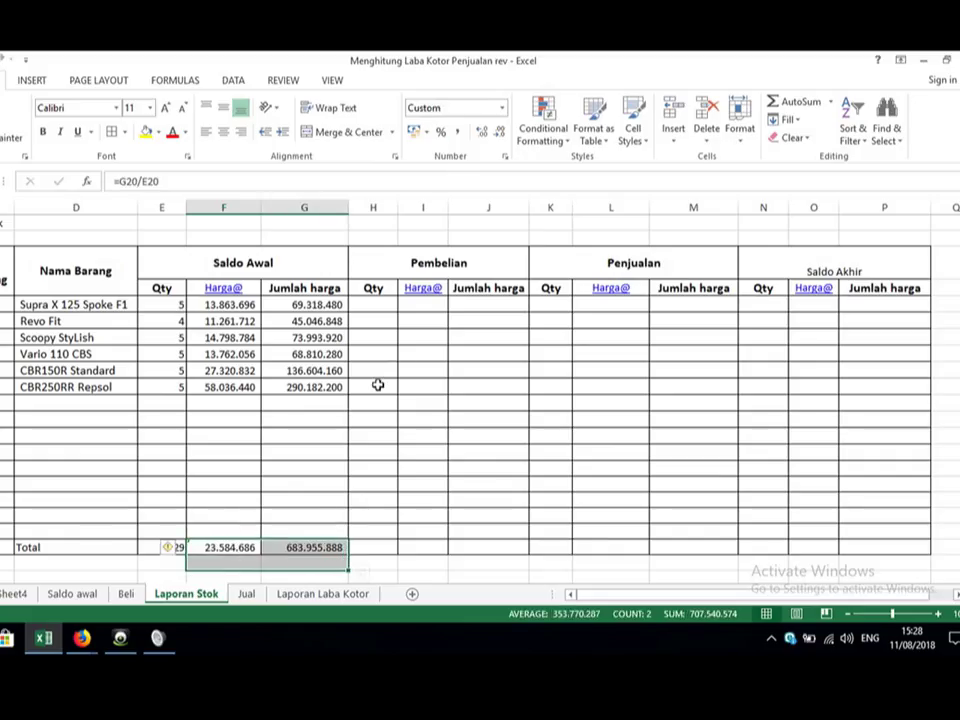
pyautogui.click(376, 387)
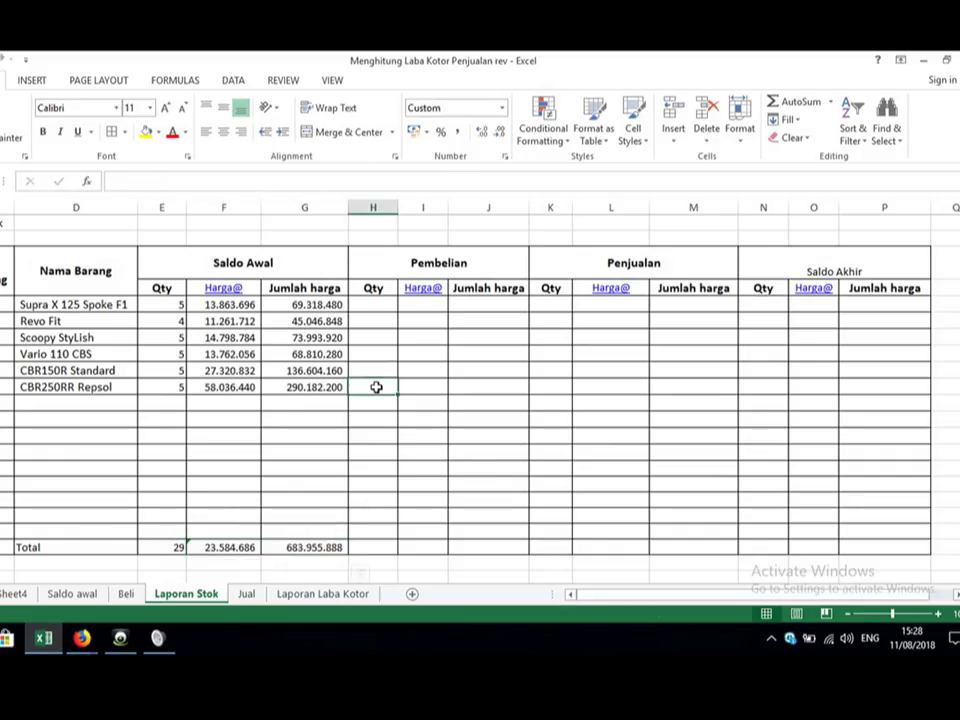
pyautogui.click(372, 303)
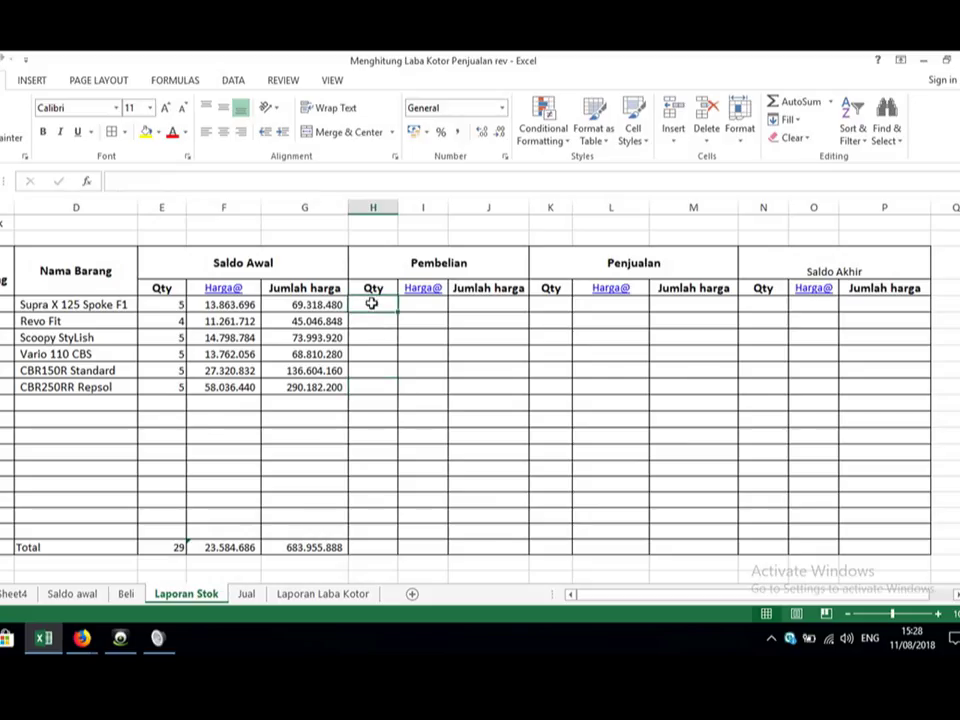
pyautogui.write('=vlookup')
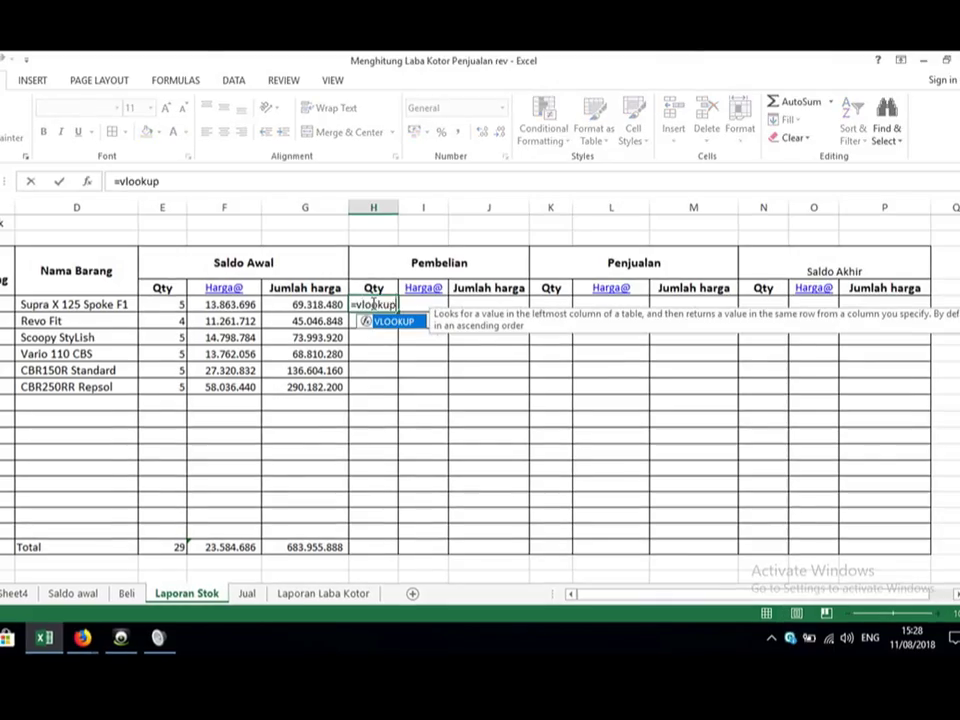
pyautogui.write('(')
pyautogui.press('BackSpace')
pyautogui.press('BackSpace')
pyautogui.press('BackSpace')
pyautogui.press('BackSpace')
pyautogui.press('BackSpace')
pyautogui.press('Escape')
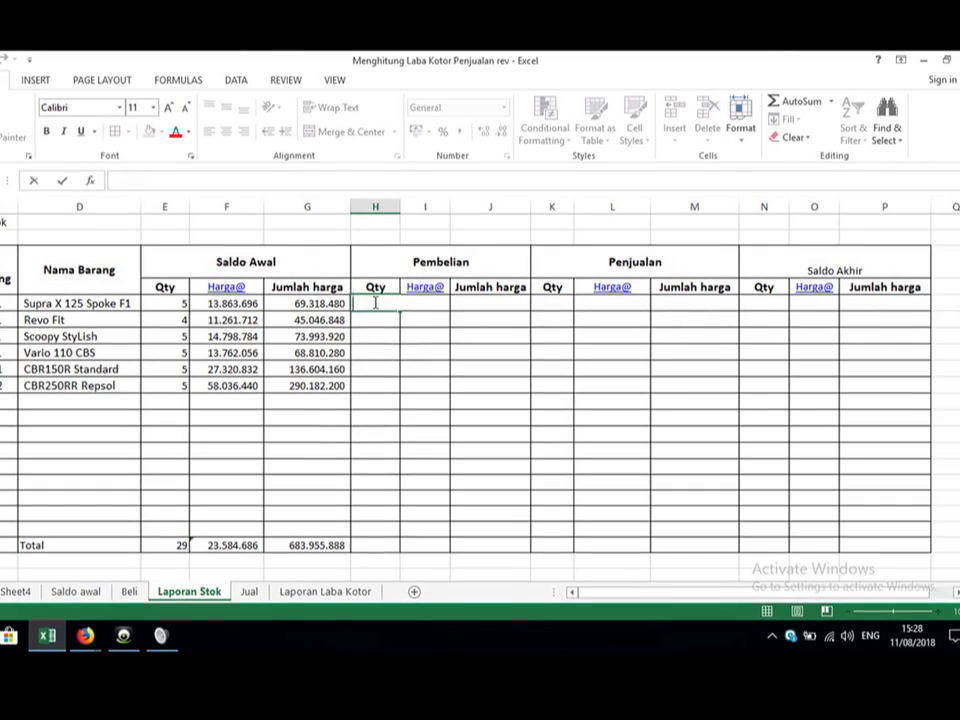
pyautogui.press('Return')
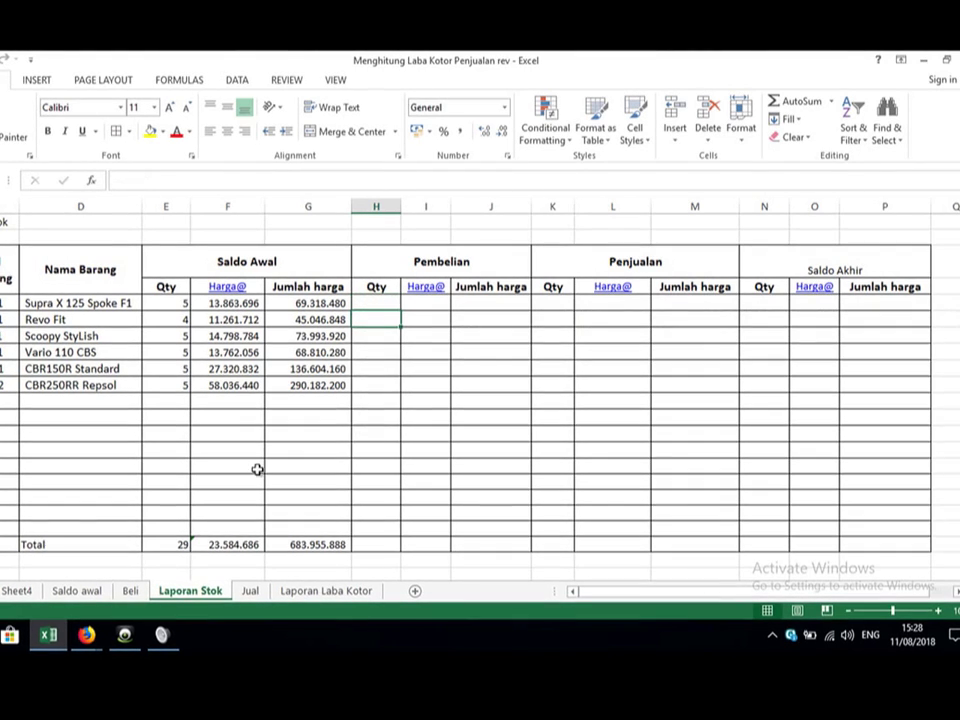
# Step: On the Beli sheet, define the workbook-scope name Beli for the purchase table range E4:I21, from Kode Brg through Jumlah Harga
pyautogui.click(129, 589)
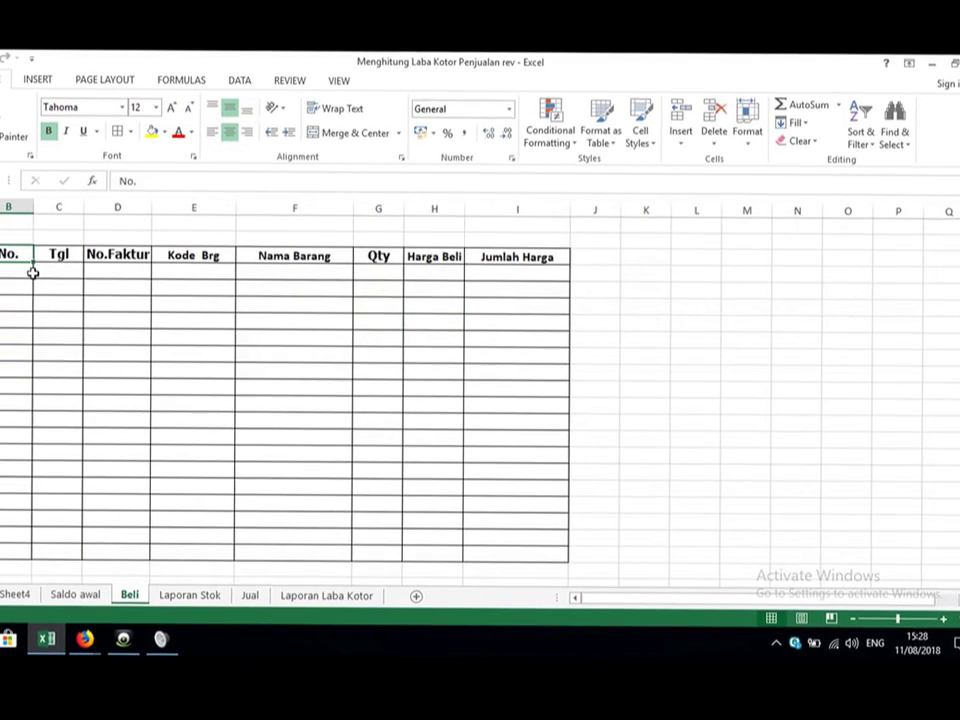
pyautogui.click(189, 270)
pyautogui.moveTo(524, 372); pyautogui.dragTo(531, 543)
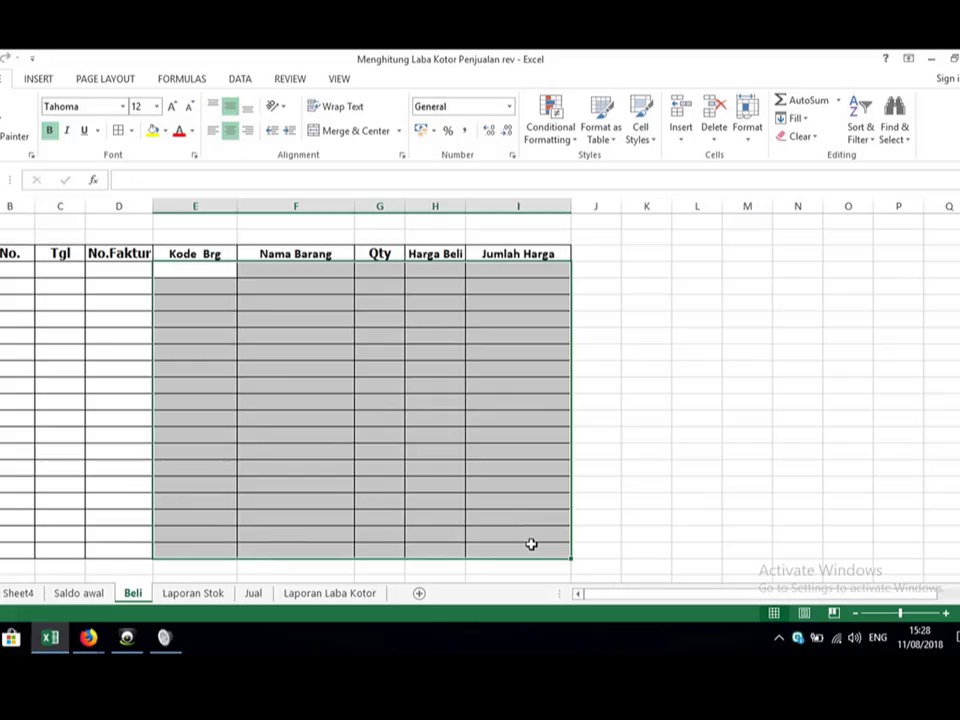
pyautogui.click(186, 79)
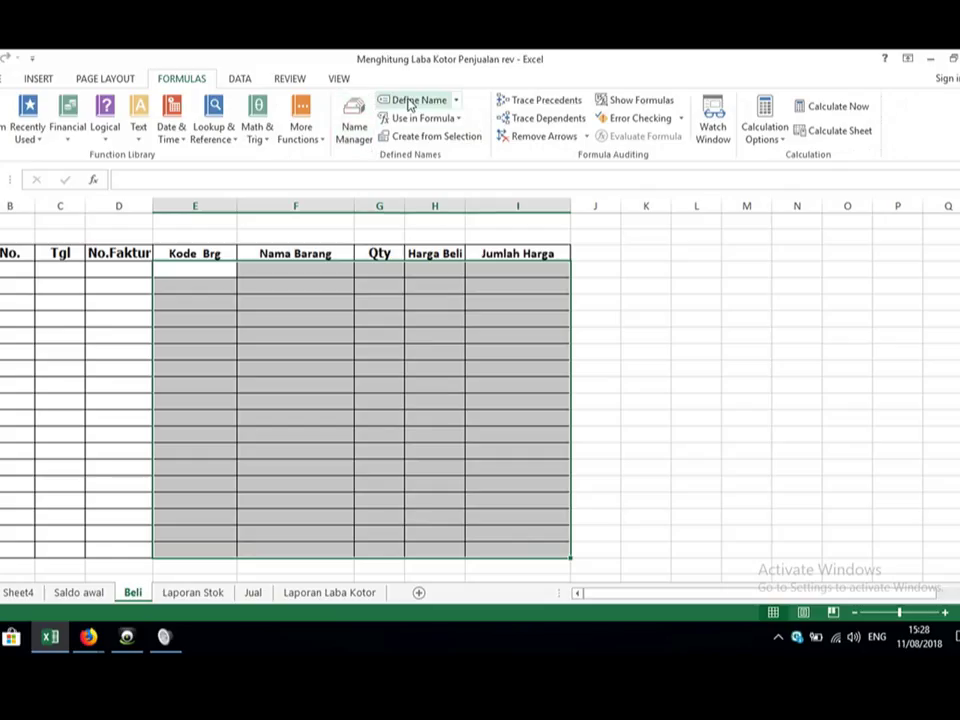
pyautogui.click(356, 125)
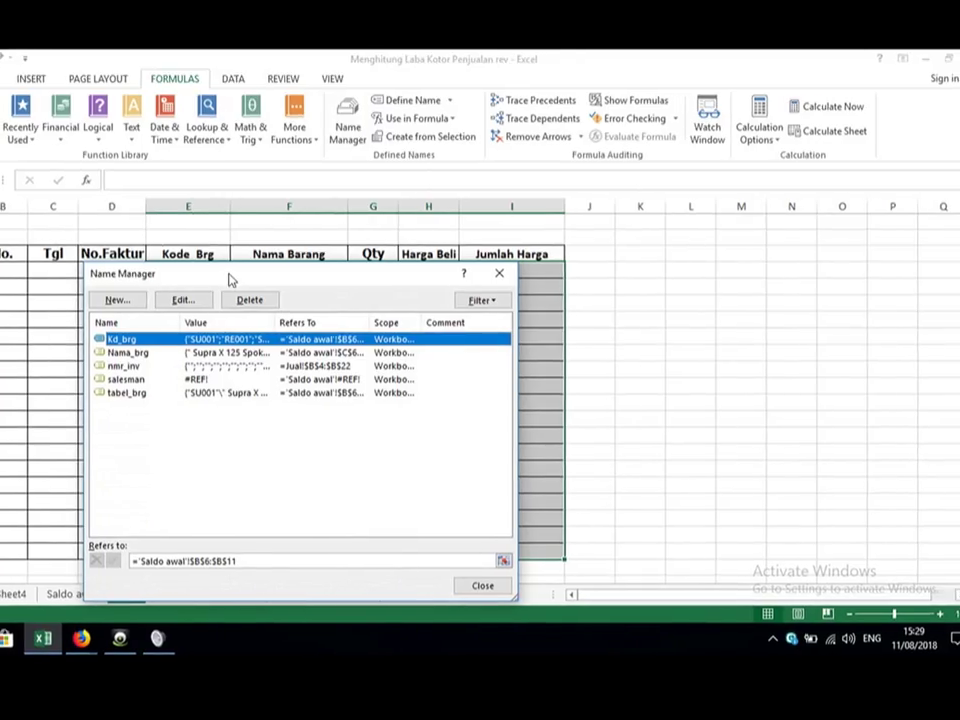
pyautogui.moveTo(229, 283); pyautogui.dragTo(623, 266)
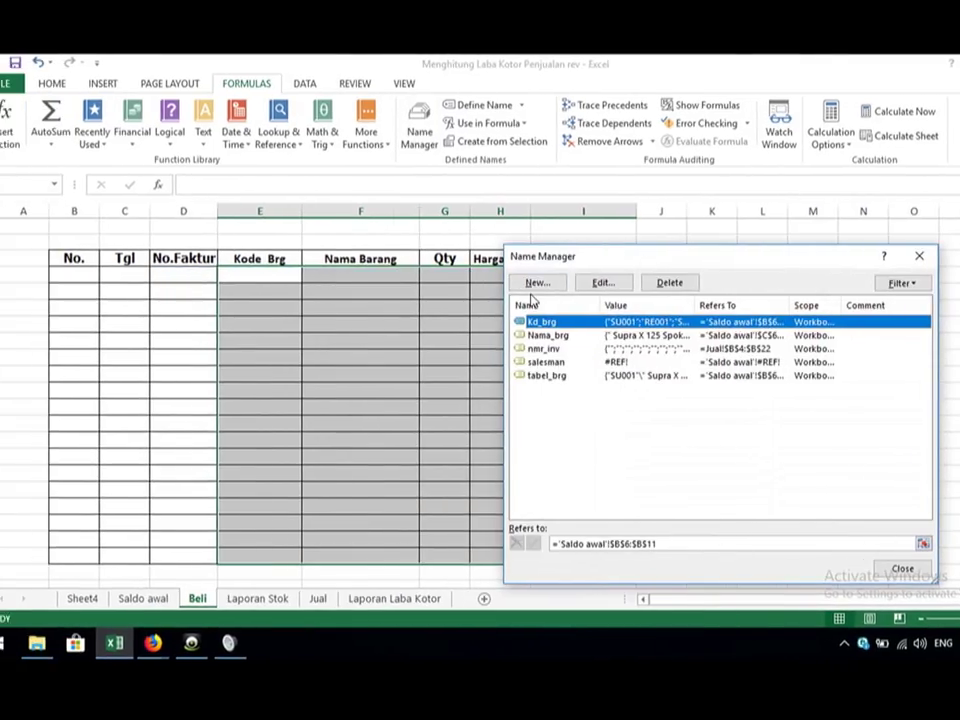
pyautogui.click(533, 284)
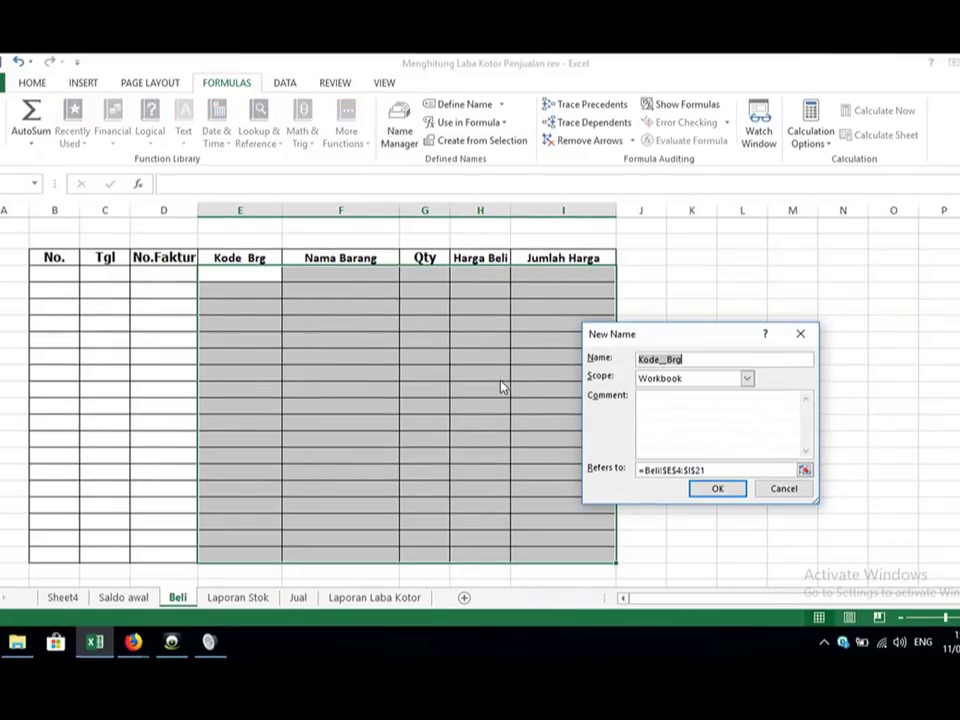
pyautogui.click(804, 470)
pyautogui.moveTo(221, 270); pyautogui.dragTo(521, 553)
pyautogui.click(804, 360)
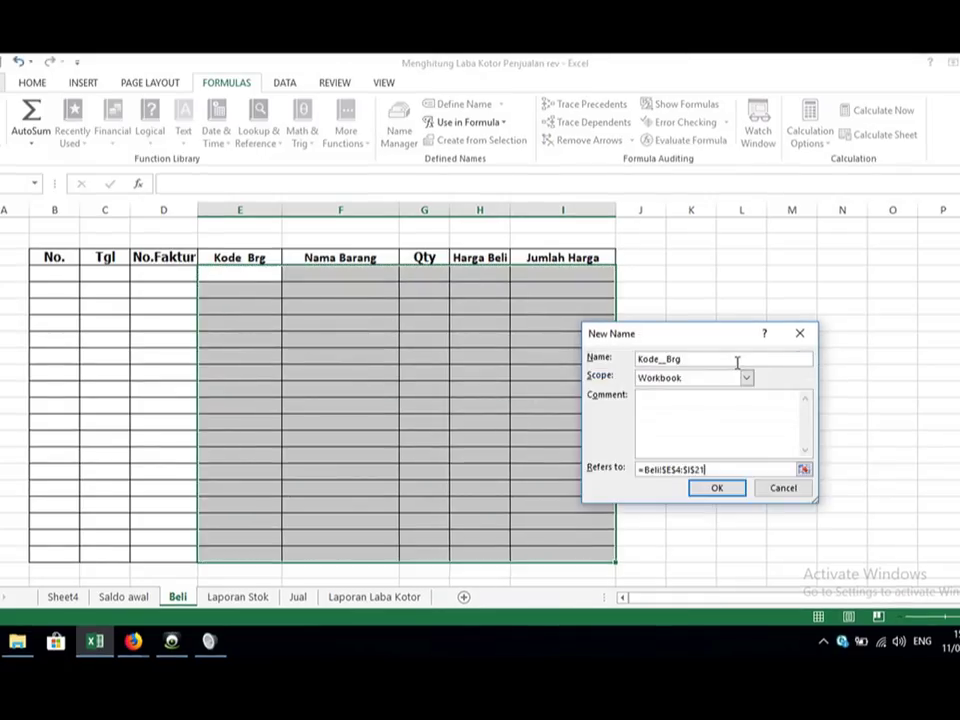
pyautogui.moveTo(685, 359); pyautogui.dragTo(591, 353)
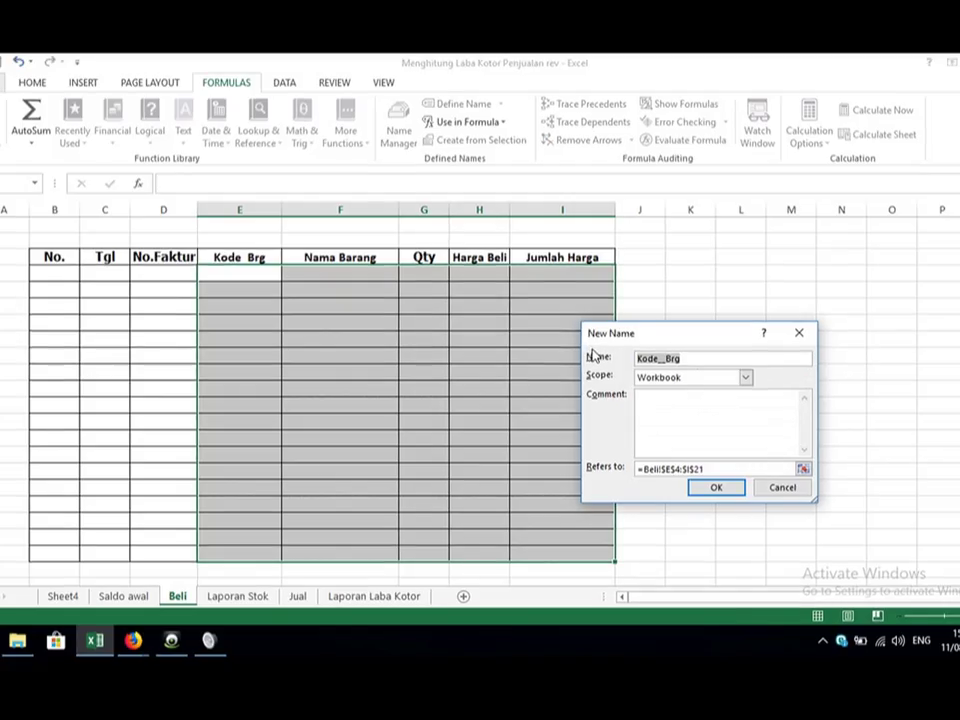
pyautogui.write('Beli')
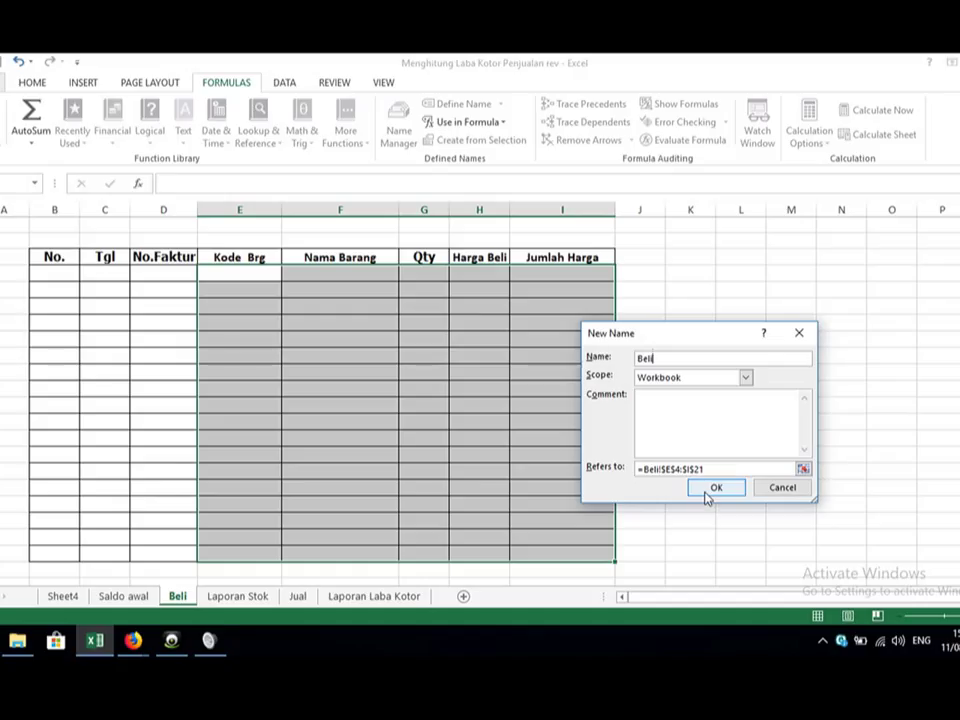
pyautogui.click(716, 488)
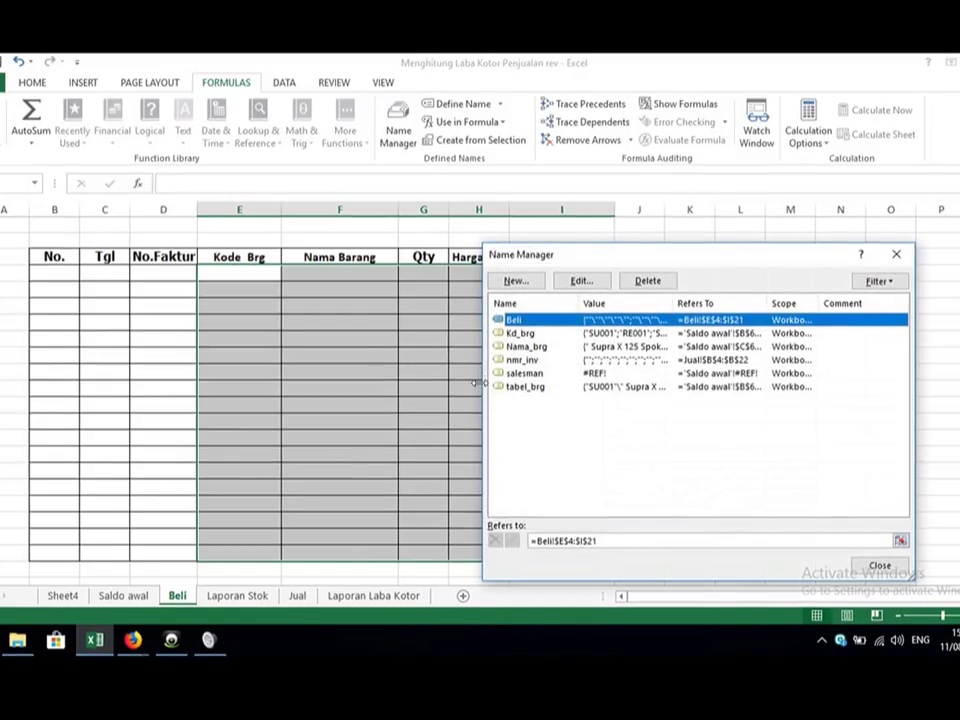
# Step: On the Jual sheet, define the workbook-scope name Jual for the sales table range E4:I21, from Kode Brg through Jumlah Harga
pyautogui.click(896, 254)
pyautogui.click(293, 591)
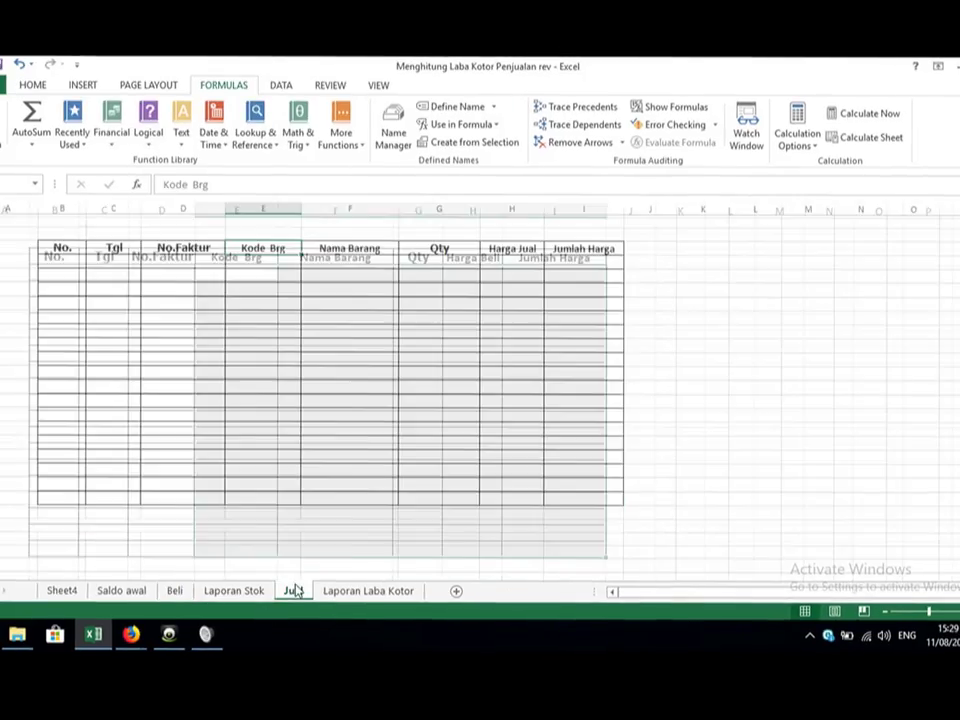
pyautogui.click(393, 128)
pyautogui.click(517, 284)
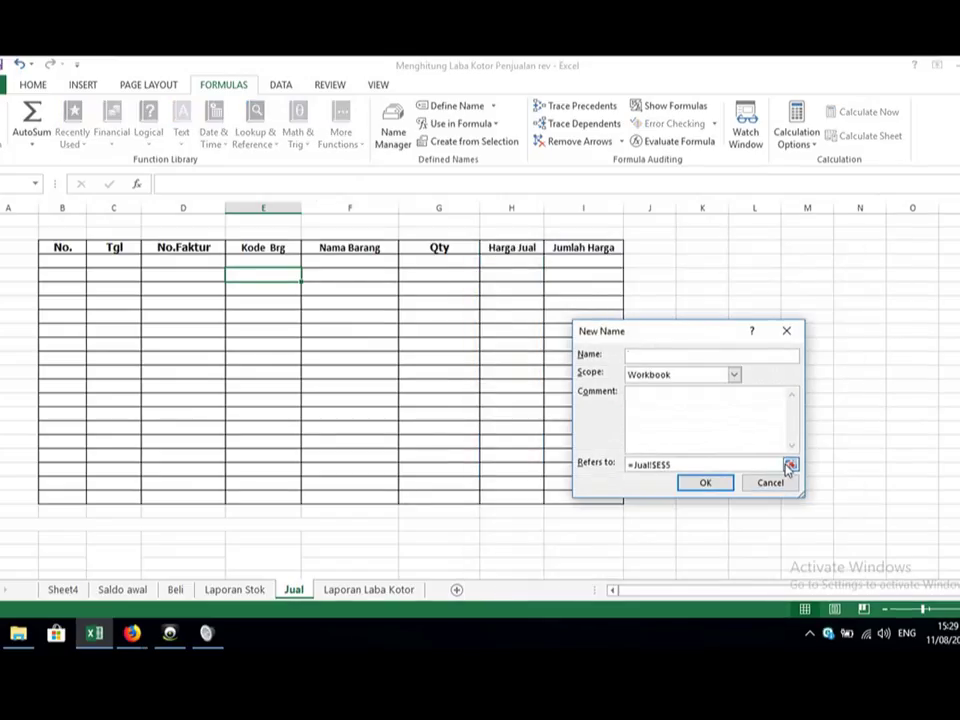
pyautogui.click(790, 465)
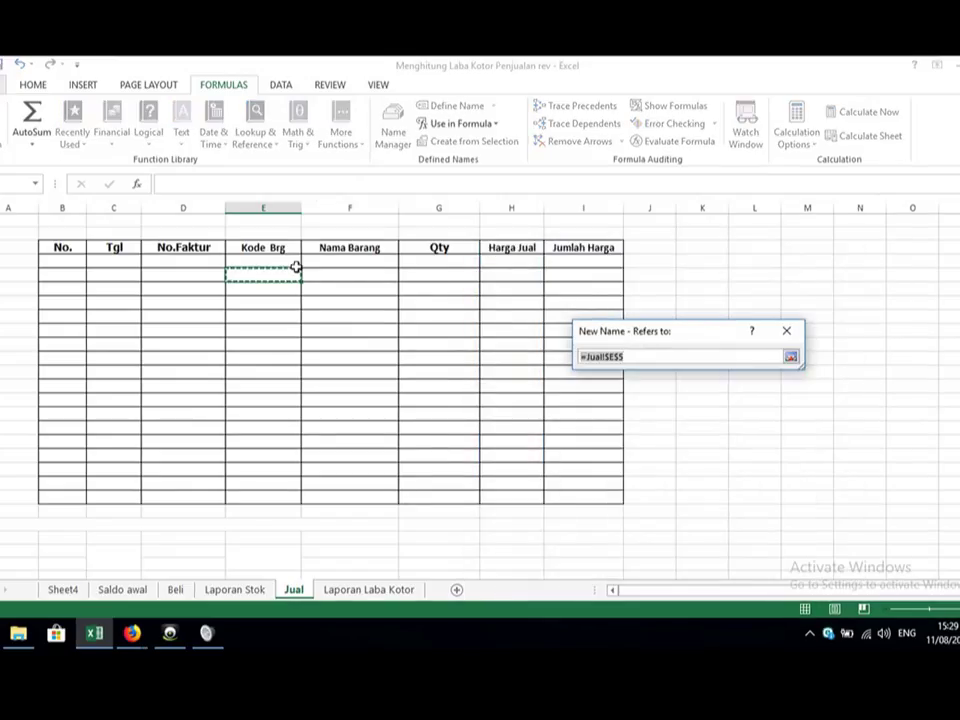
pyautogui.click(250, 260)
pyautogui.moveTo(249, 255); pyautogui.dragTo(589, 497)
pyautogui.click(790, 356)
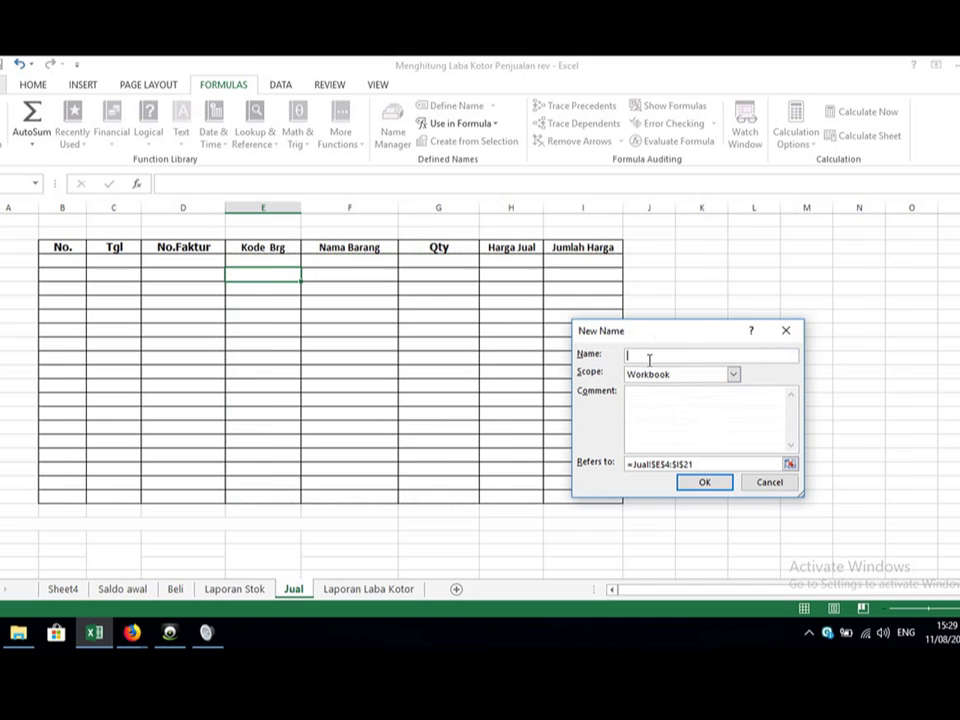
pyautogui.click(661, 361)
pyautogui.write('Jual')
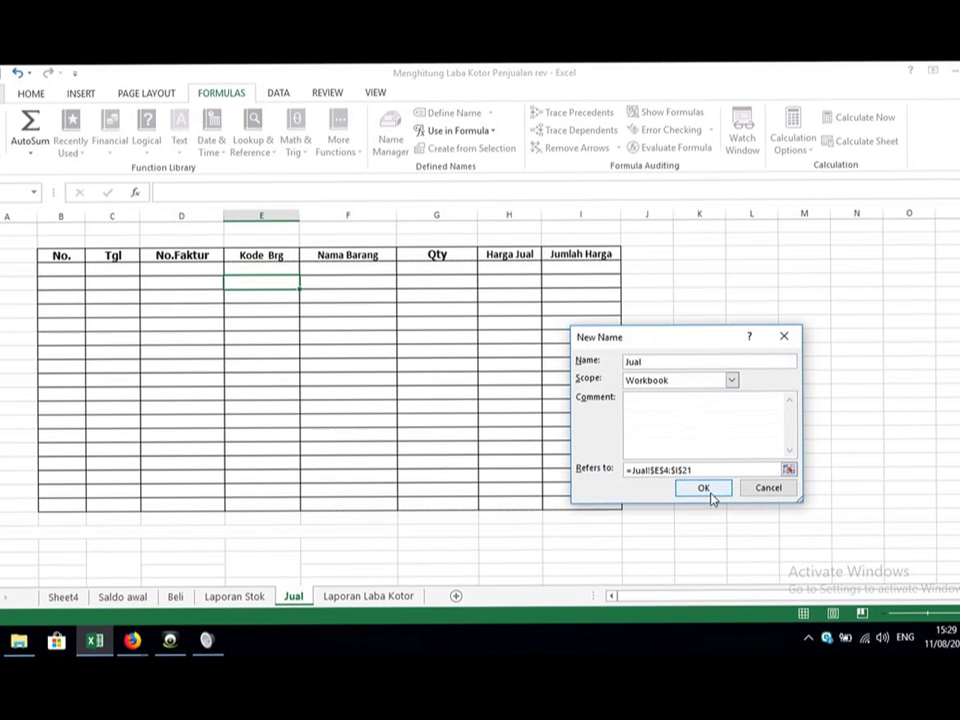
pyautogui.click(706, 488)
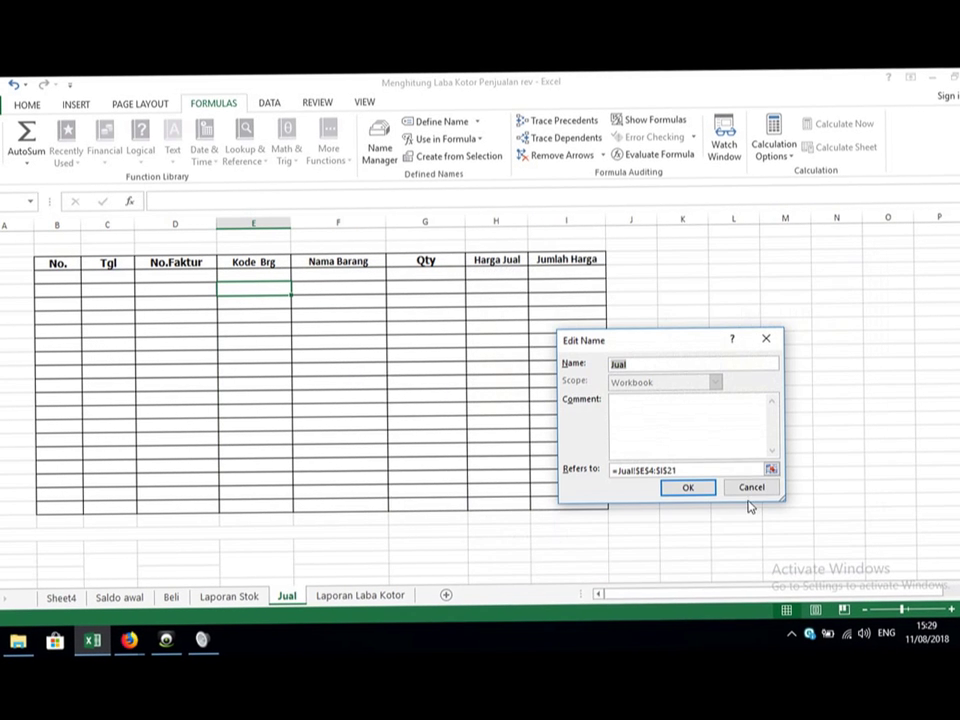
# Step: Edit the name Jual and reselect E4:I21 on the Jual sheet as the range it refers to
pyautogui.click(770, 469)
pyautogui.click(772, 472)
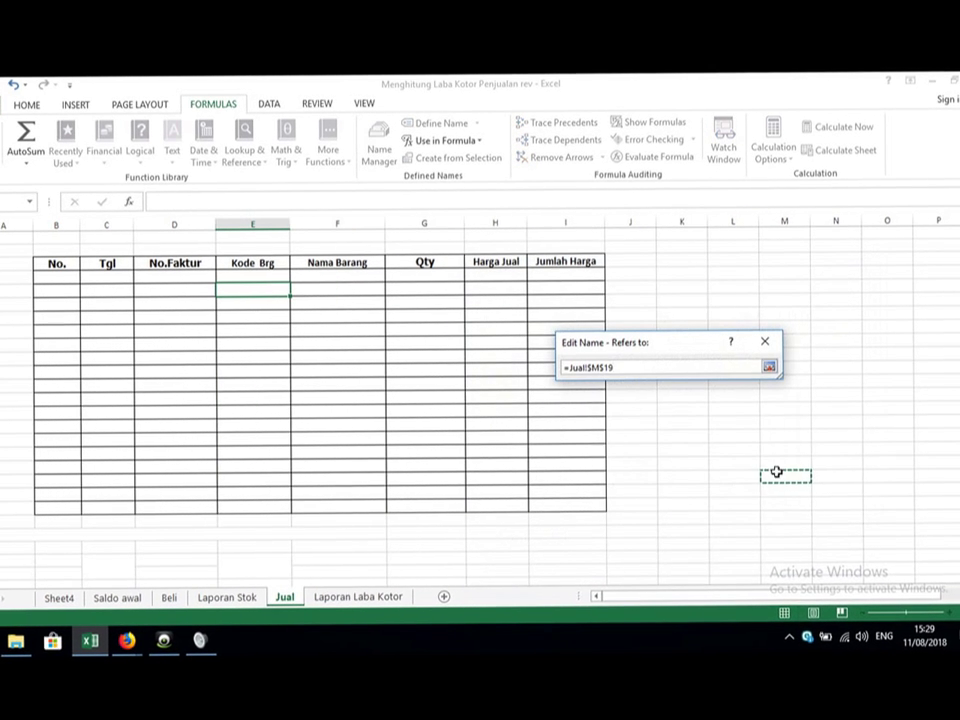
pyautogui.click(769, 367)
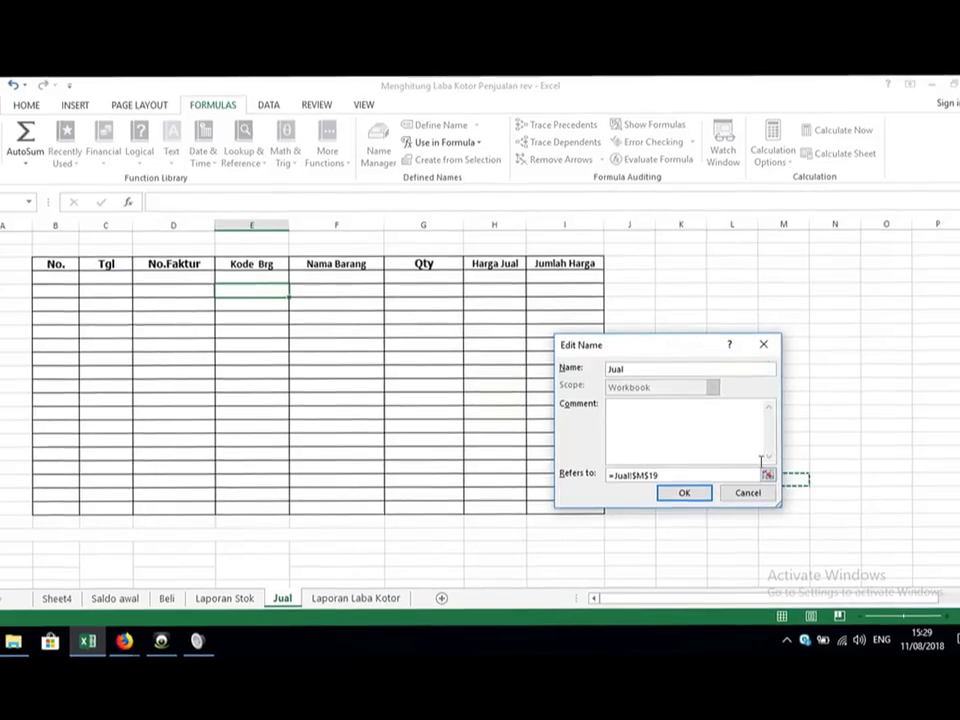
pyautogui.click(767, 474)
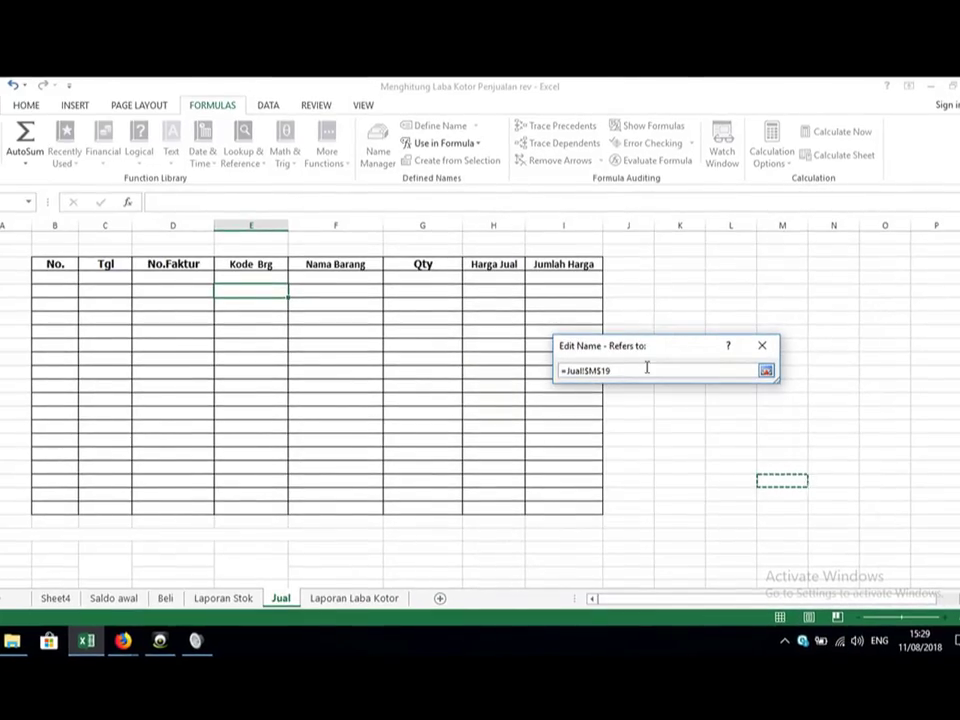
pyautogui.moveTo(624, 368); pyautogui.dragTo(514, 371)
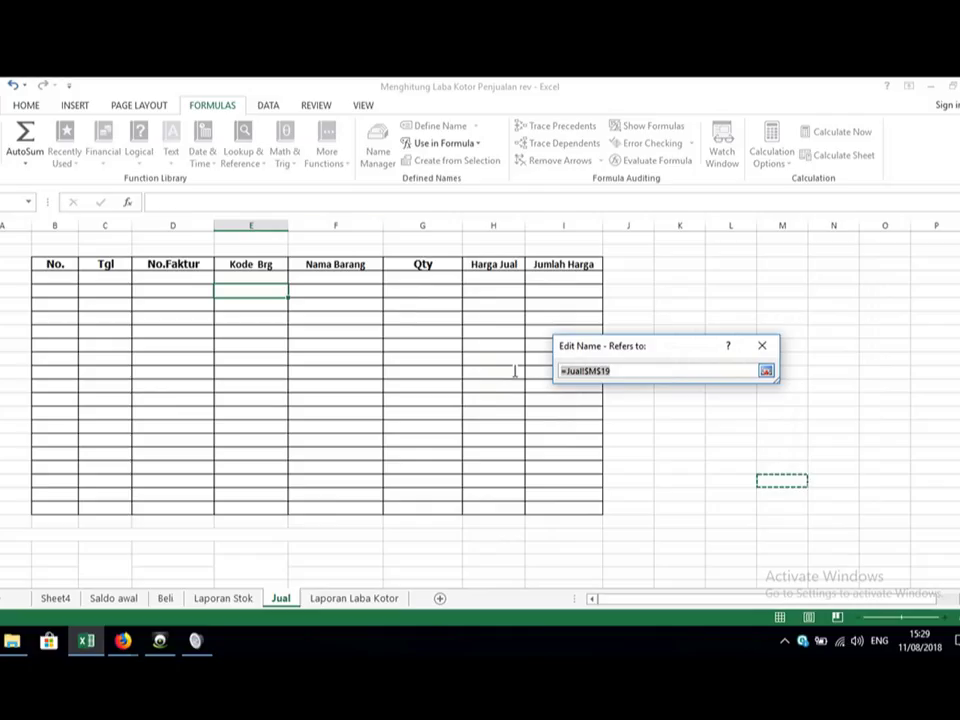
pyautogui.moveTo(264, 279); pyautogui.dragTo(572, 513)
pyautogui.click(772, 375)
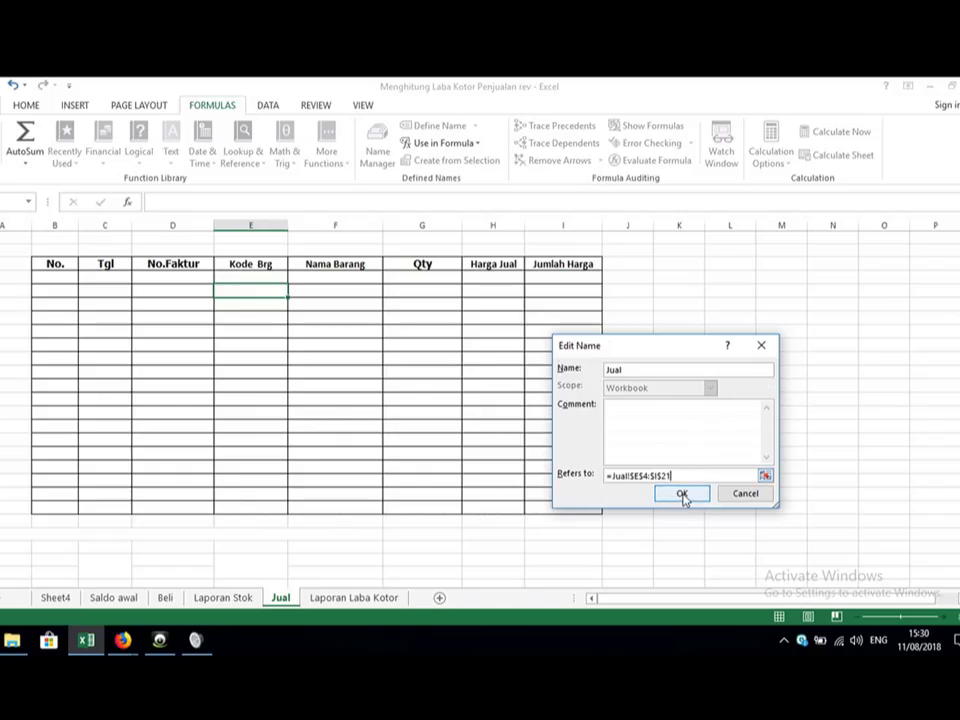
pyautogui.click(683, 497)
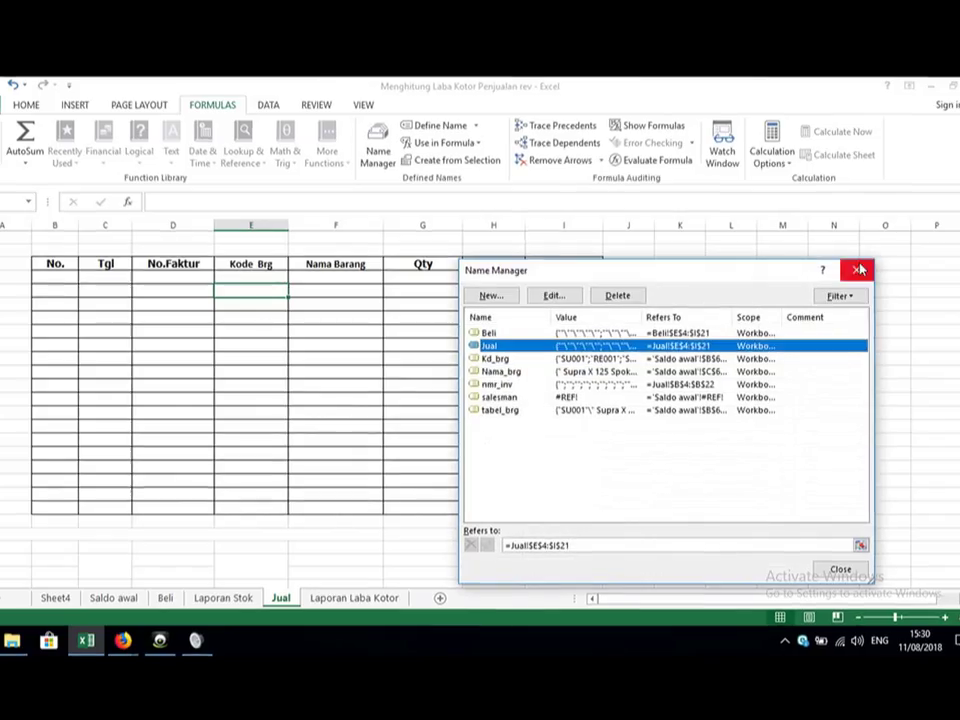
# Step: Close the Name Manager and move the Laporan Stok sheet between the Jual and Laporan Laba Kotor sheets
pyautogui.click(855, 269)
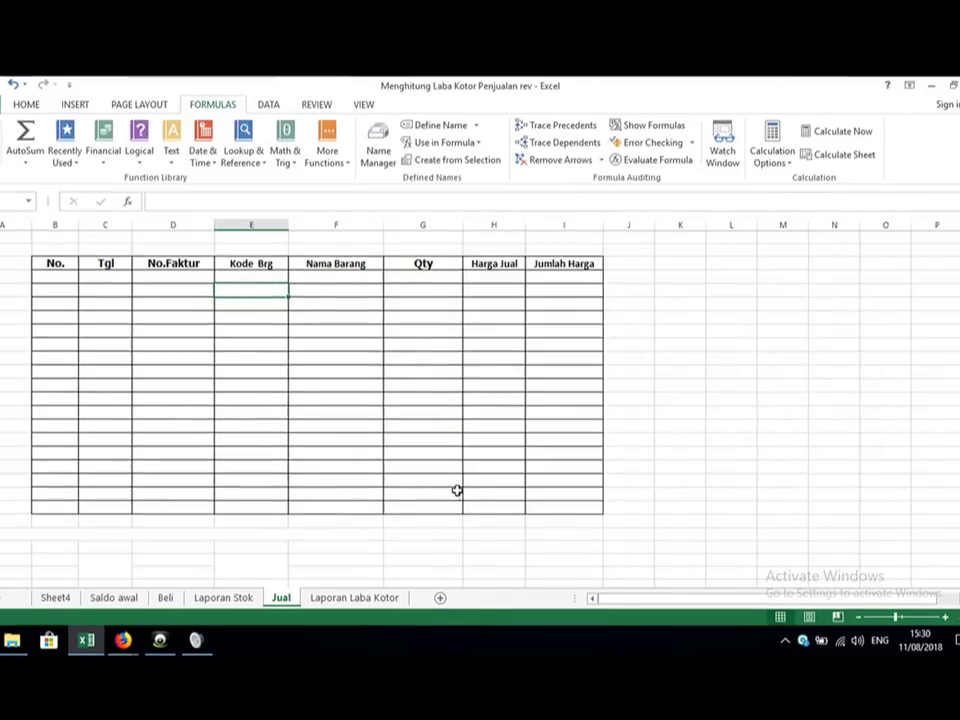
pyautogui.click(216, 597)
pyautogui.moveTo(301, 597); pyautogui.dragTo(310, 597)
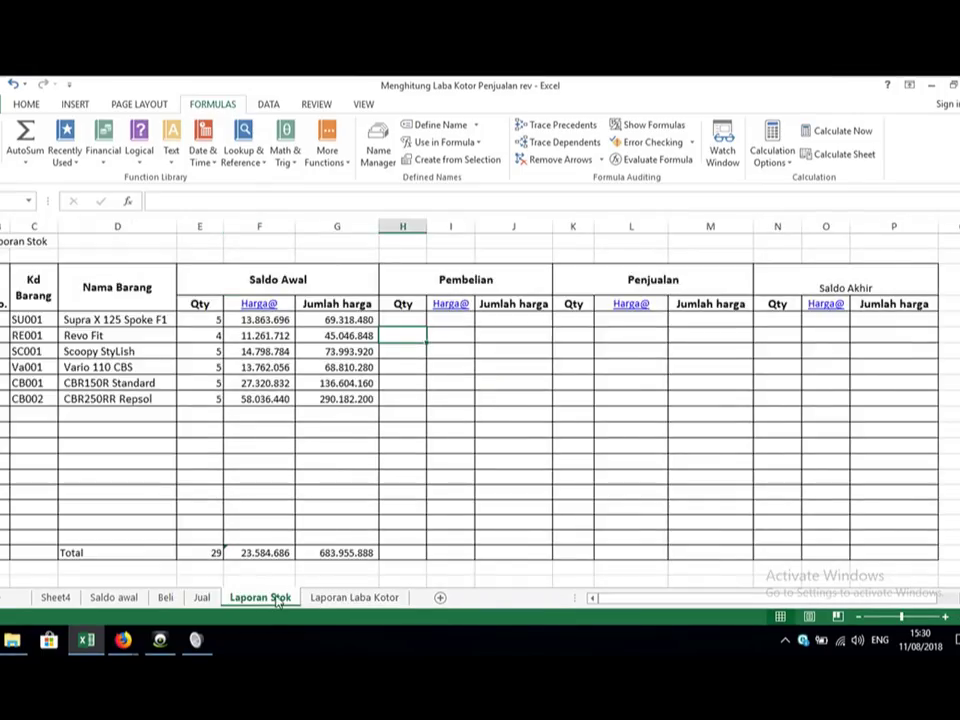
pyautogui.click(408, 320)
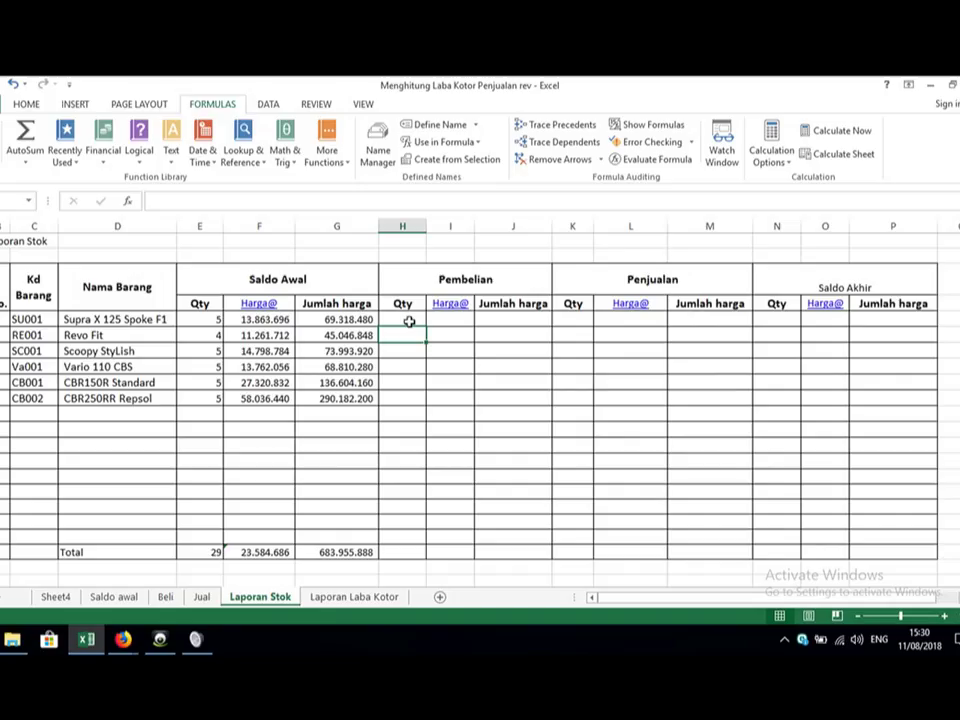
pyautogui.rightClick(409, 321)
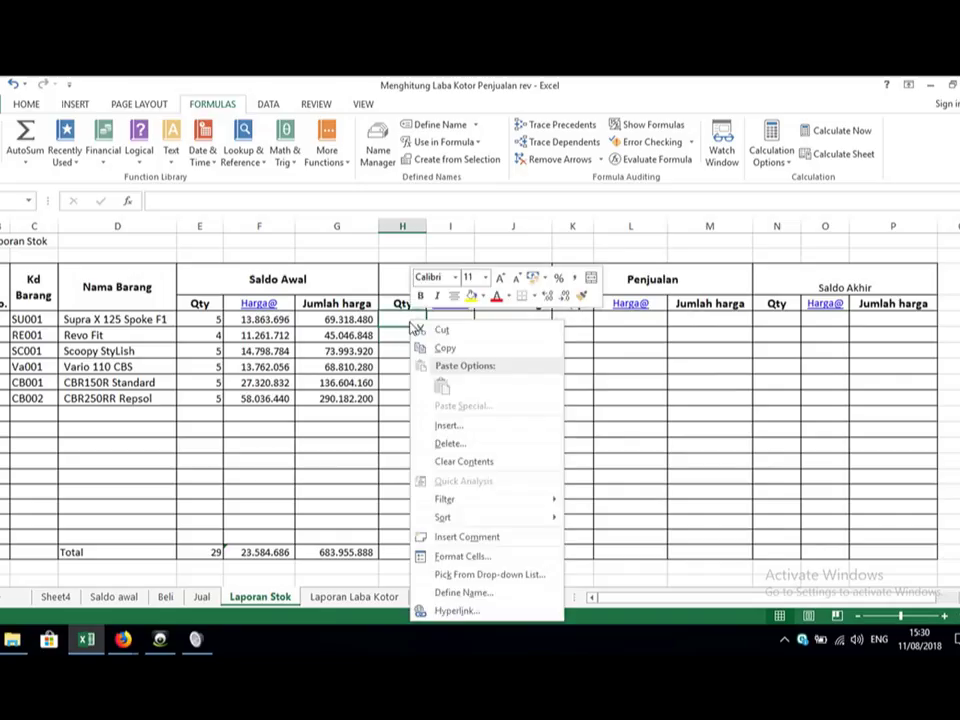
pyautogui.press('Escape')
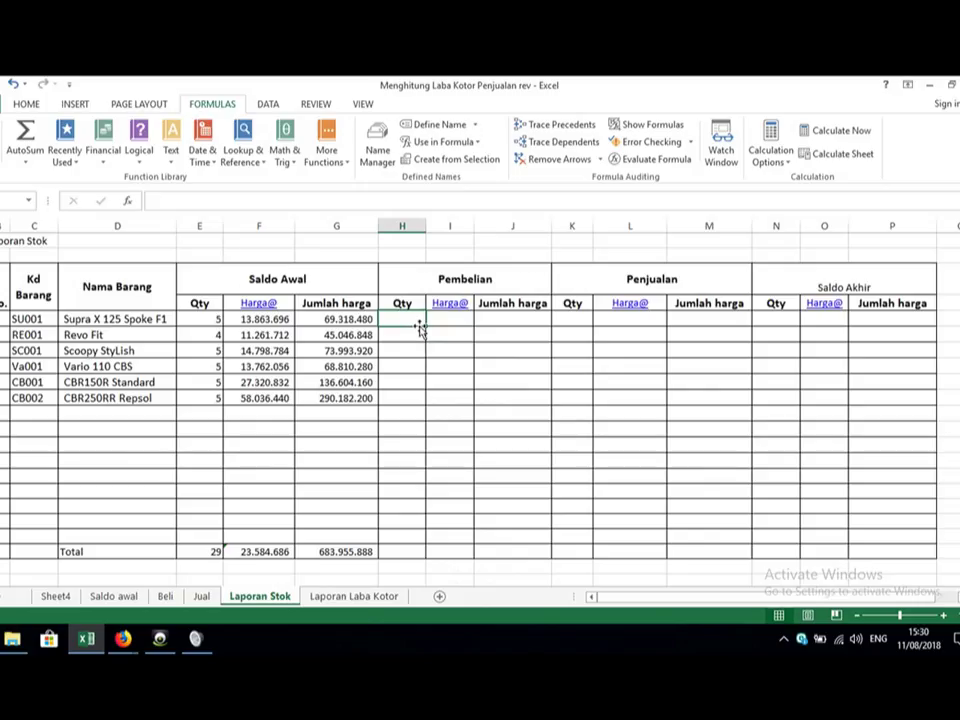
pyautogui.write('=vlookup')
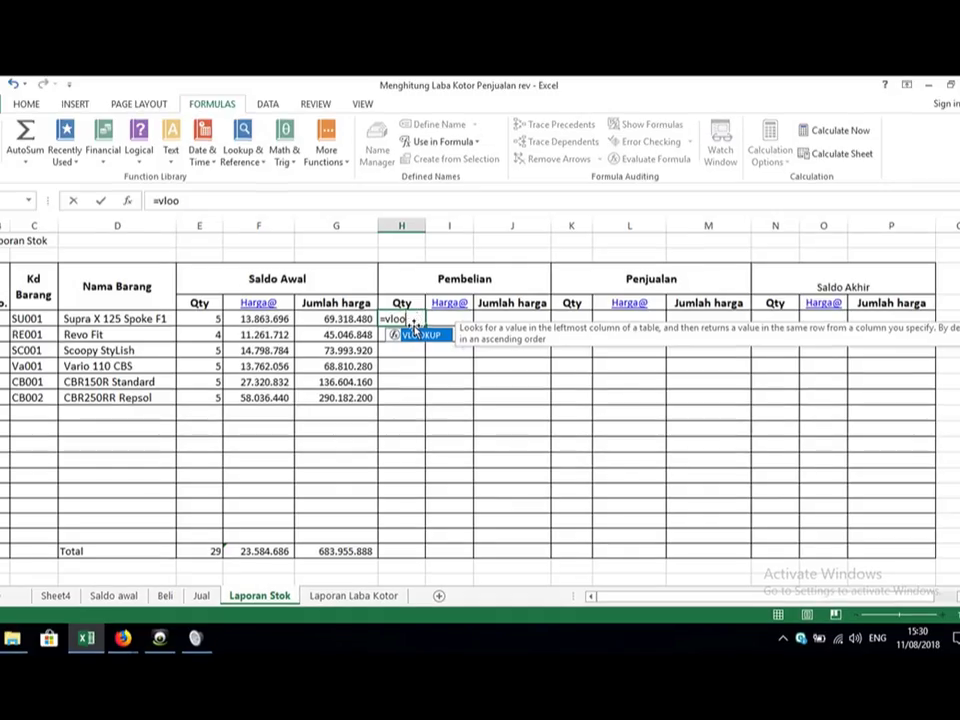
pyautogui.press('BackSpace')
pyautogui.press('BackSpace')
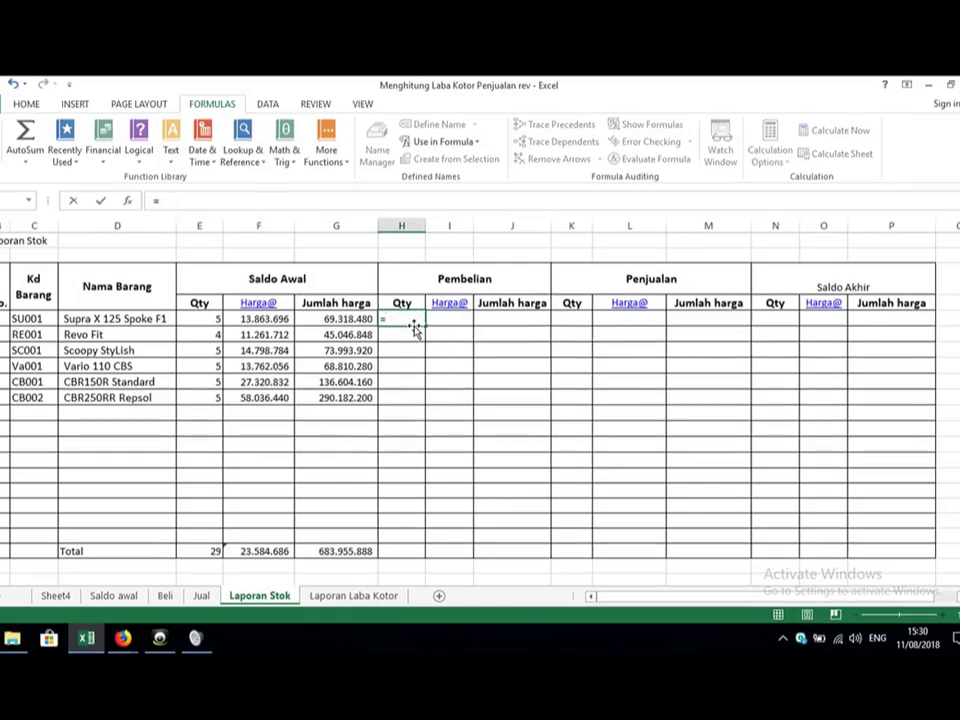
pyautogui.press('BackSpace')
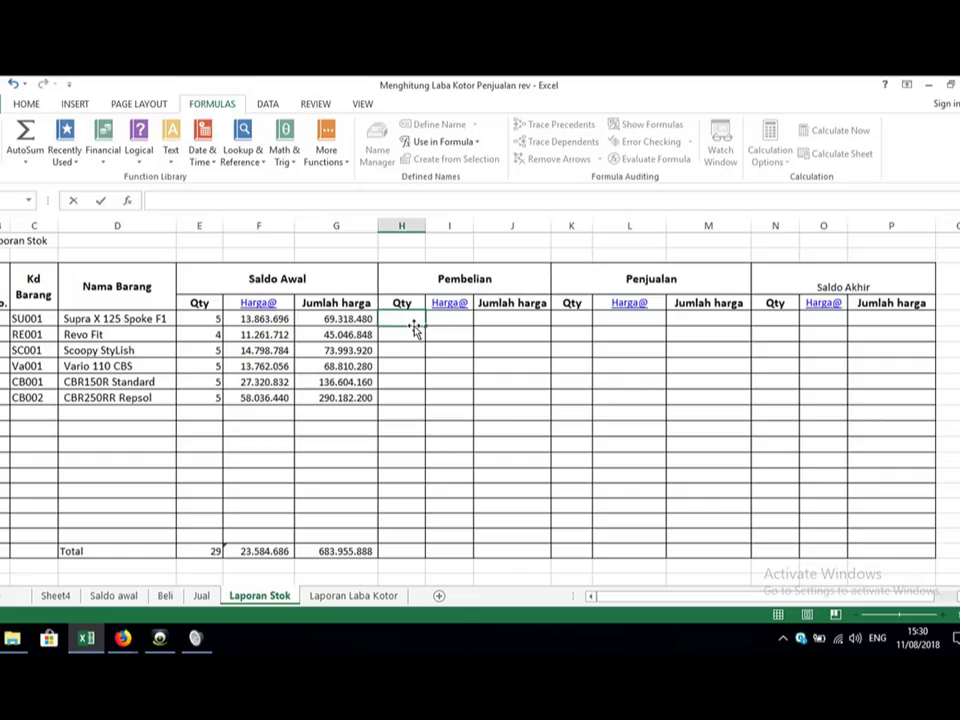
pyautogui.press('Left')
pyautogui.press('Right')
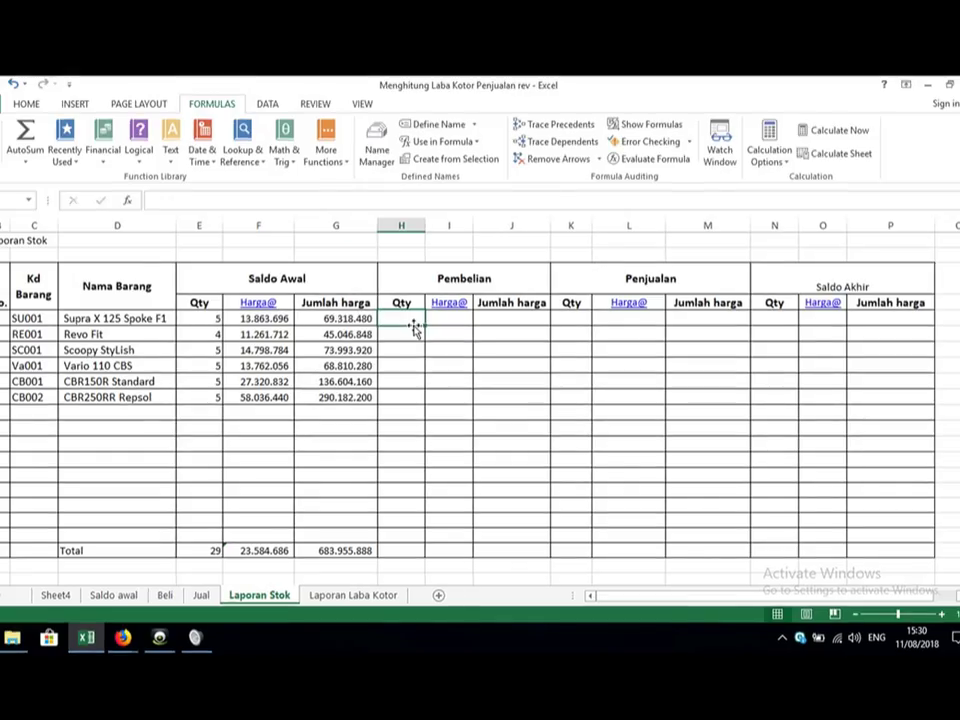
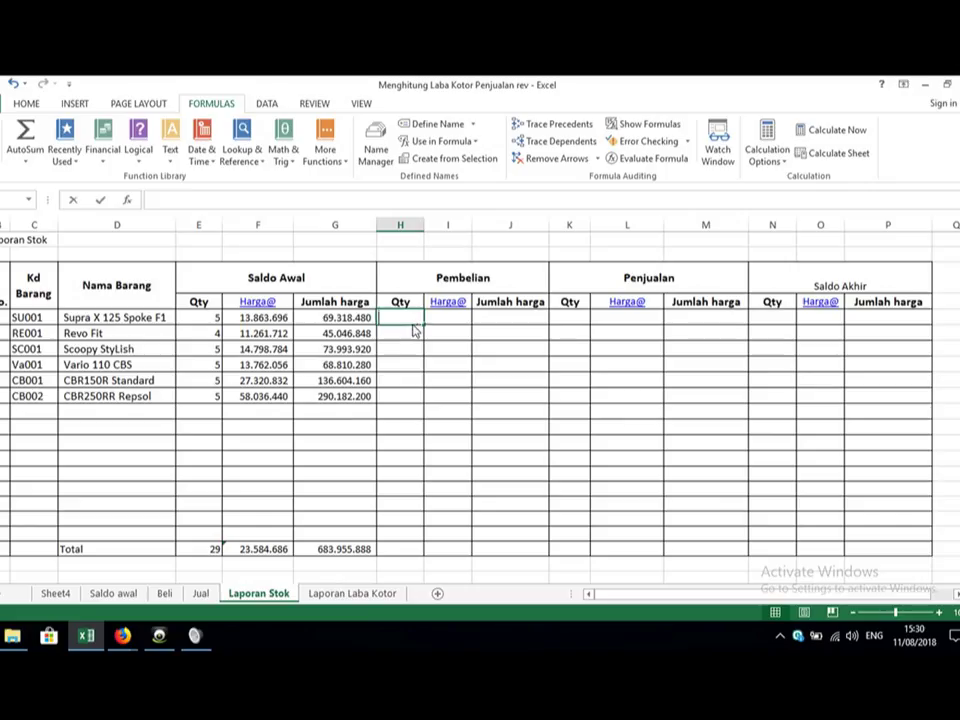
# Step: In Pembelian Qty cell H5 of Laporan Stok, start a SUMIF formula with the absolute range Beli!$G$4:$G$21 as its first argument
pyautogui.write('=sum')
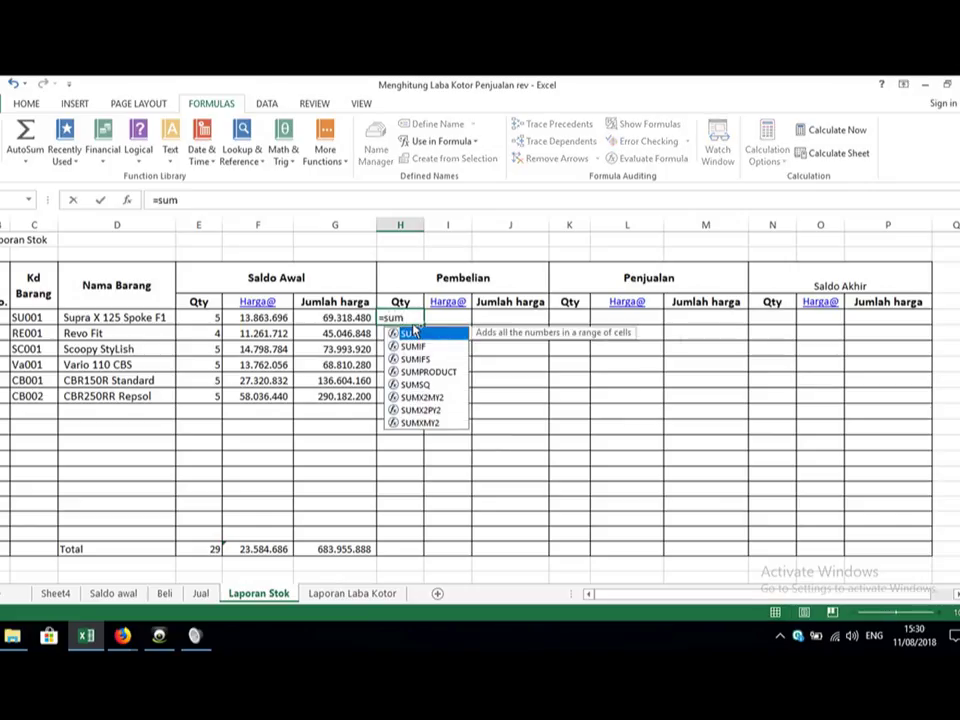
pyautogui.write('if(')
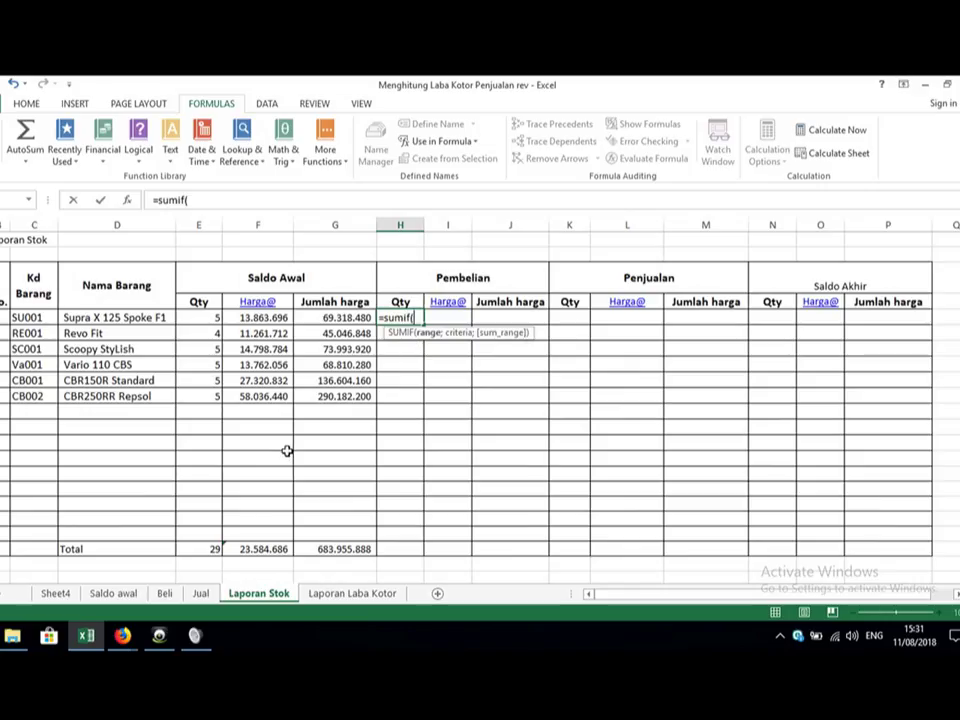
pyautogui.click(165, 594)
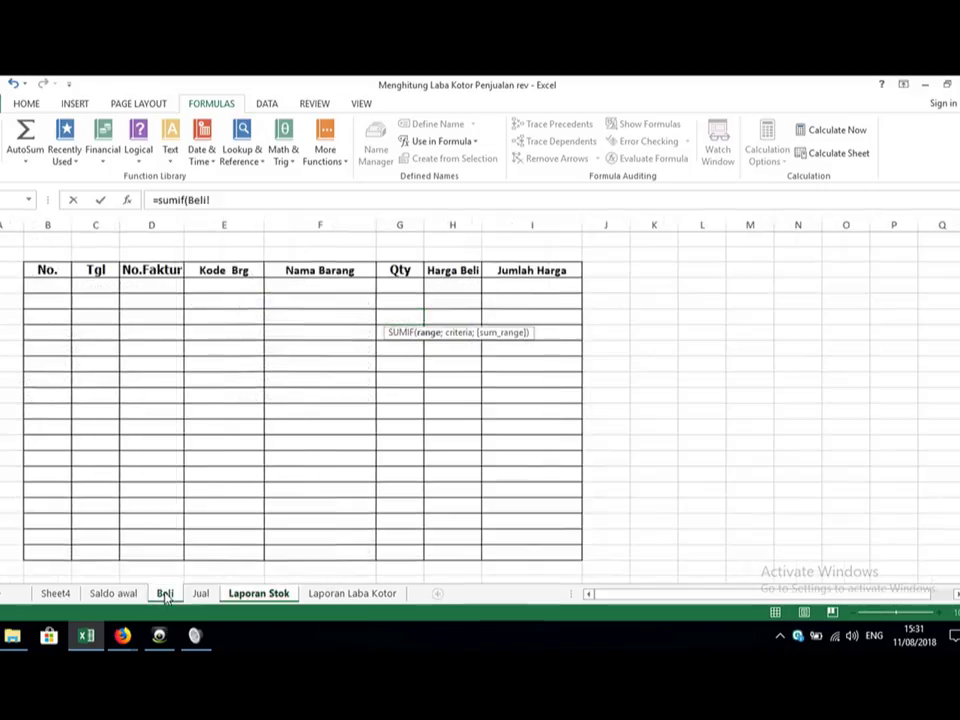
pyautogui.moveTo(401, 285); pyautogui.dragTo(399, 548)
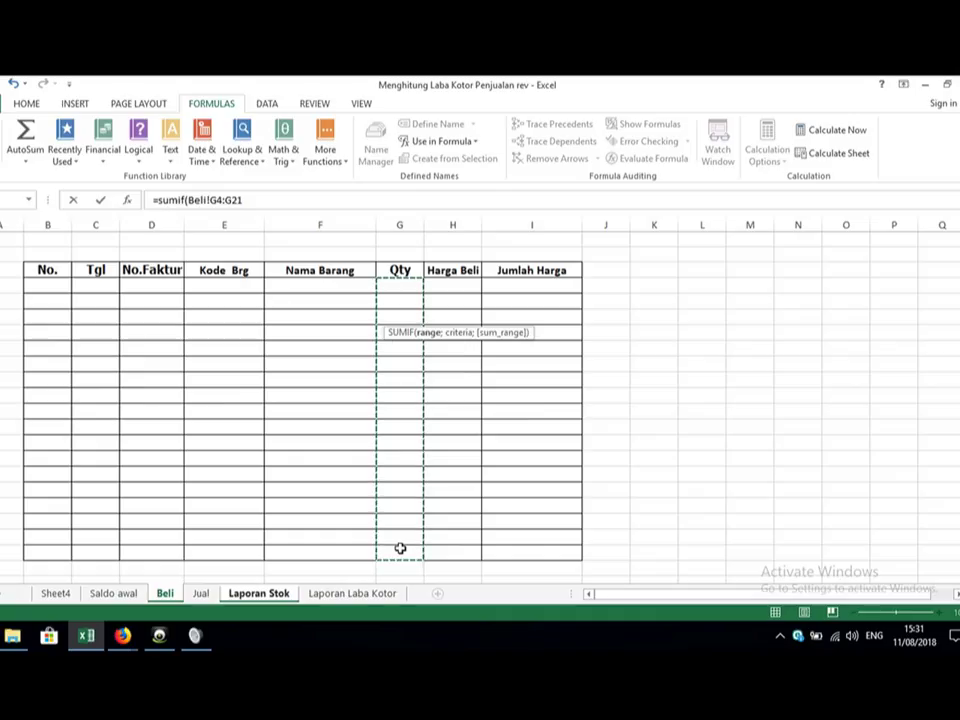
pyautogui.press('F4')
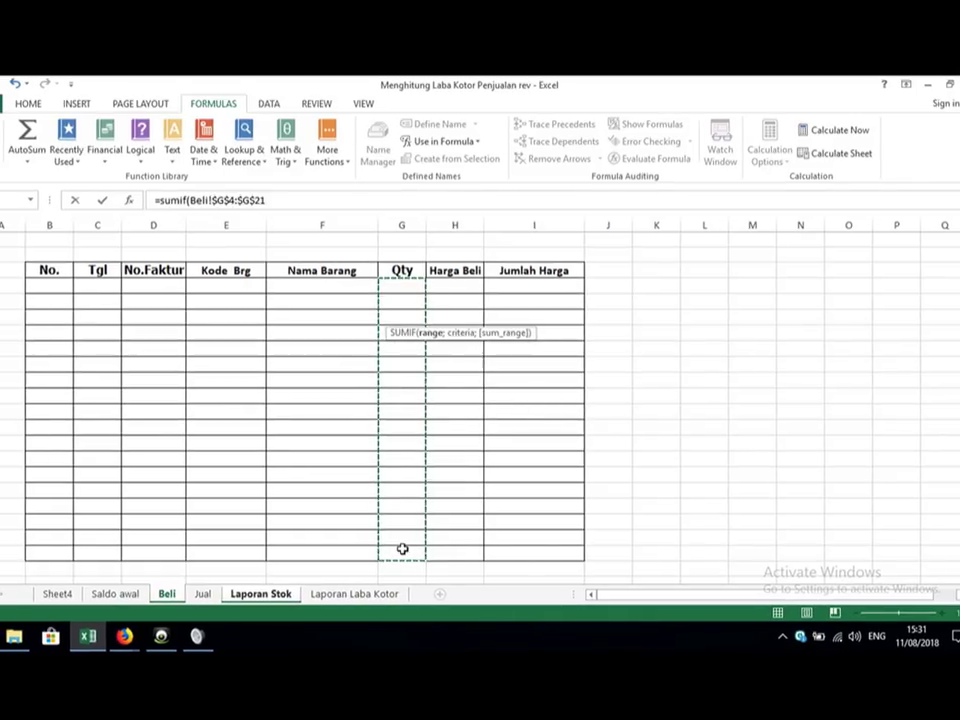
pyautogui.write(';')
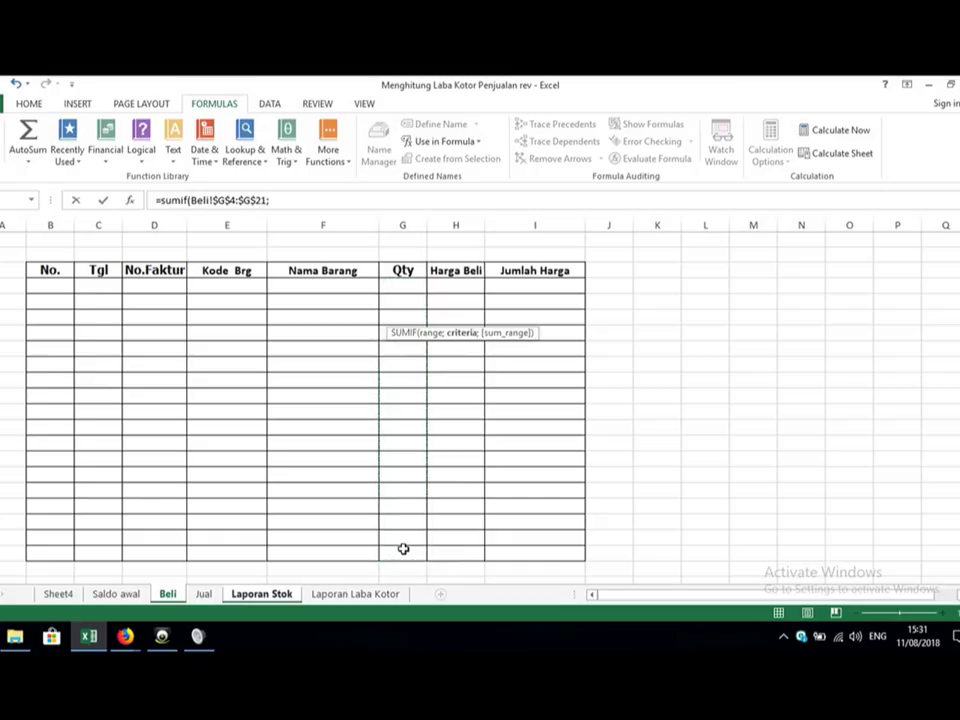
# Step: Add item code cell C5 of Laporan Stok as the SUMIF criterion and Qty cells Beli!G4:G21 as the sum range
pyautogui.click(265, 595)
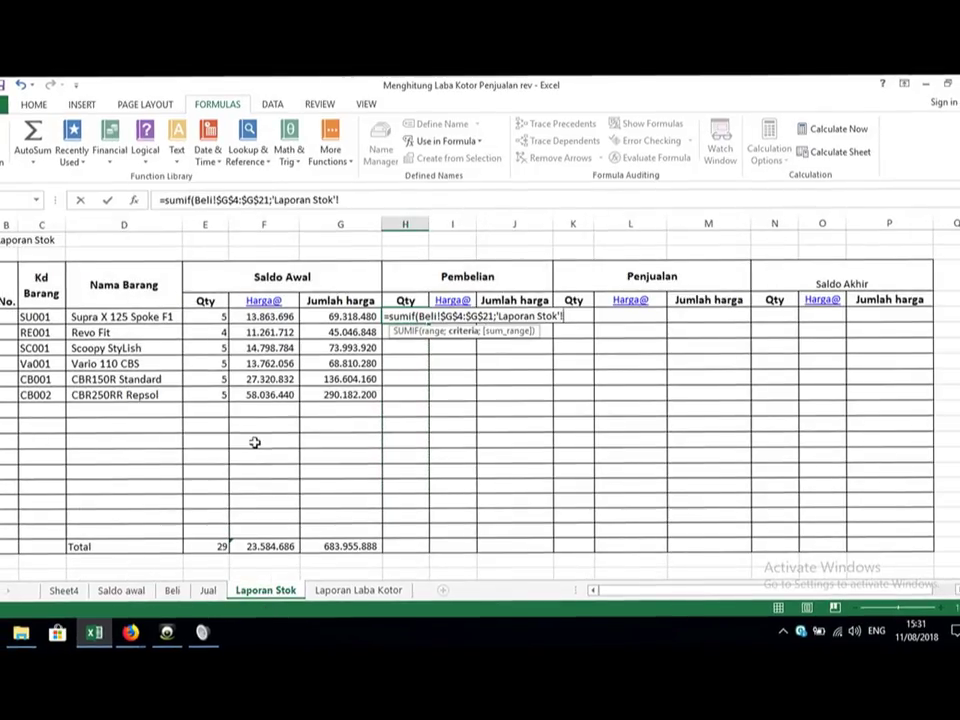
pyautogui.click(42, 316)
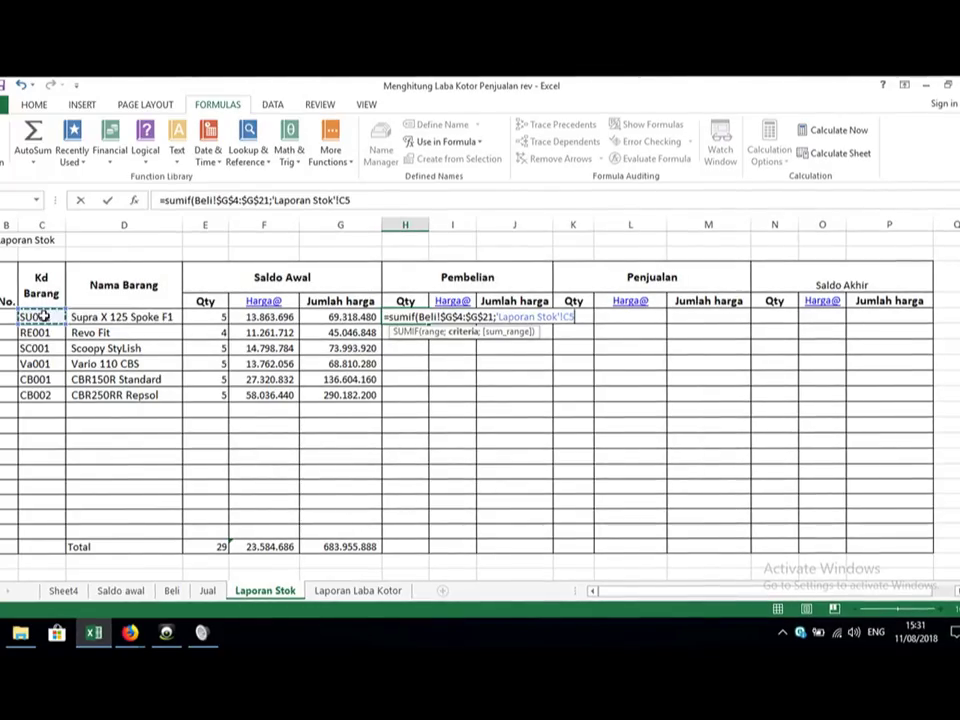
pyautogui.write(';')
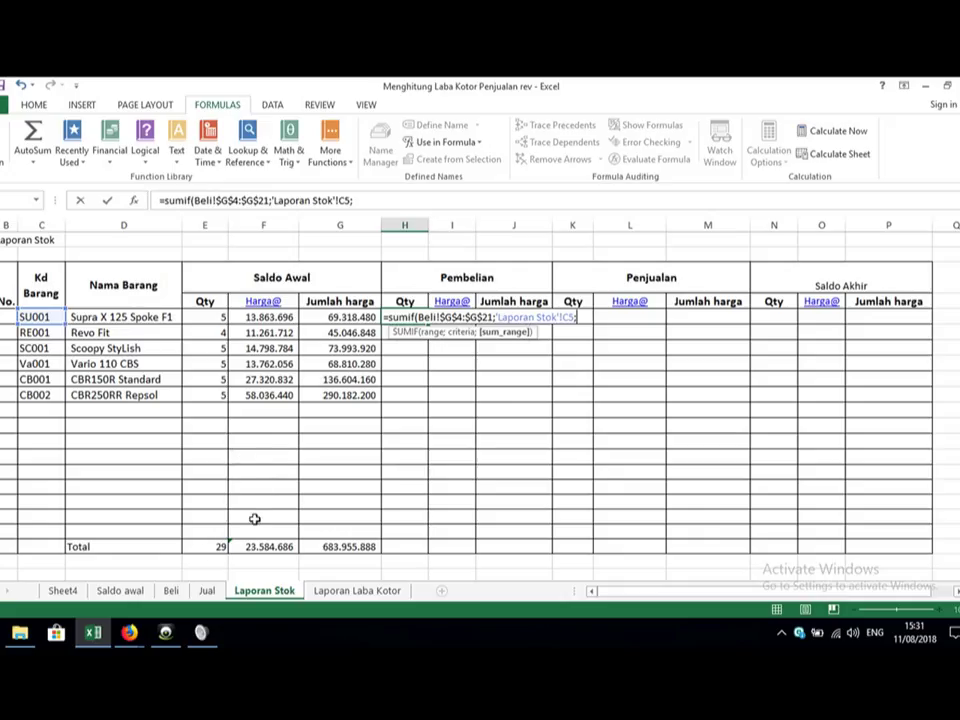
pyautogui.click(172, 591)
pyautogui.click(530, 272)
pyautogui.moveTo(530, 272); pyautogui.dragTo(958, 385)
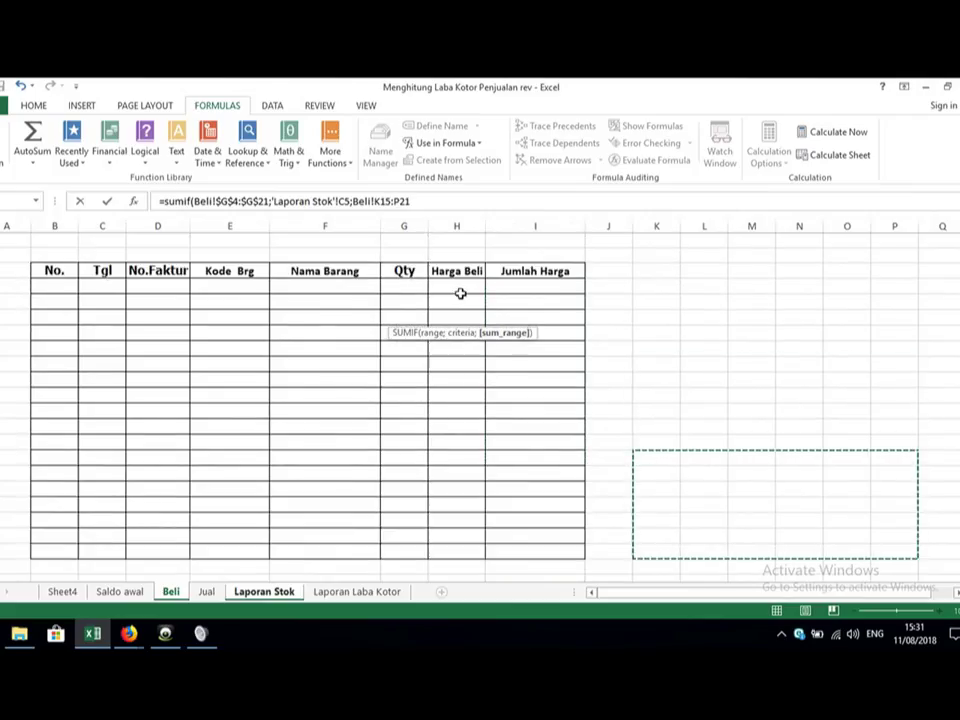
pyautogui.moveTo(405, 287); pyautogui.dragTo(401, 556)
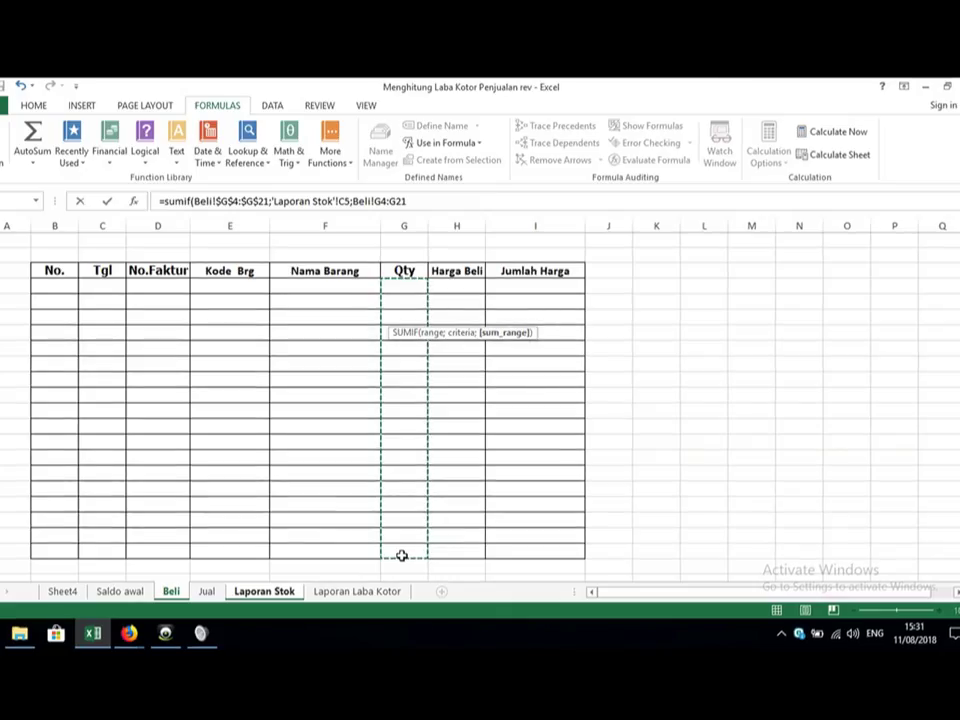
# Step: Change the first SUMIF argument to the Kode Brg range Beli!$E$4:$E$21
pyautogui.click(230, 201)
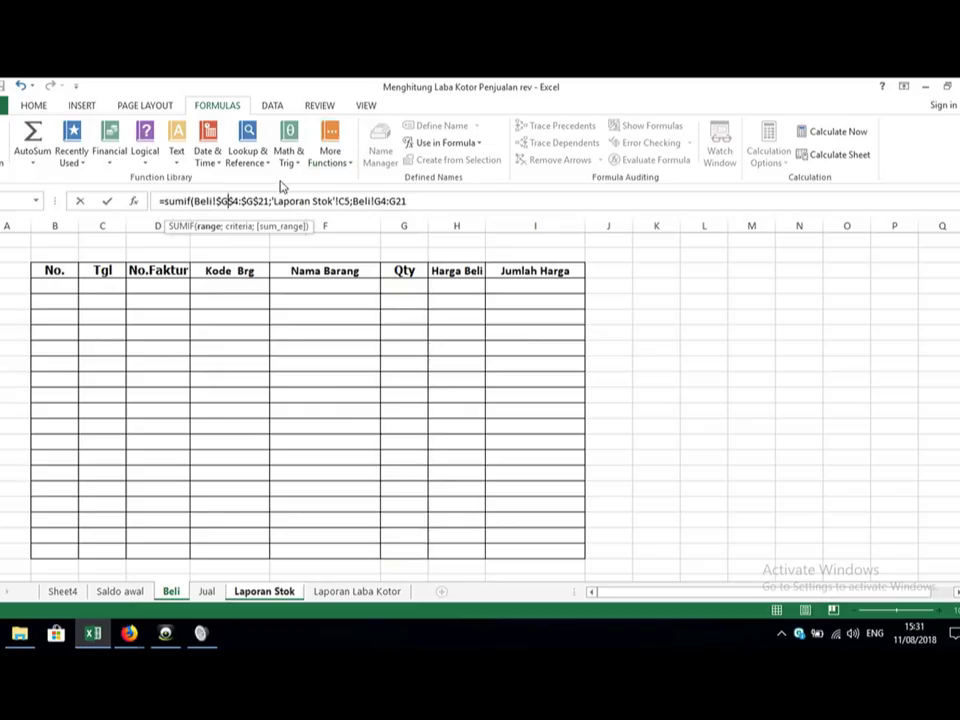
pyautogui.press('BackSpace')
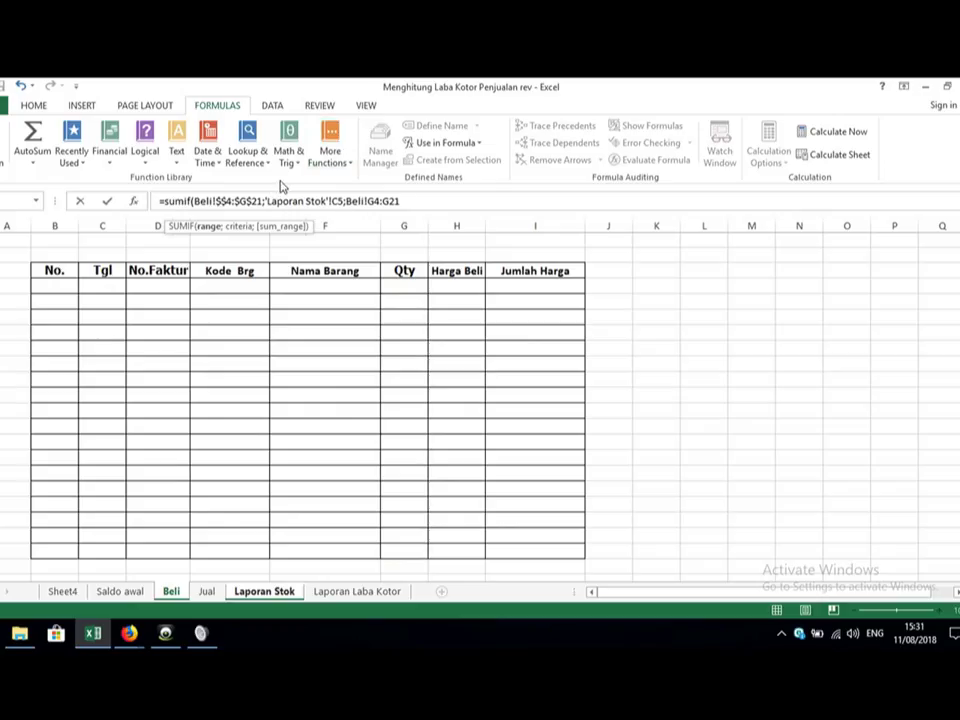
pyautogui.write('e')
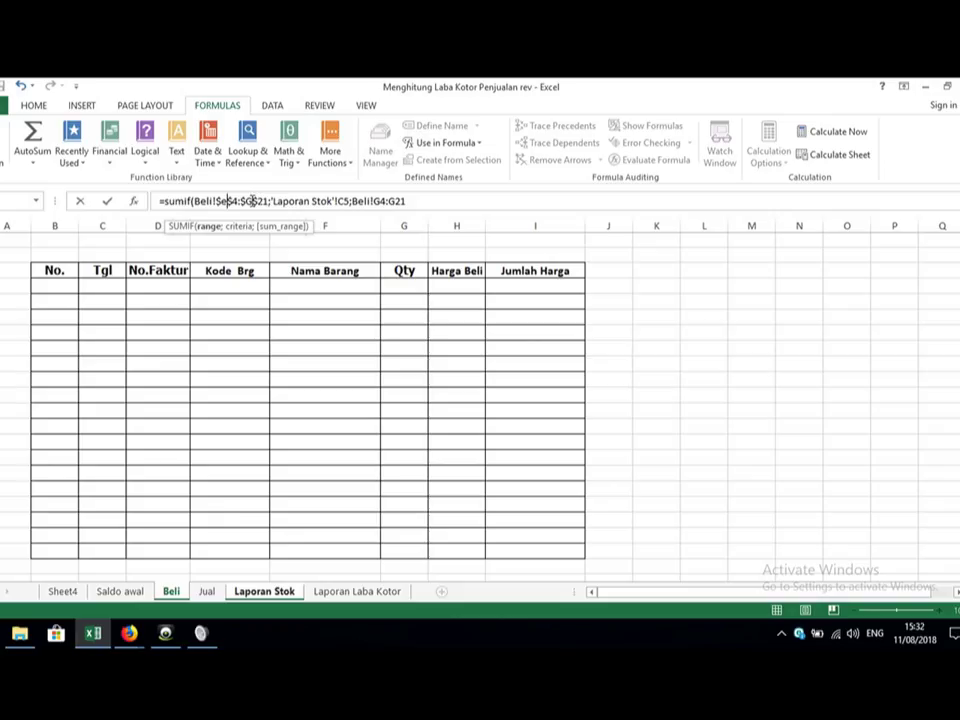
pyautogui.press('BackSpace')
pyautogui.write('e')
# Step: Replace the sum range with absolute Beli!$G$4:$G$21, enter the formula, and fill it from H5 down to H7
pyautogui.click(418, 198)
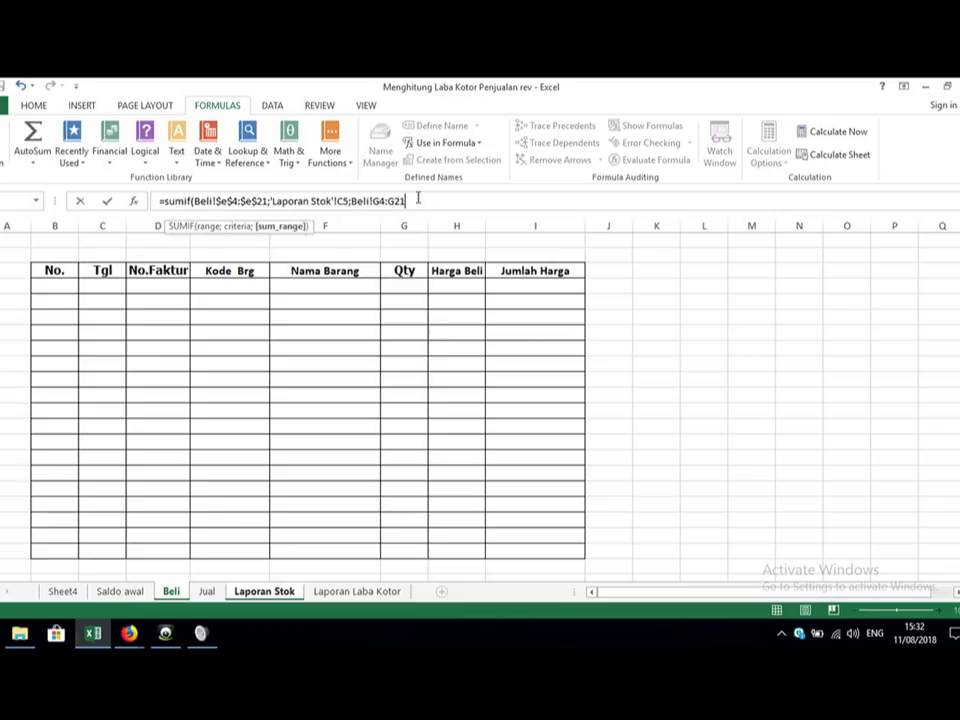
pyautogui.moveTo(352, 202); pyautogui.dragTo(448, 197)
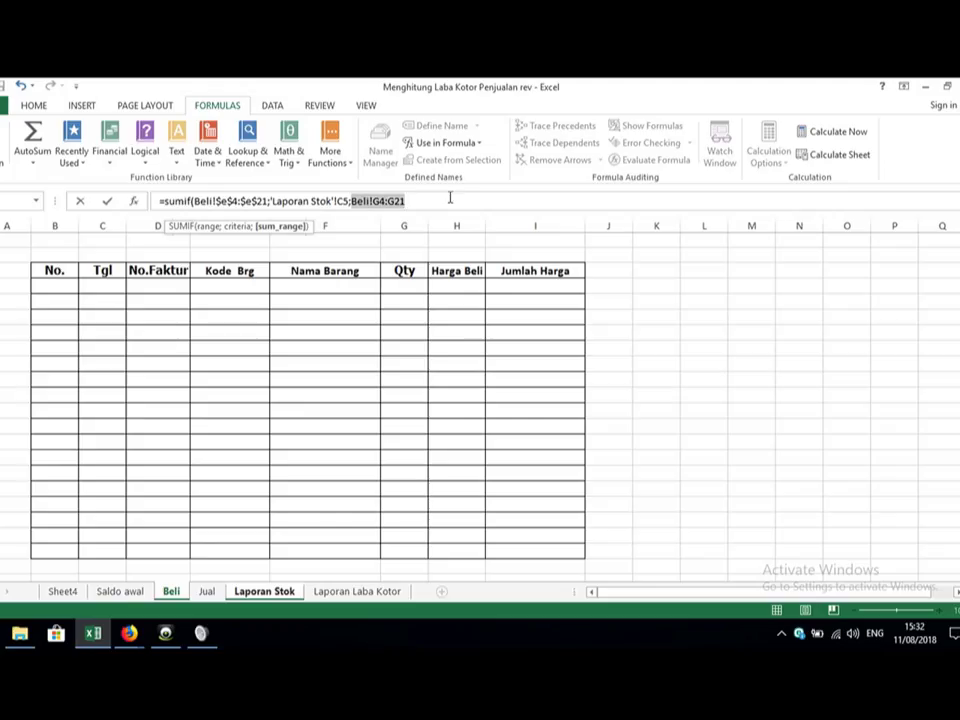
pyautogui.moveTo(407, 287); pyautogui.dragTo(407, 551)
pyautogui.press('F4')
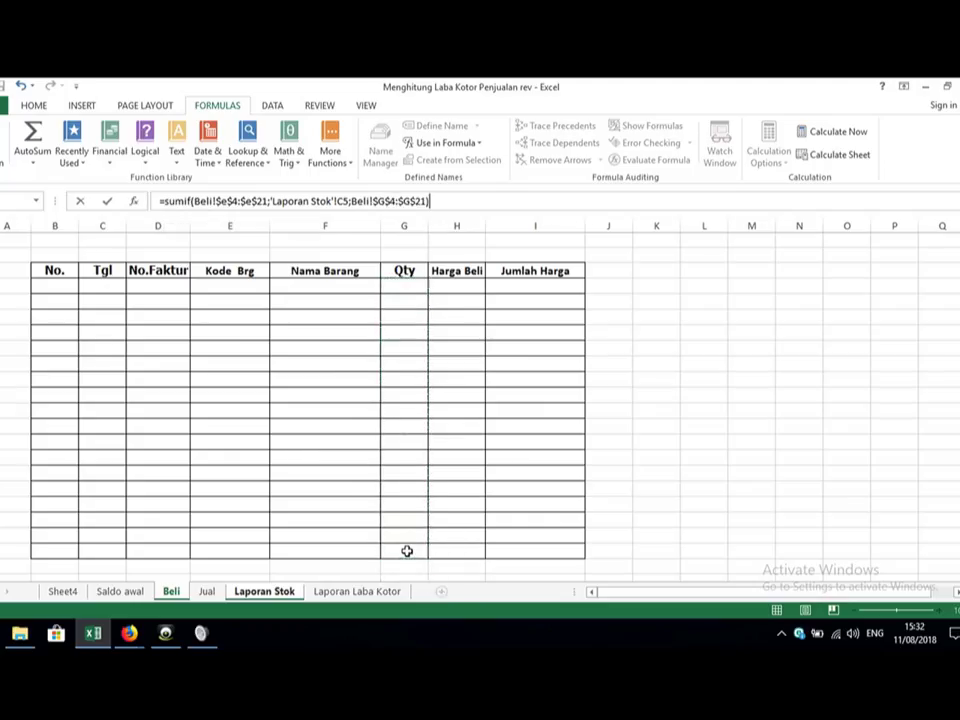
pyautogui.press('Return')
pyautogui.click(413, 318)
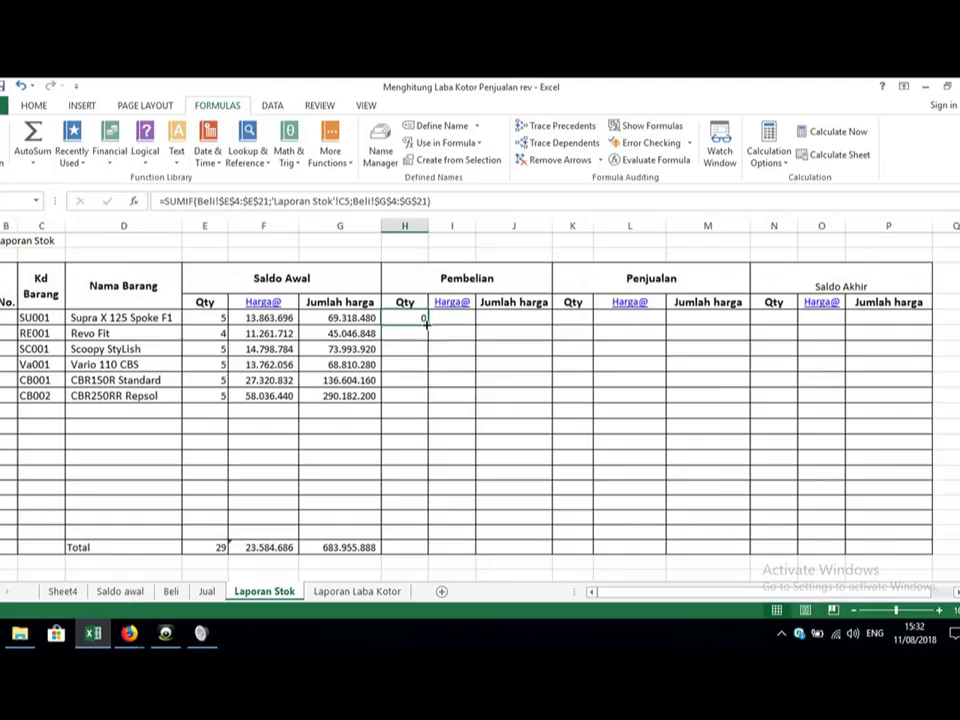
pyautogui.moveTo(424, 341); pyautogui.dragTo(425, 352)
# Step: In Pembelian Jumlah harga cell J5, start a SUMIF formula with the absolute Kode Brg range Beli!$E$4:$E$21 as its first argument
pyautogui.click(414, 316)
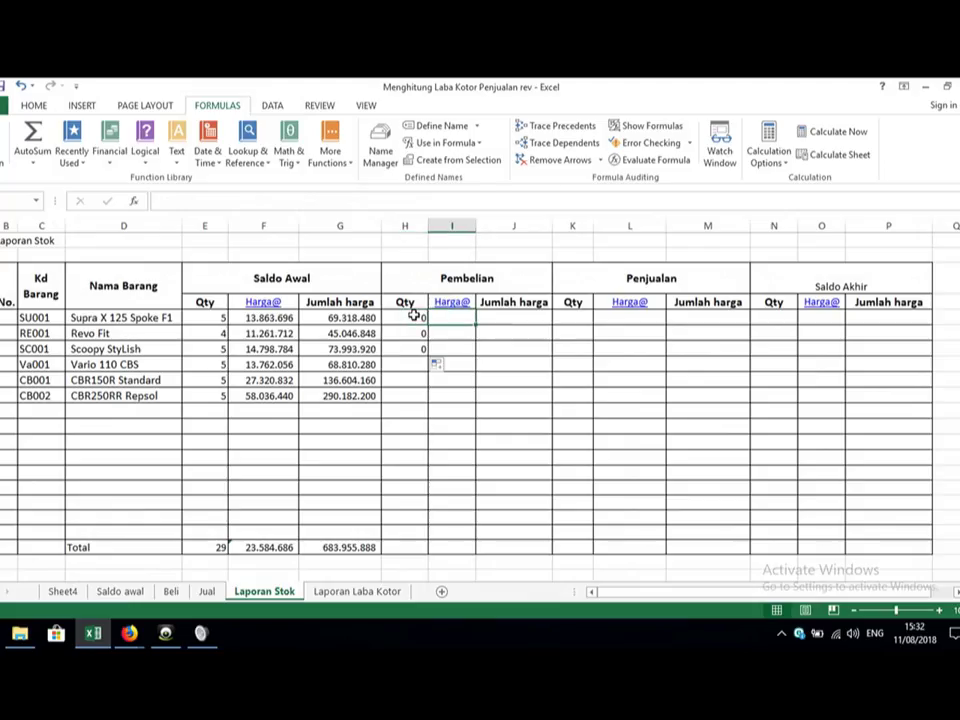
pyautogui.press('Right')
pyautogui.press('Right')
pyautogui.write('=')
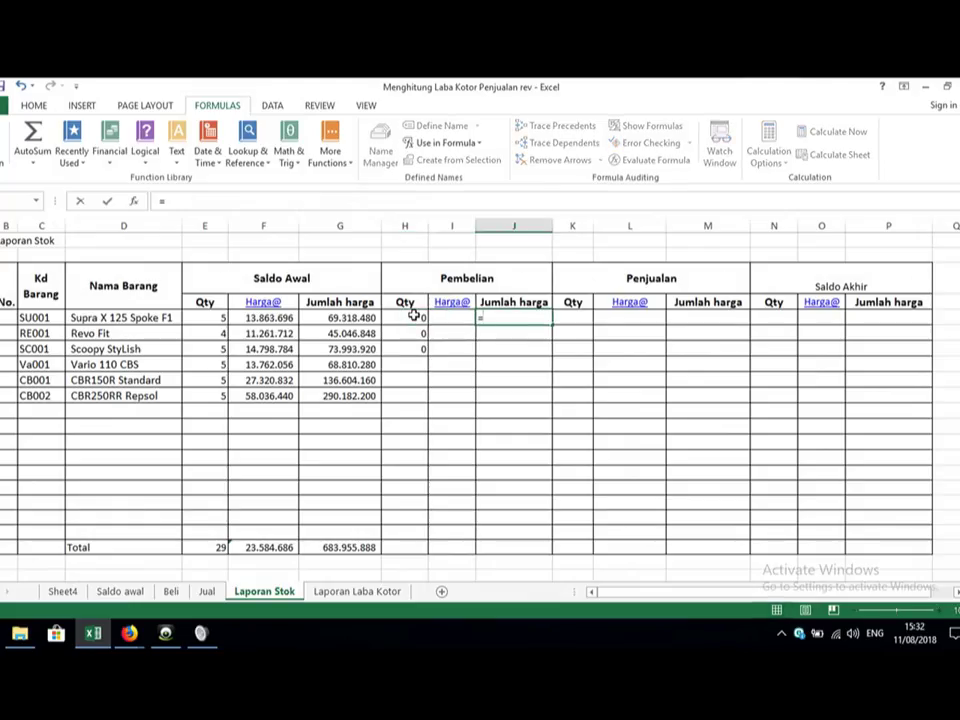
pyautogui.write('sumifs')
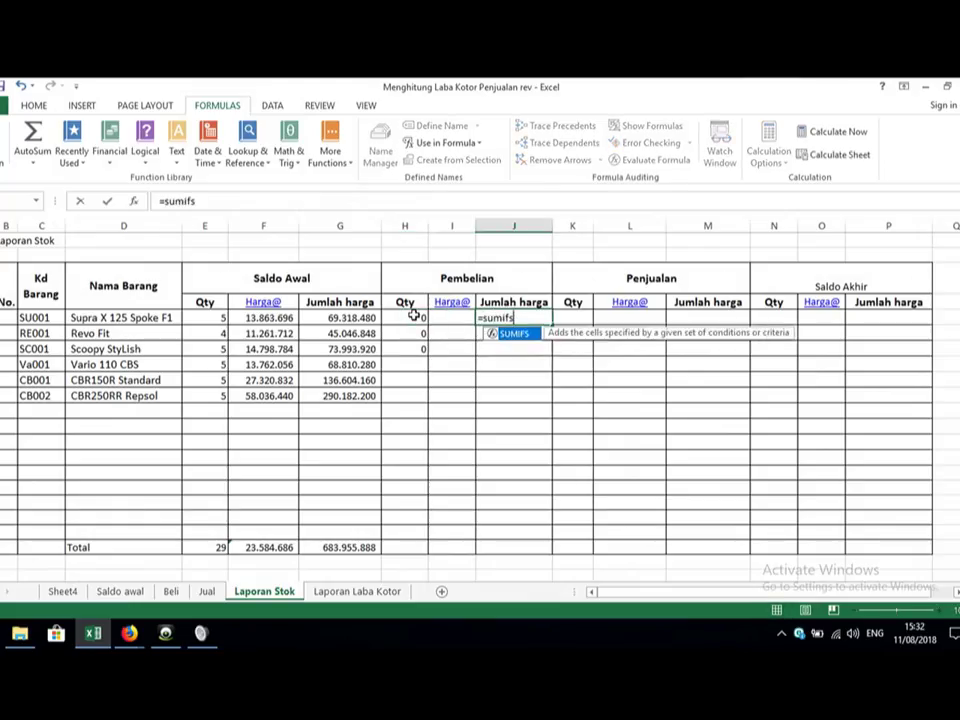
pyautogui.press('BackSpace')
pyautogui.write('(')
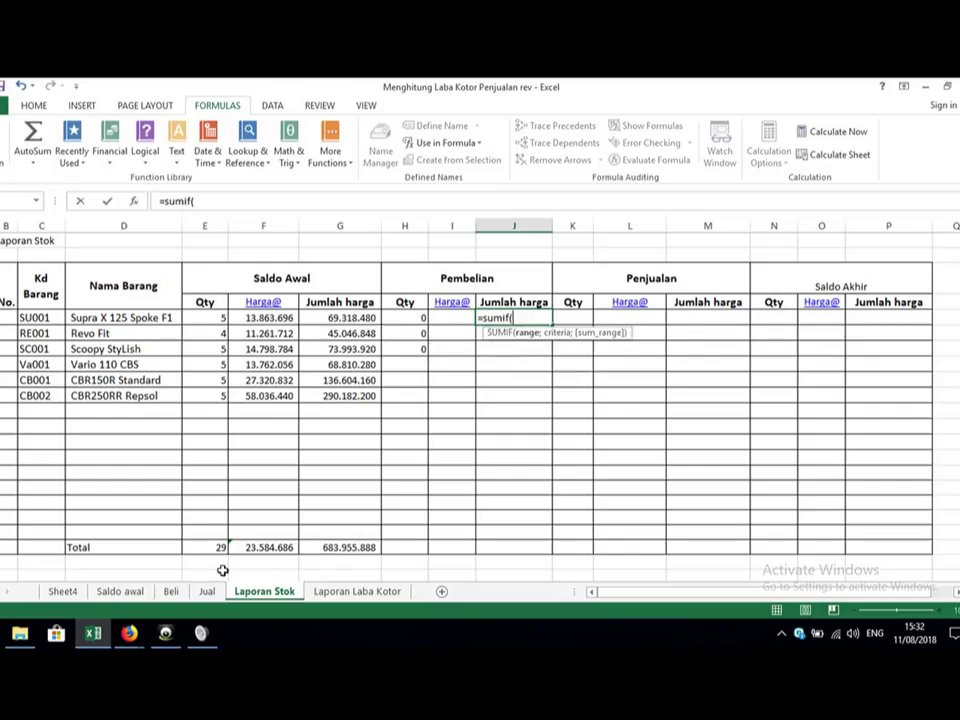
pyautogui.click(172, 591)
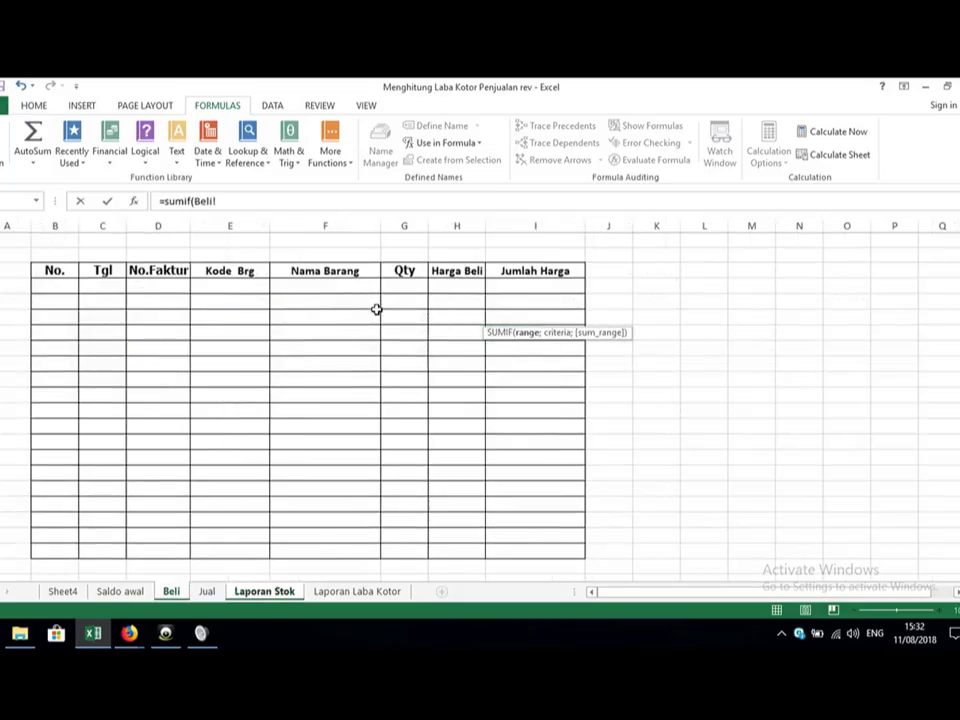
pyautogui.click(188, 224)
pyautogui.click(223, 270)
pyautogui.moveTo(239, 285); pyautogui.dragTo(210, 551)
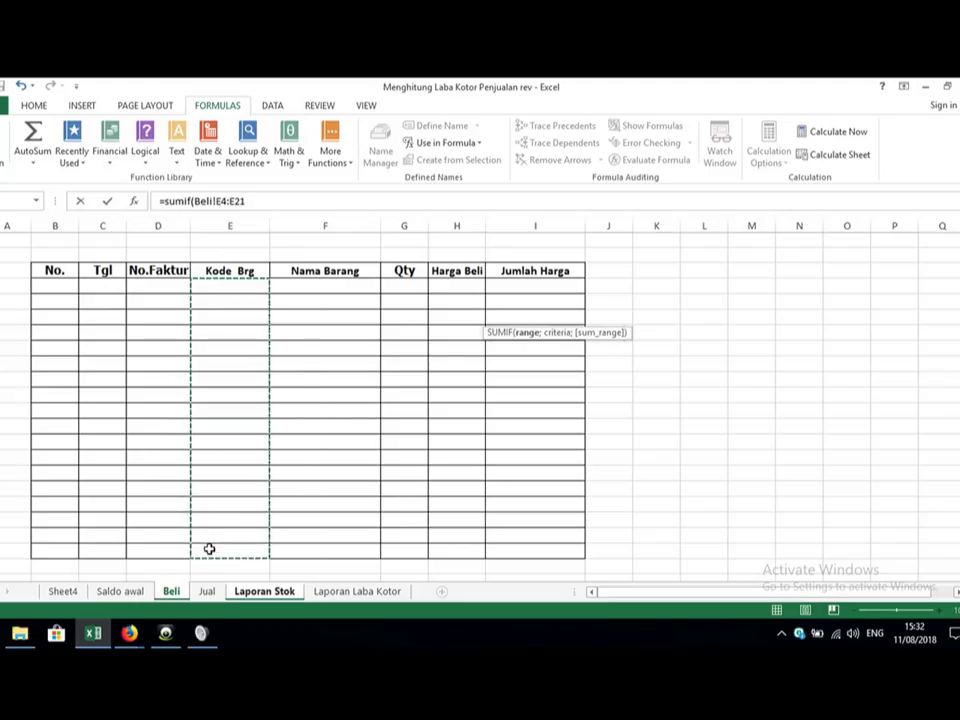
pyautogui.press('F4')
pyautogui.write(';')
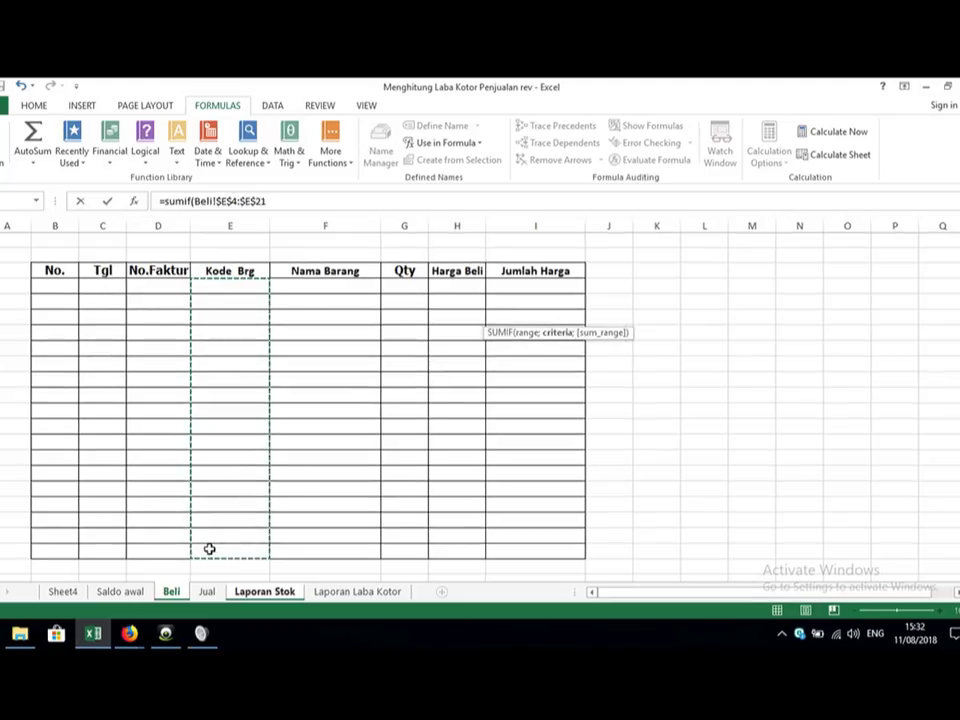
# Step: Add item code cell C5 of Laporan Stok as the SUMIF criterion and go to the Beli sheet for the sum range
pyautogui.click(240, 592)
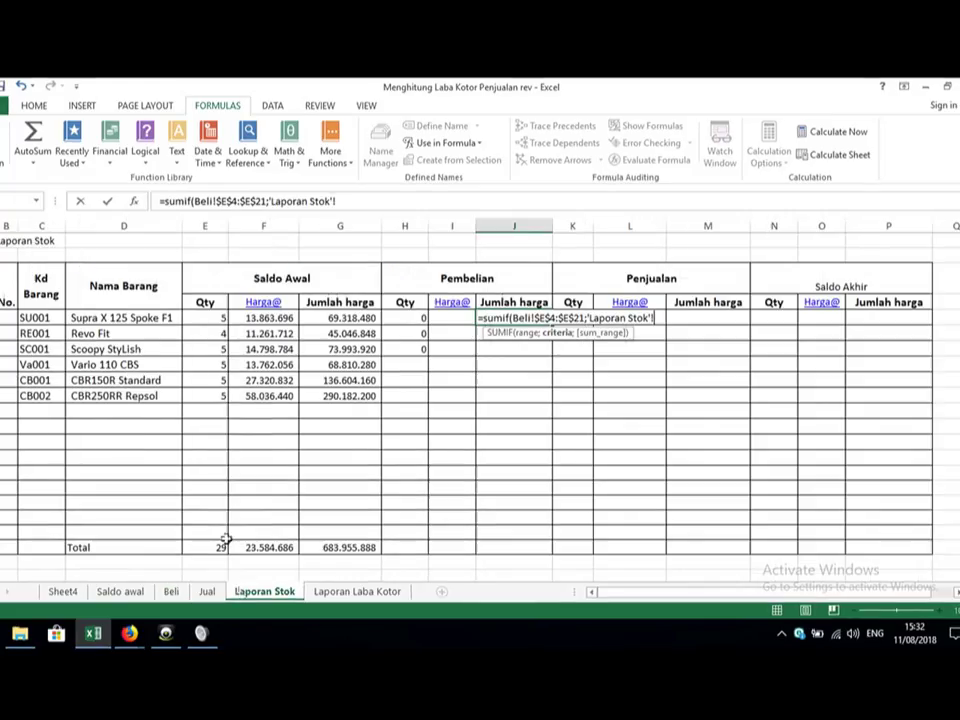
pyautogui.click(44, 317)
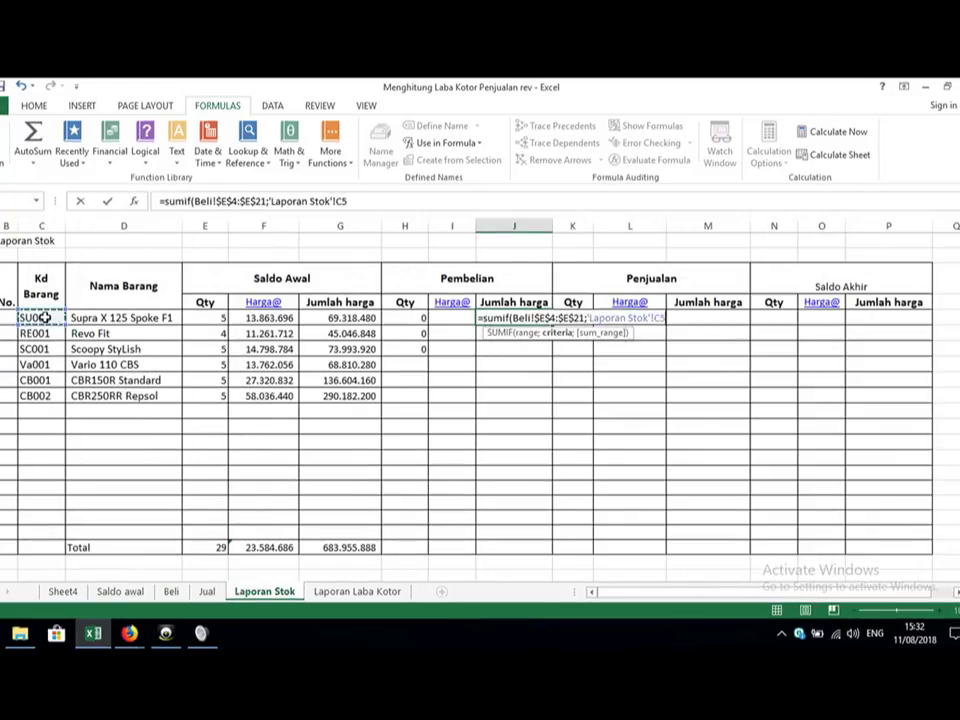
pyautogui.write(';')
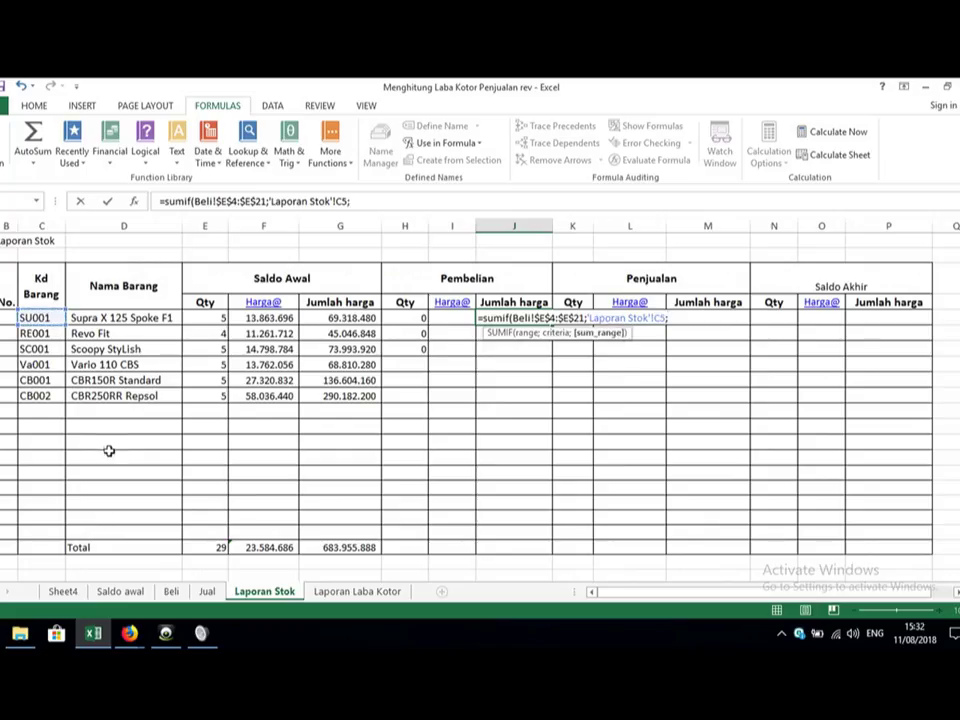
pyautogui.click(171, 591)
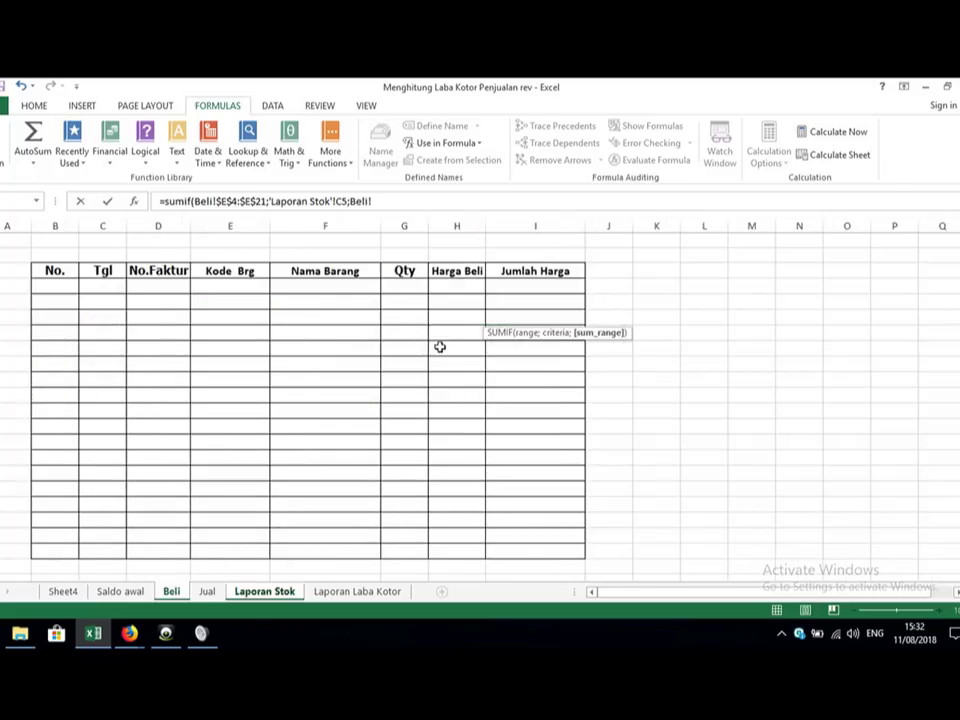
pyautogui.moveTo(517, 290); pyautogui.dragTo(496, 548)
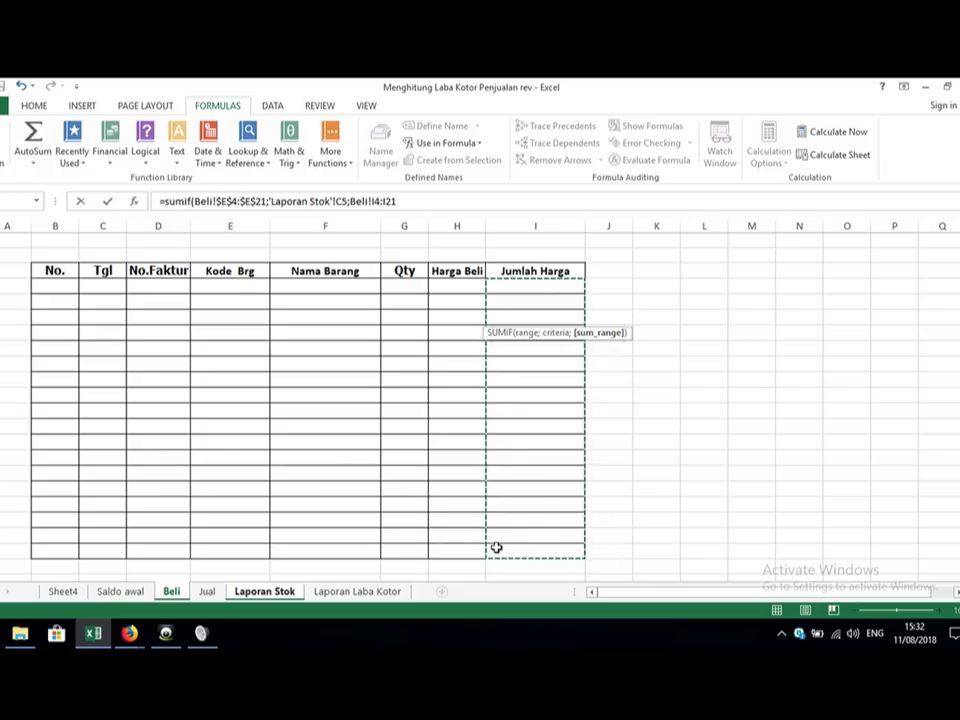
pyautogui.press('F4')
pyautogui.press('BackSpace')
pyautogui.press('BackSpace')
pyautogui.press('BackSpace')
pyautogui.press('BackSpace')
pyautogui.press('BackSpace')
pyautogui.press('BackSpace')
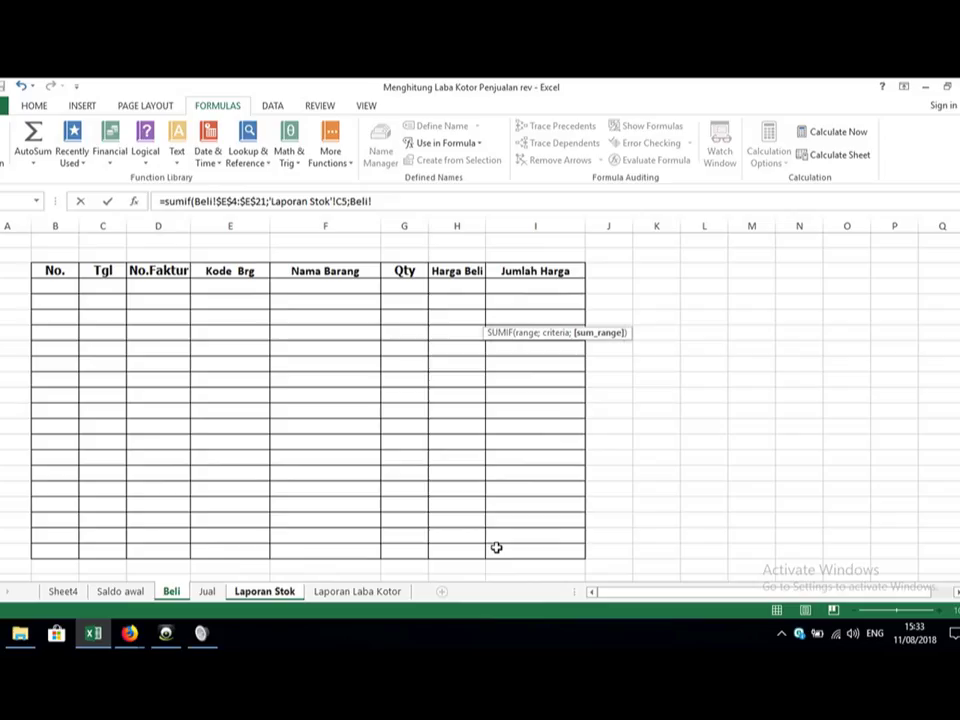
# Step: Set the sum range to absolute Jumlah Harga cells Beli!$I$4:$I$21, enter the formula, and fill it from J5 down to J9
pyautogui.click(352, 201)
pyautogui.moveTo(352, 201); pyautogui.dragTo(393, 203)
pyautogui.moveTo(535, 295); pyautogui.dragTo(518, 545)
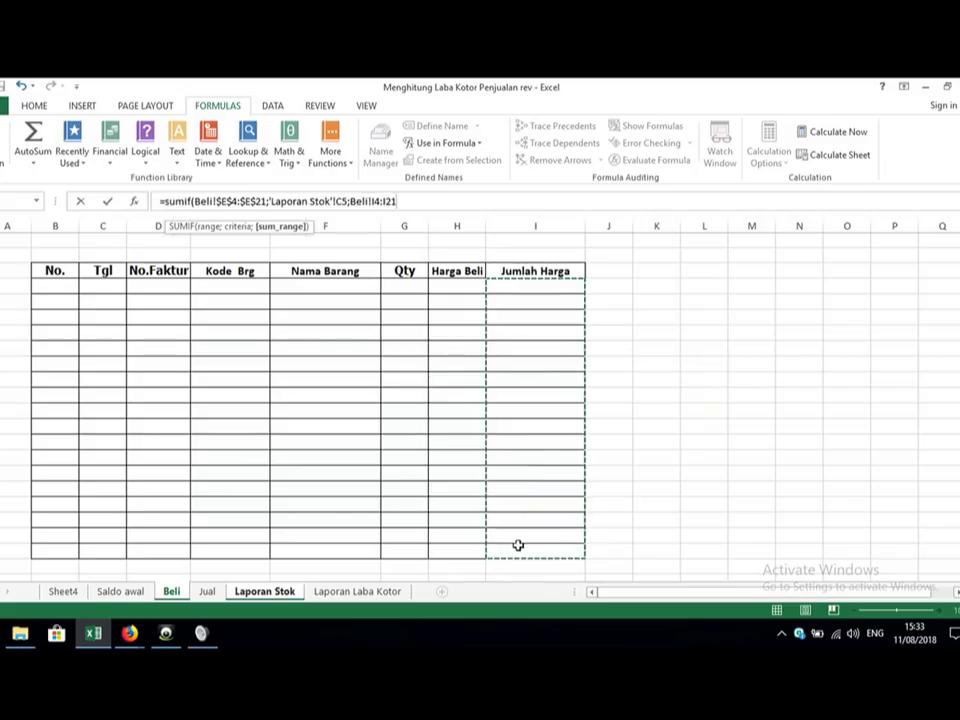
pyautogui.press('F4')
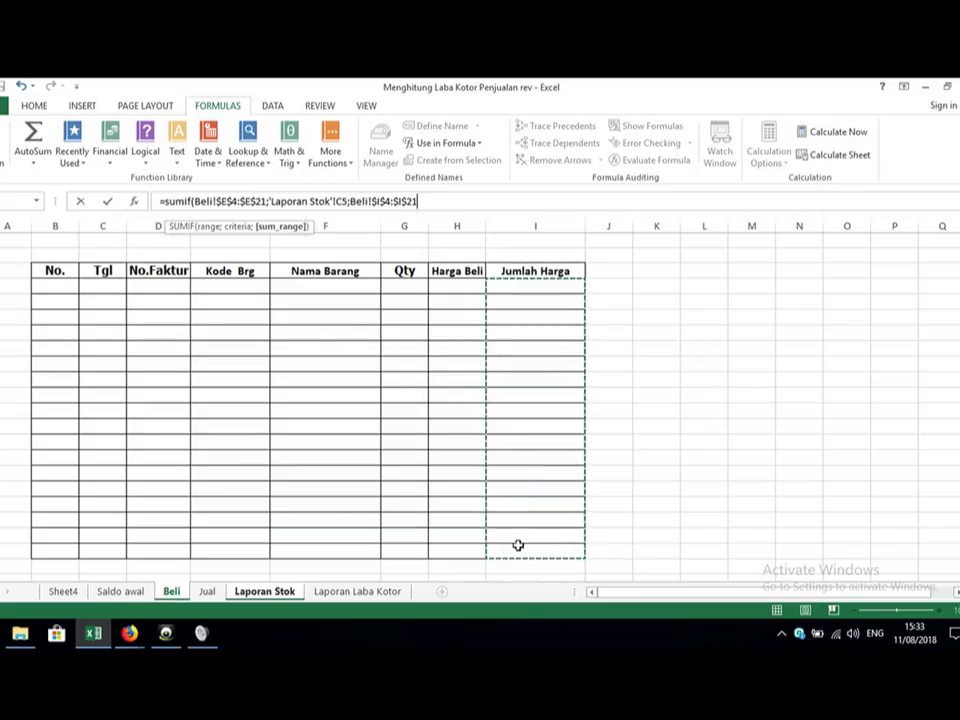
pyautogui.press('Return')
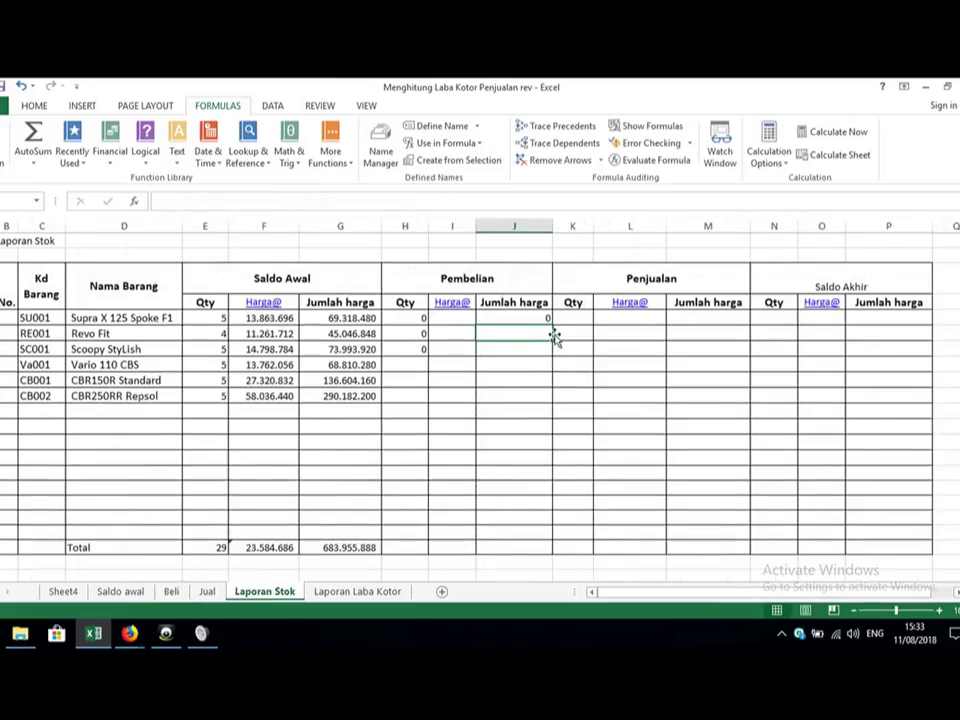
pyautogui.click(543, 318)
pyautogui.moveTo(551, 326); pyautogui.dragTo(523, 375)
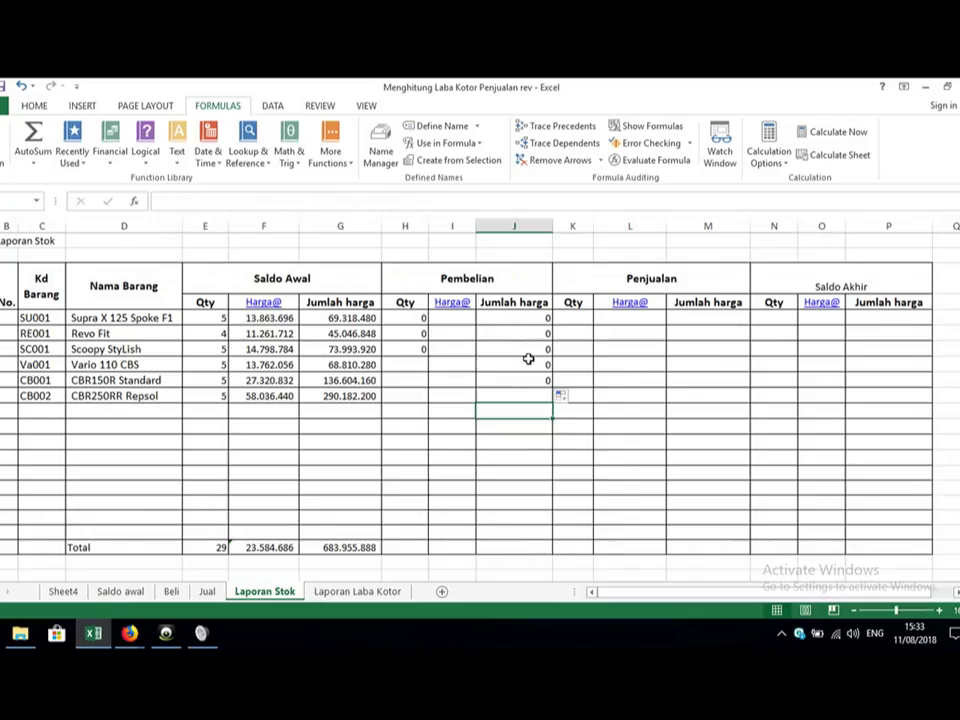
# Step: Cut the Pembelian formulas in H5:J5 and paste them at Penjualan cell K5, and refill H5:J5 from the row below
pyautogui.click(420, 319)
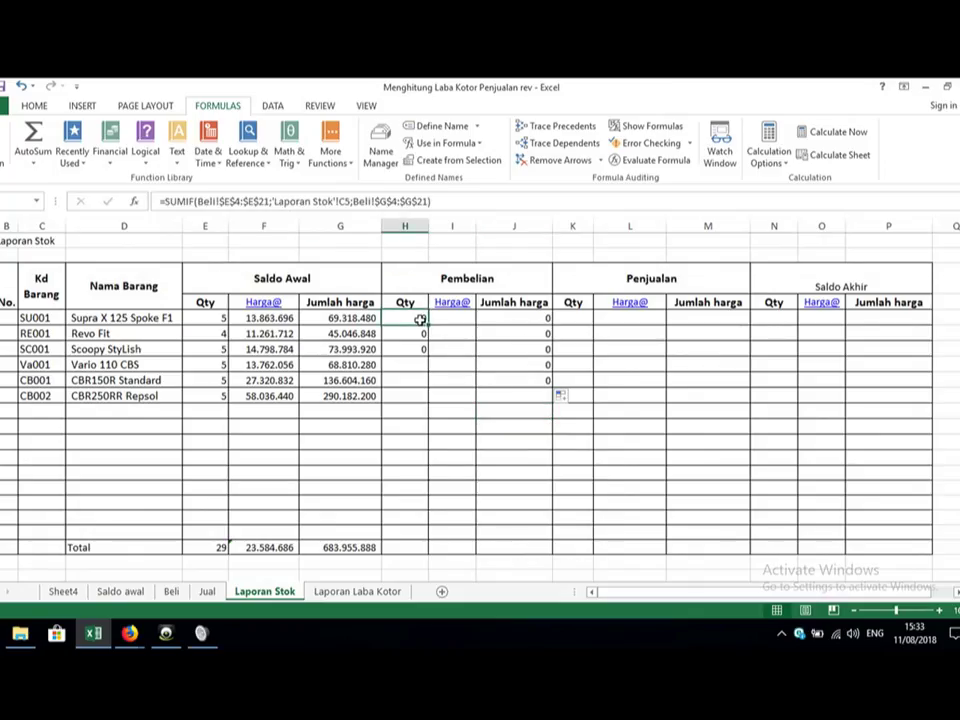
pyautogui.hotkey('shift', 'Right')
pyautogui.hotkey('shift', 'Left')
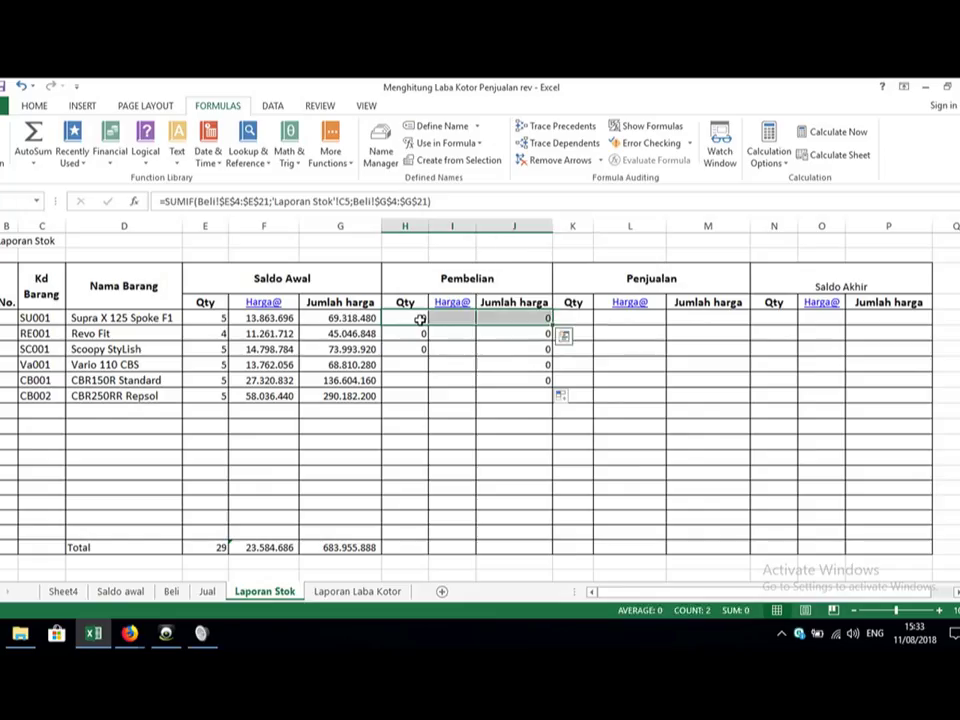
pyautogui.rightClick(421, 319)
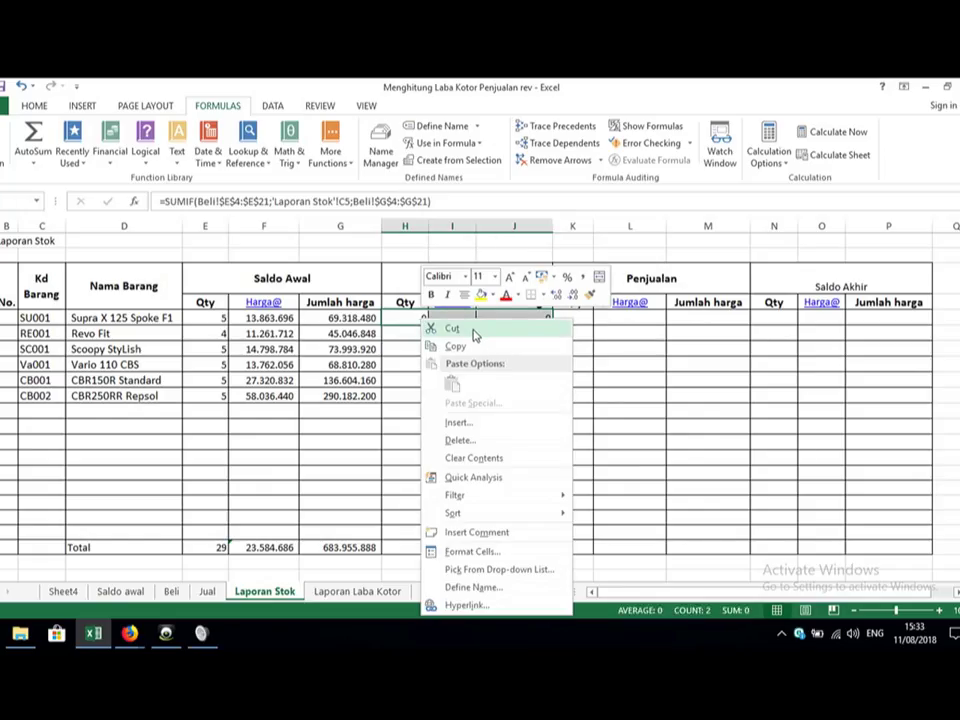
pyautogui.click(474, 332)
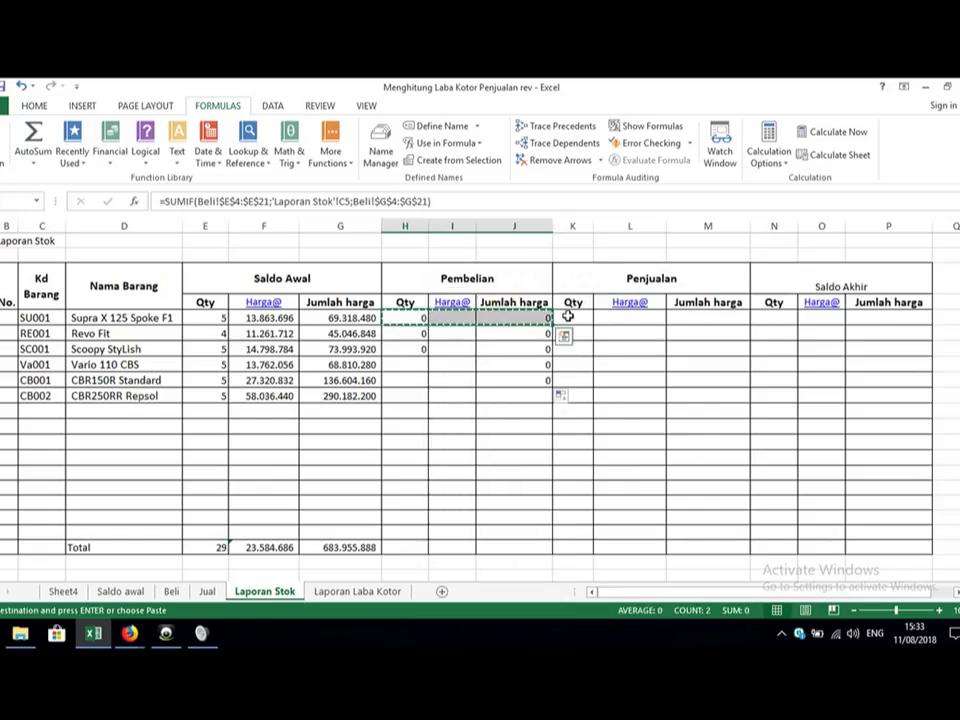
pyautogui.click(568, 316)
pyautogui.rightClick(567, 316)
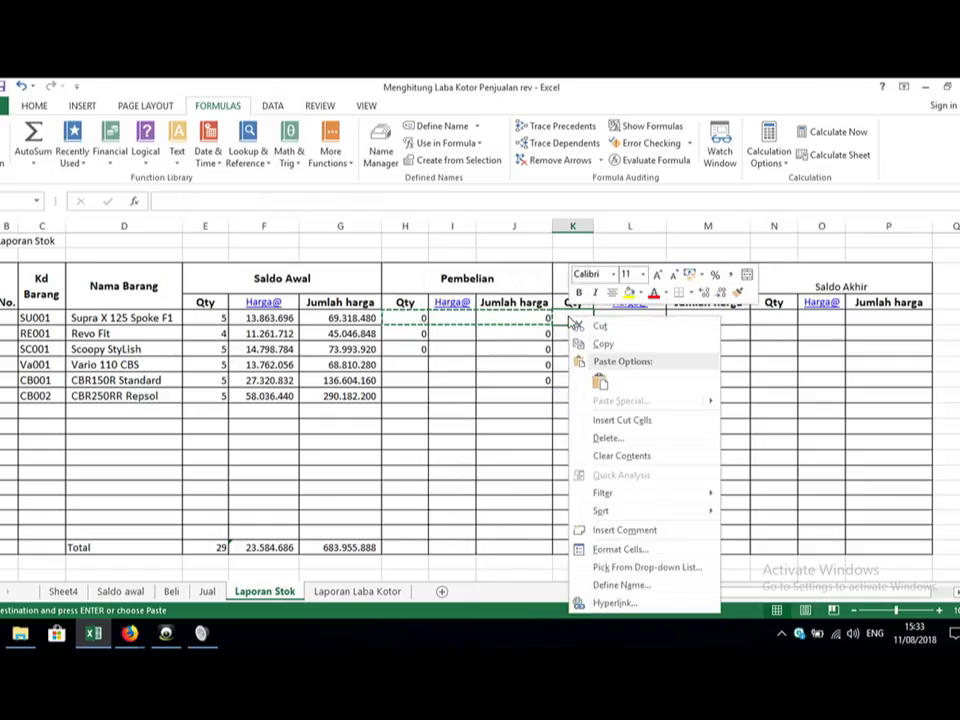
pyautogui.click(600, 385)
pyautogui.moveTo(405, 332); pyautogui.dragTo(557, 316)
# Step: In Penjualan Qty cell K5, change the SUMIF criteria range's sheet to Jual, keeping cells $E$4:$E$21
pyautogui.click(574, 316)
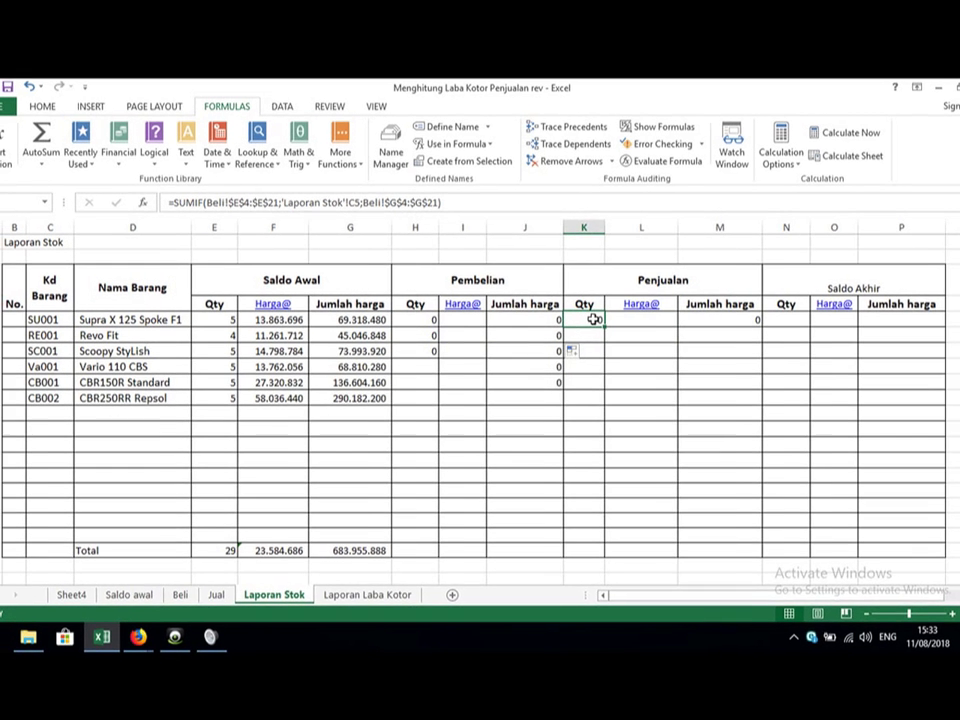
pyautogui.moveTo(355, 304); pyautogui.dragTo(586, 382)
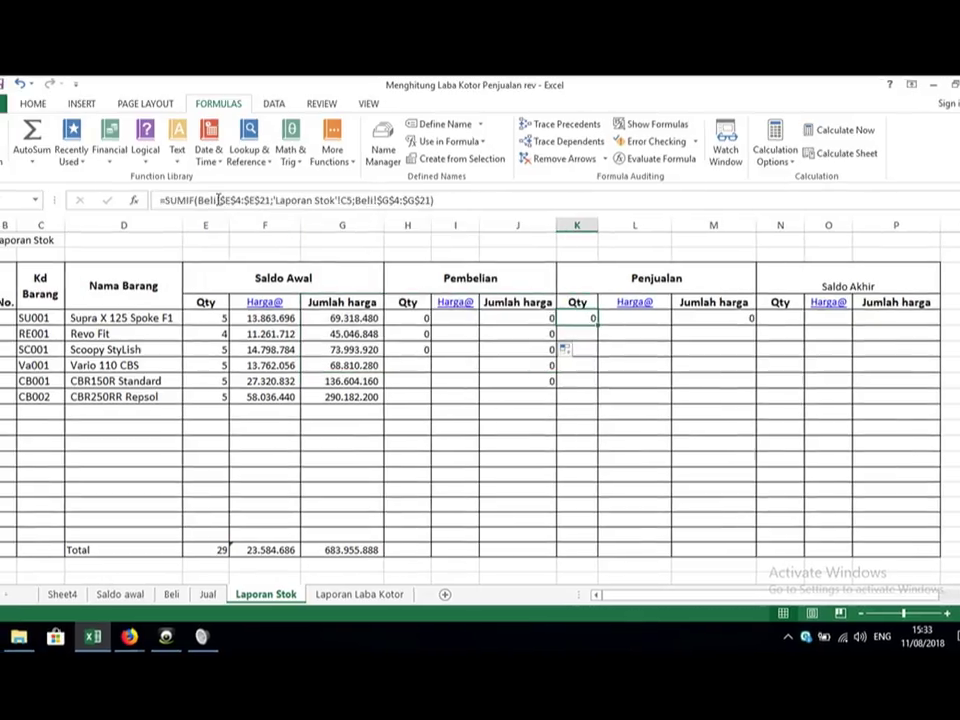
pyautogui.click(220, 200)
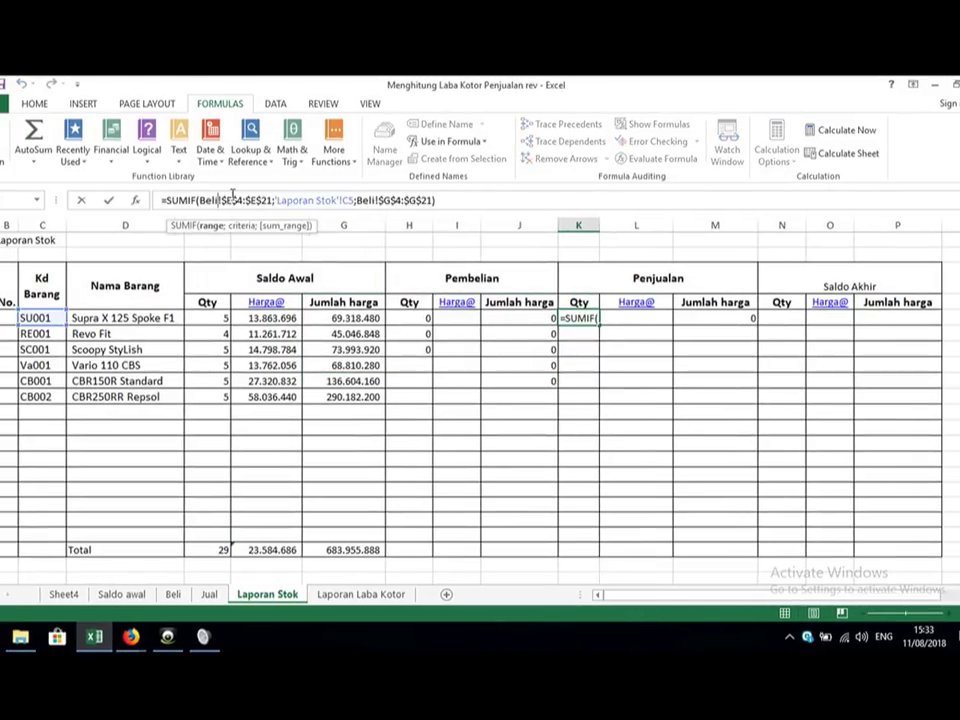
pyautogui.press('BackSpace')
pyautogui.press('BackSpace')
pyautogui.press('BackSpace')
pyautogui.press('BackSpace')
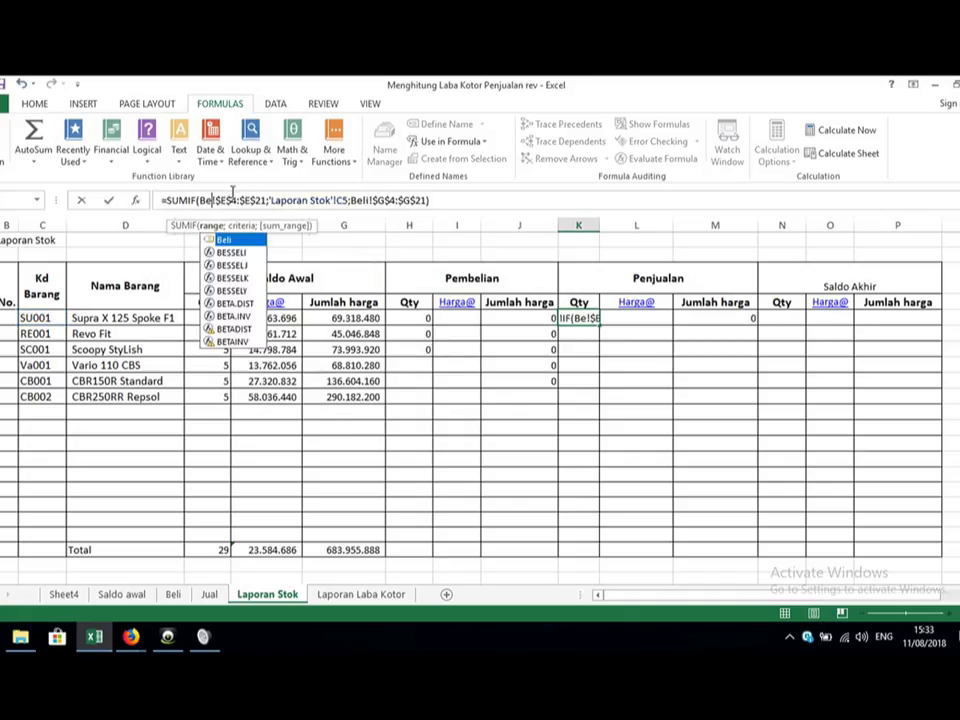
pyautogui.write('jual')
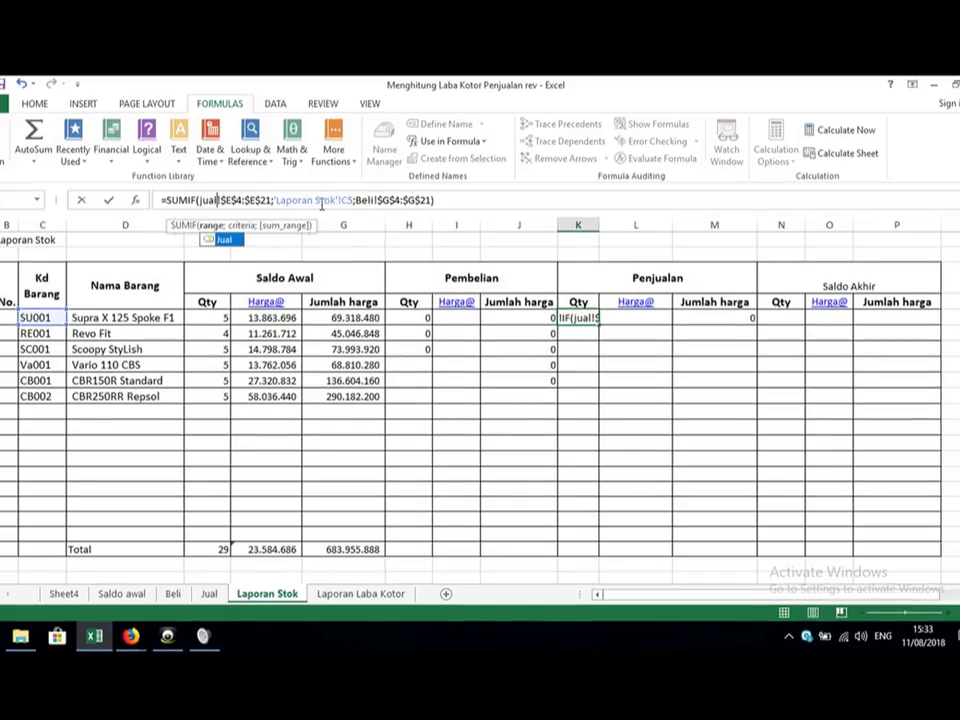
# Step: Point K5's sum range to Jual!$G$4:$G$21, enter the formula, and fill it down to K11
pyautogui.click(374, 200)
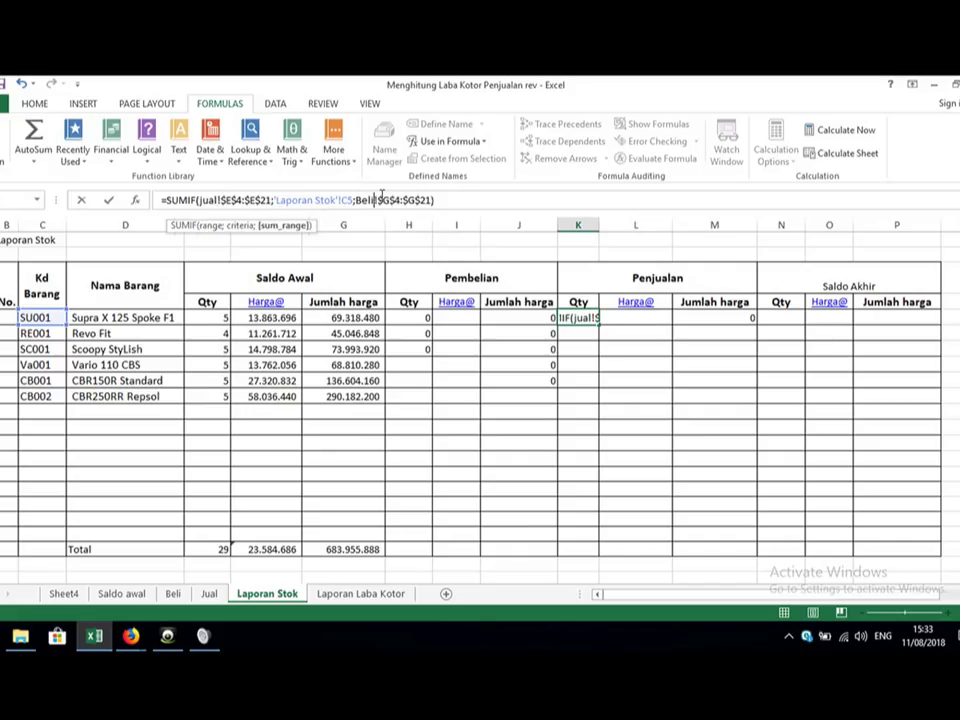
pyautogui.press('BackSpace')
pyautogui.press('BackSpace')
pyautogui.press('BackSpace')
pyautogui.press('BackSpace')
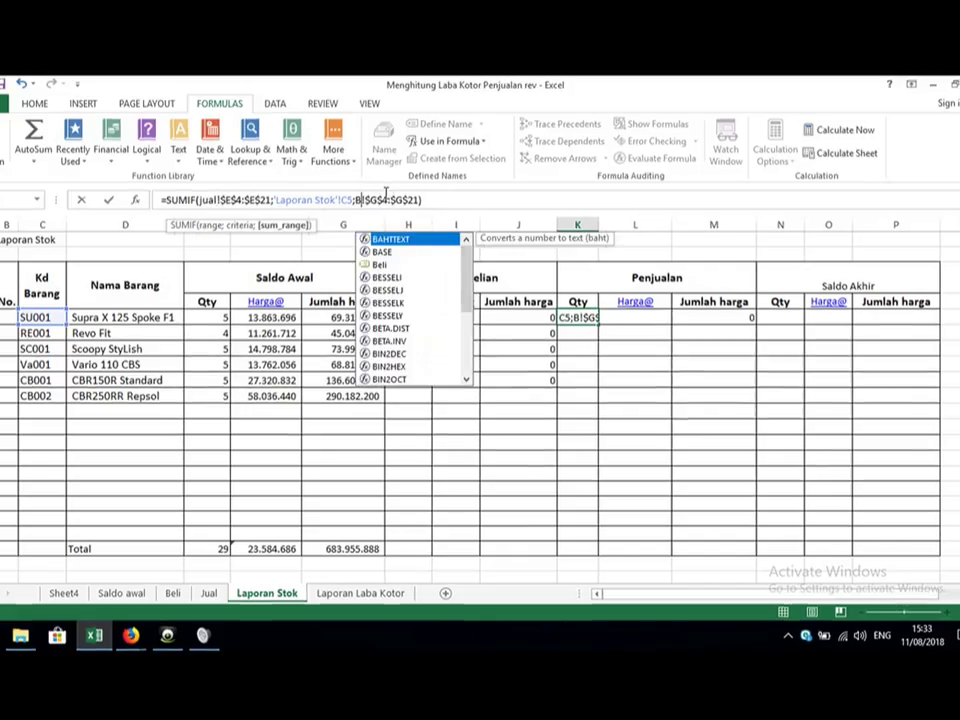
pyautogui.write('jual')
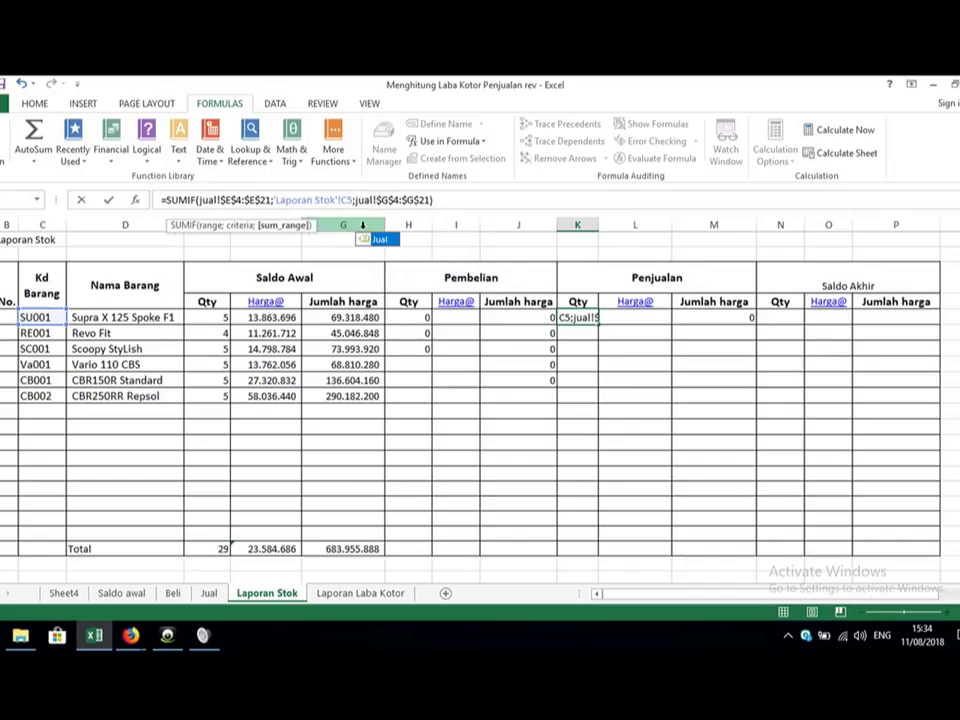
pyautogui.press('Return')
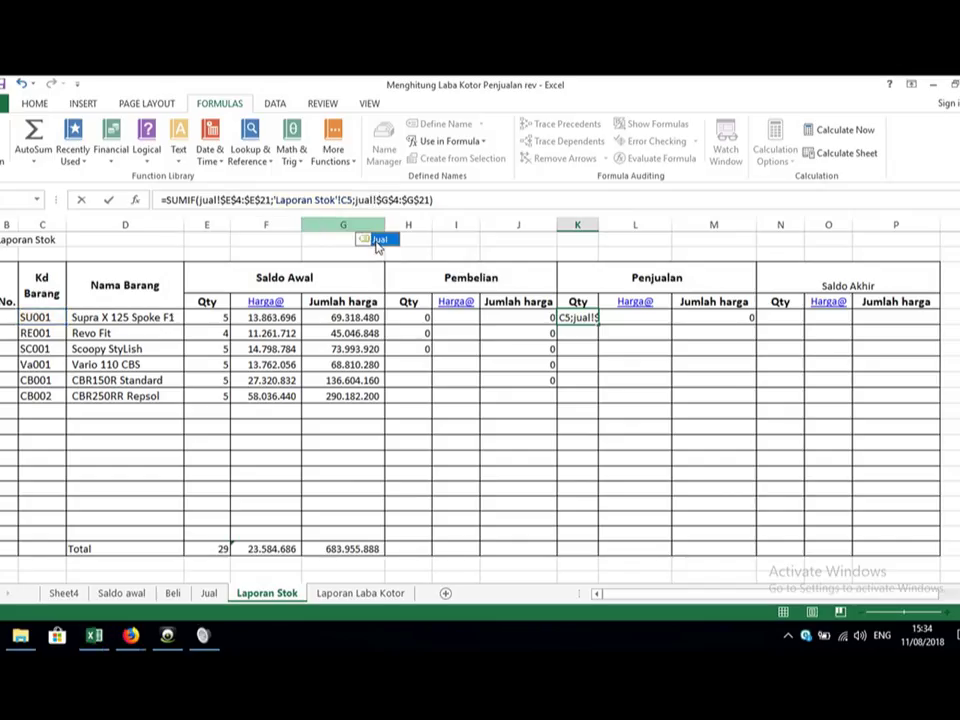
pyautogui.doubleClick(378, 241)
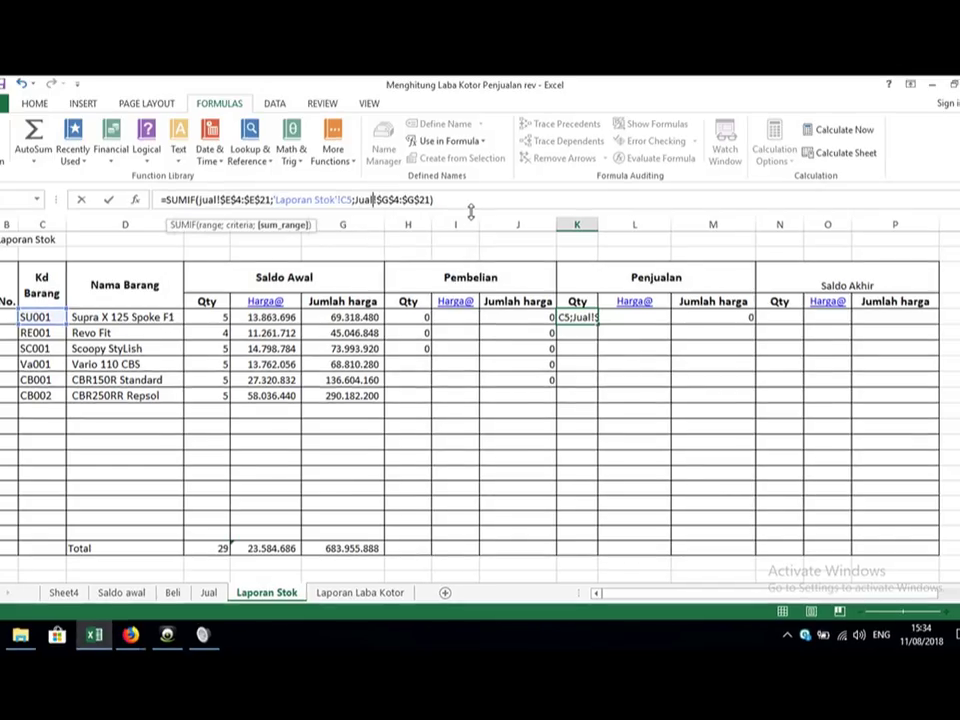
pyautogui.press('Return')
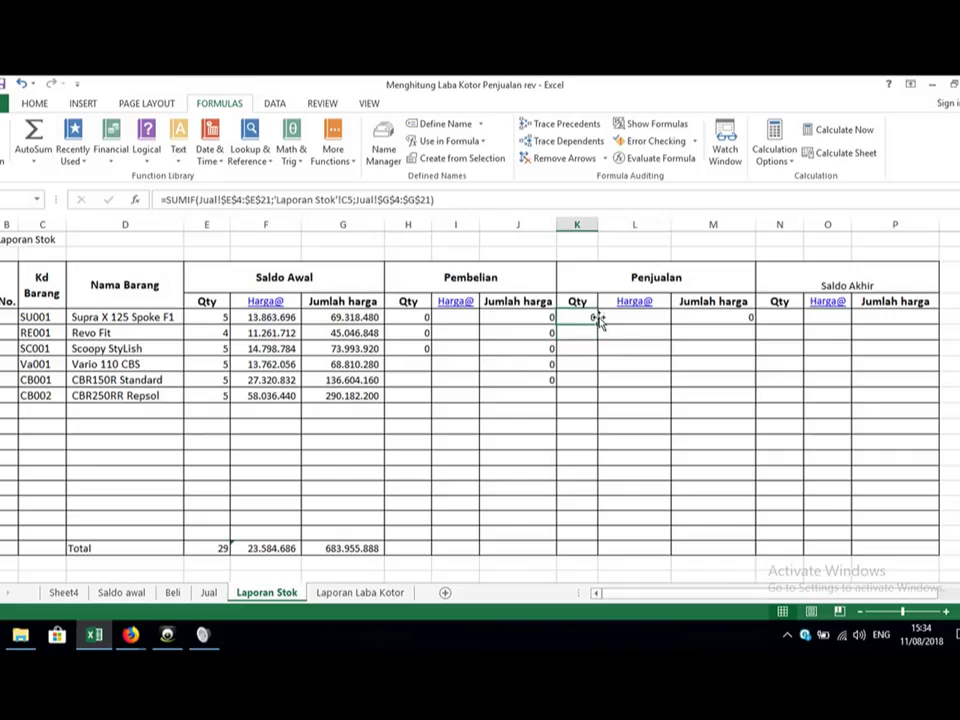
pyautogui.moveTo(598, 322); pyautogui.dragTo(594, 414)
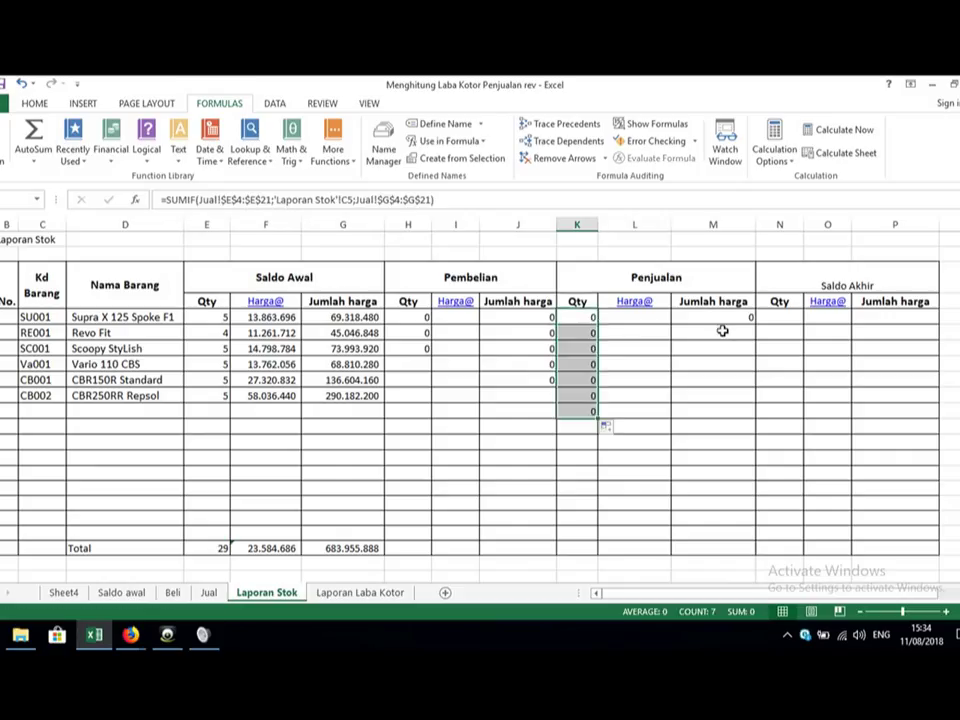
pyautogui.click(722, 317)
pyautogui.click(583, 316)
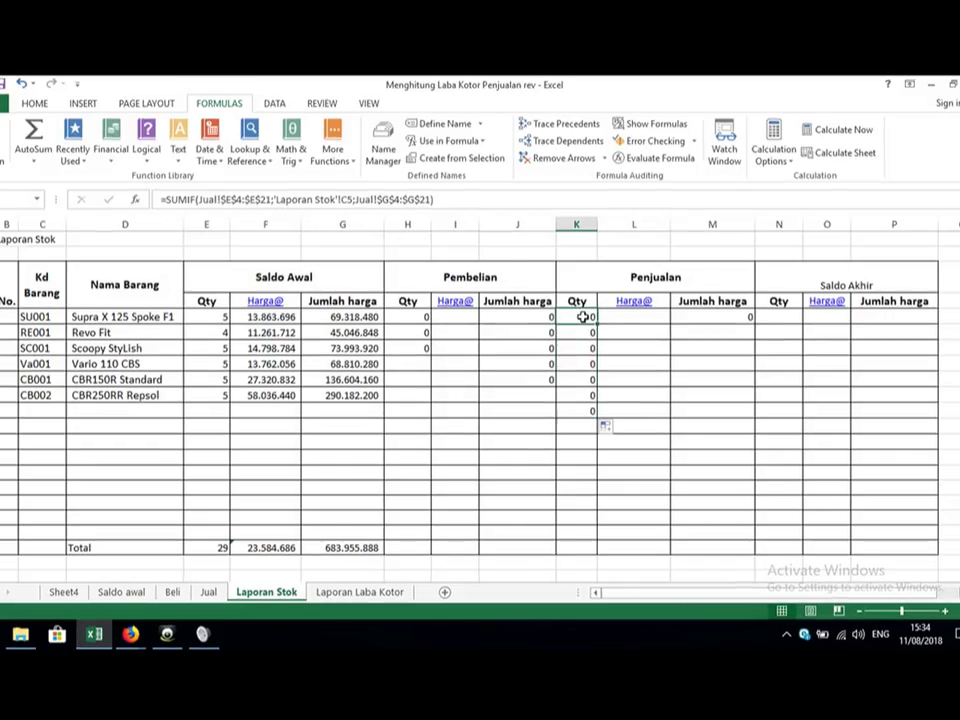
pyautogui.hotkey('ctrl', 'c')
pyautogui.press('Right')
pyautogui.press('Right')
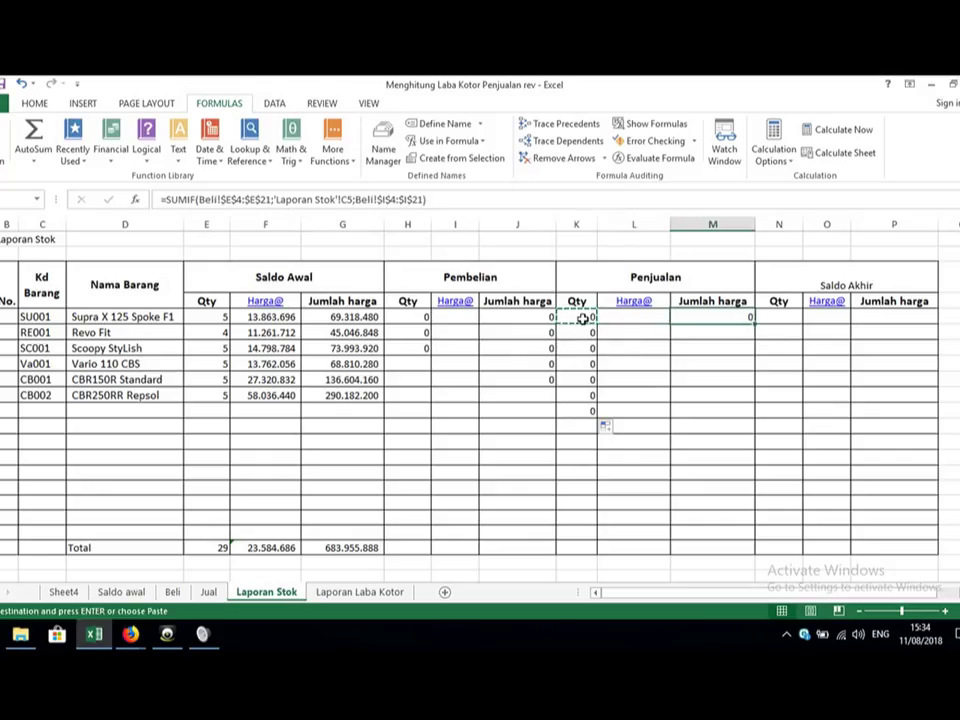
pyautogui.press('Left')
pyautogui.press('Left')
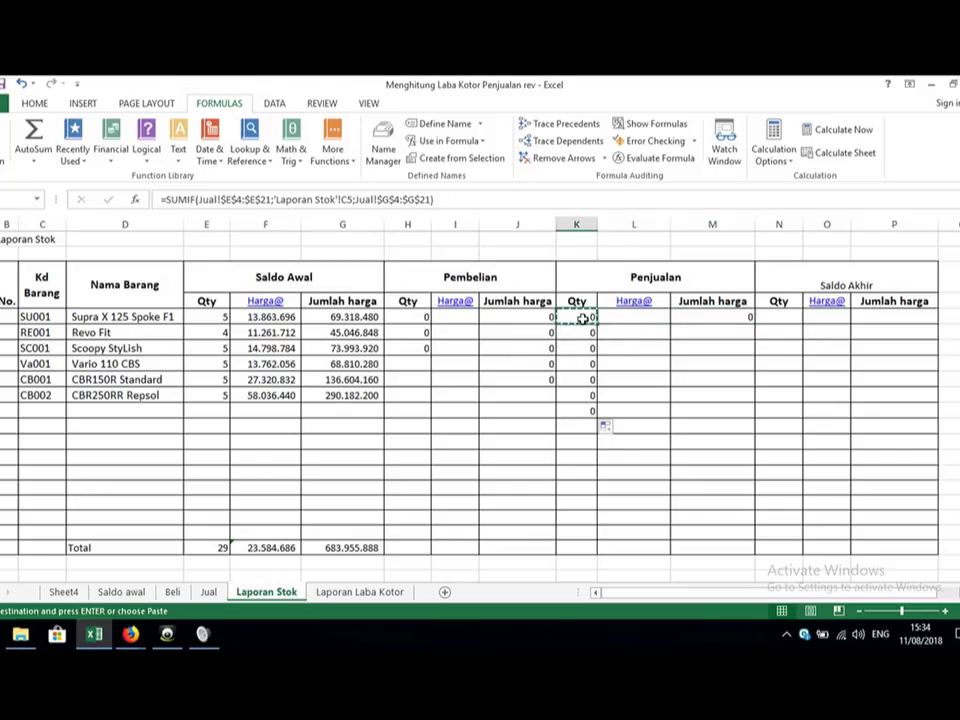
pyautogui.press('Escape')
pyautogui.press('Right')
pyautogui.press('Left')
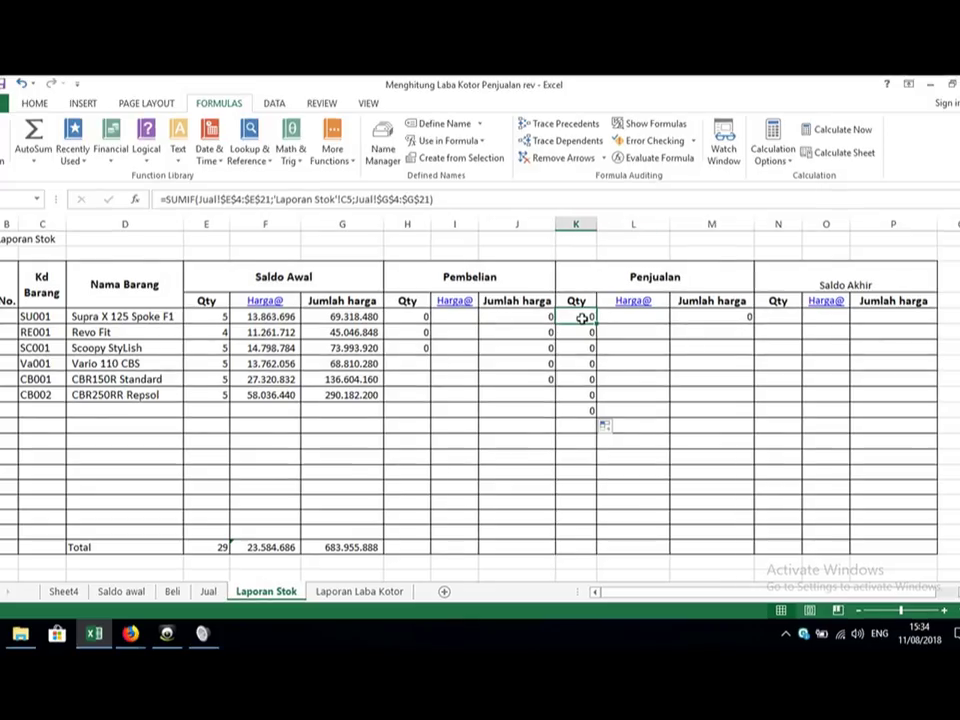
# Step: Try to reuse the Penjualan Qty SUMIF formula from K5 in Jumlah harga cell M5
pyautogui.hotkey('ctrl', 'c')
pyautogui.press('Right')
pyautogui.press('Right')
pyautogui.press('Right')
pyautogui.press('Left')
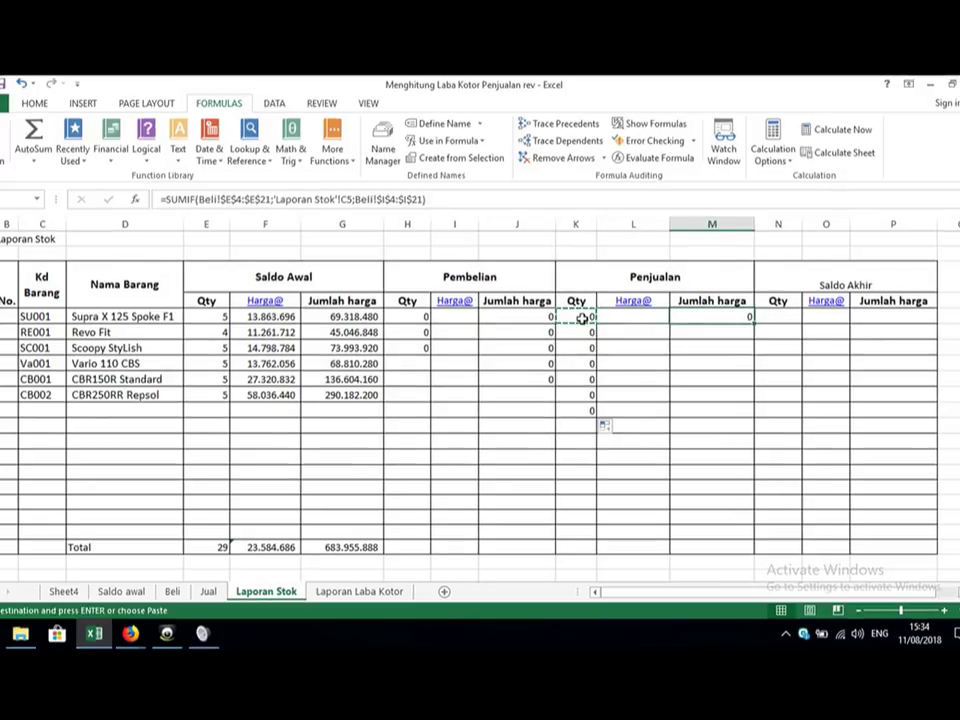
pyautogui.doubleClick(713, 317)
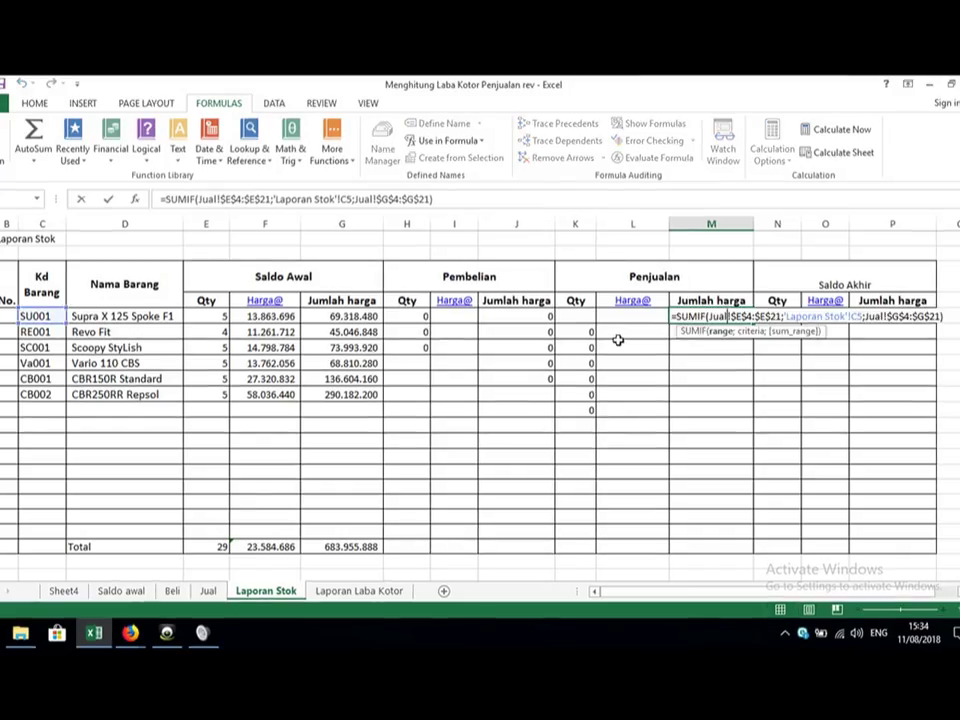
pyautogui.press('Escape')
# Step: In Penjualan Jumlah harga cell M5, start a SUMIF formula with the absolute Kode Brg range Jual!$E$4:$E$21
pyautogui.write('=')
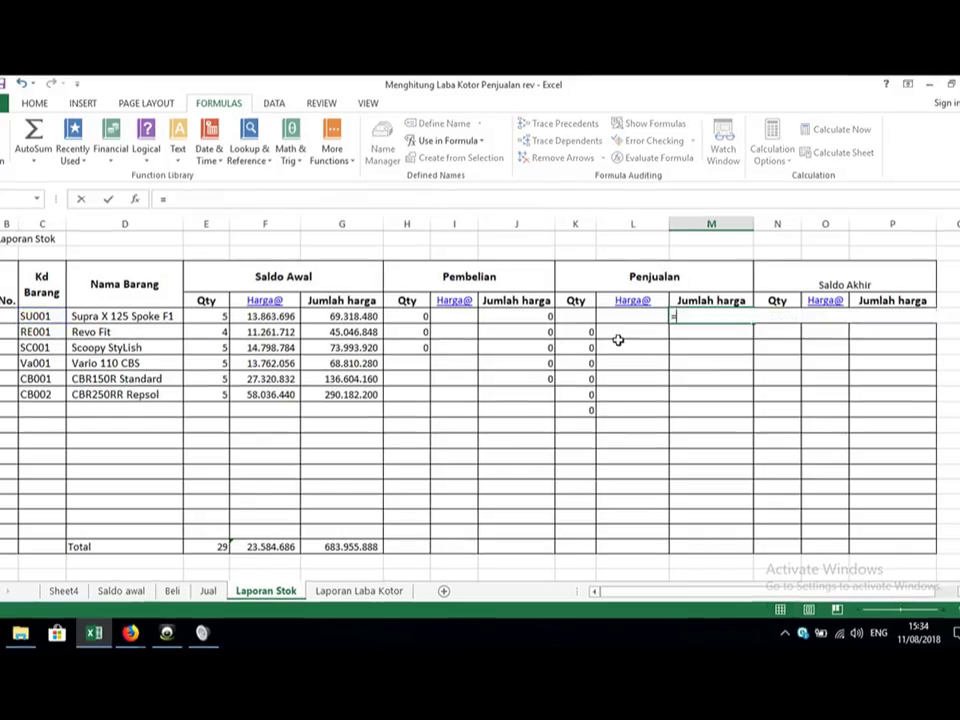
pyautogui.write('sumif')
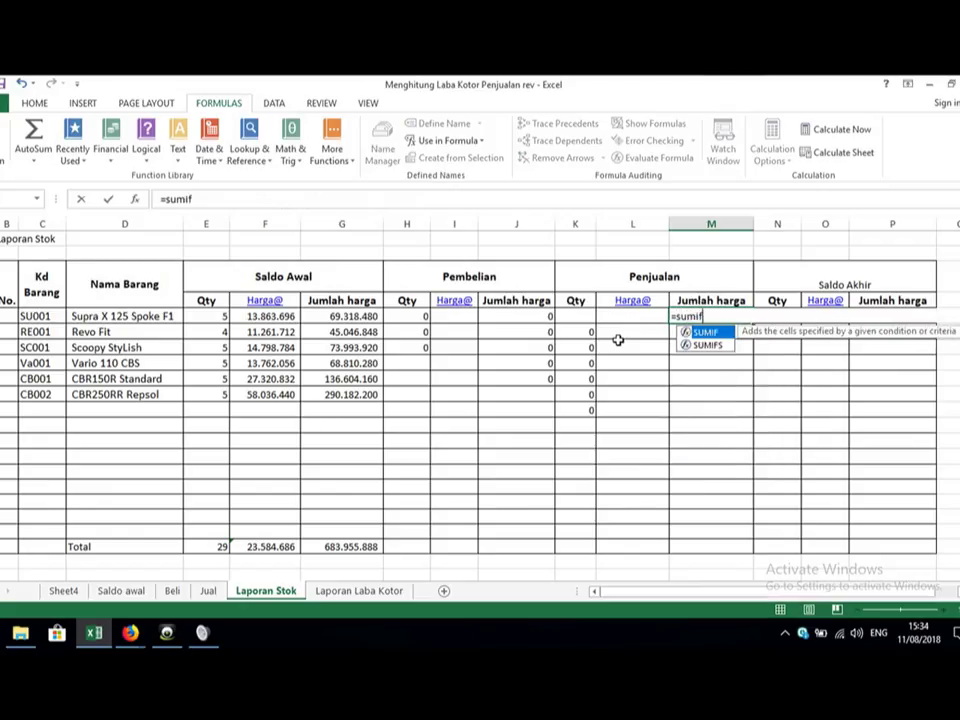
pyautogui.write('(')
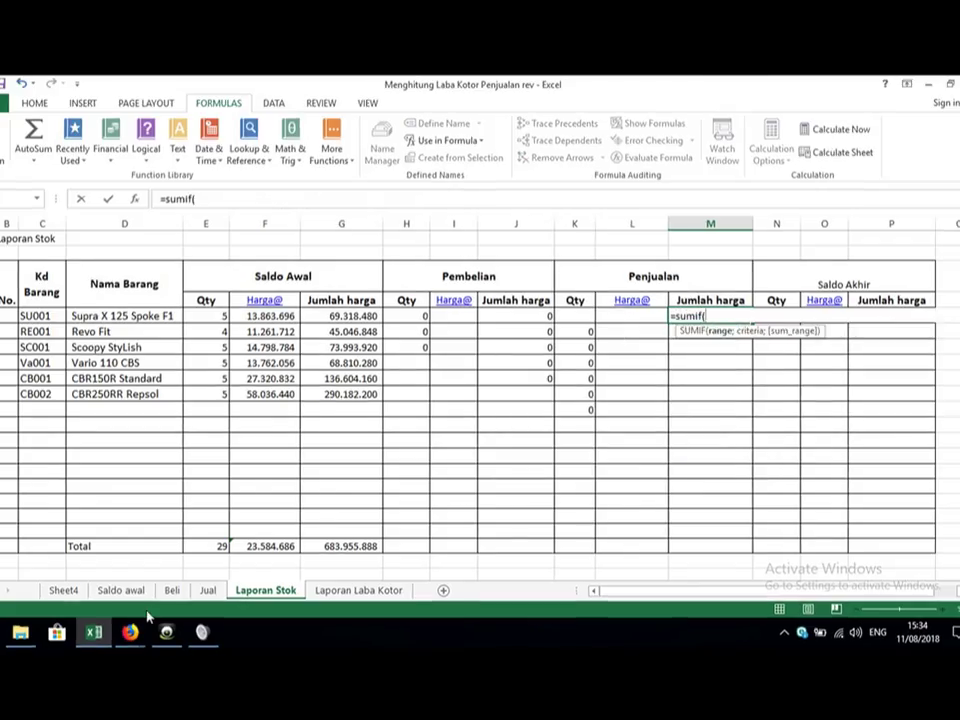
pyautogui.click(208, 590)
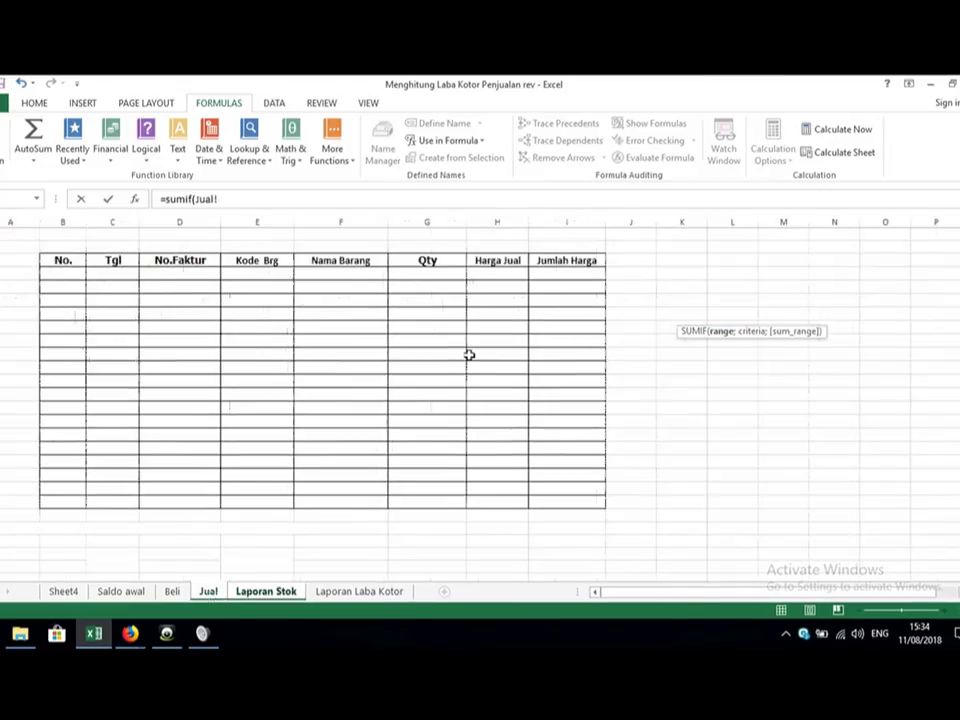
pyautogui.moveTo(264, 272); pyautogui.dragTo(259, 497)
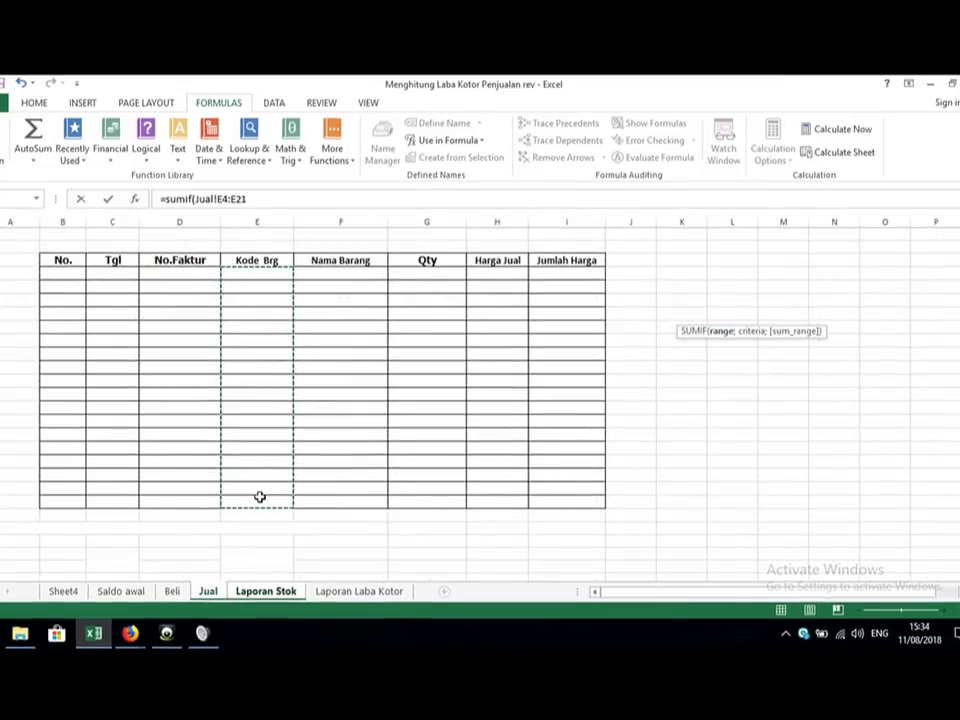
pyautogui.press('F4')
pyautogui.write(';')
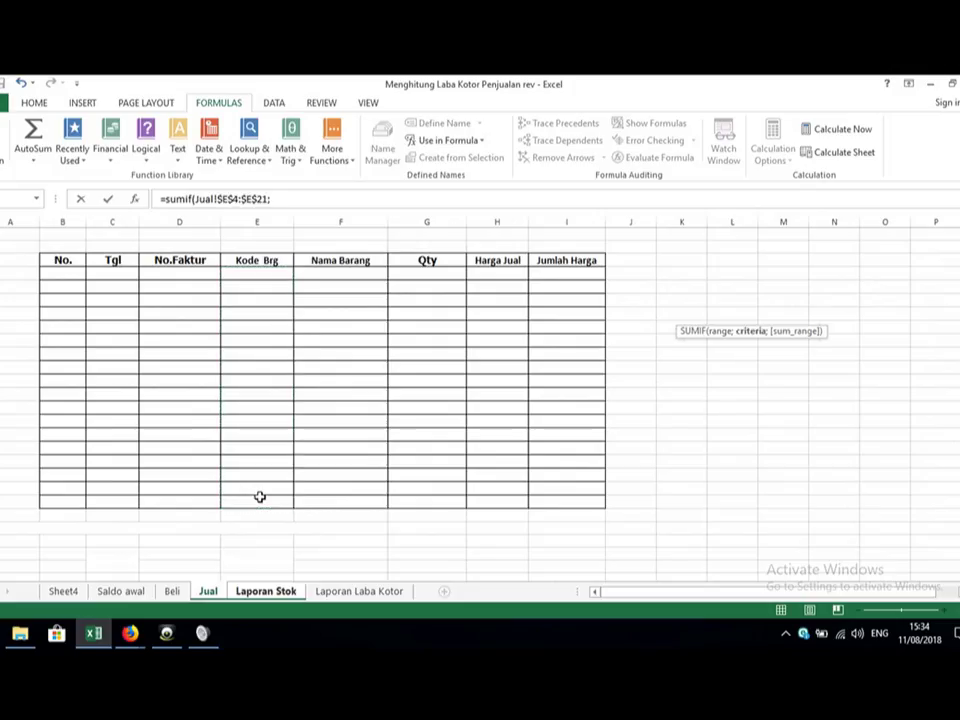
# Step: Add item code cell C5 of Laporan Stok as M5's SUMIF criterion and return to the Jual sheet for the sum range
pyautogui.click(258, 592)
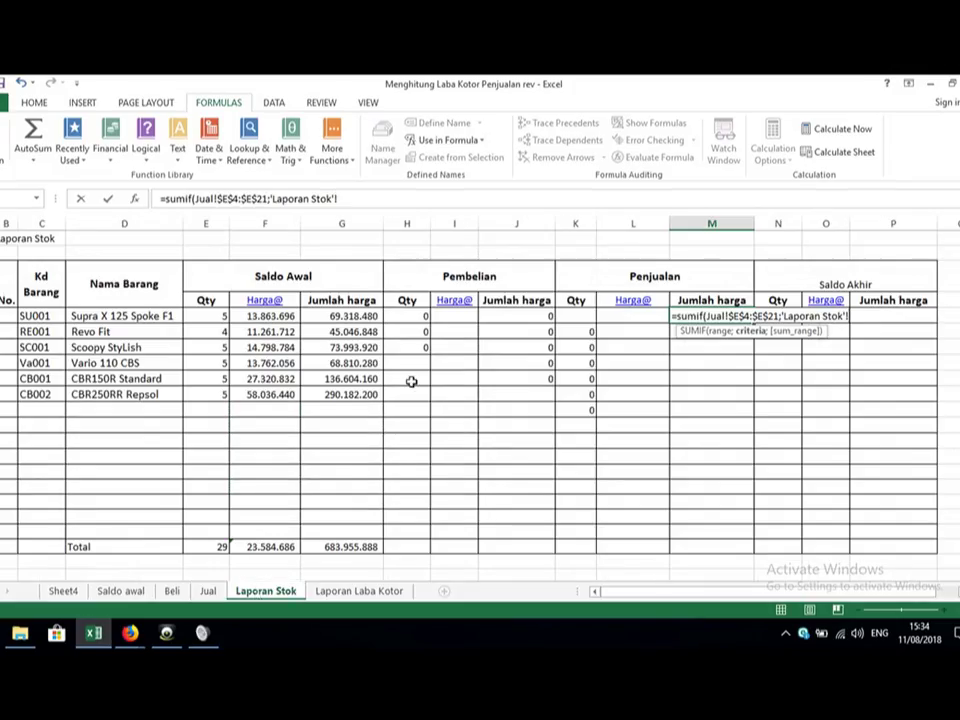
pyautogui.click(35, 316)
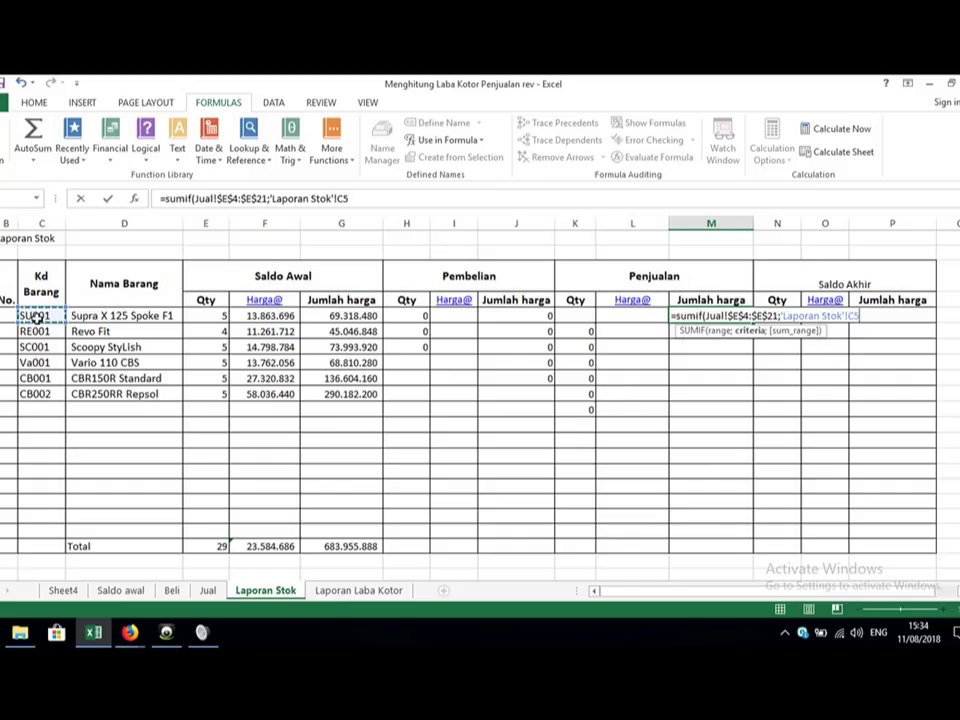
pyautogui.write(';')
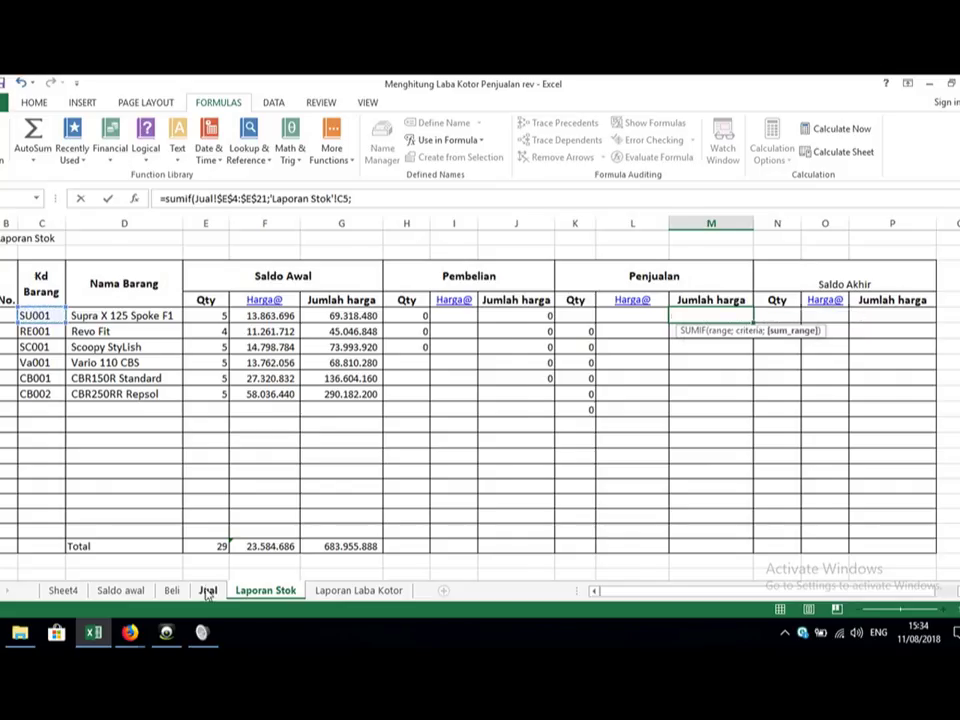
pyautogui.click(208, 590)
# Step: Set the sum range to the absolute Jumlah Harga cells Jual!$I$4:$I$21, excluding the header, and enter the formula
pyautogui.moveTo(565, 262); pyautogui.dragTo(569, 498)
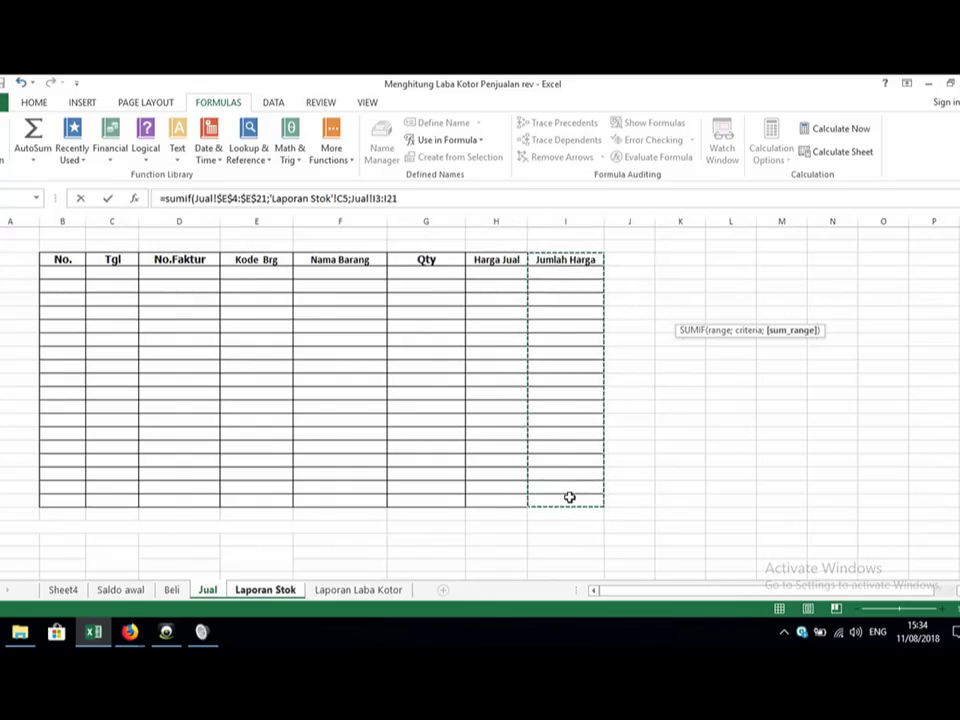
pyautogui.press('F4')
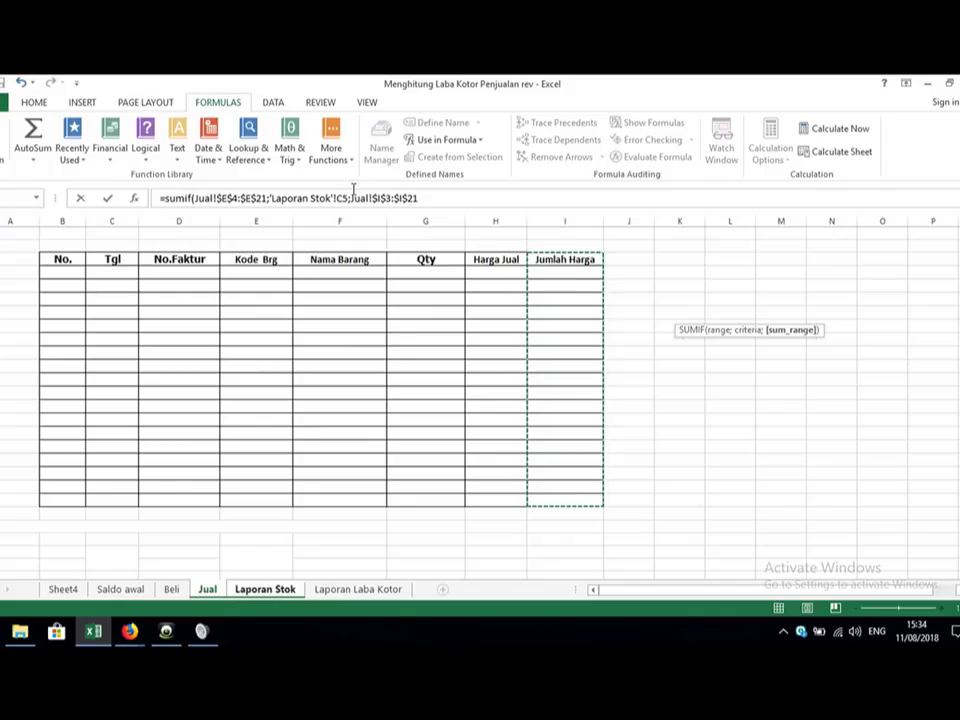
pyautogui.moveTo(354, 197); pyautogui.dragTo(450, 199)
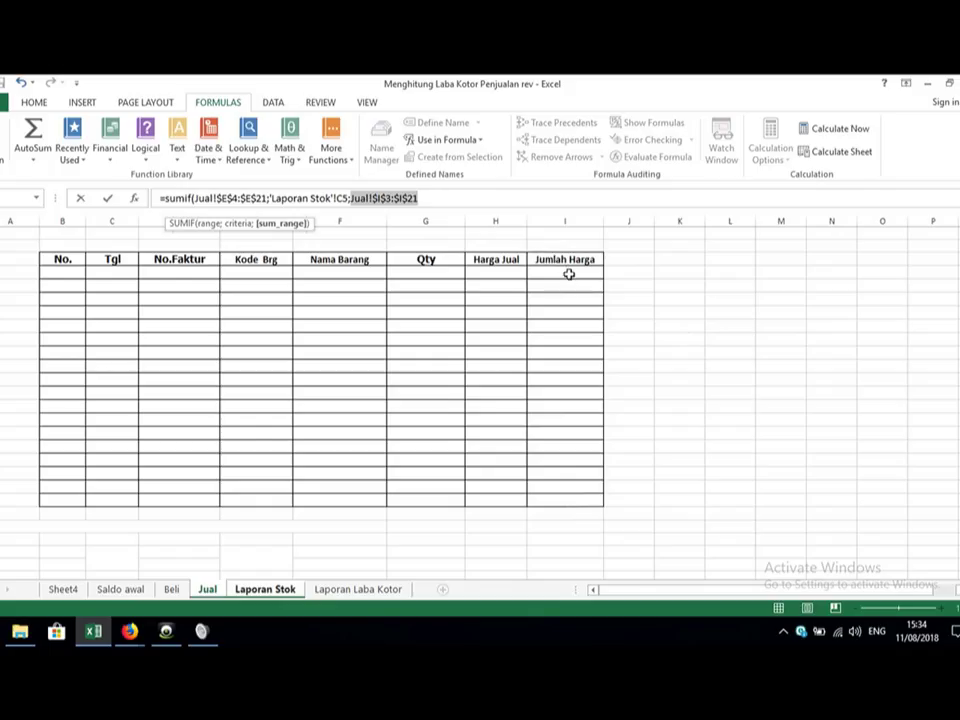
pyautogui.moveTo(567, 271); pyautogui.dragTo(559, 353)
pyautogui.moveTo(549, 536); pyautogui.dragTo(557, 498)
pyautogui.press('F4')
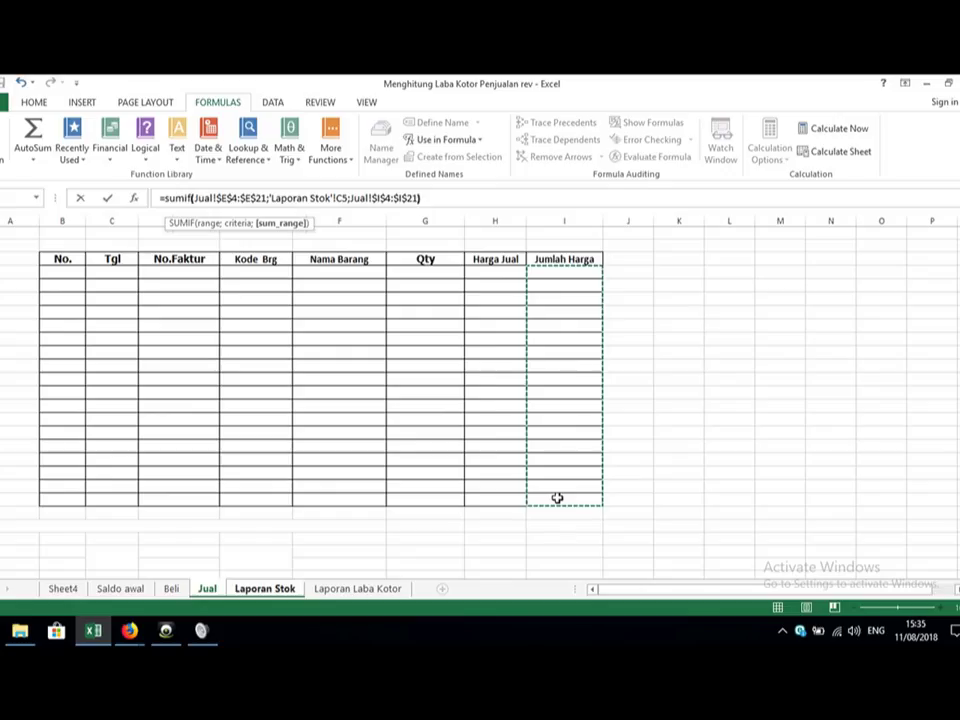
pyautogui.press('Return')
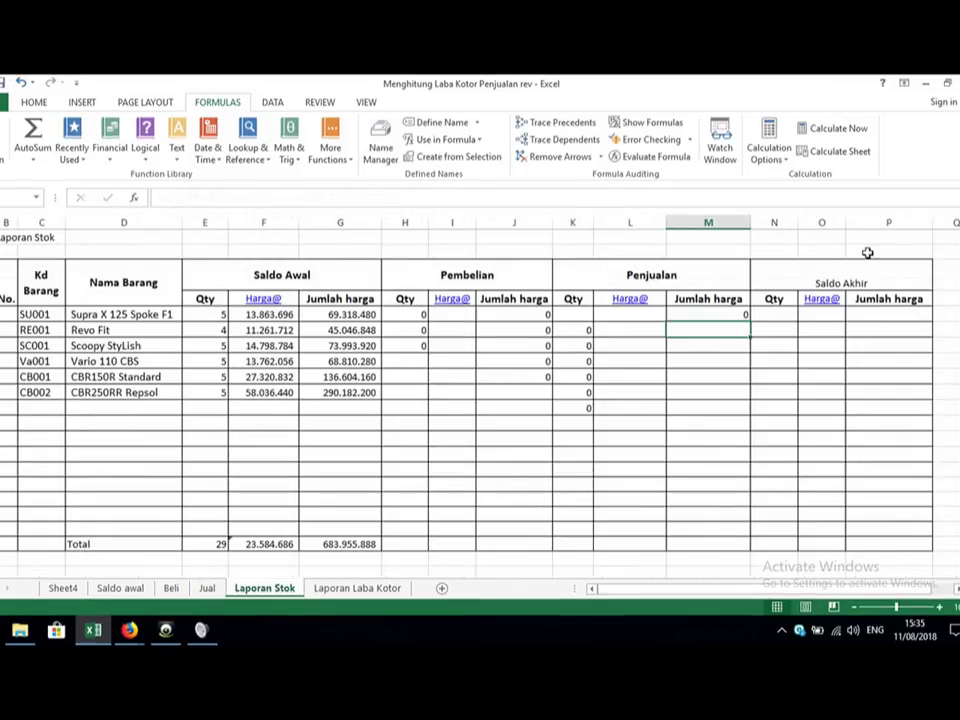
# Step: Refill Penjualan Qty cell K5 from K6 and fill the Jumlah harga formula from M5 down to M11
pyautogui.click(584, 331)
pyautogui.moveTo(592, 333)
pyautogui.mouseDown()
pyautogui.moveTo(591, 304)
pyautogui.moveTo(591, 314)
pyautogui.mouseUp()
pyautogui.click(733, 314)
pyautogui.moveTo(752, 319); pyautogui.dragTo(741, 409)
# Step: In Saldo Akhir Qty cell N5, start a formula with the Saldo Awal quantity in E5
pyautogui.click(779, 316)
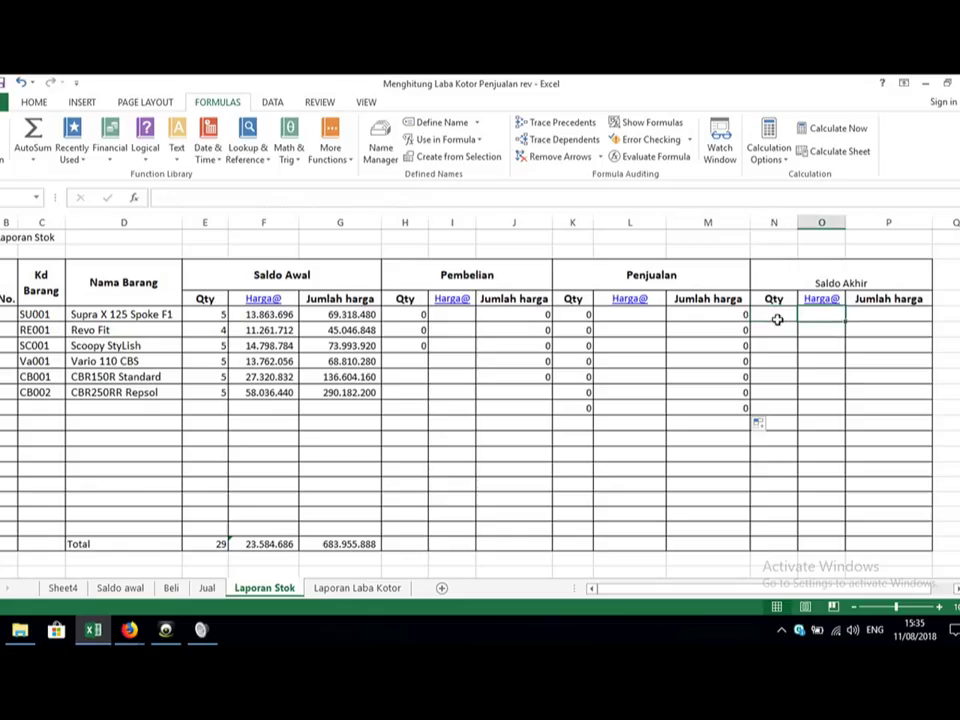
pyautogui.write('=')
pyautogui.press('Left')
pyautogui.press('Left')
pyautogui.press('Left')
pyautogui.press('Left')
pyautogui.press('Left')
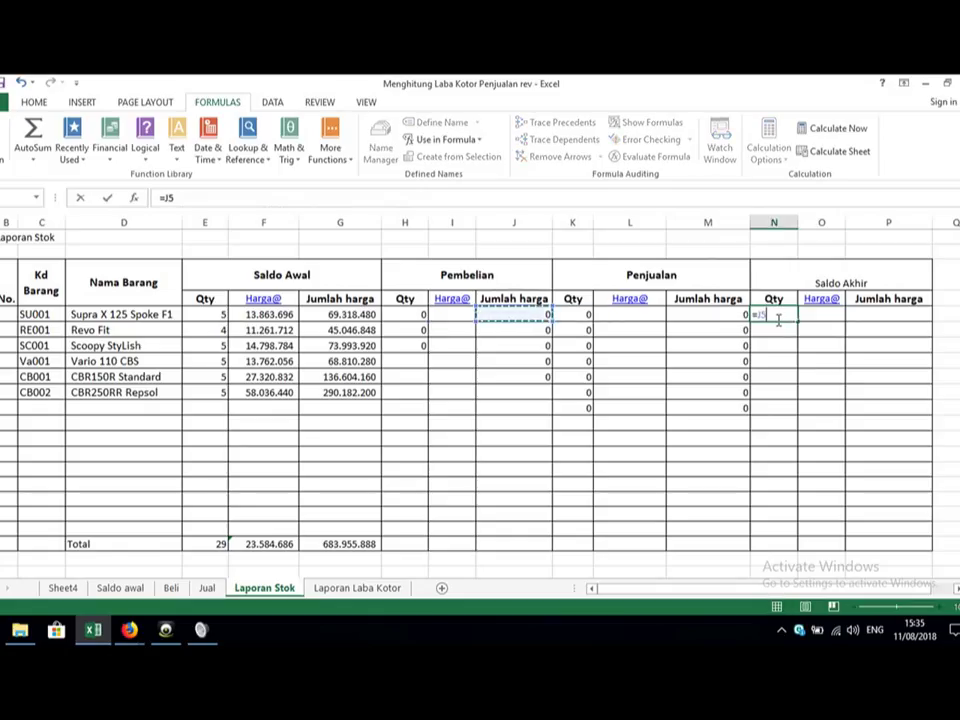
pyautogui.press('Left')
pyautogui.press('Left')
pyautogui.press('Left')
pyautogui.press('Left')
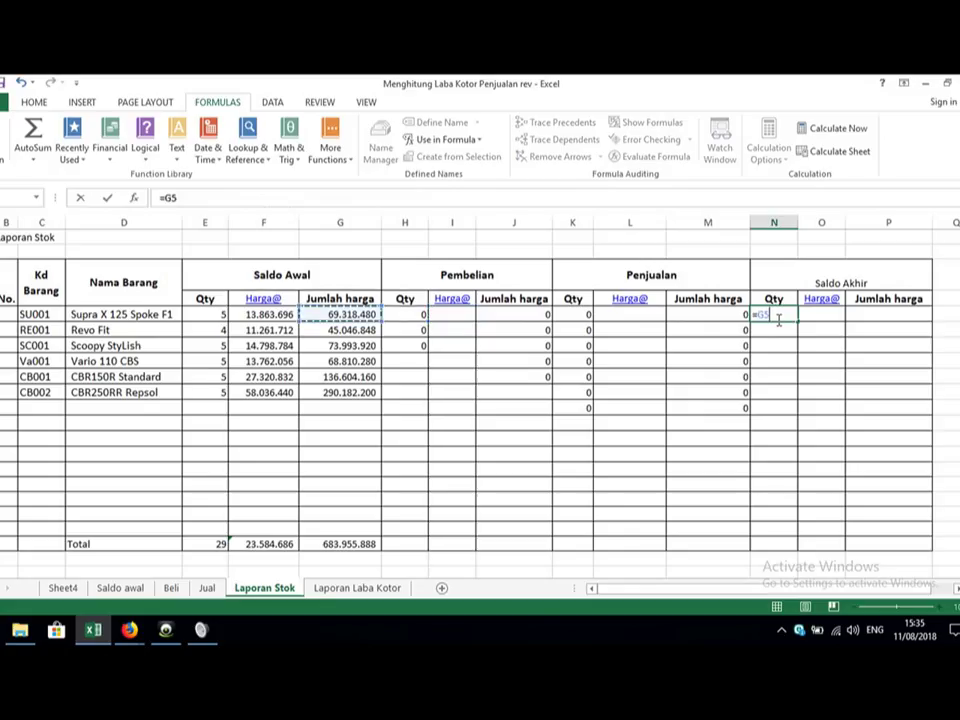
# Step: Add Pembelian Qty H5 and subtract Penjualan Qty K5 in N5, entering the formula =E5+H5-K5
pyautogui.write('+')
pyautogui.press('Left')
pyautogui.press('Left')
pyautogui.press('Left')
pyautogui.press('Left')
pyautogui.press('Left')
pyautogui.press('Left')
pyautogui.press('Left')
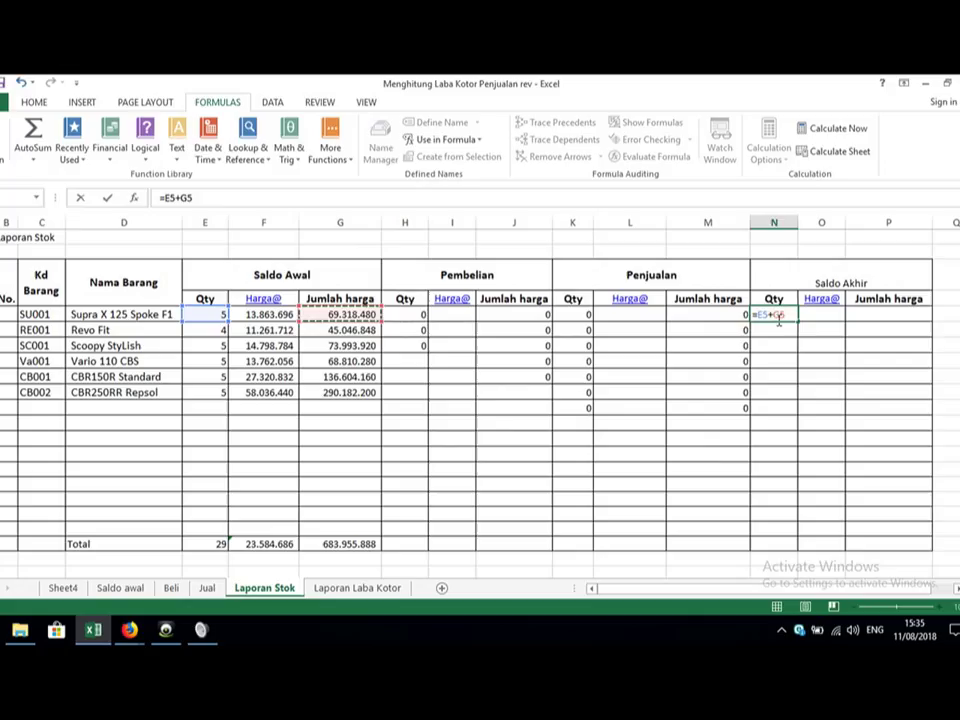
pyautogui.press('Right')
pyautogui.write('-')
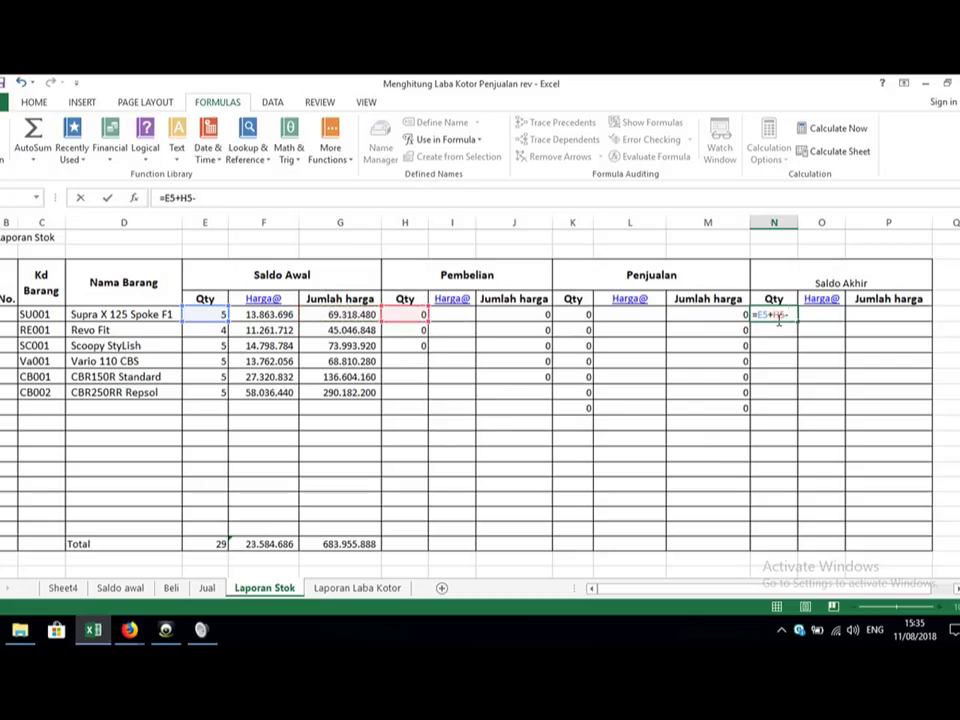
pyautogui.press('Left')
pyautogui.press('Left')
pyautogui.press('Left')
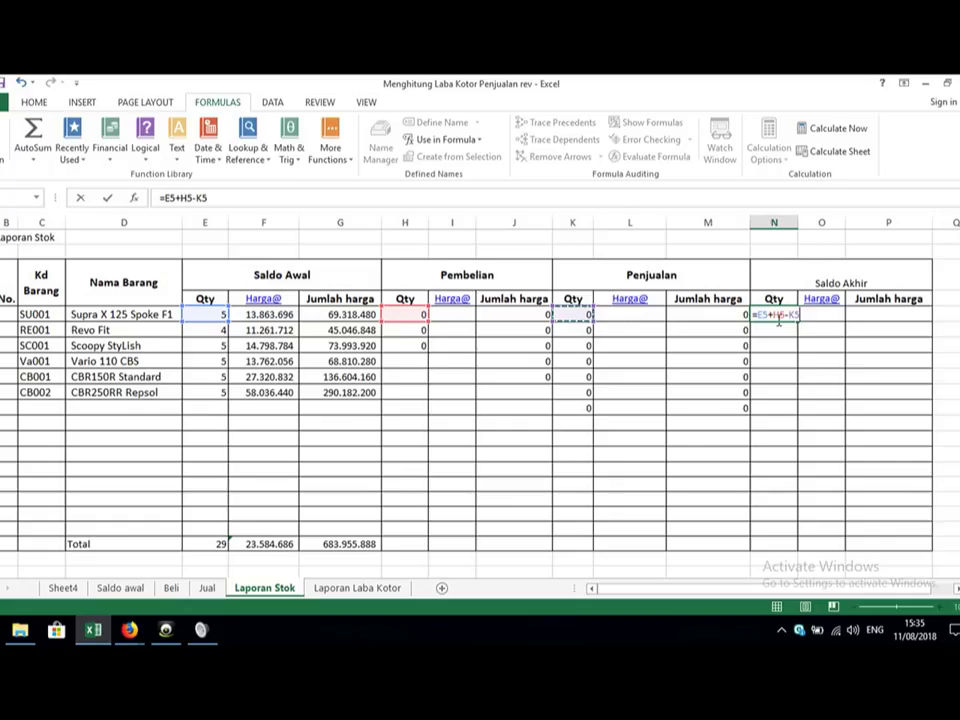
pyautogui.press('Tab')
pyautogui.press('Tab')
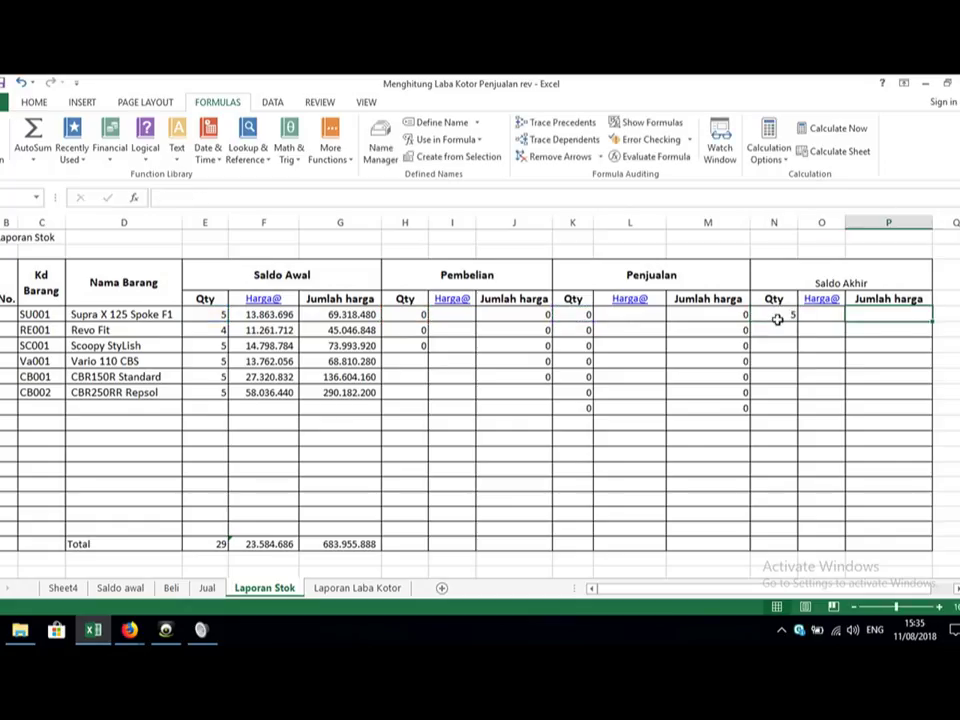
# Step: In Saldo Akhir Jumlah harga cell P5, start a formula with the Saldo Awal amount in G5
pyautogui.write('=')
pyautogui.press('Left')
pyautogui.press('Left')
pyautogui.press('Left')
pyautogui.press('Left')
pyautogui.press('Left')
pyautogui.press('Left')
pyautogui.press('Left')
pyautogui.press('Left')
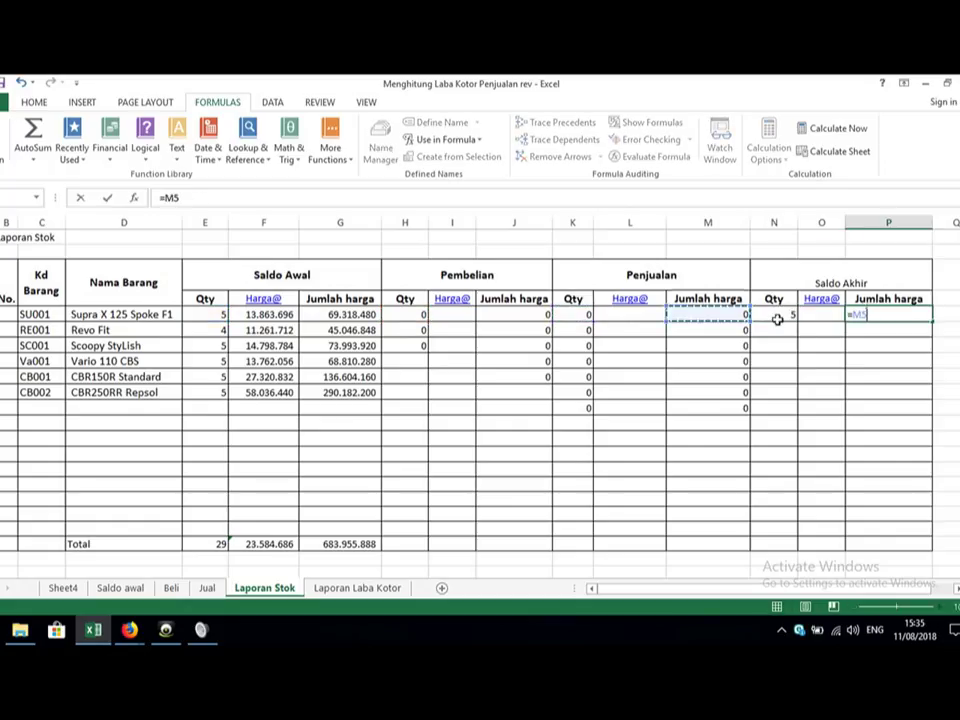
pyautogui.press('Left')
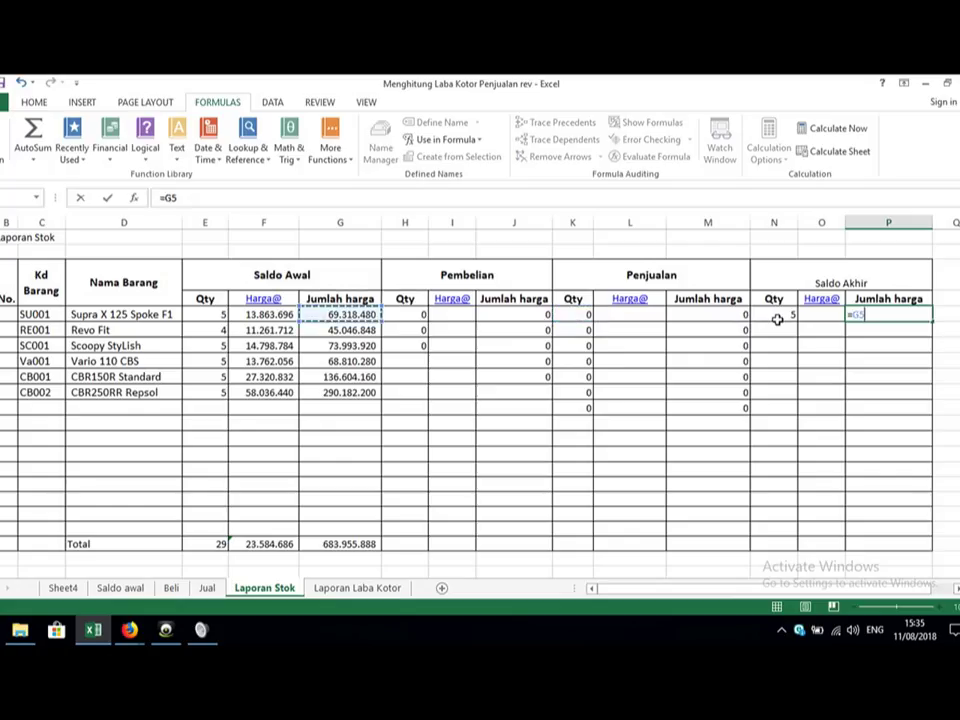
# Step: Add Pembelian amount J5 and subtract Penjualan amount M5 in P5, accepting the corrected formula =G5+J5-M5
pyautogui.write('+')
pyautogui.press('Left')
pyautogui.press('Left')
pyautogui.press('Left')
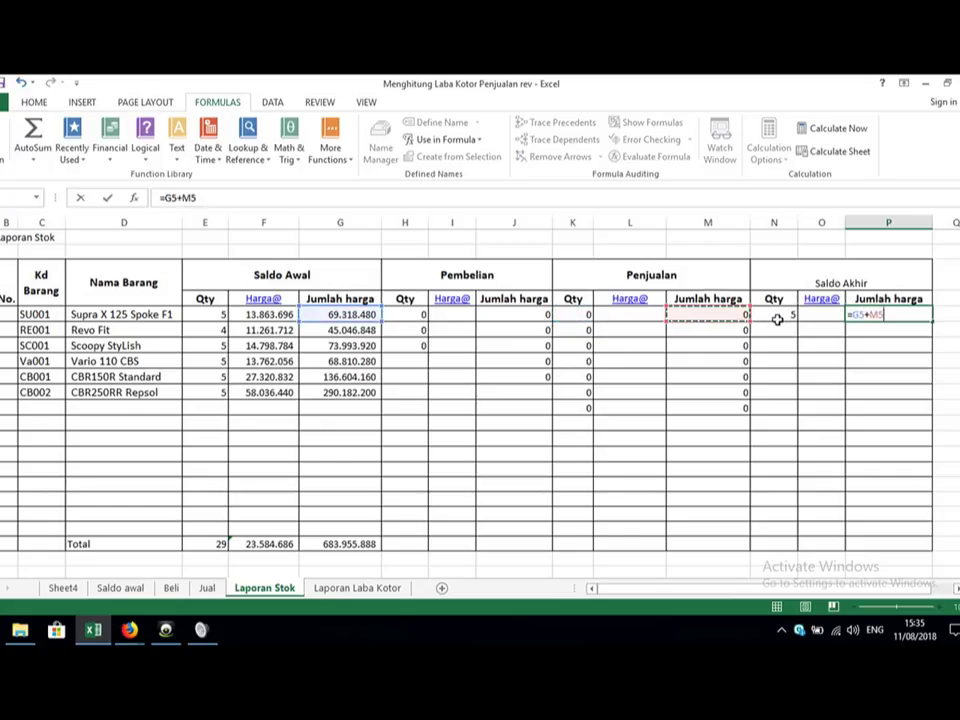
pyautogui.press('Left')
pyautogui.press('Left')
pyautogui.press('Left')
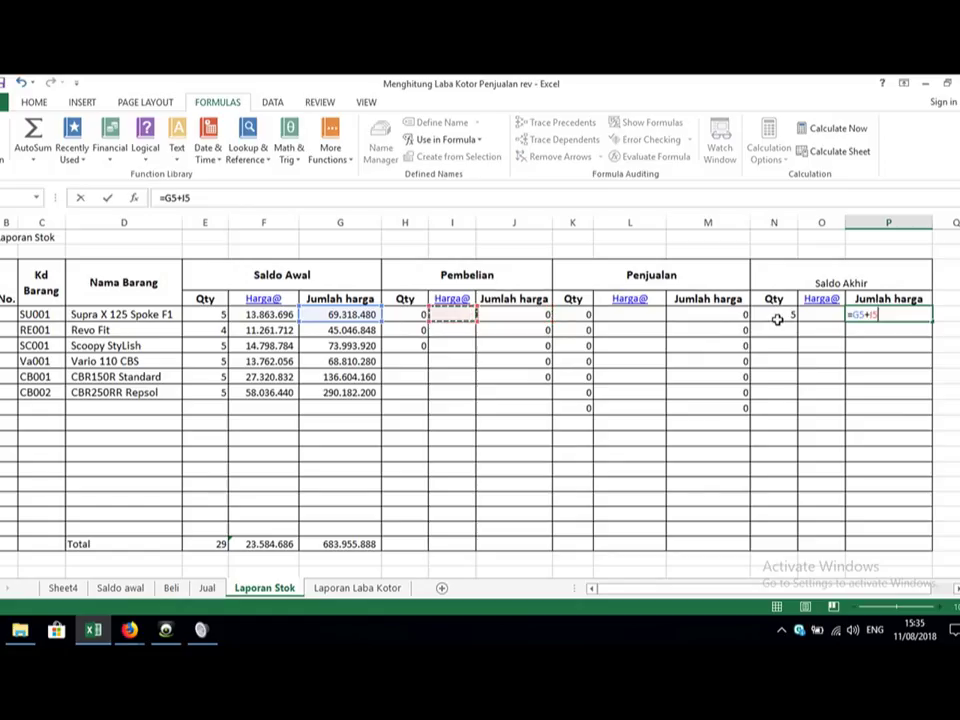
pyautogui.write('-')
pyautogui.press('Left')
pyautogui.press('Left')
pyautogui.press('Left')
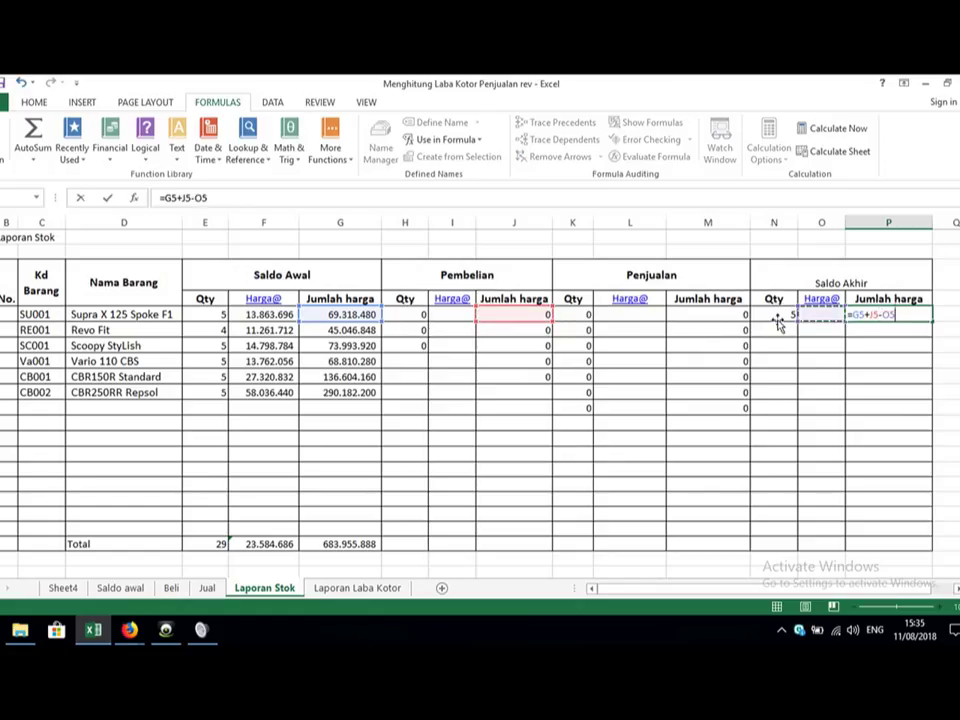
pyautogui.write(')')
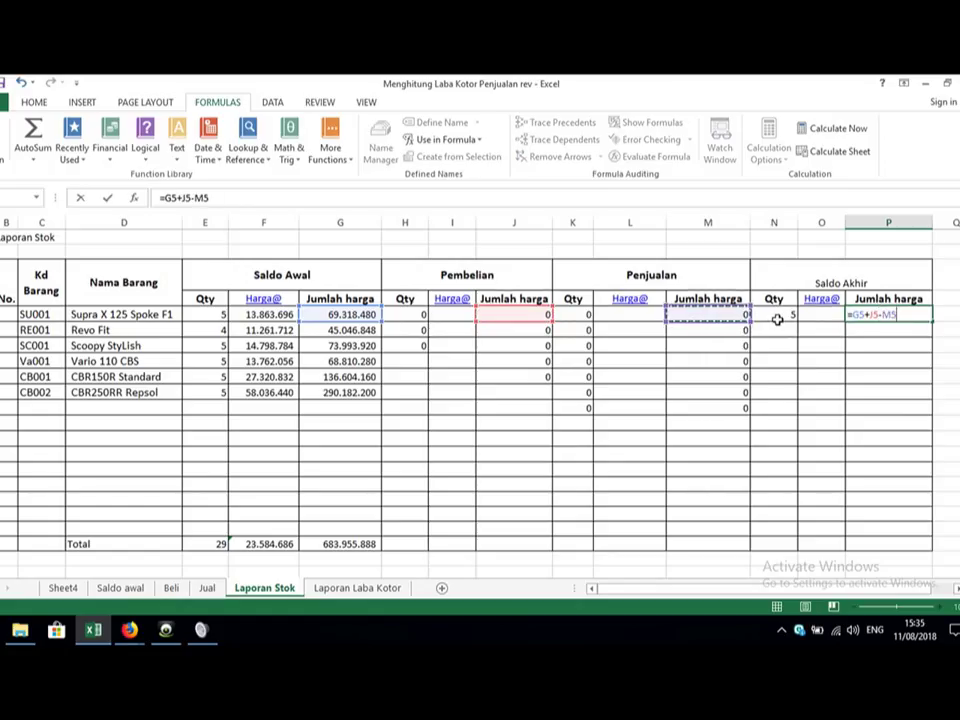
pyautogui.press('Return')
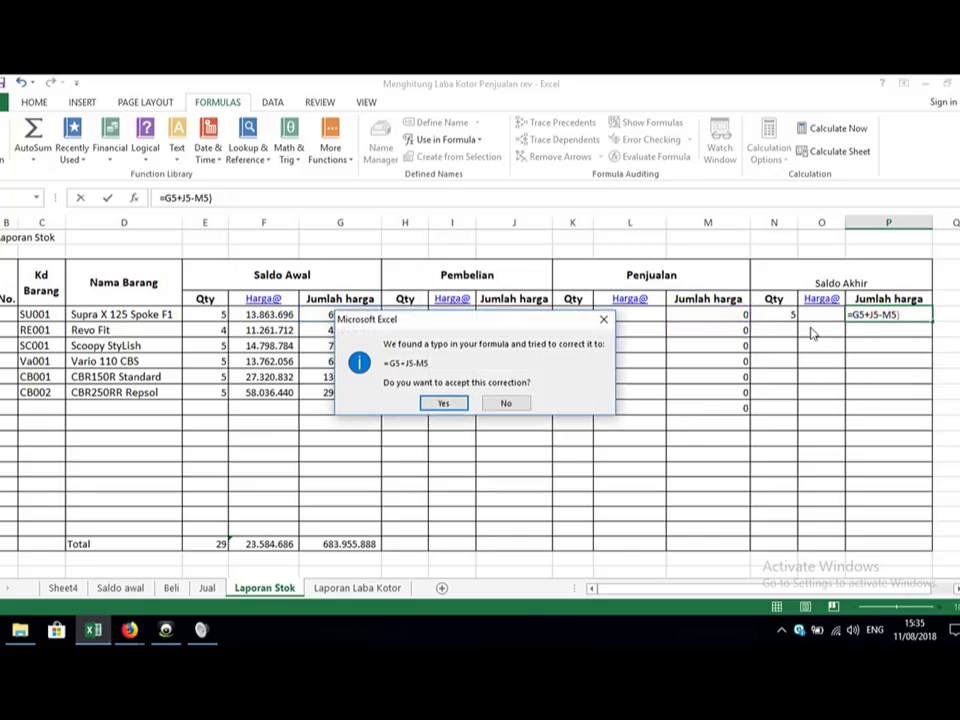
pyautogui.press('Return')
# Step: Enter =P5/N5 in Saldo Akhir Harga@ cell O5 and fill the N5:P5 formulas down to row 11
pyautogui.moveTo(788, 313); pyautogui.dragTo(911, 317)
pyautogui.click(823, 315)
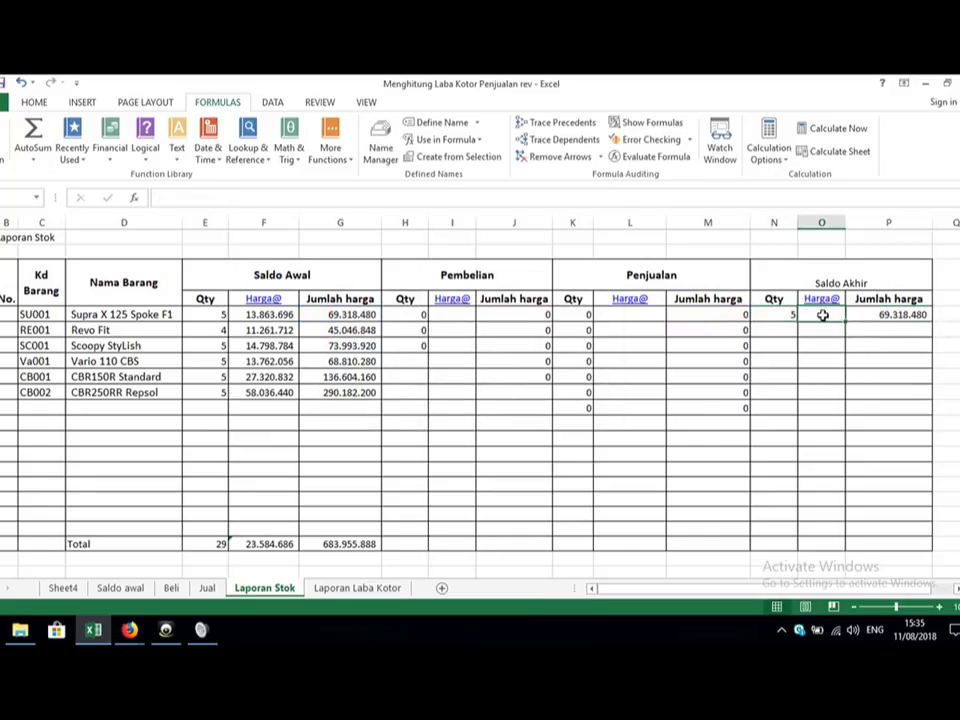
pyautogui.write('=')
pyautogui.press('Right')
pyautogui.write('/')
pyautogui.press('Left')
pyautogui.press('Return')
pyautogui.click(810, 314)
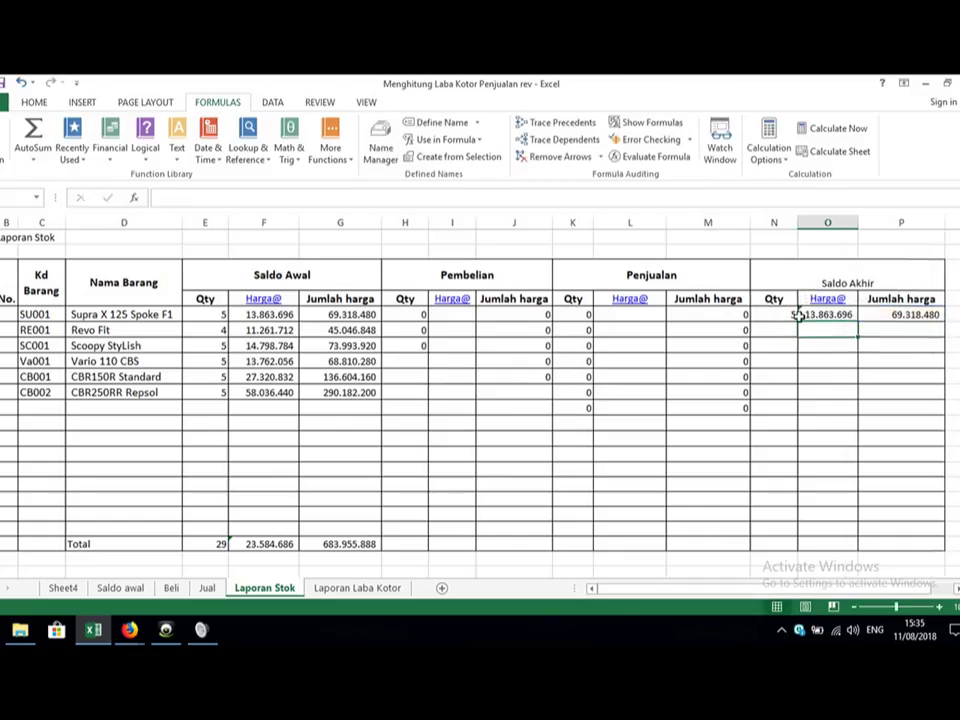
pyautogui.moveTo(785, 313); pyautogui.dragTo(928, 415)
# Step: Fill the Pembelian Qty formula from H7 down to H10 for the remaining items
pyautogui.click(529, 396)
pyautogui.press('Left')
pyautogui.press('Left')
pyautogui.press('Left')
pyautogui.press('Left')
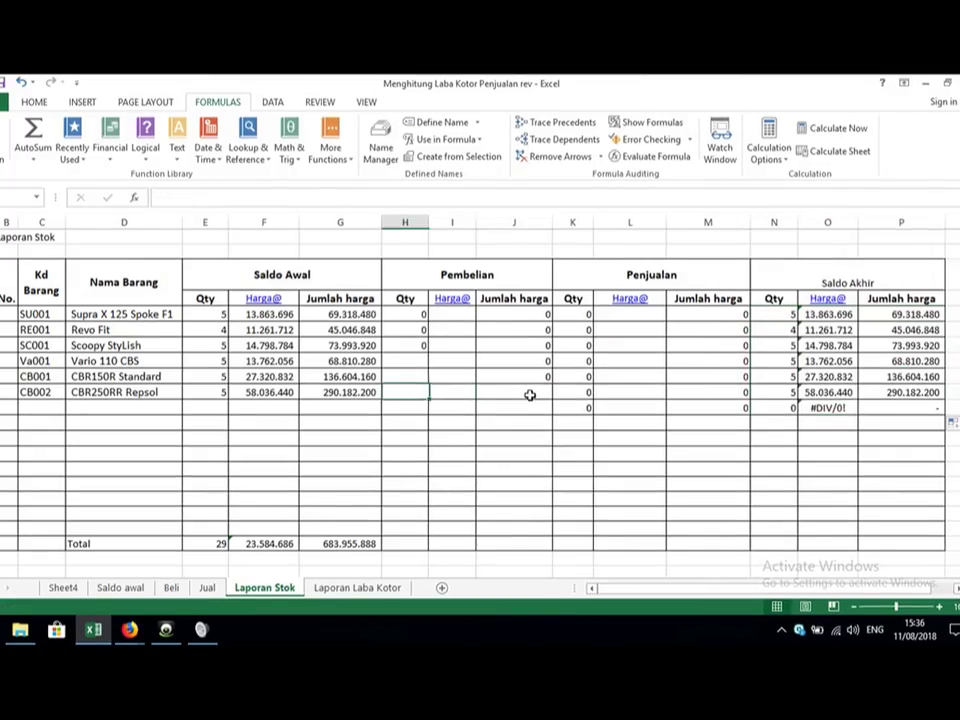
pyautogui.press('Right')
pyautogui.press('Right')
pyautogui.click(423, 345)
pyautogui.moveTo(428, 349); pyautogui.dragTo(431, 392)
pyautogui.click(480, 382)
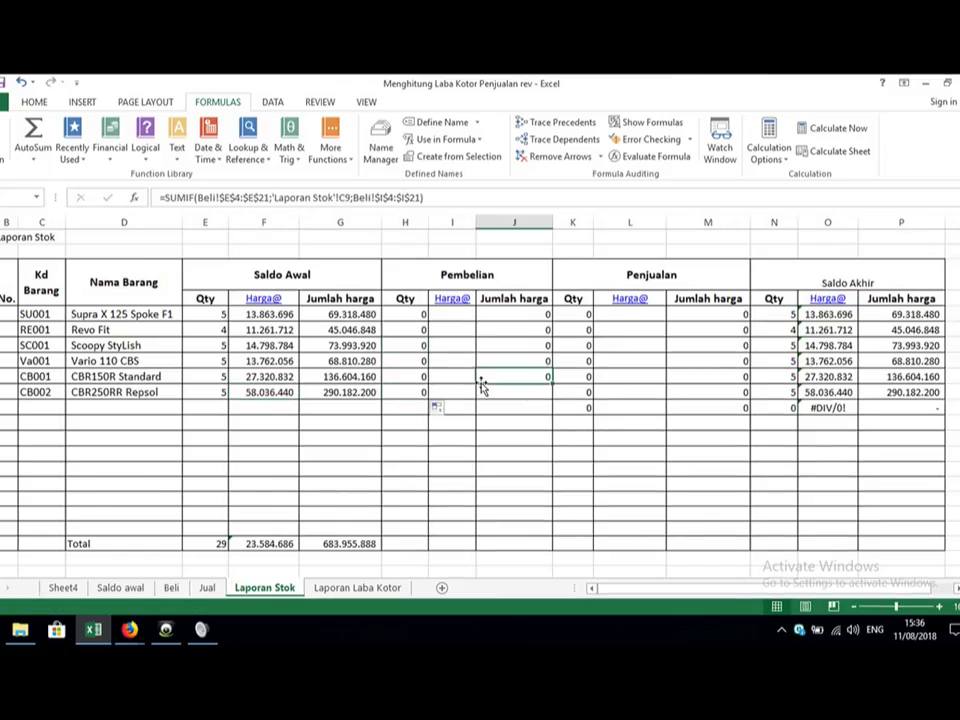
# Step: On the Beli sheet, enter 1 as the first No. in cell B4 and move on to its Tgl cell
pyautogui.click(171, 588)
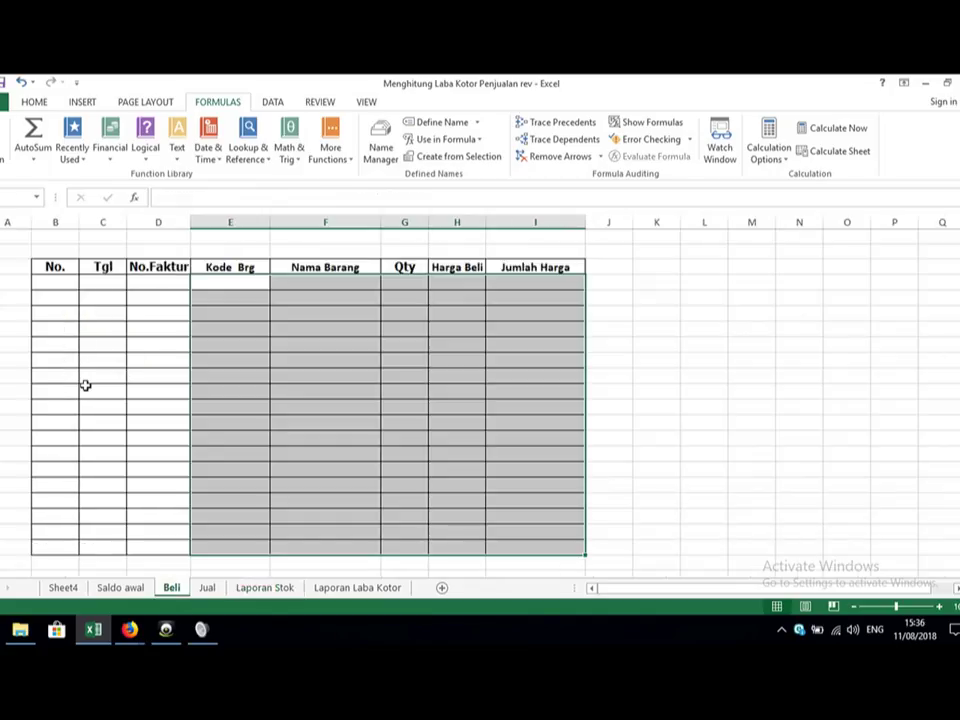
pyautogui.click(100, 288)
pyautogui.click(164, 273)
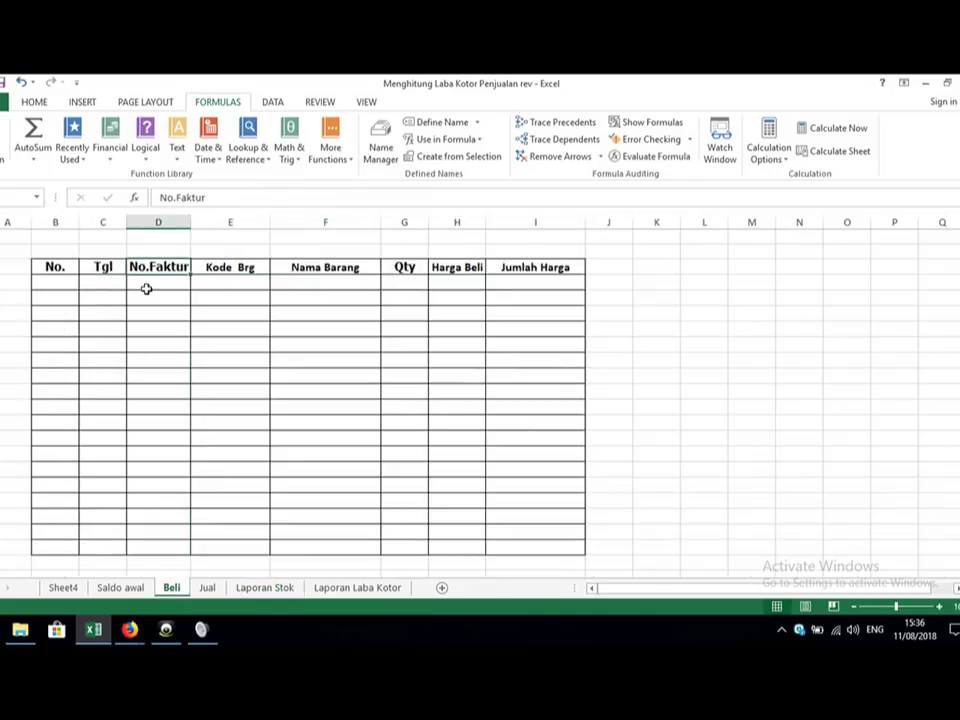
pyautogui.click(56, 285)
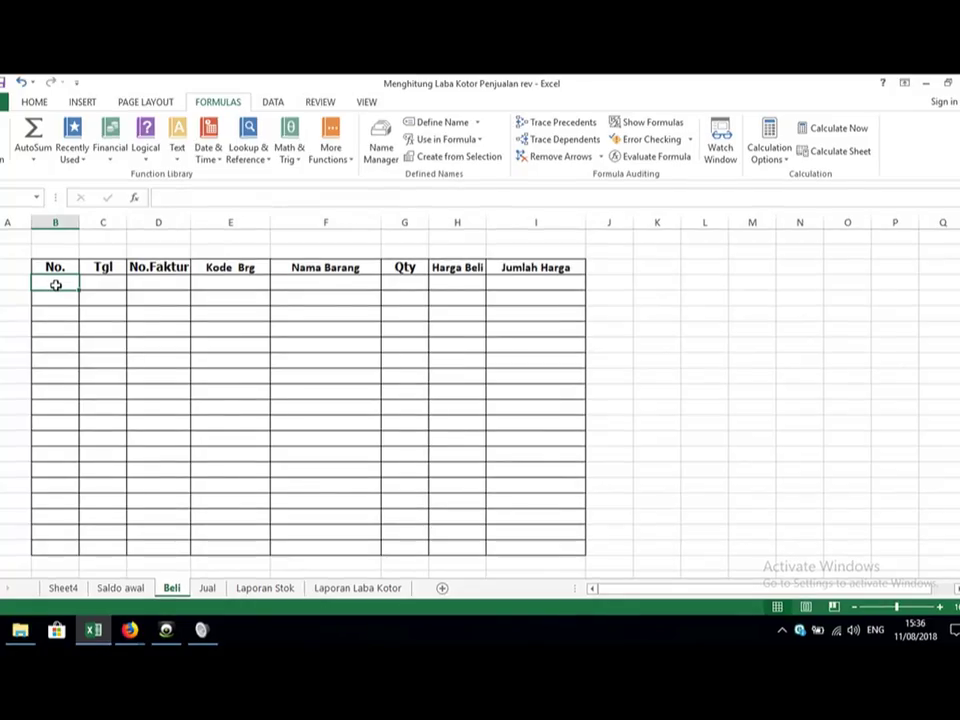
pyautogui.write('1')
pyautogui.press('Tab')
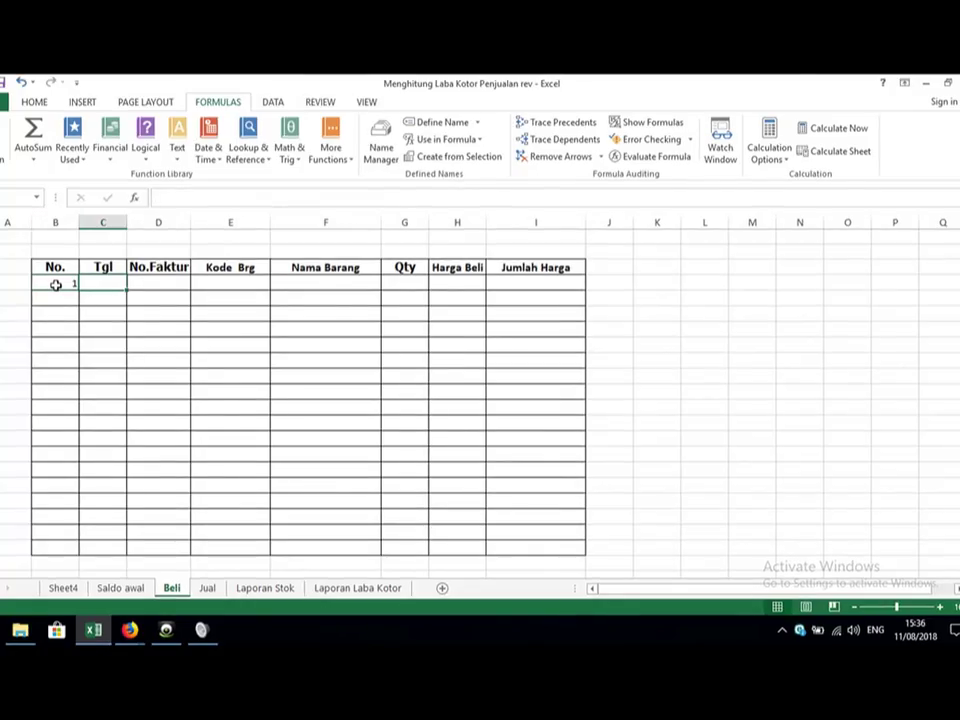
# Step: Enter the date 01/08/2018 in the Tgl cell of the first purchase row
pyautogui.write('01/0')
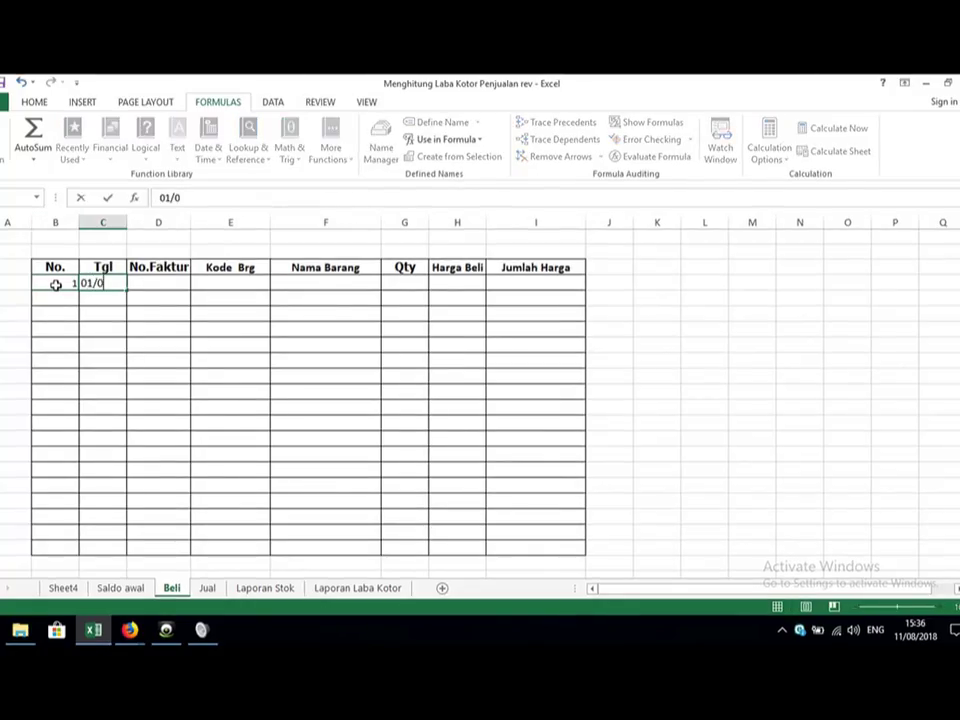
pyautogui.write('8/2018')
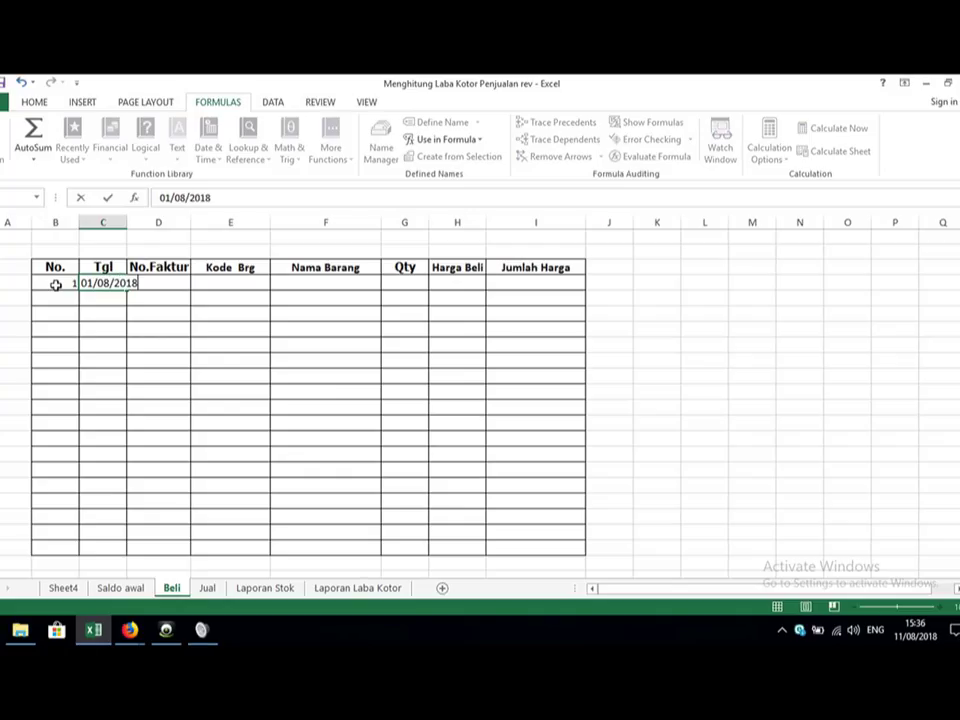
pyautogui.press('Return')
# Step: Enter the invoice number in the first row's No.Faktur cell and widen that column slightly
pyautogui.click(174, 285)
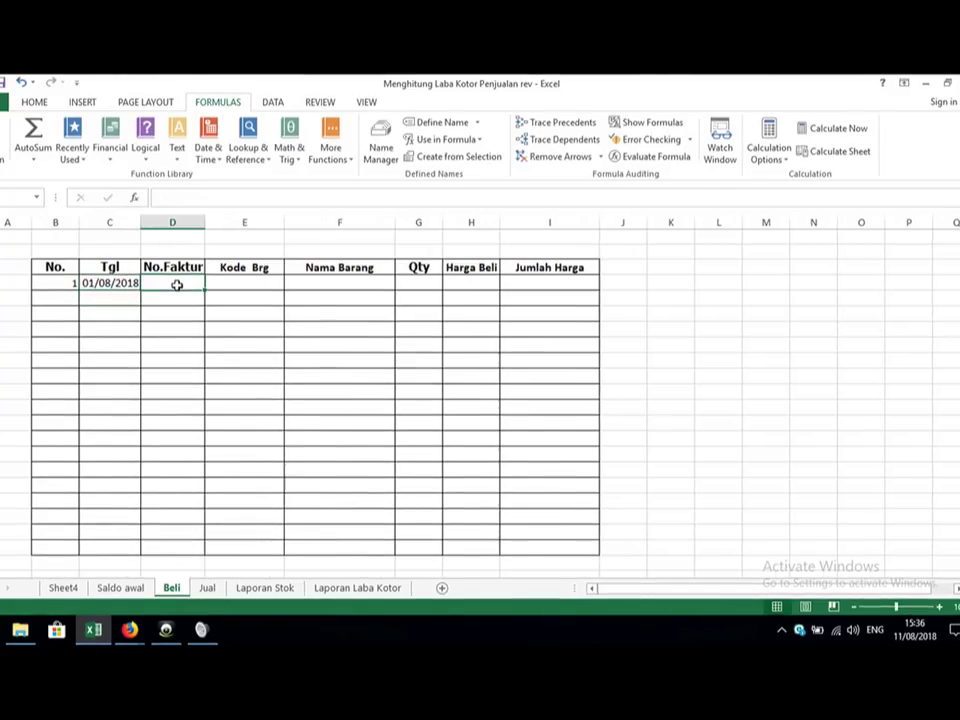
pyautogui.write('JL-')
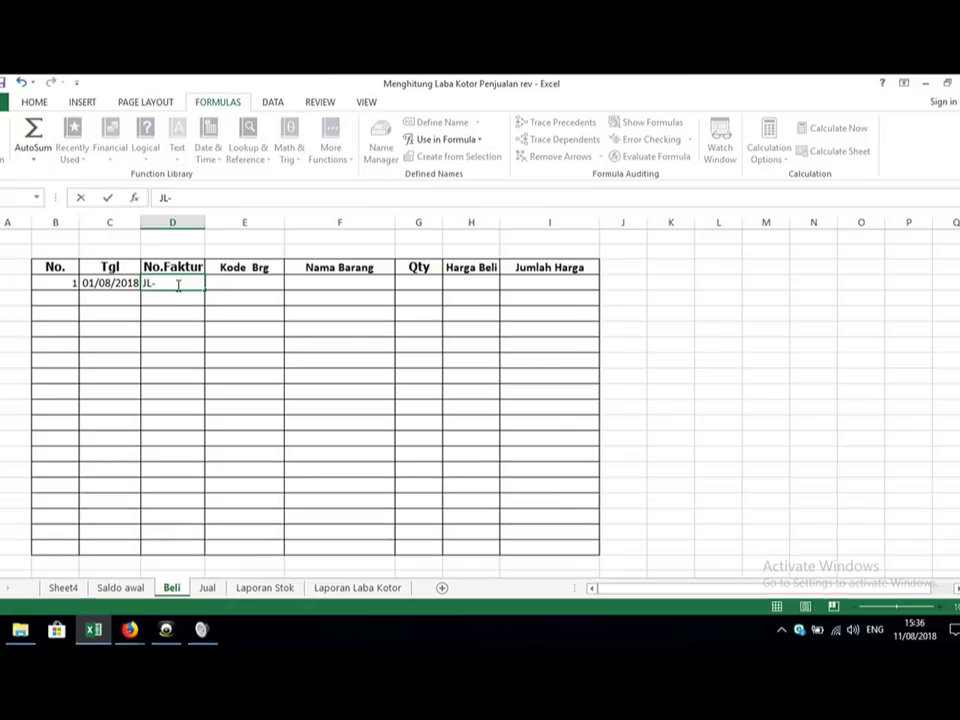
pyautogui.write('0')
pyautogui.press('BackSpace')
pyautogui.write('18080001')
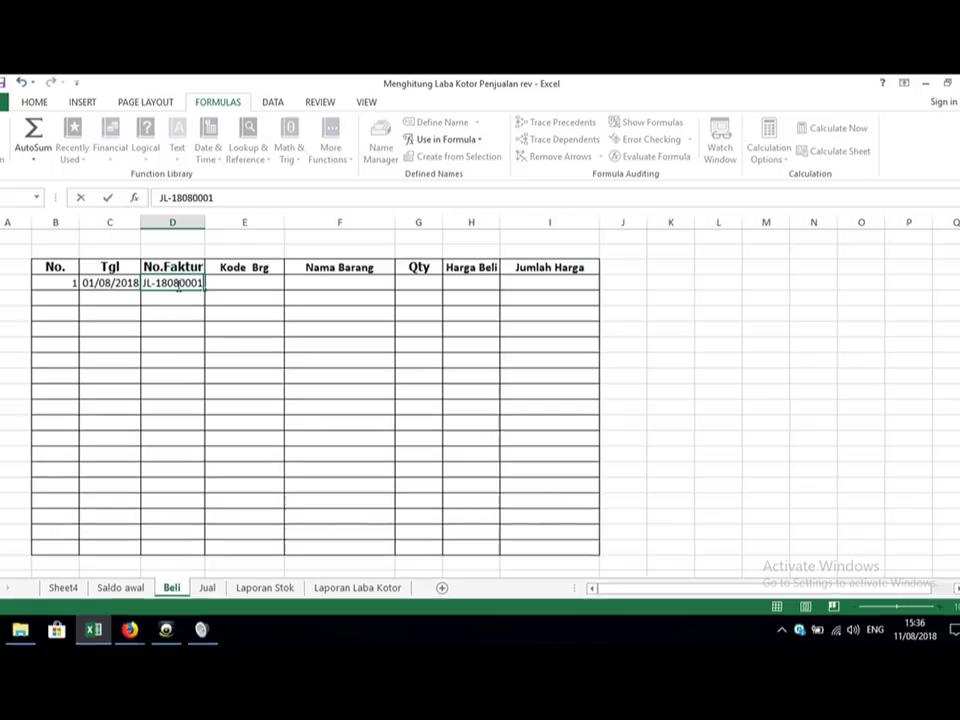
pyautogui.press('Return')
pyautogui.moveTo(205, 228); pyautogui.dragTo(219, 228)
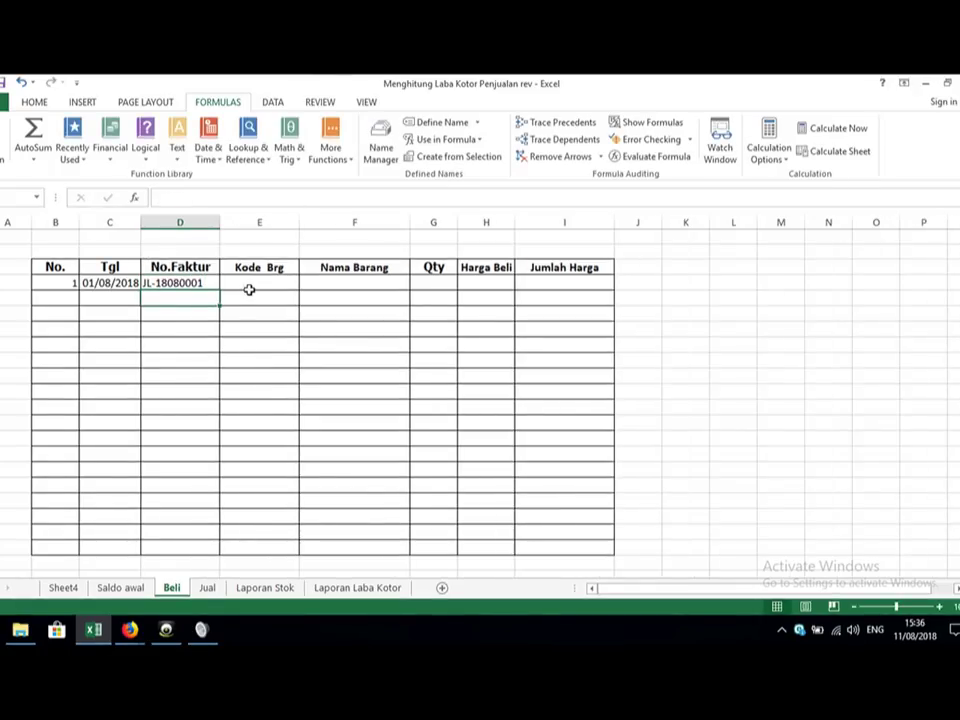
# Step: Apply list data validation with the source =kd to the empty Kode Brg cells down to the table's end
pyautogui.click(250, 290)
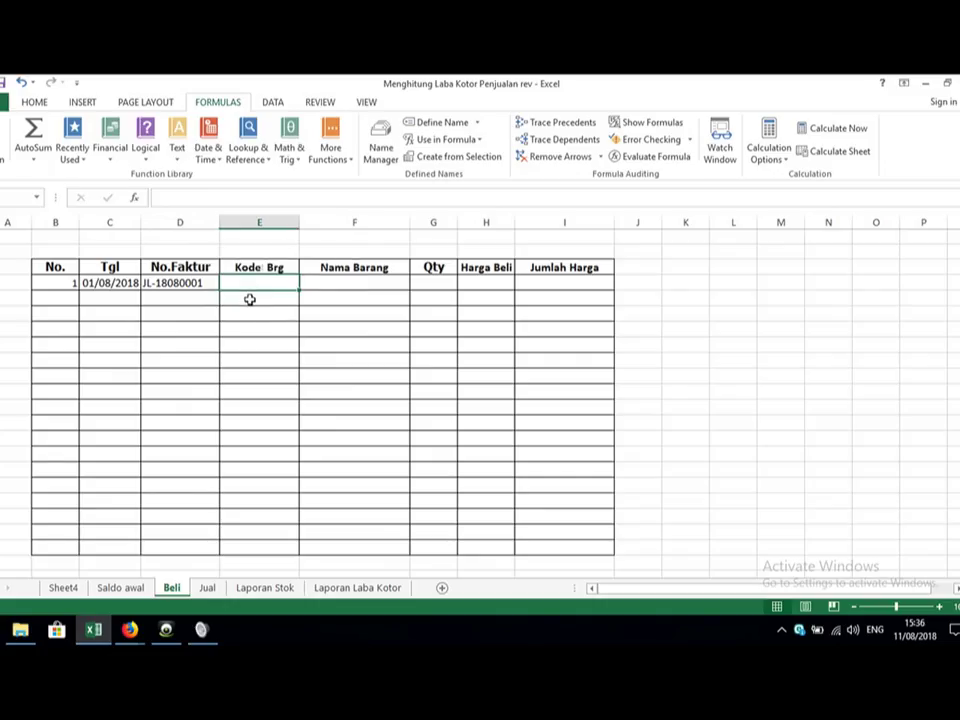
pyautogui.moveTo(258, 284)
pyautogui.mouseDown()
pyautogui.moveTo(244, 371)
pyautogui.moveTo(240, 561)
pyautogui.mouseUp()
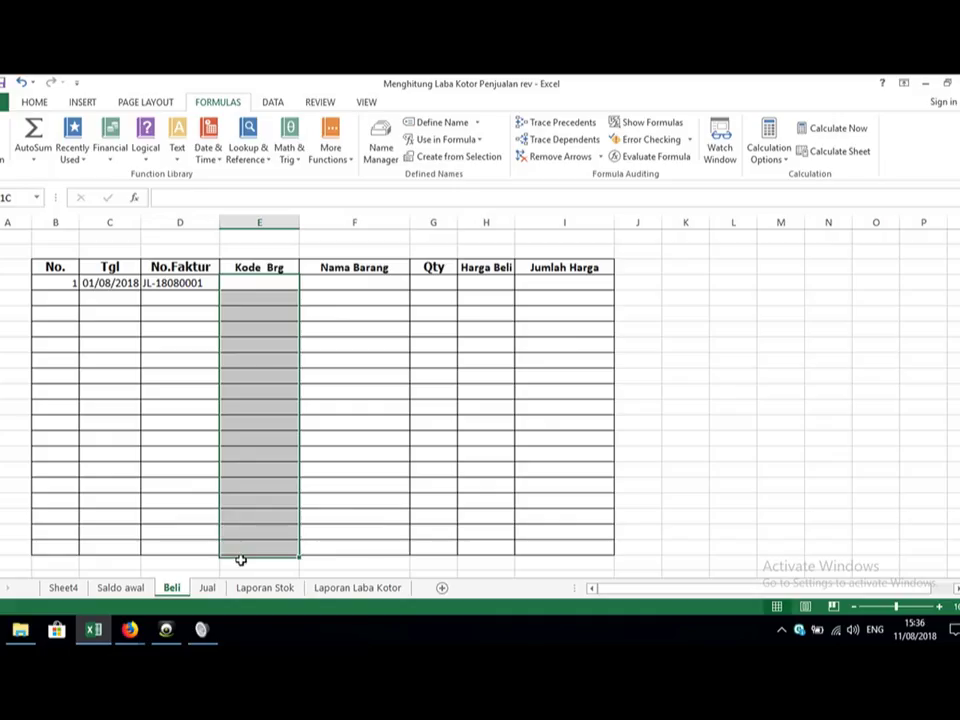
pyautogui.click(268, 101)
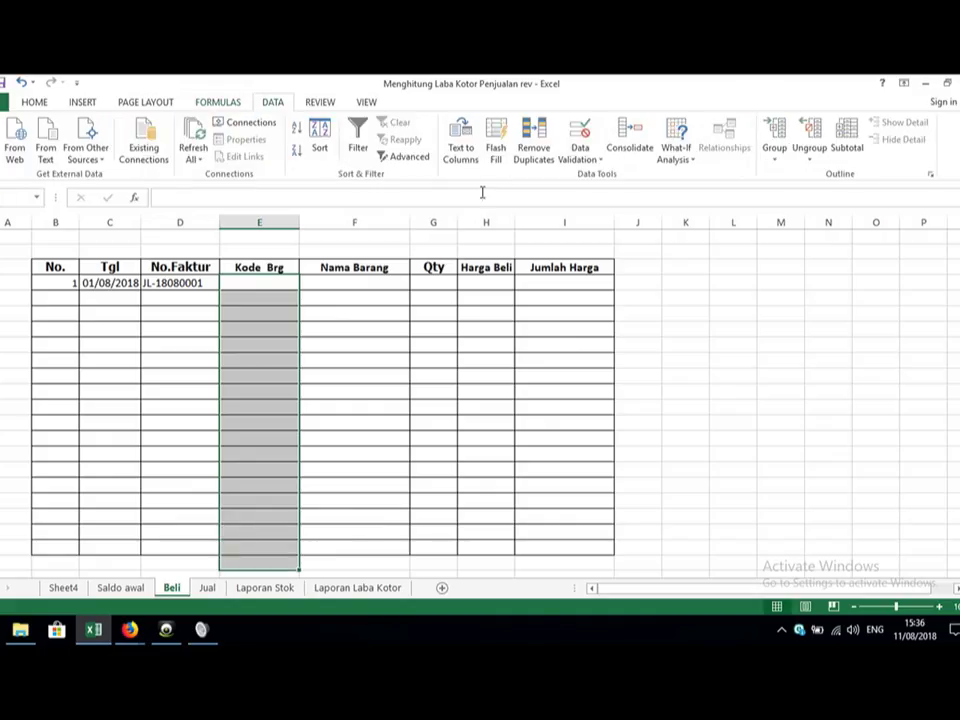
pyautogui.click(588, 157)
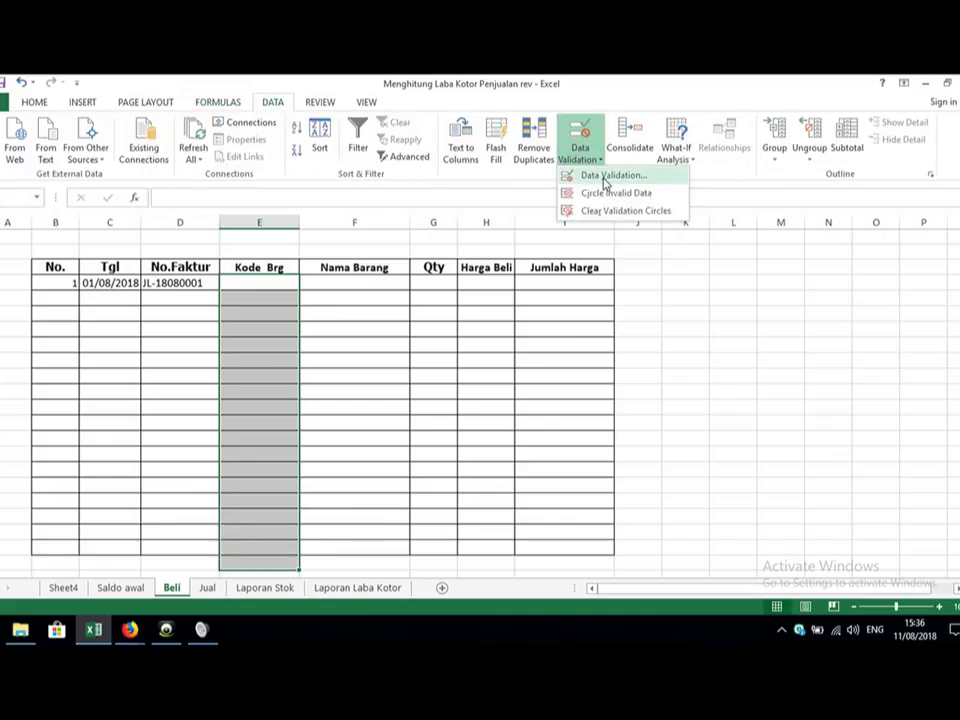
pyautogui.click(603, 178)
pyautogui.click(576, 381)
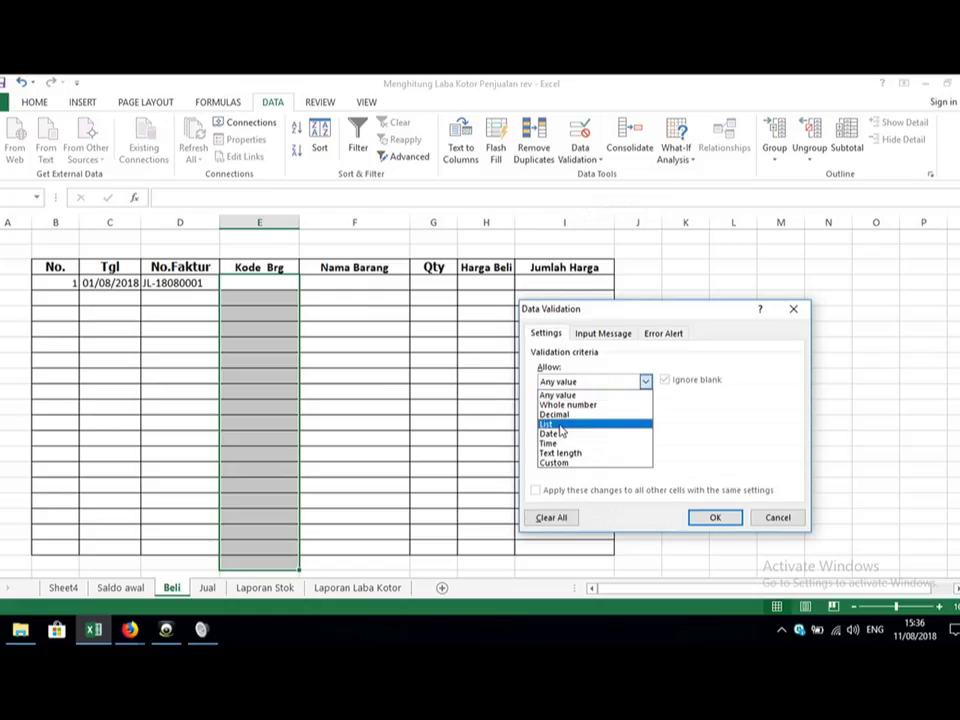
pyautogui.click(562, 426)
pyautogui.click(556, 441)
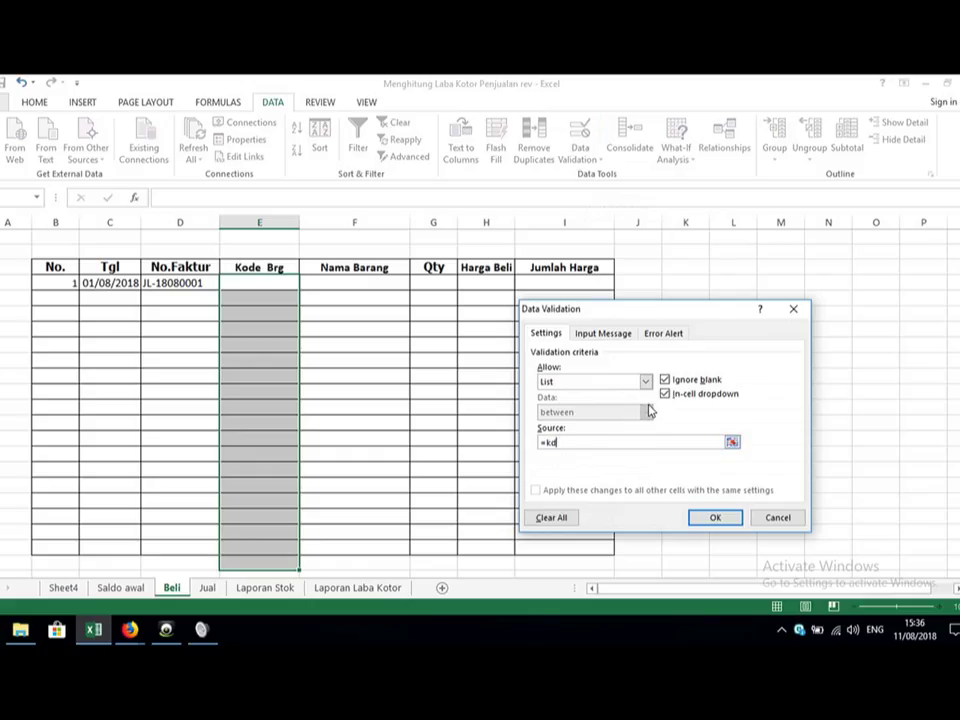
pyautogui.click(714, 517)
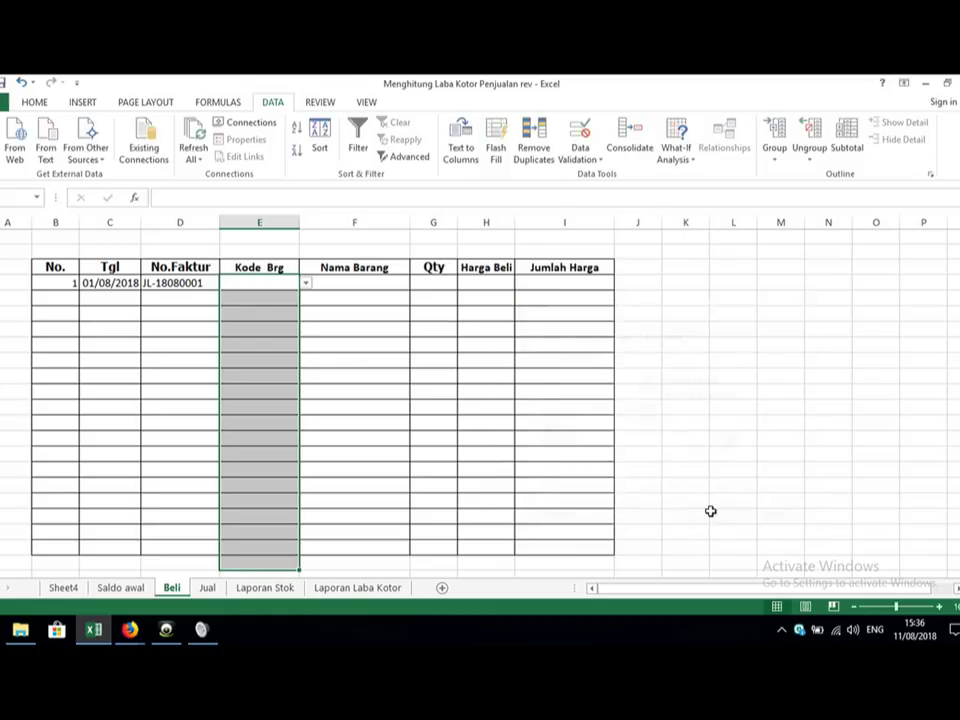
# Step: Choose SU001 as the item code in the first purchase row
pyautogui.click(306, 285)
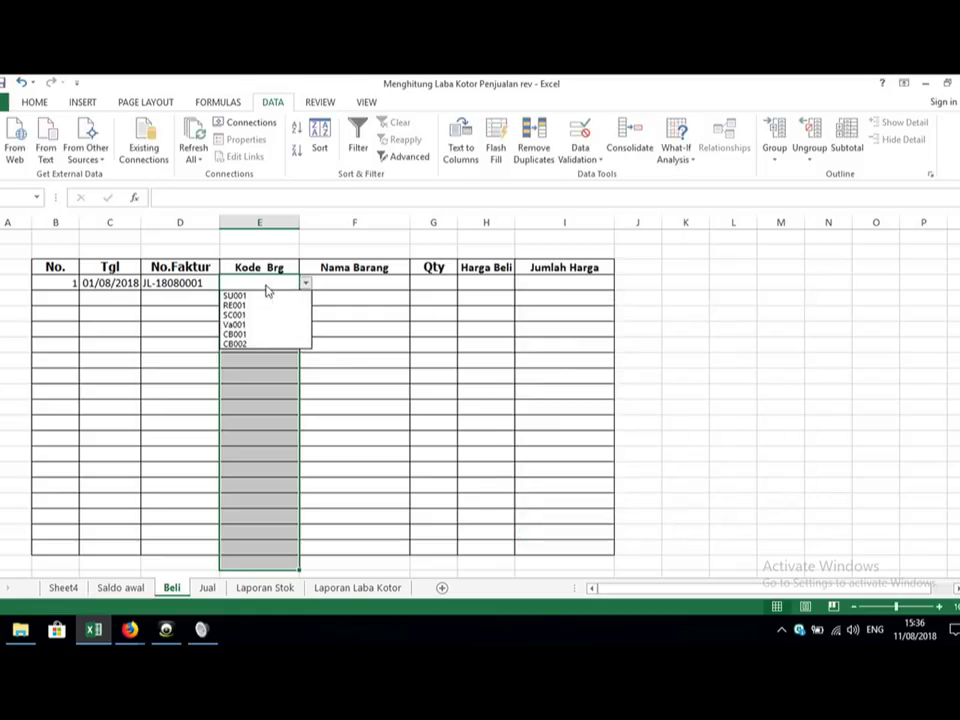
pyautogui.click(263, 296)
pyautogui.click(336, 268)
# Step: Fill the first Nama Barang cell with an exact-match VLOOKUP of E4 in 'Saldo awal'!$B$6:$C$11, returning column 2
pyautogui.click(337, 282)
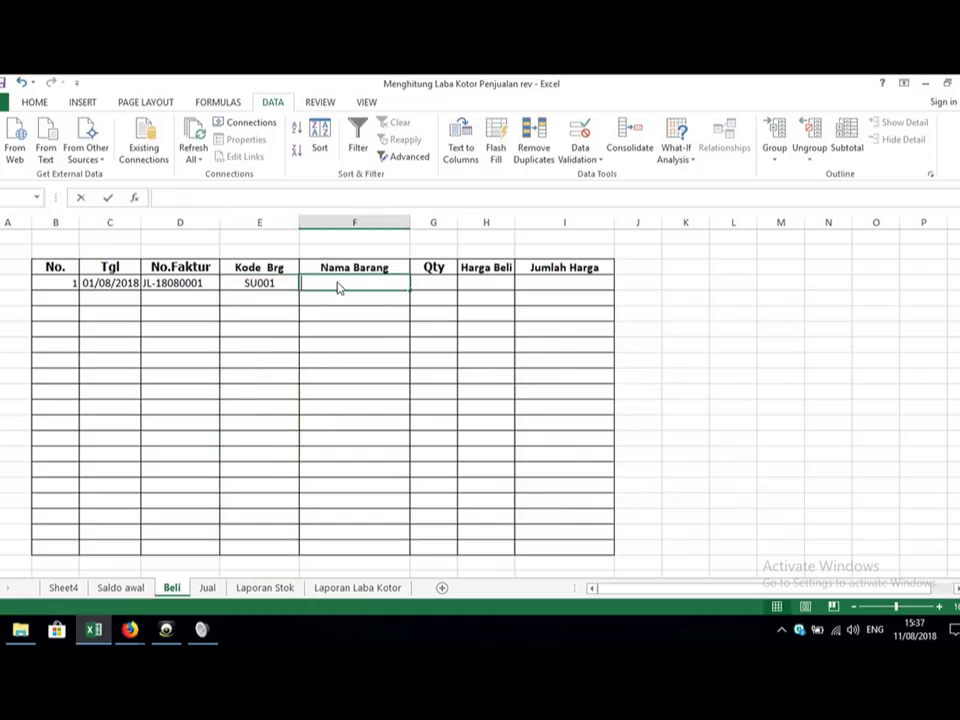
pyautogui.write('=vlookup(')
pyautogui.press('Left')
pyautogui.press('Left')
pyautogui.press('Right')
pyautogui.write(';')
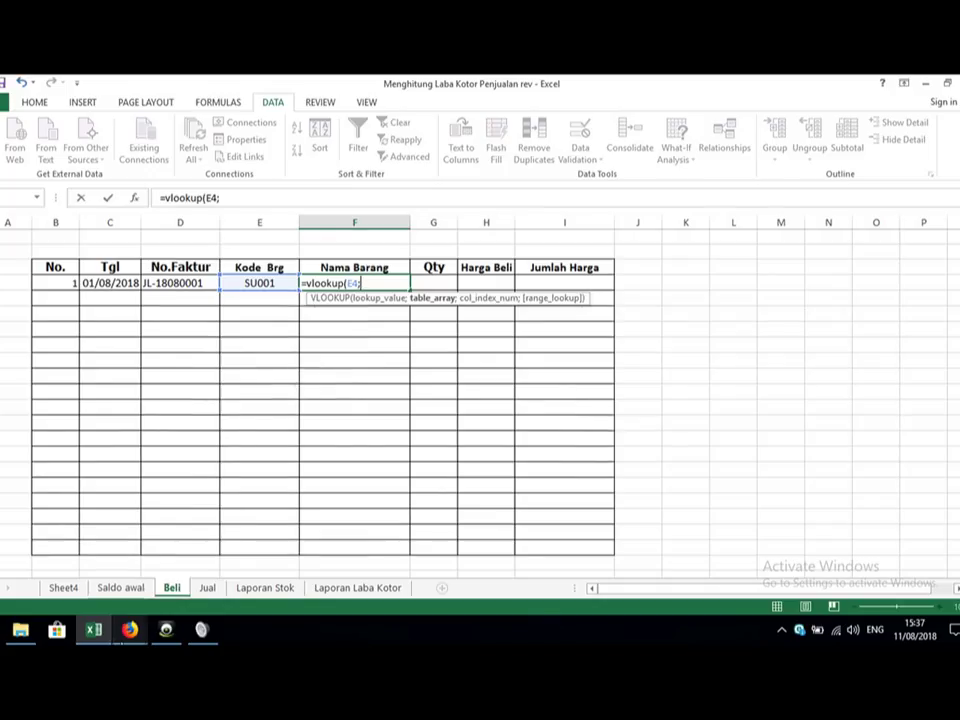
pyautogui.click(118, 587)
pyautogui.moveTo(103, 413); pyautogui.dragTo(317, 541)
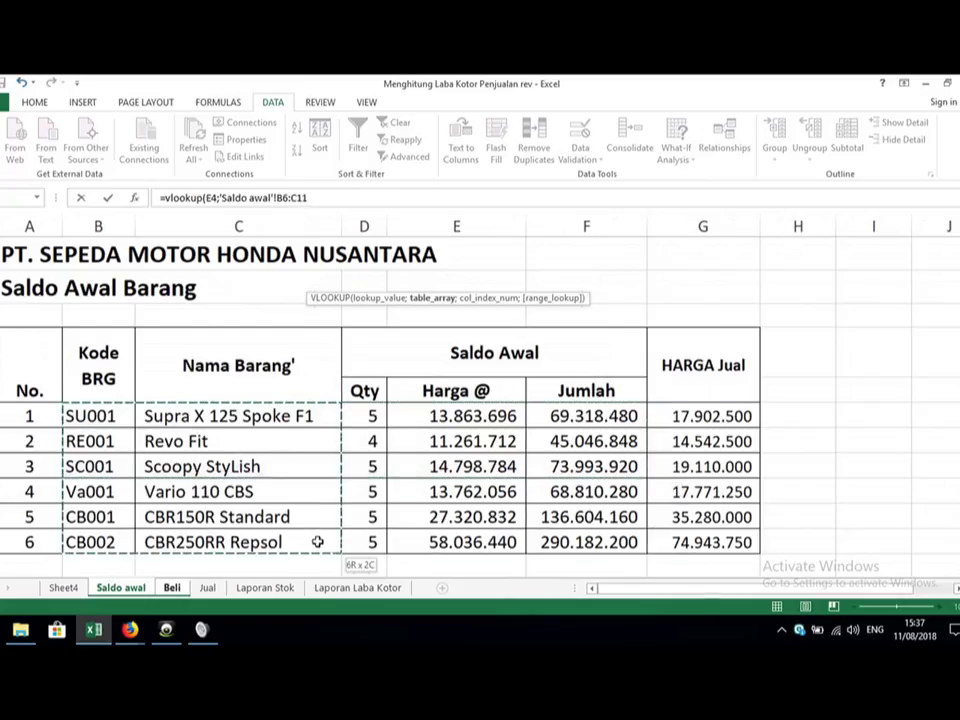
pyautogui.press('F4')
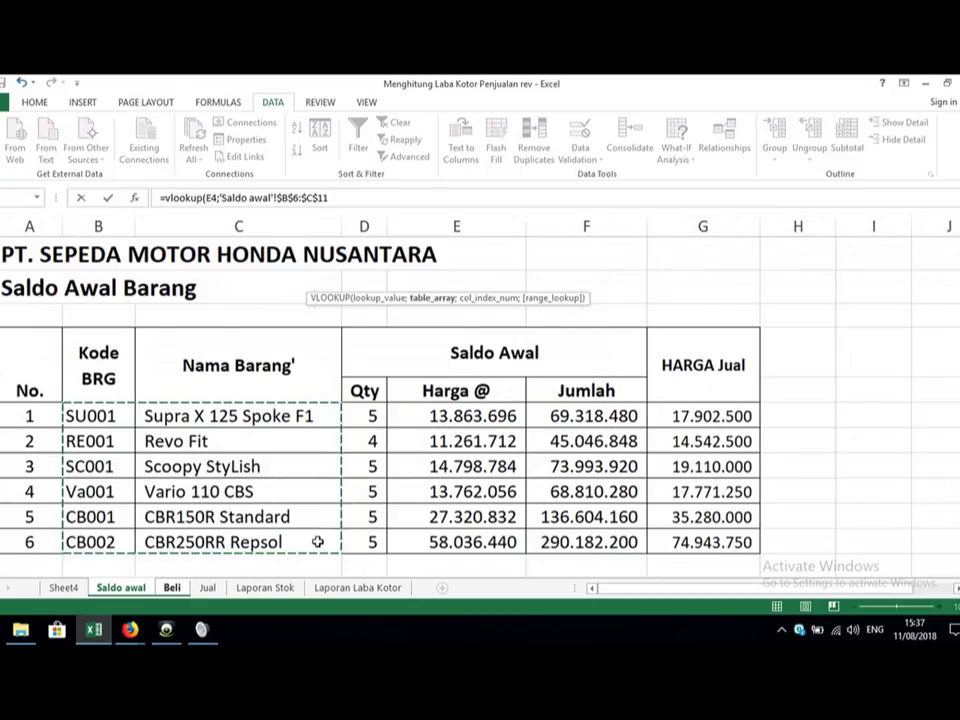
pyautogui.write(';')
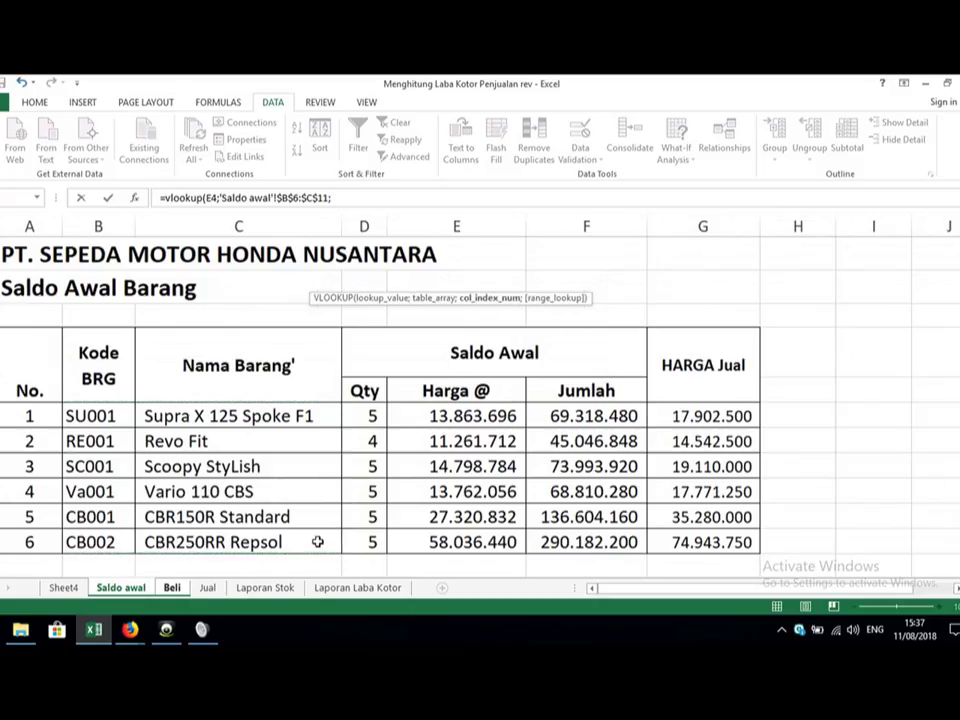
pyautogui.write('2;')
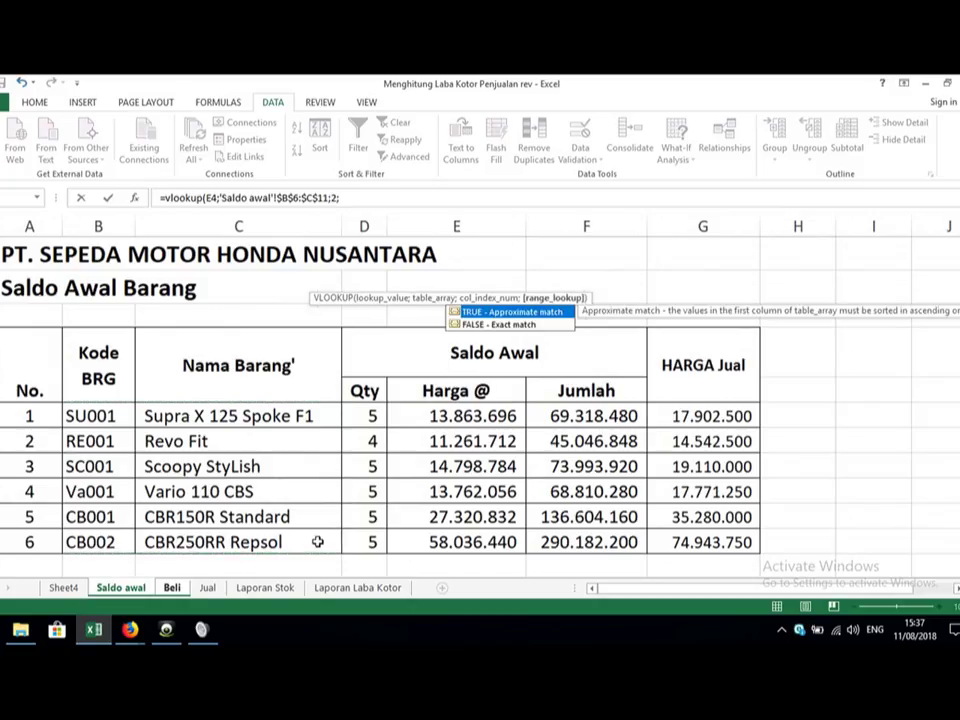
pyautogui.click(500, 324)
pyautogui.doubleClick(513, 324)
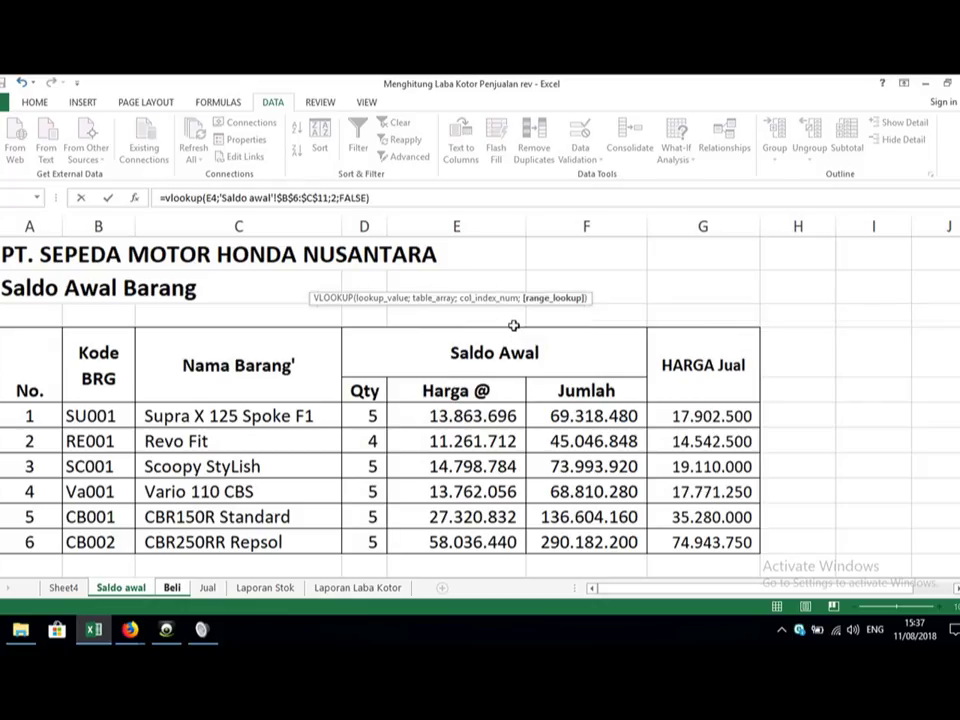
pyautogui.press('Return')
pyautogui.click(381, 283)
pyautogui.moveTo(408, 290); pyautogui.dragTo(452, 285)
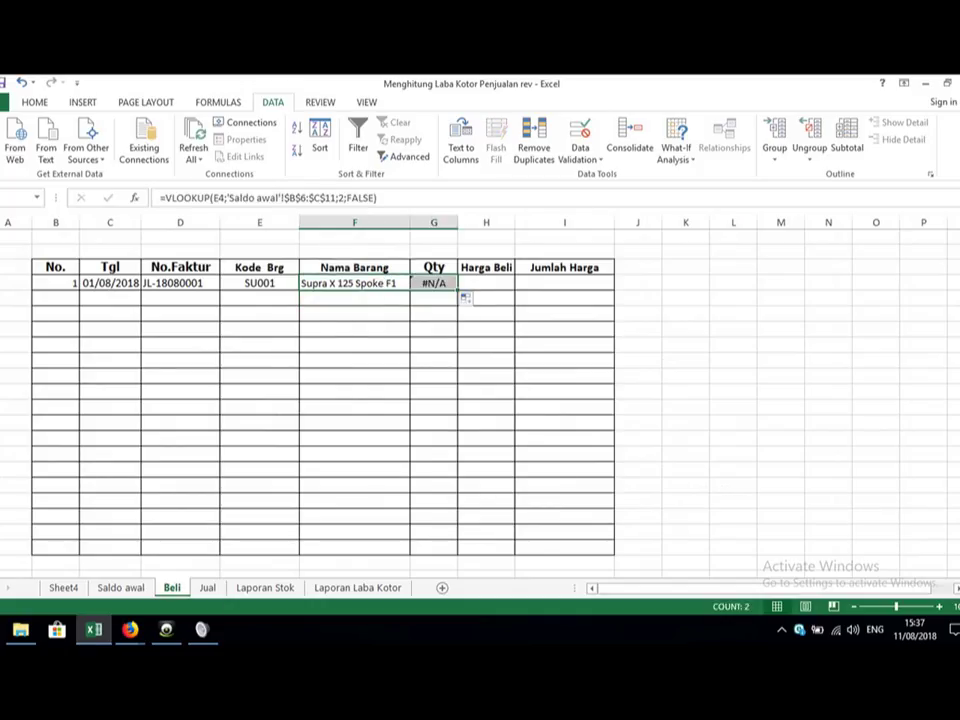
pyautogui.click(21, 82)
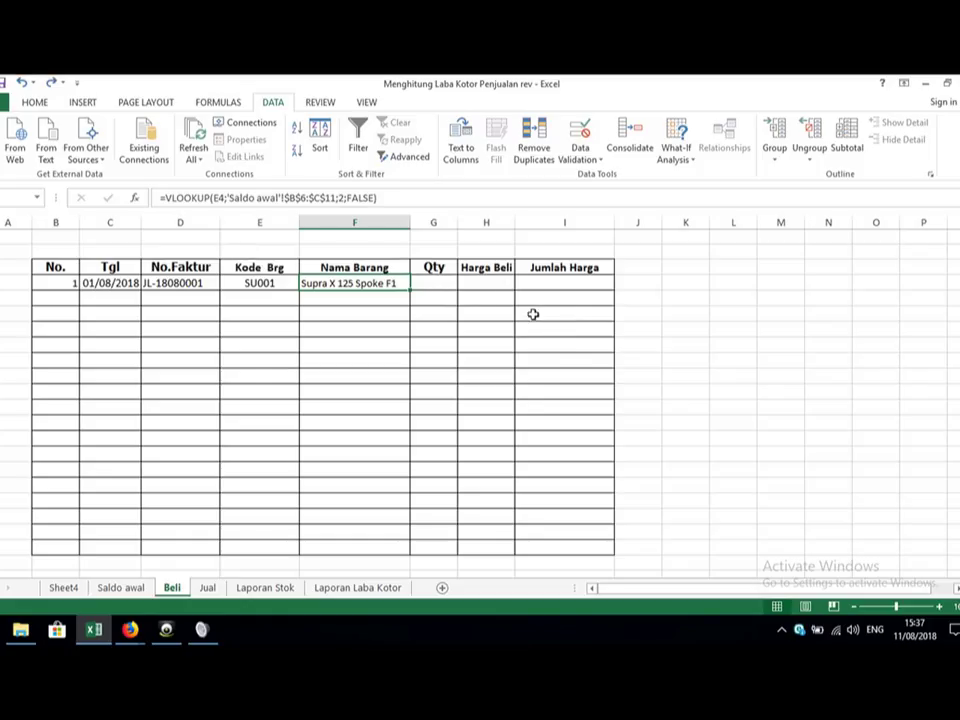
# Step: Widen the Qty column slightly and set the first row's quantity to 2
pyautogui.click(451, 281)
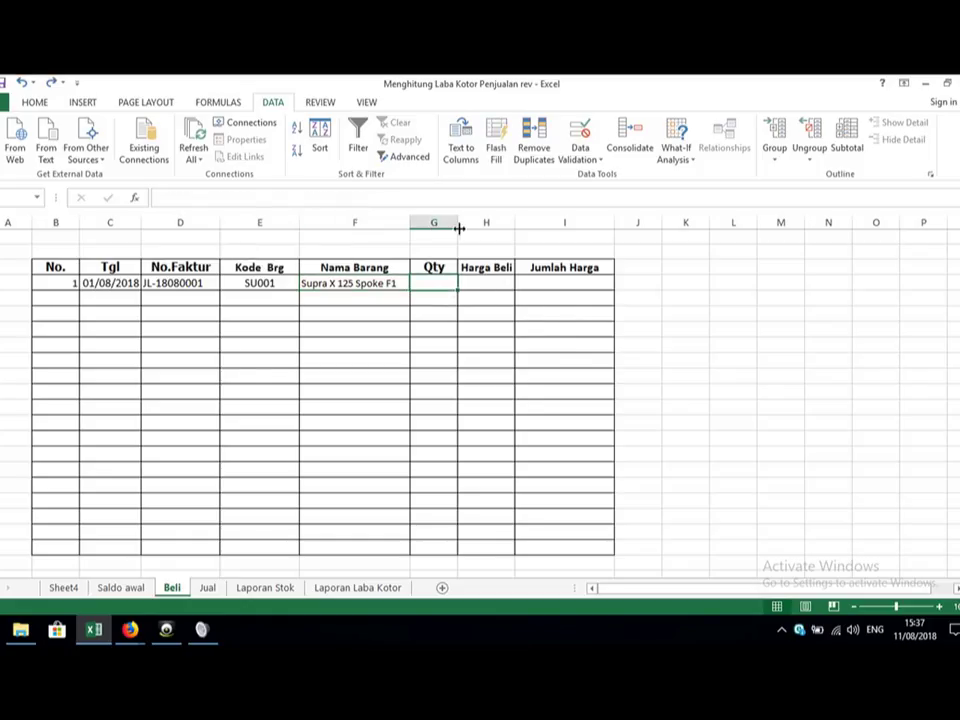
pyautogui.moveTo(459, 228); pyautogui.dragTo(471, 216)
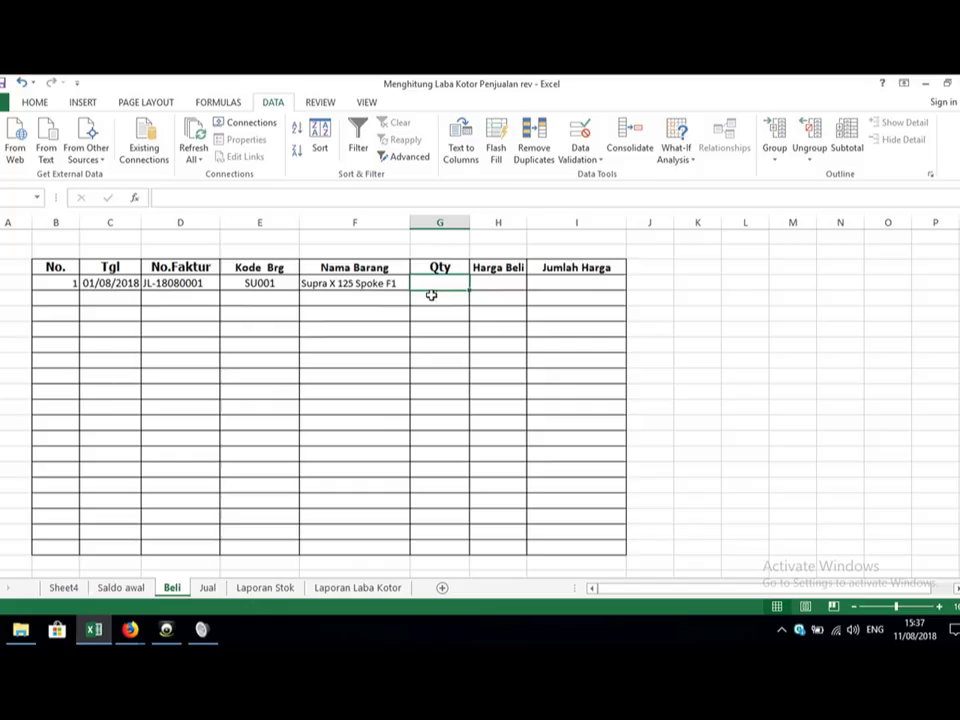
pyautogui.click(190, 301)
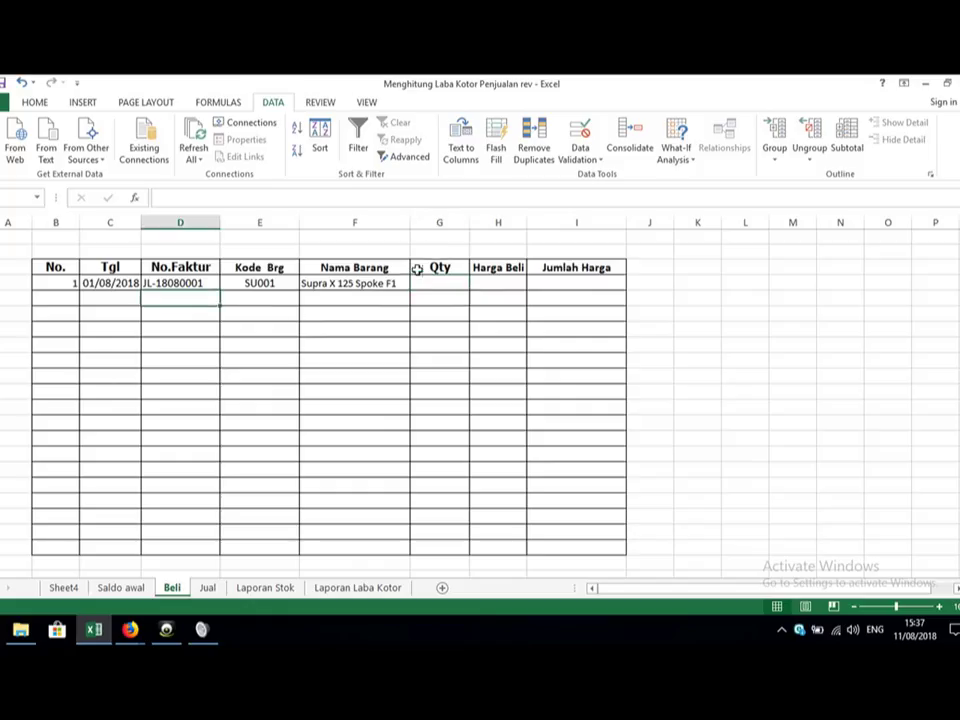
pyautogui.click(449, 281)
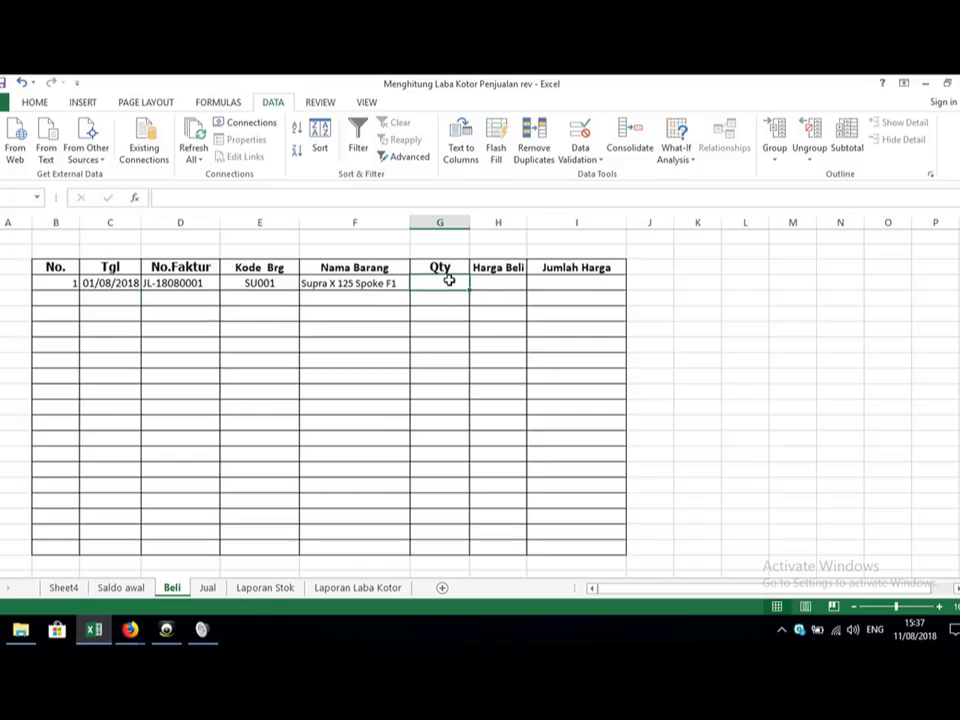
pyautogui.write('2')
pyautogui.press('Tab')
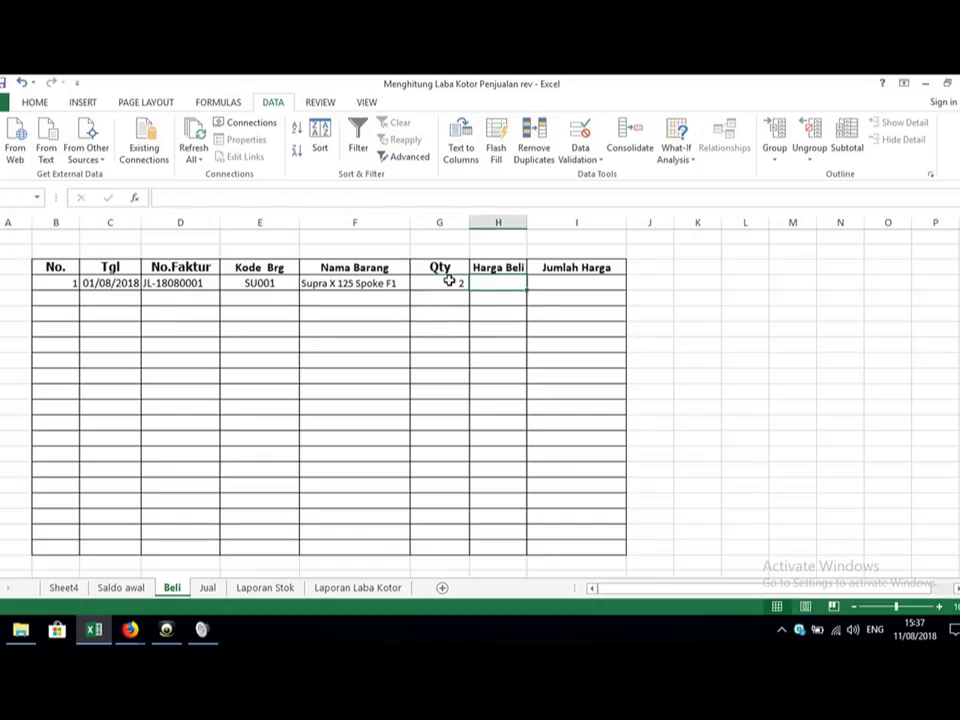
# Step: Fill the first Harga Beli cell with an exact-match VLOOKUP of E4 in tabel_brg on Saldo awal, returning column 4
pyautogui.write('=vloo')
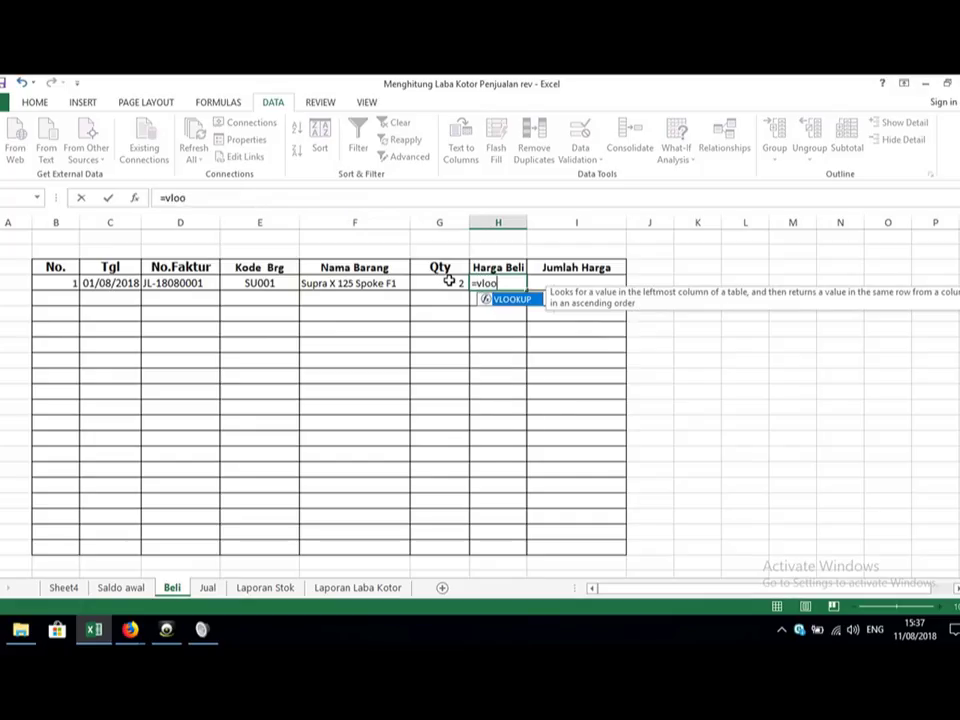
pyautogui.write('kup(')
pyautogui.press('Left')
pyautogui.press('Left')
pyautogui.press('Left')
pyautogui.press('Left')
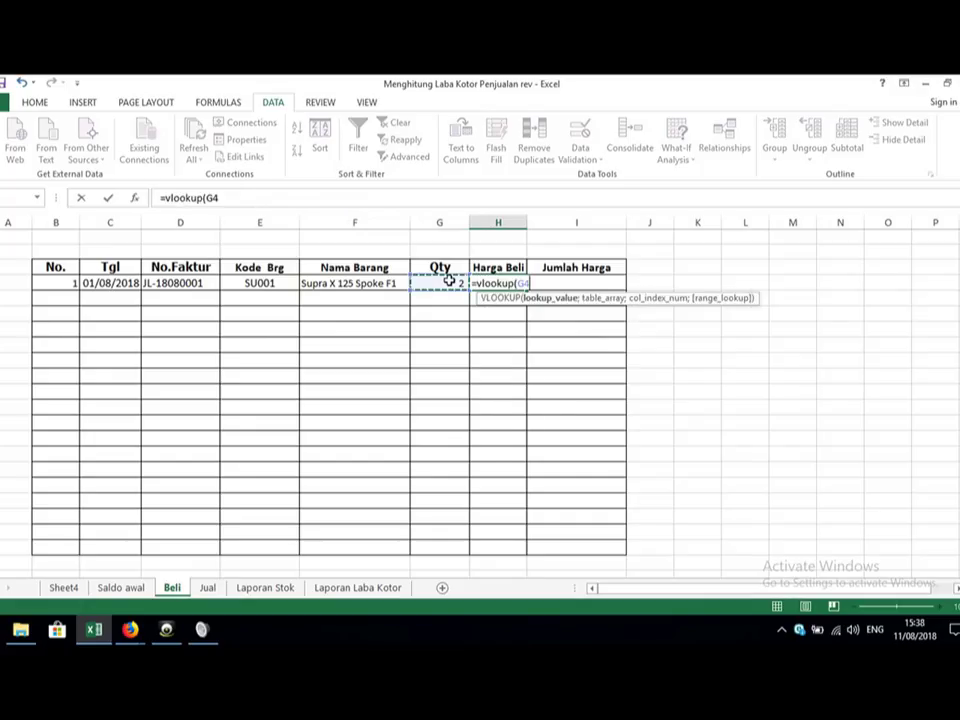
pyautogui.press('Right')
pyautogui.write(';')
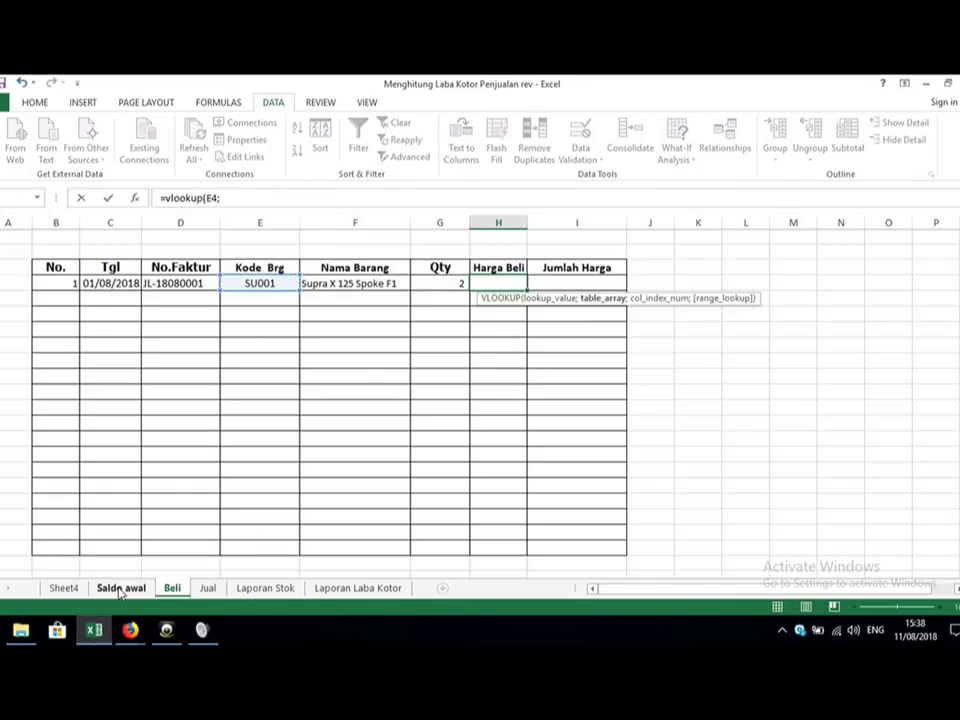
pyautogui.click(120, 588)
pyautogui.moveTo(92, 424); pyautogui.dragTo(709, 540)
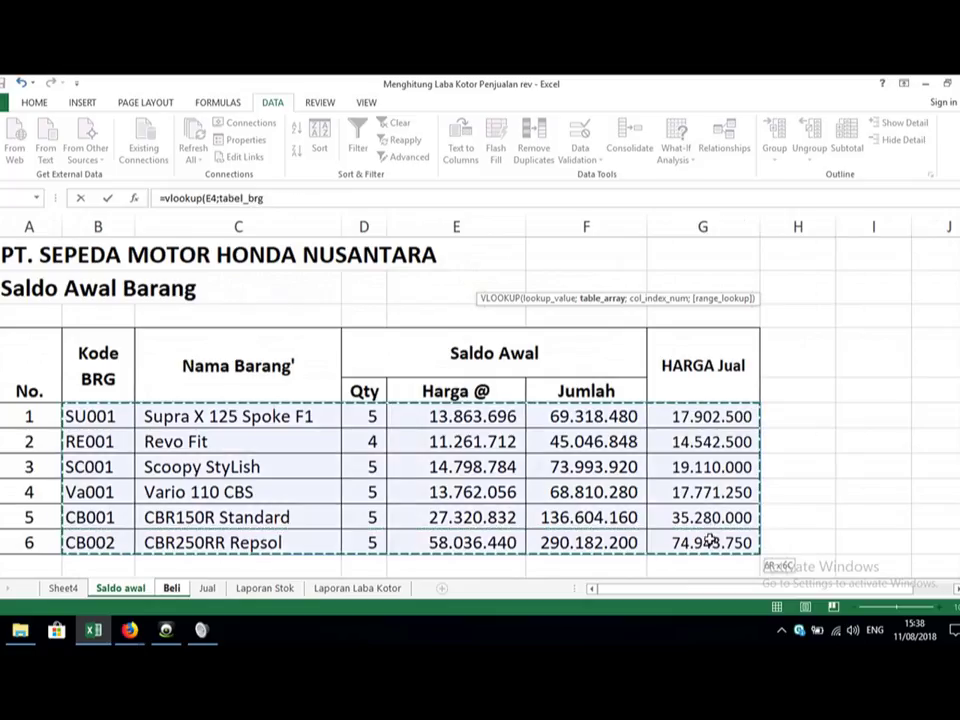
pyautogui.write(';4')
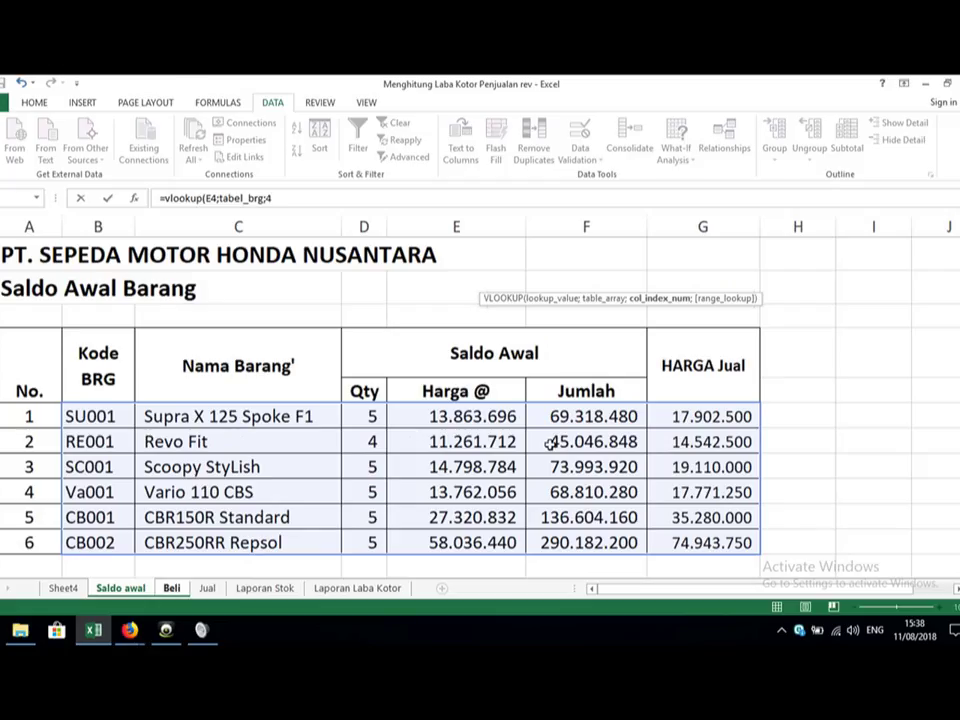
pyautogui.write(';')
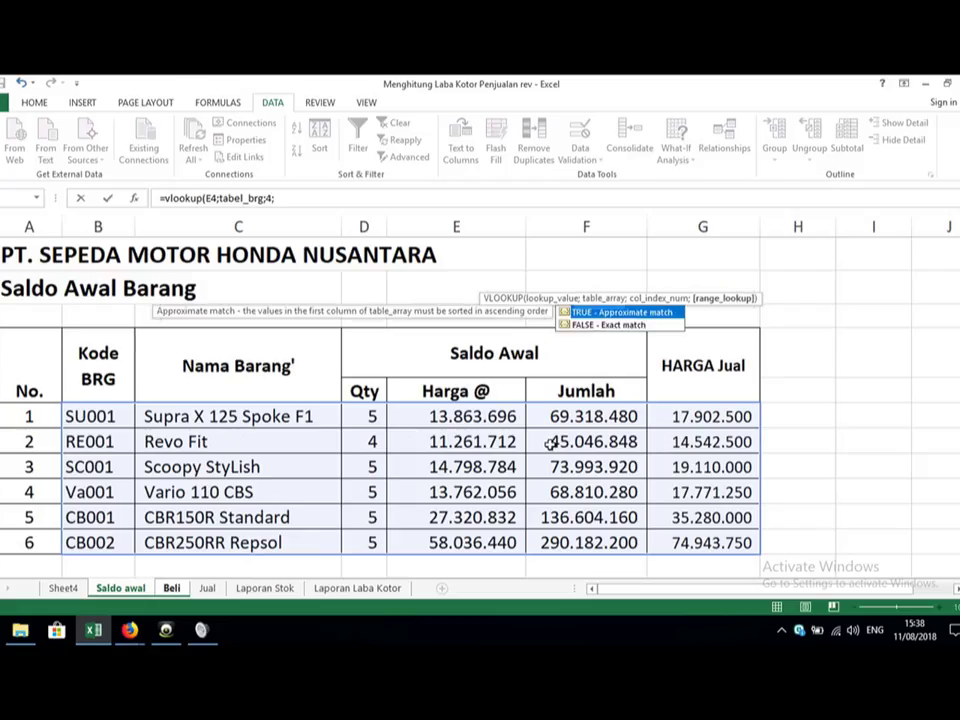
pyautogui.doubleClick(598, 325)
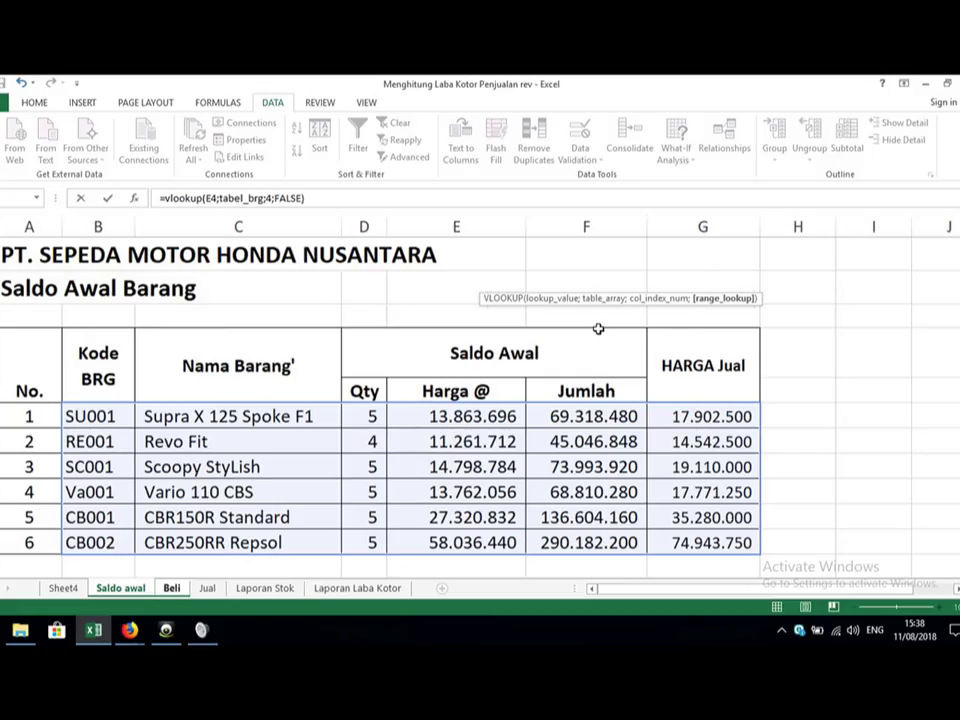
pyautogui.press('Return')
pyautogui.click(505, 283)
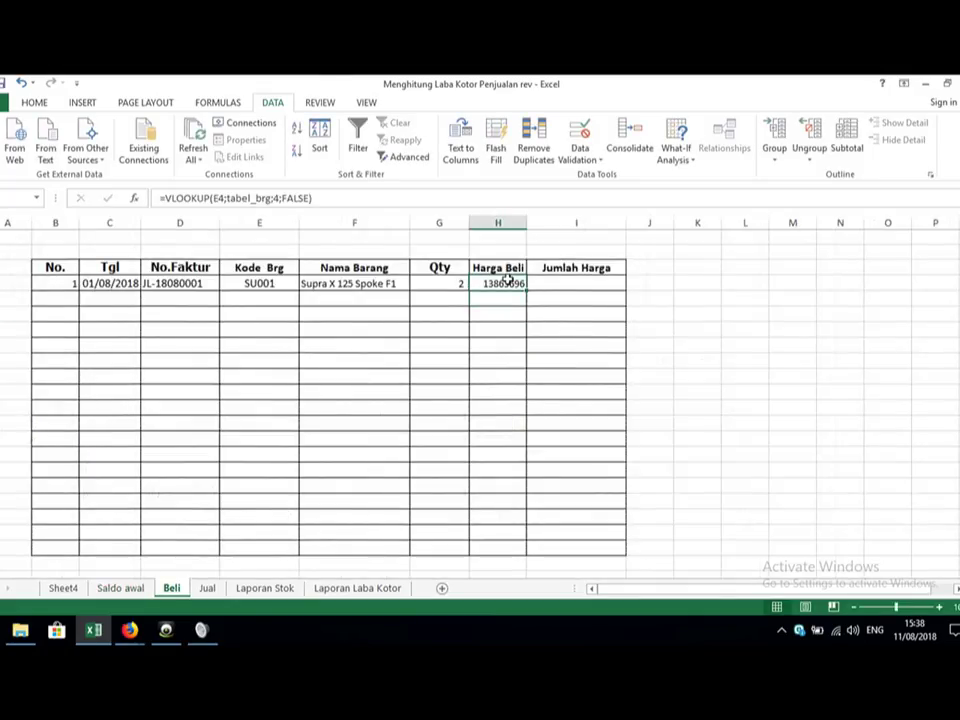
# Step: Calculate the first row's Jumlah Harga by multiplying its Qty by its Harga Beli
pyautogui.click(557, 286)
pyautogui.write('=')
pyautogui.press('Left')
pyautogui.press('Left')
pyautogui.write('*')
pyautogui.press('Left')
pyautogui.press('Return')
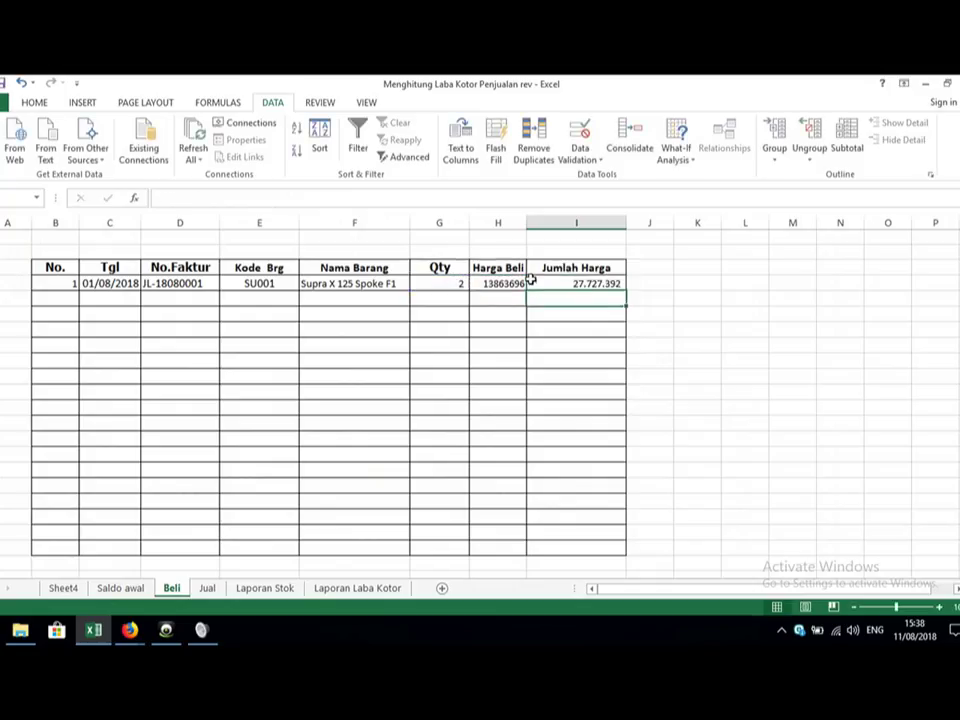
# Step: Apply the comma number style to the first row's Qty, Harga Beli and Jumlah Harga cells
pyautogui.moveTo(447, 285); pyautogui.dragTo(594, 284)
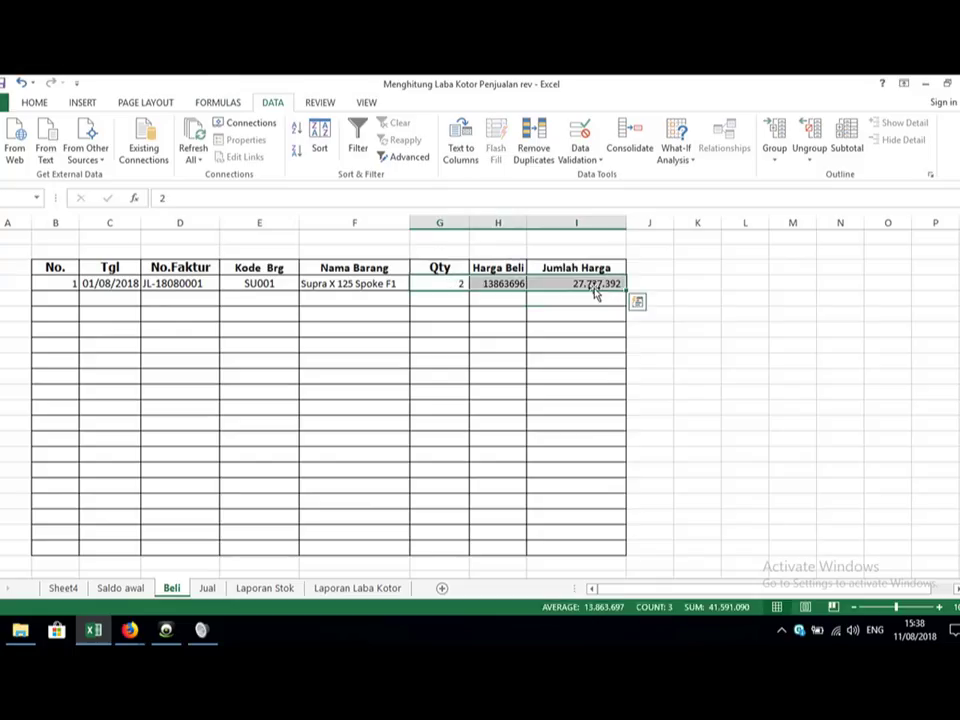
pyautogui.click(35, 103)
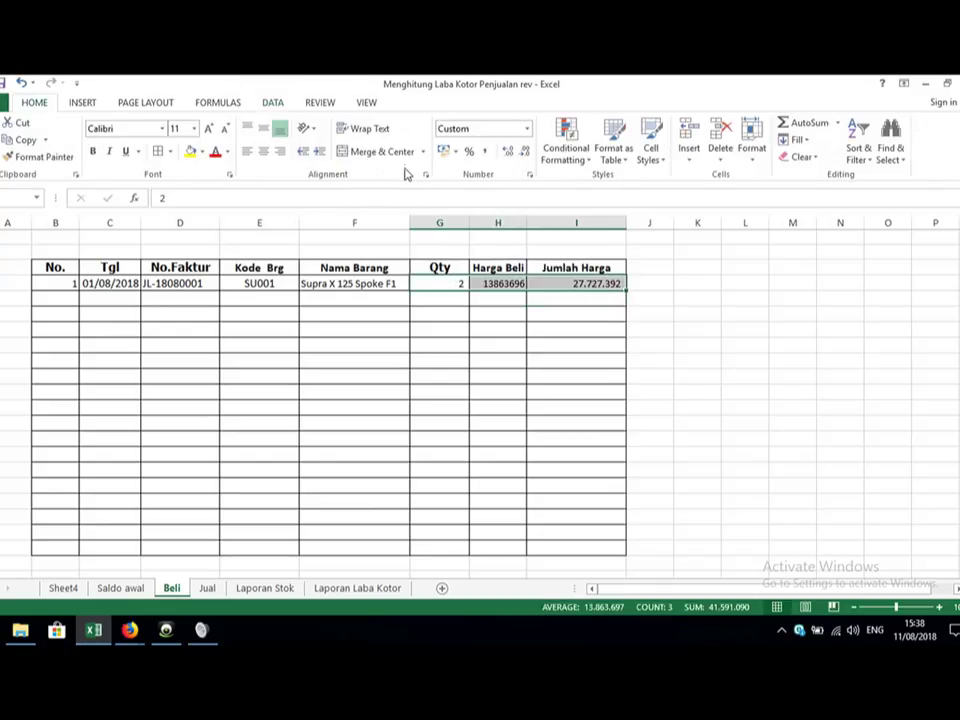
pyautogui.click(484, 152)
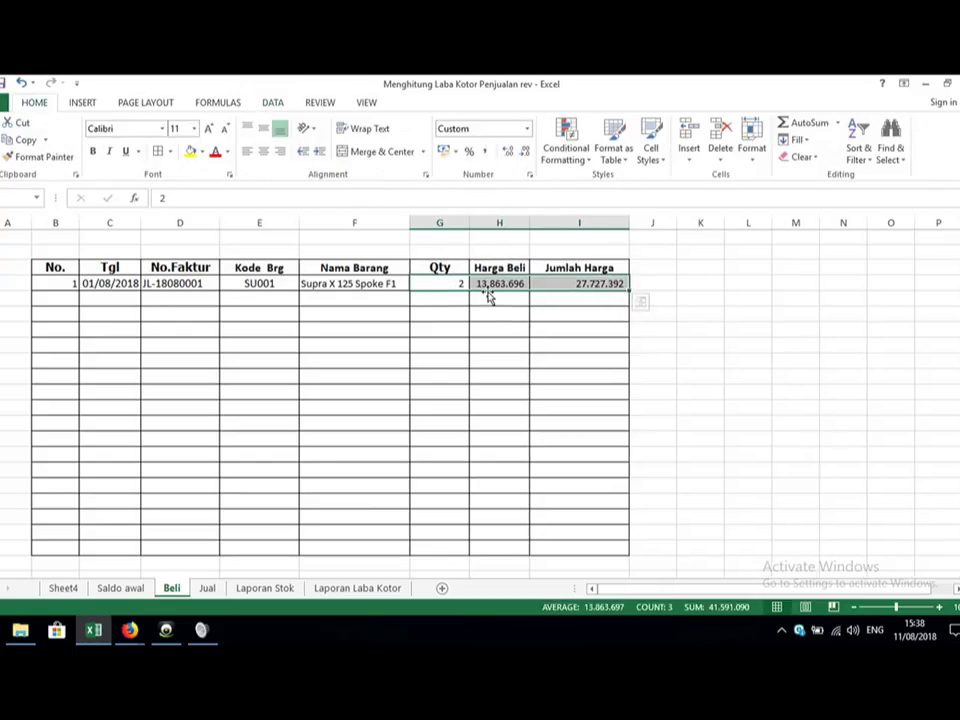
pyautogui.click(491, 358)
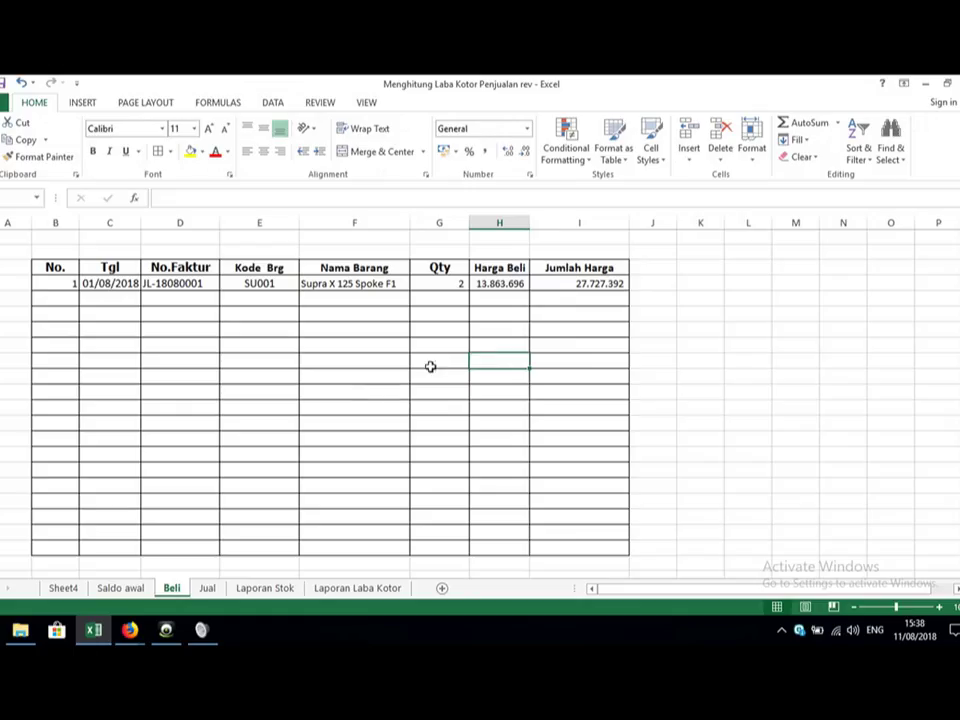
pyautogui.click(338, 439)
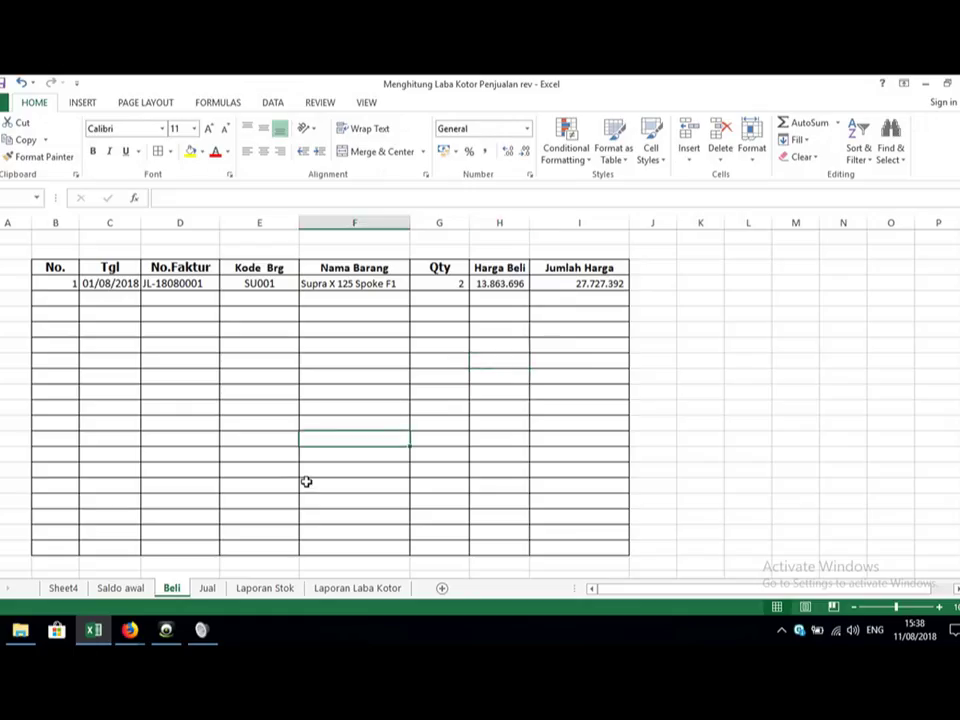
# Step: On Laporan Stok, calculate the SU001 Pembelian Harga@ by dividing its Jumlah harga by its Qty (=J5/H5)
pyautogui.click(260, 586)
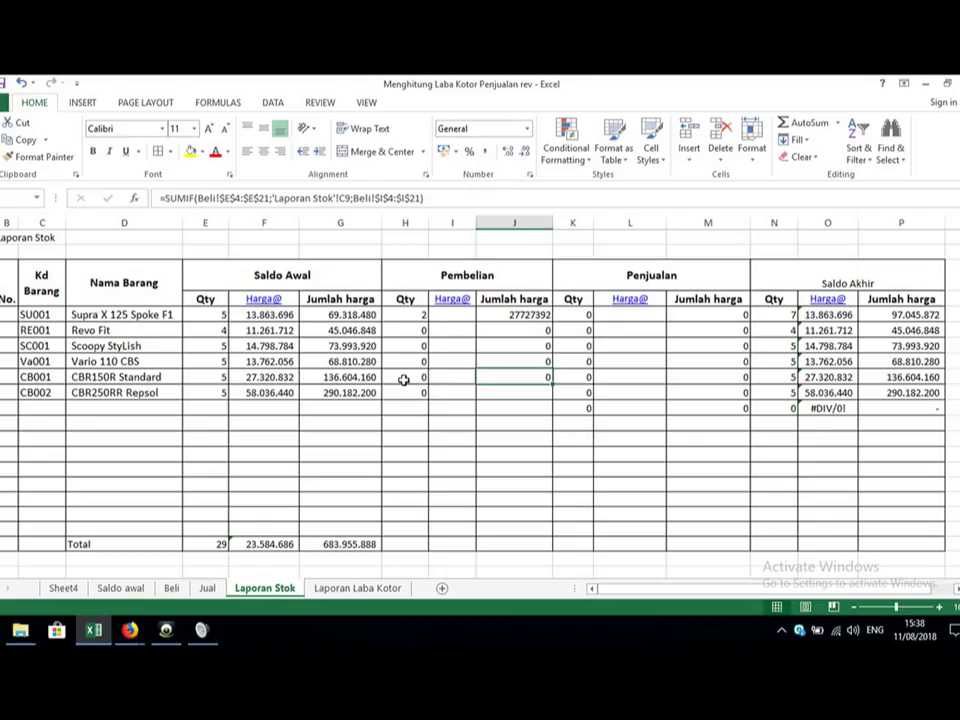
pyautogui.click(455, 302)
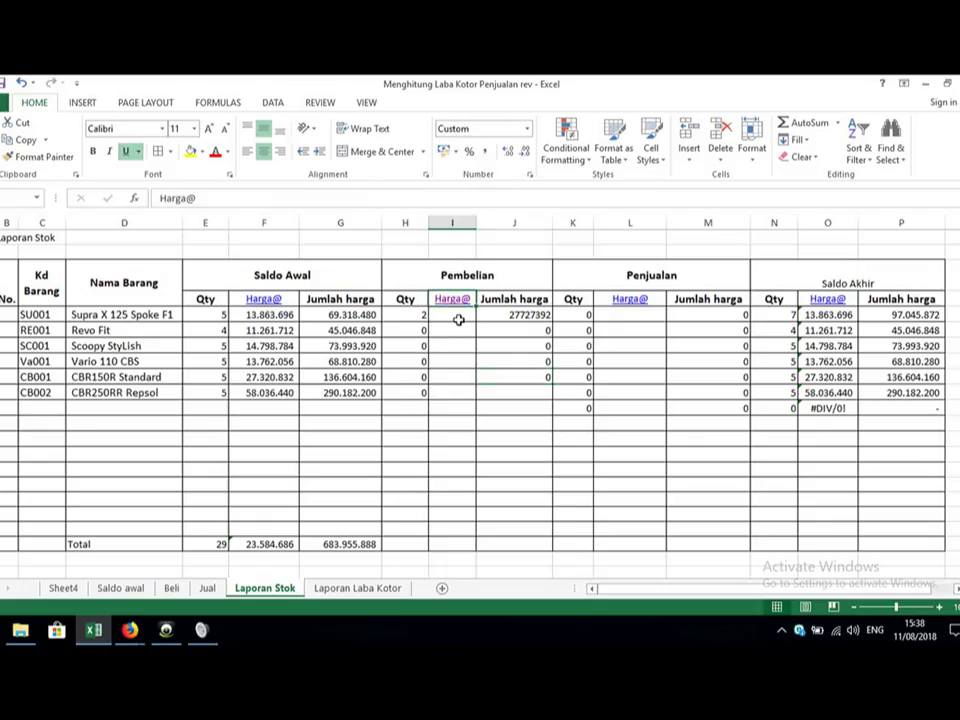
pyautogui.click(743, 435)
pyautogui.click(455, 320)
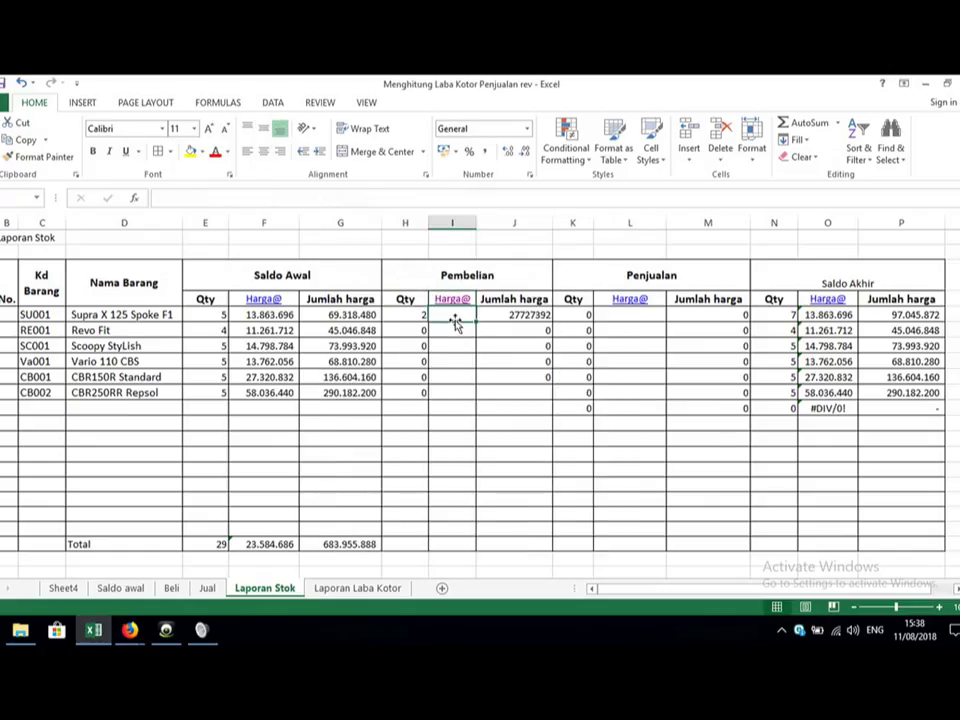
pyautogui.write('=')
pyautogui.press('Right')
pyautogui.write('/')
pyautogui.press('Left')
pyautogui.press('Return')
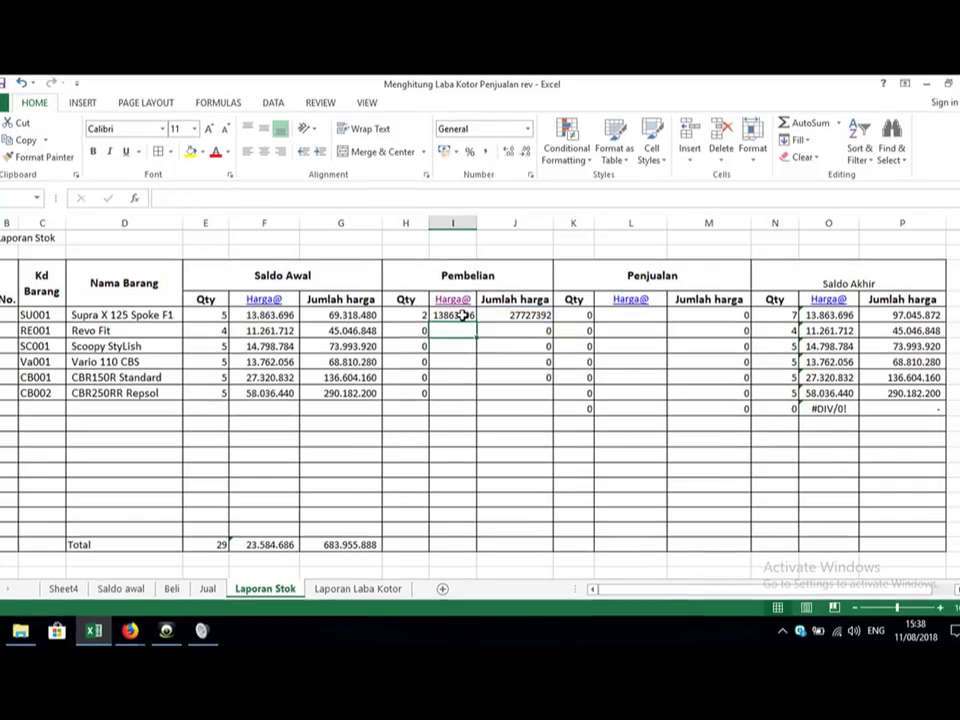
# Step: Apply the comma style to the Pembelian Harga@ and Jumlah harga cells for all six items and autofit the Harga@ column
pyautogui.moveTo(457, 313); pyautogui.dragTo(545, 394)
pyautogui.click(485, 151)
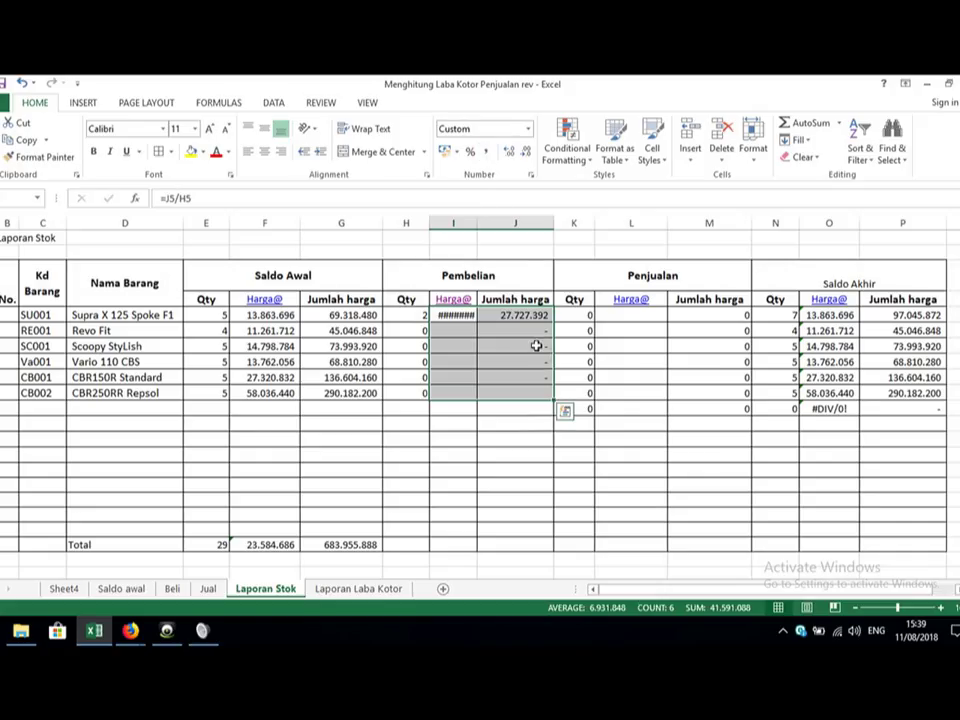
pyautogui.doubleClick(477, 228)
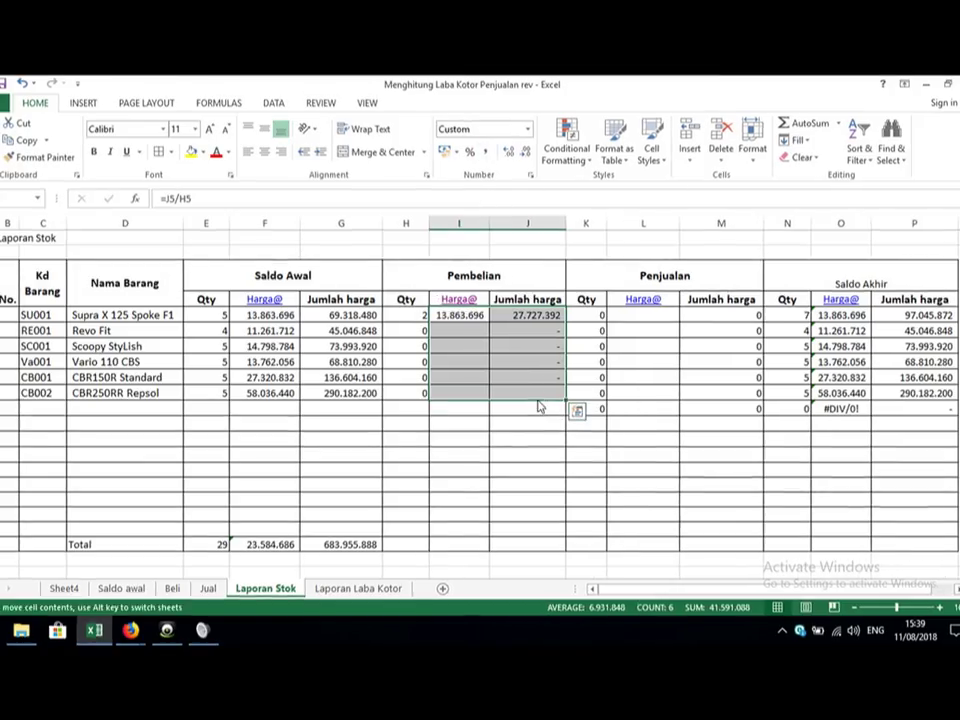
pyautogui.click(498, 453)
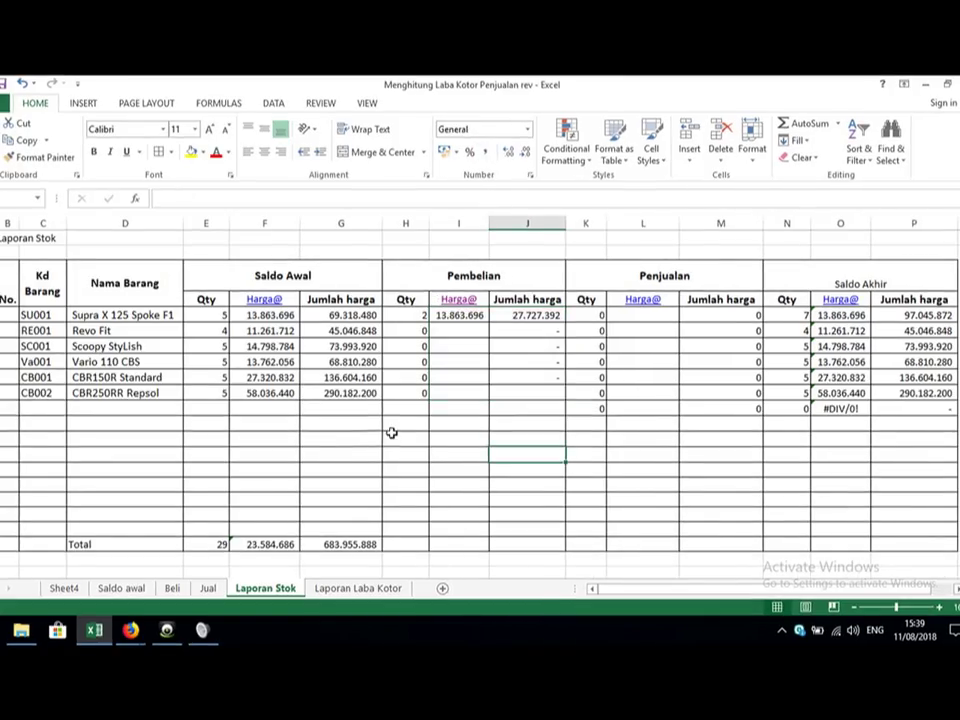
# Step: On the Beli sheet, number the second row with =B4+1 and fill the formula down to number 12
pyautogui.click(208, 589)
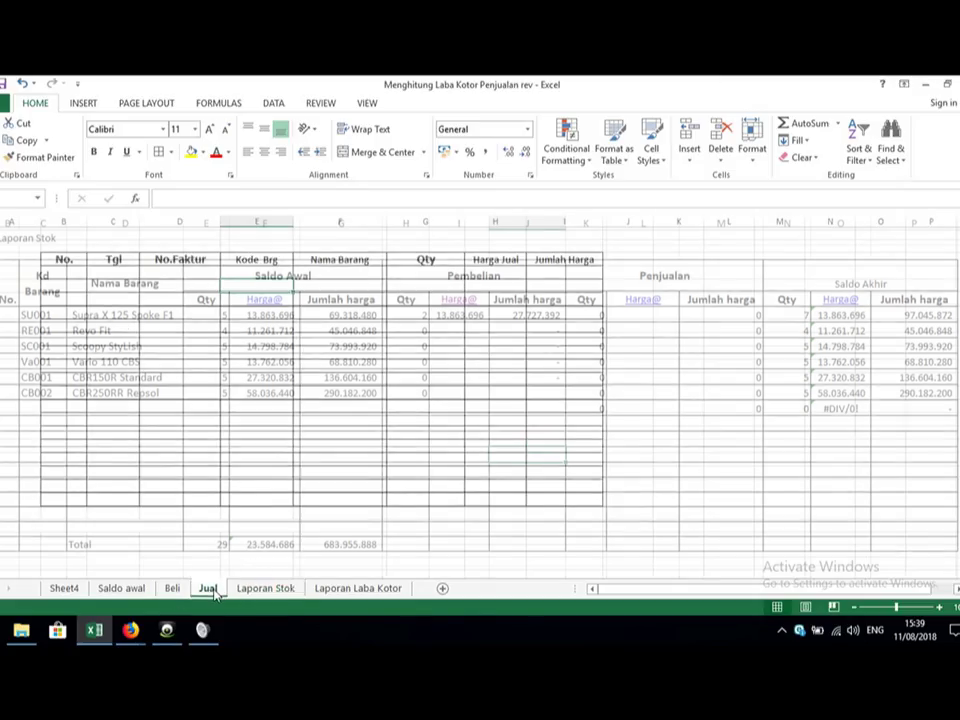
pyautogui.click(172, 590)
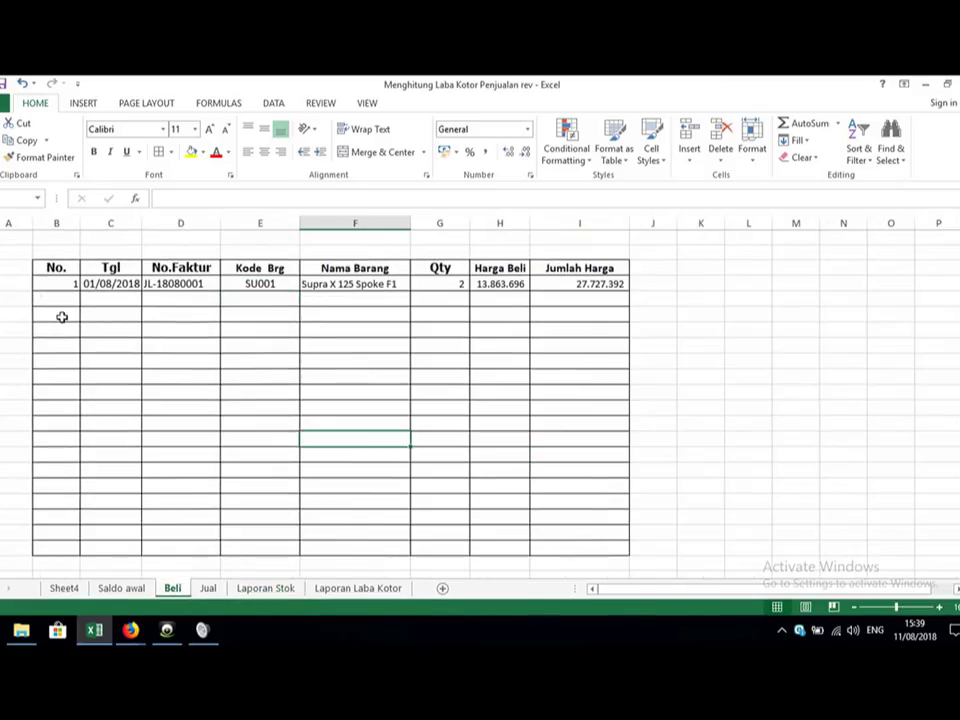
pyautogui.click(68, 300)
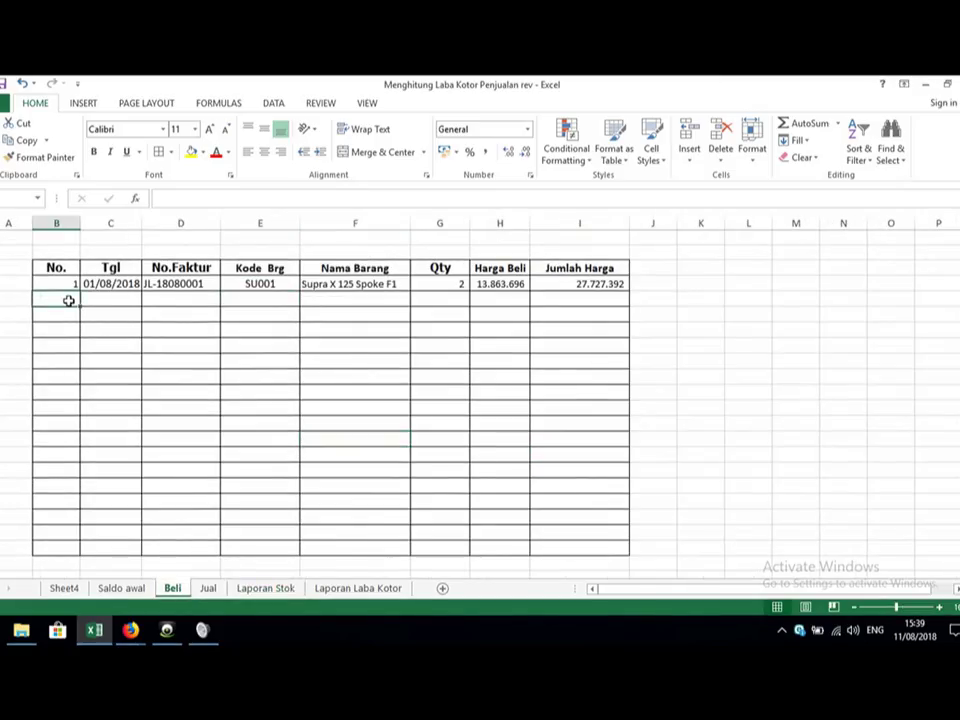
pyautogui.write('=')
pyautogui.press('Up')
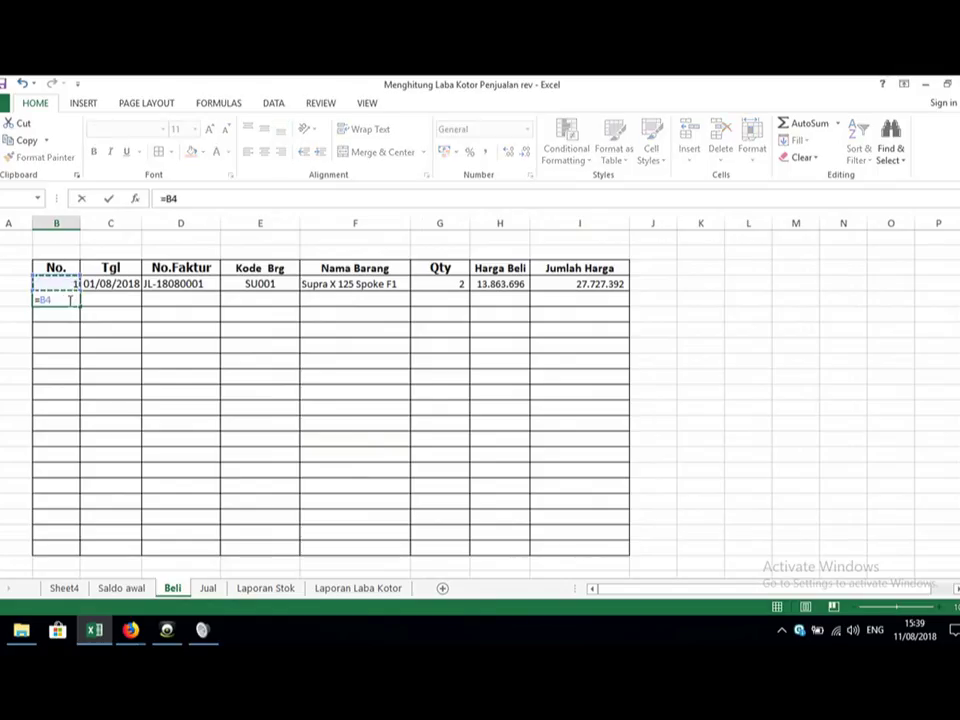
pyautogui.write('+1')
pyautogui.press('Return')
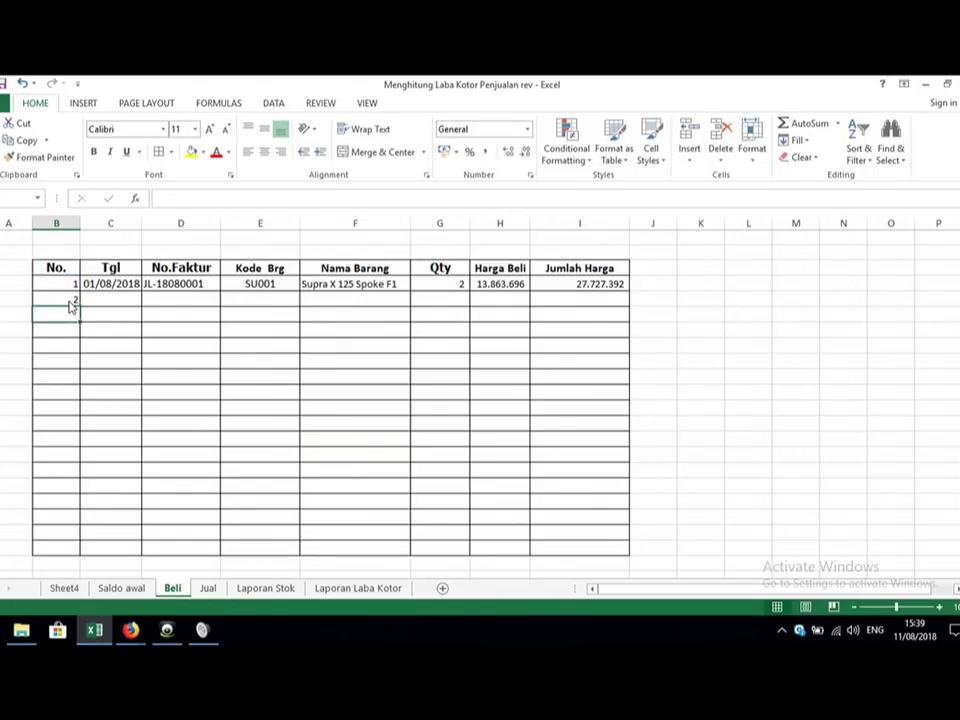
pyautogui.click(70, 298)
pyautogui.moveTo(79, 307); pyautogui.dragTo(75, 461)
# Step: Copy the first row's date into the second row and fill the No.Faktur series down to row number 9
pyautogui.click(119, 294)
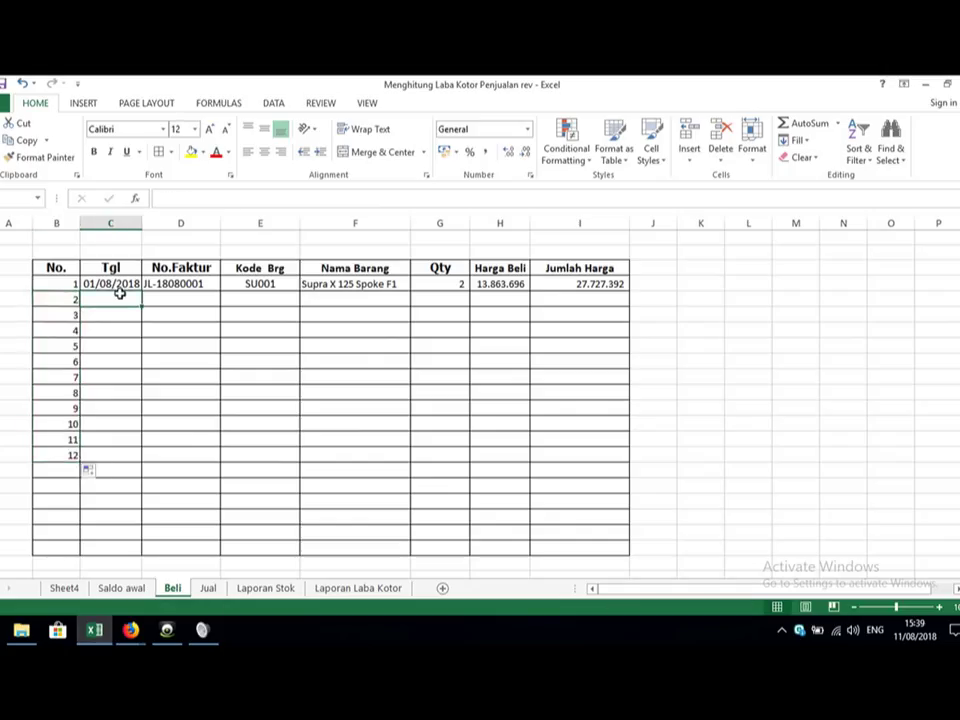
pyautogui.hotkey('ctrl', 'd')
pyautogui.press('Tab')
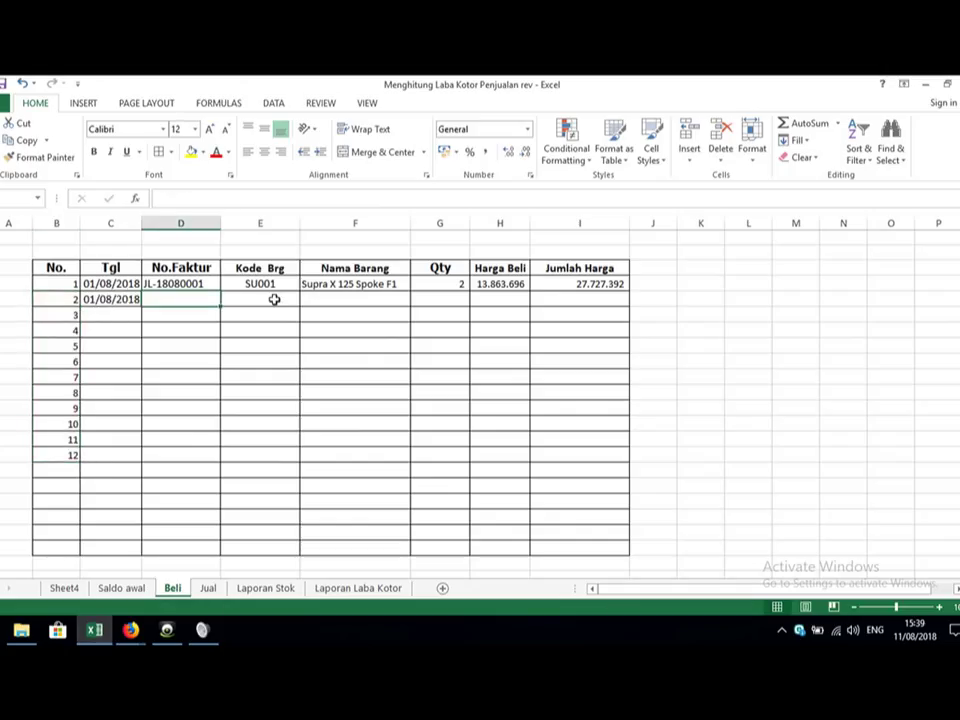
pyautogui.click(205, 286)
pyautogui.moveTo(220, 289); pyautogui.dragTo(208, 418)
pyautogui.click(270, 331)
# Step: Choose RE001 as the item code in the second purchase row
pyautogui.click(265, 297)
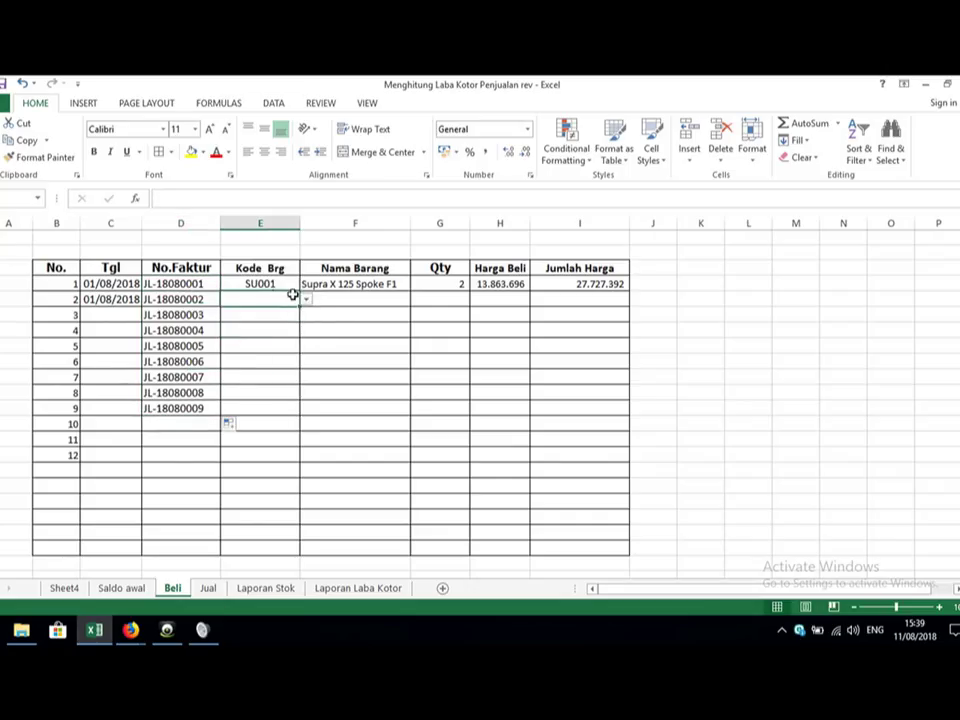
pyautogui.click(306, 300)
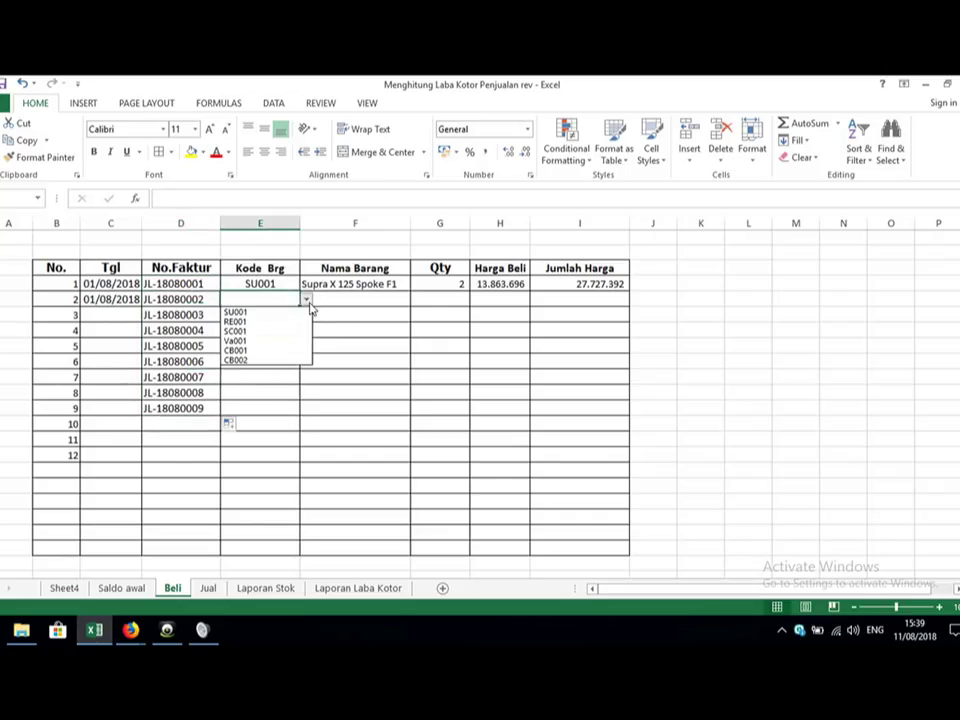
pyautogui.click(266, 322)
pyautogui.click(340, 300)
pyautogui.moveTo(378, 291)
pyautogui.mouseDown()
pyautogui.moveTo(395, 283)
pyautogui.moveTo(381, 315)
pyautogui.moveTo(383, 285)
pyautogui.mouseUp()
pyautogui.click(506, 390)
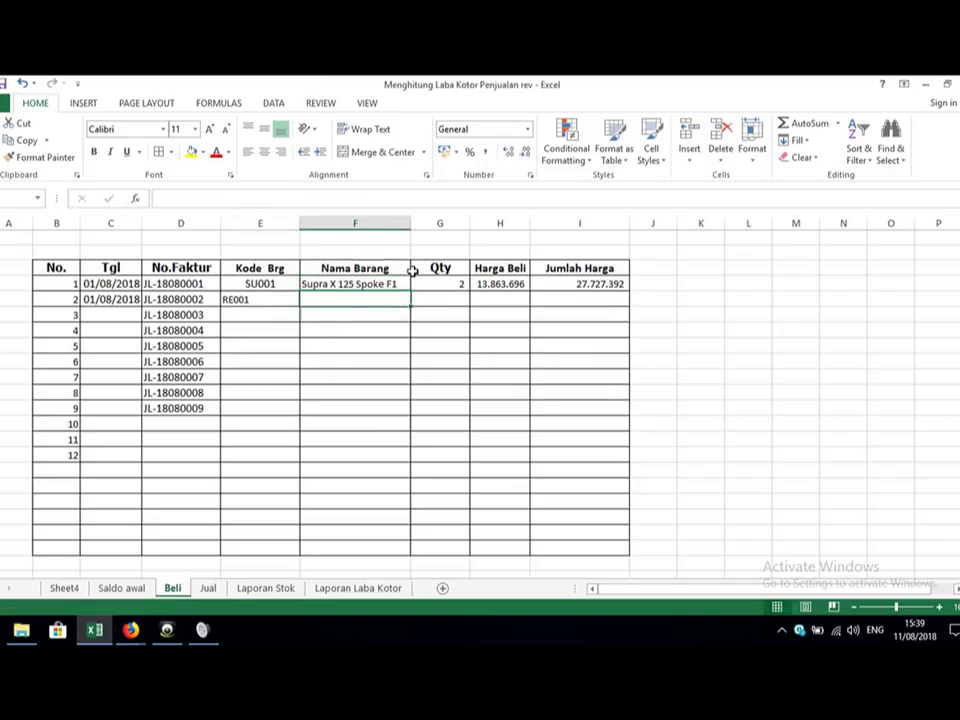
# Step: Fill the Nama Barang, Harga Beli and Jumlah Harga formulas from the first row down to row number 7
pyautogui.moveTo(411, 291); pyautogui.dragTo(399, 392)
pyautogui.click(497, 284)
pyautogui.moveTo(527, 290); pyautogui.dragTo(514, 381)
pyautogui.click(612, 295)
pyautogui.click(615, 284)
pyautogui.moveTo(630, 291); pyautogui.dragTo(596, 379)
# Step: Set the second purchase row's quantity to 4
pyautogui.click(289, 312)
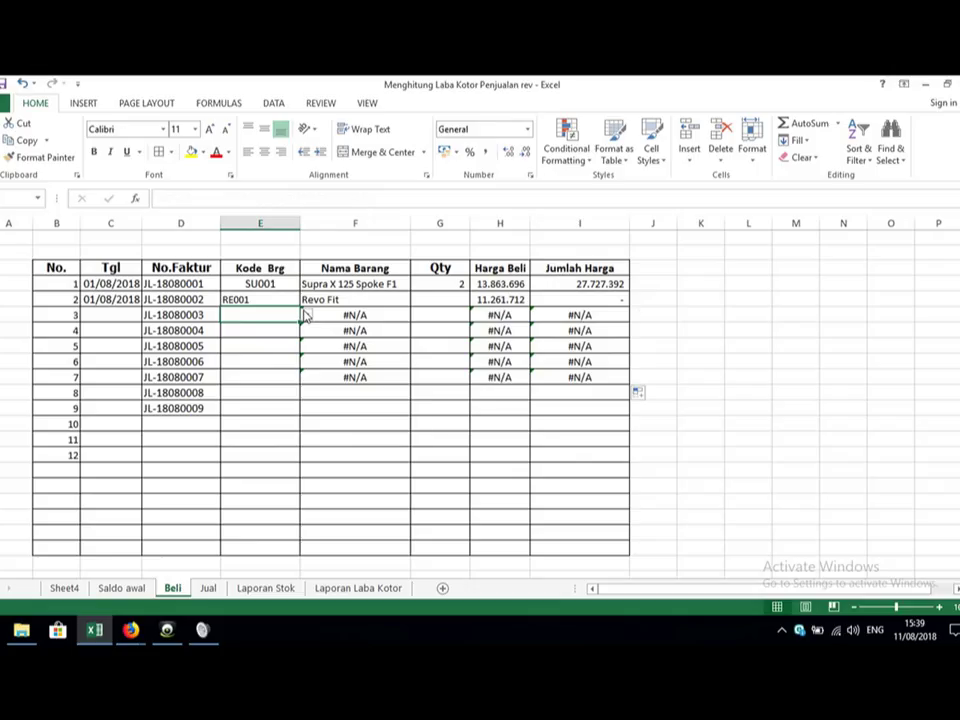
pyautogui.click(429, 299)
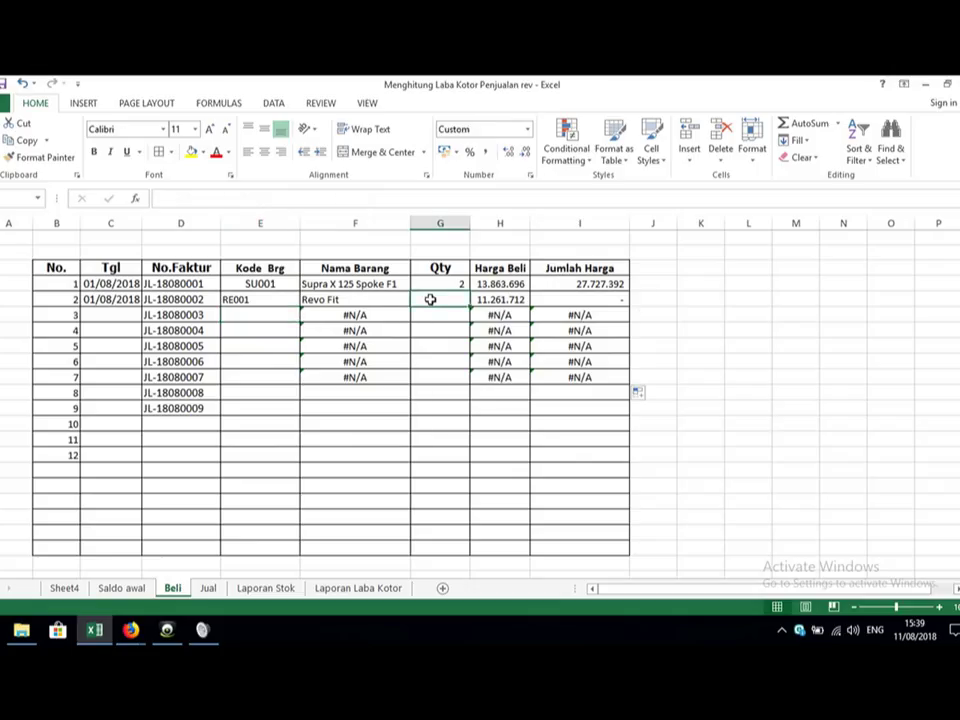
pyautogui.write('4')
pyautogui.press('Return')
# Step: Choose Va001 as the item code in the third purchase row
pyautogui.press('Left')
pyautogui.press('Left')
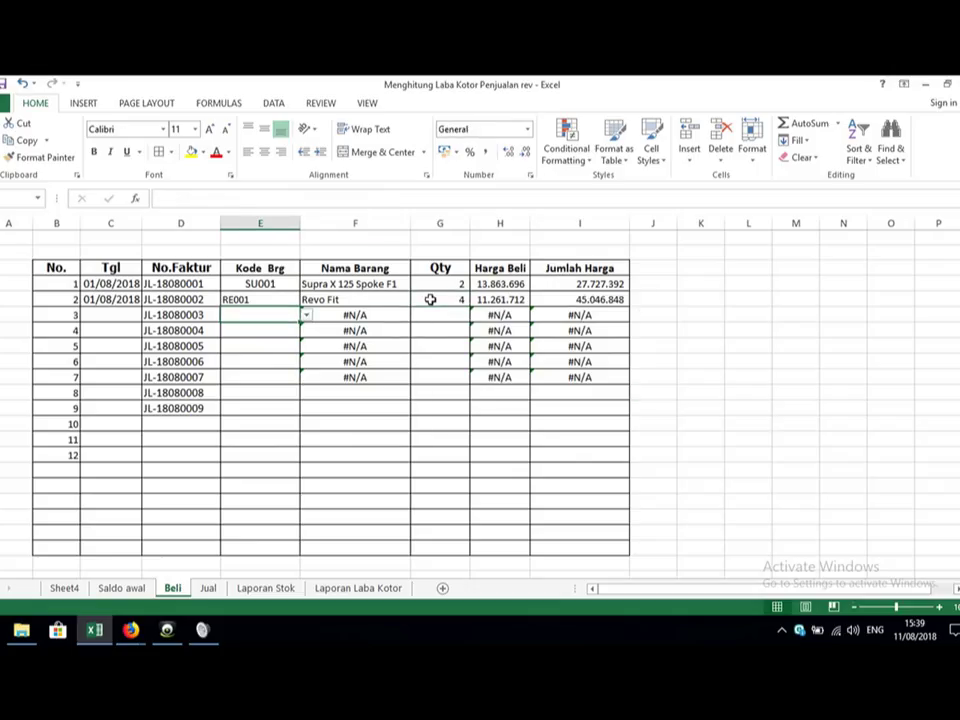
pyautogui.click(306, 316)
pyautogui.click(264, 350)
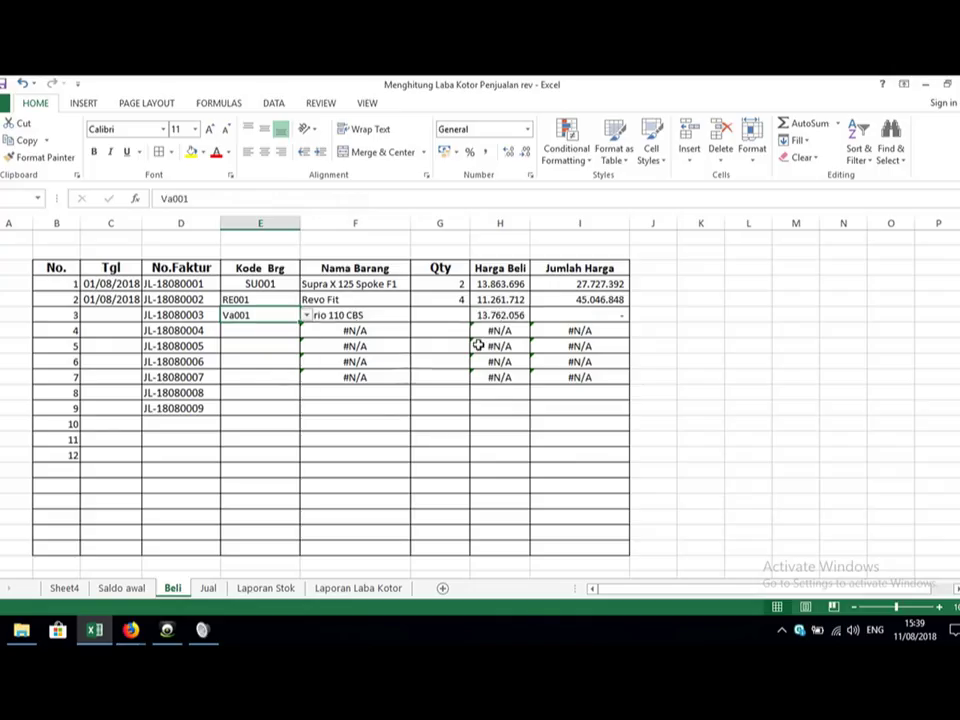
# Step: Set the quantity in the third purchase row to 3
pyautogui.click(447, 313)
pyautogui.write('3')
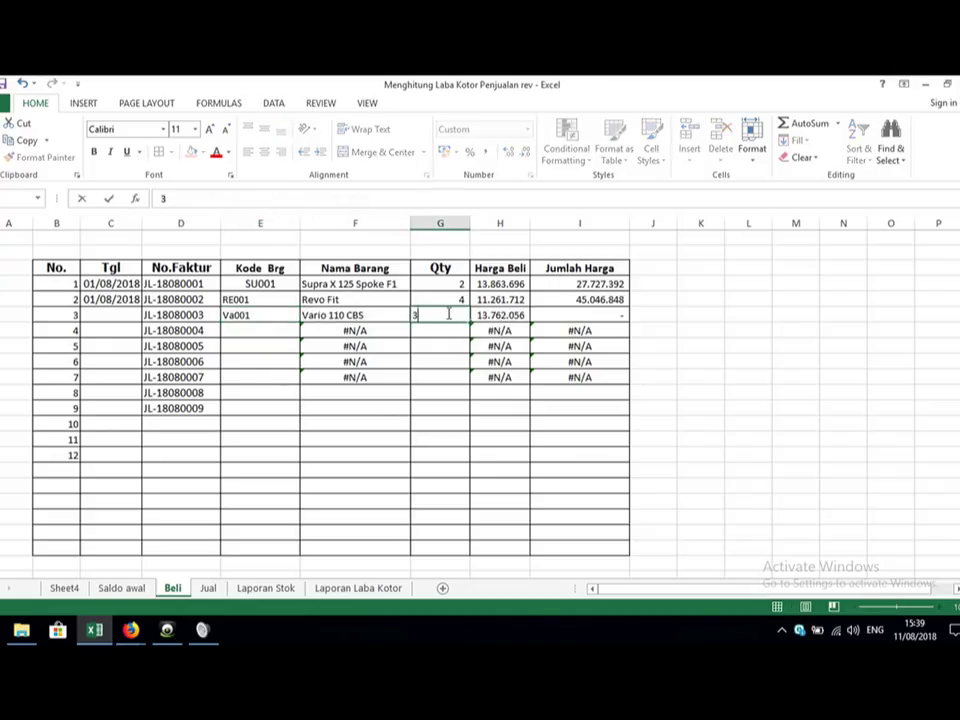
pyautogui.press('Return')
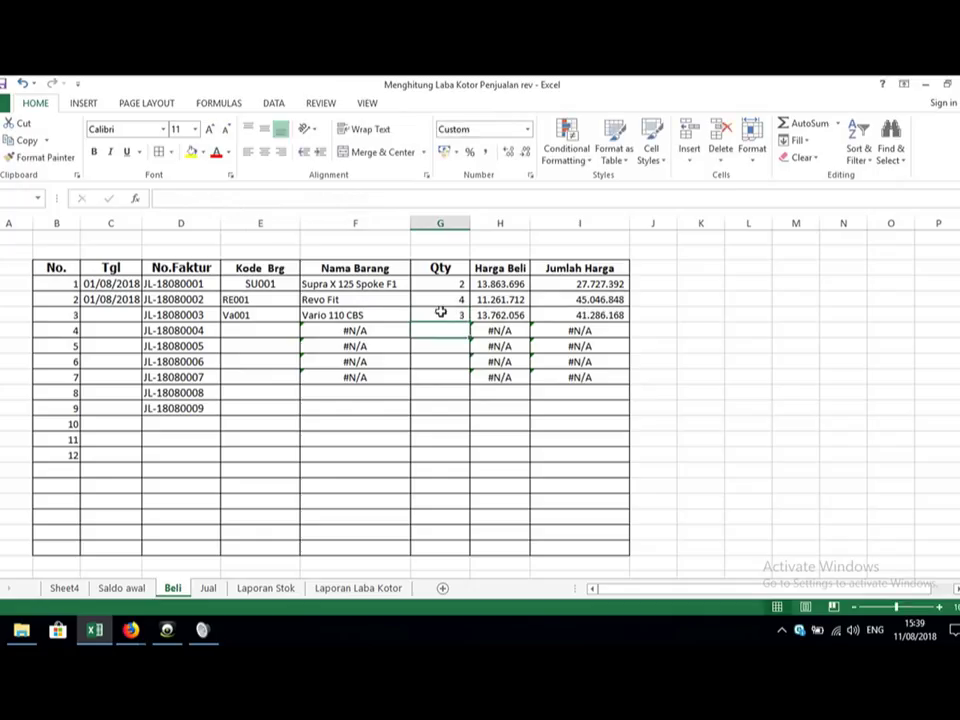
# Step: Choose CB002 as the item code in the fourth purchase row and set its quantity to 4
pyautogui.click(275, 329)
pyautogui.click(306, 330)
pyautogui.click(253, 392)
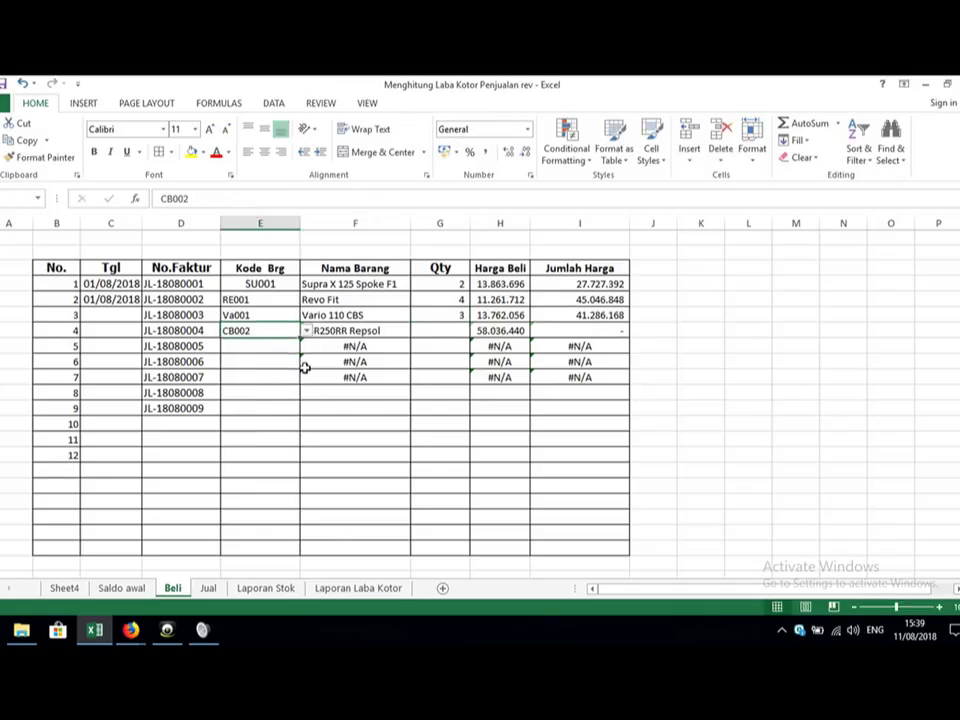
pyautogui.click(431, 327)
pyautogui.write('4')
pyautogui.press('Return')
pyautogui.press('Left')
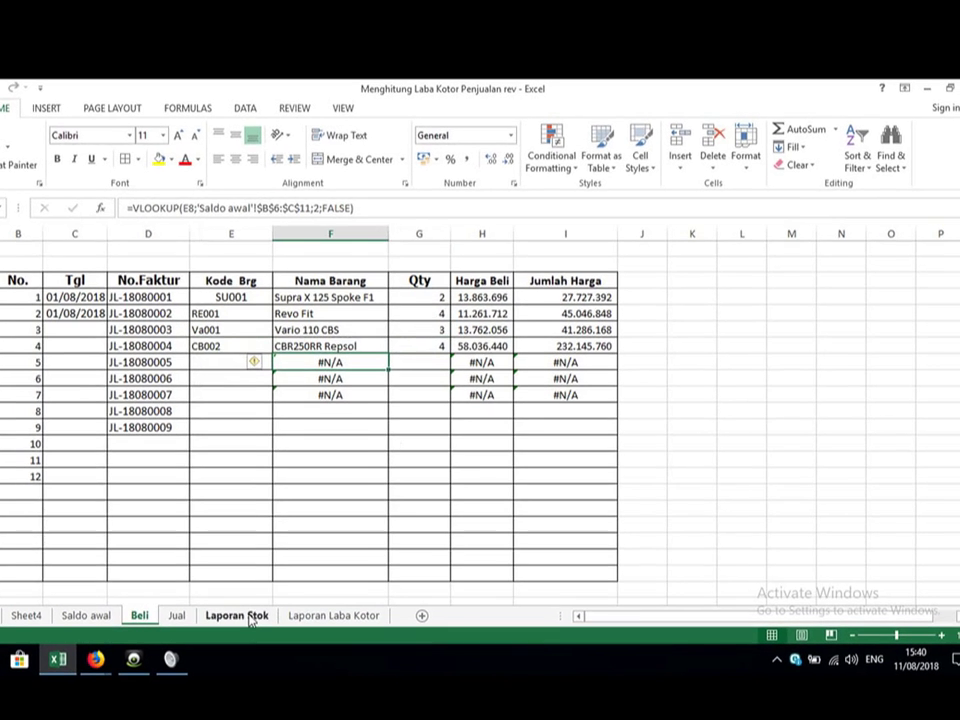
# Step: On the Laporan Stok sheet, fill the Pembelian Harga@ formula =J5/H5 down to the CBR250RR Repsol row
pyautogui.click(242, 618)
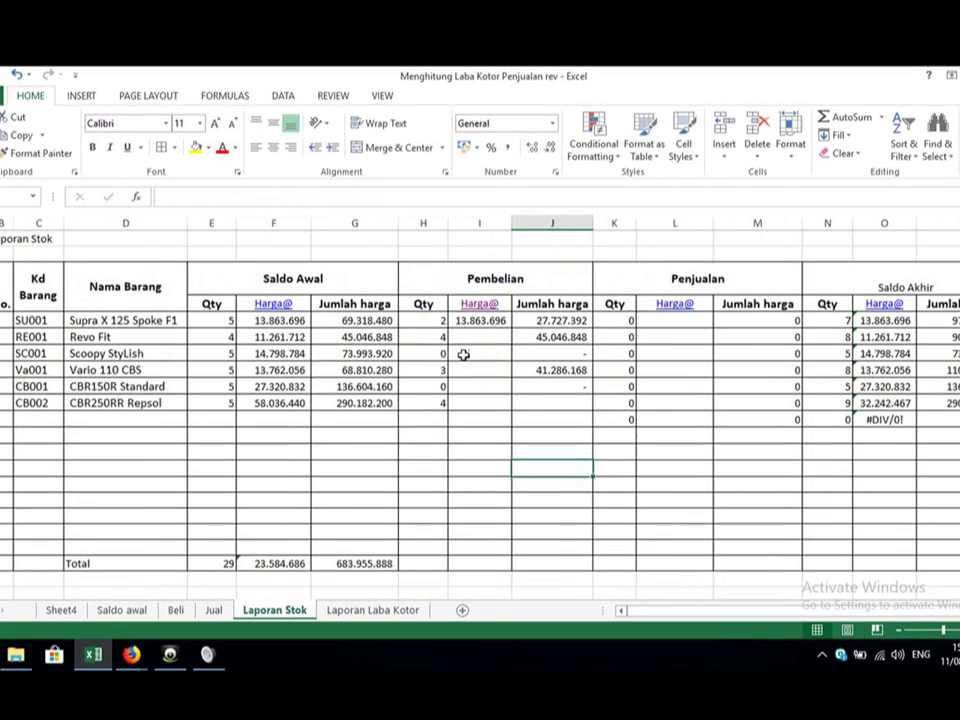
pyautogui.click(470, 326)
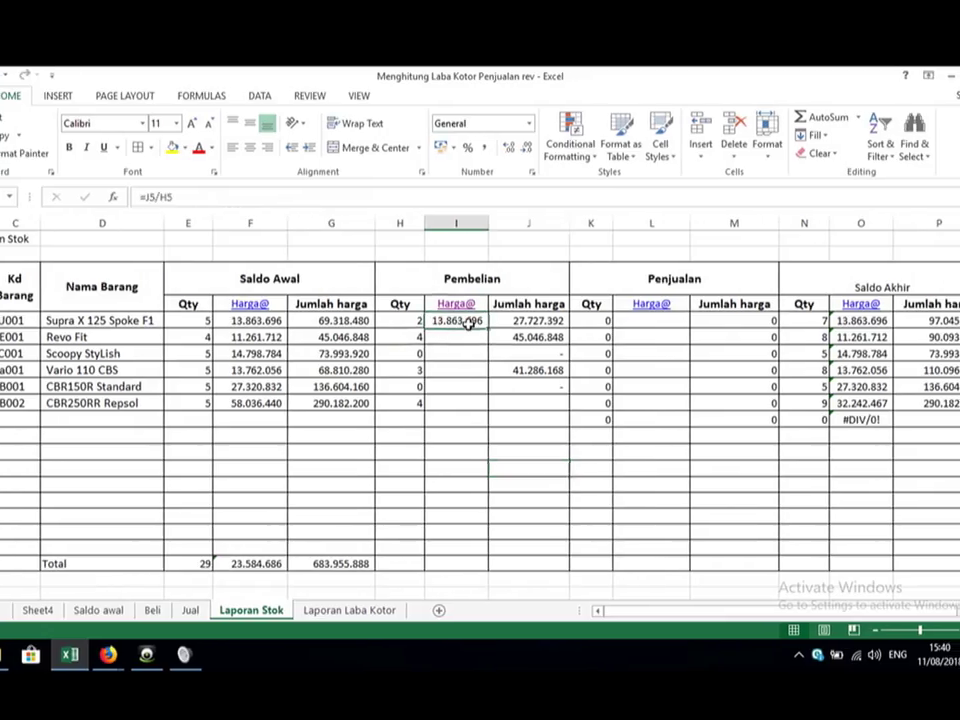
pyautogui.moveTo(491, 328); pyautogui.dragTo(488, 401)
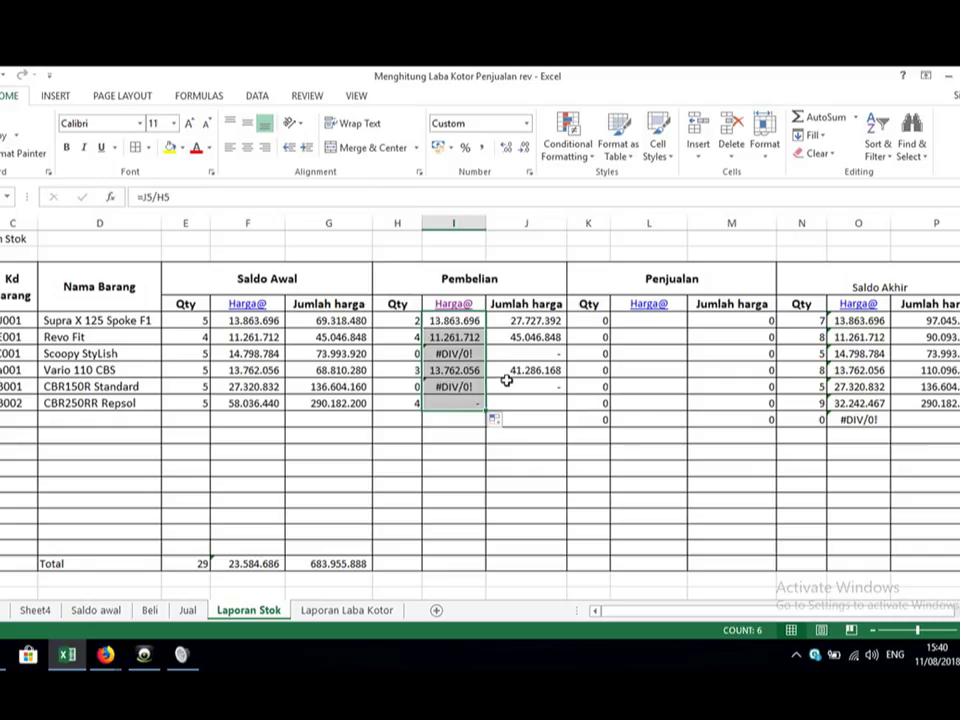
pyautogui.click(505, 383)
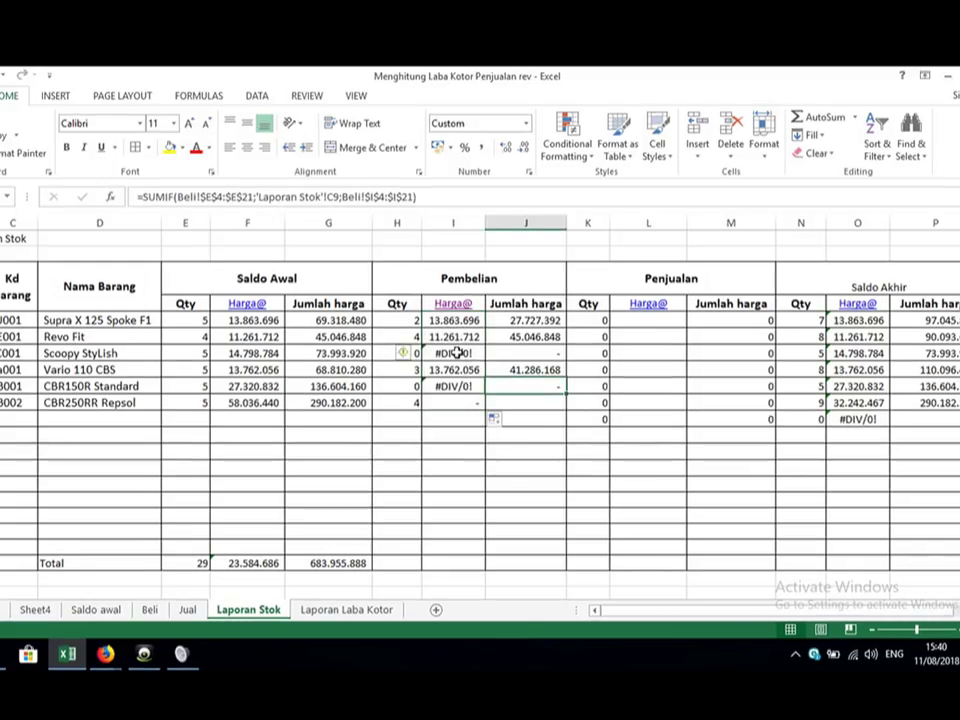
pyautogui.click(456, 353)
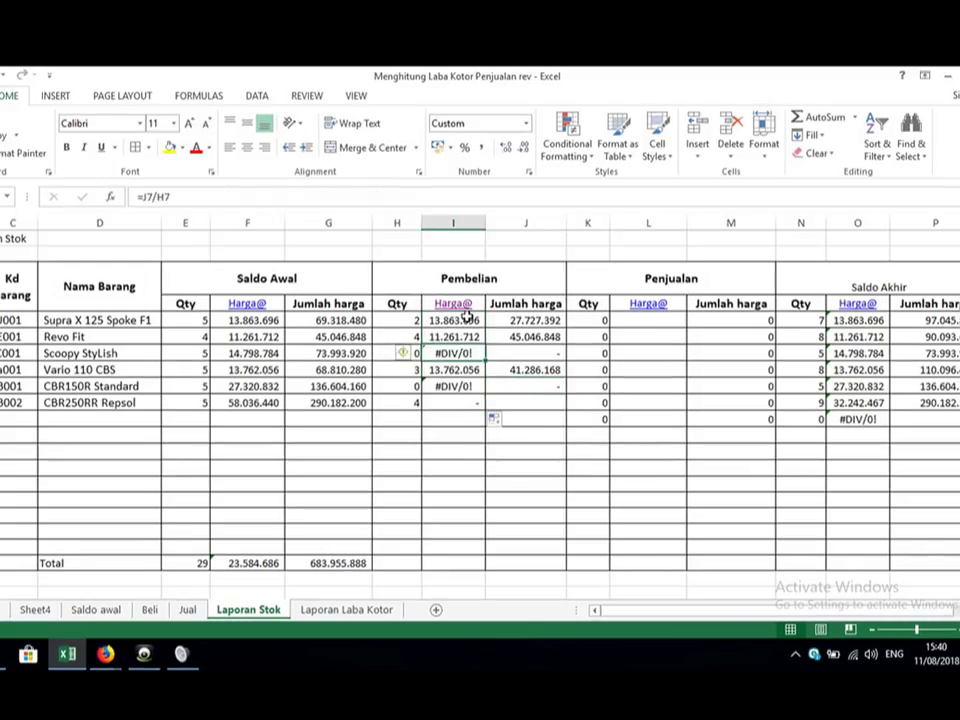
# Step: Start replacing the Pembelian Harga@ formula in the Supra X 125 row with =if(H5="",0, to test for an empty quantity
pyautogui.click(463, 320)
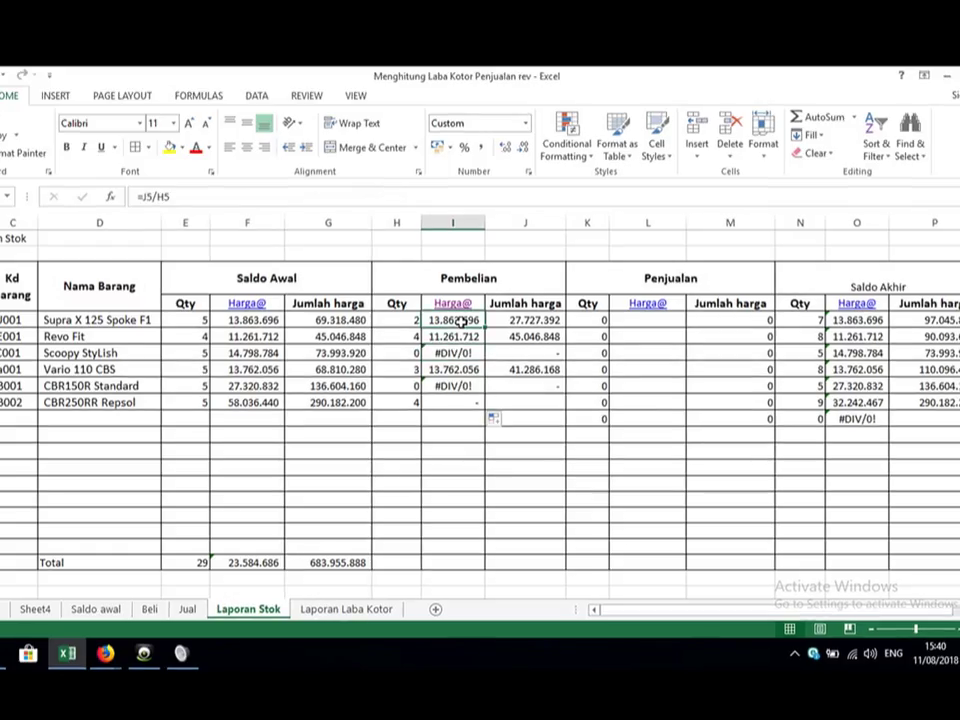
pyautogui.doubleClick(458, 320)
pyautogui.press('BackSpace')
pyautogui.press('BackSpace')
pyautogui.press('BackSpace')
pyautogui.press('BackSpace')
pyautogui.press('BackSpace')
pyautogui.write('if')
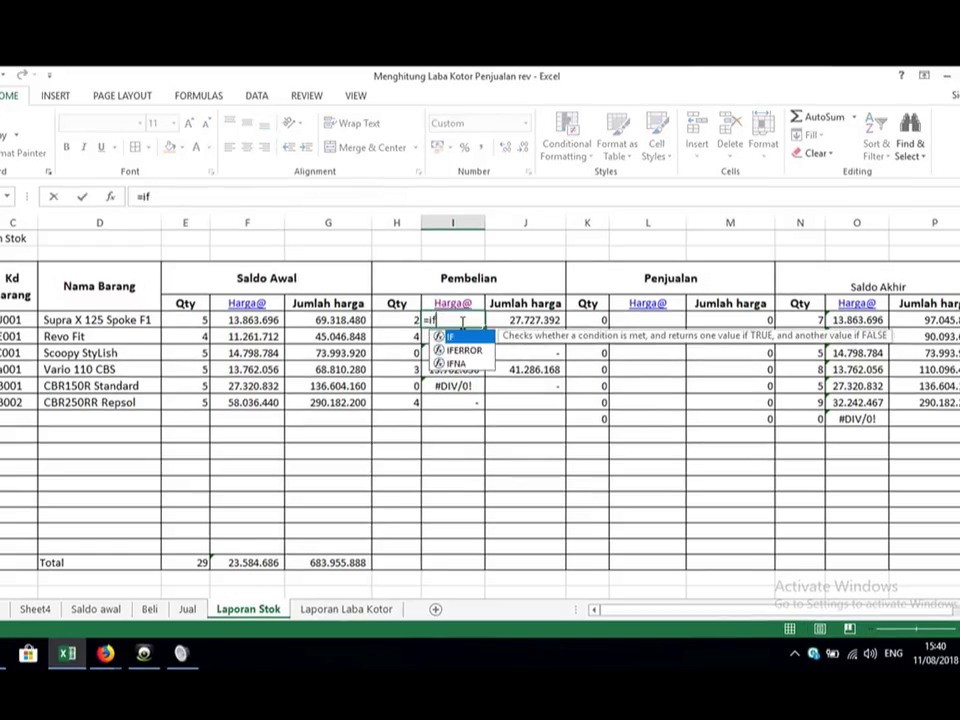
pyautogui.write('(')
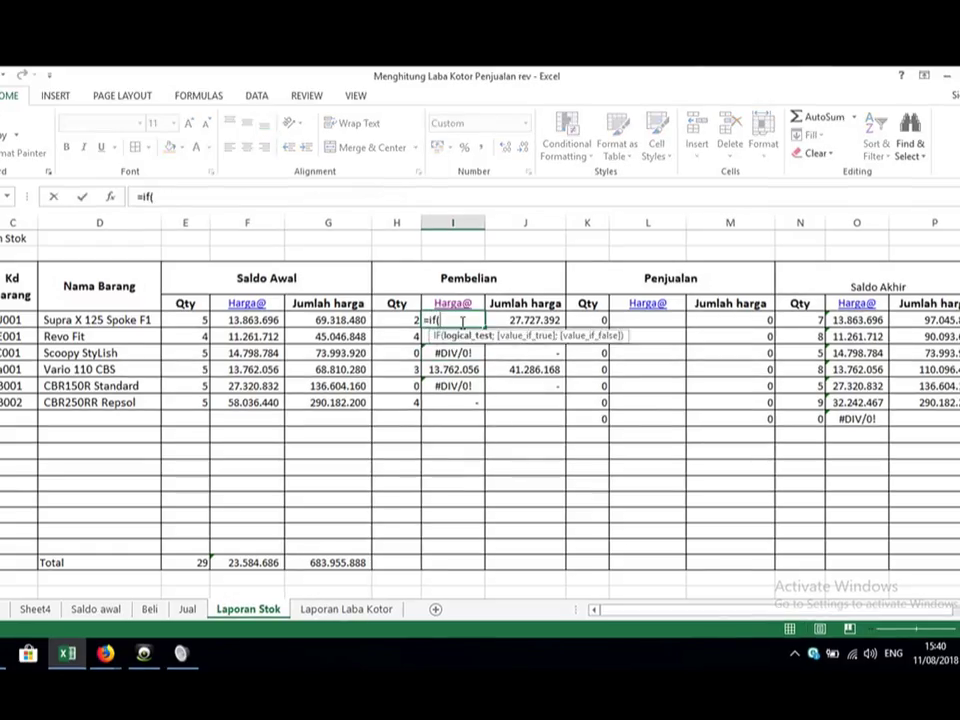
pyautogui.click(408, 322)
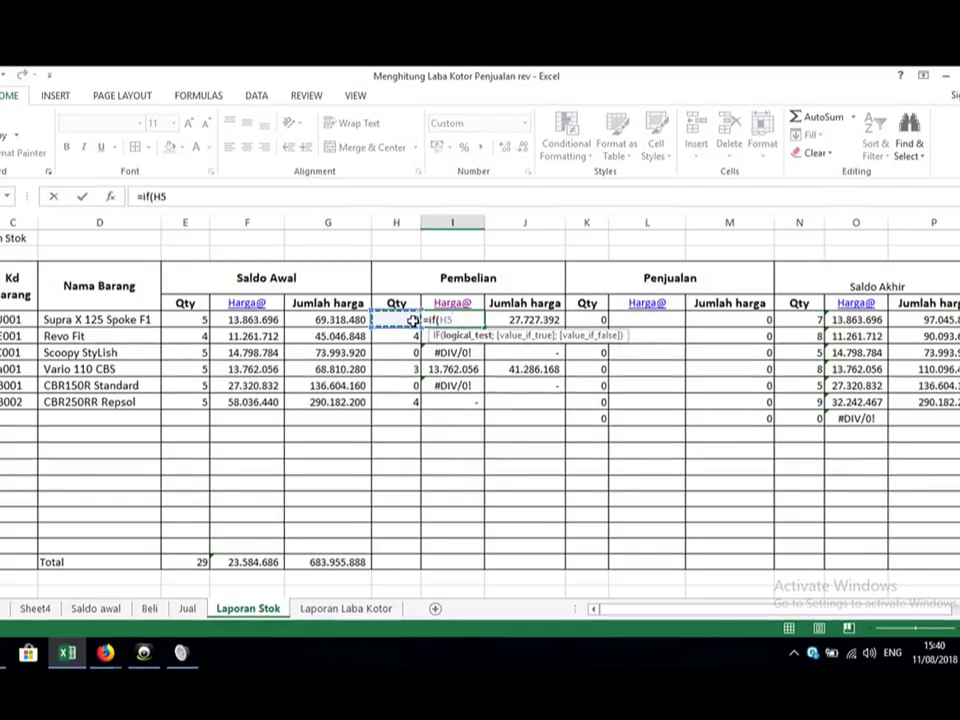
pyautogui.write('+')
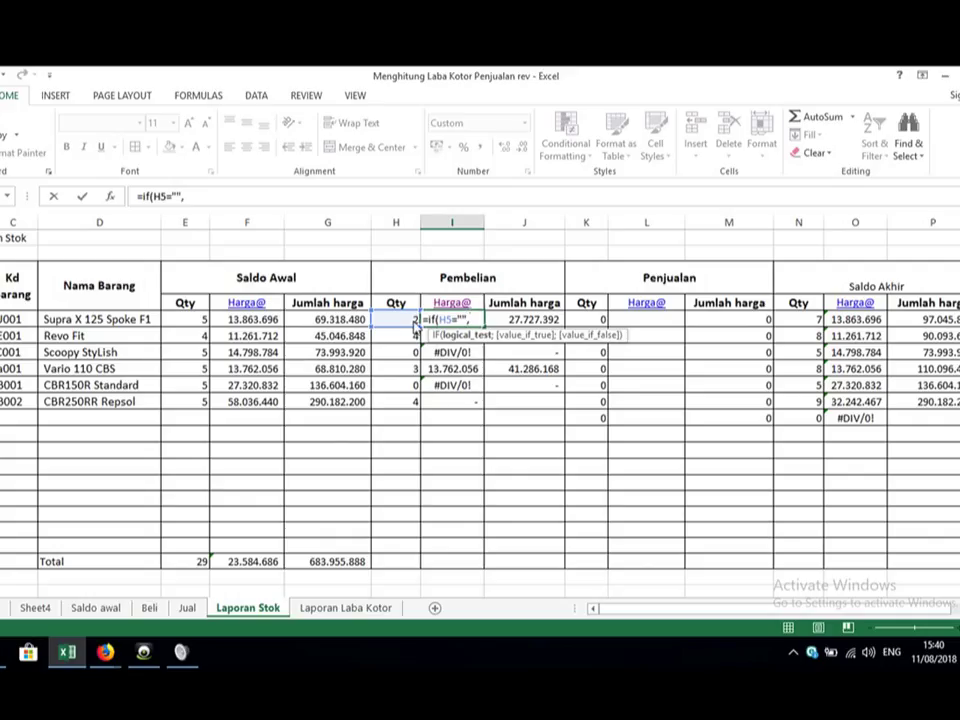
pyautogui.write(',')
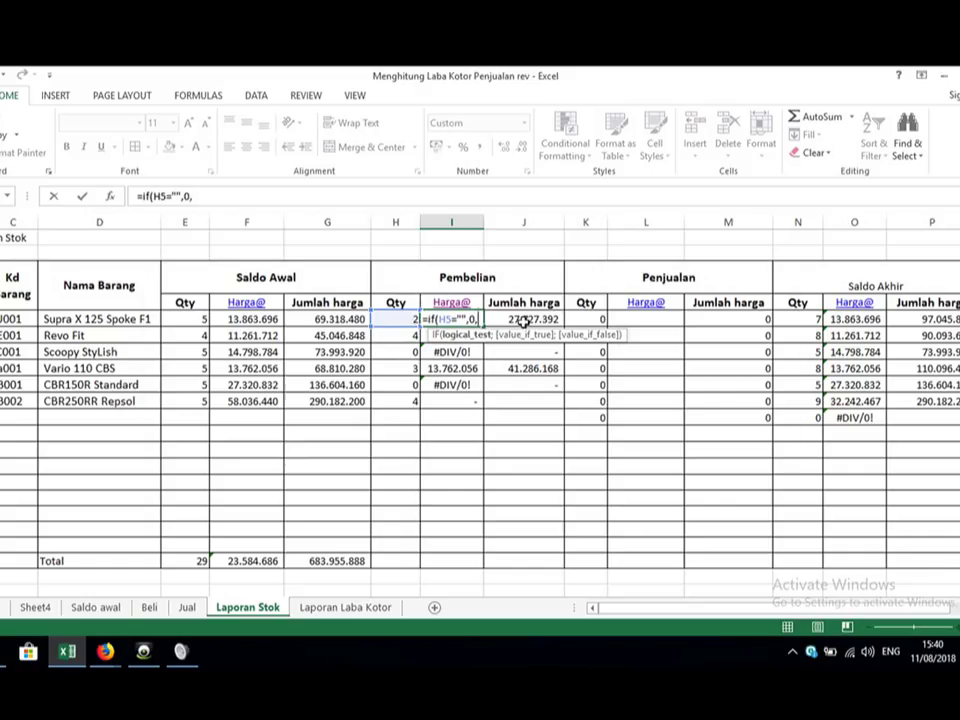
# Step: Change the formula's comma separators to semicolons and complete it as =IF(H5="";0;J5/H5)
pyautogui.press('Return')
pyautogui.click(436, 443)
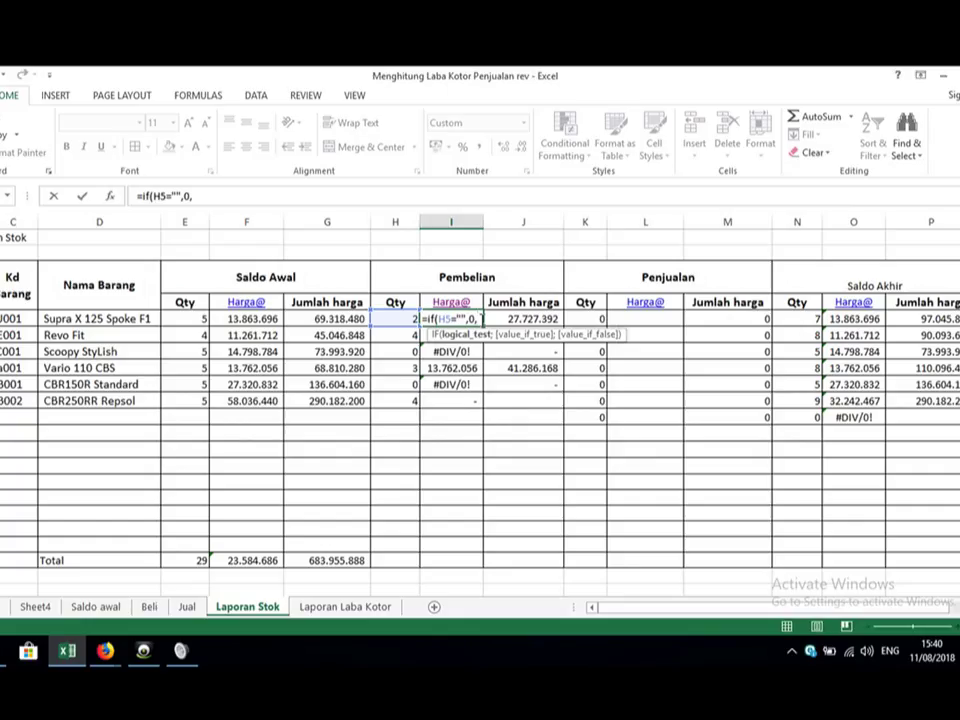
pyautogui.write(';')
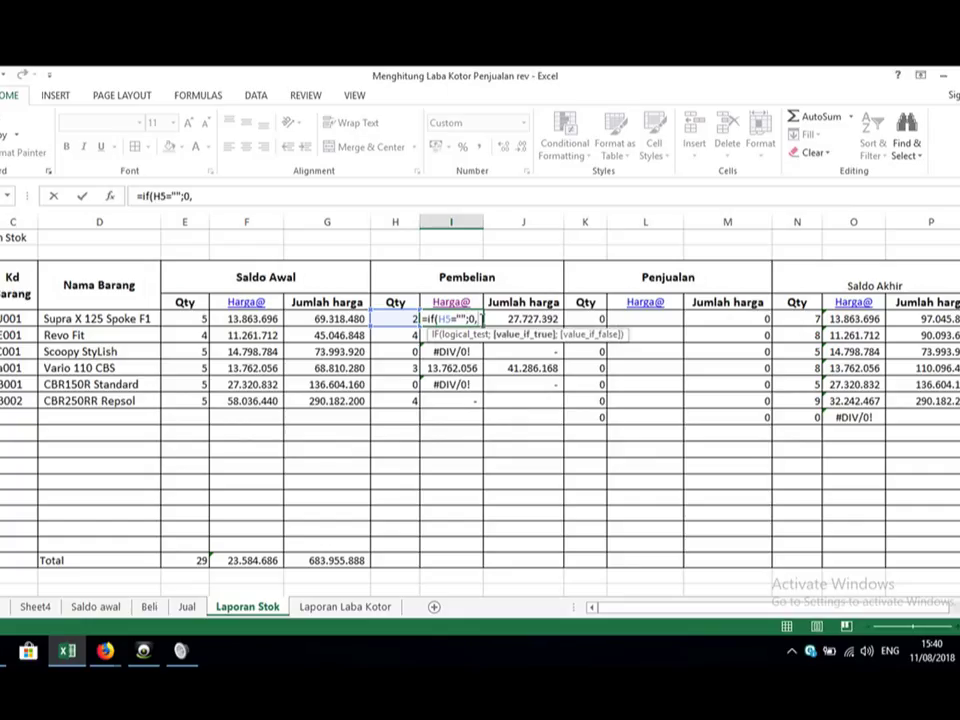
pyautogui.press('BackSpace')
pyautogui.write(';')
pyautogui.click(511, 318)
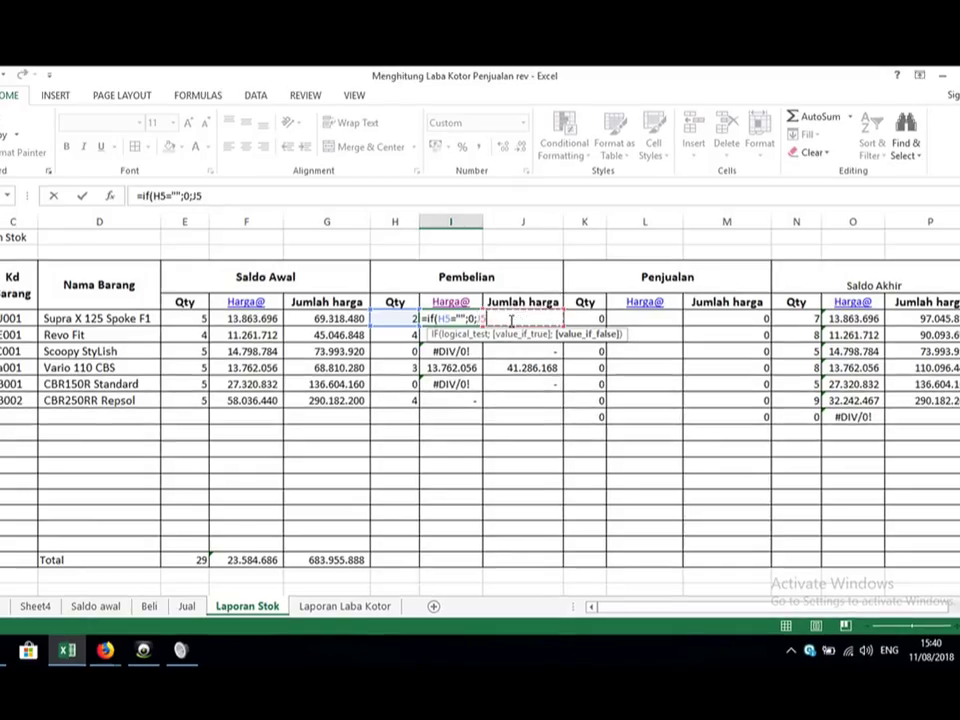
pyautogui.click(408, 335)
pyautogui.press('Up')
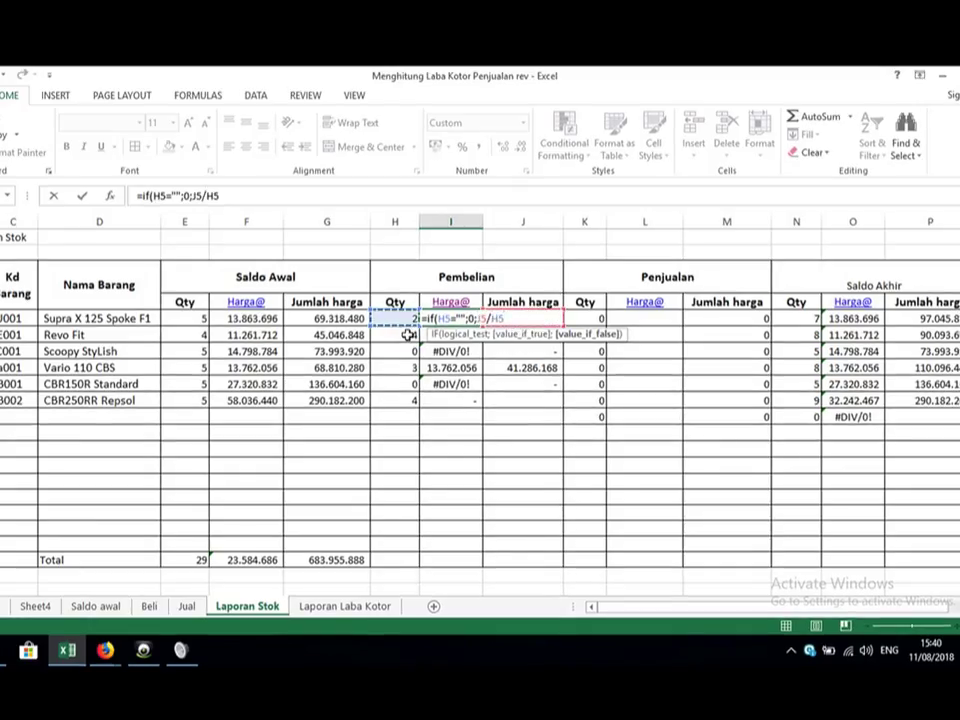
pyautogui.press('Return')
# Step: Try filling the IF formula down to the CBR250RR Repsol row, and review it against the Scoopy Stylish purchase quantity
pyautogui.click(470, 317)
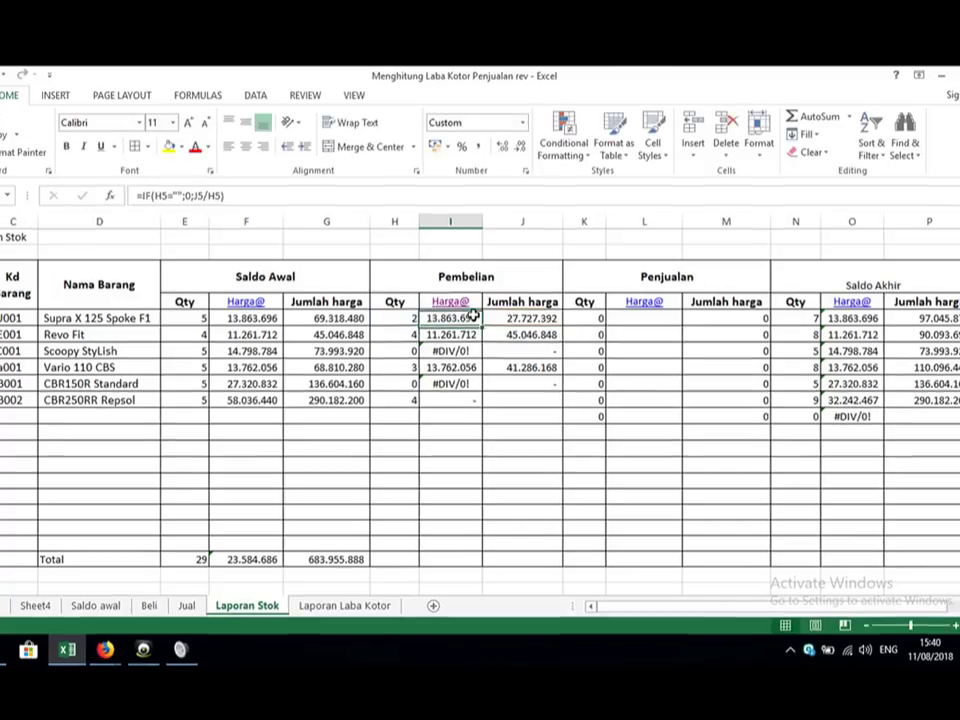
pyautogui.moveTo(473, 316); pyautogui.dragTo(468, 402)
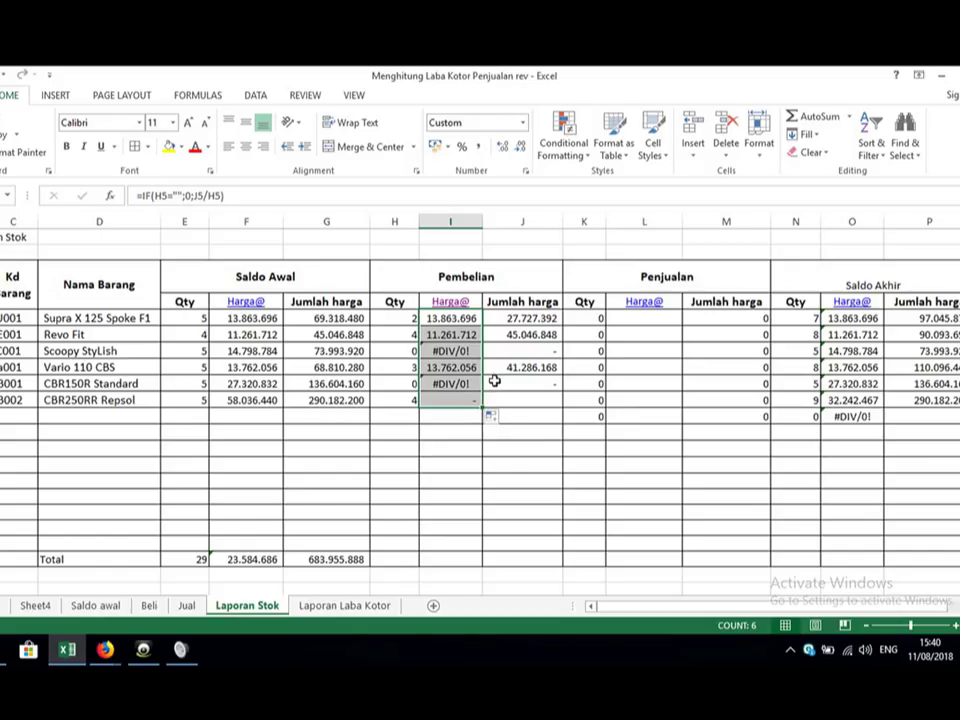
pyautogui.click(461, 317)
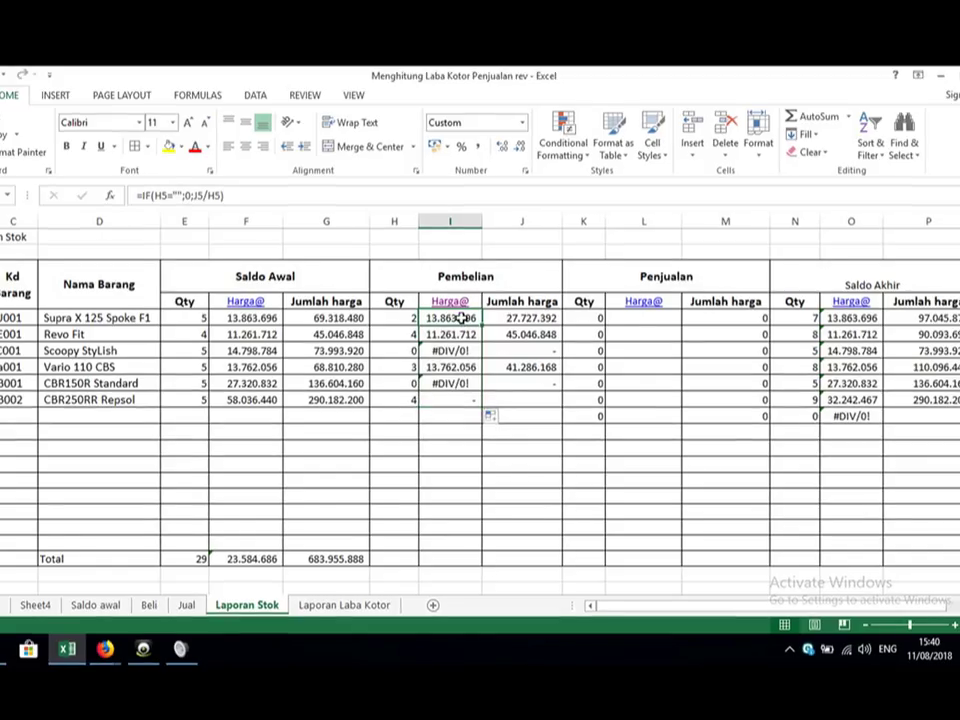
pyautogui.doubleClick(461, 317)
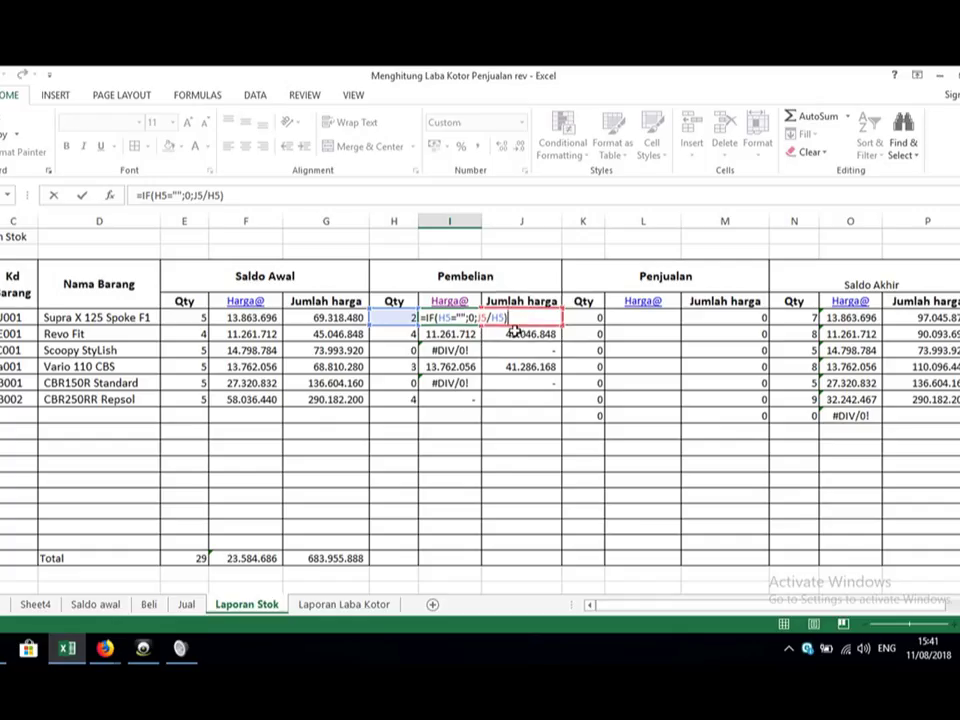
pyautogui.press('Return')
pyautogui.click(405, 365)
pyautogui.click(398, 348)
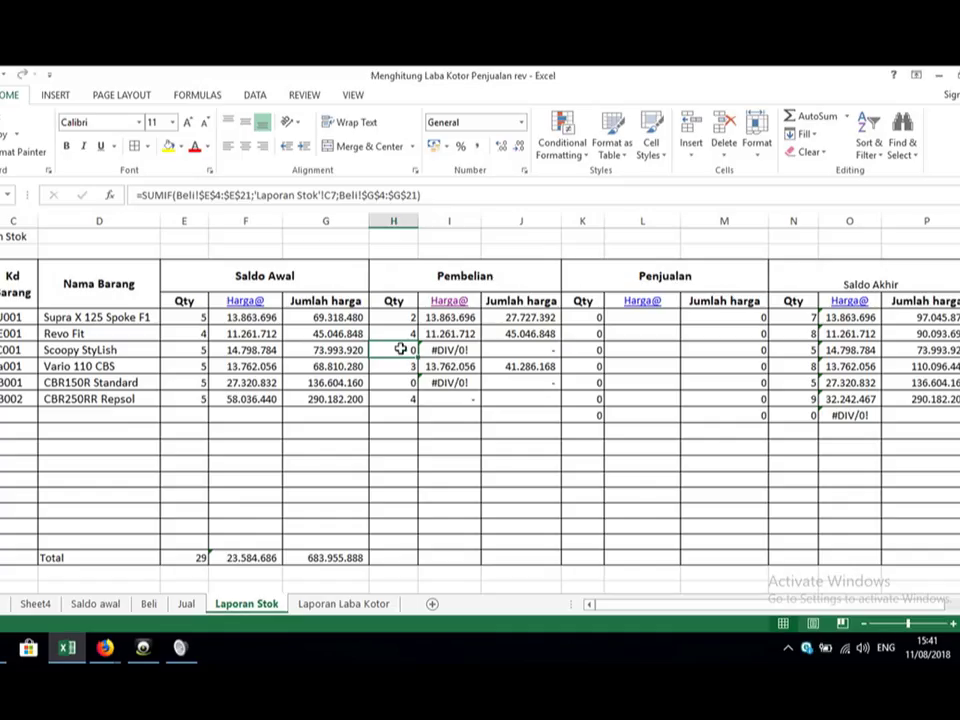
# Step: Change the condition in the Supra X 125 row's Pembelian Harga@ formula so it reads =IF(H5=0;0;J5/H5)
pyautogui.click(458, 316)
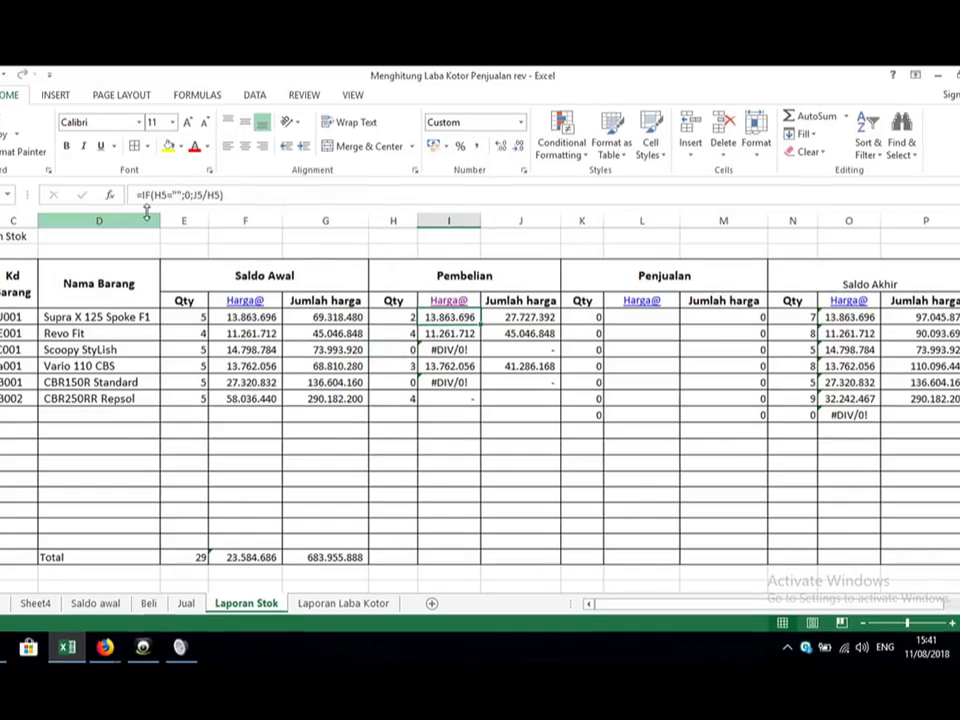
pyautogui.click(184, 194)
pyautogui.write(')')
pyautogui.press('BackSpace')
pyautogui.press('BackSpace')
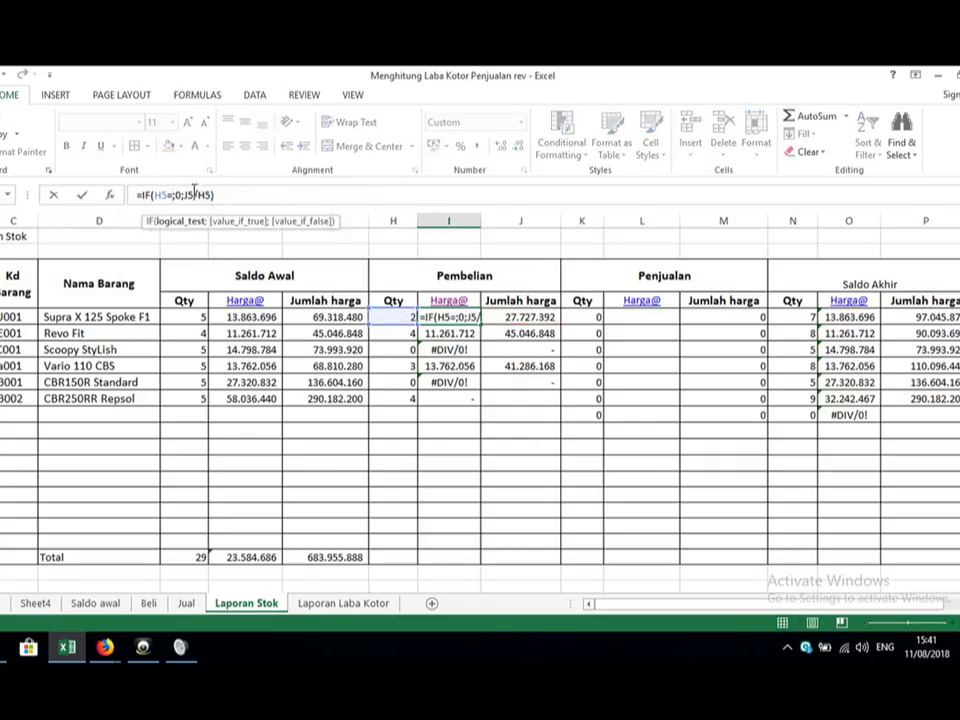
pyautogui.write('""')
pyautogui.press('Return')
# Step: Fill the corrected Pembelian Harga@ formula down to the blank row just below CBR250RR Repsol
pyautogui.click(467, 316)
pyautogui.moveTo(478, 324); pyautogui.dragTo(465, 426)
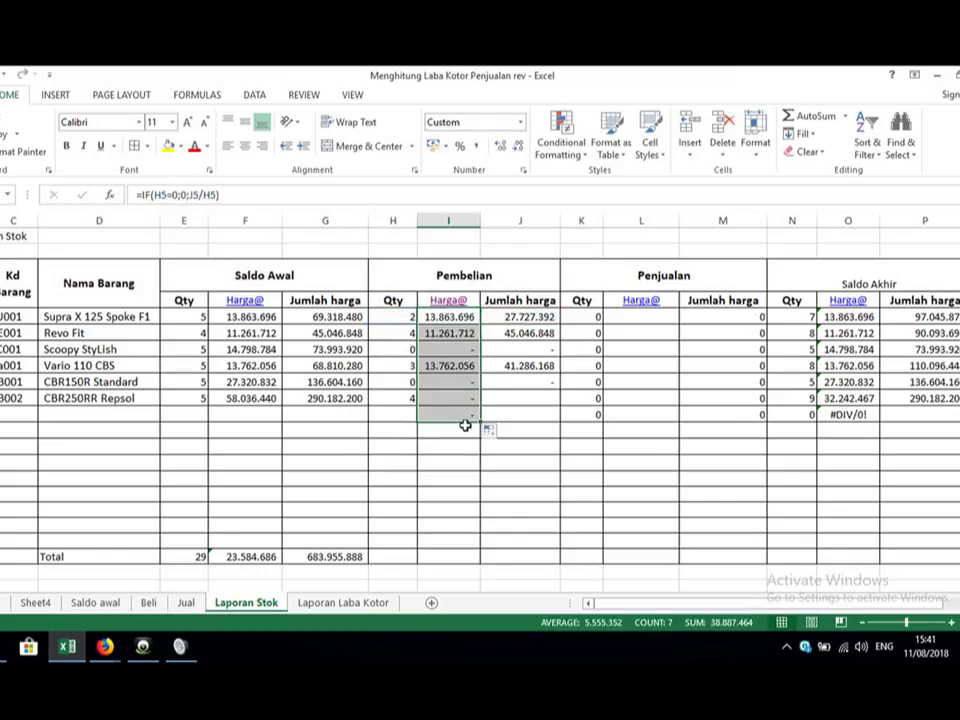
pyautogui.click(544, 413)
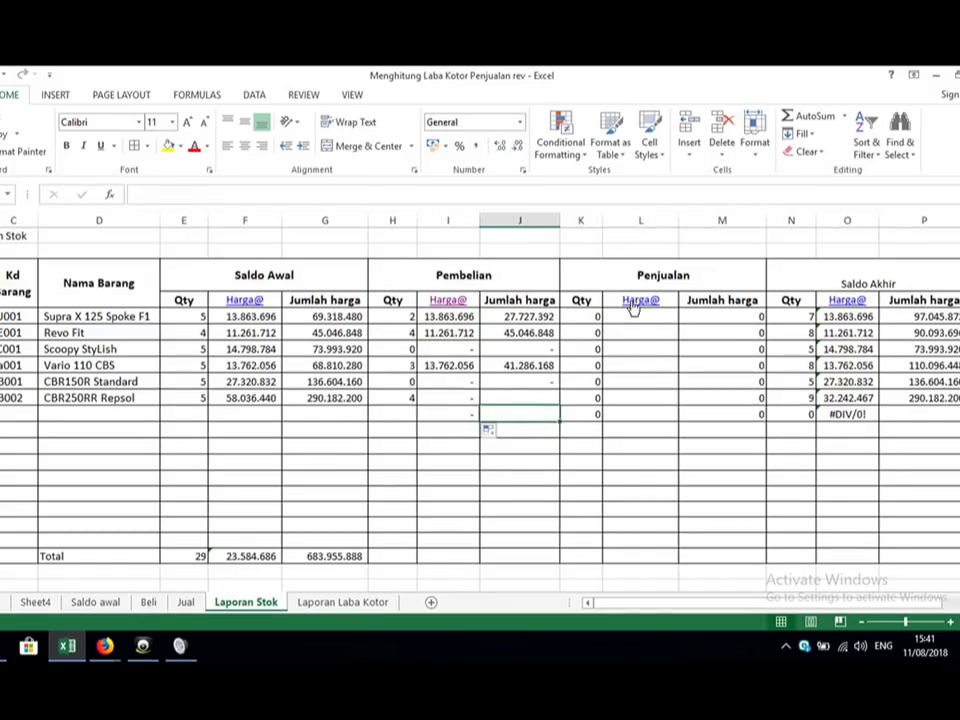
pyautogui.click(388, 480)
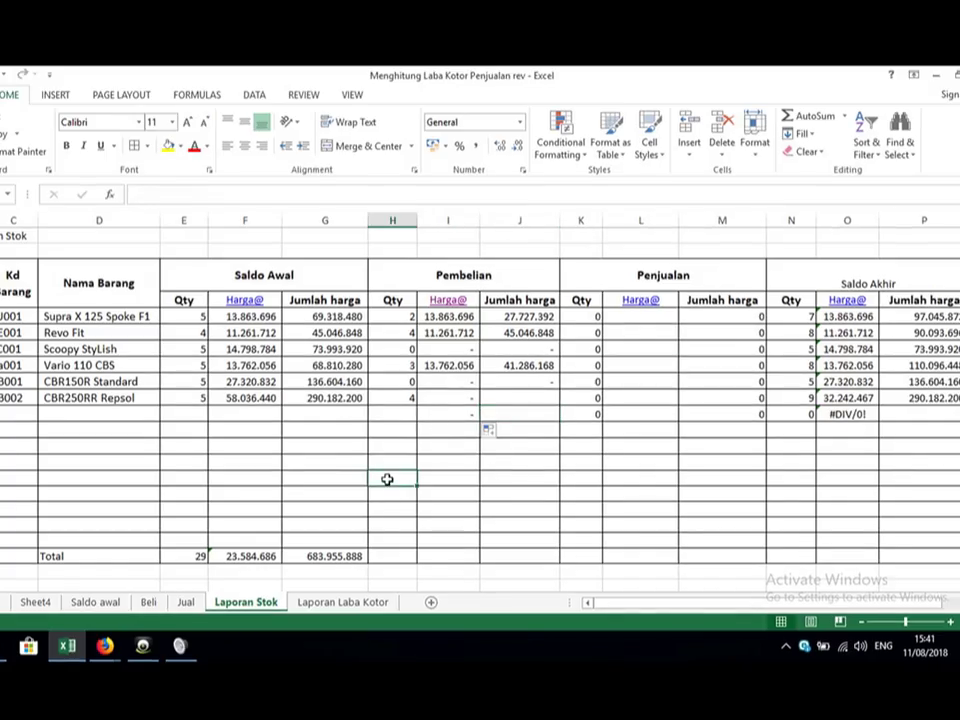
# Step: Fill the Pembelian Jumlah harga formula from the Vario 110 CBS row down to the CBR250RR Repsol row
pyautogui.click(543, 366)
pyautogui.moveTo(555, 372); pyautogui.dragTo(549, 411)
pyautogui.click(495, 465)
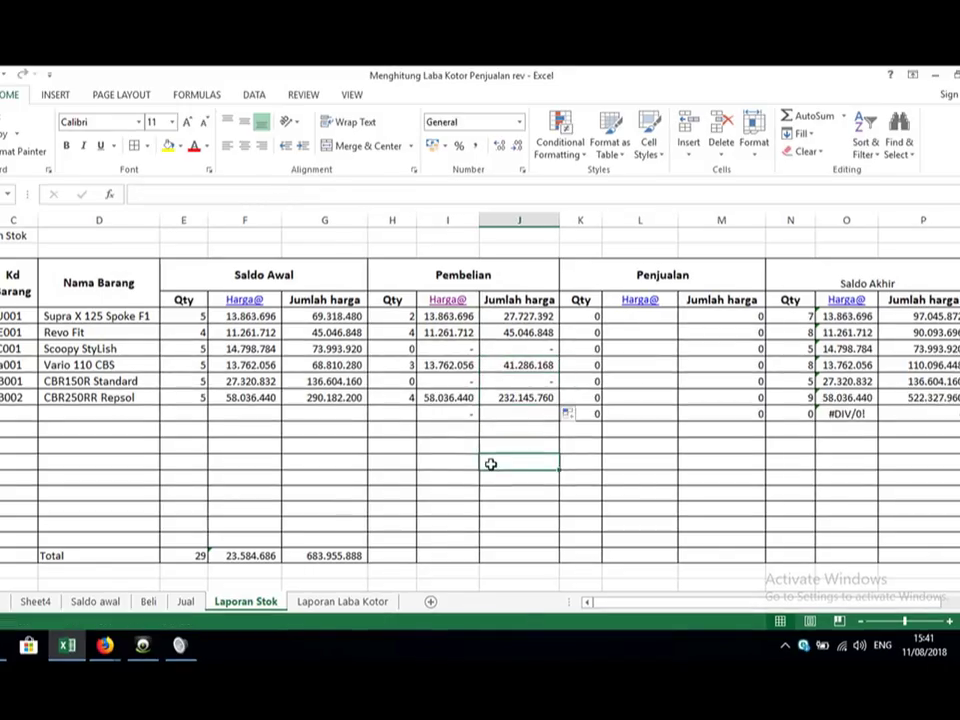
pyautogui.click(699, 364)
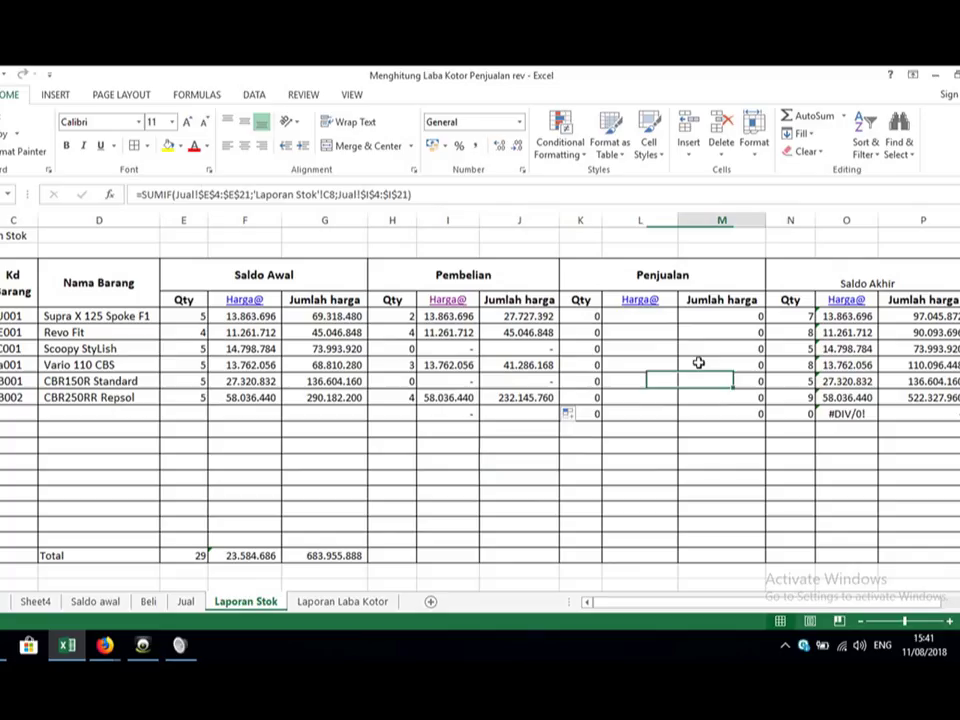
pyautogui.click(624, 343)
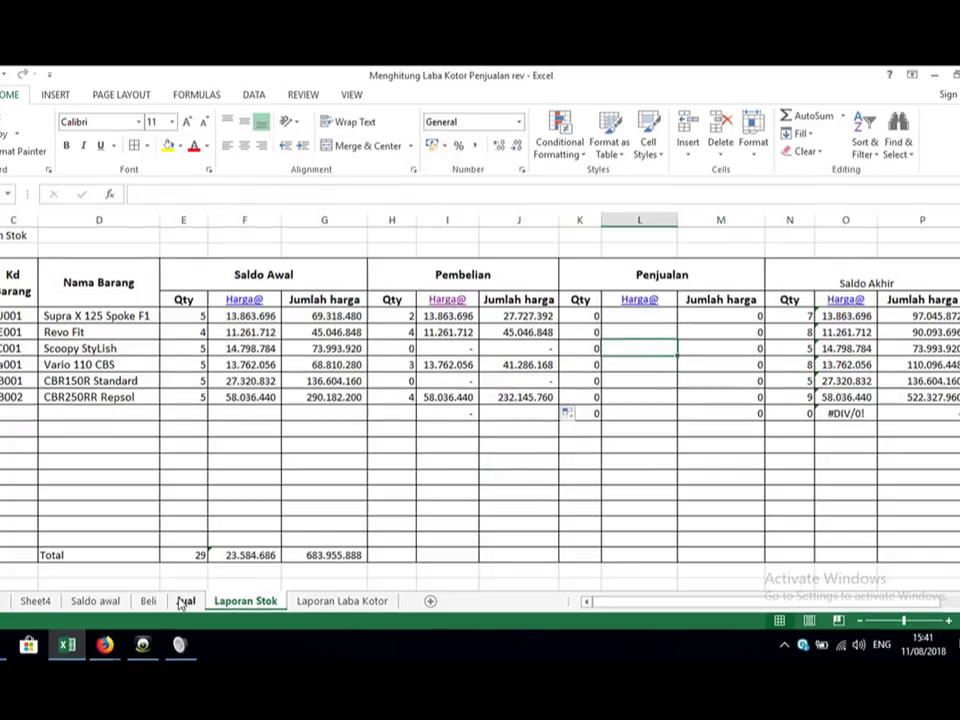
# Step: On the Jual sheet, number the No. column from 1 to 10, using =B4+1 filled down below the starting 1
pyautogui.click(185, 601)
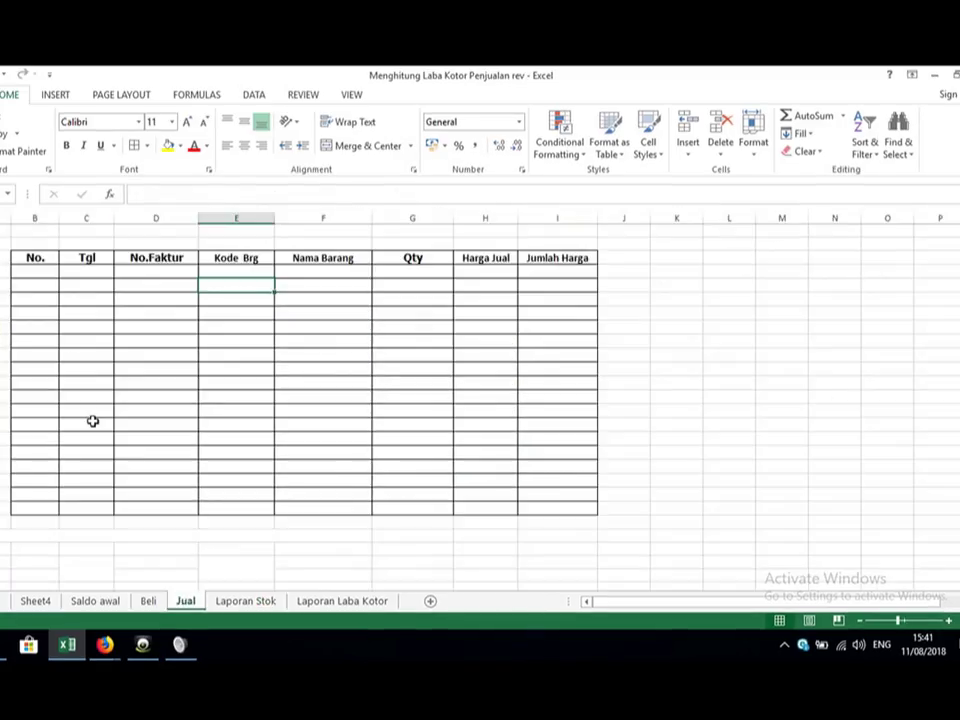
pyautogui.click(39, 266)
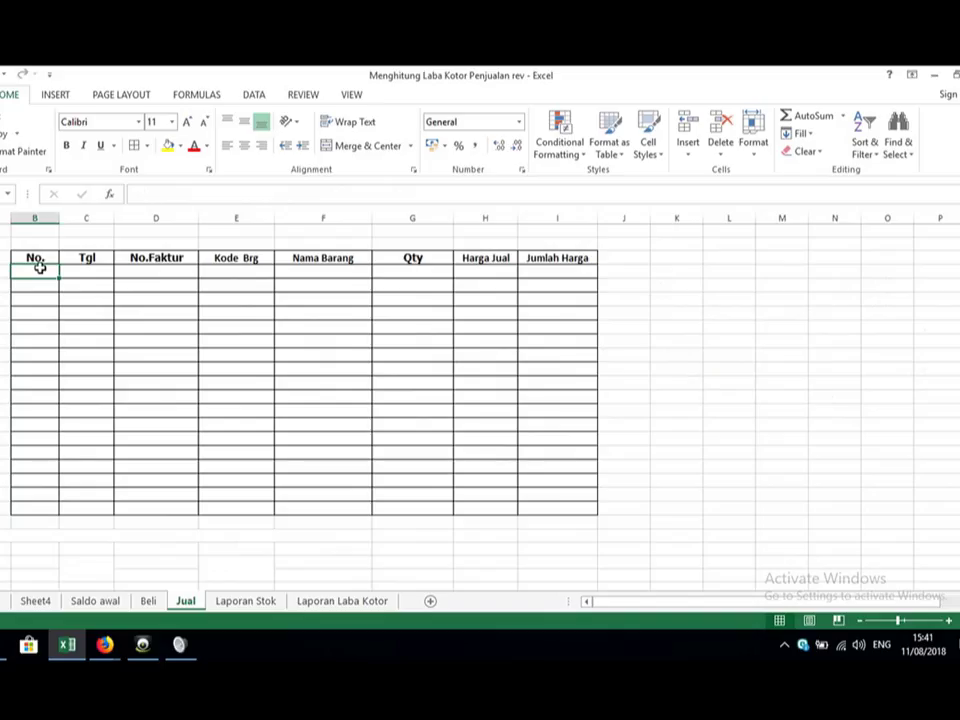
pyautogui.write('1')
pyautogui.press('Return')
pyautogui.write('=')
pyautogui.click(39, 267)
pyautogui.write('+')
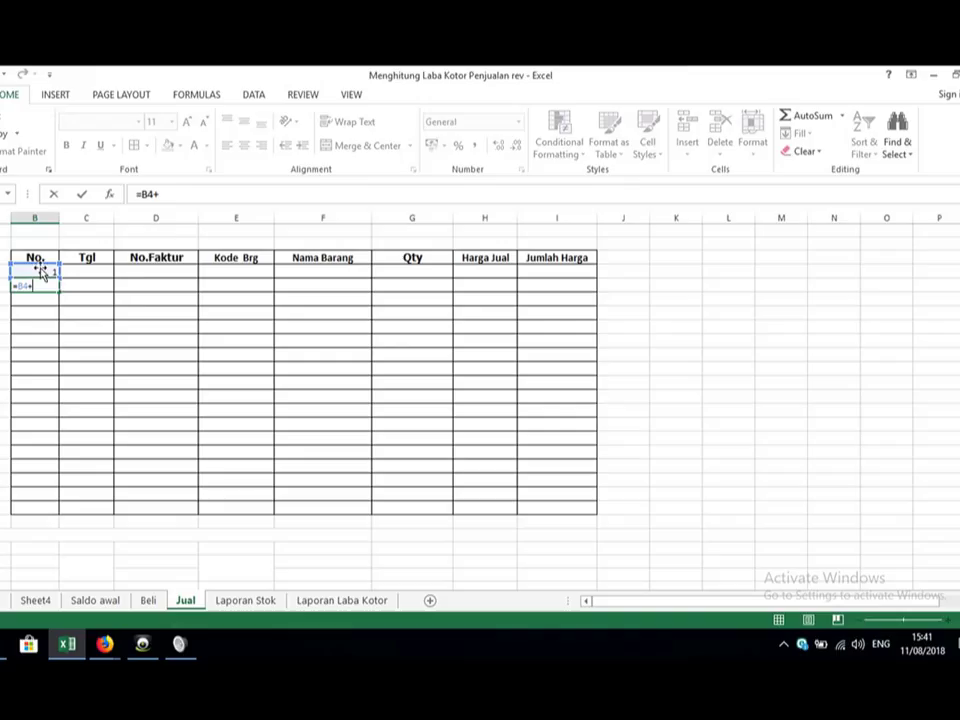
pyautogui.write('1')
pyautogui.hotkey('ctrl', 'Return')
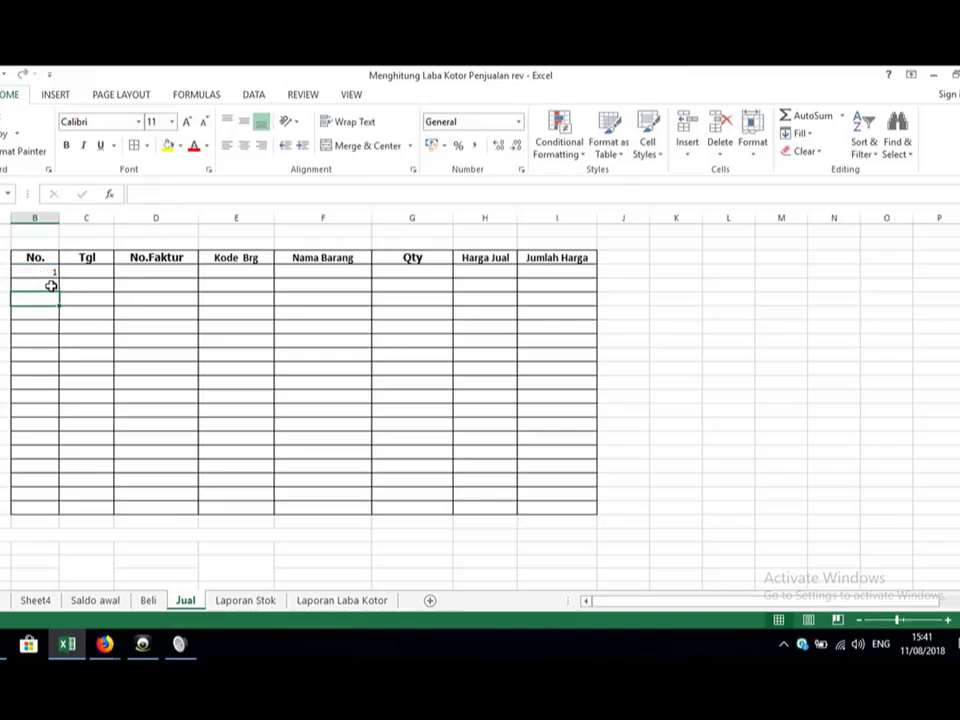
pyautogui.moveTo(58, 291); pyautogui.dragTo(57, 404)
# Step: Enter the date 02/08/2018 and the sales invoice number in row 1 of the Jual table
pyautogui.click(91, 274)
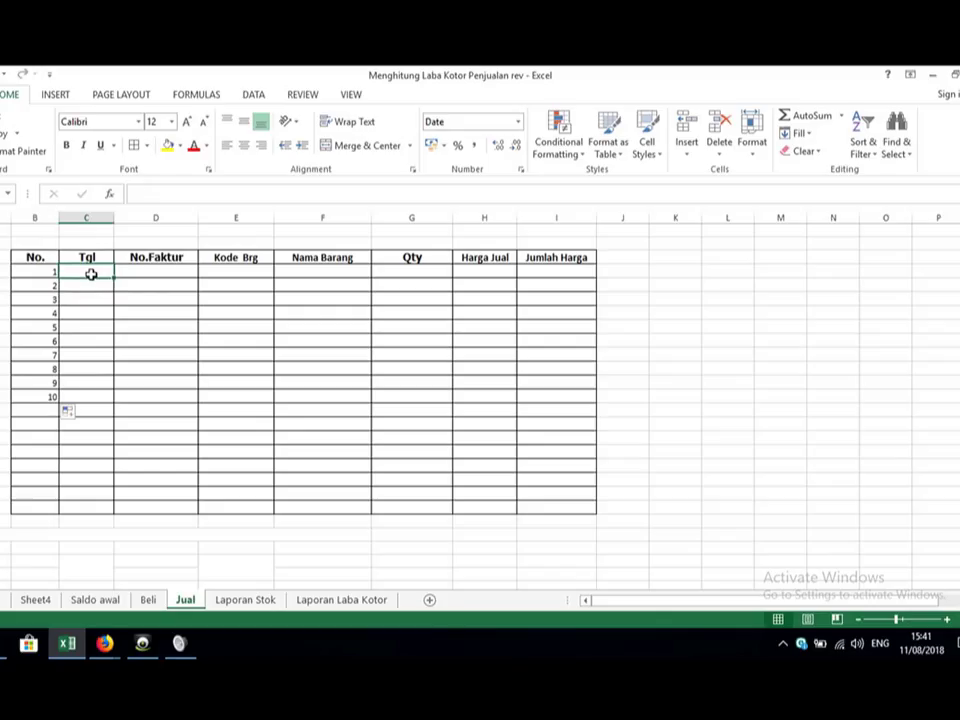
pyautogui.write('02')
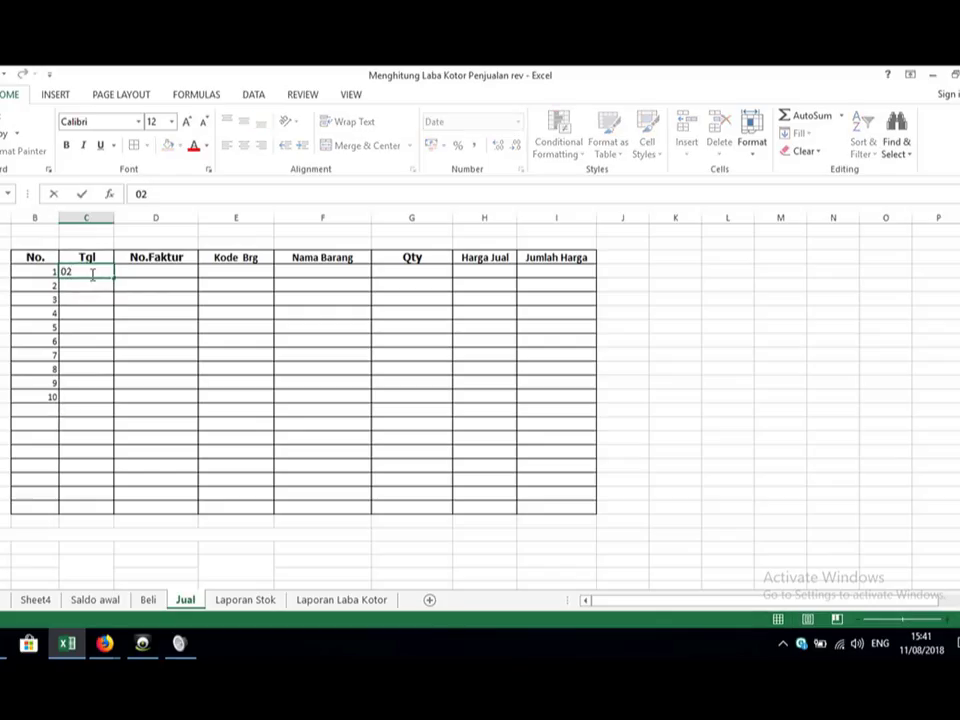
pyautogui.write('/08/2018')
pyautogui.press('Tab')
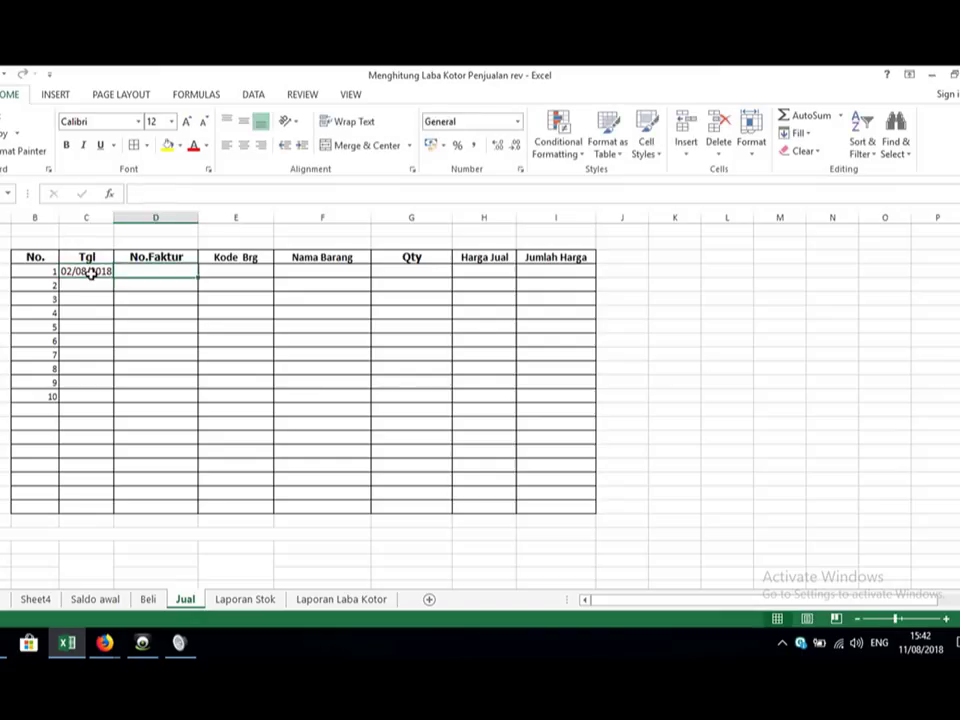
pyautogui.write('JL')
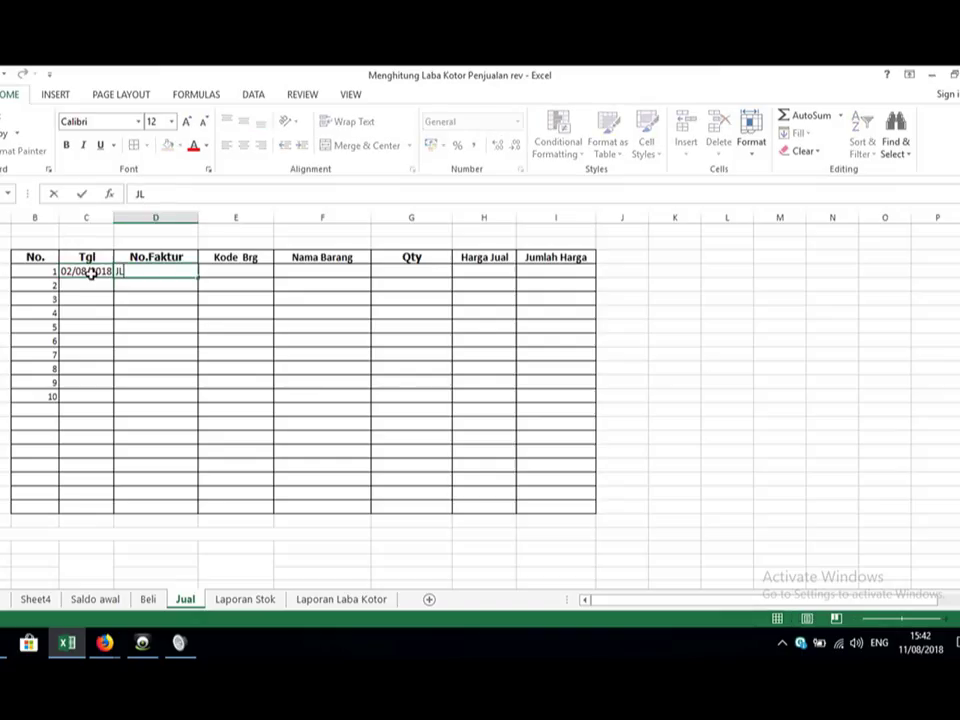
pyautogui.write('-18080001')
pyautogui.press('Return')
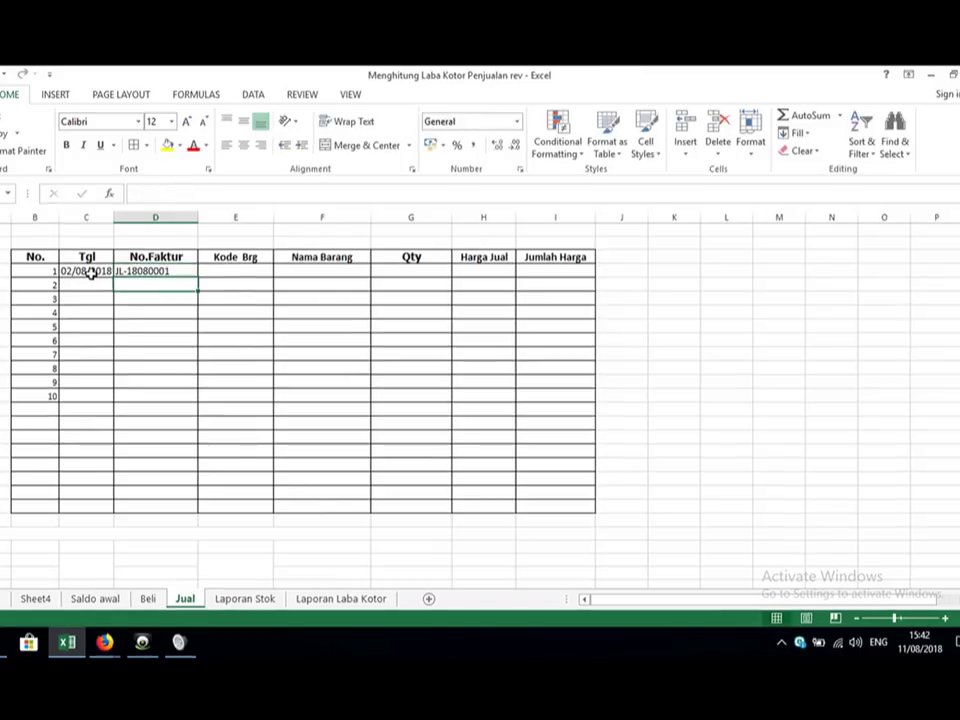
pyautogui.click(237, 280)
pyautogui.click(237, 272)
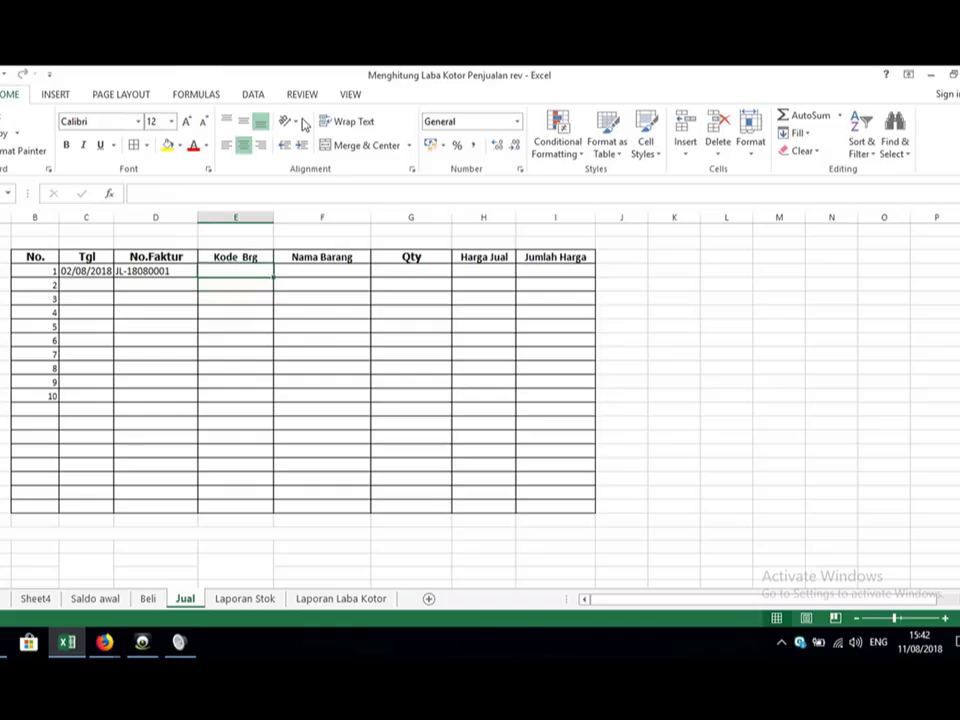
pyautogui.click(254, 94)
pyautogui.click(573, 152)
pyautogui.click(603, 170)
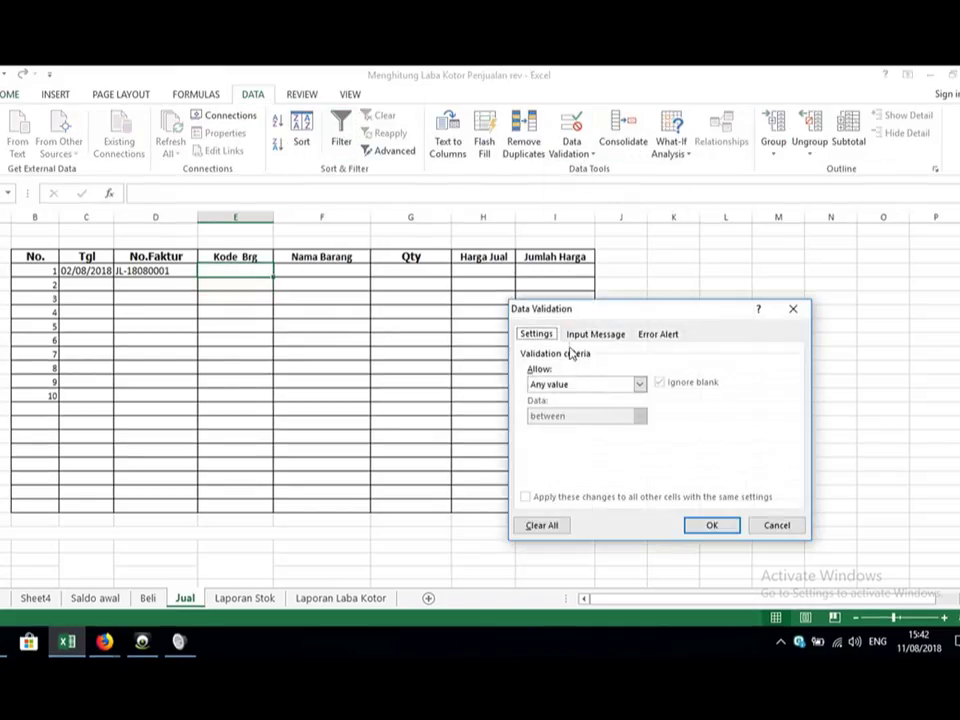
pyautogui.click(568, 385)
pyautogui.click(545, 428)
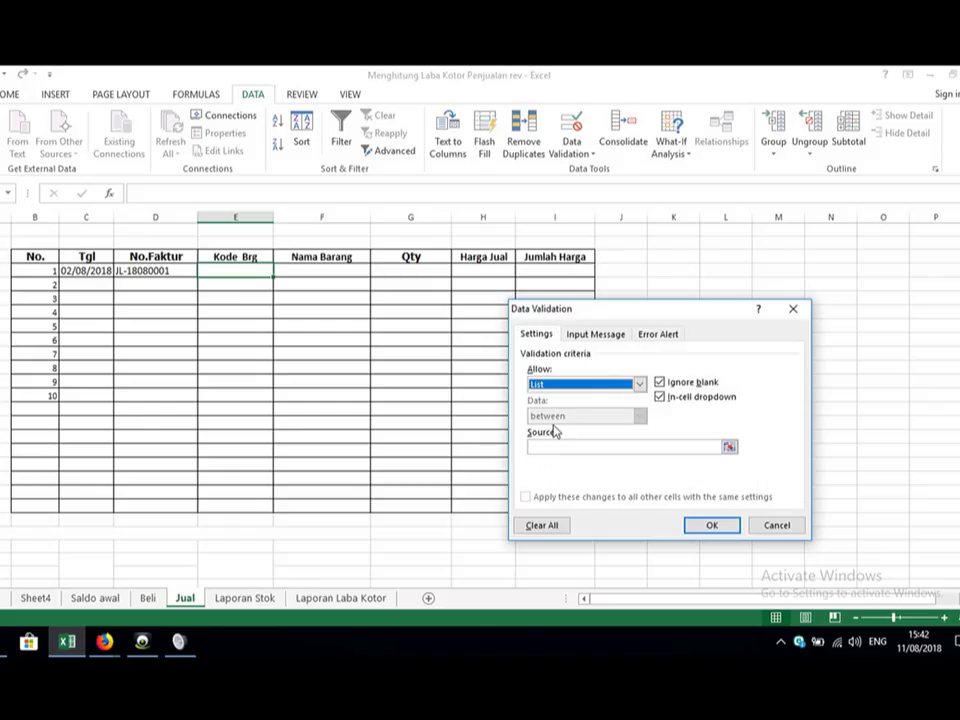
pyautogui.click(545, 447)
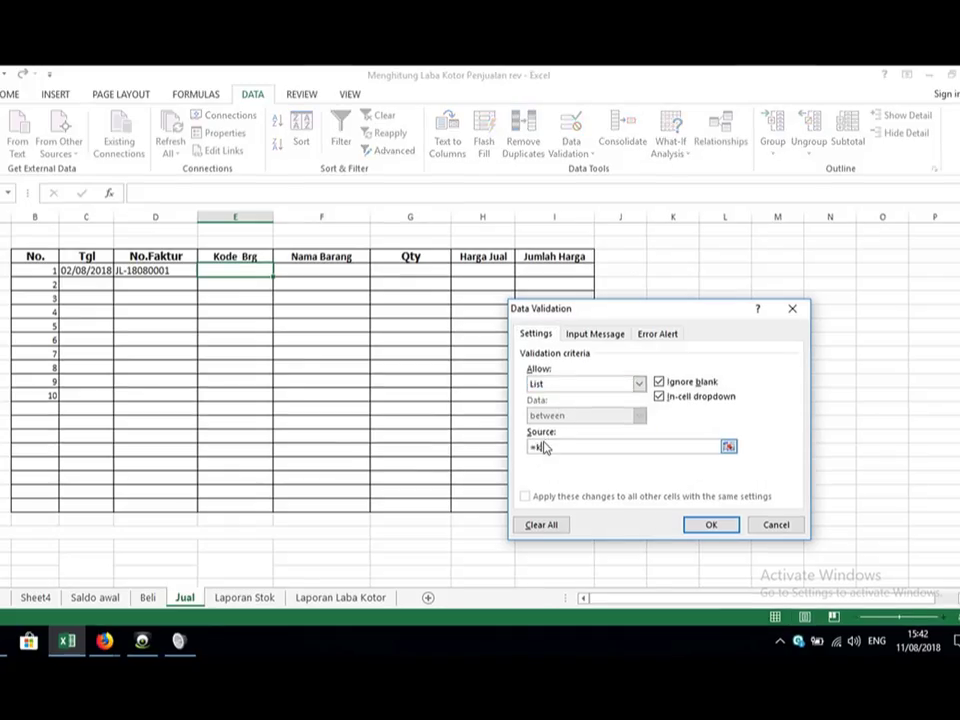
pyautogui.write('=kd_brg')
pyautogui.click(782, 525)
# Step: Apply list data validation with source =kd_brg to all Kode Brg cells of the Jual table
pyautogui.moveTo(240, 271); pyautogui.dragTo(251, 506)
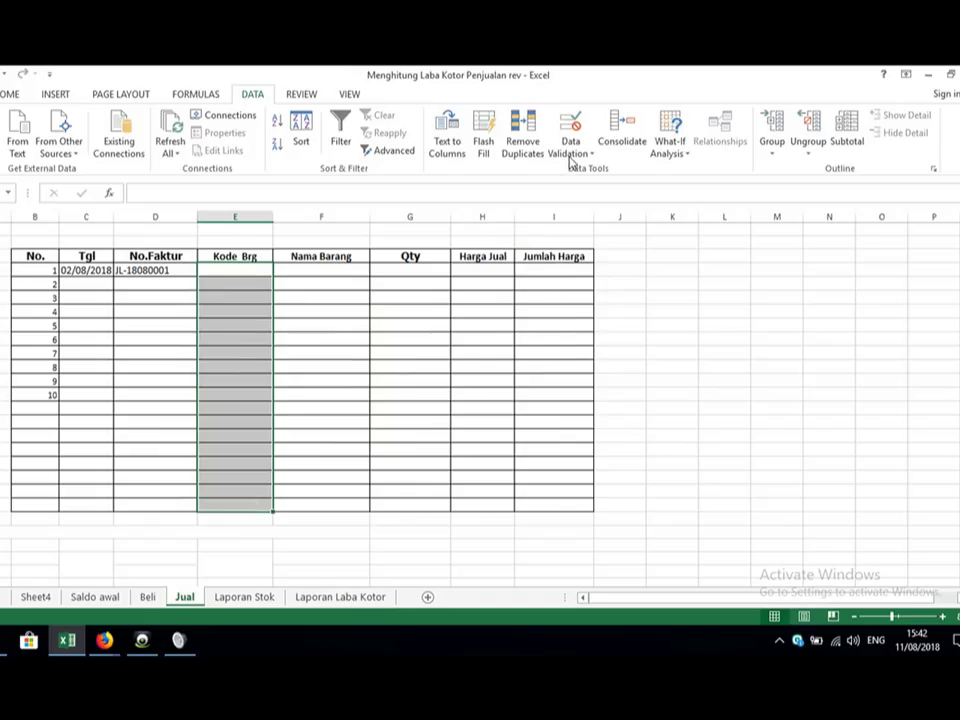
pyautogui.click(570, 163)
pyautogui.click(590, 168)
pyautogui.click(549, 384)
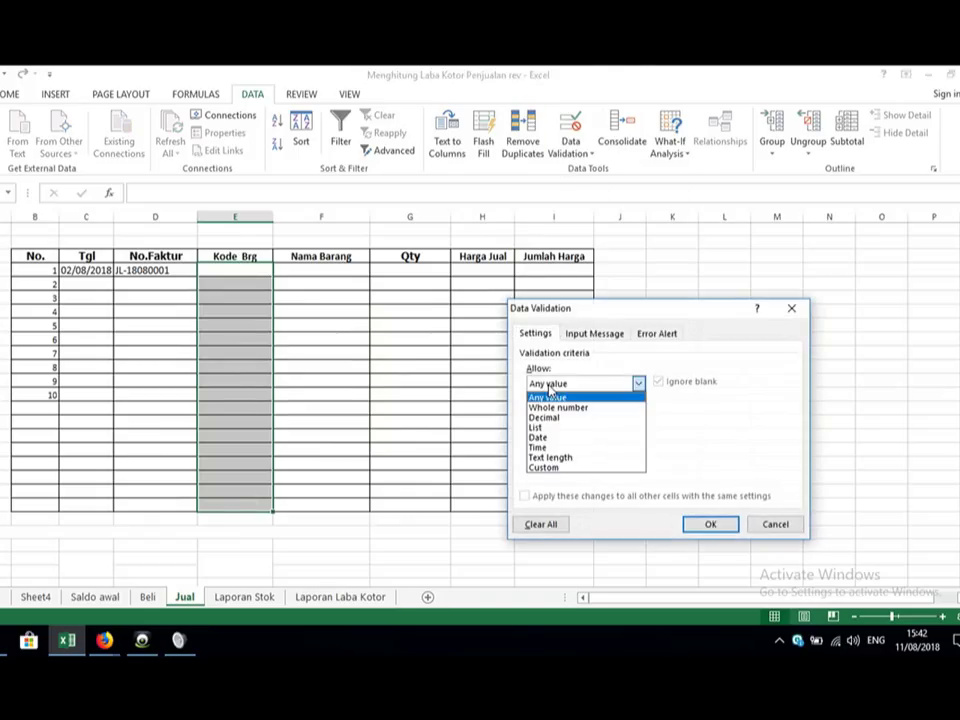
pyautogui.click(540, 427)
pyautogui.click(555, 445)
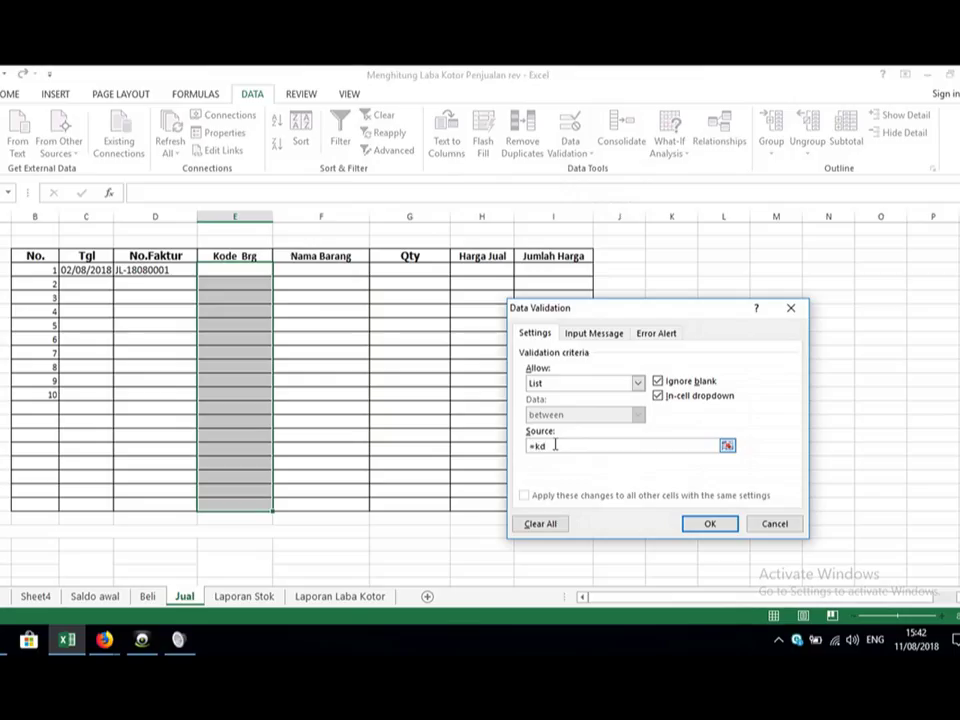
pyautogui.click(711, 523)
pyautogui.click(302, 272)
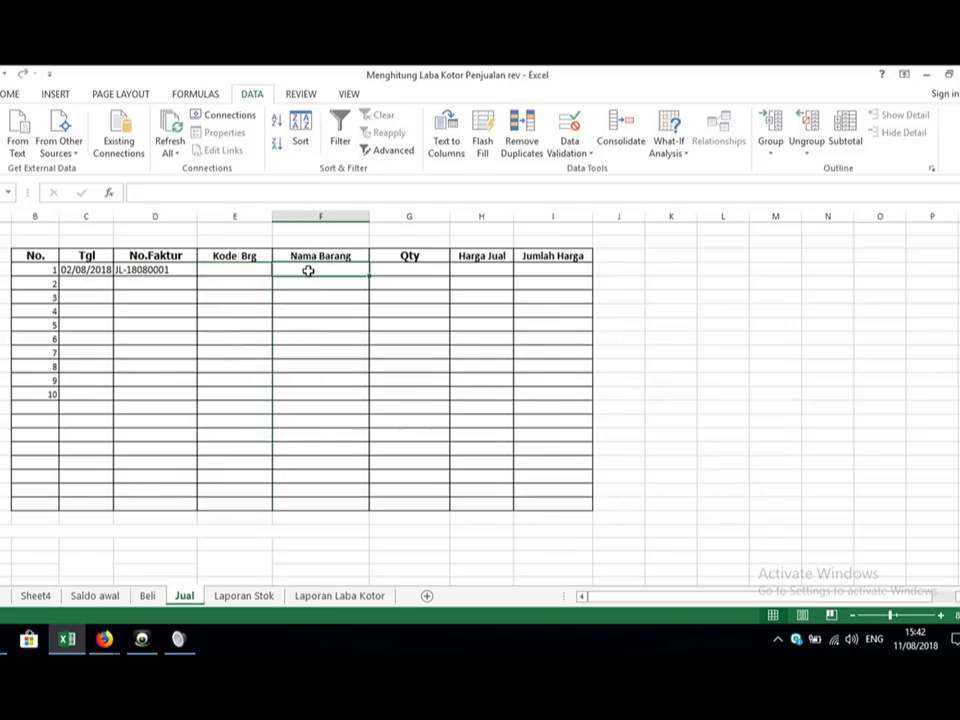
pyautogui.write('=')
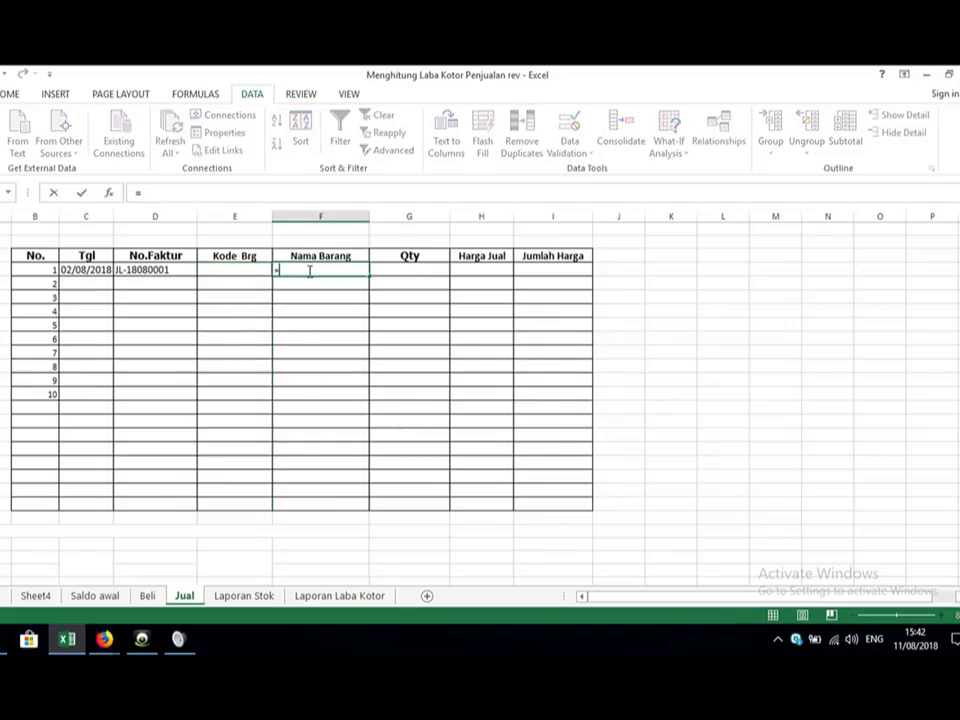
pyautogui.write('vlookup')
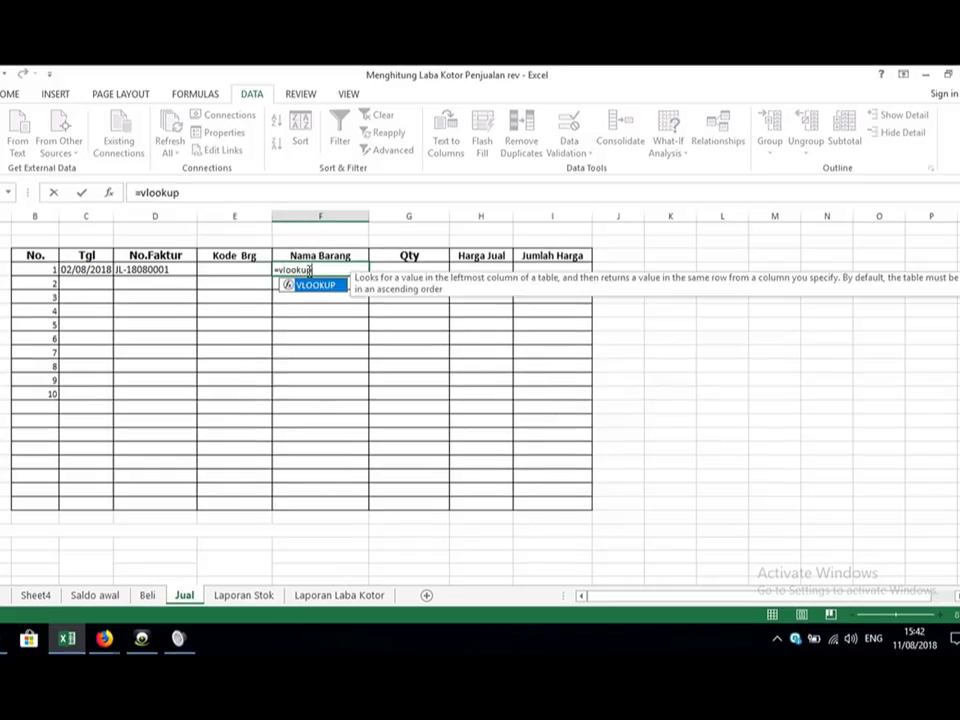
pyautogui.write('(')
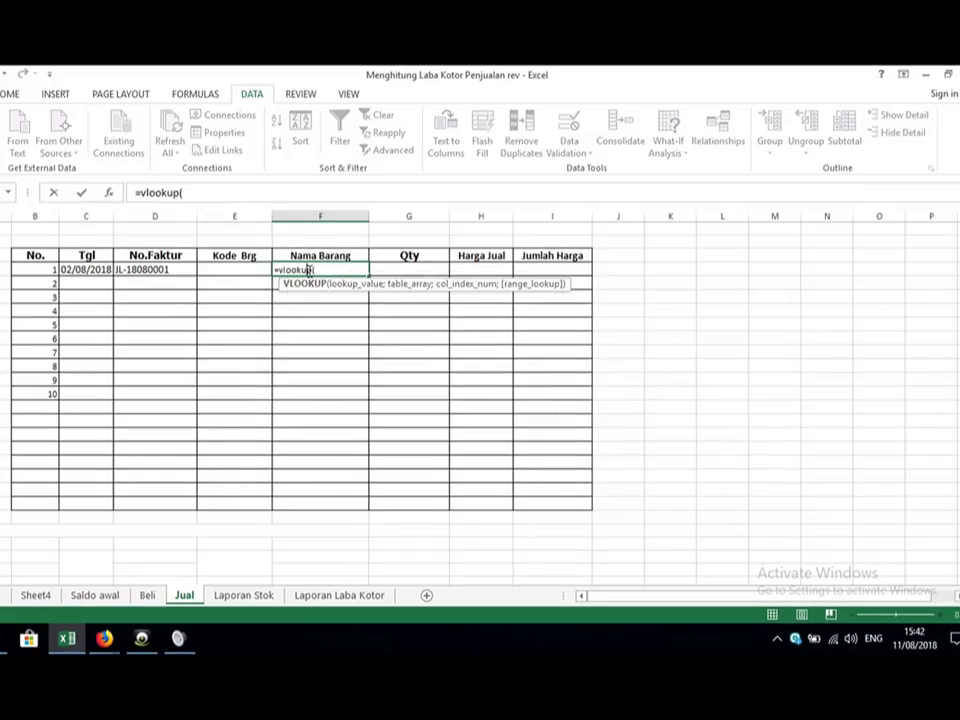
pyautogui.press('Return')
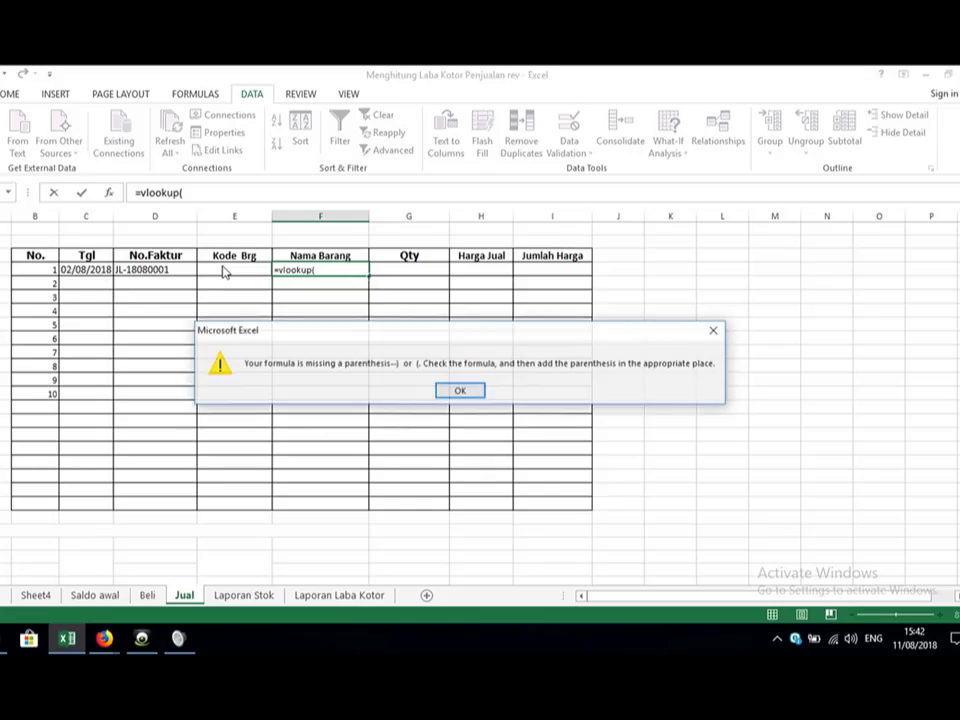
pyautogui.press('Return')
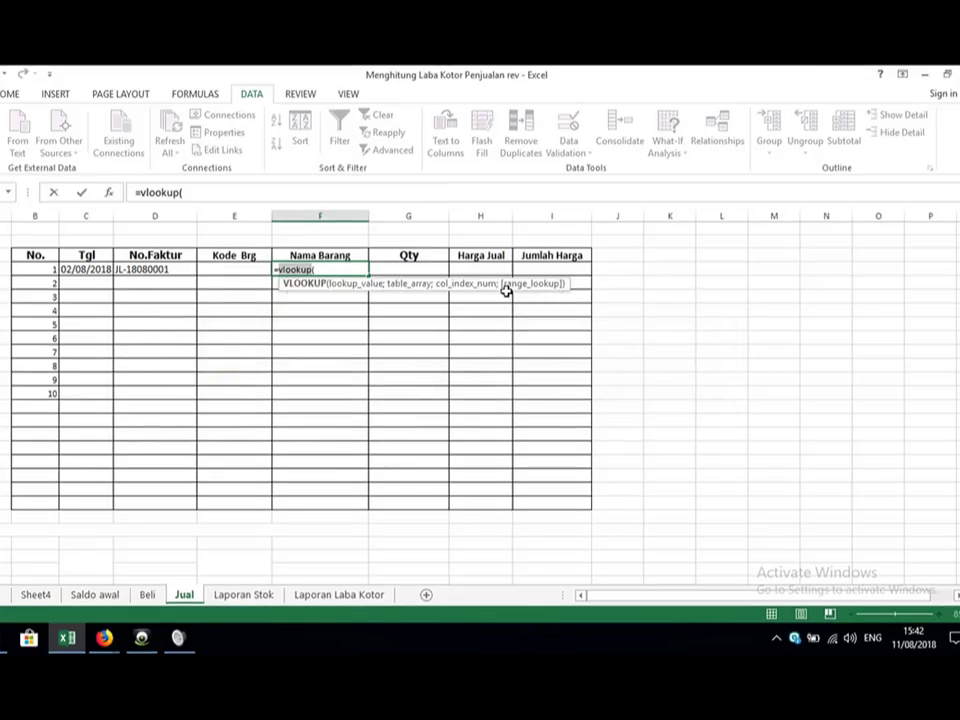
pyautogui.press('BackSpace')
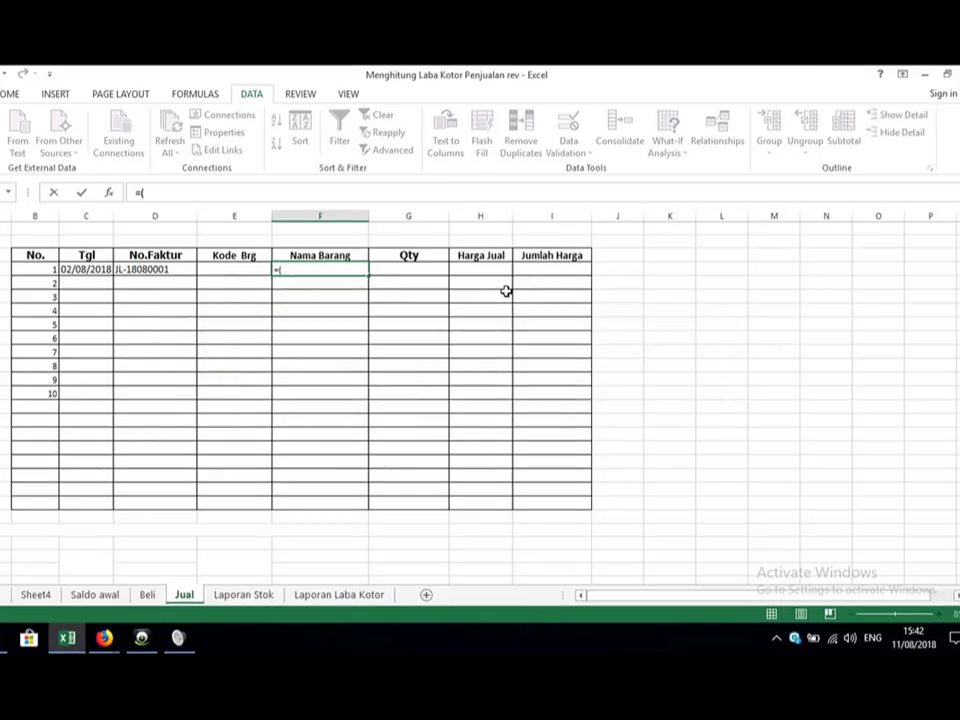
pyautogui.press('BackSpace')
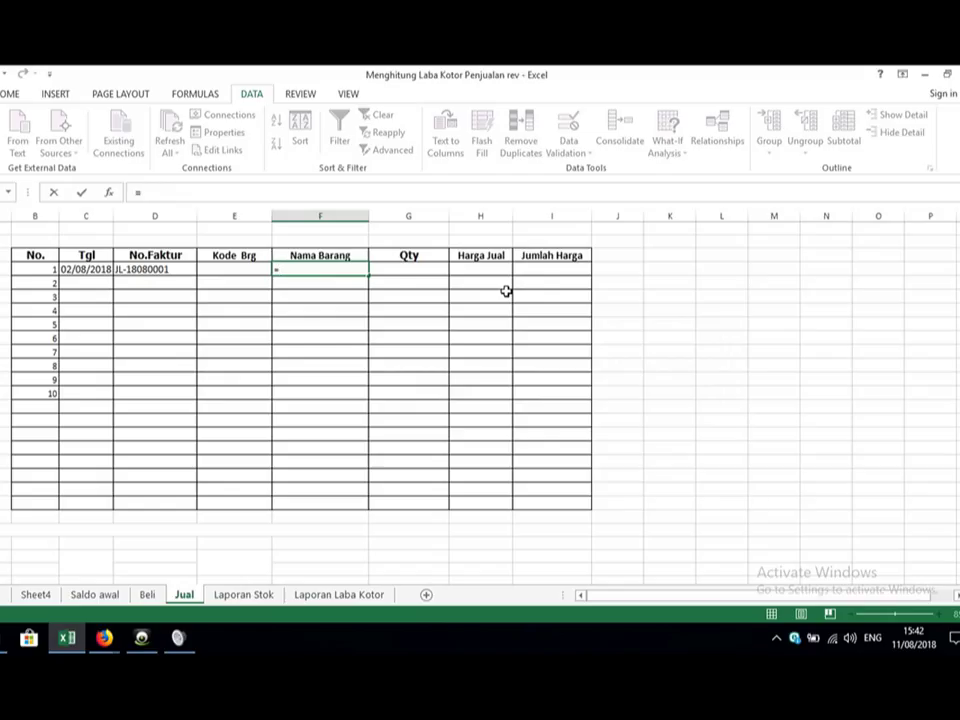
# Step: Enter =VLOOKUP(E4;'Saldo awal'!$B$6:$C$11;2;FALSE) as the Nama Barang formula in row 1 and fill it down to row 4
pyautogui.write('vlookup')
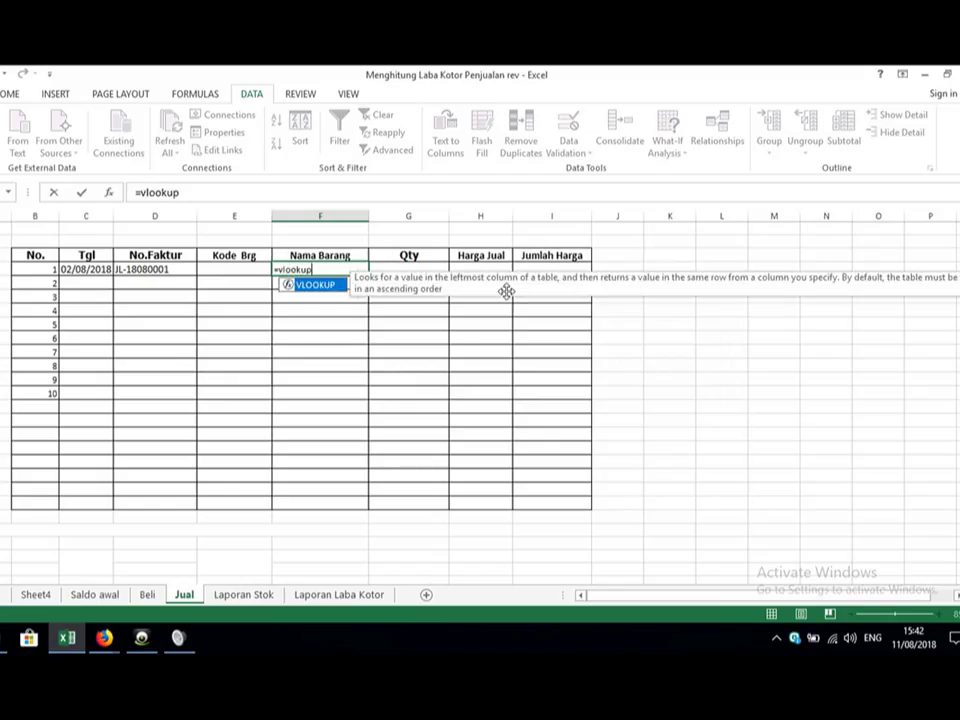
pyautogui.write('(')
pyautogui.click(233, 268)
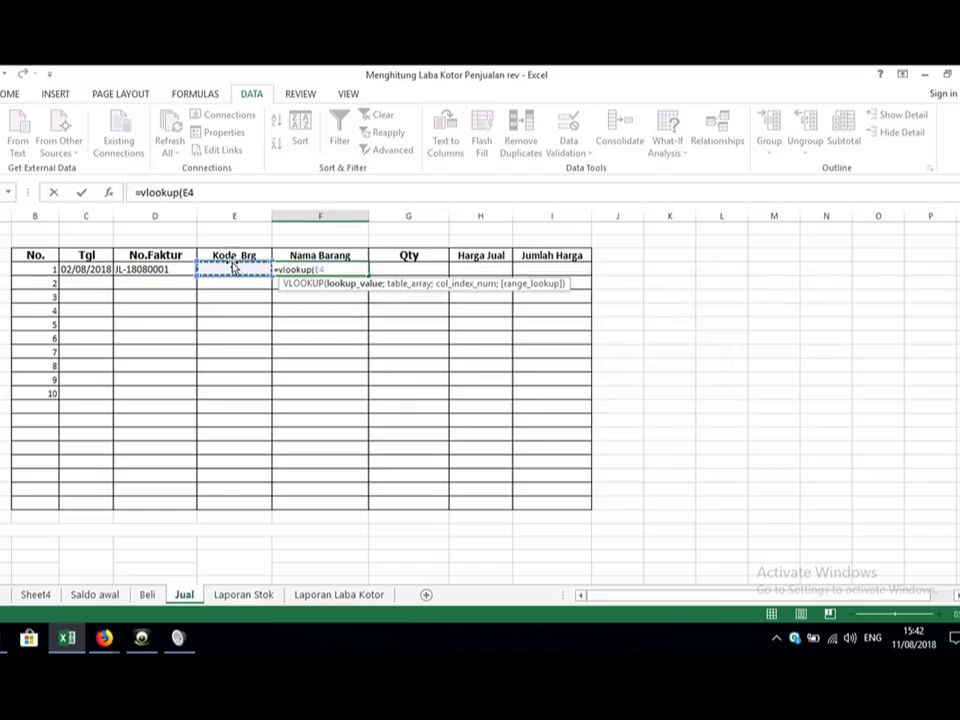
pyautogui.write(';')
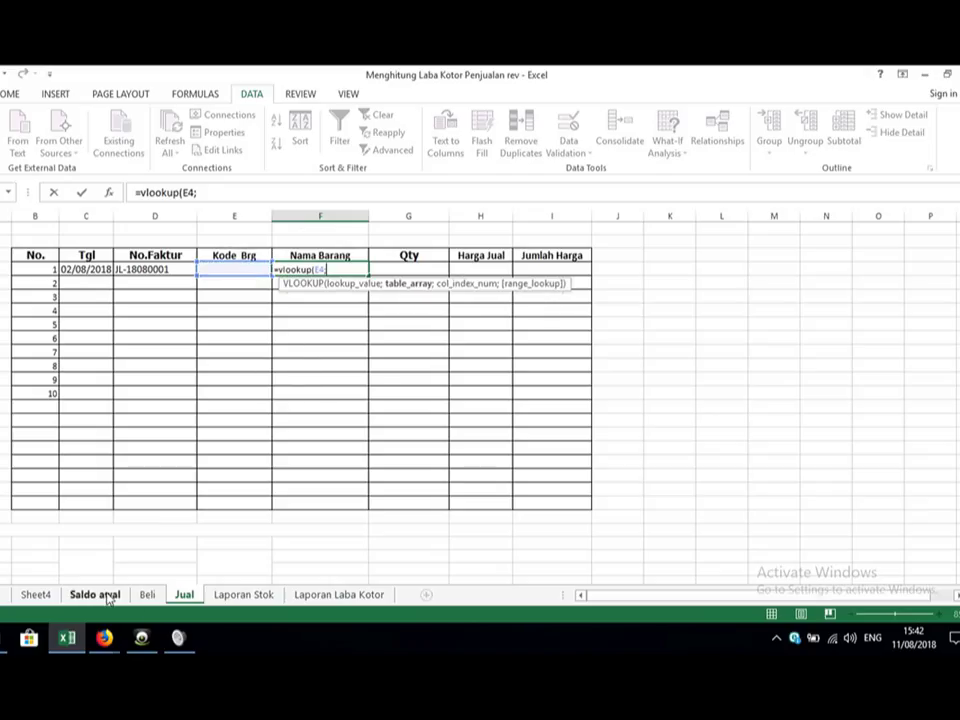
pyautogui.click(95, 594)
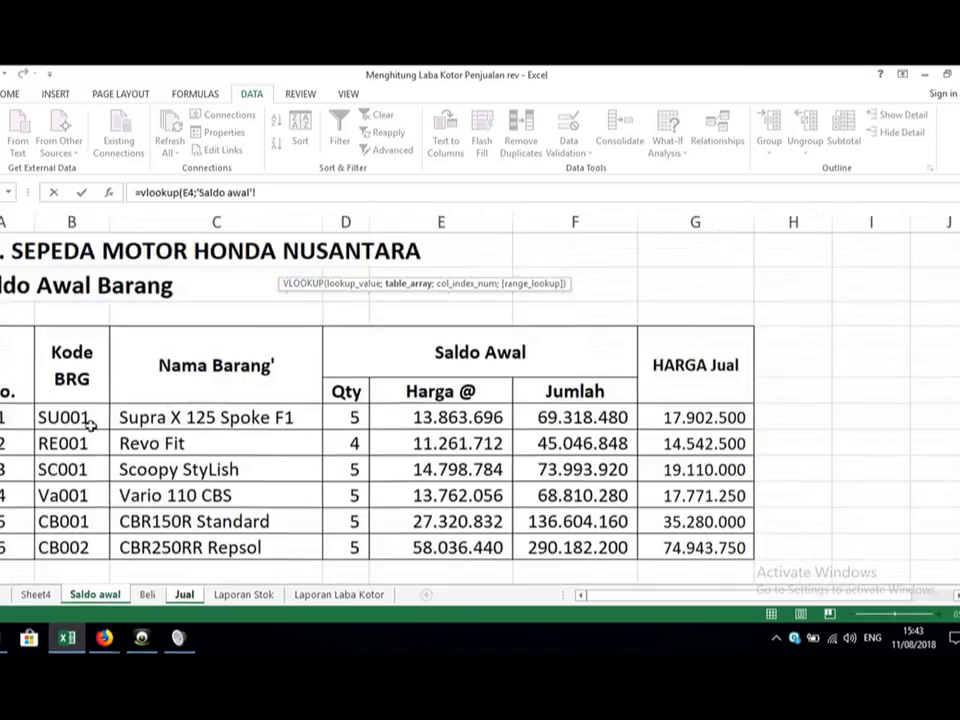
pyautogui.moveTo(75, 417); pyautogui.dragTo(278, 540)
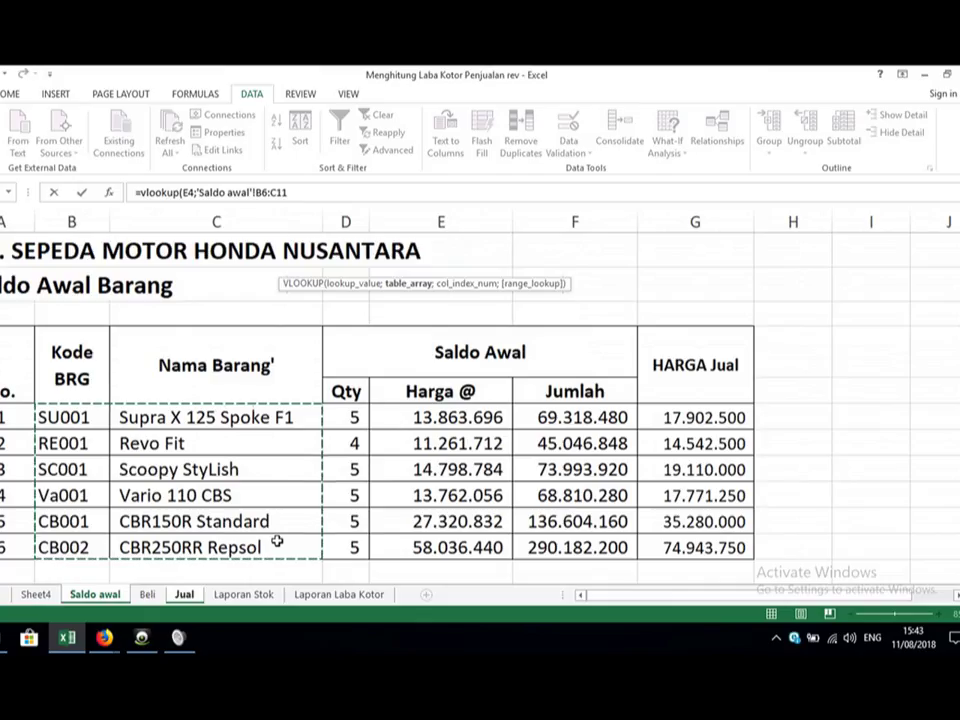
pyautogui.press('F4')
pyautogui.write(';2;')
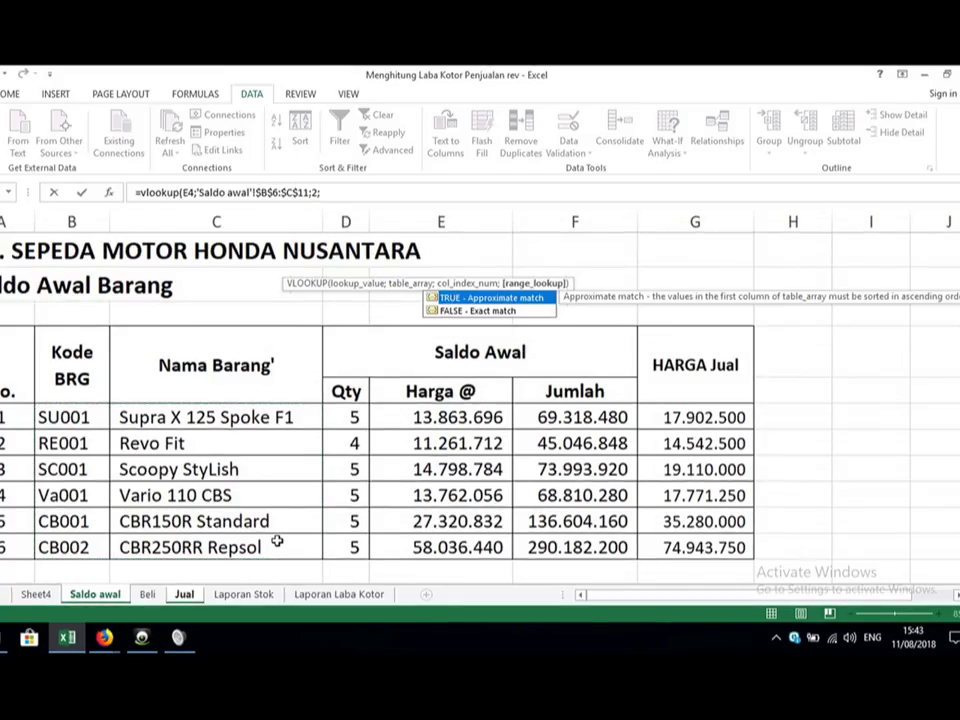
pyautogui.doubleClick(465, 310)
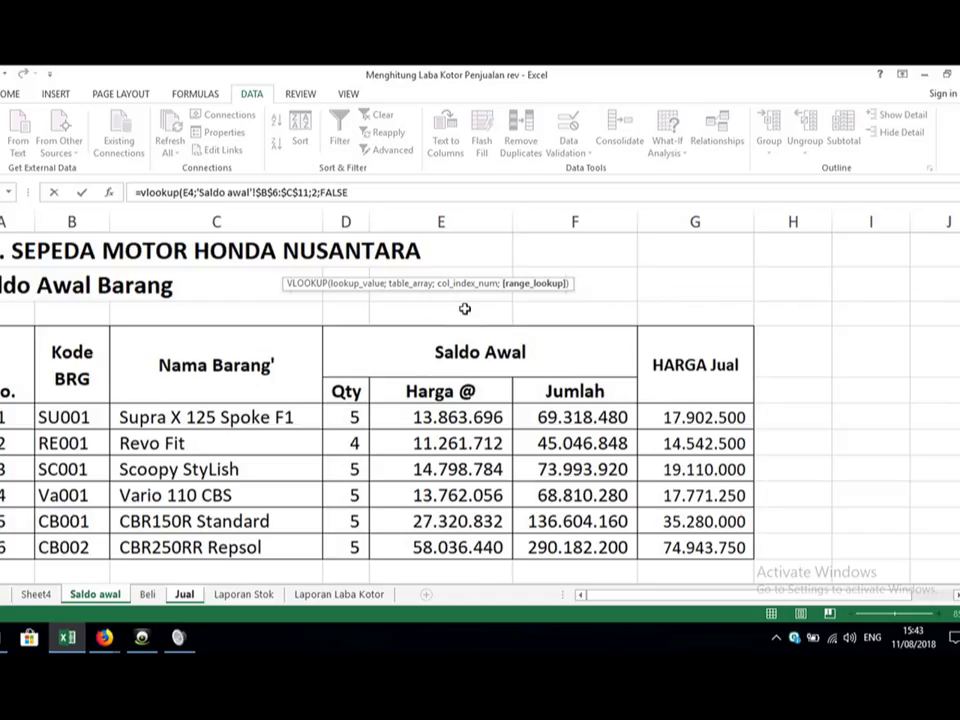
pyautogui.press('Return')
pyautogui.click(362, 270)
pyautogui.moveTo(370, 280); pyautogui.dragTo(362, 317)
# Step: Start a VLOOKUP formula in the row 1 Qty cell of the Jual table with E4 as the lookup value
pyautogui.click(433, 264)
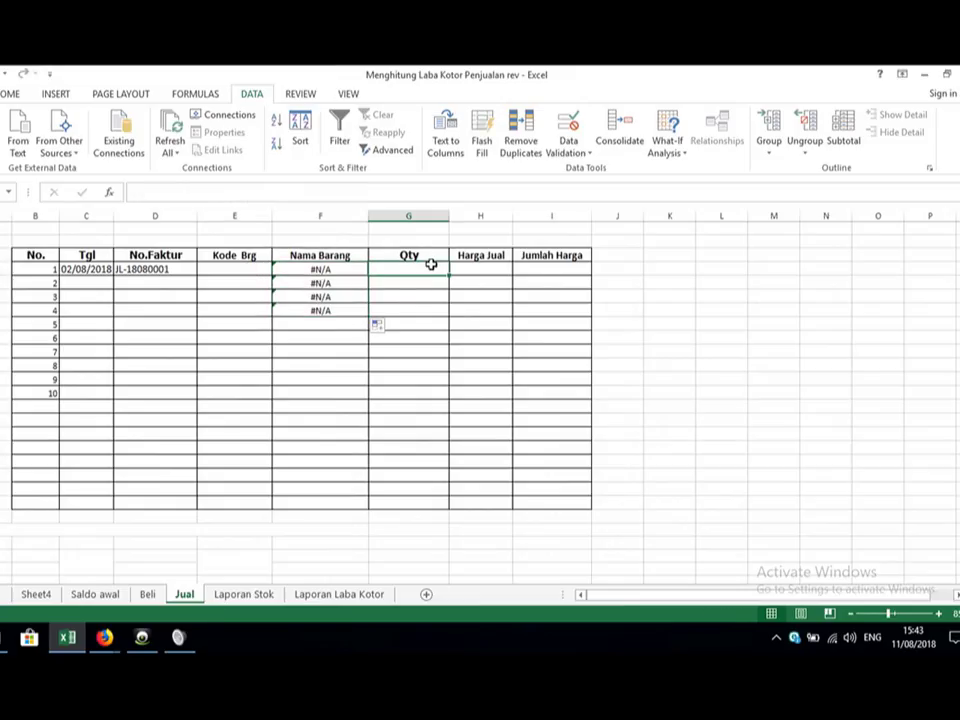
pyautogui.press('Right')
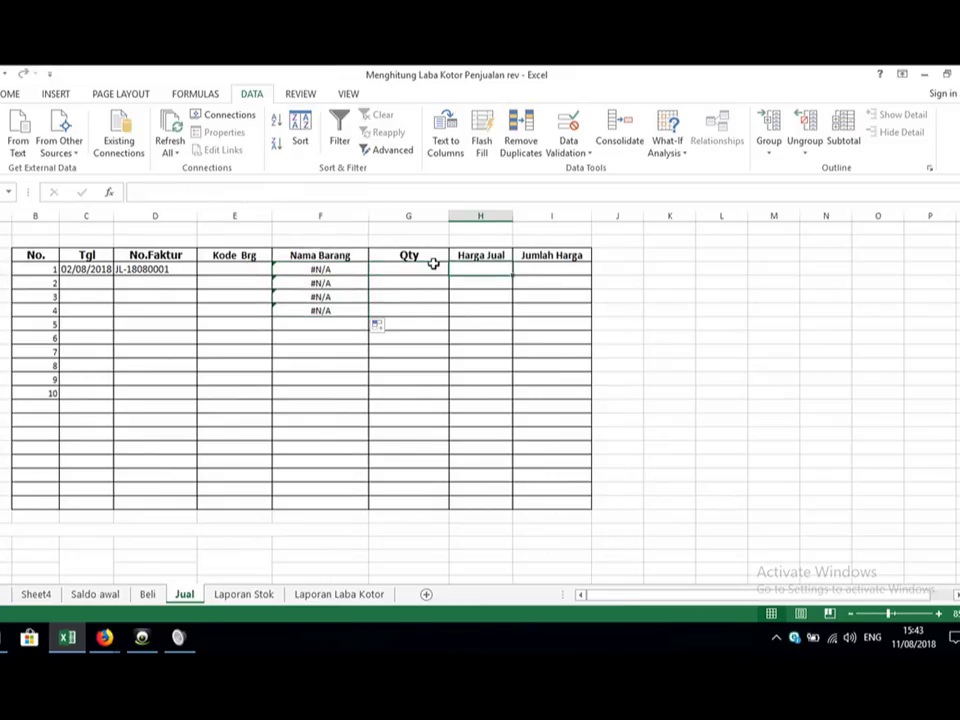
pyautogui.press('Left')
pyautogui.press('Right')
pyautogui.press('Right')
pyautogui.press('Left')
pyautogui.press('Left')
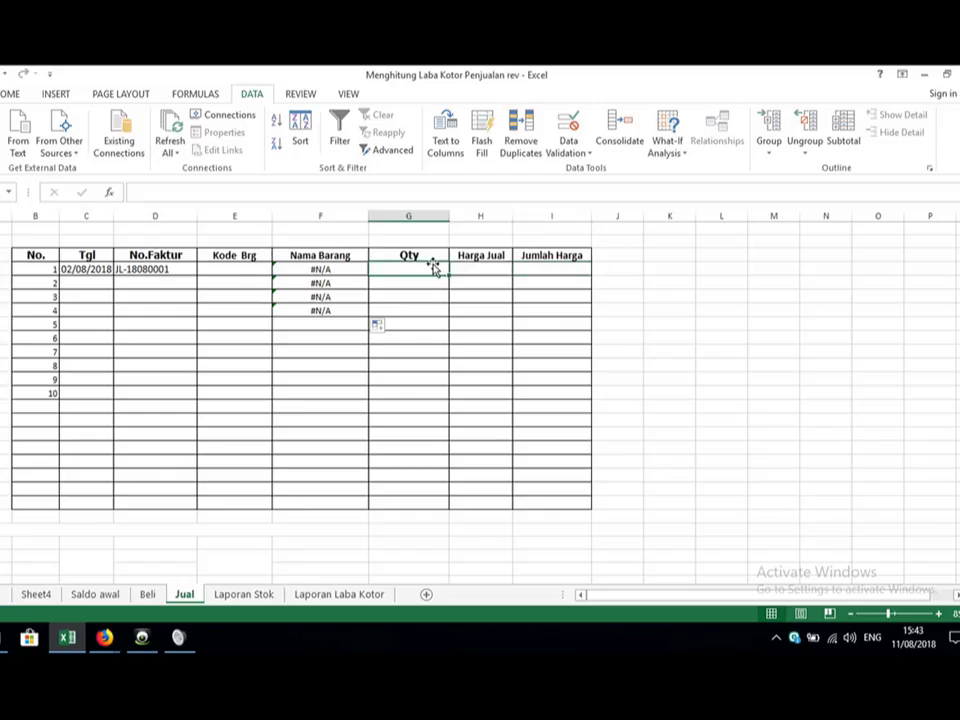
pyautogui.write('=vlookup')
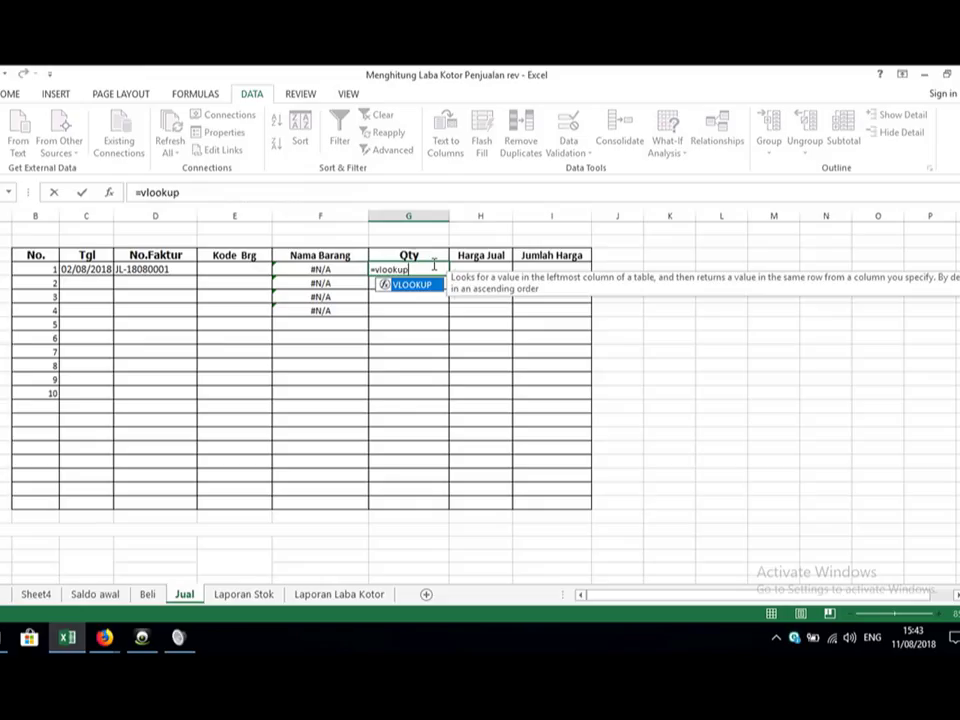
pyautogui.write('(')
pyautogui.press('Left')
pyautogui.press('Left')
pyautogui.press('Left')
pyautogui.press('Left')
pyautogui.press('Right')
pyautogui.press('Right')
pyautogui.write(';')
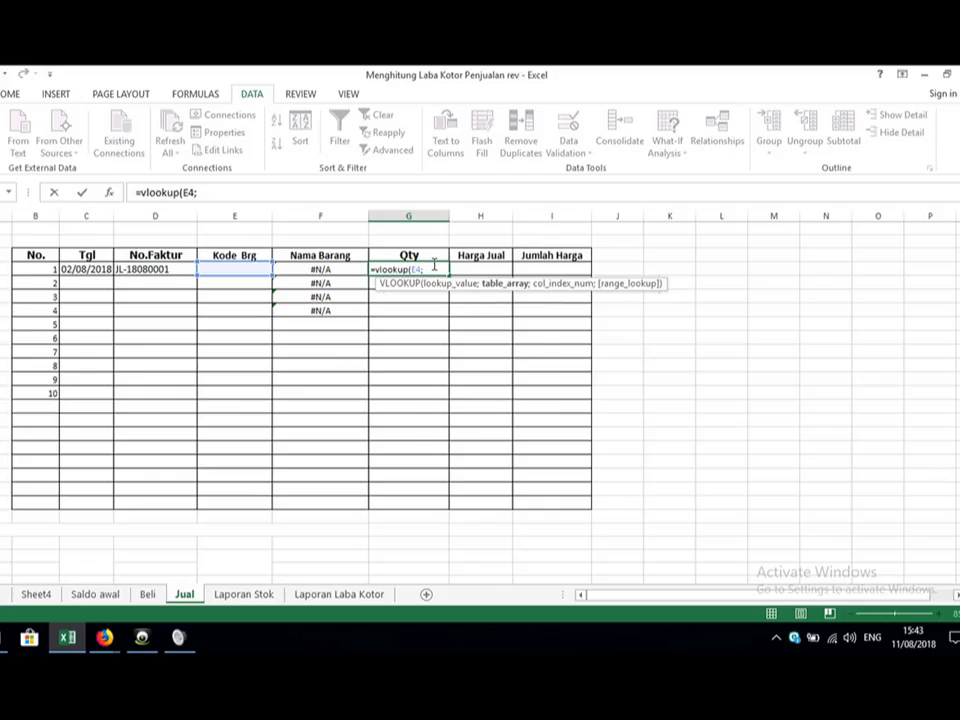
pyautogui.write('ta')
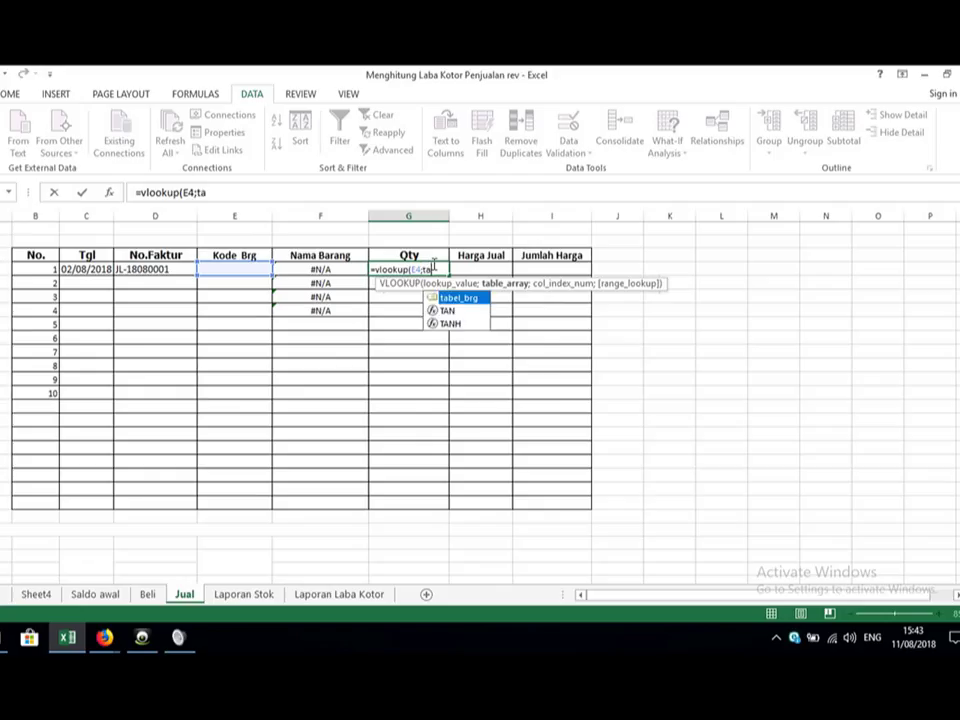
pyautogui.doubleClick(457, 300)
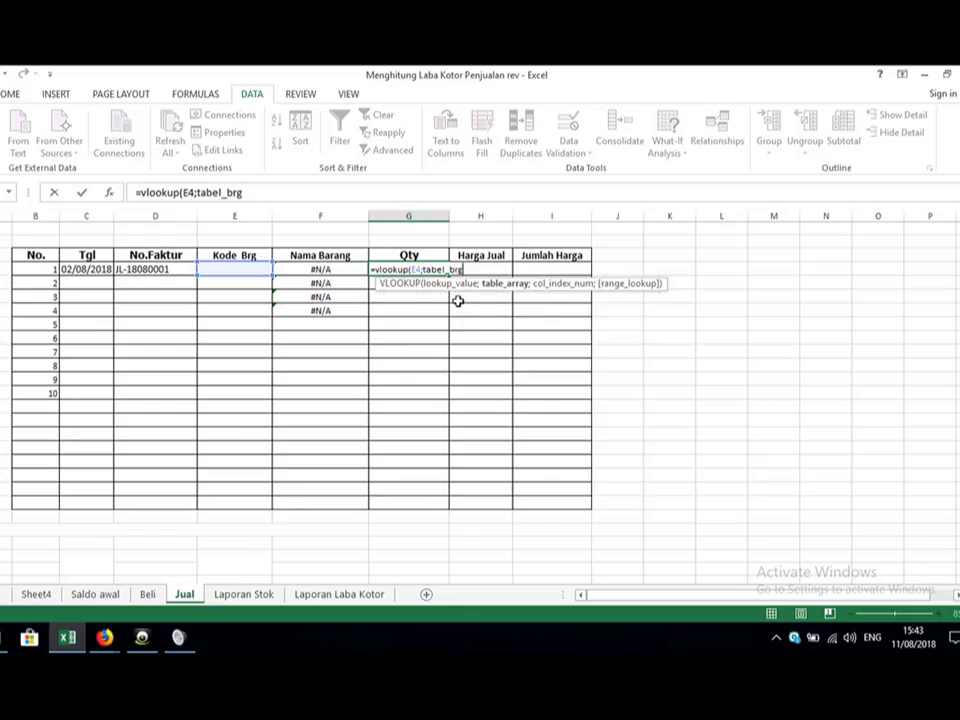
pyautogui.write(';')
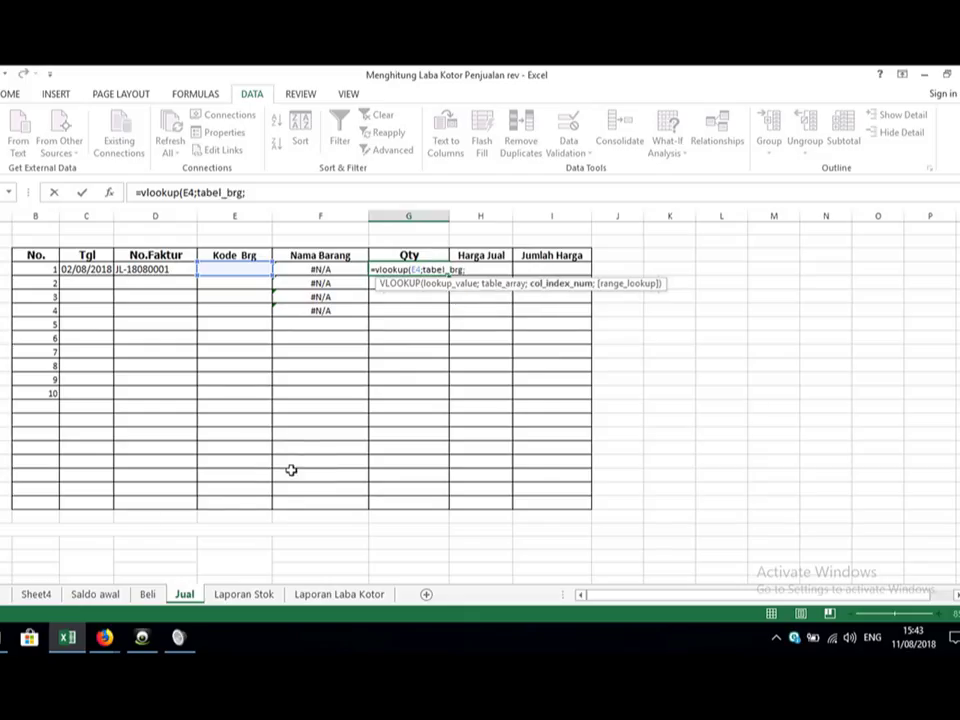
pyautogui.press('BackSpace')
pyautogui.press('BackSpace')
pyautogui.press('BackSpace')
pyautogui.press('BackSpace')
pyautogui.press('BackSpace')
pyautogui.press('BackSpace')
pyautogui.press('BackSpace')
pyautogui.press('BackSpace')
pyautogui.press('BackSpace')
pyautogui.press('BackSpace')
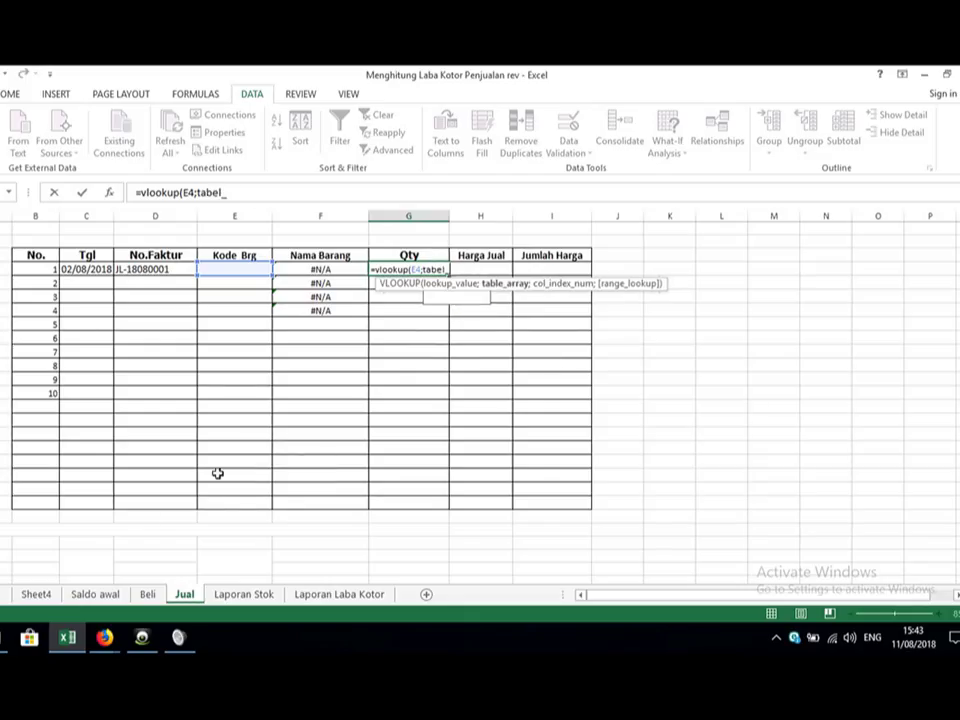
# Step: Complete the formula with the item table on Saldo awal (tabel_brg), column index 6 and FALSE for exact match
pyautogui.click(100, 596)
pyautogui.moveTo(79, 420); pyautogui.dragTo(680, 480)
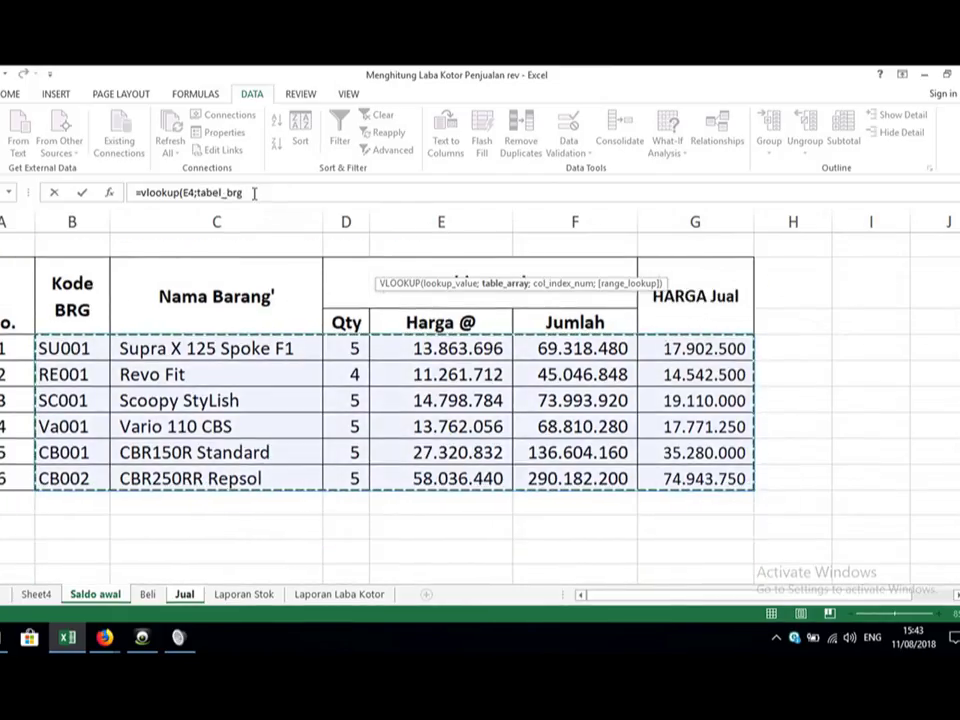
pyautogui.write(';6;')
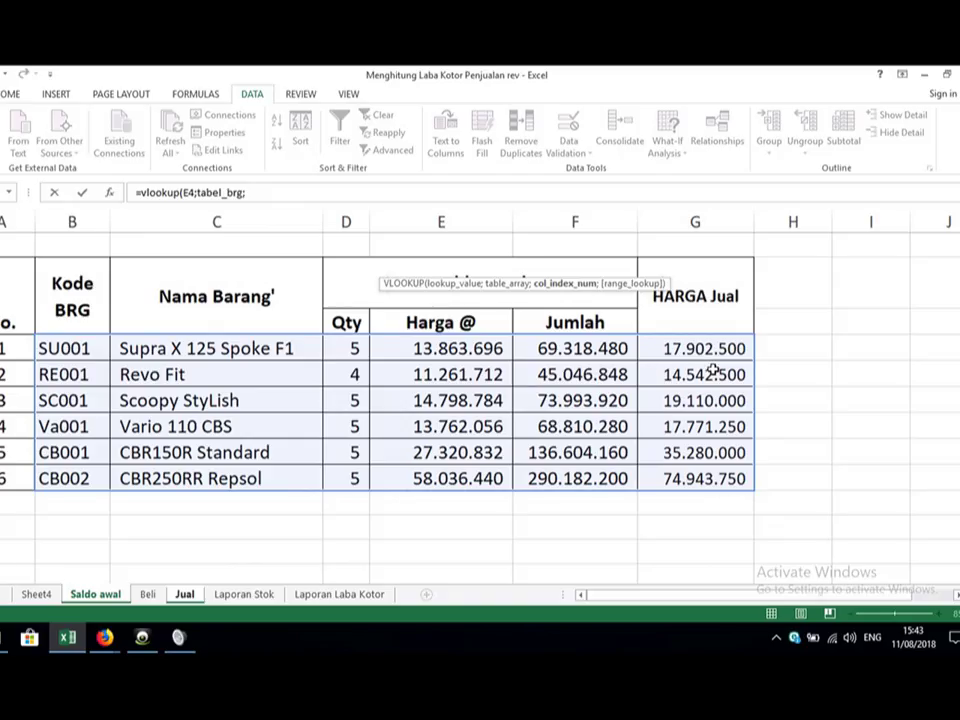
pyautogui.write(';')
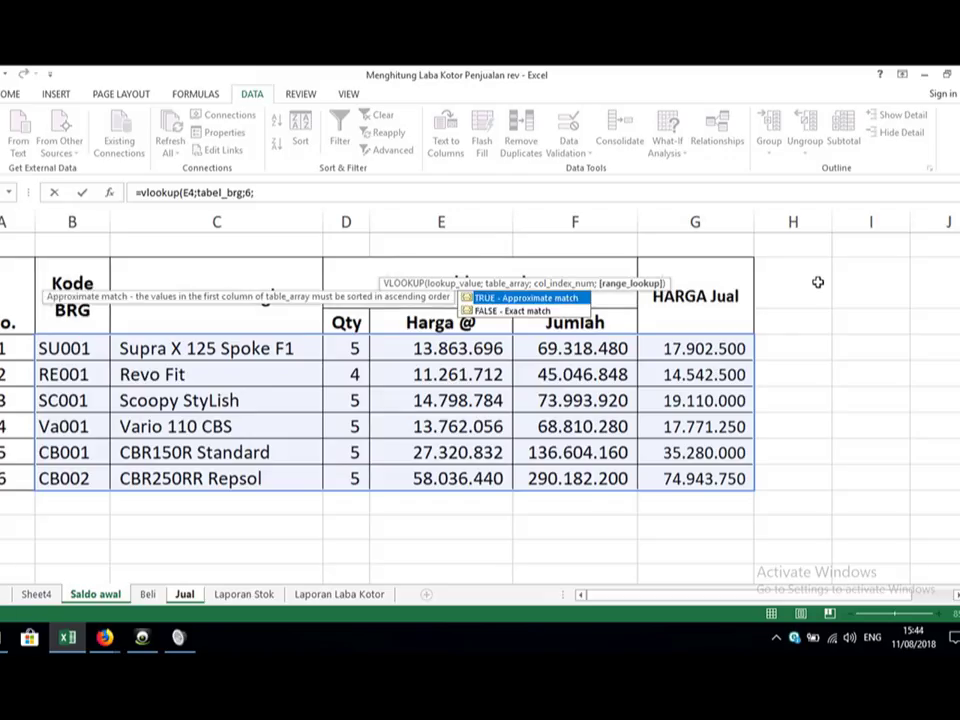
pyautogui.doubleClick(535, 312)
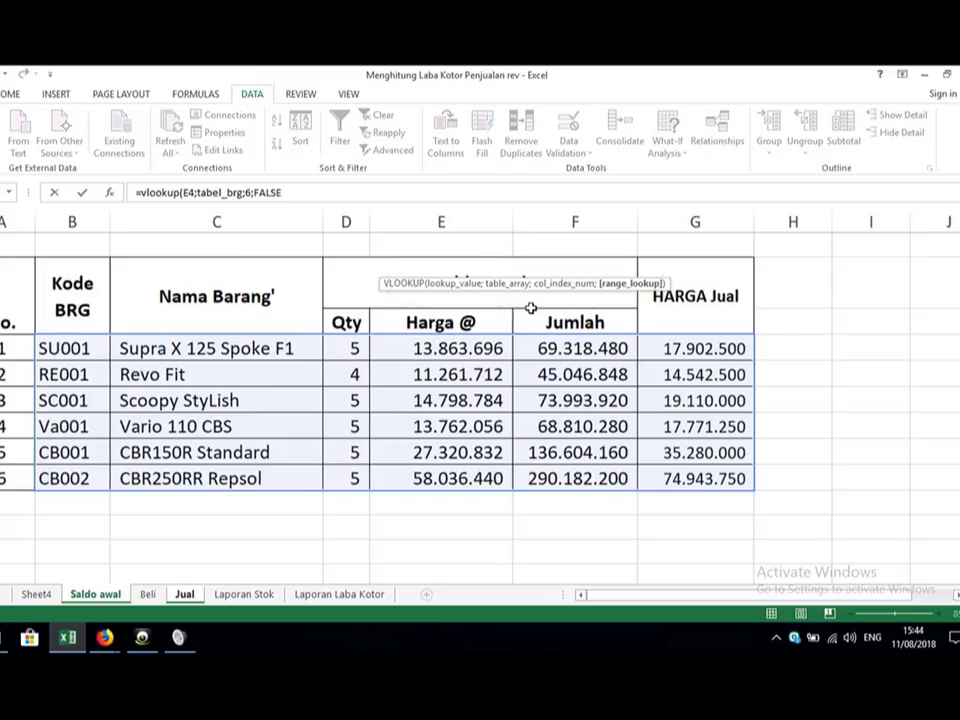
pyautogui.press('Return')
# Step: Fill the row 1 Qty formula down to row 4 of the Jual table
pyautogui.click(410, 270)
pyautogui.moveTo(449, 278); pyautogui.dragTo(445, 316)
pyautogui.click(426, 271)
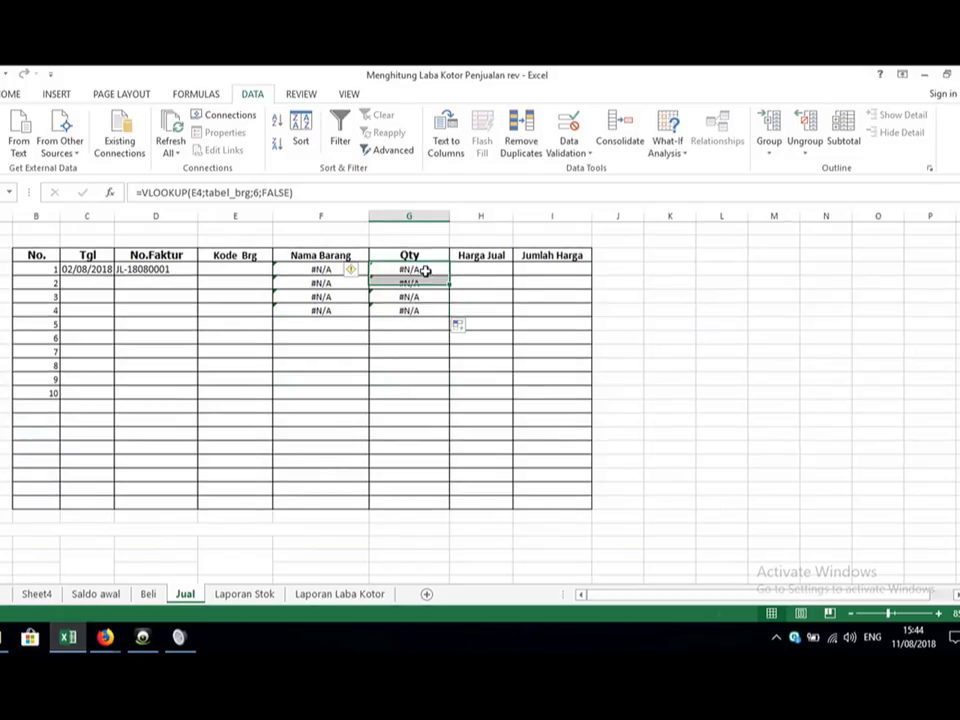
# Step: Move the row 1 VLOOKUP formula from Qty to Harga Jual and fill it down to row 4
pyautogui.press('Left')
pyautogui.press('Right')
pyautogui.press('Right')
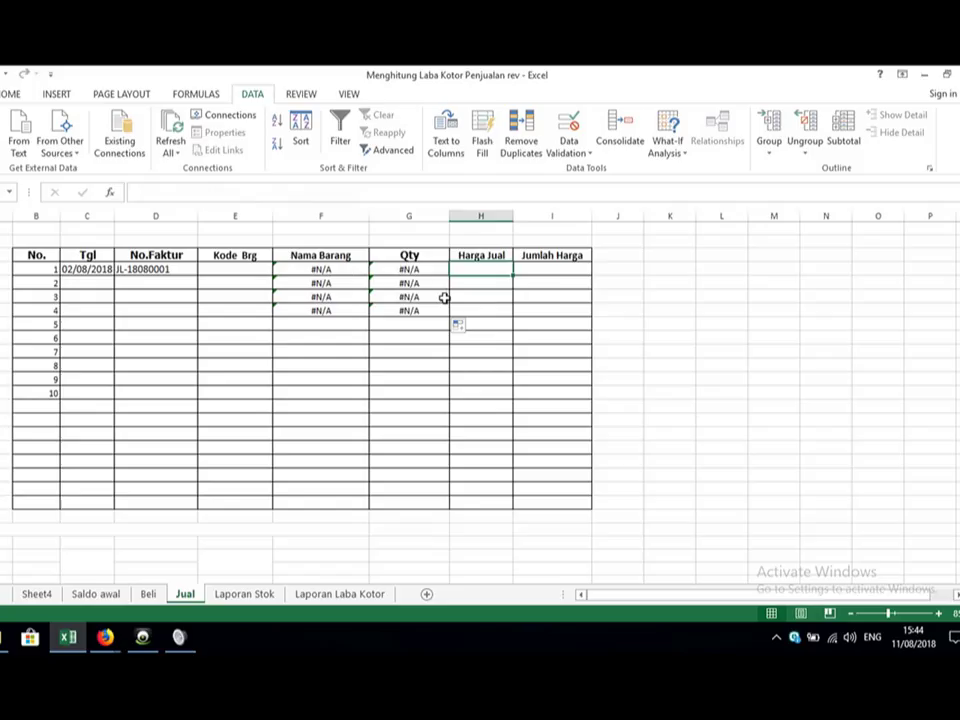
pyautogui.press('Left')
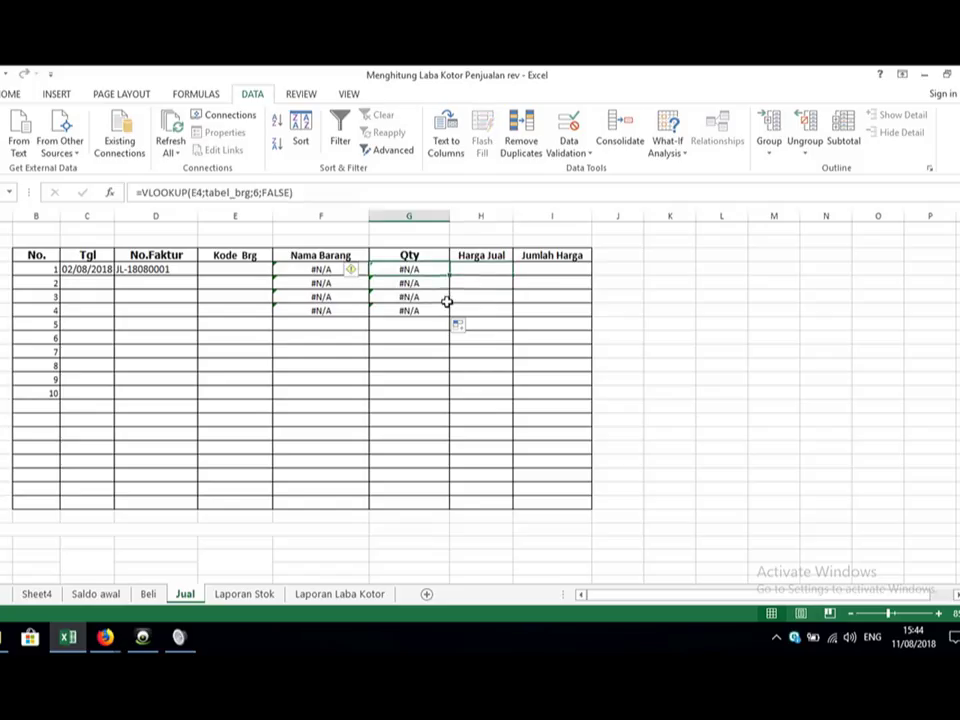
pyautogui.rightClick(431, 268)
pyautogui.click(463, 280)
pyautogui.click(467, 270)
pyautogui.rightClick(469, 268)
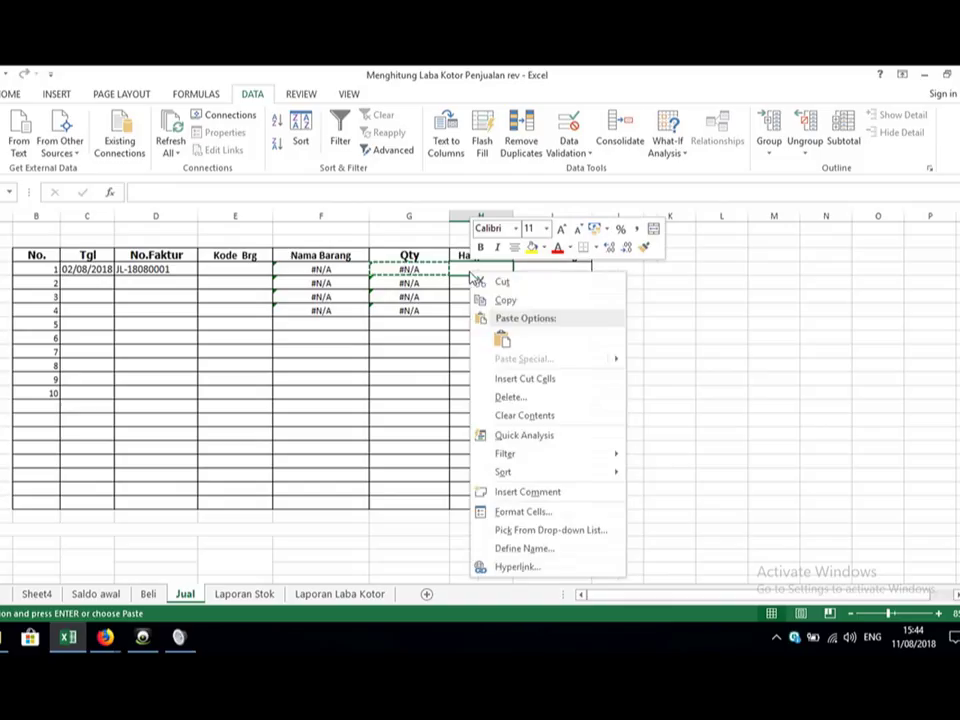
pyautogui.click(501, 342)
pyautogui.click(515, 279)
pyautogui.click(507, 272)
pyautogui.moveTo(512, 275); pyautogui.dragTo(508, 312)
# Step: Clear the leftover VLOOKUP formulas from the Qty cells below row 1
pyautogui.moveTo(382, 283); pyautogui.dragTo(391, 320)
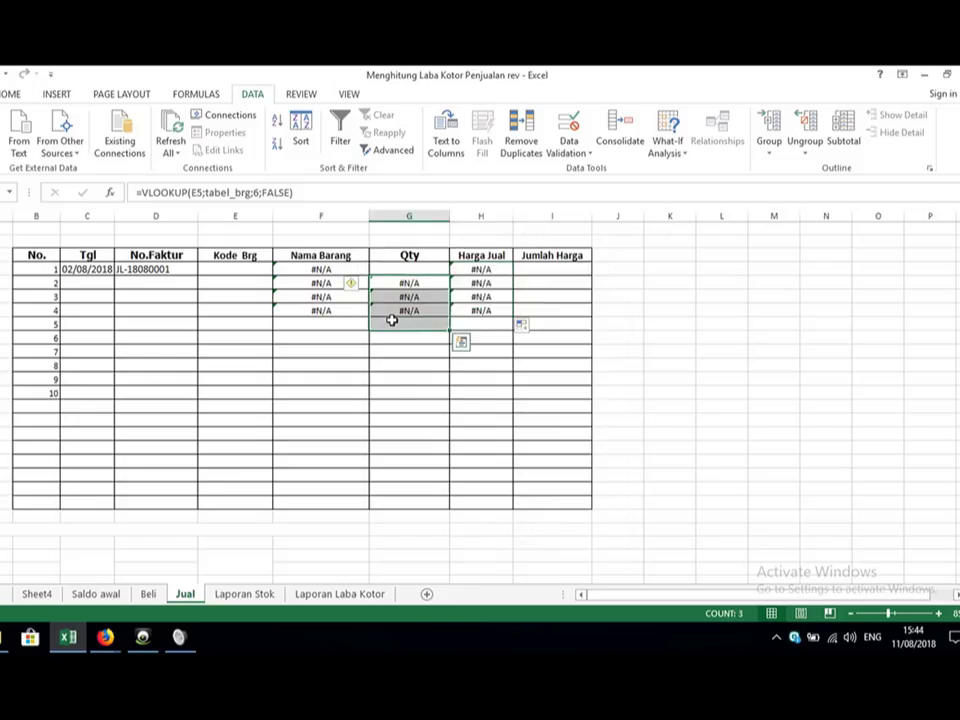
pyautogui.press('Delete')
pyautogui.press('Up')
pyautogui.press('Up')
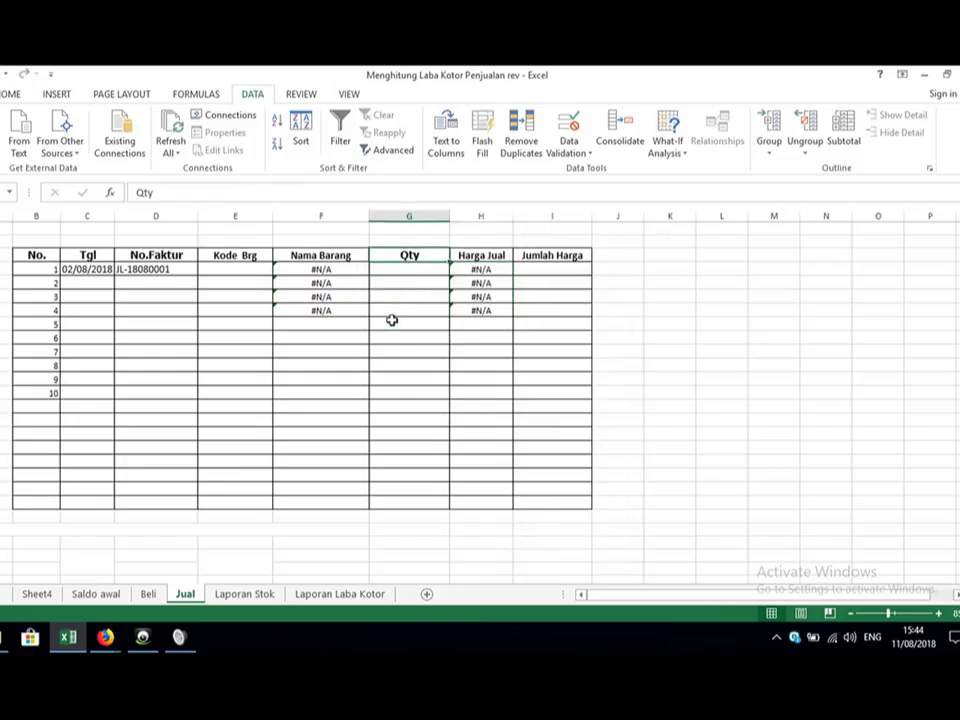
# Step: Enter =G4*H4 as the Jumlah Harga formula in row 1 and fill it down to row 4
pyautogui.press('Right')
pyautogui.press('Right')
pyautogui.press('Right')
pyautogui.press('Down')
pyautogui.press('Left')
pyautogui.write('=')
pyautogui.press('Left')
pyautogui.press('Left')
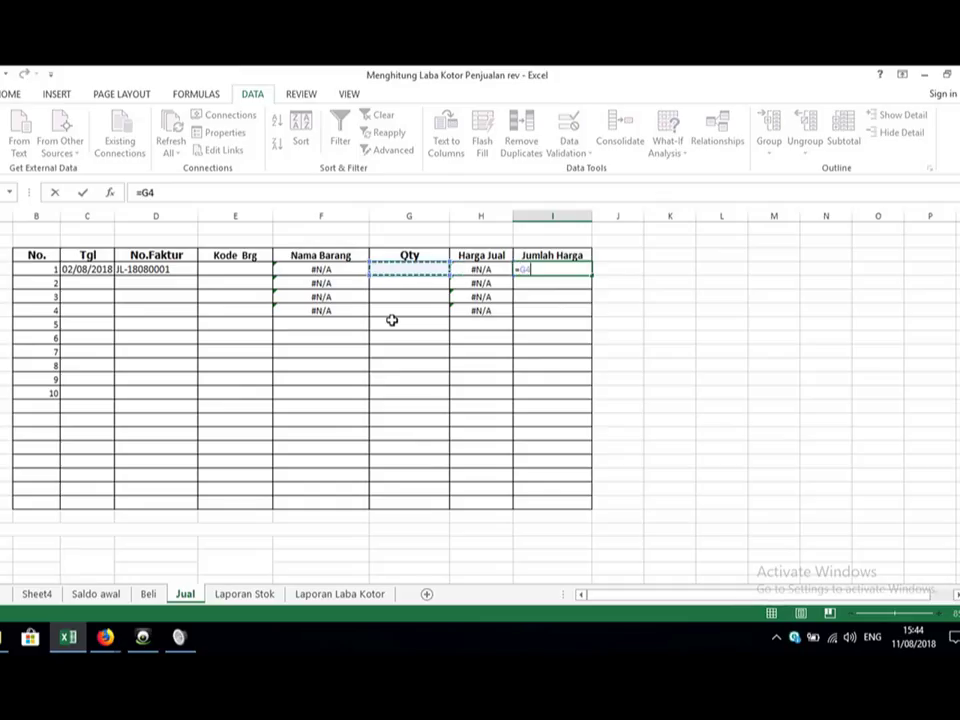
pyautogui.write('*')
pyautogui.press('Left')
pyautogui.press('Return')
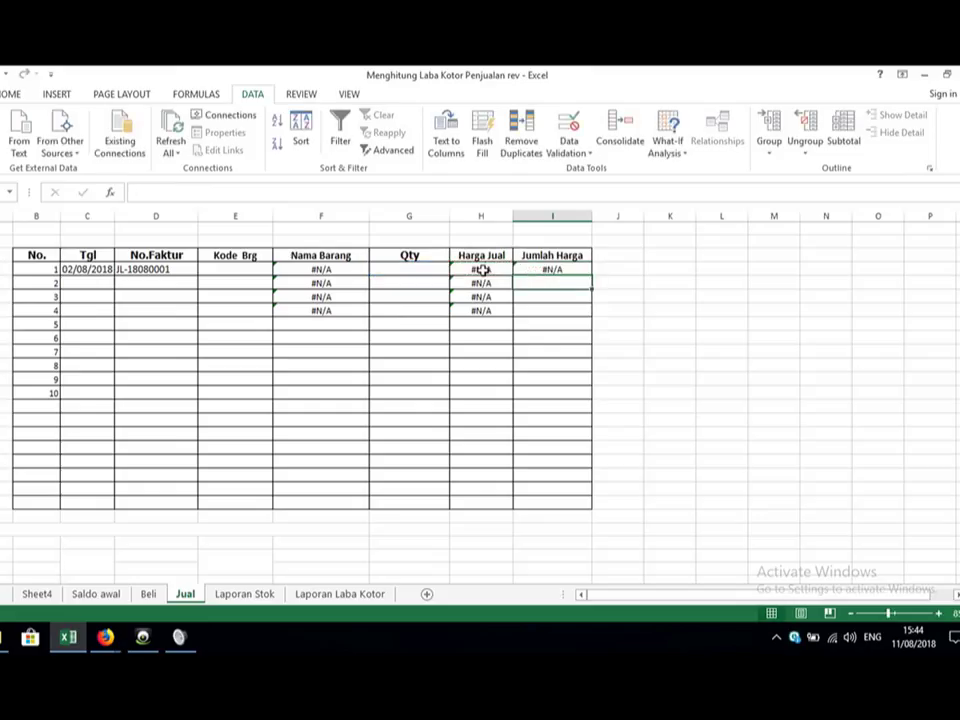
pyautogui.click(480, 268)
pyautogui.click(560, 270)
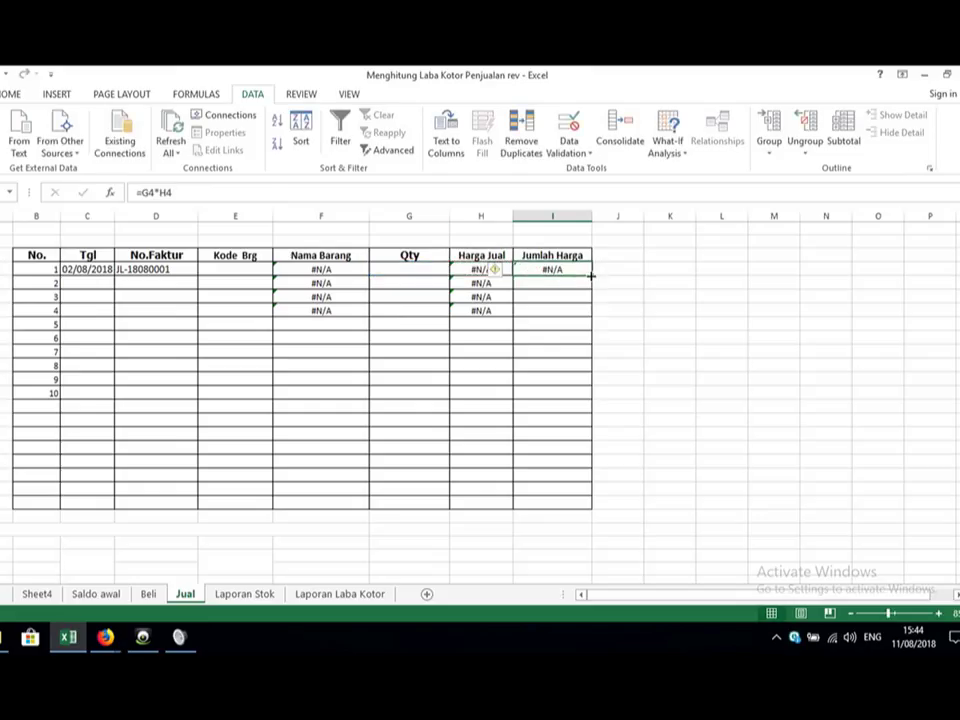
pyautogui.moveTo(591, 275); pyautogui.dragTo(581, 317)
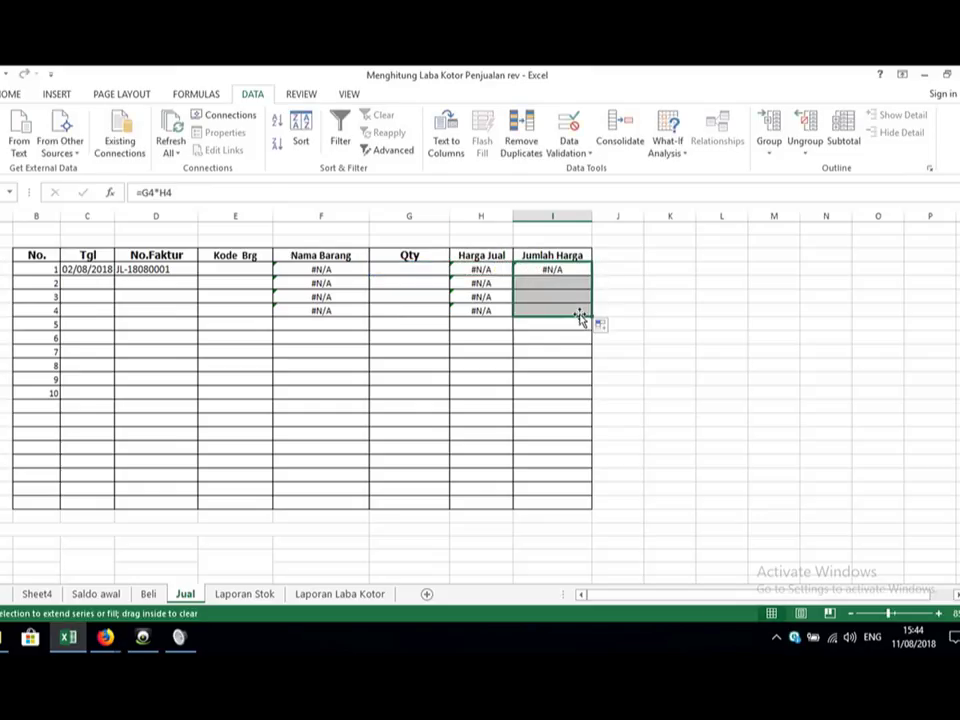
pyautogui.click(476, 273)
pyautogui.click(392, 268)
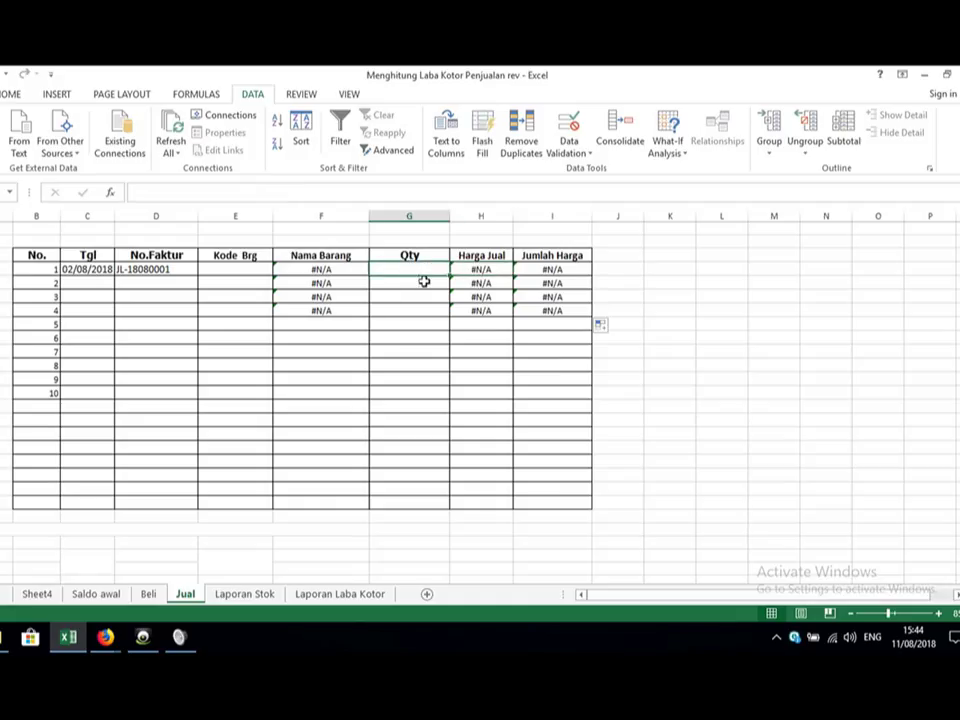
pyautogui.click(480, 267)
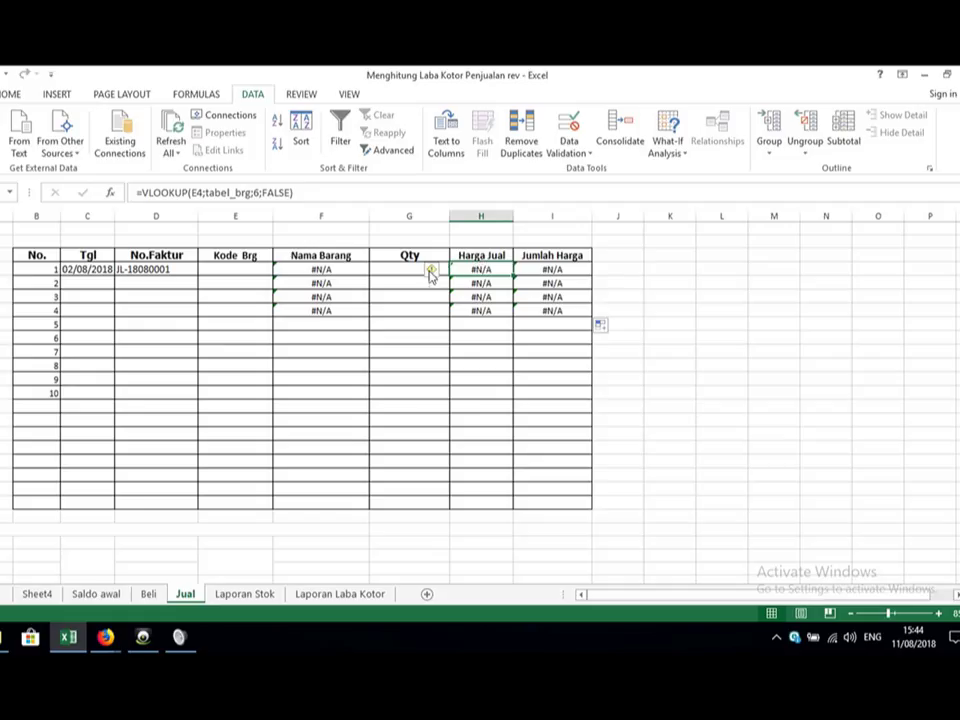
# Step: Choose SU001 from the validation list as the Kode Brg in row 1 of the Jual table
pyautogui.click(223, 278)
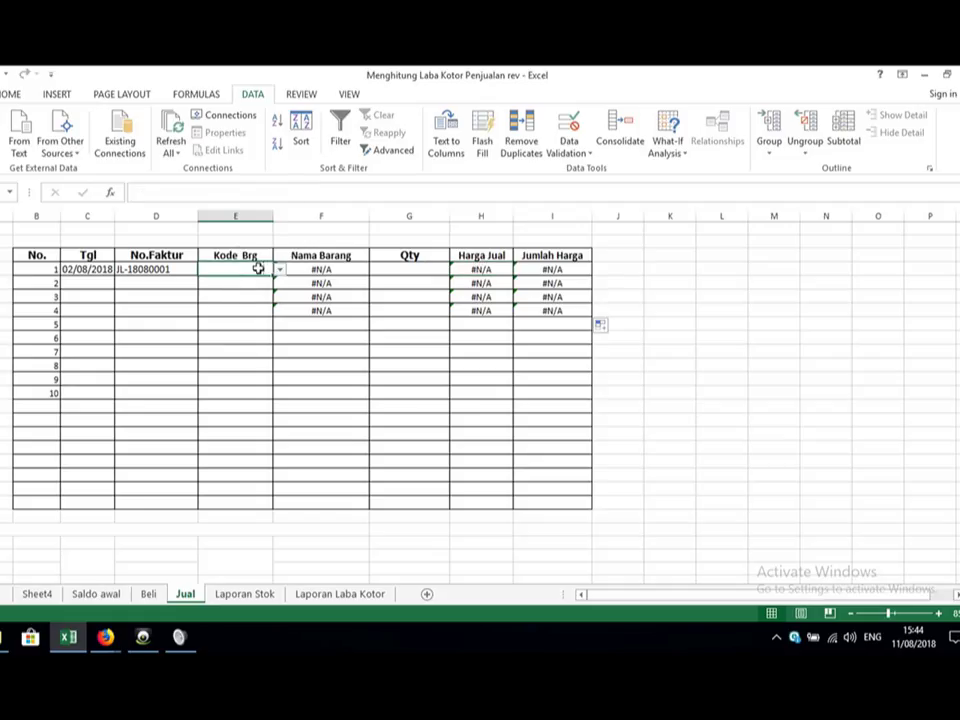
pyautogui.click(280, 272)
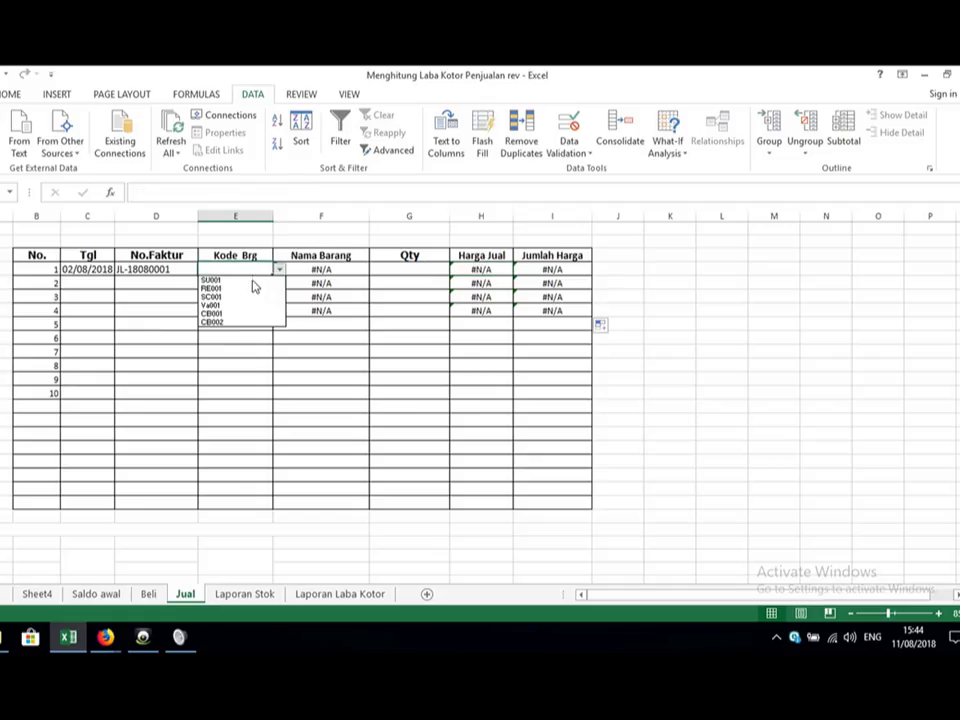
pyautogui.press('Escape')
pyautogui.click(367, 341)
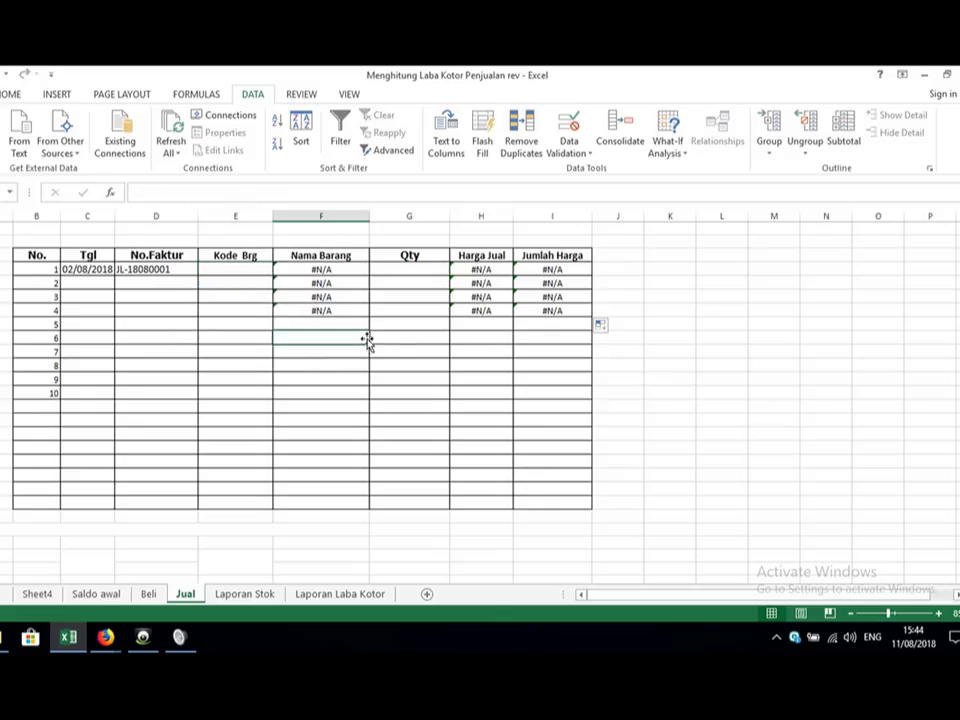
pyautogui.click(265, 268)
pyautogui.click(279, 271)
pyautogui.click(258, 280)
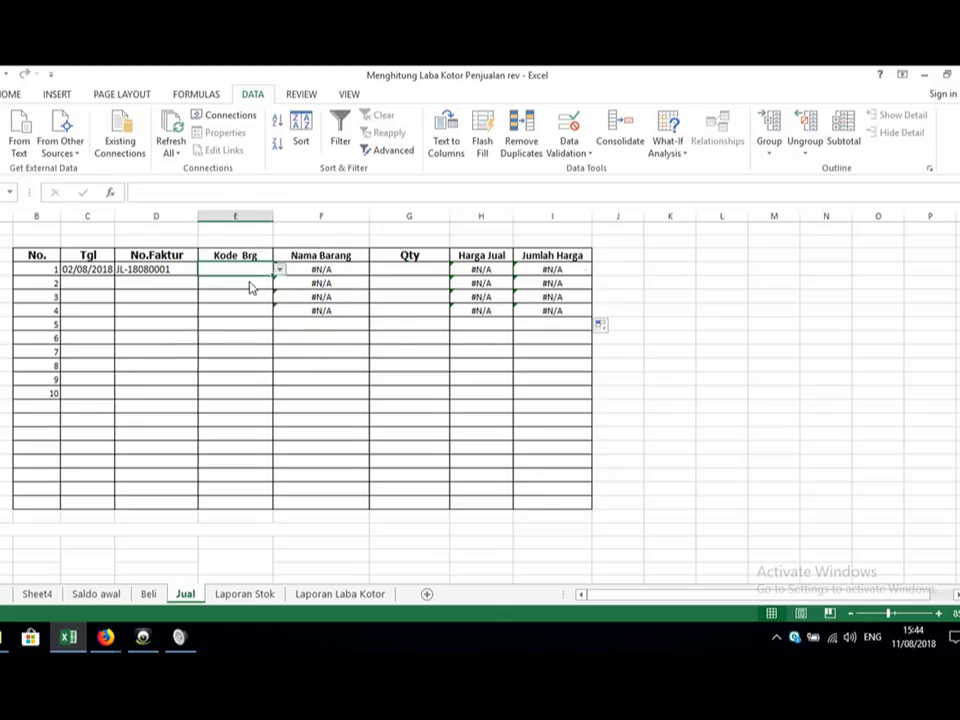
# Step: Enter a Qty of 4 for the SU001 sale in row 1
pyautogui.click(407, 306)
pyautogui.click(413, 269)
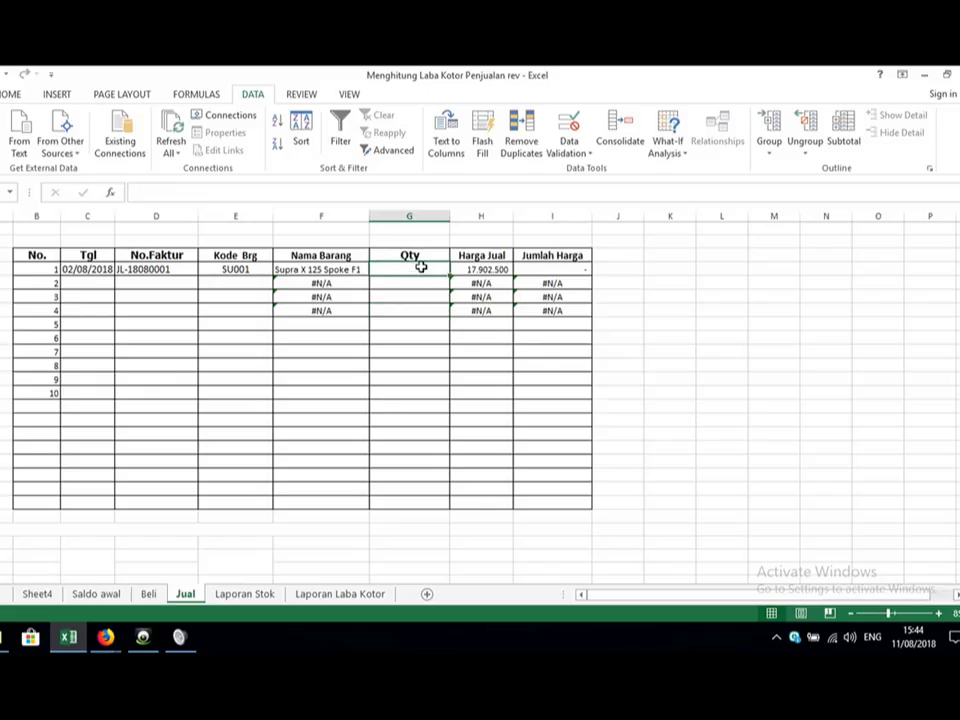
pyautogui.write('4')
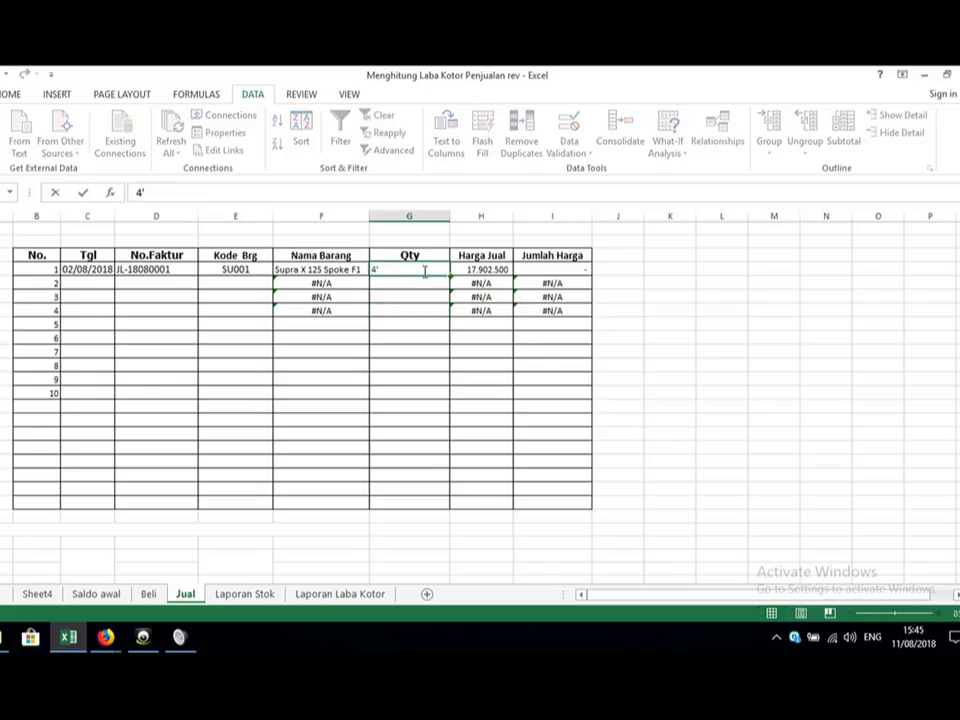
pyautogui.press('Return')
pyautogui.click(424, 319)
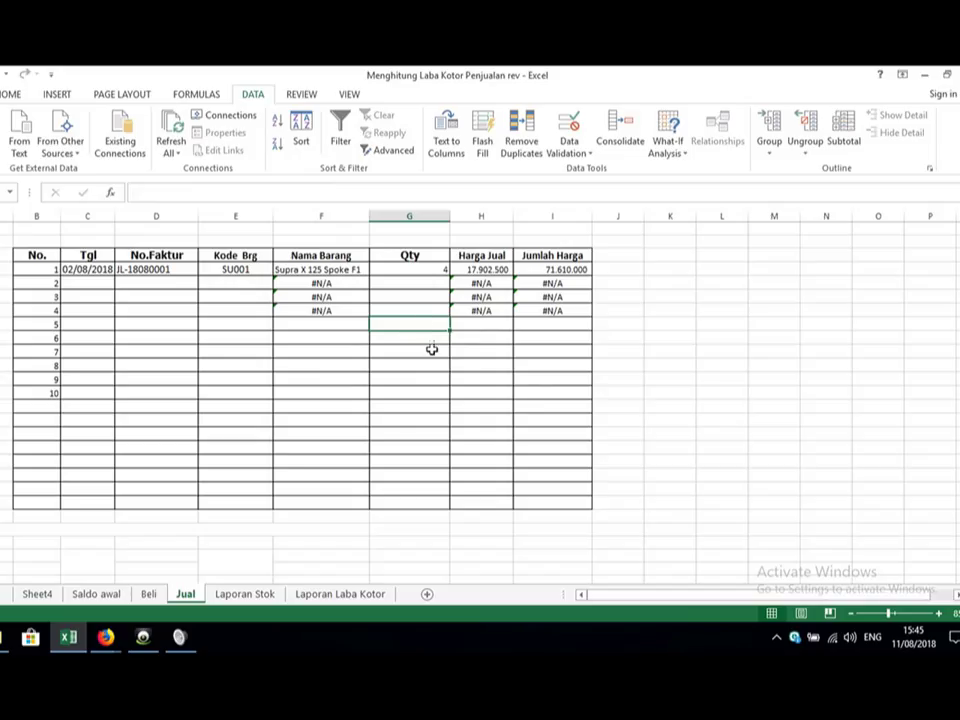
# Step: On the Laporan Stok sheet, apply the comma number format to the Penjualan Jumlah harga cells of the first four items
pyautogui.click(244, 594)
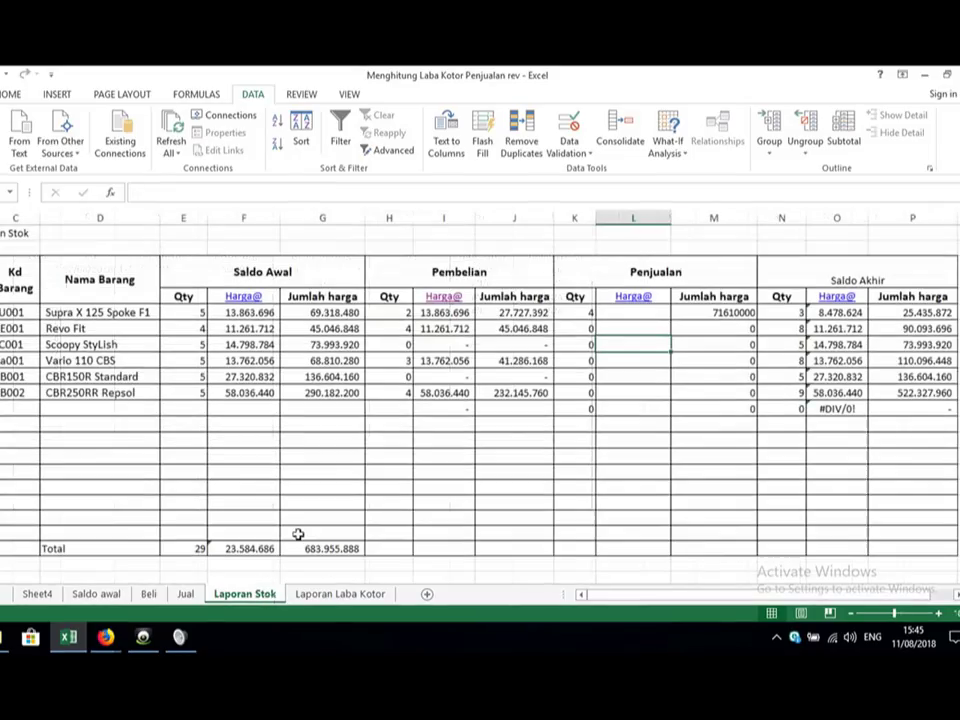
pyautogui.moveTo(712, 313); pyautogui.dragTo(722, 360)
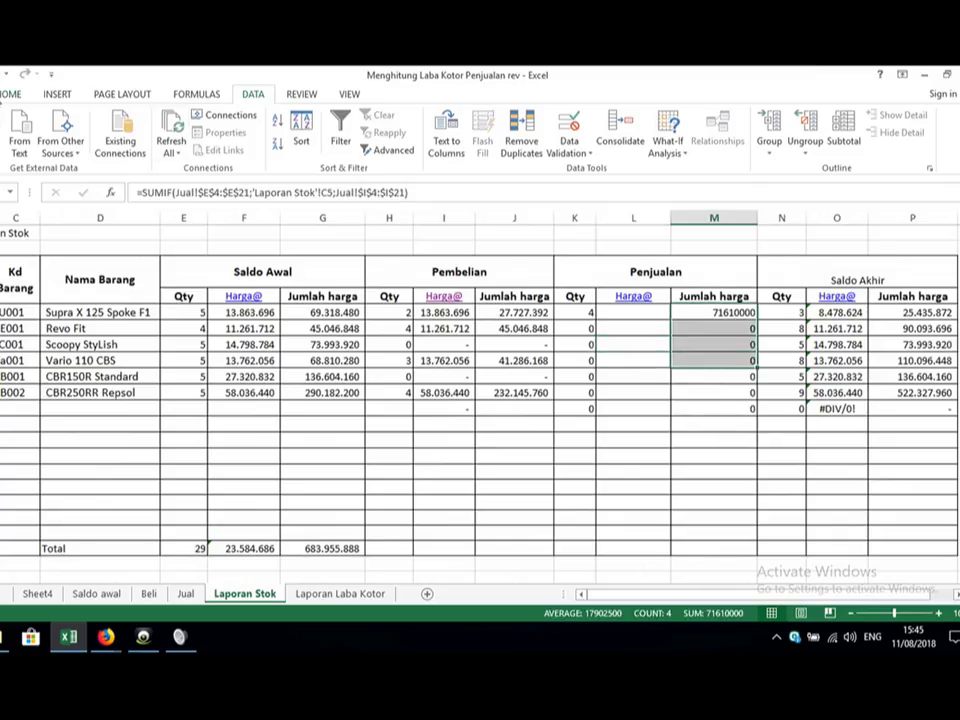
pyautogui.click(8, 94)
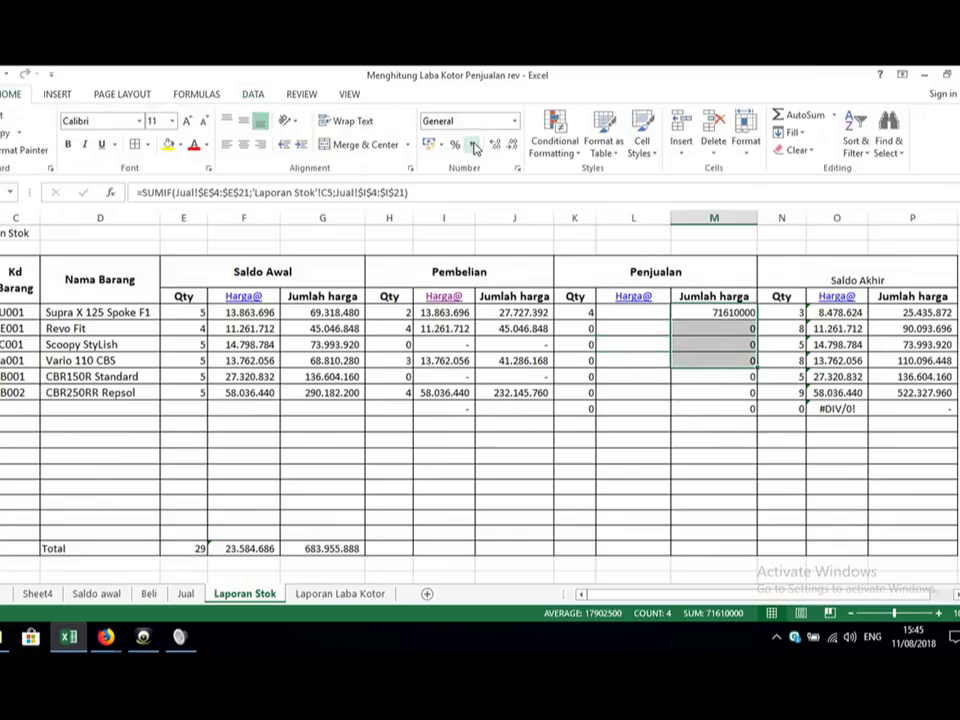
pyautogui.click(474, 146)
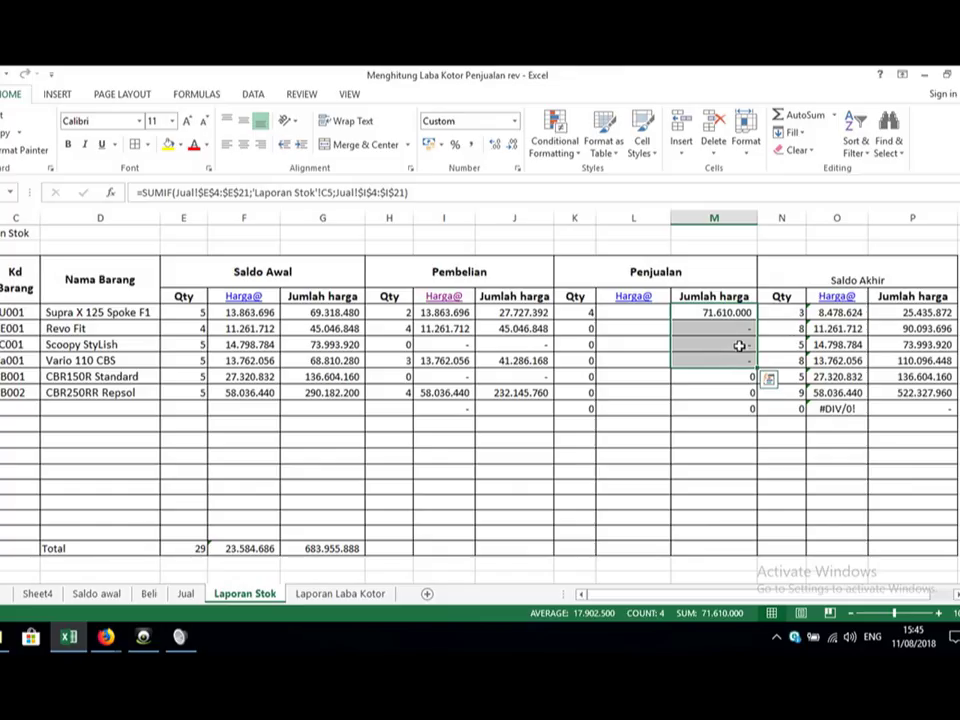
# Step: Inspect the SUMIF formula behind the Penjualan Jumlah harga of Supra X 125 Spoke F1 and its neighbouring cells
pyautogui.doubleClick(726, 314)
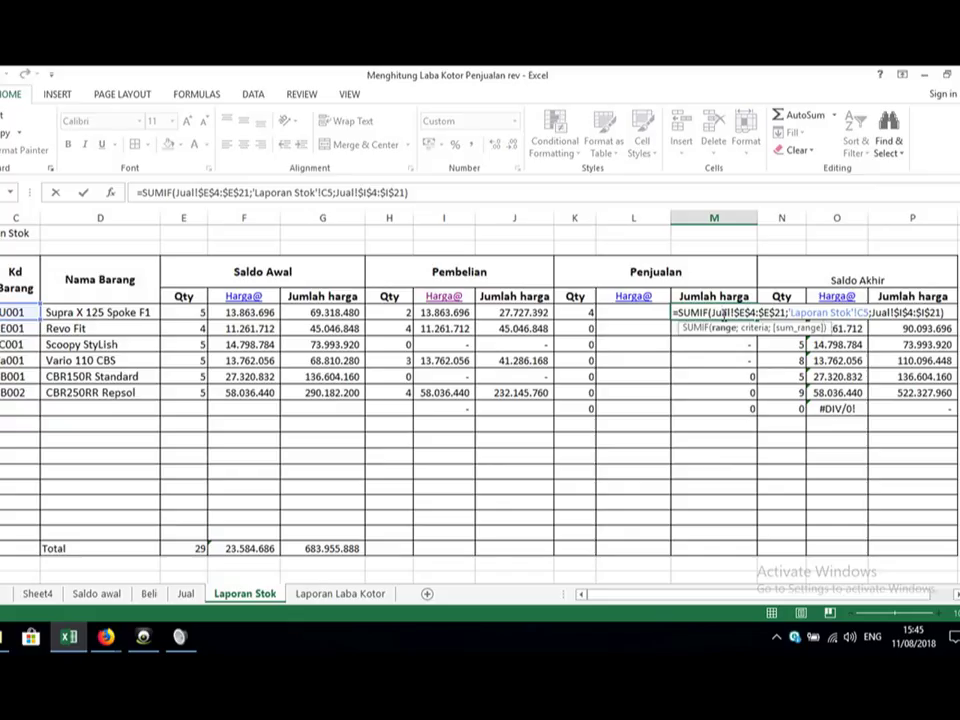
pyautogui.hotkey('ctrl', 'Return')
pyautogui.press('Left')
pyautogui.press('Left')
pyautogui.press('Left')
pyautogui.press('Right')
pyautogui.press('Right')
pyautogui.press('Right')
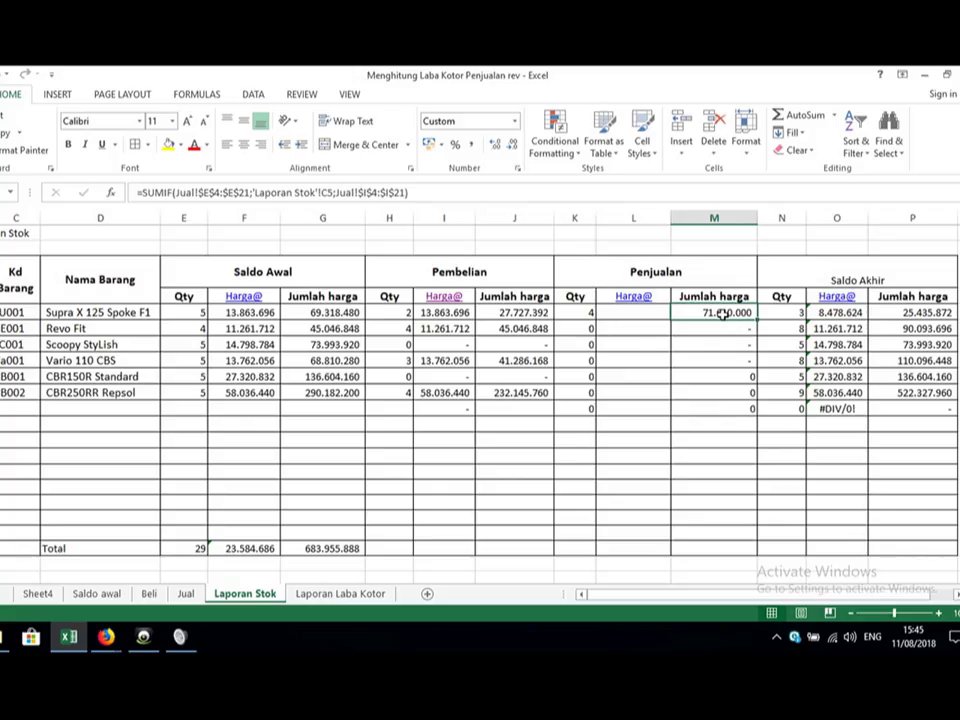
pyautogui.doubleClick(723, 315)
pyautogui.write('=')
pyautogui.press('Left')
pyautogui.press('Left')
pyautogui.press('Left')
pyautogui.press('Left')
pyautogui.press('Left')
pyautogui.press('Left')
pyautogui.press('Left')
pyautogui.press('Right')
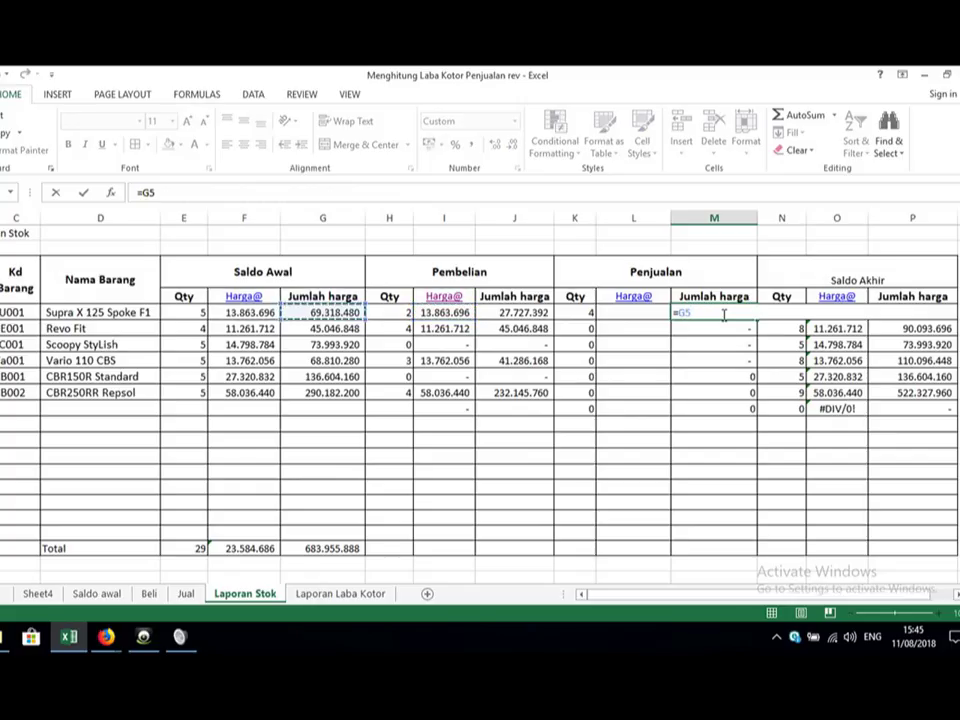
pyautogui.write('+')
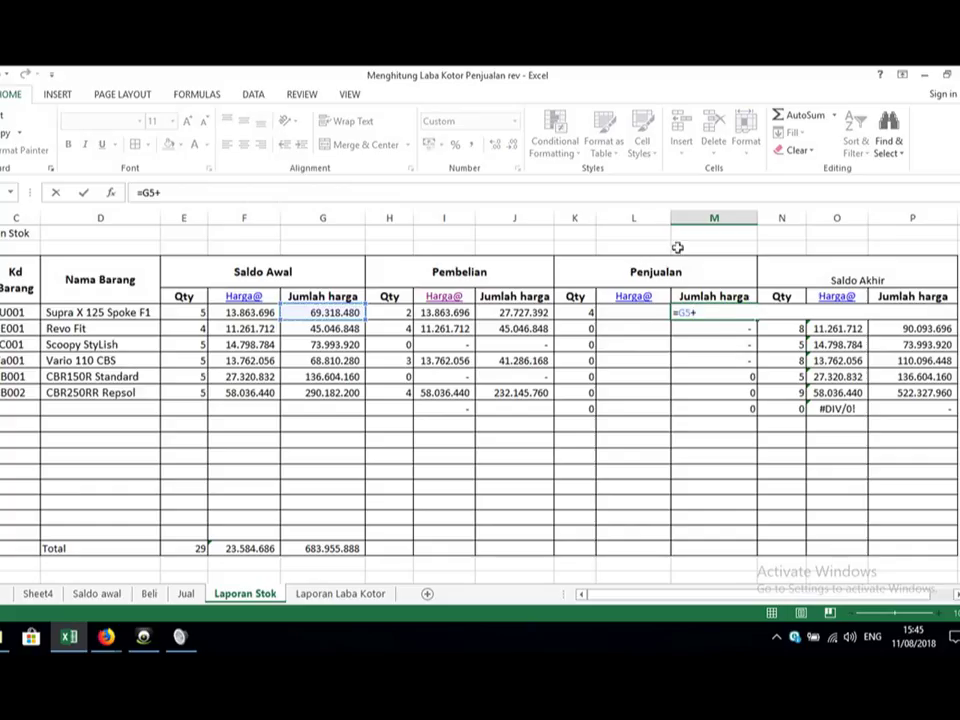
pyautogui.click(507, 313)
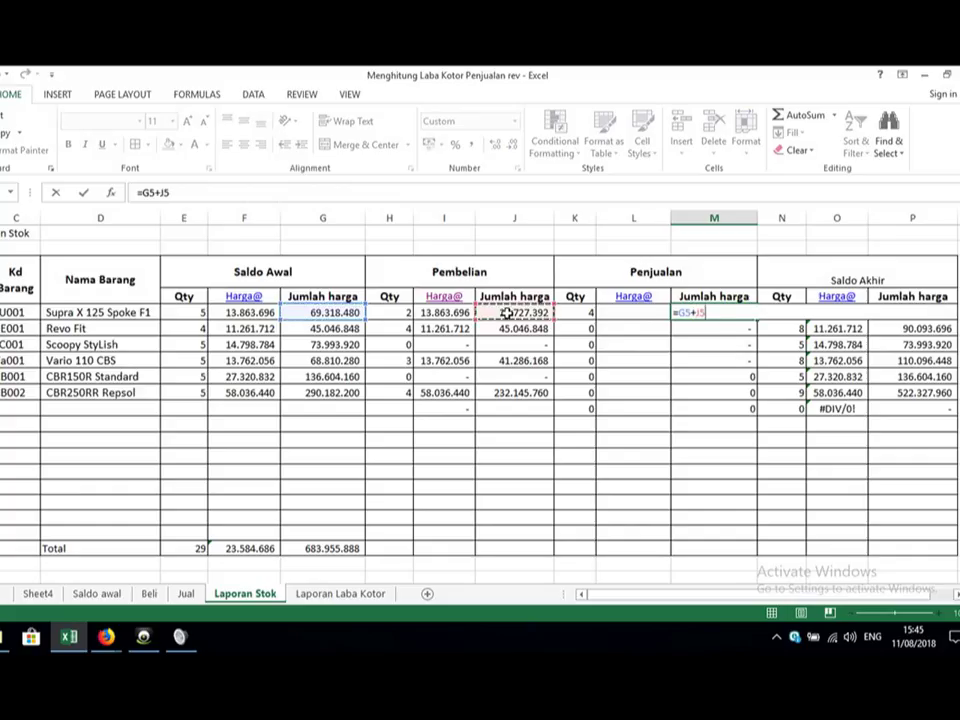
pyautogui.press('BackSpace')
pyautogui.press('BackSpace')
pyautogui.press('BackSpace')
pyautogui.press('BackSpace')
pyautogui.press('BackSpace')
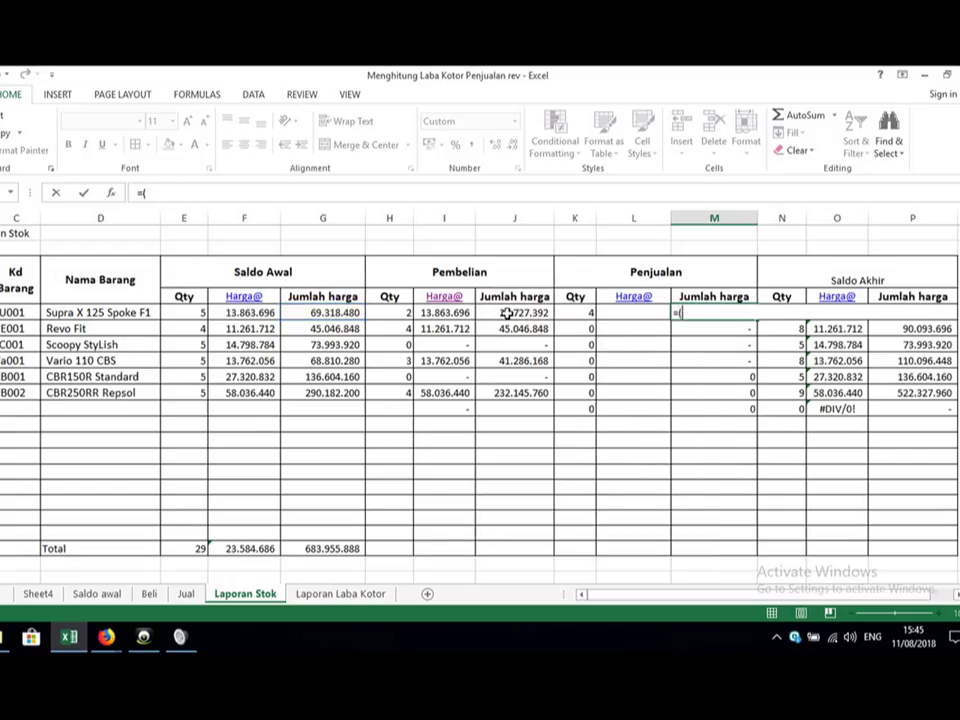
# Step: Enter =(G5+J5)/(E5+H5) as the Penjualan Jumlah harga in M5 and fill it down to M11
pyautogui.click(325, 313)
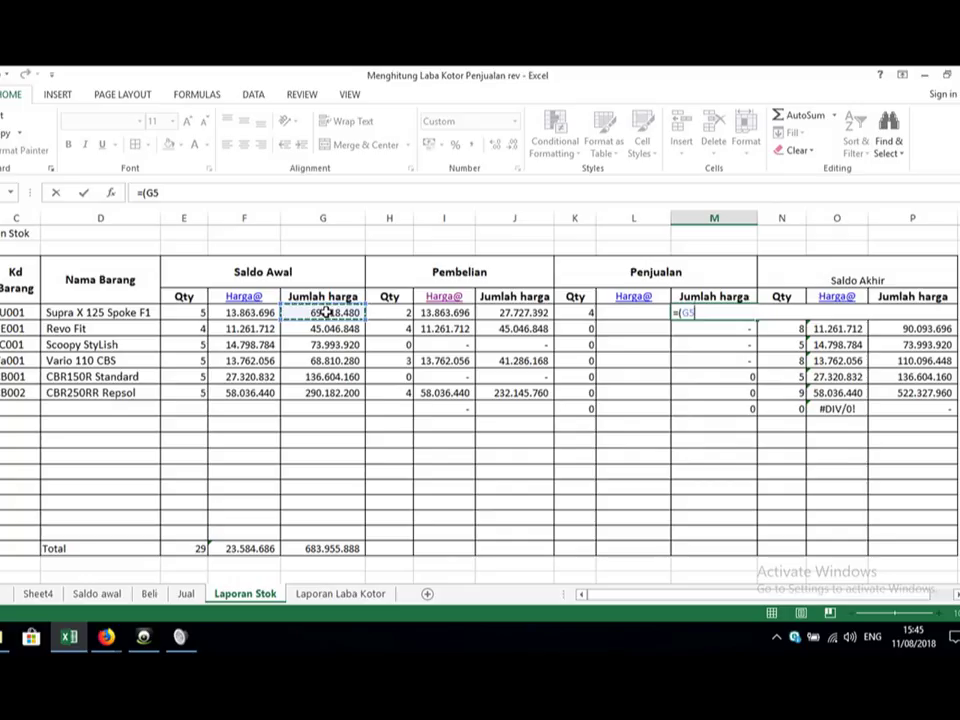
pyautogui.write('+')
pyautogui.click(519, 313)
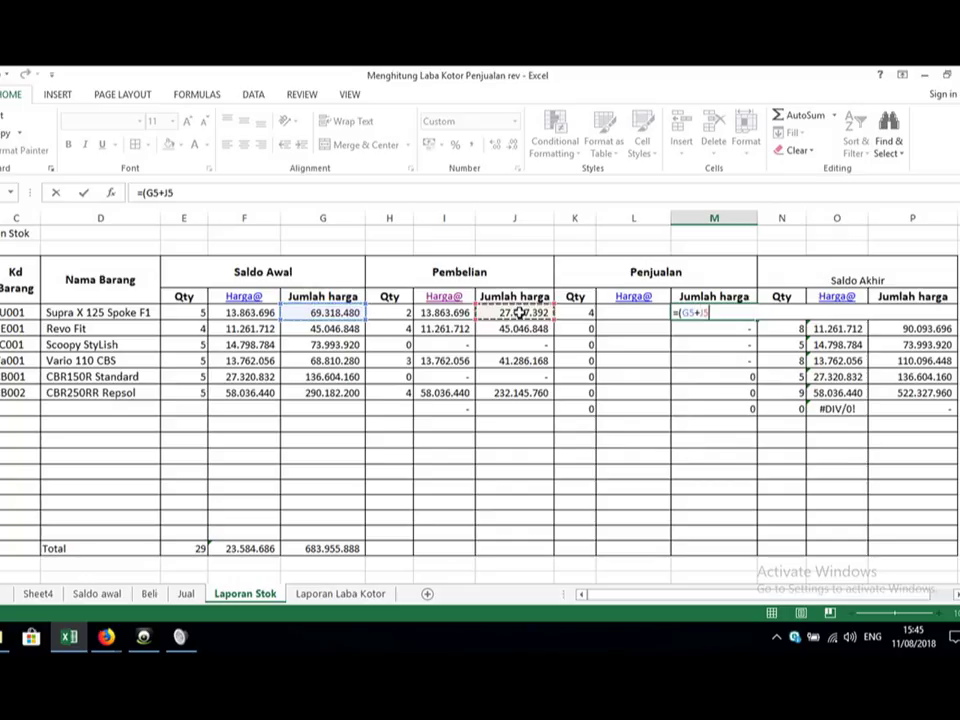
pyautogui.write(')/(')
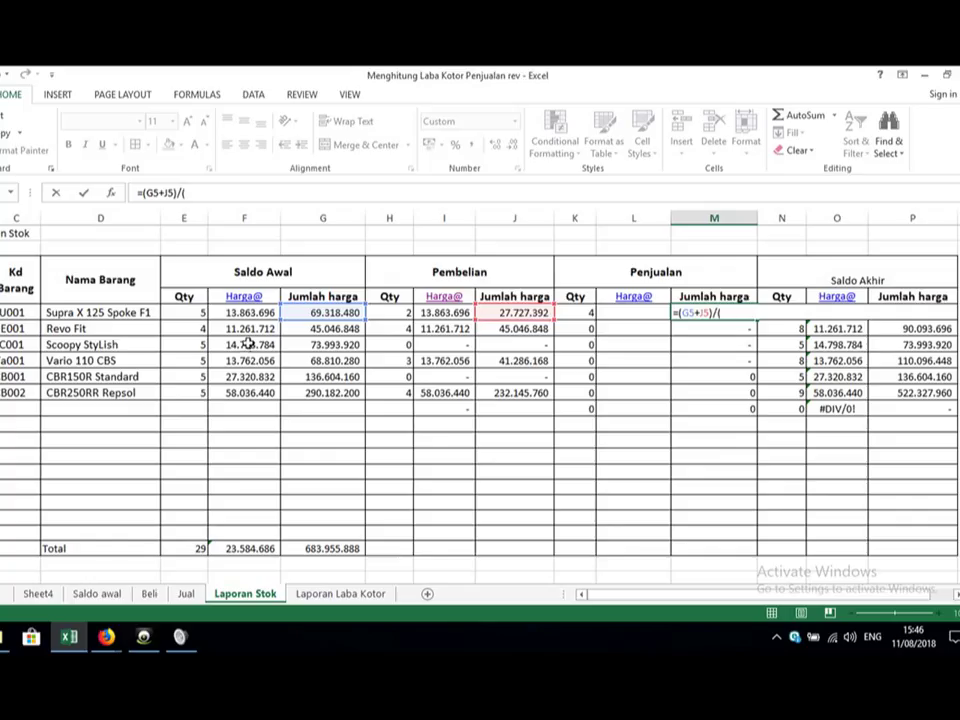
pyautogui.click(194, 313)
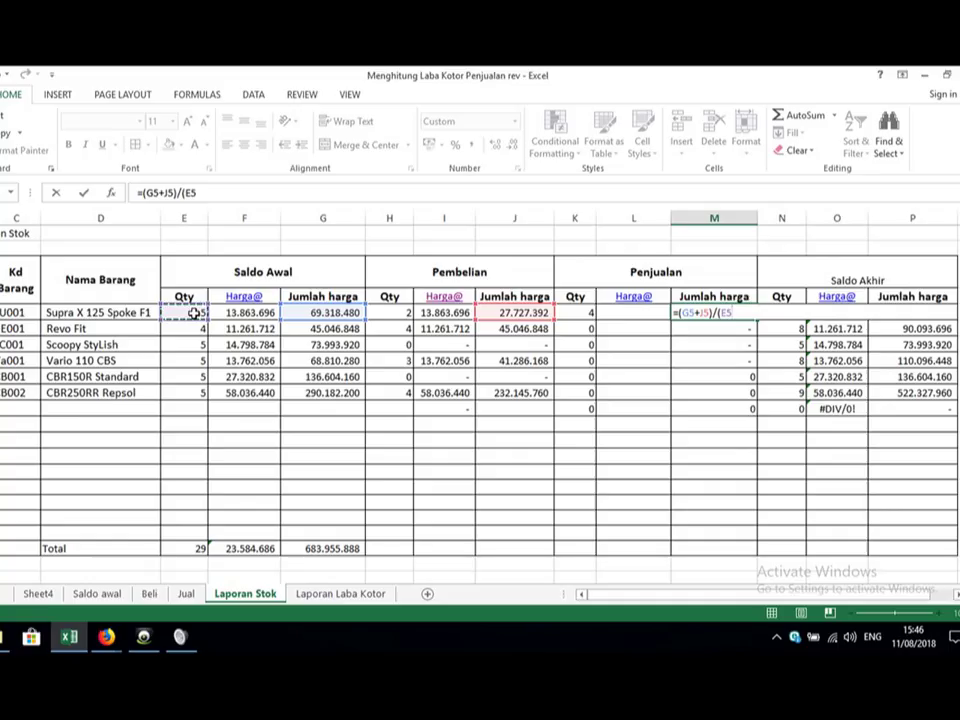
pyautogui.write('+')
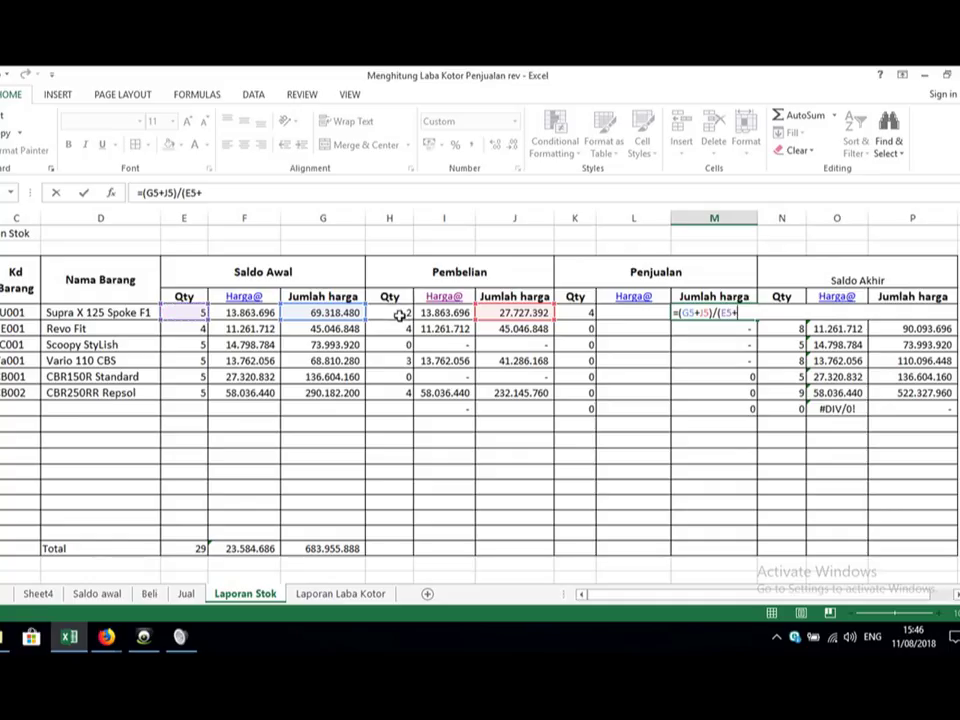
pyautogui.click(399, 316)
pyautogui.press('Return')
pyautogui.click(746, 314)
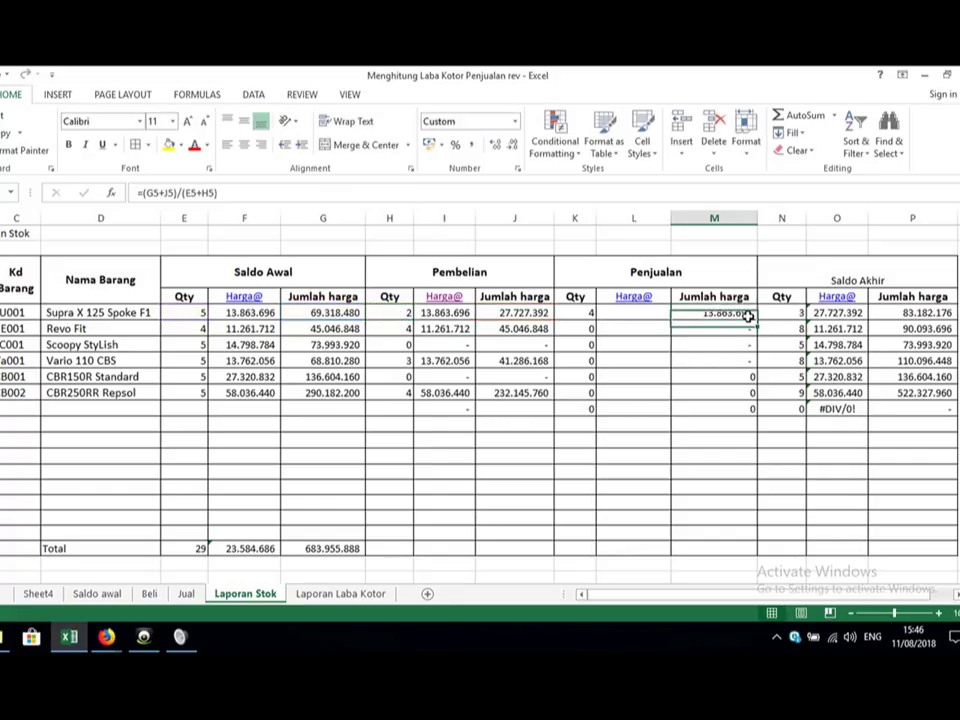
pyautogui.moveTo(756, 320); pyautogui.dragTo(740, 406)
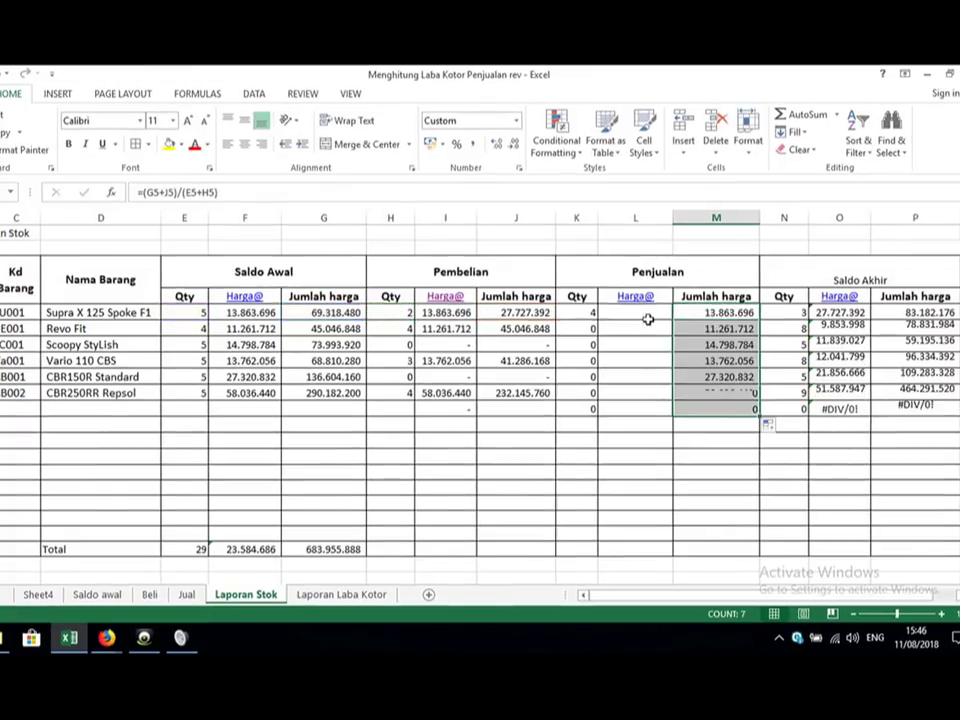
# Step: Enter =M5/K5 as the Penjualan Harga@ formula in L5 and fill it down to L11
pyautogui.click(632, 312)
pyautogui.write('=')
pyautogui.press('Right')
pyautogui.write('/')
pyautogui.press('Left')
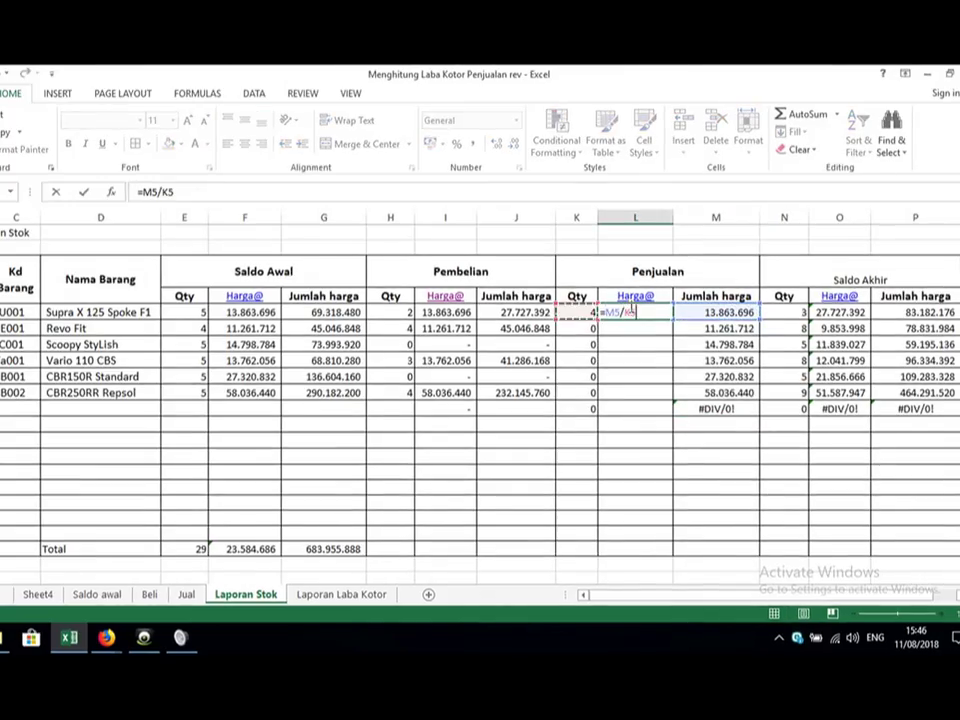
pyautogui.press('Return')
pyautogui.click(655, 311)
pyautogui.moveTo(672, 319); pyautogui.dragTo(664, 401)
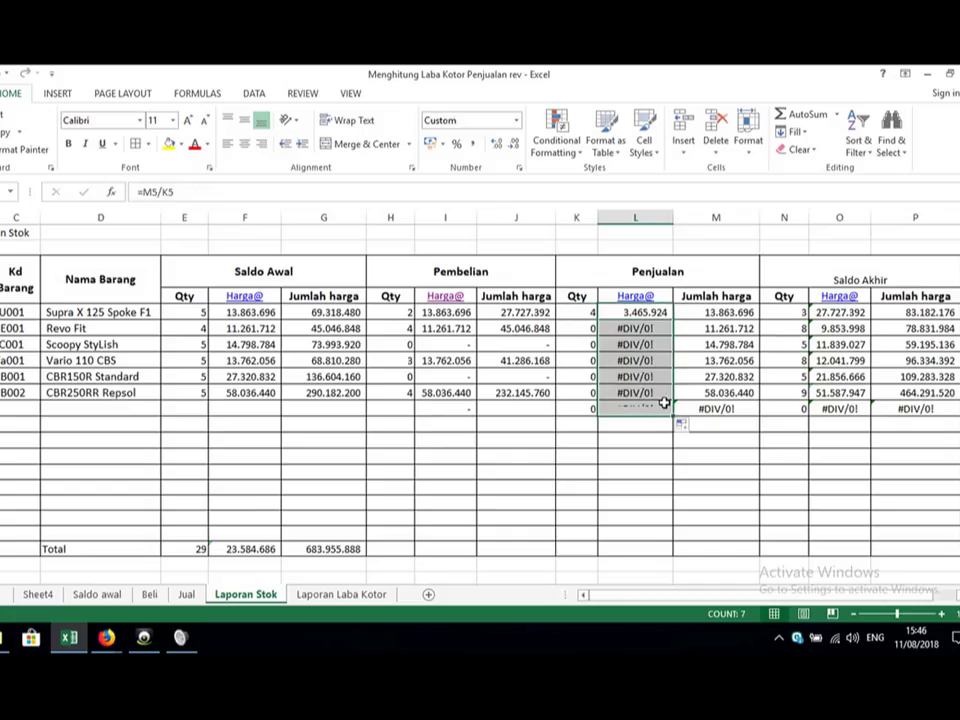
# Step: Examine the formulas across the Supra X 125 Spoke F1 row, from Saldo Awal through Pembelian and Penjualan to the Saldo Akhir Qty
pyautogui.click(788, 342)
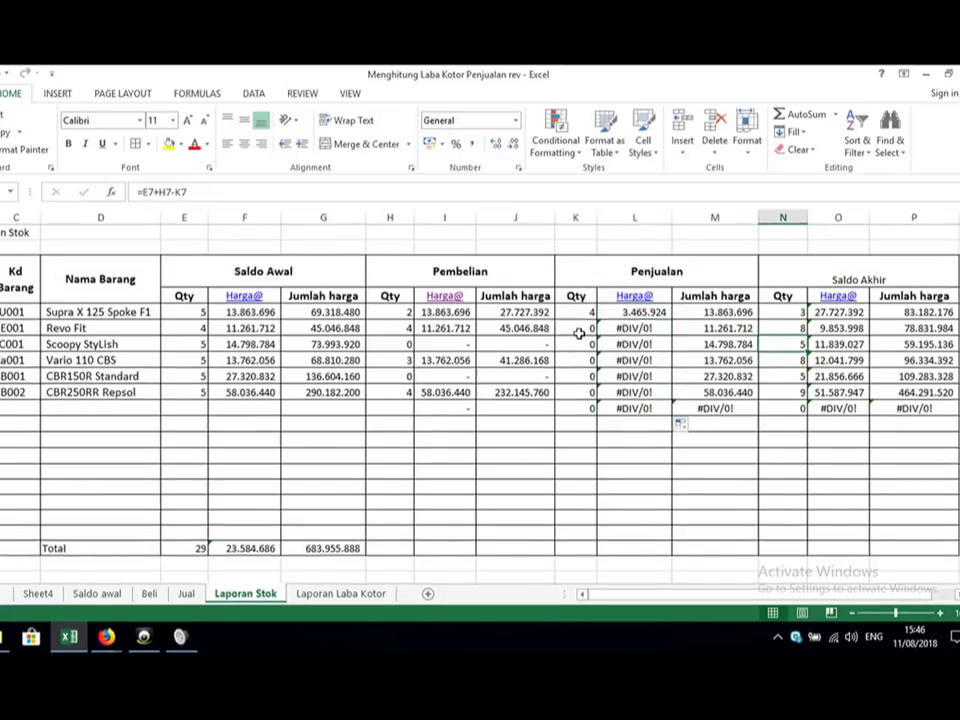
pyautogui.click(577, 329)
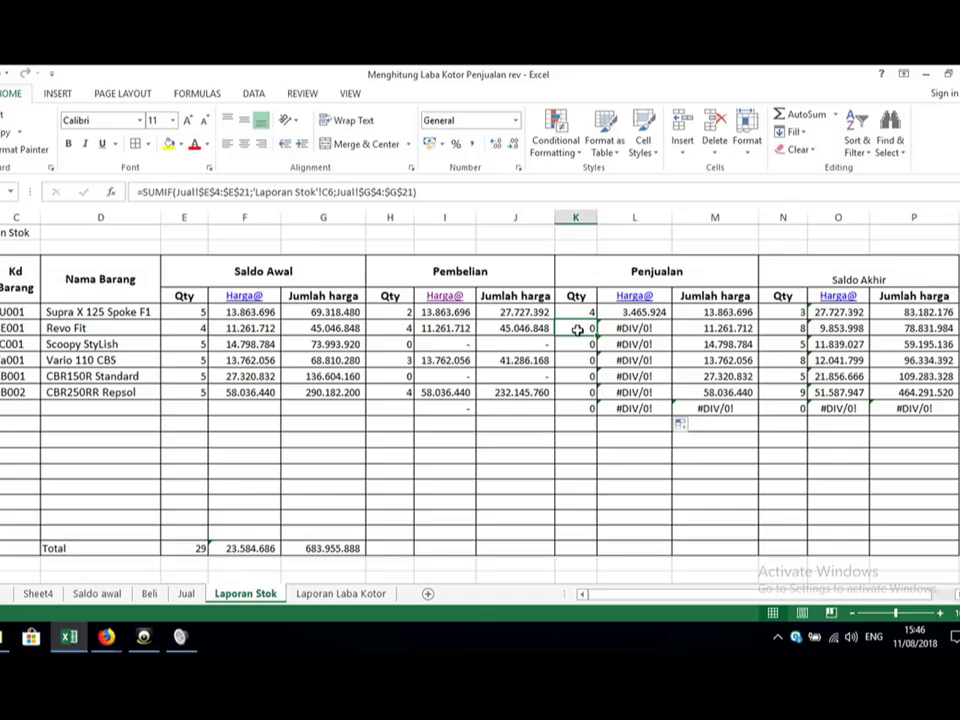
pyautogui.press('Left')
pyautogui.press('Left')
pyautogui.press('Left')
pyautogui.press('Left')
pyautogui.press('Left')
pyautogui.press('Left')
pyautogui.press('Left')
pyautogui.press('Left')
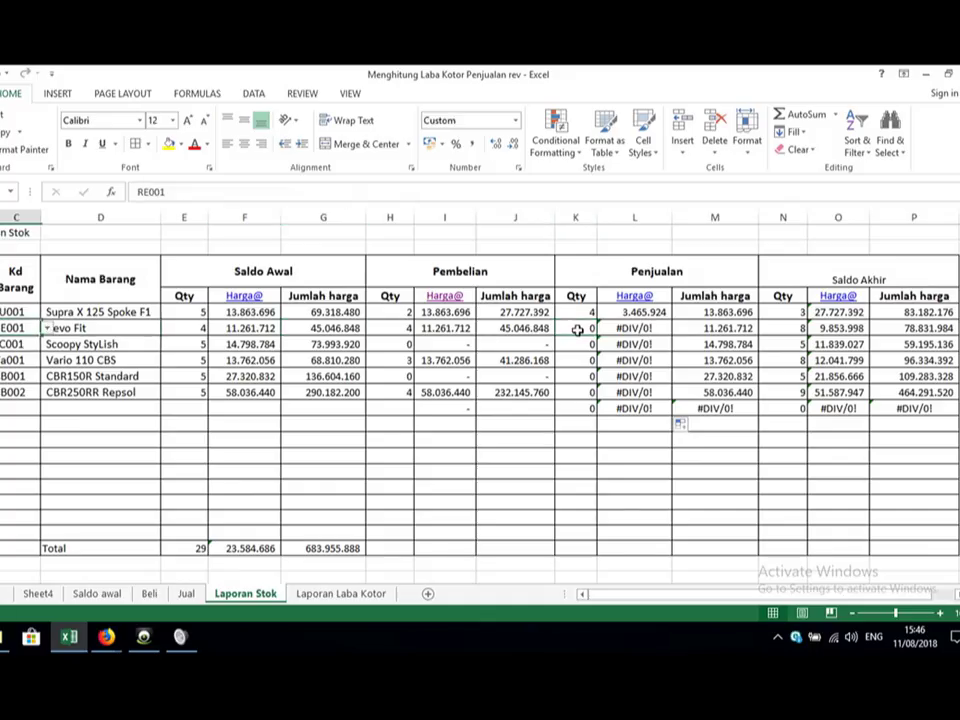
pyautogui.press('Right')
pyautogui.press('Right')
pyautogui.press('Left')
pyautogui.press('Up')
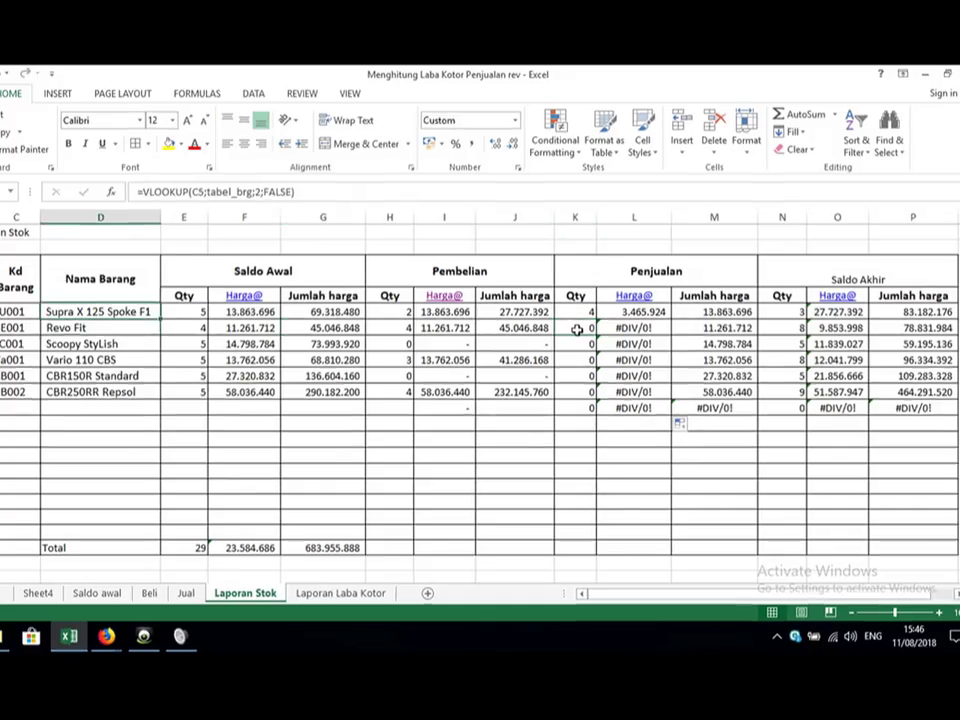
pyautogui.press('Right')
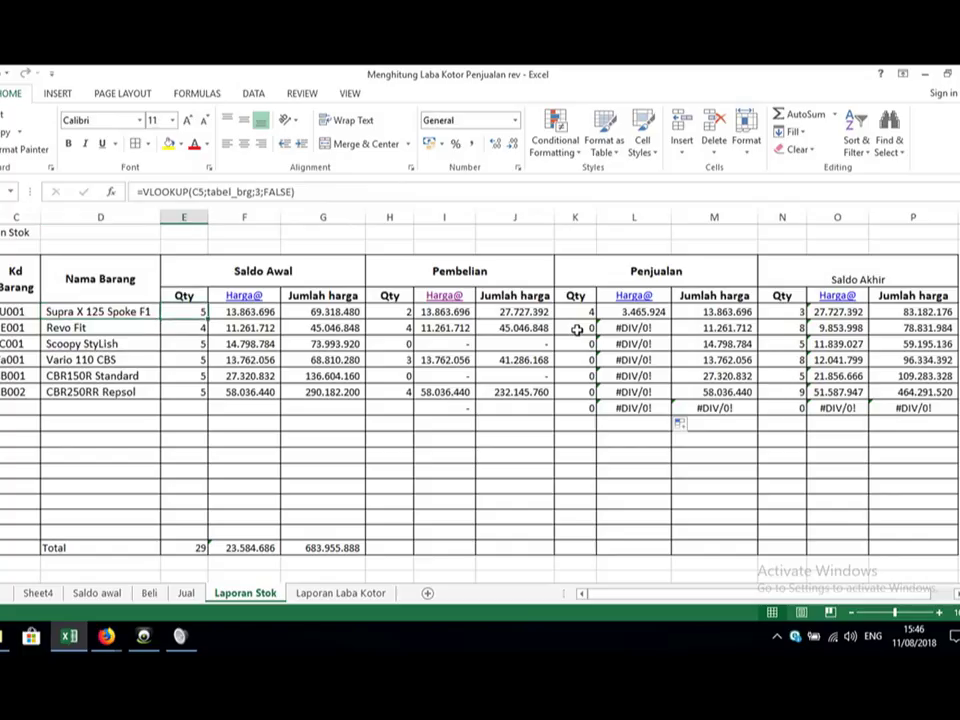
pyautogui.press('Right')
pyautogui.press('Right')
pyautogui.press('Right')
pyautogui.press('Right')
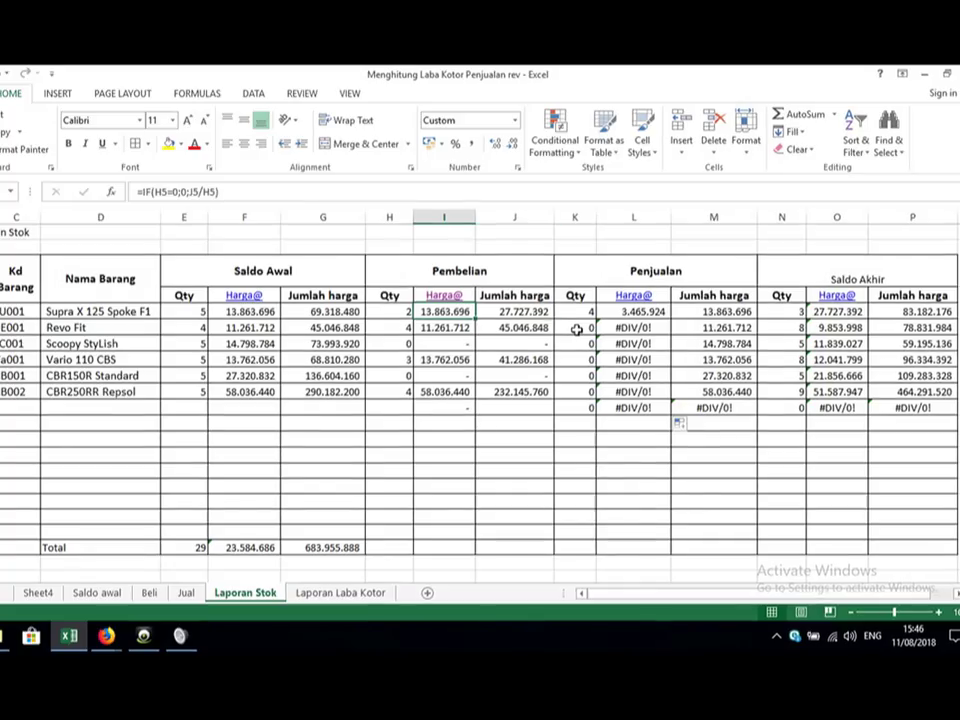
pyautogui.press('Right')
pyautogui.press('Right')
pyautogui.press('Right')
pyautogui.press('Right')
pyautogui.press('Right')
pyautogui.press('Left')
pyautogui.press('Left')
pyautogui.press('Left')
pyautogui.press('Left')
pyautogui.press('Left')
pyautogui.press('Right')
pyautogui.press('Left')
pyautogui.press('Right')
pyautogui.press('Left')
pyautogui.press('Left')
pyautogui.press('Left')
pyautogui.press('Right')
pyautogui.press('Right')
pyautogui.press('Right')
pyautogui.press('Right')
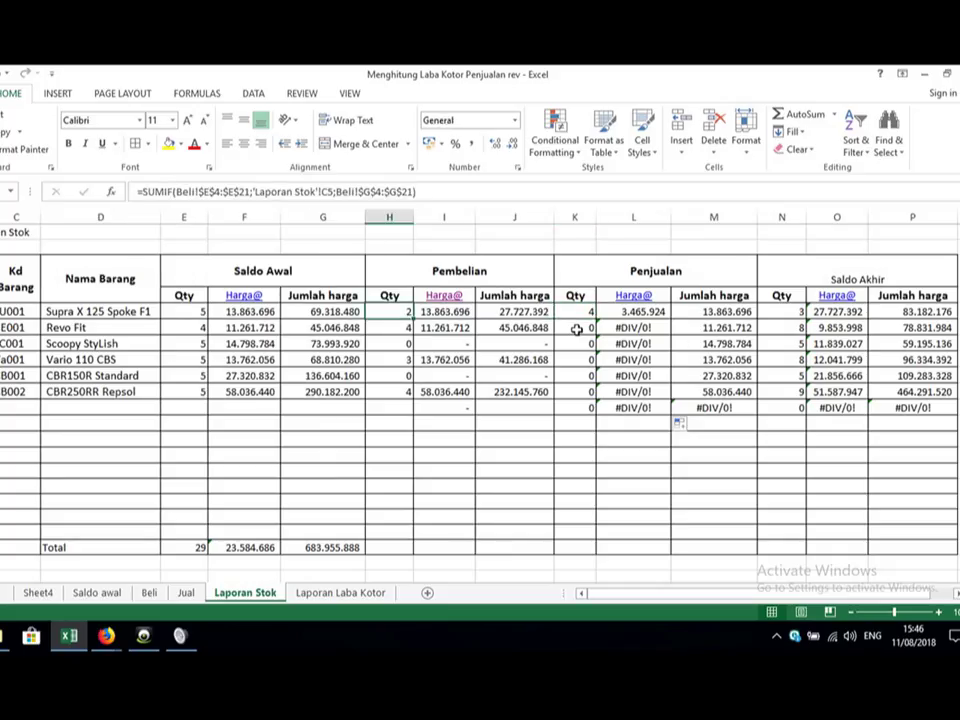
pyautogui.press('Right')
pyautogui.press('Right')
pyautogui.press('Right')
pyautogui.press('Right')
pyautogui.press('Right')
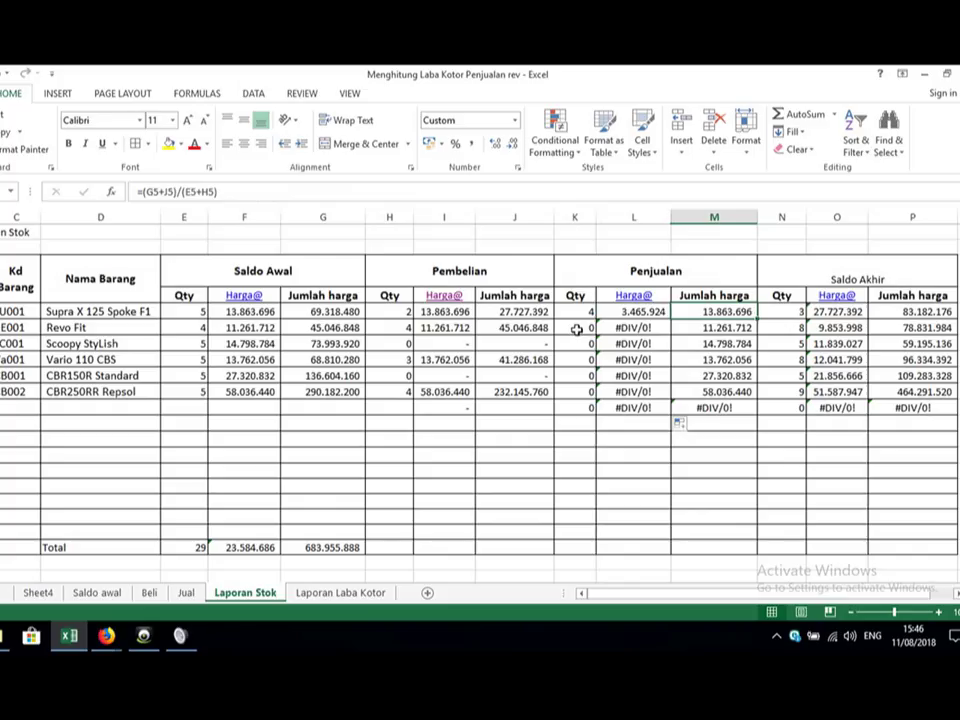
pyautogui.press('Right')
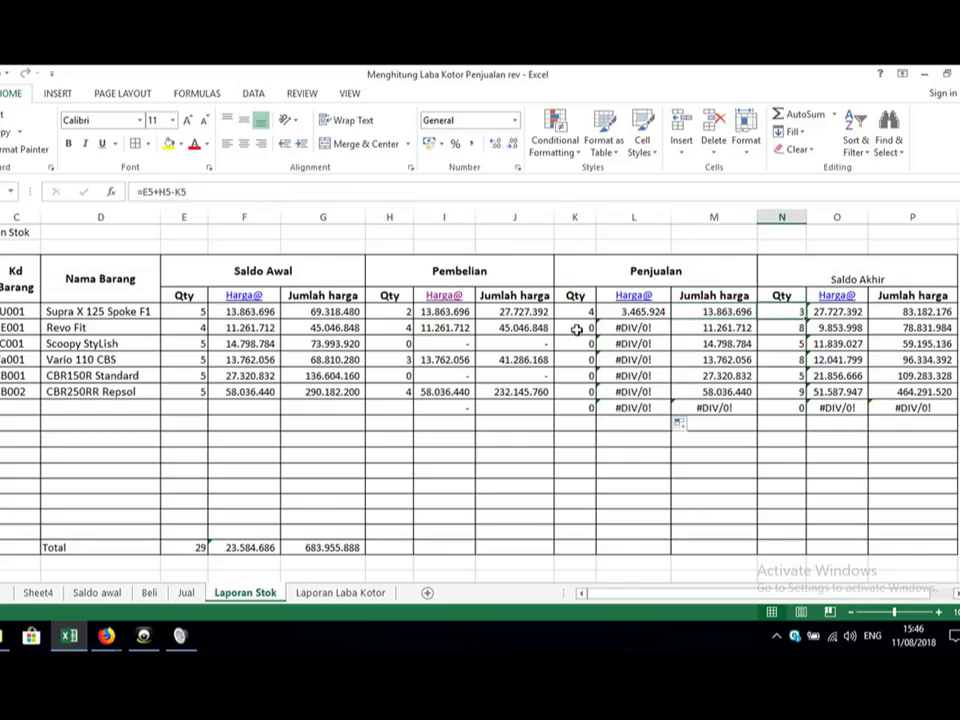
# Step: Examine the Revo Fit row's opening, purchase, sales and closing stock formulas
pyautogui.press('Left')
pyautogui.press('Left')
pyautogui.press('Left')
pyautogui.press('Left')
pyautogui.press('Left')
pyautogui.press('Left')
pyautogui.press('Left')
pyautogui.press('Left')
pyautogui.press('Left')
pyautogui.press('Left')
pyautogui.press('Down')
pyautogui.press('Right')
pyautogui.press('Right')
pyautogui.press('Right')
pyautogui.press('Right')
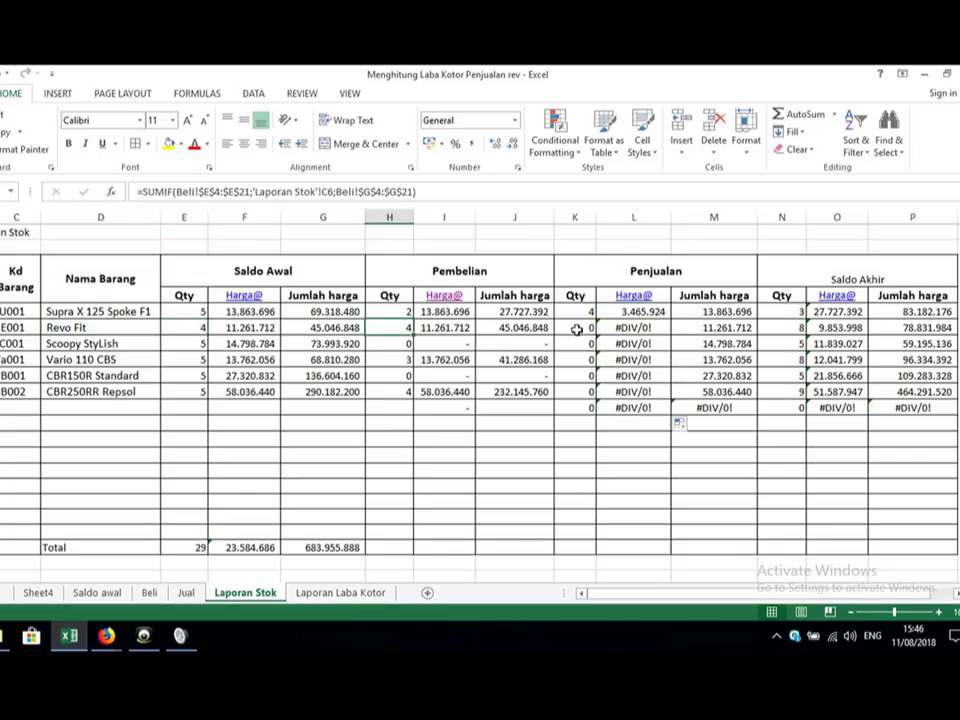
pyautogui.press('Right')
pyautogui.press('Right')
pyautogui.press('Right')
pyautogui.press('Right')
pyautogui.press('Right')
pyautogui.press('Right')
pyautogui.press('Right')
# Step: Examine the Scoopy StyLish row's formulas, including its Penjualan Qty and Harga@ cells
pyautogui.press('Left')
pyautogui.press('Left')
pyautogui.press('Left')
pyautogui.press('Left')
pyautogui.press('Left')
pyautogui.press('Left')
pyautogui.press('Left')
pyautogui.press('Left')
pyautogui.press('Left')
pyautogui.press('Left')
pyautogui.press('Down')
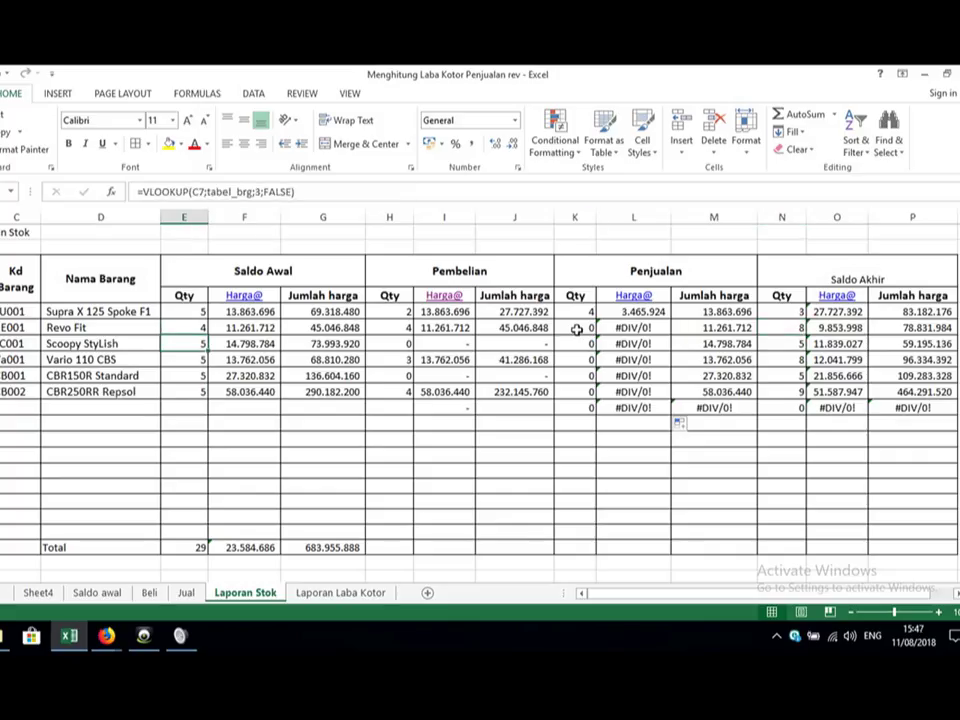
pyautogui.press('Right')
pyautogui.press('Right')
pyautogui.press('Right')
pyautogui.press('Right')
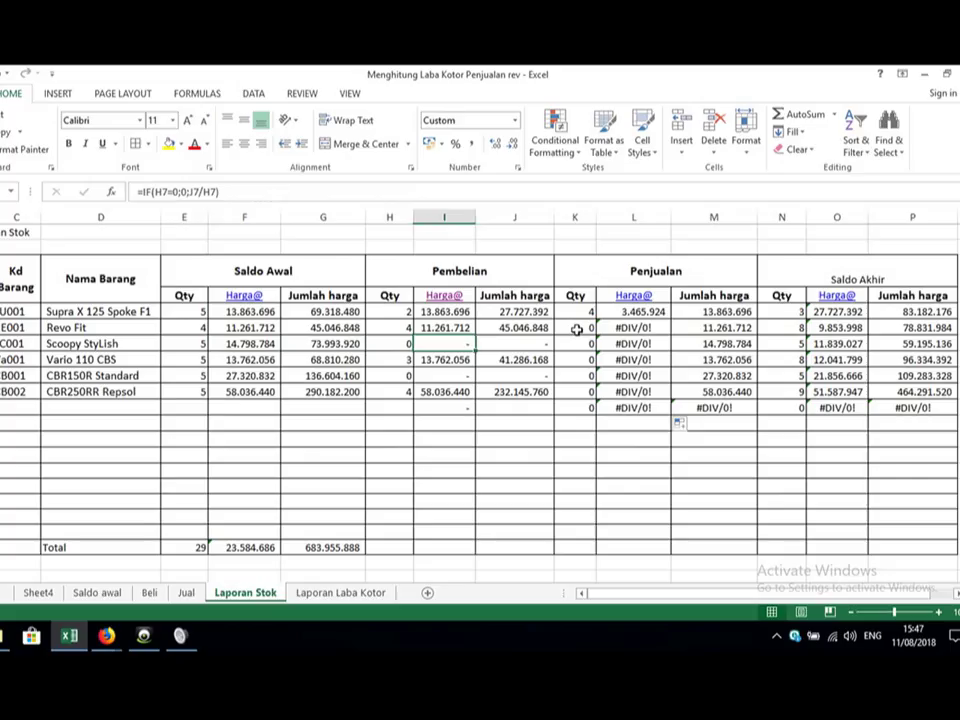
pyautogui.press('Right')
pyautogui.press('Right')
pyautogui.press('Right')
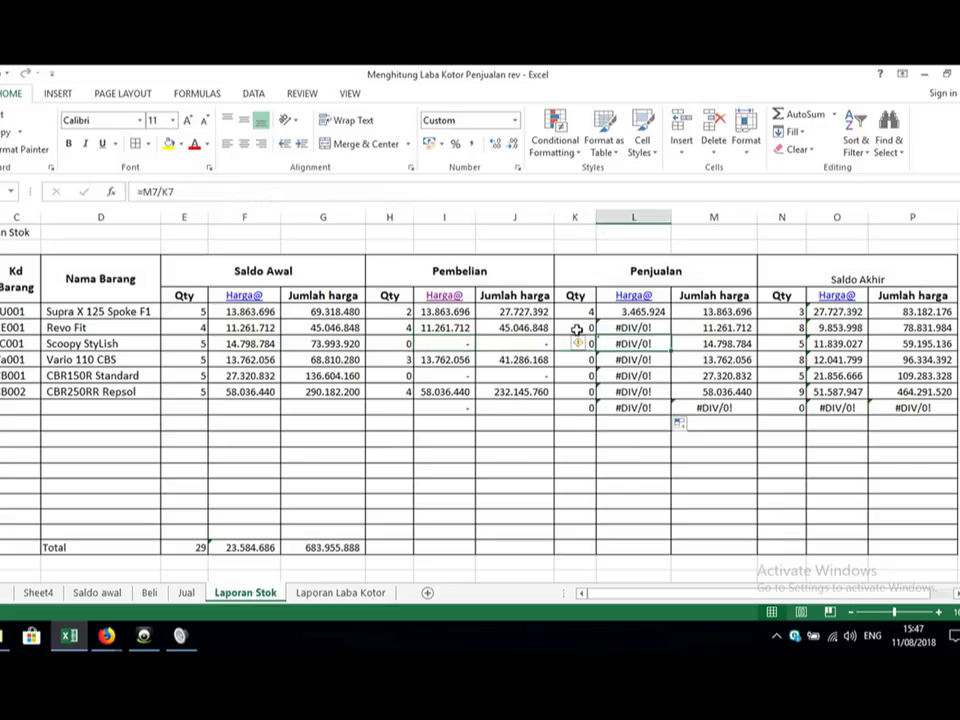
pyautogui.press('Right')
pyautogui.press('Right')
pyautogui.press('Right')
pyautogui.press('Left')
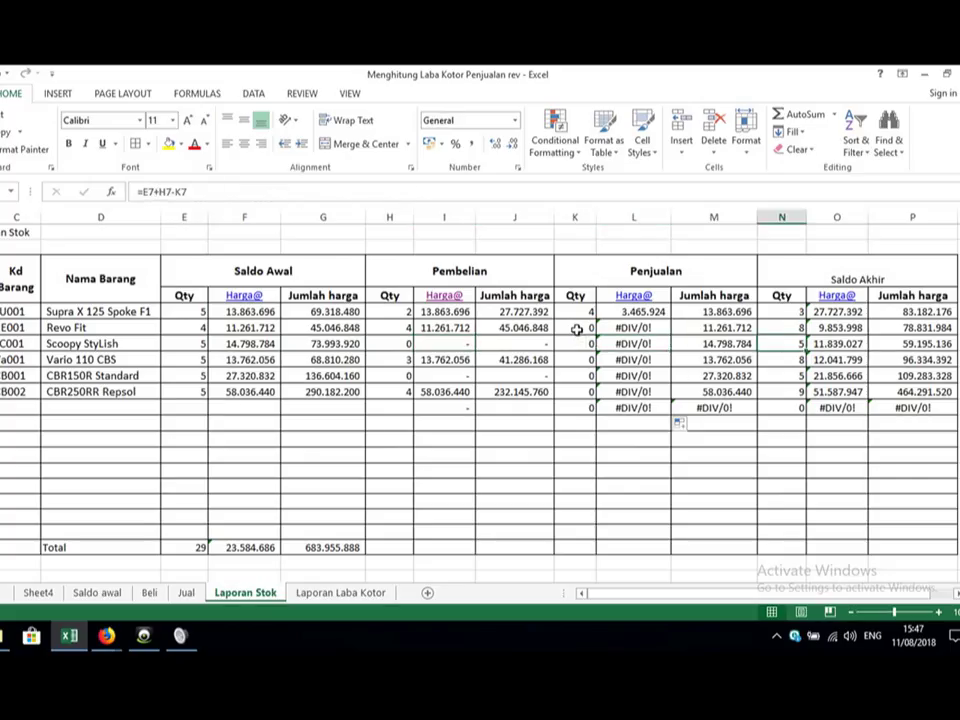
pyautogui.press('Left')
pyautogui.press('Left')
pyautogui.press('Left')
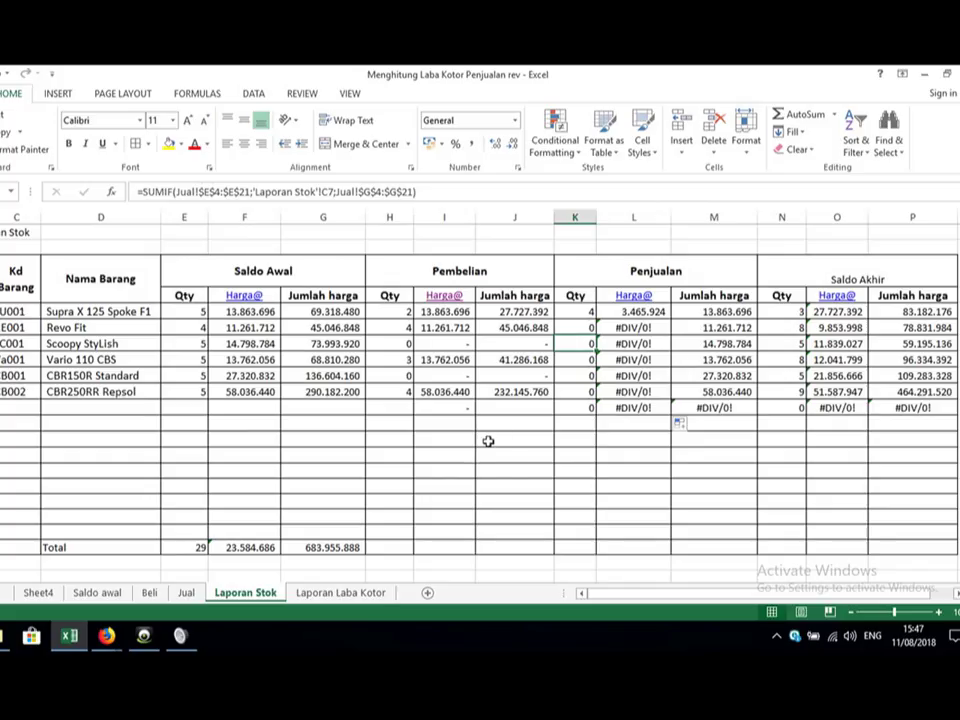
pyautogui.click(371, 438)
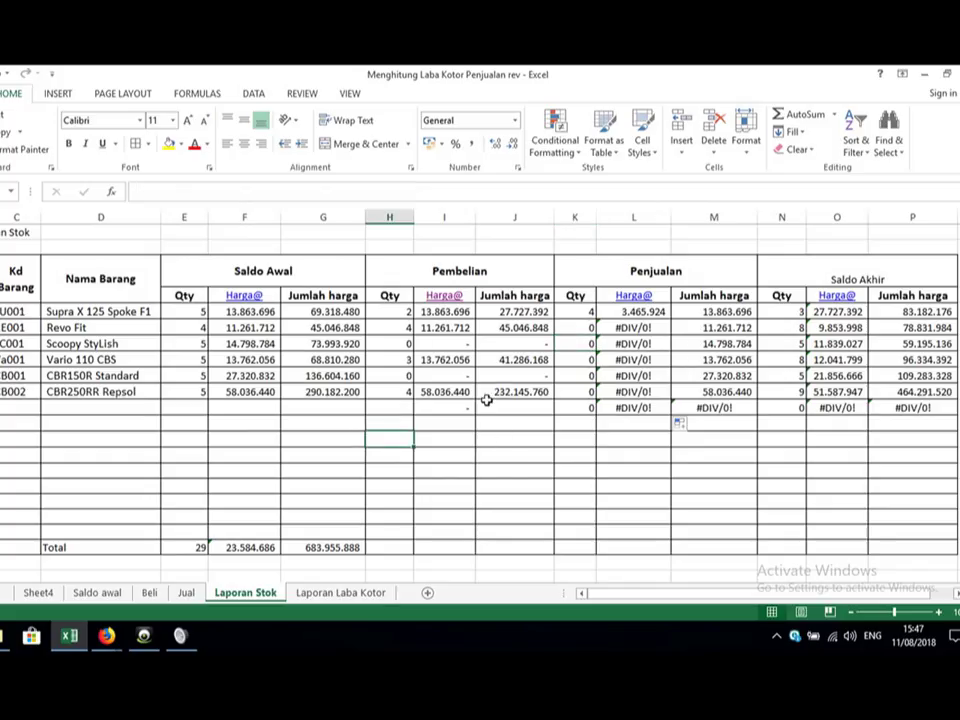
# Step: Replace the Revo Fit Penjualan Harga@ formula in L6 with =IF(K6=0;0;M6/K6)
pyautogui.click(627, 327)
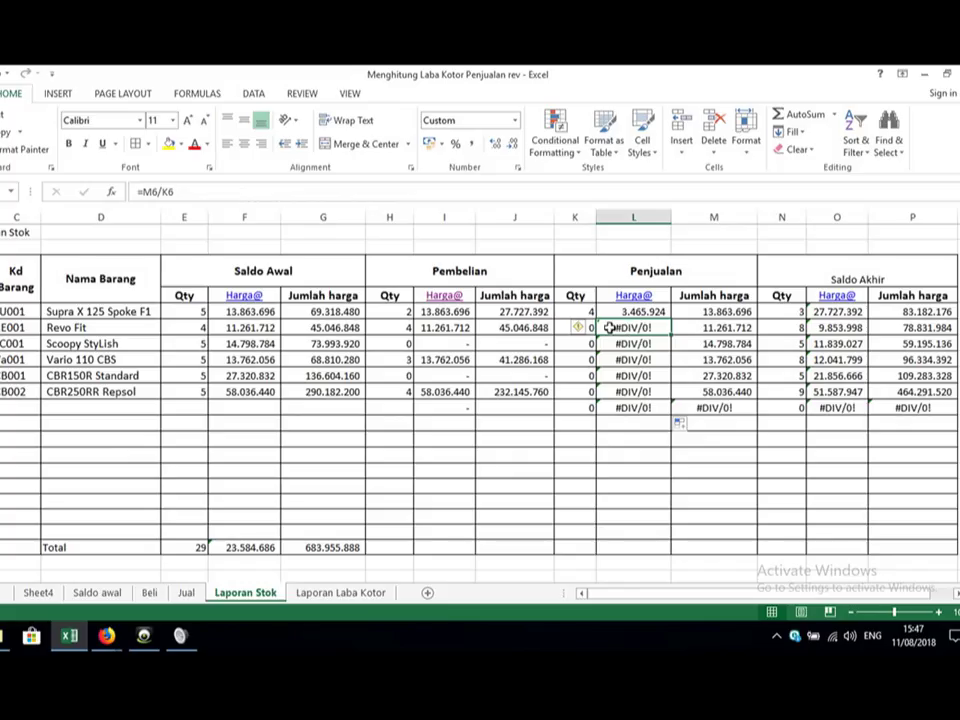
pyautogui.click(557, 330)
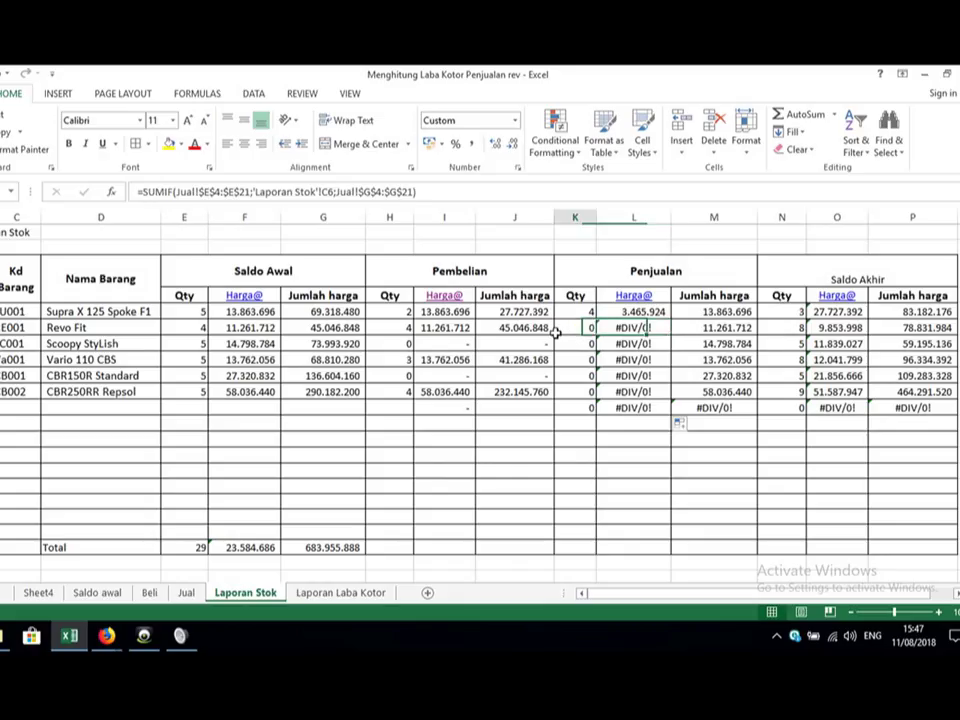
pyautogui.click(636, 329)
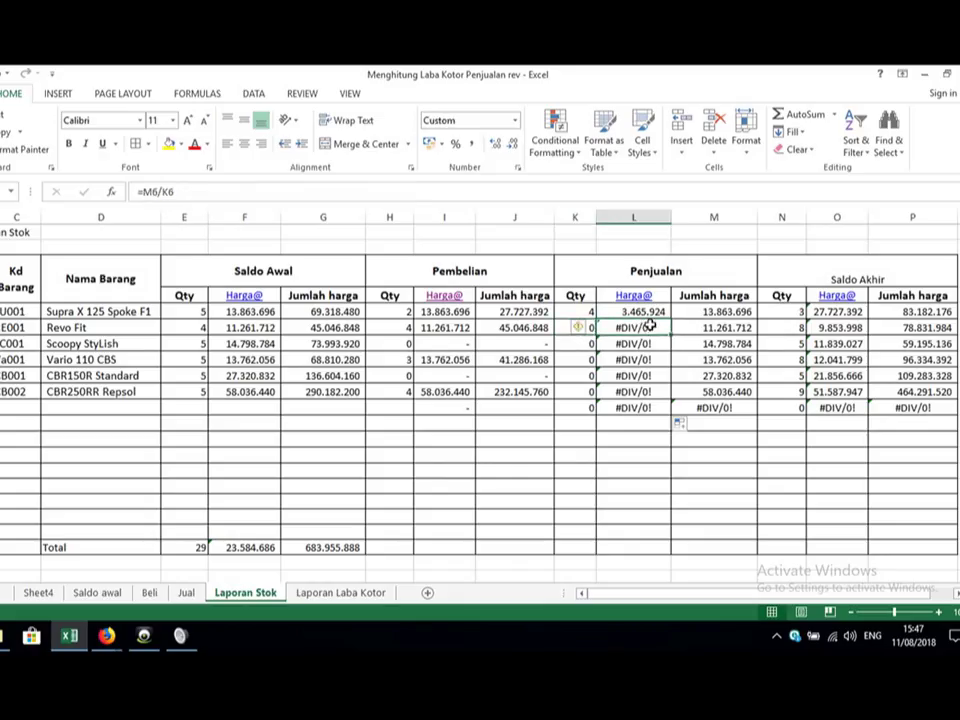
pyautogui.press('Left')
pyautogui.press('Right')
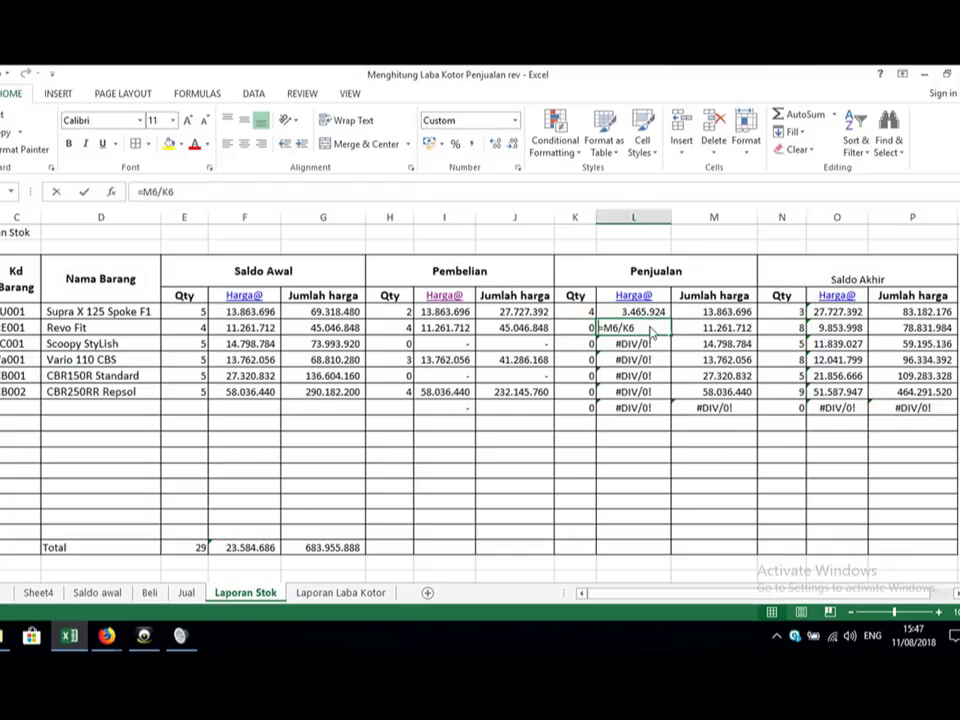
pyautogui.write('=')
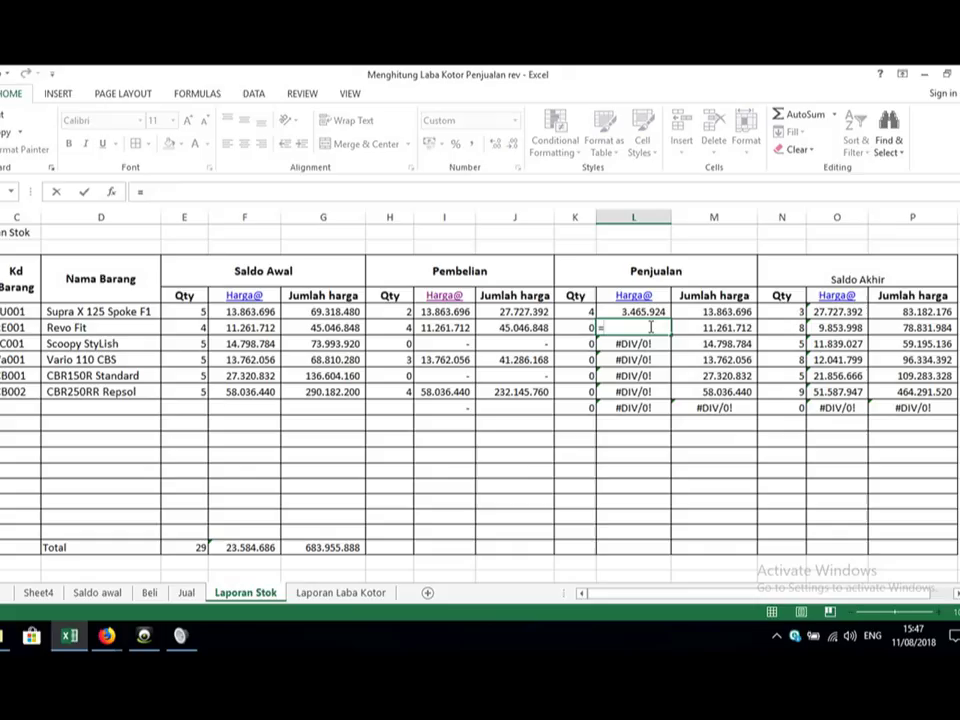
pyautogui.write('if(')
pyautogui.press('Left')
pyautogui.write('=')
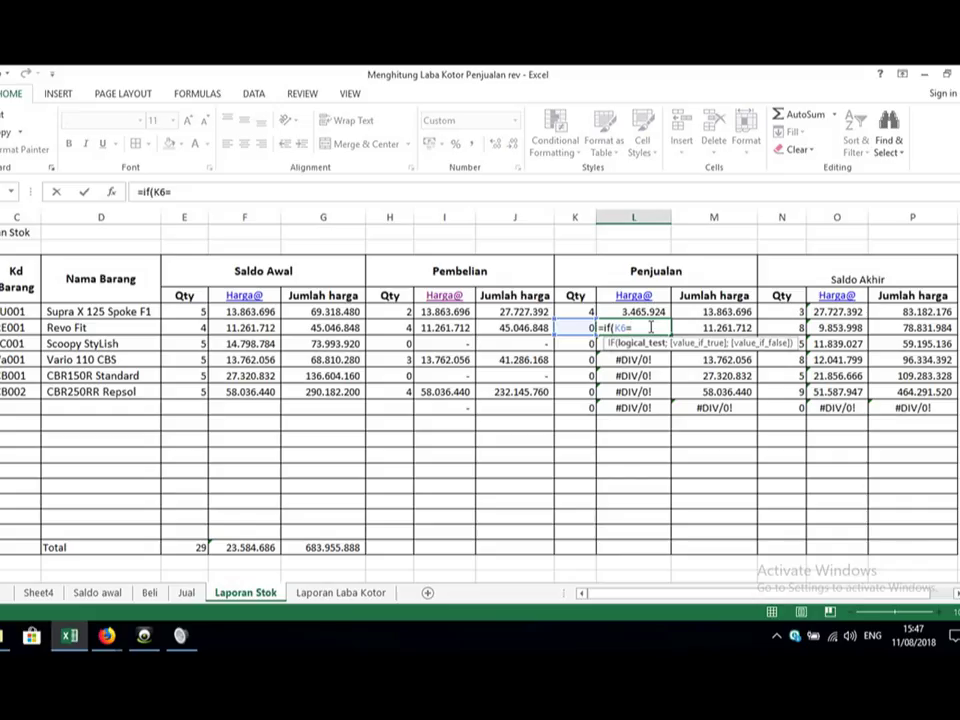
pyautogui.write('0;')
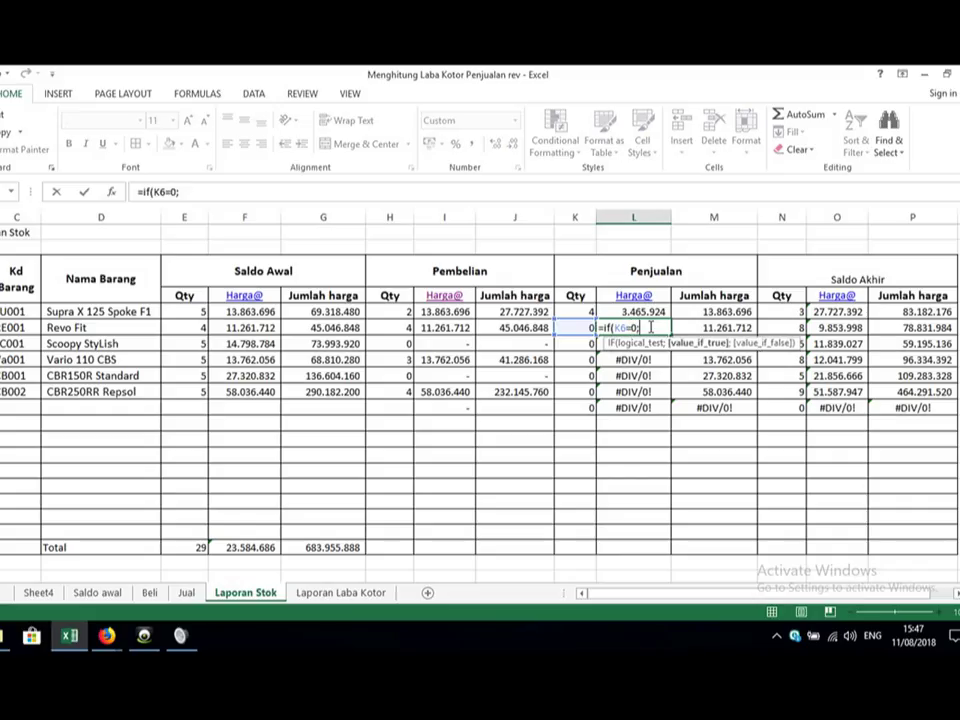
pyautogui.write('09')
pyautogui.press('BackSpace')
pyautogui.write(';')
pyautogui.click(700, 325)
pyautogui.write('/')
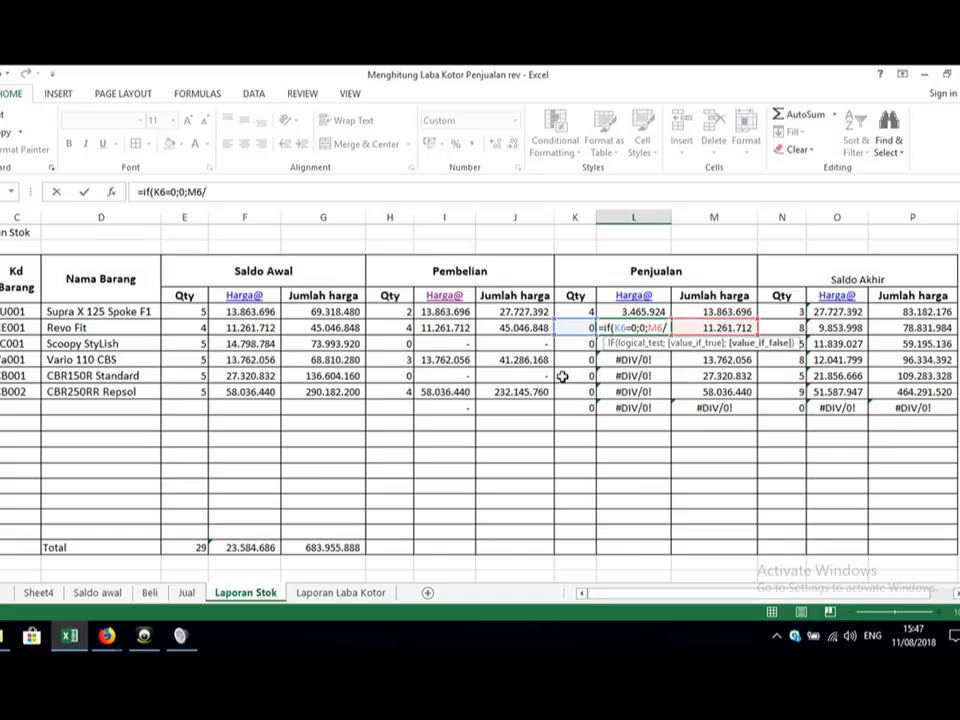
pyautogui.click(577, 346)
pyautogui.press('BackSpace')
pyautogui.write('6)')
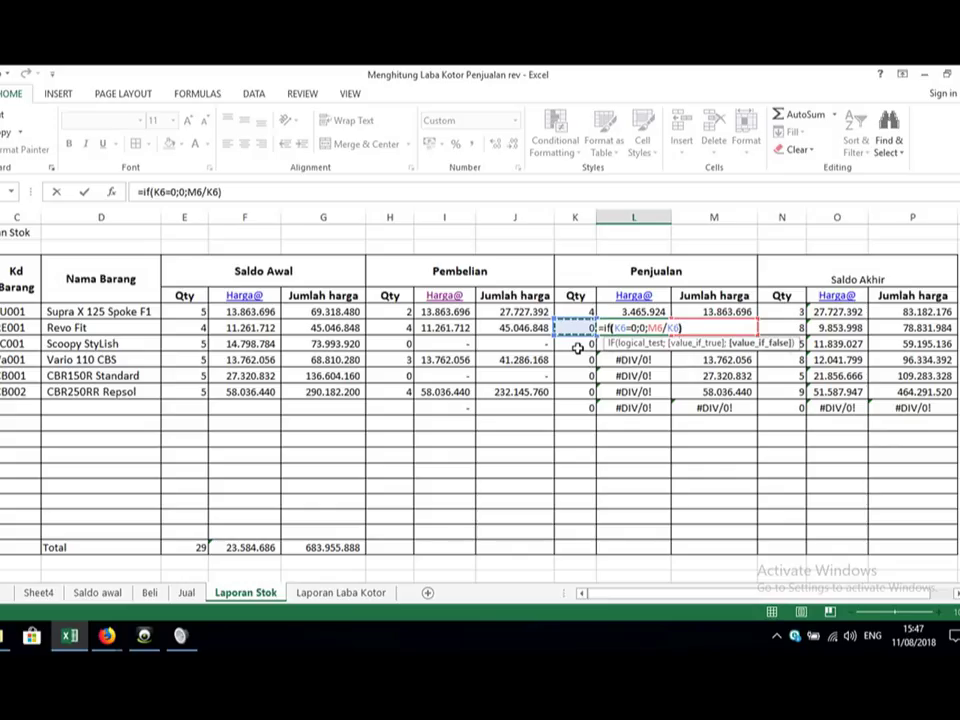
pyautogui.press('Return')
# Step: Fill the Penjualan Harga@ formula from L6 down to L12
pyautogui.click(668, 327)
pyautogui.moveTo(671, 335); pyautogui.dragTo(667, 425)
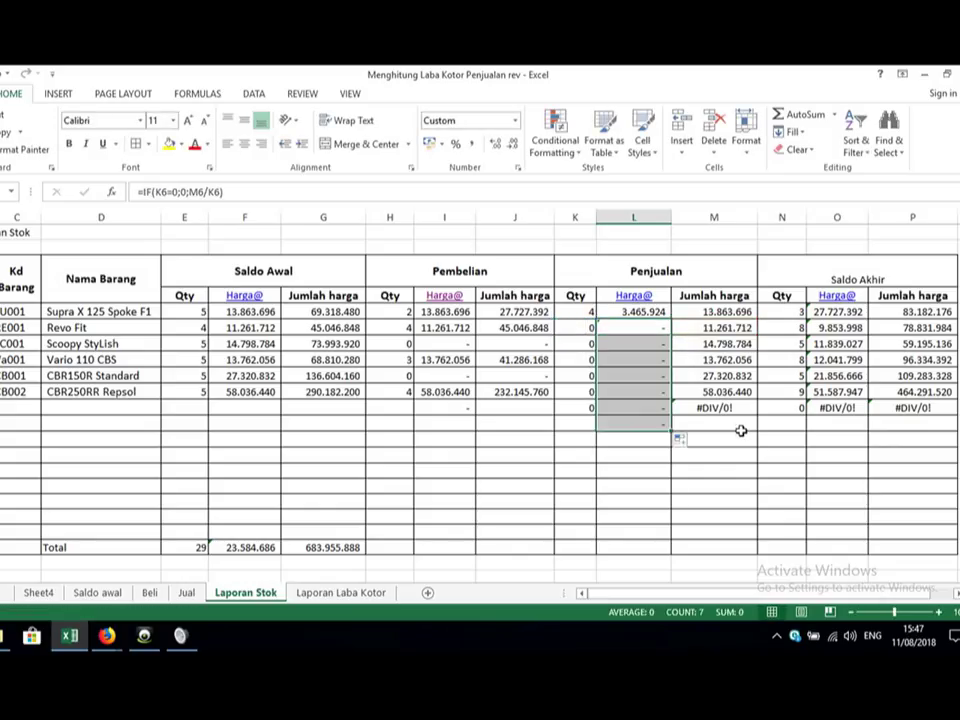
pyautogui.click(740, 432)
pyautogui.click(508, 435)
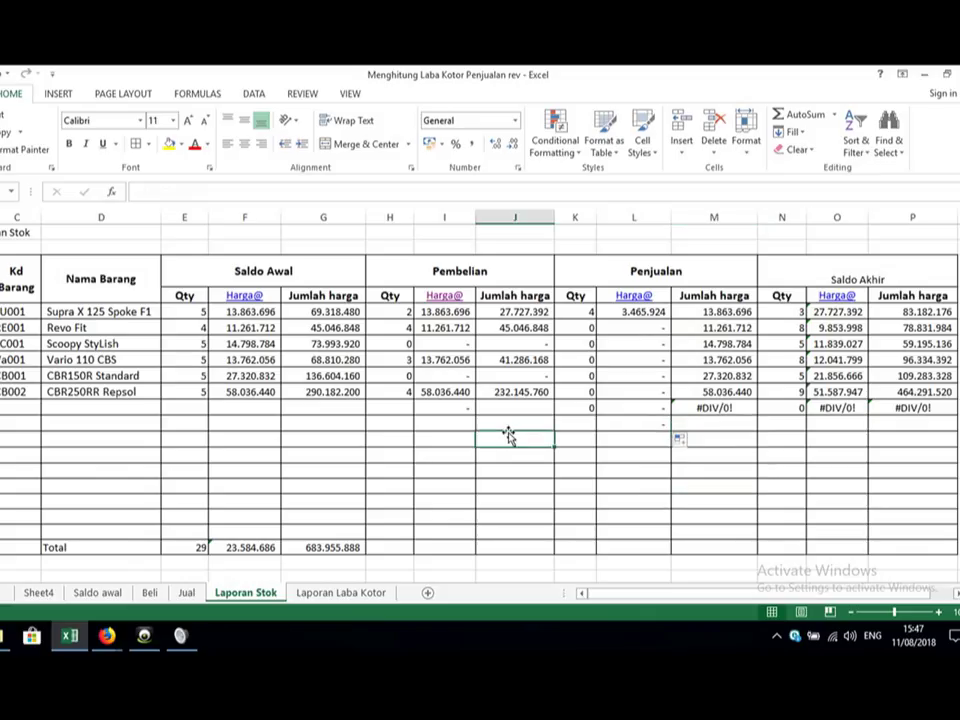
# Step: Switch to the Laporan Laba Kotor sheet and look over the columns of its report table
pyautogui.click(296, 519)
pyautogui.click(117, 300)
pyautogui.press('Left')
pyautogui.press('Right')
pyautogui.press('Right')
pyautogui.press('Right')
pyautogui.press('Left')
pyautogui.press('Right')
pyautogui.press('Right')
pyautogui.press('Right')
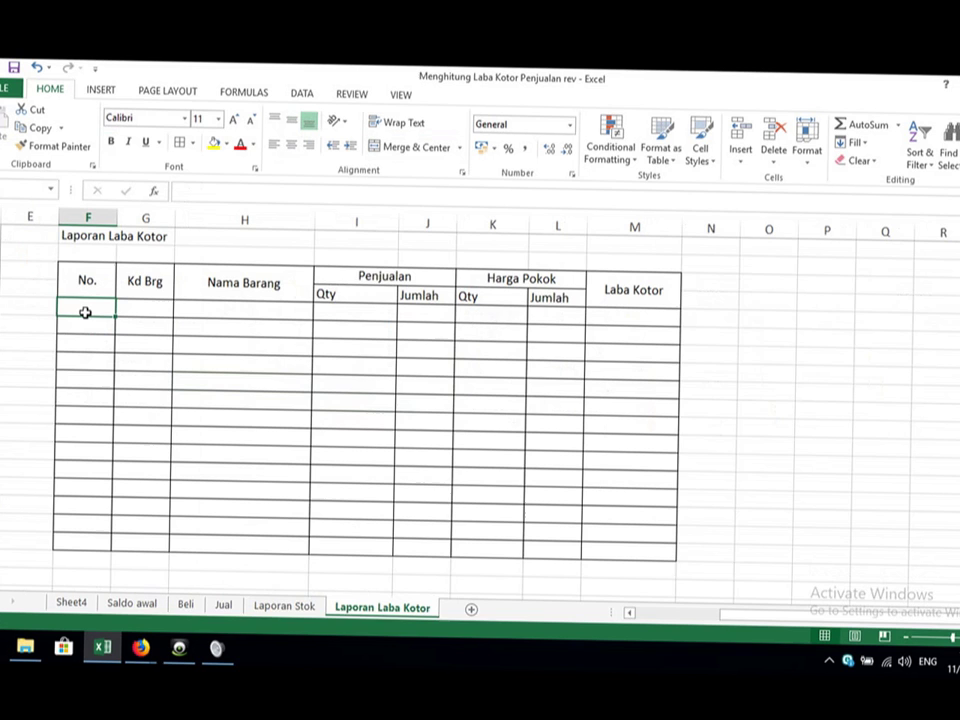
# Step: Number the report rows 1 to 9 in the No. column, entering 1 in F5 and filling =F5+1 from F6 to F13
pyautogui.write('1')
pyautogui.press('Return')
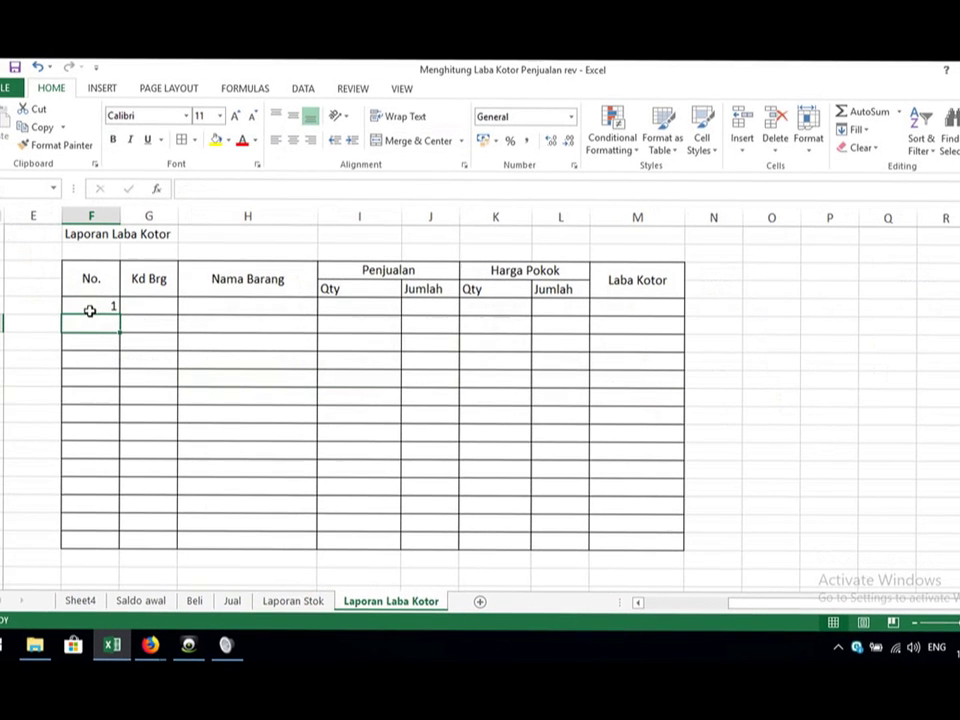
pyautogui.write('=')
pyautogui.click(90, 308)
pyautogui.write('+')
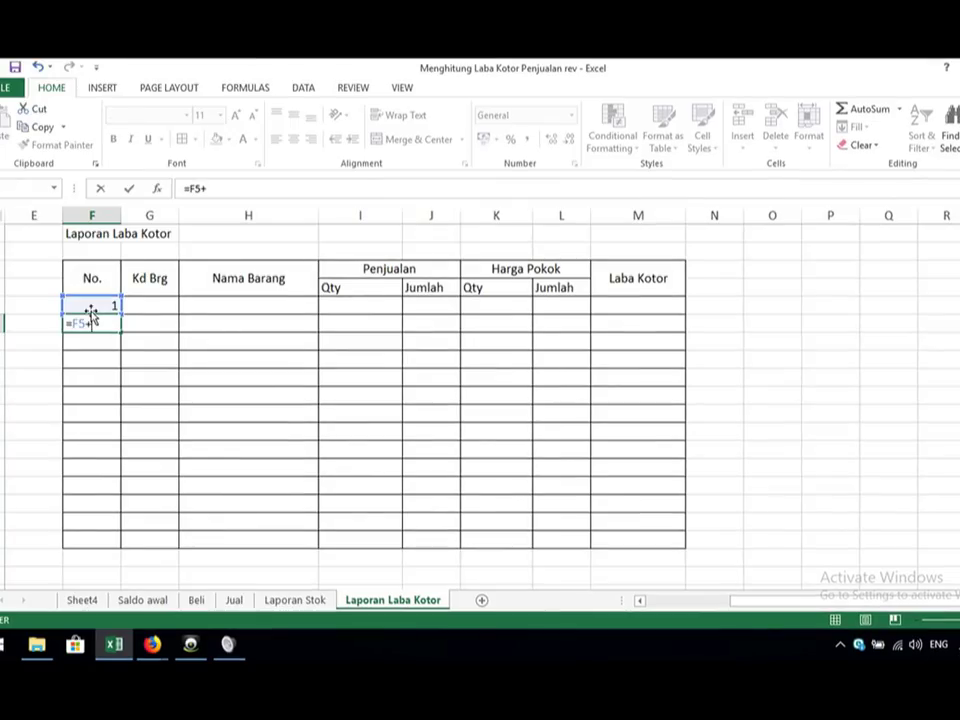
pyautogui.write('1')
pyautogui.press('Return')
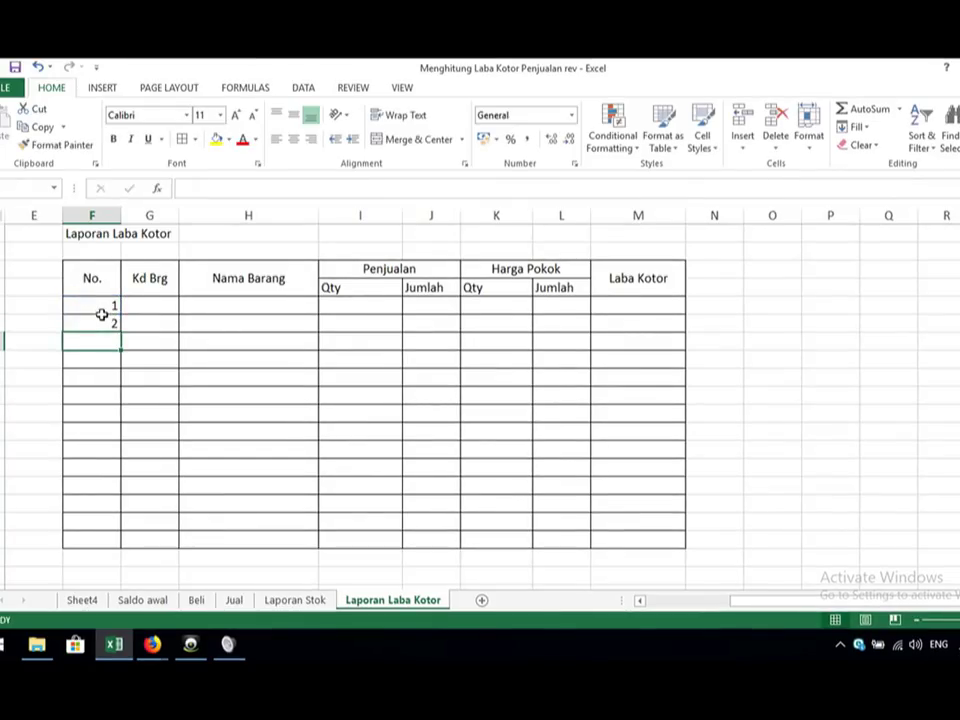
pyautogui.click(114, 324)
pyautogui.moveTo(120, 332); pyautogui.dragTo(115, 456)
# Step: Add list data validation with source =kd_brg to the Kd Brg cells G5:G14
pyautogui.moveTo(155, 307); pyautogui.dragTo(157, 275)
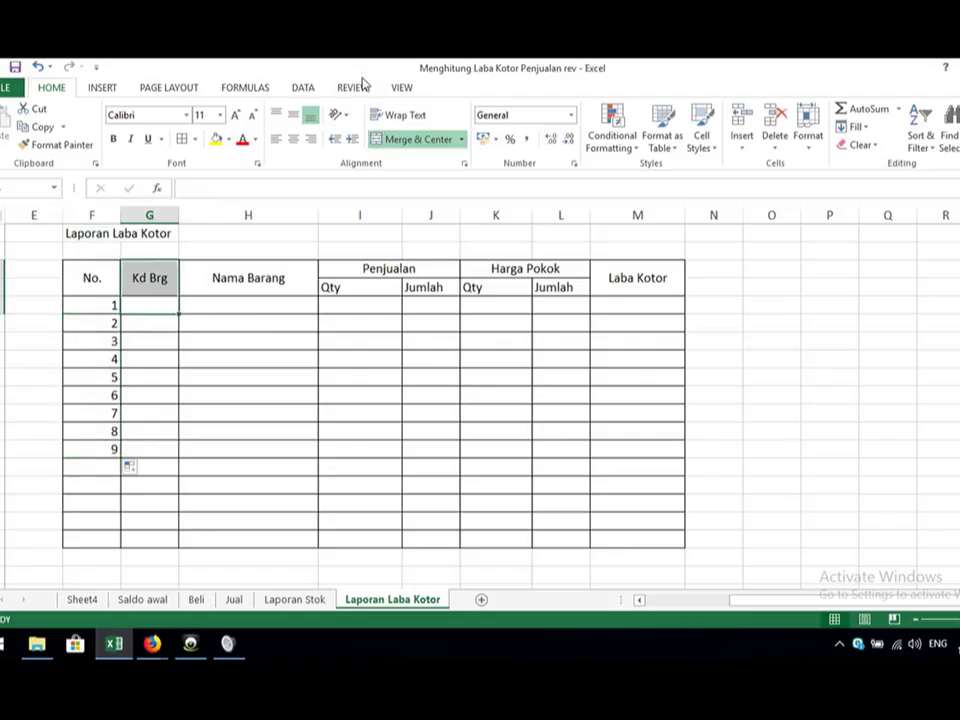
pyautogui.click(303, 88)
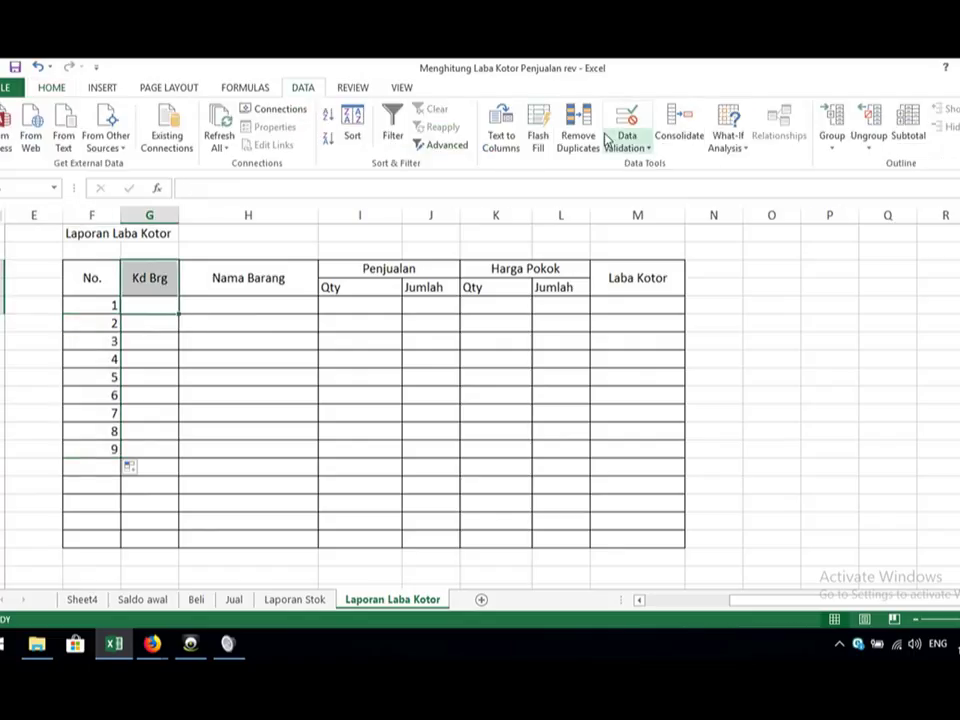
pyautogui.moveTo(146, 306); pyautogui.dragTo(141, 466)
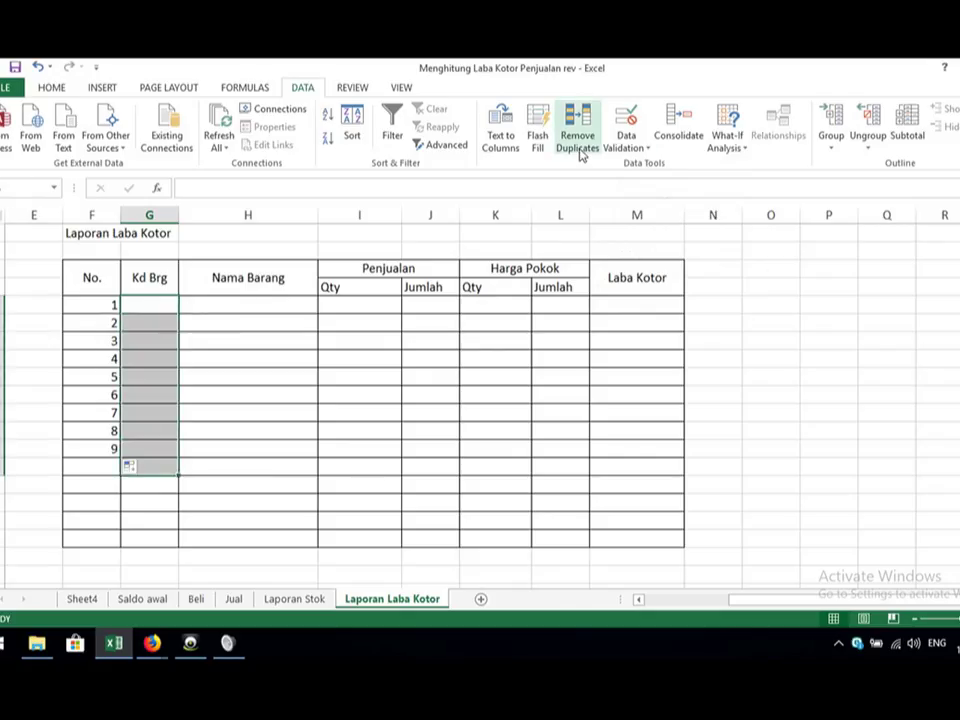
pyautogui.click(641, 148)
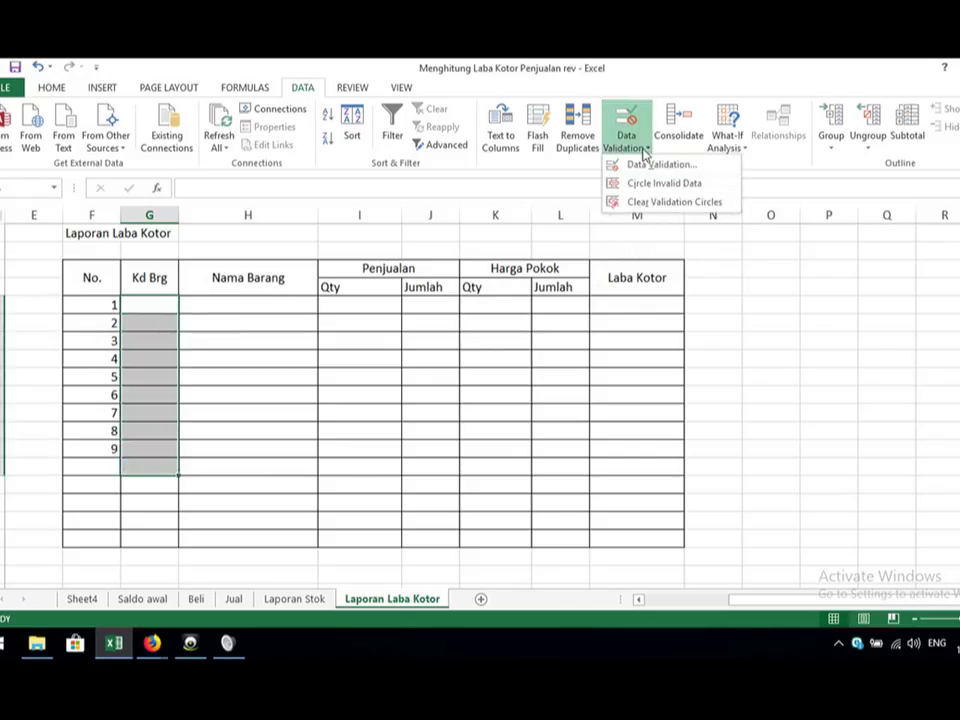
pyautogui.click(645, 164)
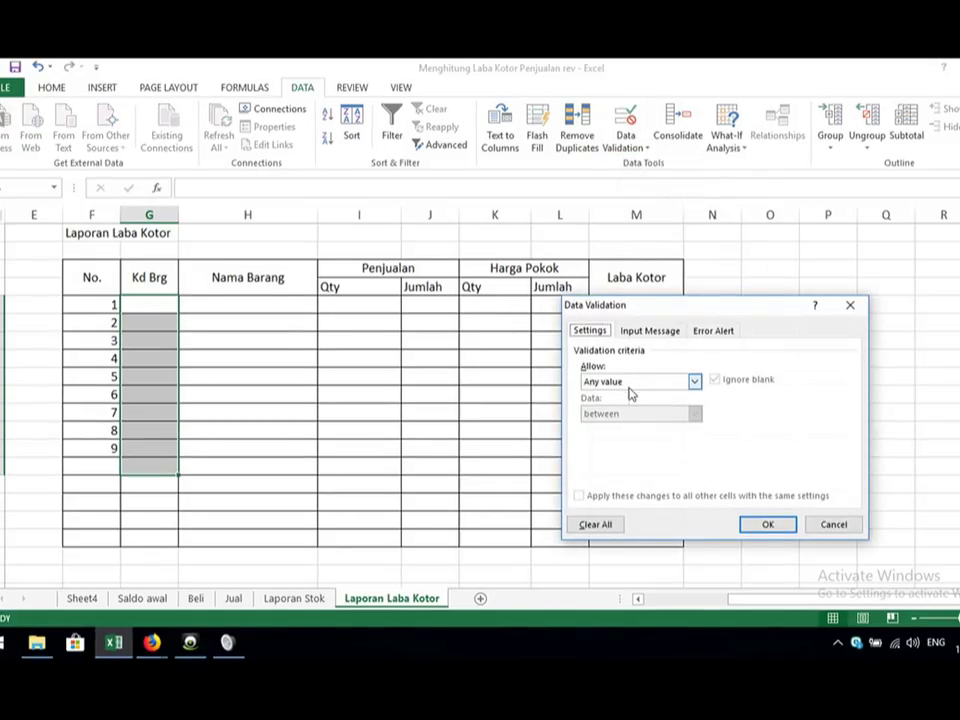
pyautogui.click(634, 382)
pyautogui.click(614, 436)
pyautogui.click(621, 386)
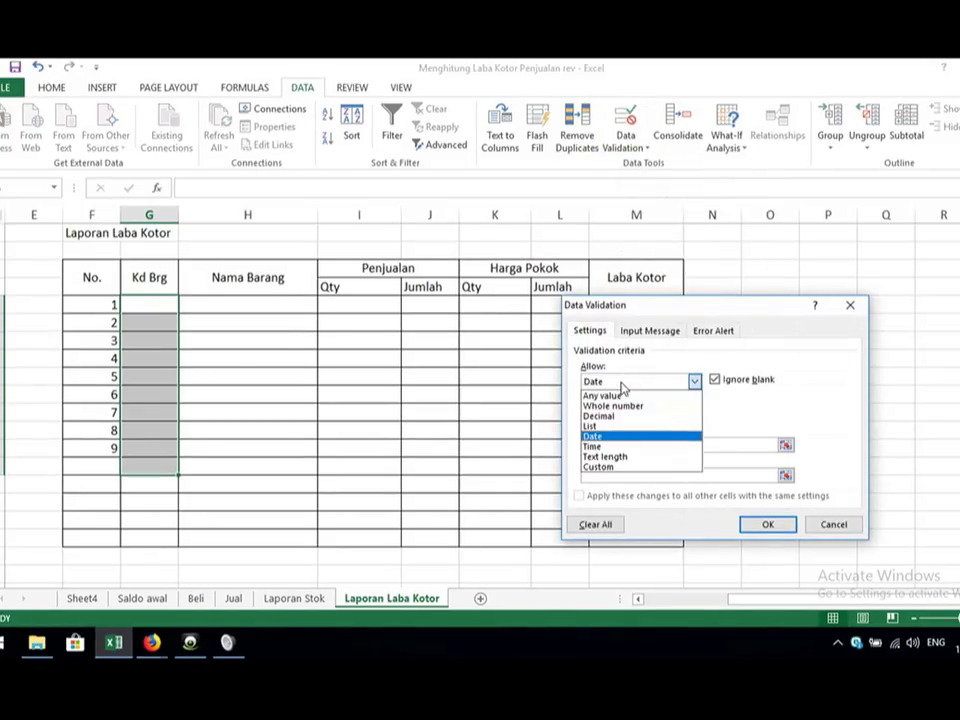
pyautogui.click(590, 426)
pyautogui.click(611, 443)
pyautogui.write('=kd_brg')
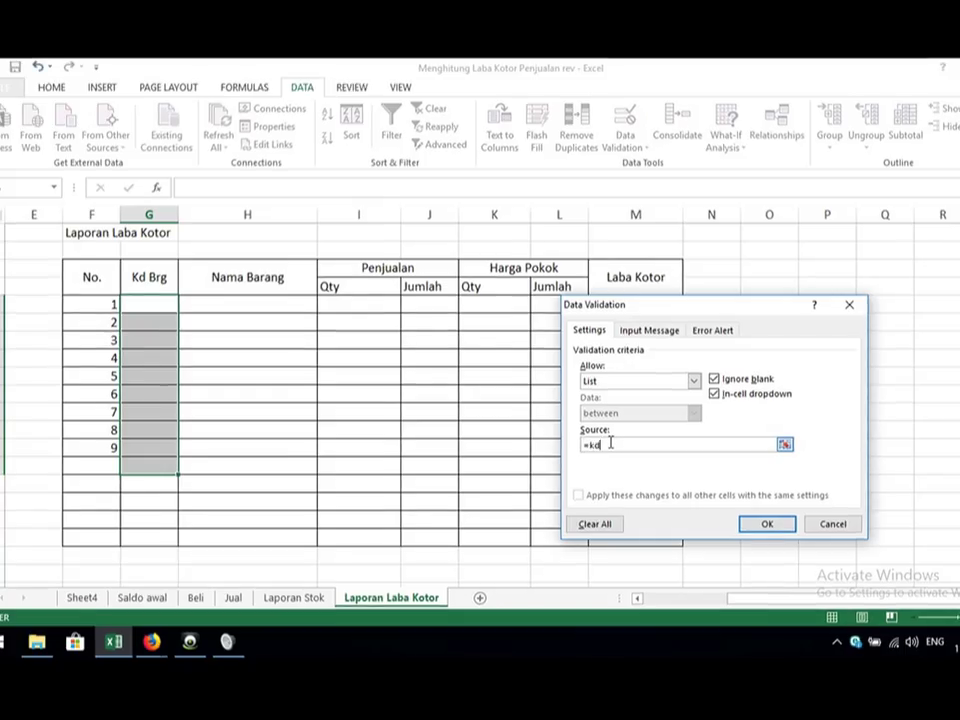
pyautogui.click(766, 523)
# Step: Enter =VLOOKUP(G5;'Saldo awal'!$B$6:$C$11;2;FALSE) as the Nama Barang formula in H5
pyautogui.click(223, 307)
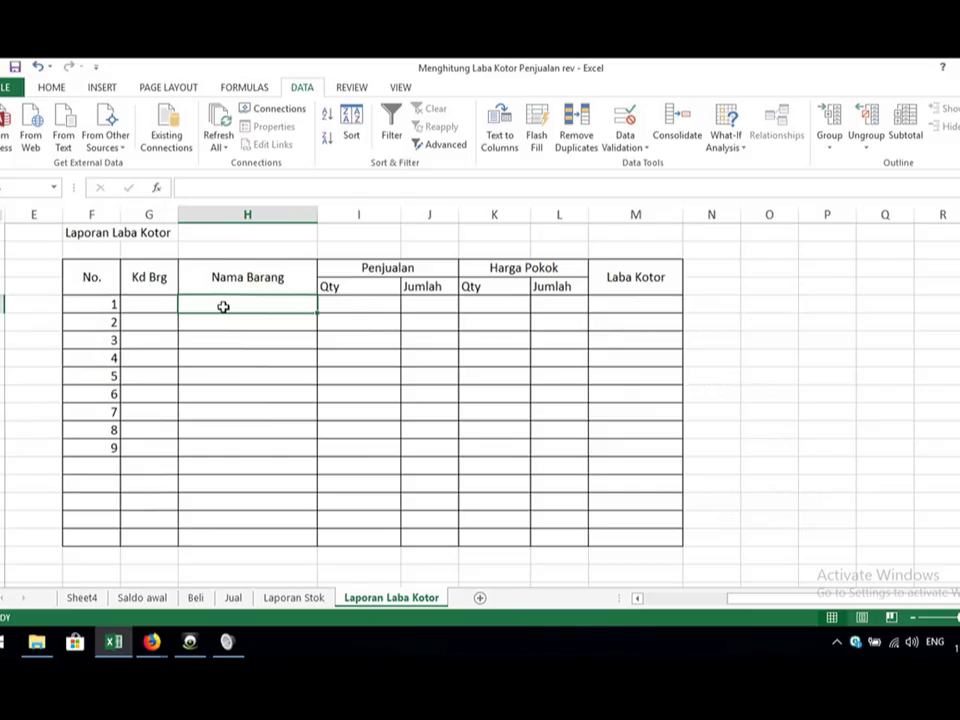
pyautogui.write('=vlookup')
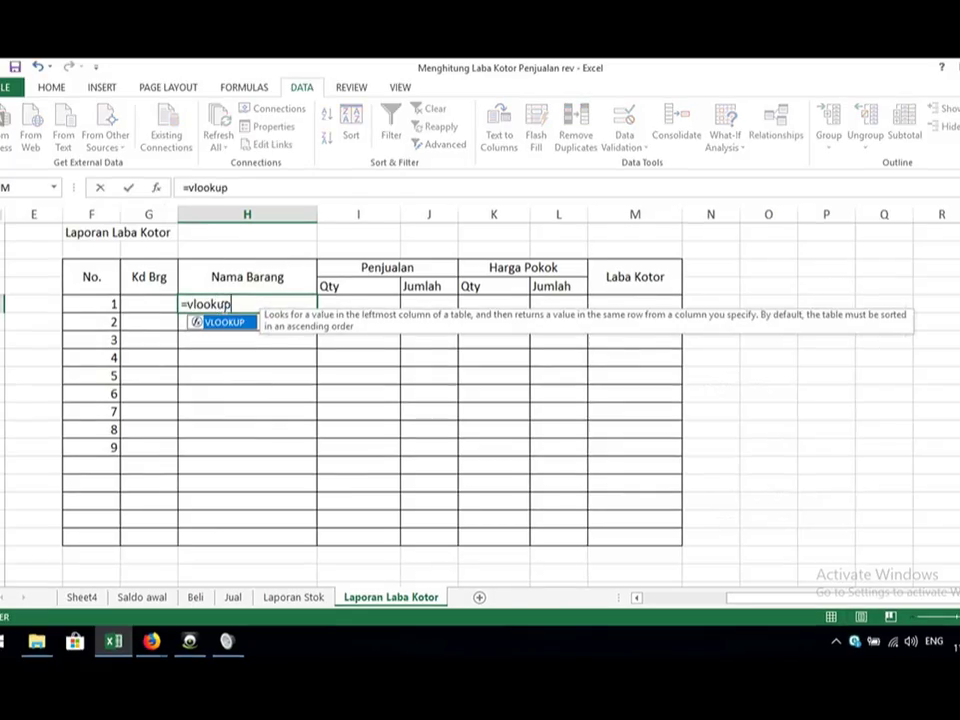
pyautogui.write('(')
pyautogui.press('Left')
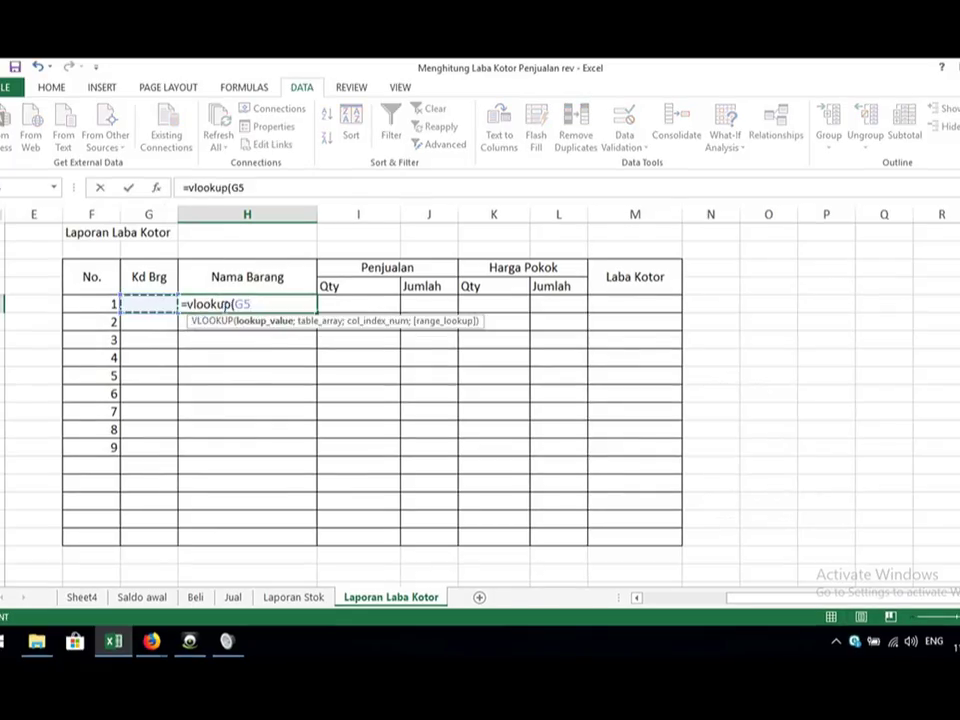
pyautogui.write(';')
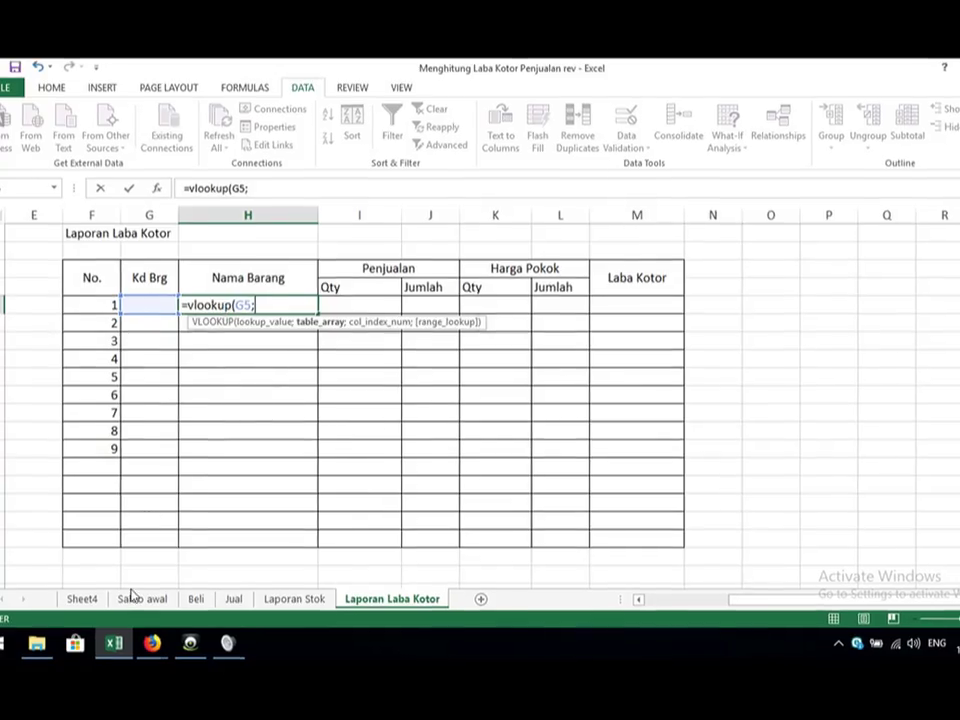
pyautogui.click(133, 605)
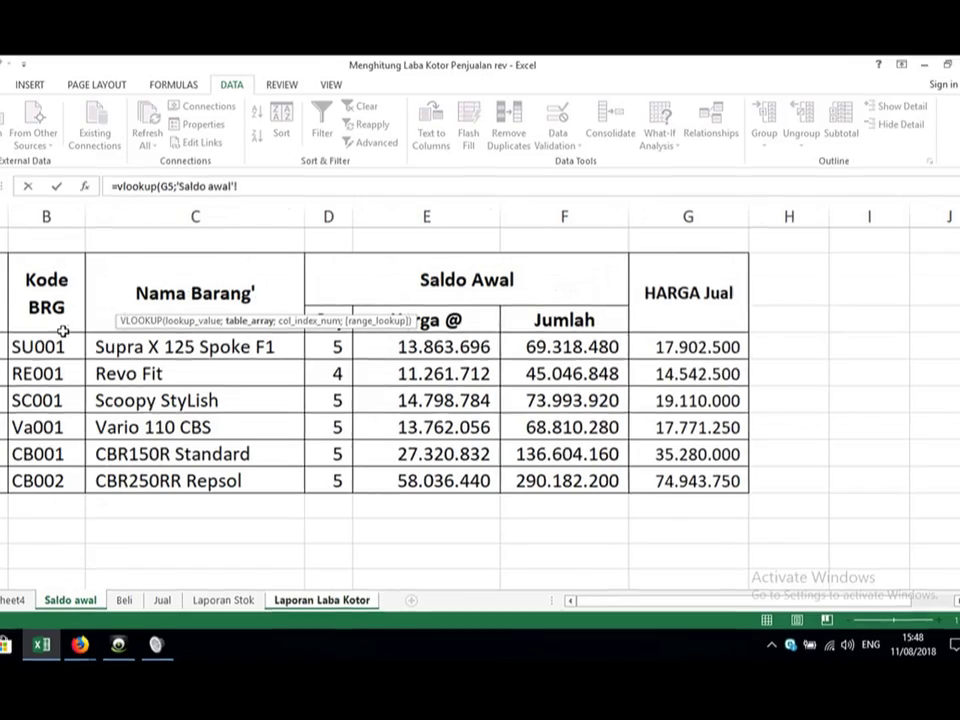
pyautogui.moveTo(146, 342); pyautogui.dragTo(699, 450)
pyautogui.moveTo(625, 447); pyautogui.dragTo(690, 482)
pyautogui.moveTo(71, 345); pyautogui.dragTo(269, 491)
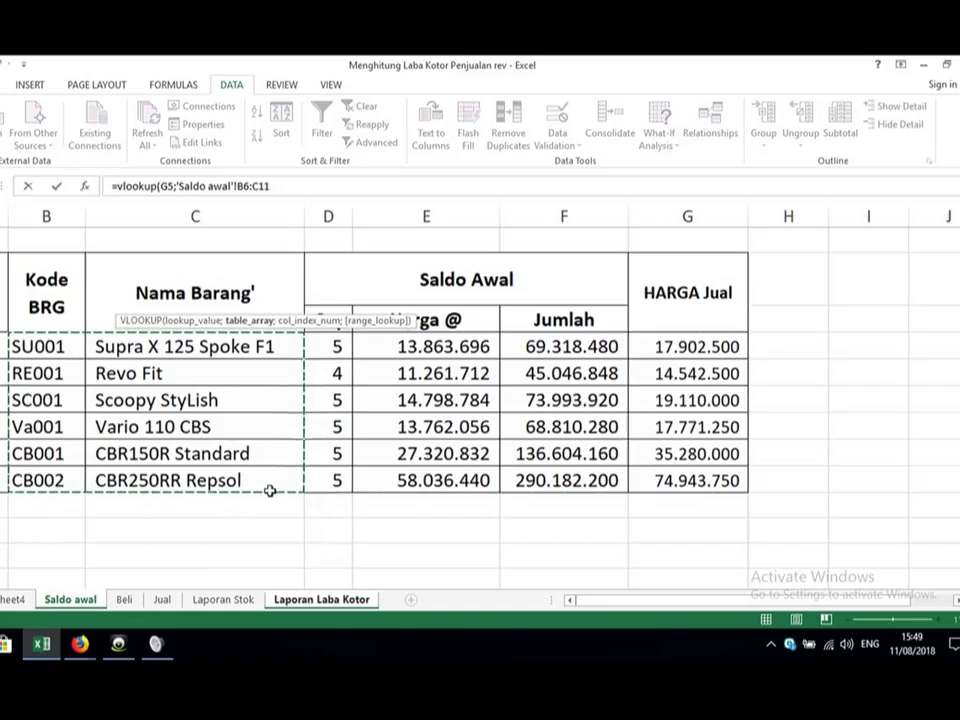
pyautogui.press('F4')
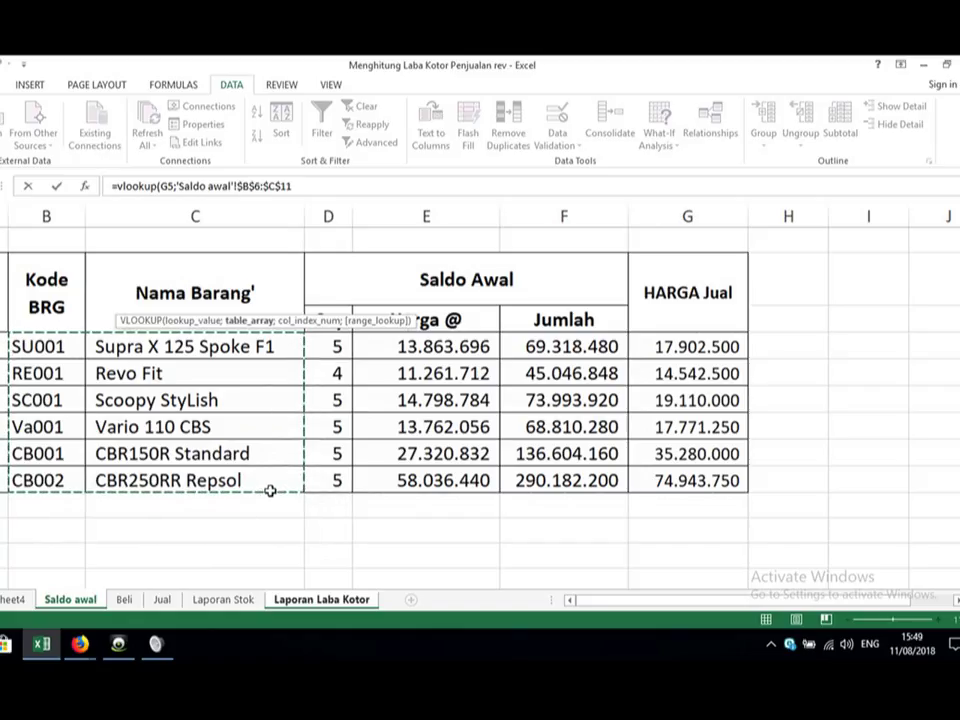
pyautogui.write(';2;')
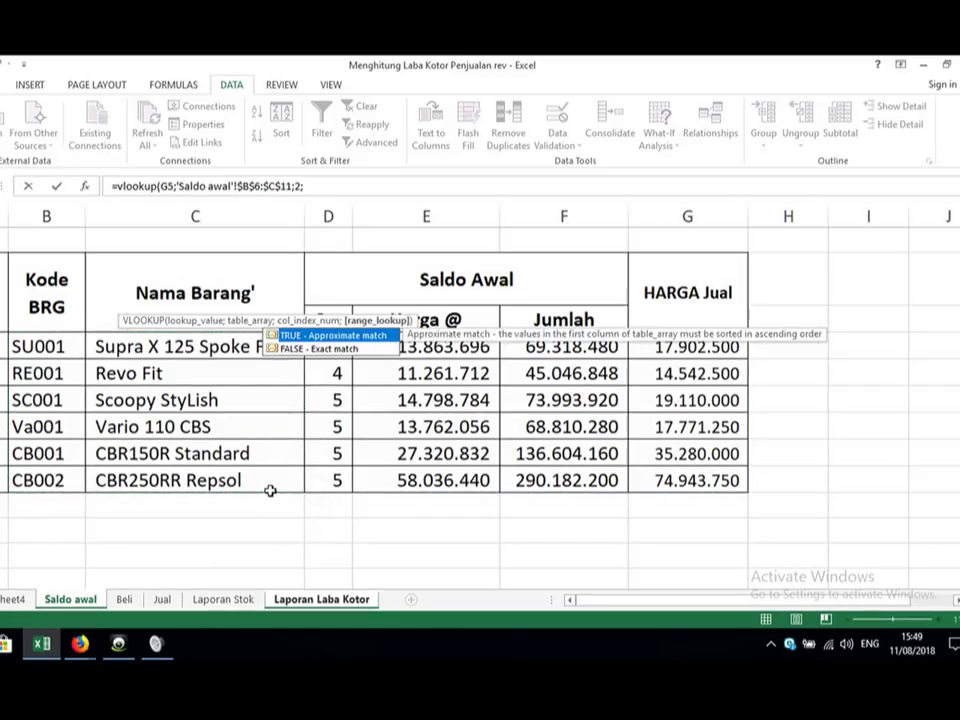
pyautogui.doubleClick(320, 346)
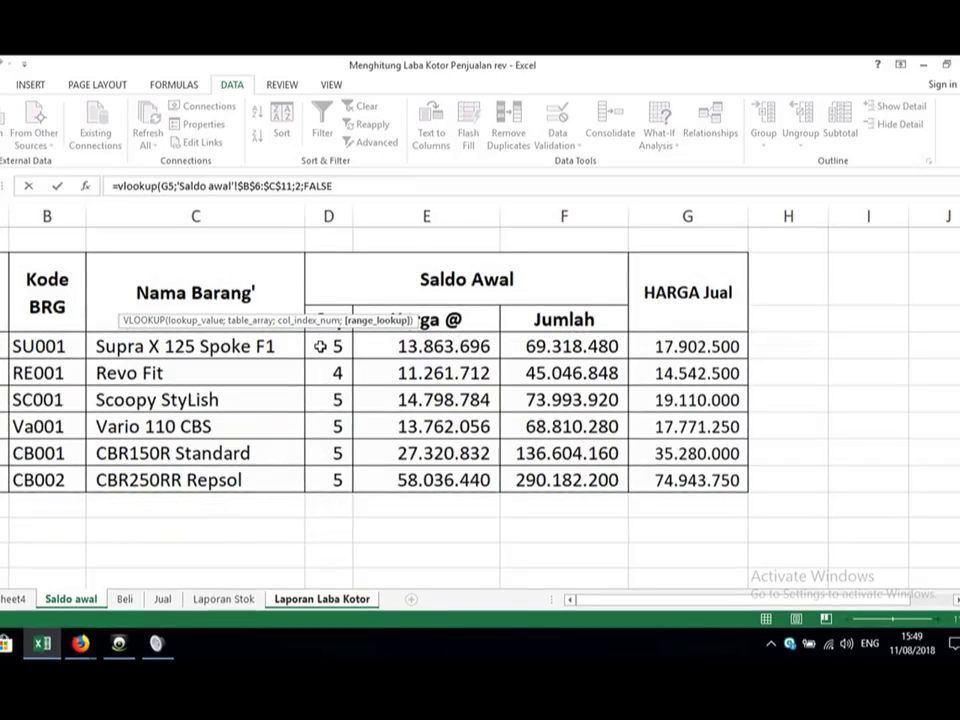
pyautogui.write(')')
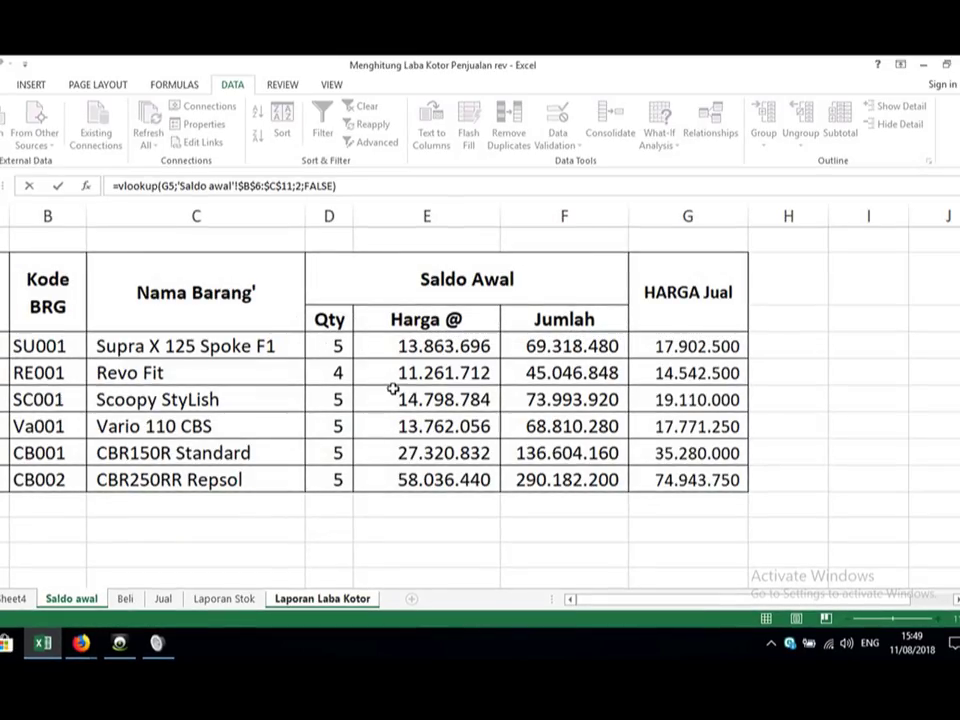
pyautogui.press('Return')
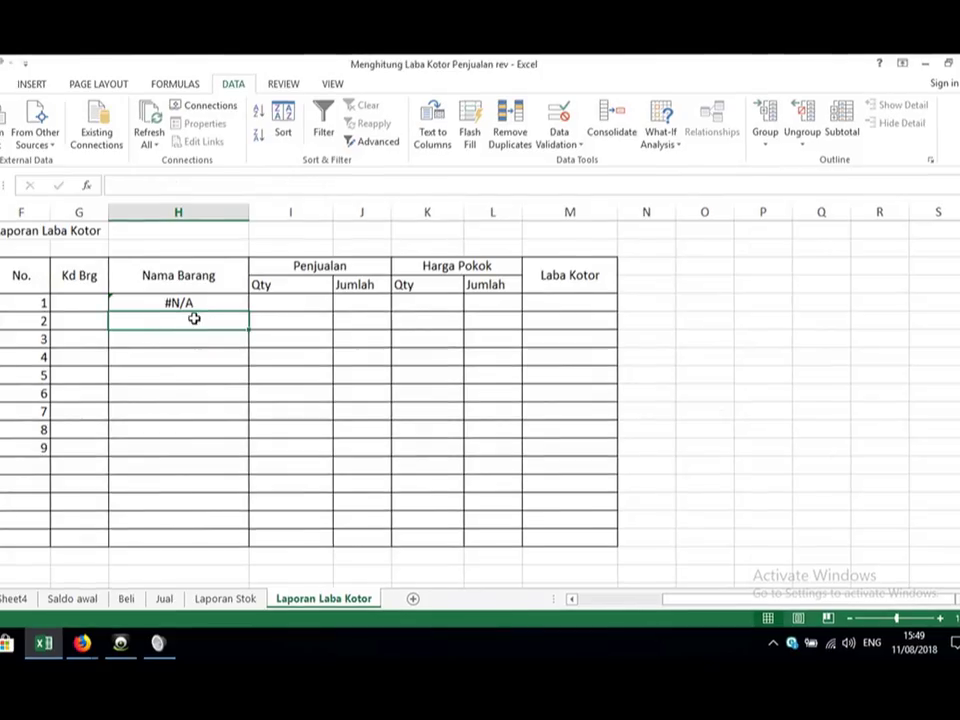
# Step: Fill the Nama Barang lookup formula from H5 down to H10
pyautogui.click(216, 291)
pyautogui.click(236, 303)
pyautogui.moveTo(251, 313); pyautogui.dragTo(225, 403)
# Step: Choose item code SU001 for the first report row in the Kd Brg cell G5
pyautogui.click(79, 301)
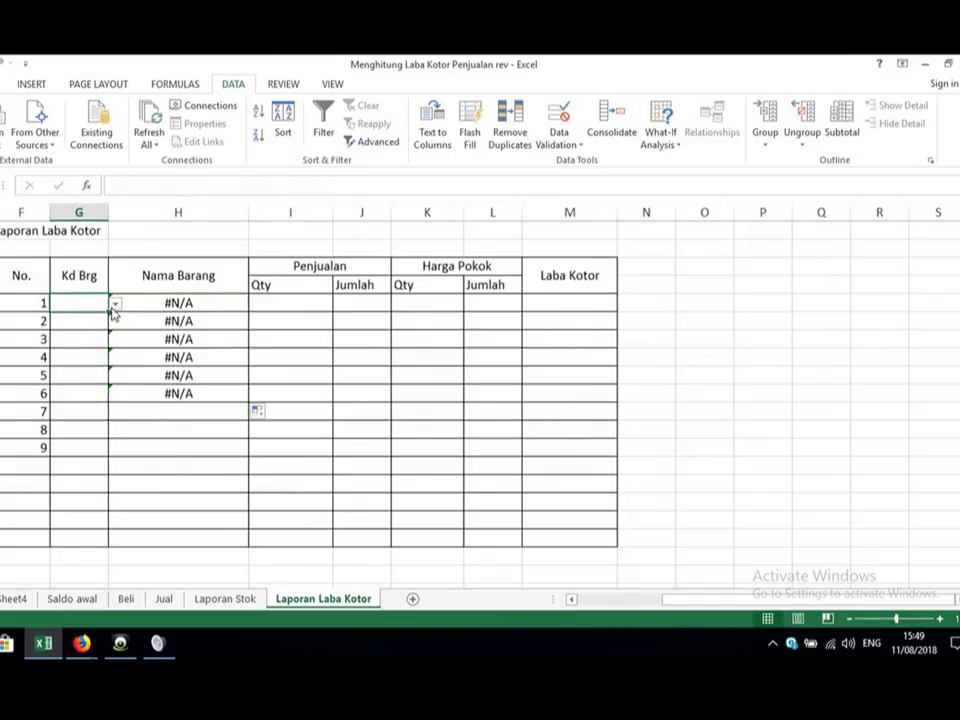
pyautogui.click(114, 304)
pyautogui.click(81, 321)
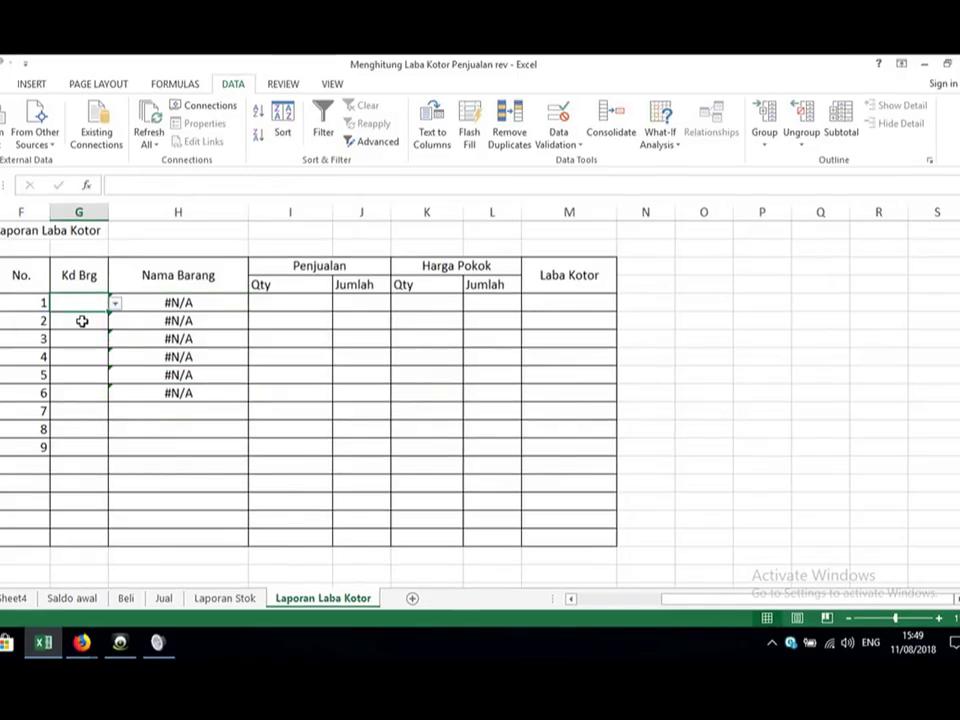
# Step: Narrow column I slightly and begin a SUMIF formula in the Penjualan Qty cell I5 with Jual!$E$4:$E$21 as the range
pyautogui.click(297, 315)
pyautogui.click(300, 298)
pyautogui.moveTo(334, 206); pyautogui.dragTo(330, 207)
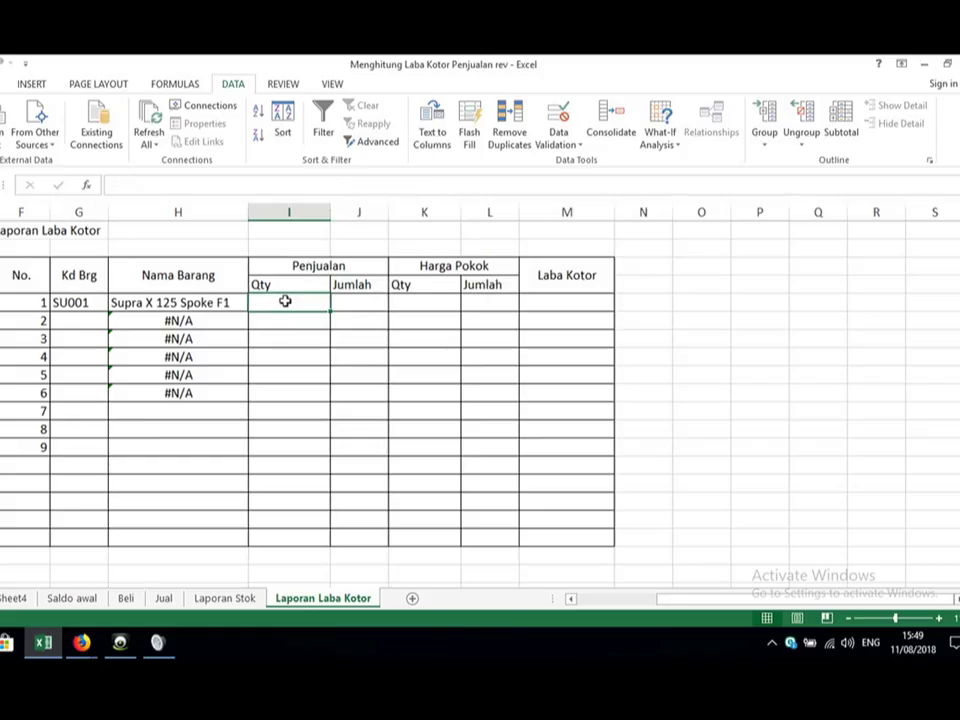
pyautogui.write('=')
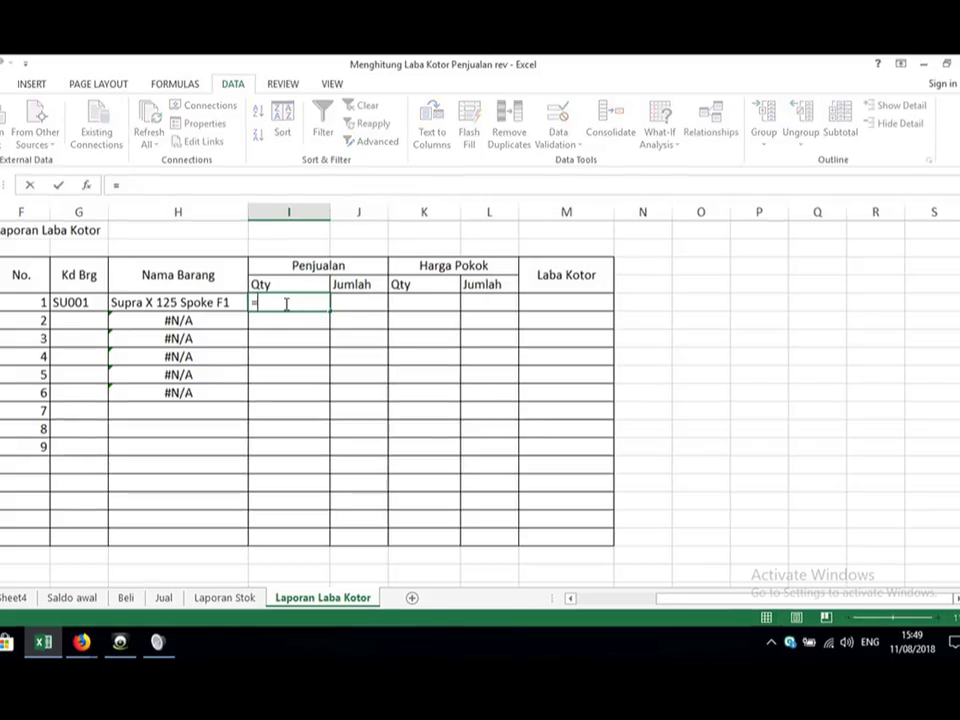
pyautogui.write('sumifs')
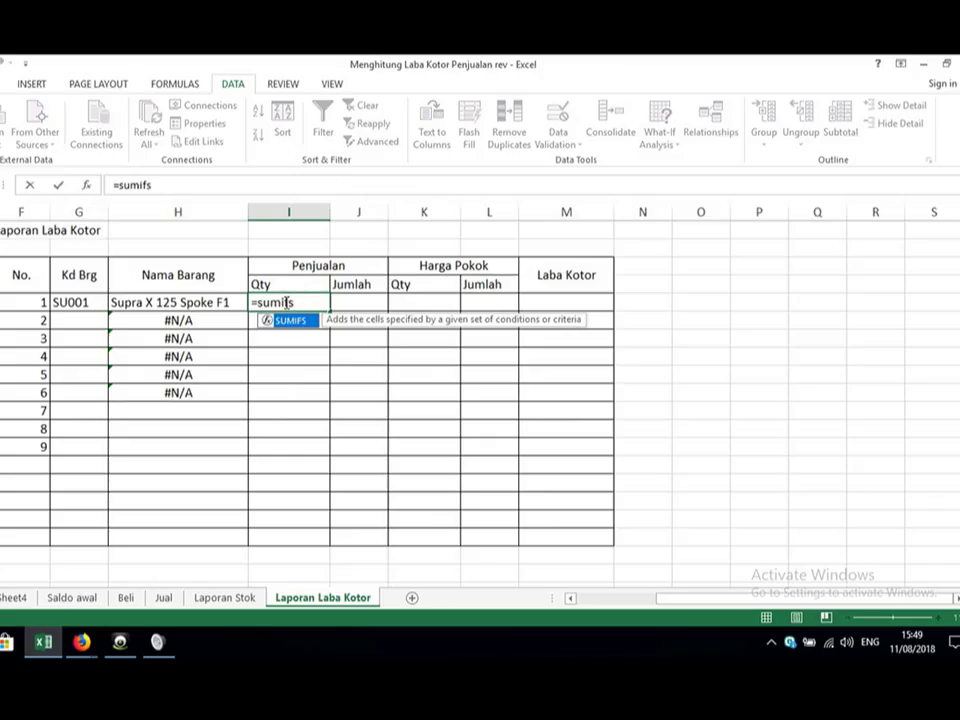
pyautogui.press('BackSpace')
pyautogui.write('(')
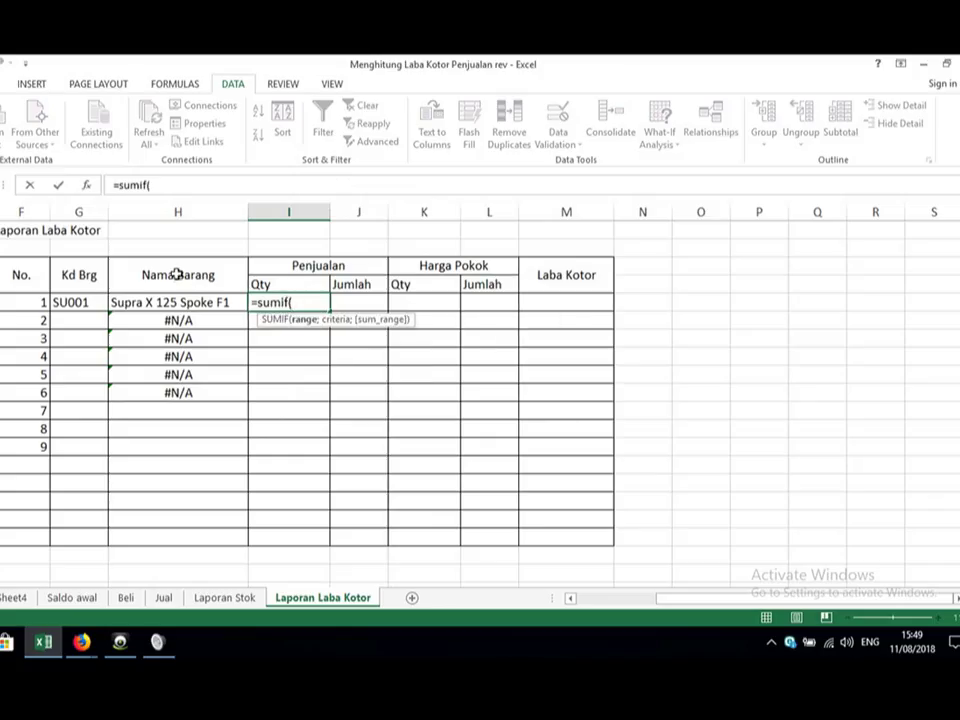
pyautogui.click(170, 602)
pyautogui.moveTo(170, 268); pyautogui.dragTo(154, 377)
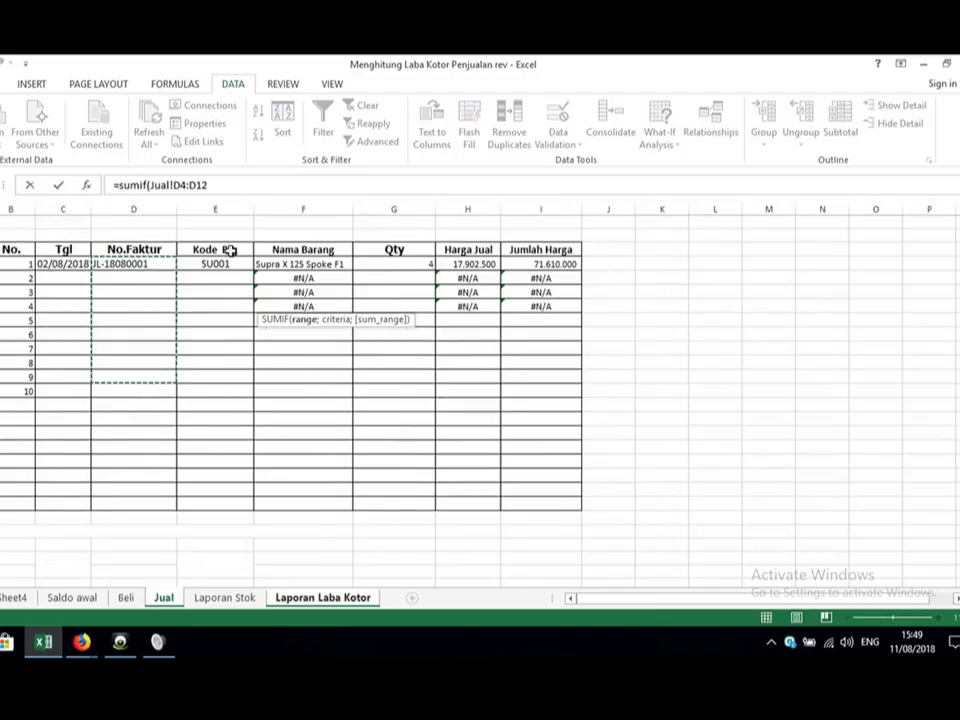
pyautogui.moveTo(206, 262); pyautogui.dragTo(194, 501)
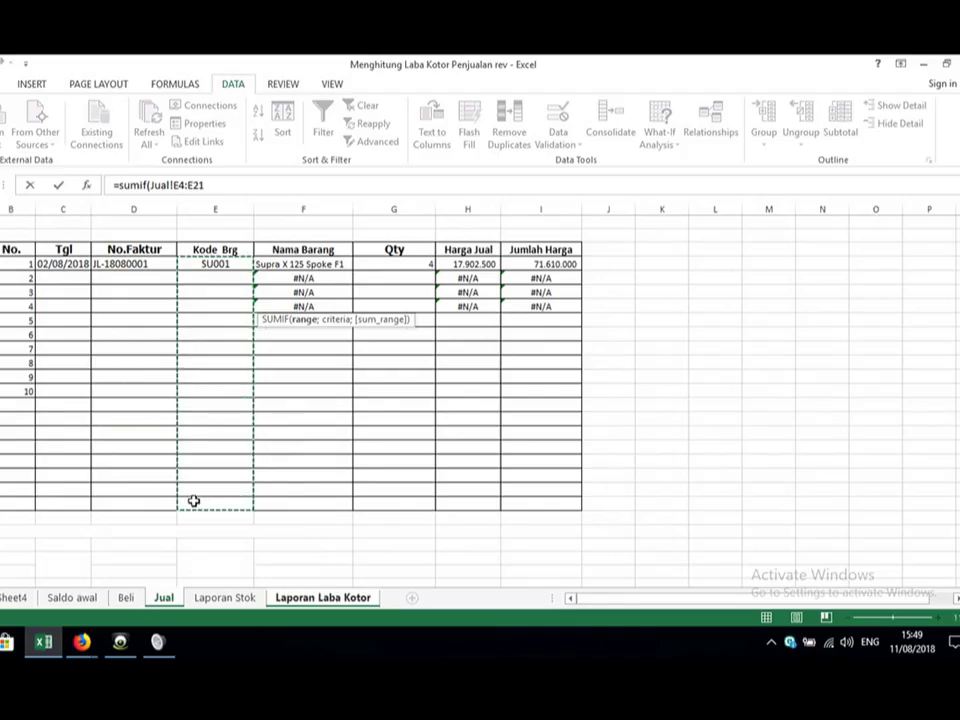
pyautogui.press('F4')
pyautogui.write(';')
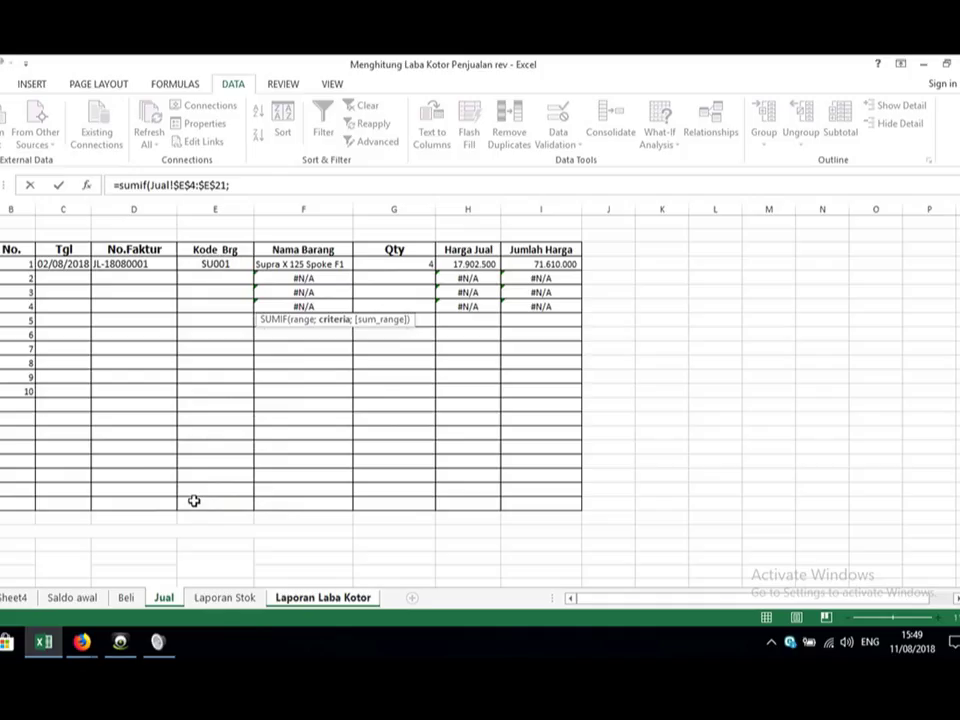
# Step: Complete the I5 SUMIF formula with 'Laporan Laba Kotor'!G5 as the criteria and Jual!$G$4:$G$21 as the sum range
pyautogui.click(303, 599)
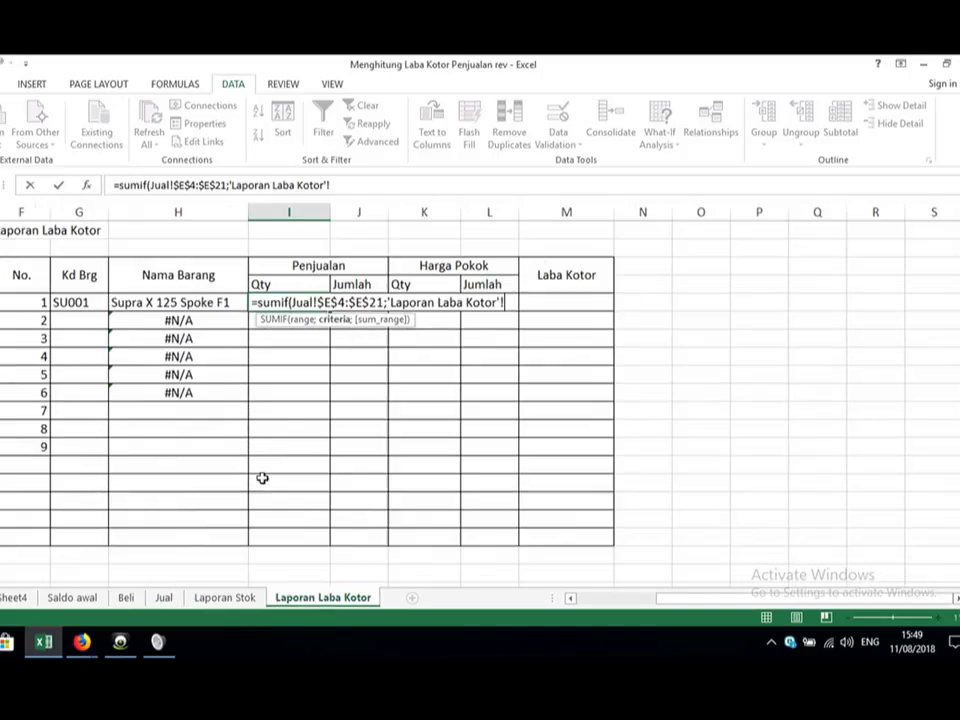
pyautogui.click(64, 302)
pyautogui.write(';')
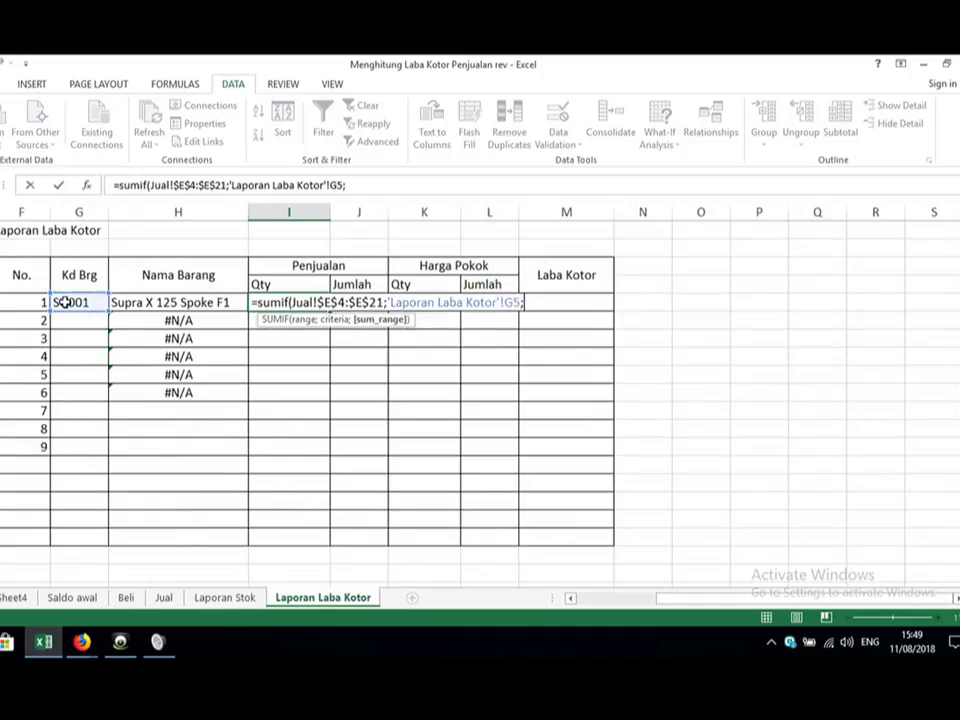
pyautogui.click(163, 598)
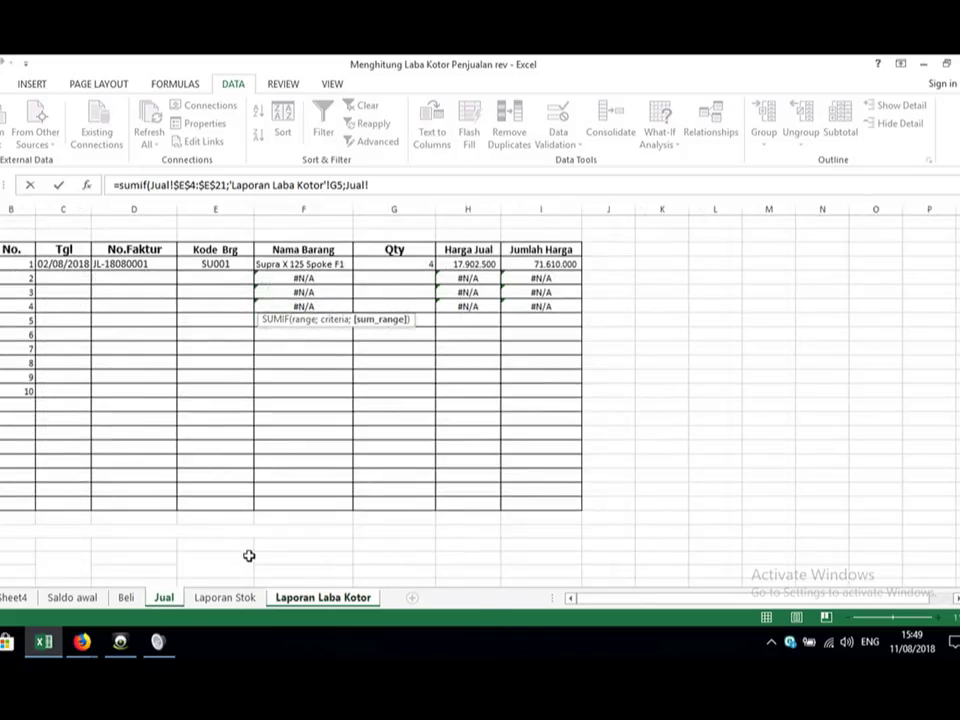
pyautogui.moveTo(399, 263); pyautogui.dragTo(388, 509)
pyautogui.press('F4')
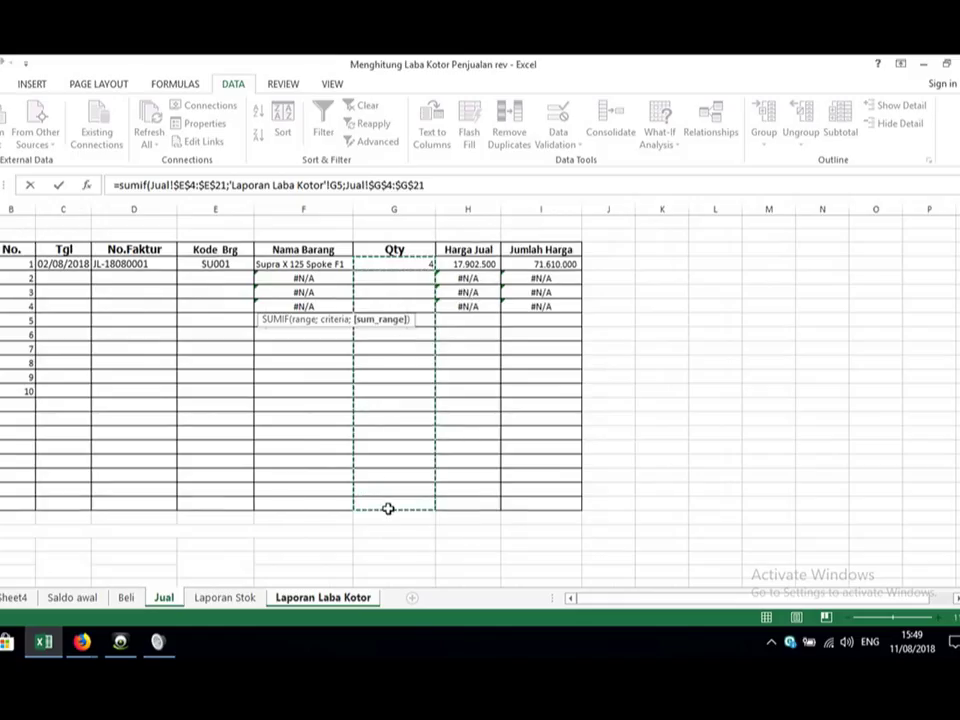
pyautogui.press('Return')
# Step: Fill the Penjualan Qty formula from I5 down to I10
pyautogui.click(322, 303)
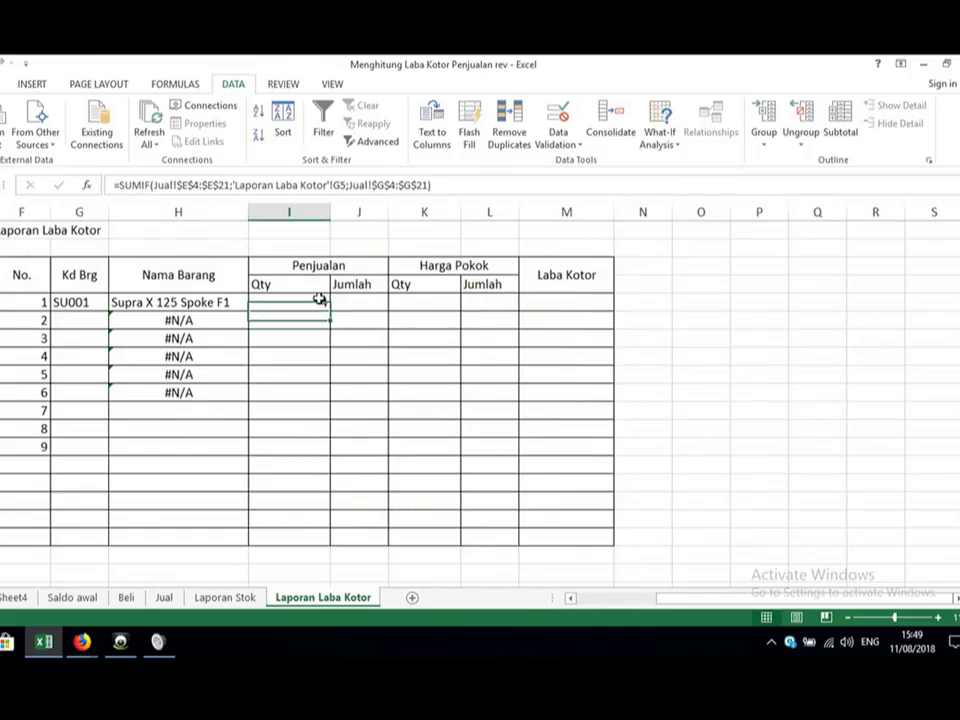
pyautogui.moveTo(328, 311); pyautogui.dragTo(309, 396)
pyautogui.click(309, 307)
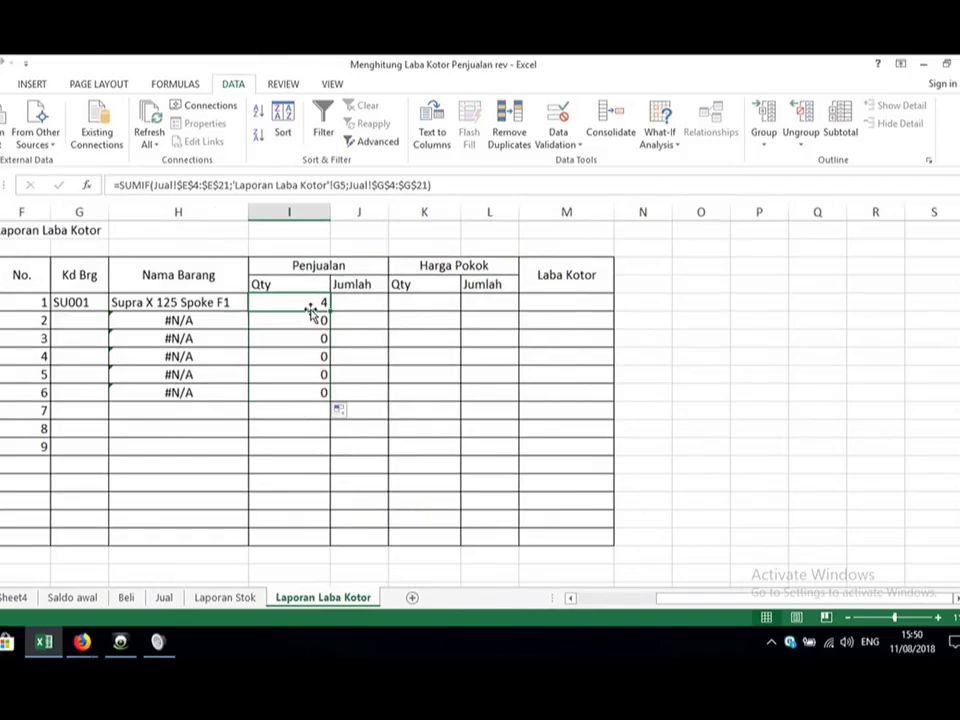
# Step: Begin a SUMIF formula in the Penjualan Jumlah cell J5 with Jual!$E$4:$E$21 as the range
pyautogui.press('Left')
pyautogui.press('Right')
pyautogui.press('Right')
pyautogui.write('=')
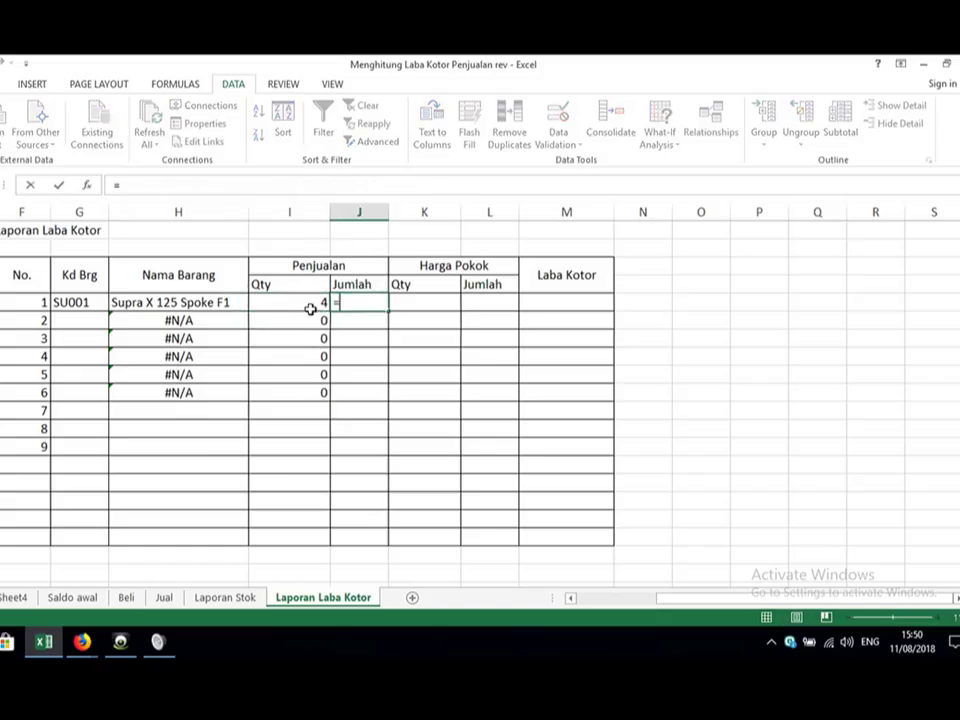
pyautogui.write('sumif(')
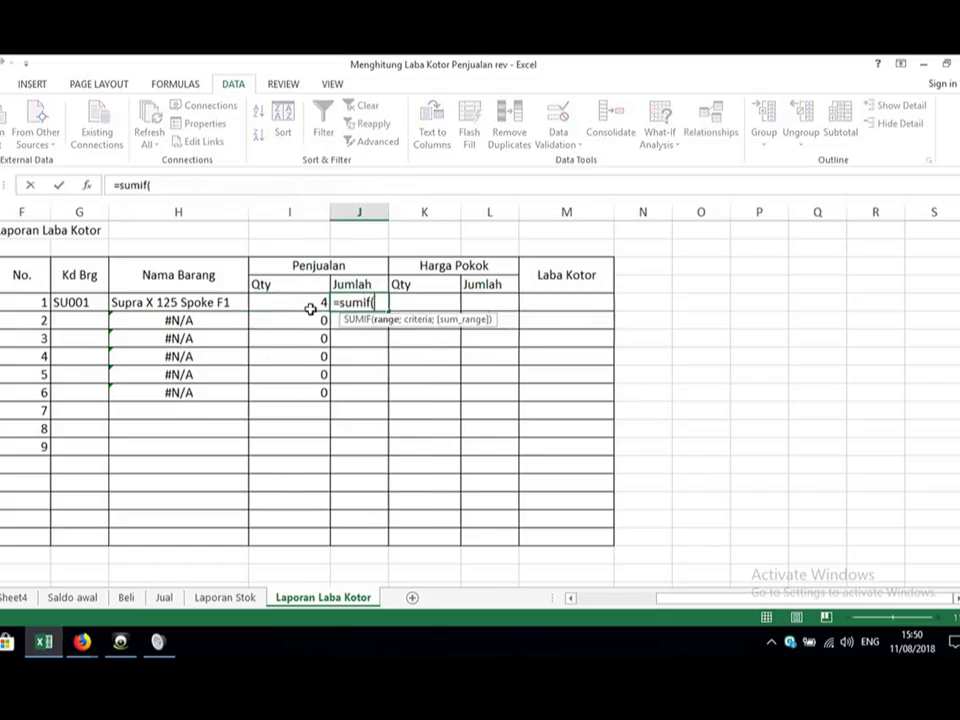
pyautogui.click(165, 598)
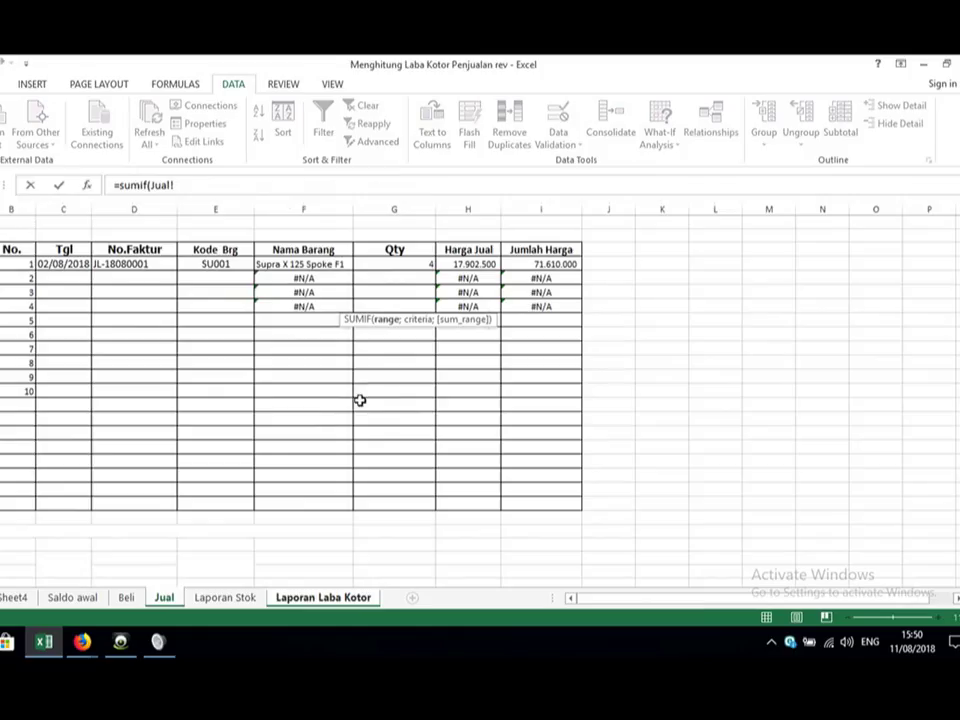
pyautogui.moveTo(389, 263); pyautogui.dragTo(387, 320)
pyautogui.click(536, 263)
pyautogui.moveTo(208, 264); pyautogui.dragTo(201, 500)
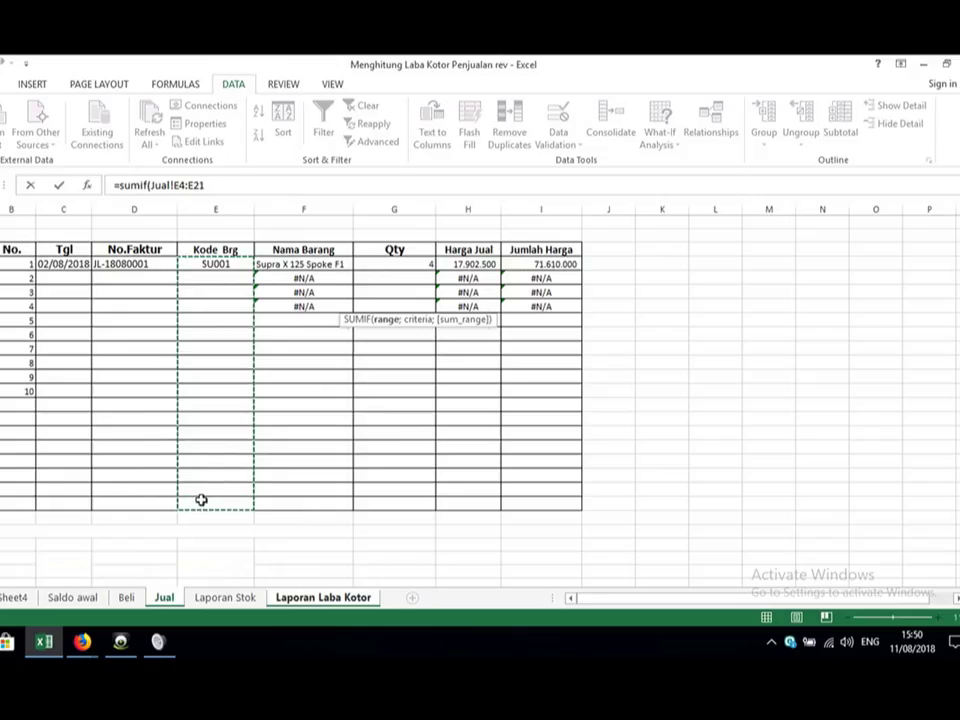
pyautogui.press('F4')
pyautogui.write(';')
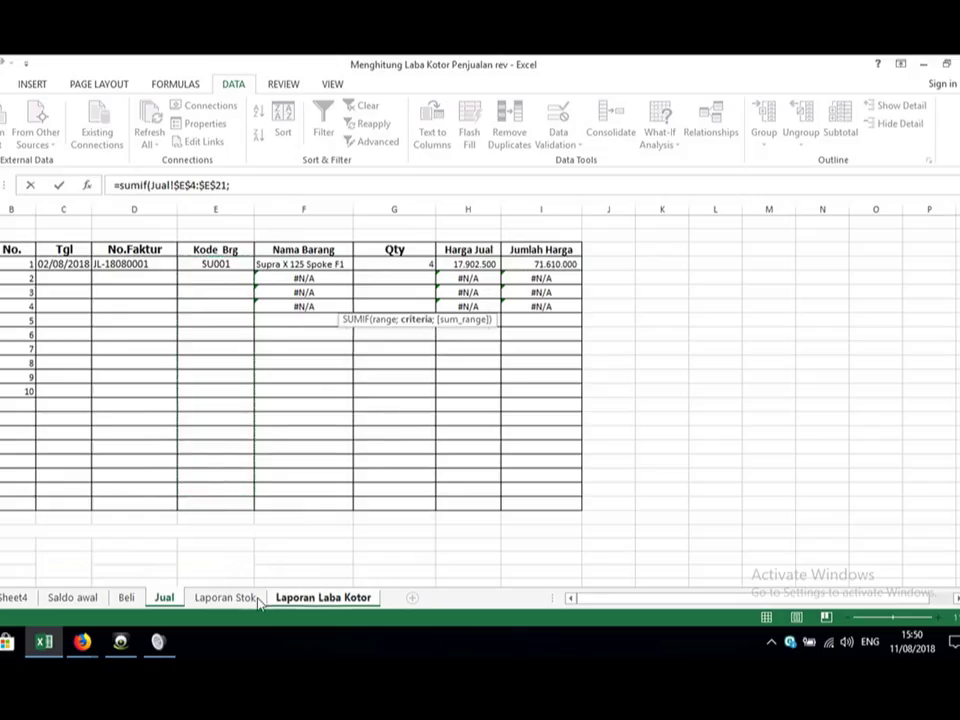
# Step: Complete the J5 SUMIF formula with 'Laporan Laba Kotor'!G6 as the criteria and Jual!$I$4:$I$21 as the sum range
pyautogui.click(321, 599)
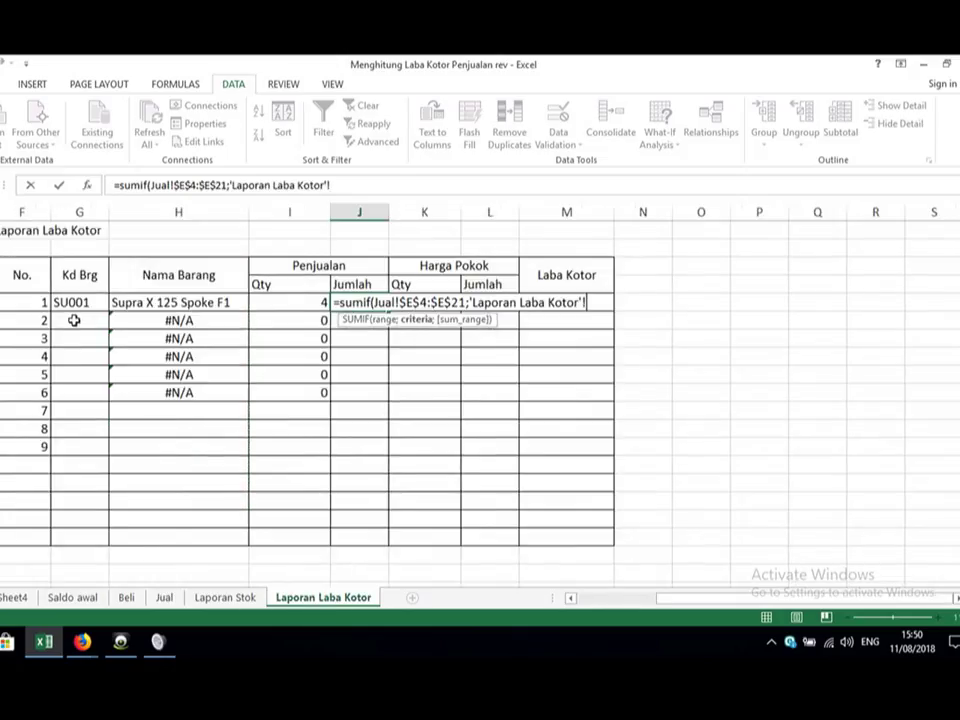
pyautogui.click(74, 320)
pyautogui.write(';')
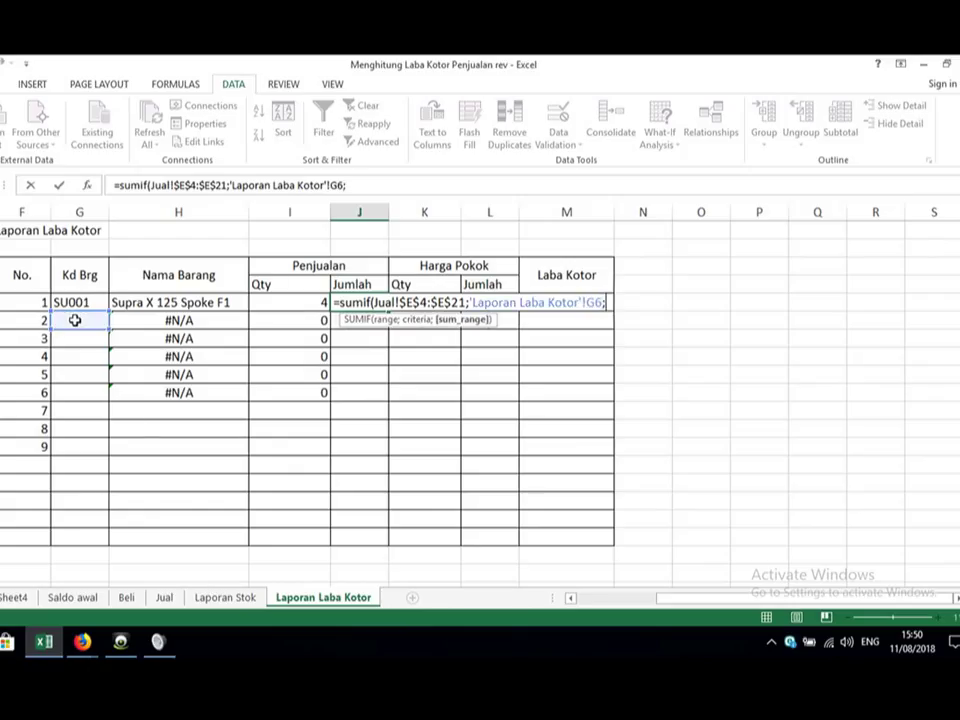
pyautogui.click(163, 597)
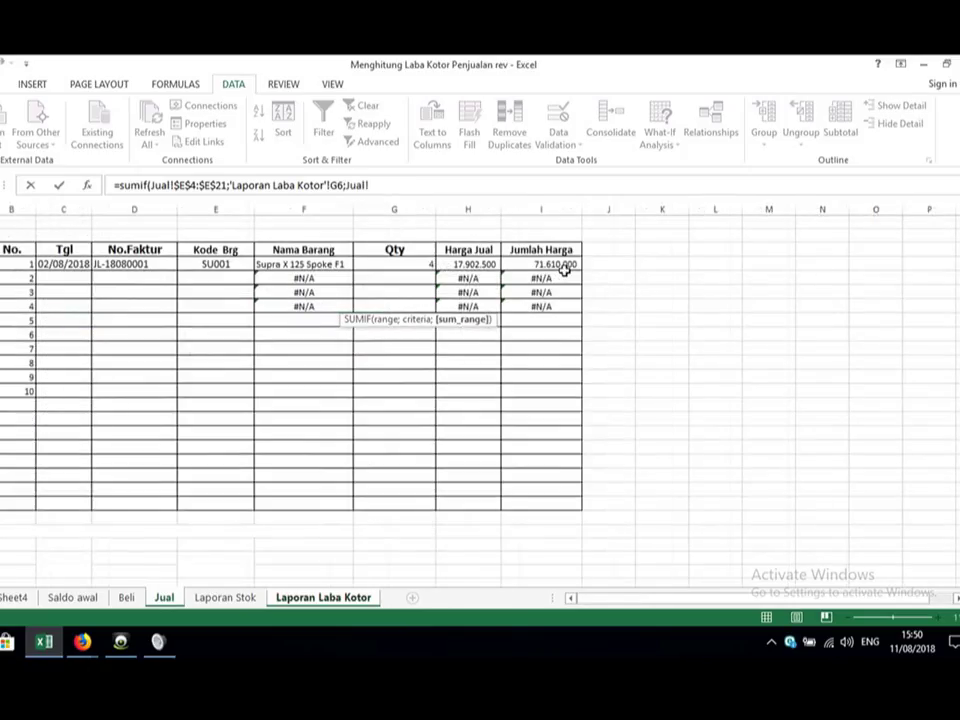
pyautogui.moveTo(549, 265); pyautogui.dragTo(542, 501)
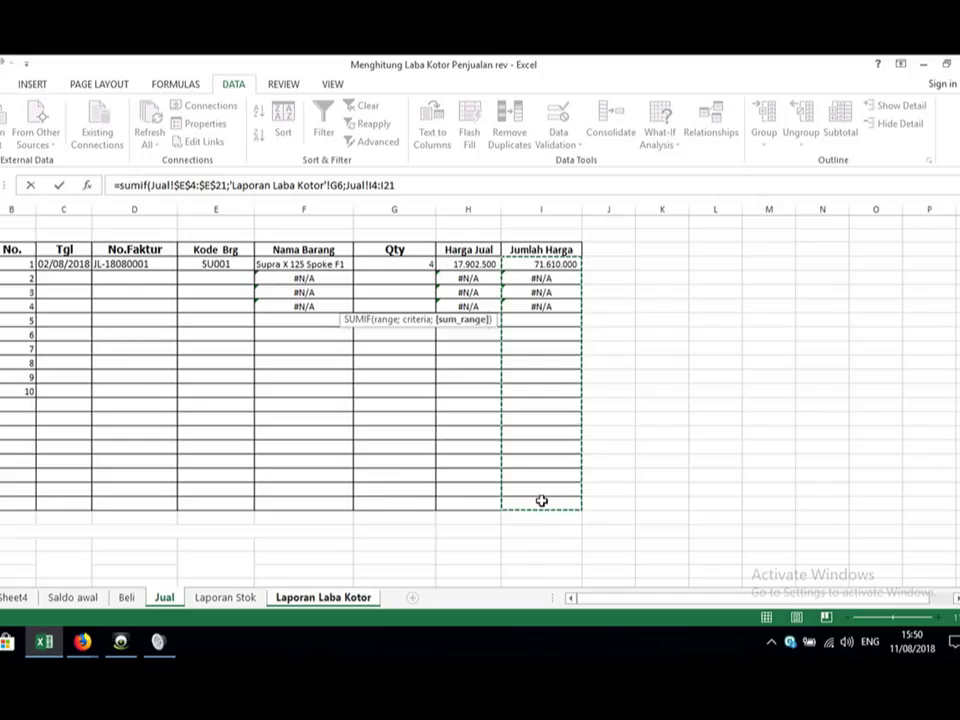
pyautogui.press('F4')
pyautogui.press('Return')
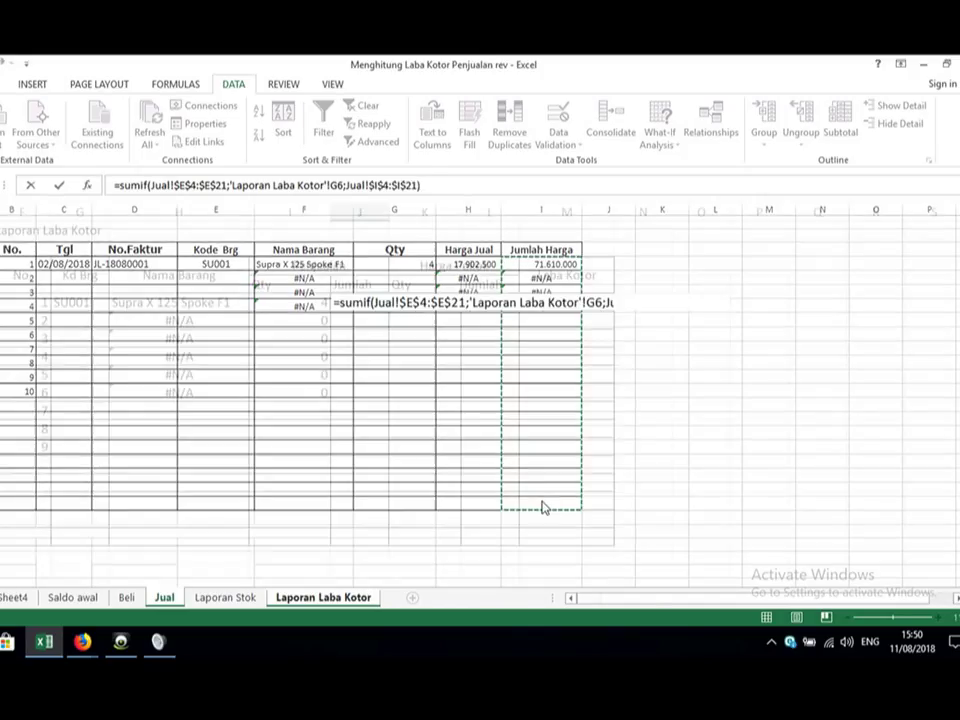
# Step: Fill the Penjualan Jumlah formula from J5 down to J11
pyautogui.click(356, 306)
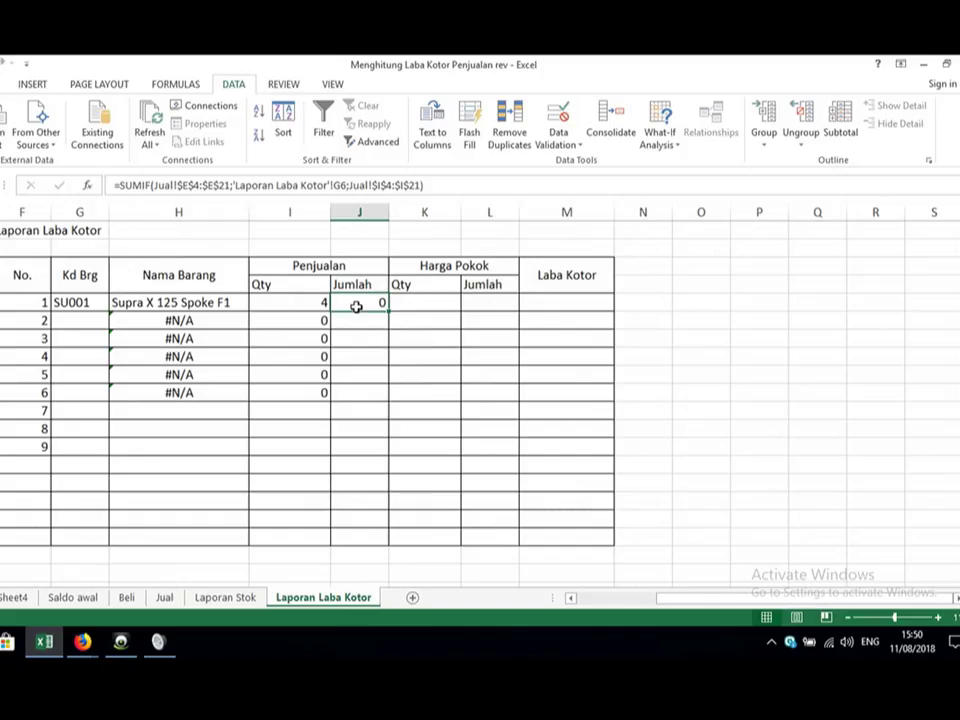
pyautogui.moveTo(385, 311); pyautogui.dragTo(372, 418)
pyautogui.click(370, 285)
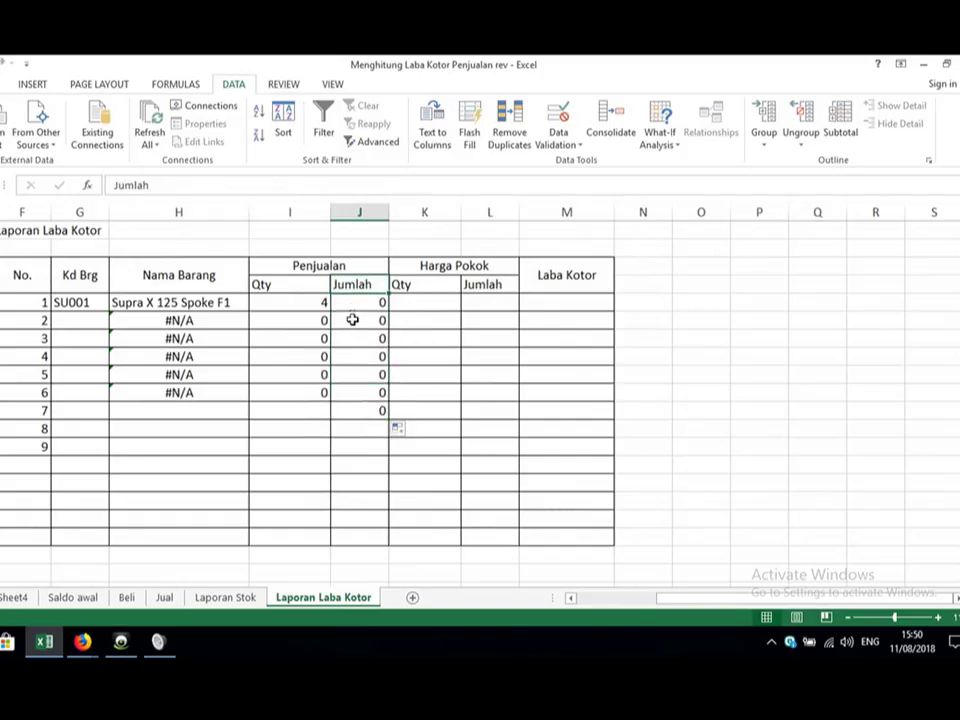
# Step: Correct the criteria reference in the J5 SUMIF formula to G5
pyautogui.click(356, 304)
pyautogui.doubleClick(357, 304)
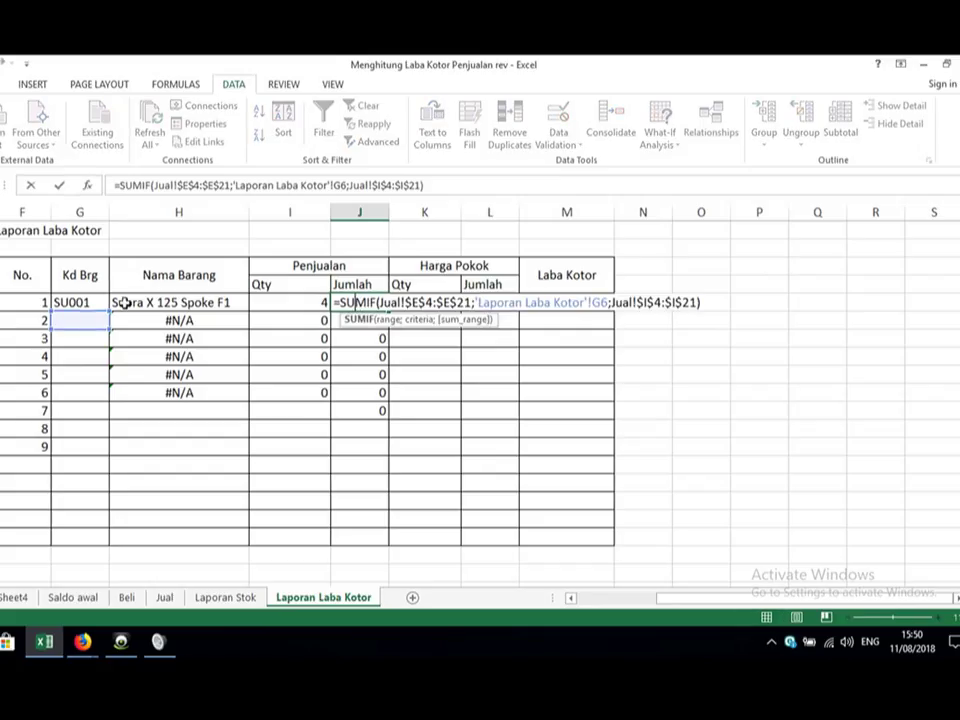
pyautogui.click(83, 309)
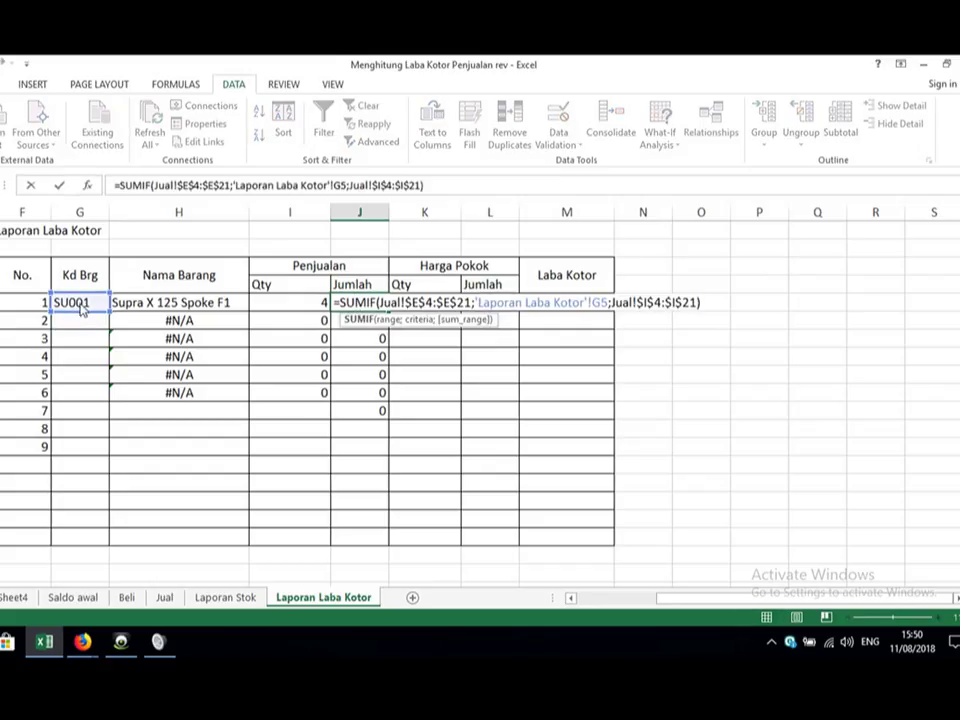
pyautogui.press('Return')
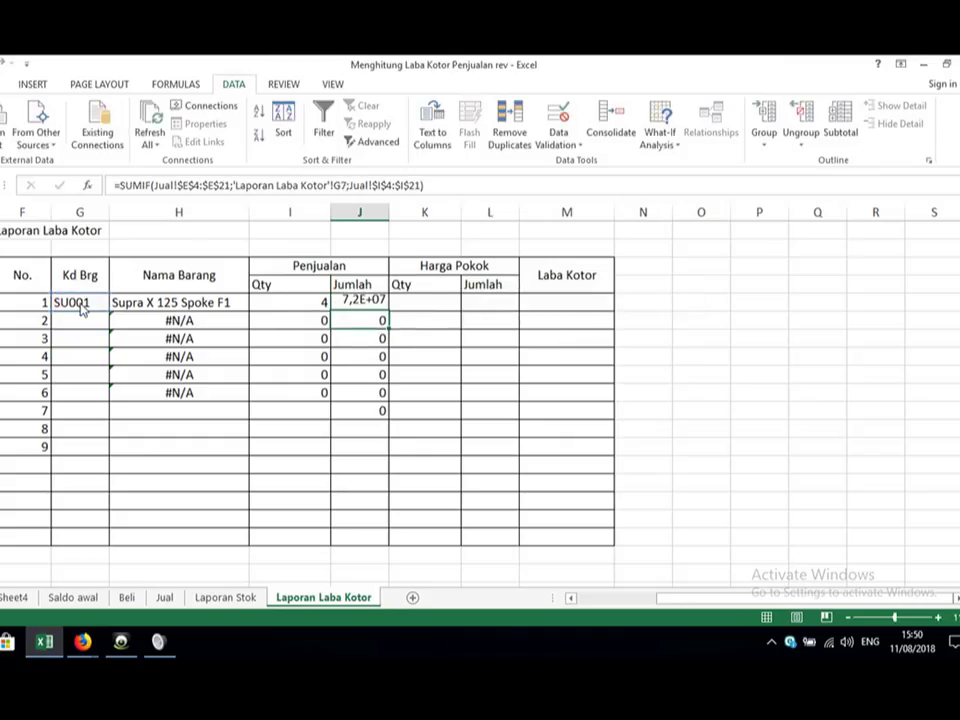
# Step: Widen column J to fit the sales amount and fill the corrected J5 formula down to J10
pyautogui.click(416, 214)
pyautogui.moveTo(390, 212)
pyautogui.mouseDown()
pyautogui.moveTo(416, 221)
pyautogui.moveTo(408, 214)
pyautogui.mouseUp()
pyautogui.click(390, 300)
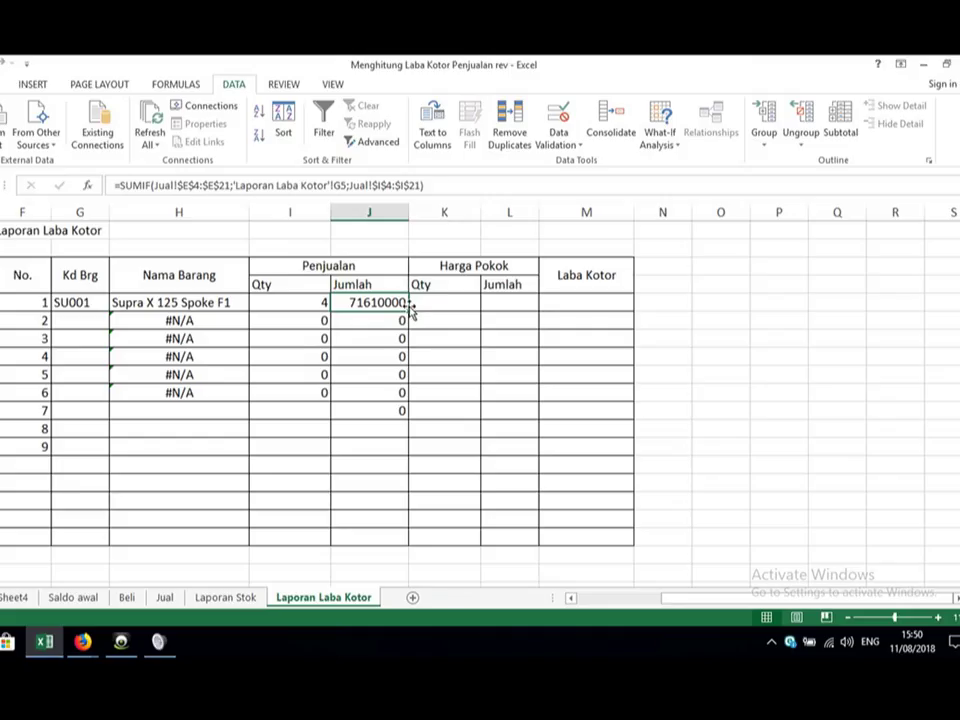
pyautogui.moveTo(409, 311); pyautogui.dragTo(405, 398)
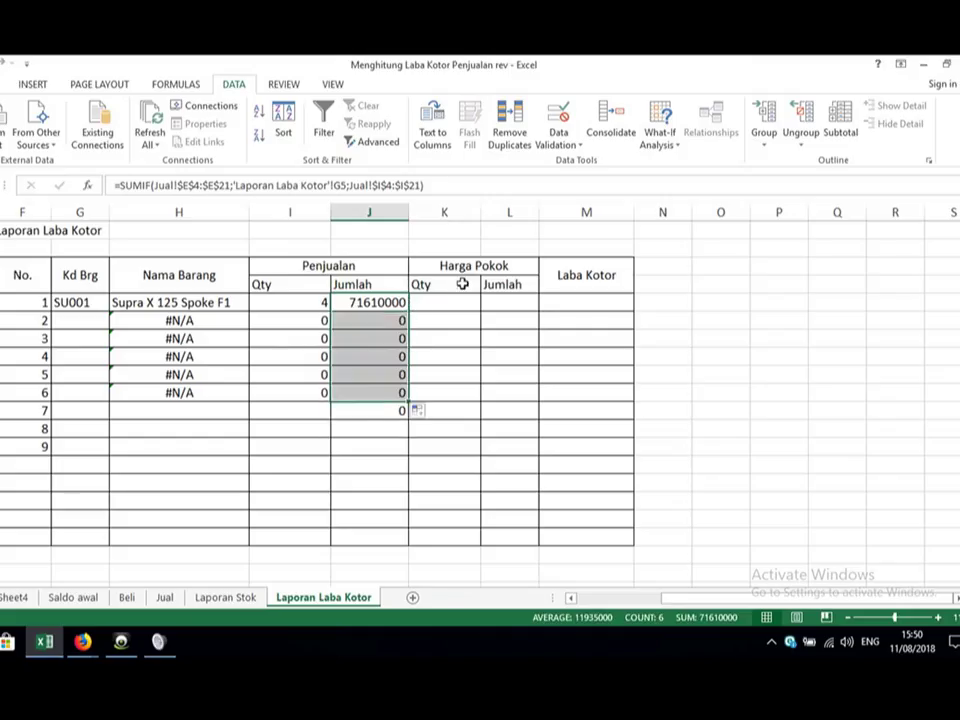
# Step: Apply the comma number style to the Penjualan Qty and Jumlah cells I5:J11
pyautogui.click(456, 290)
pyautogui.moveTo(308, 301); pyautogui.dragTo(404, 410)
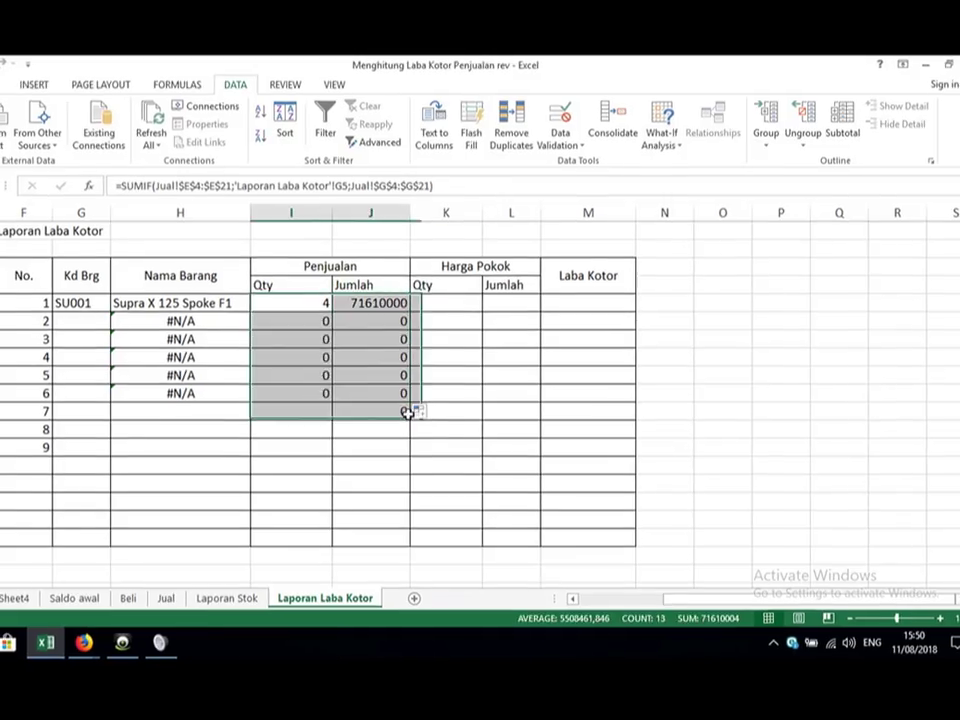
pyautogui.click(2, 85)
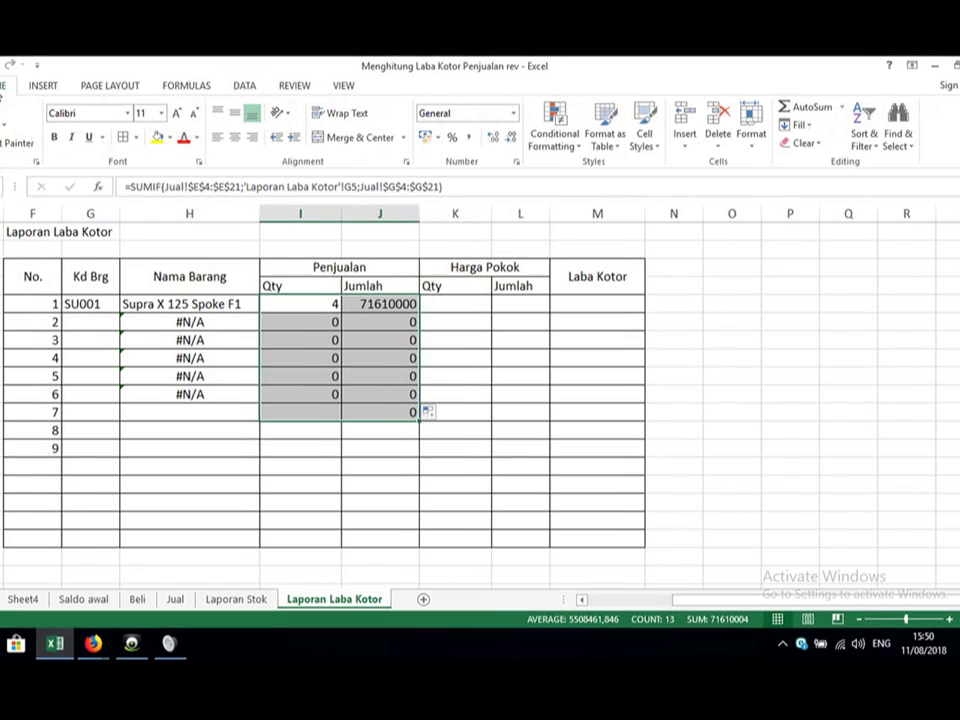
pyautogui.click(473, 138)
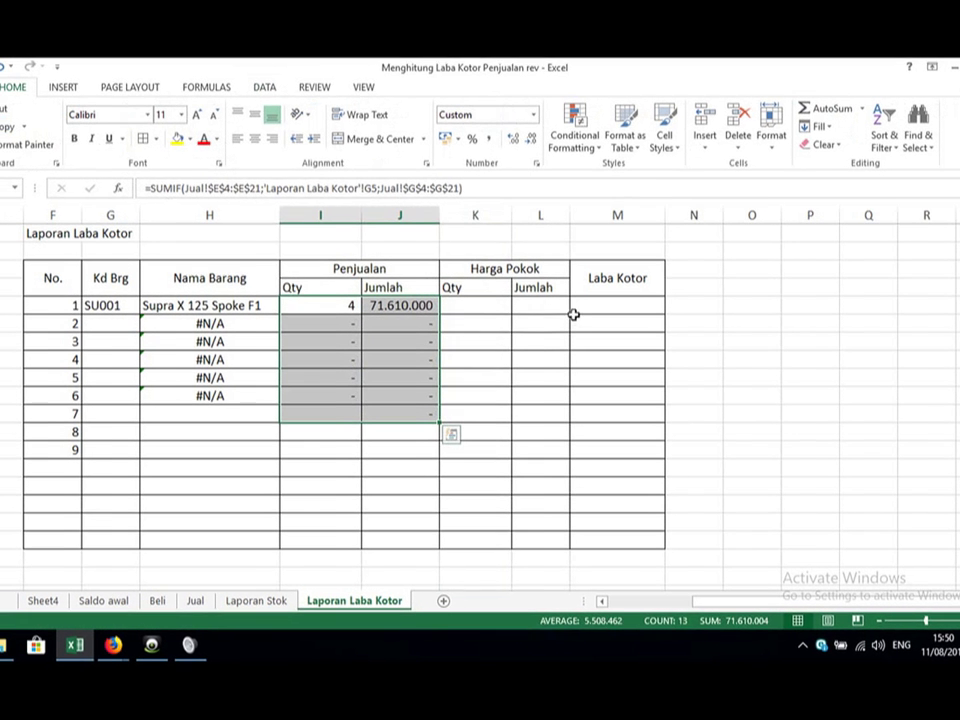
pyautogui.click(477, 308)
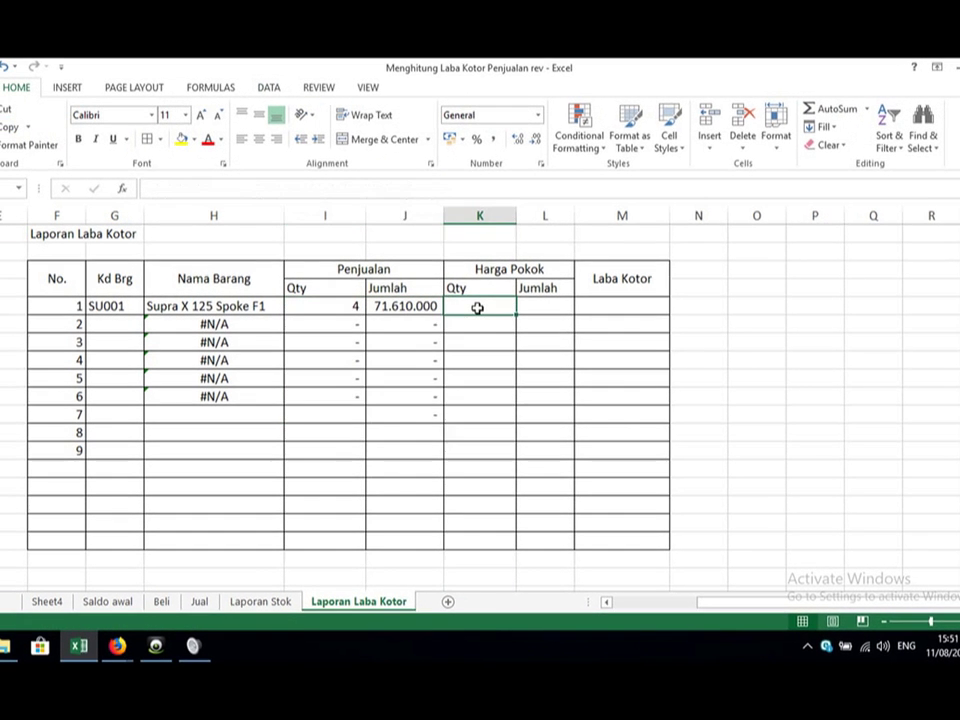
pyautogui.hscroll(2, 477, 308)
pyautogui.press('Left')
pyautogui.press('Left')
pyautogui.press('Left')
pyautogui.press('Left')
pyautogui.press('Left')
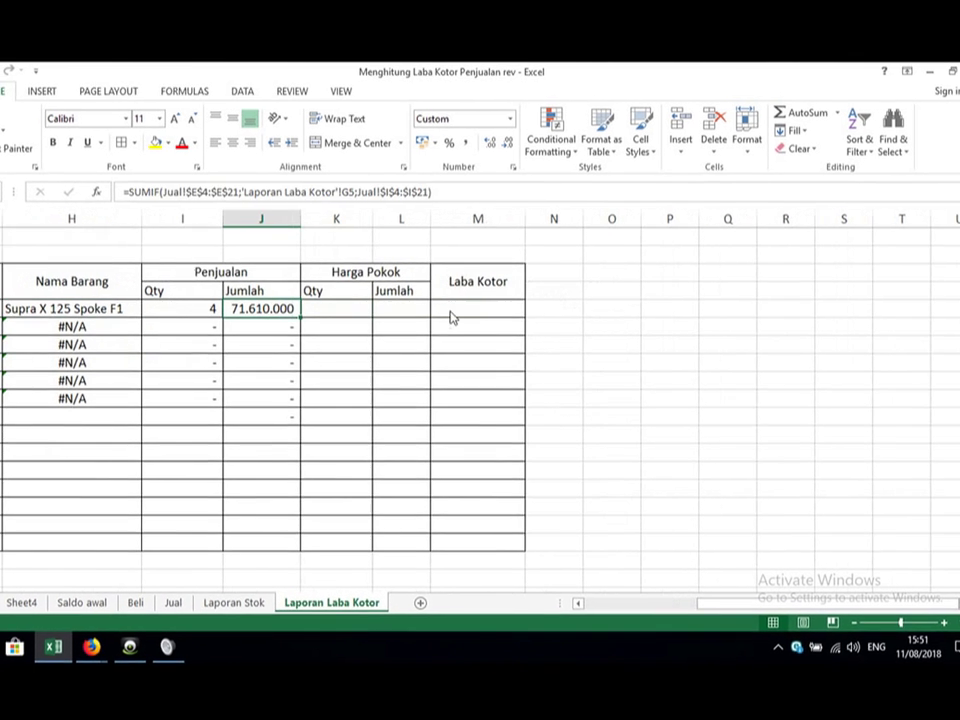
pyautogui.press('Right')
pyautogui.press('Right')
pyautogui.press('Right')
pyautogui.press('Right')
pyautogui.press('Right')
pyautogui.press('Right')
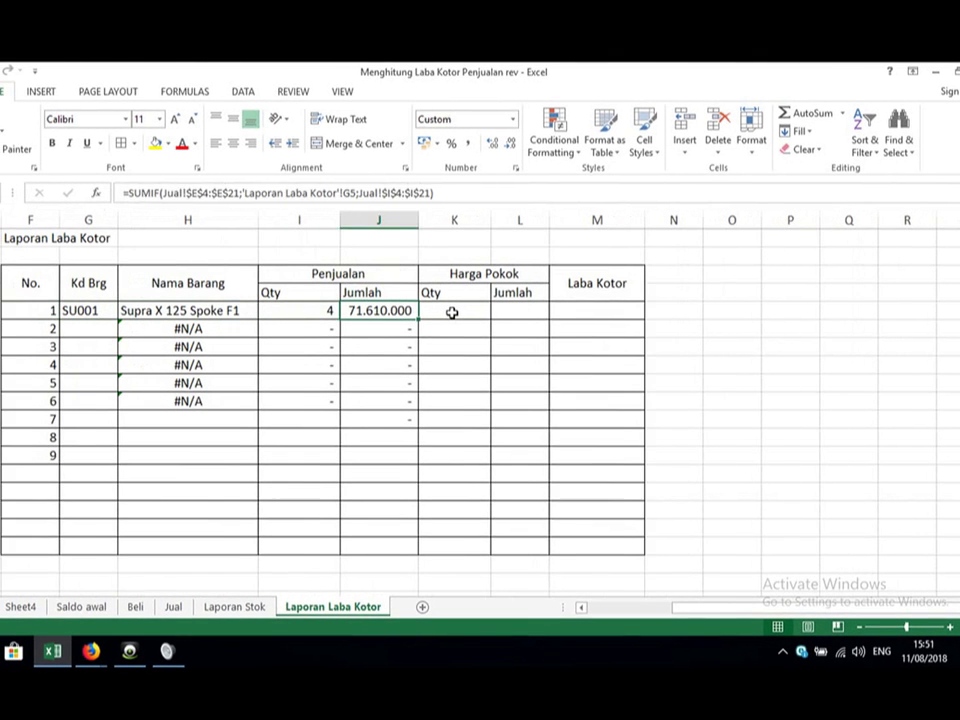
pyautogui.click(463, 313)
pyautogui.write('=')
pyautogui.press('Left')
pyautogui.press('Left')
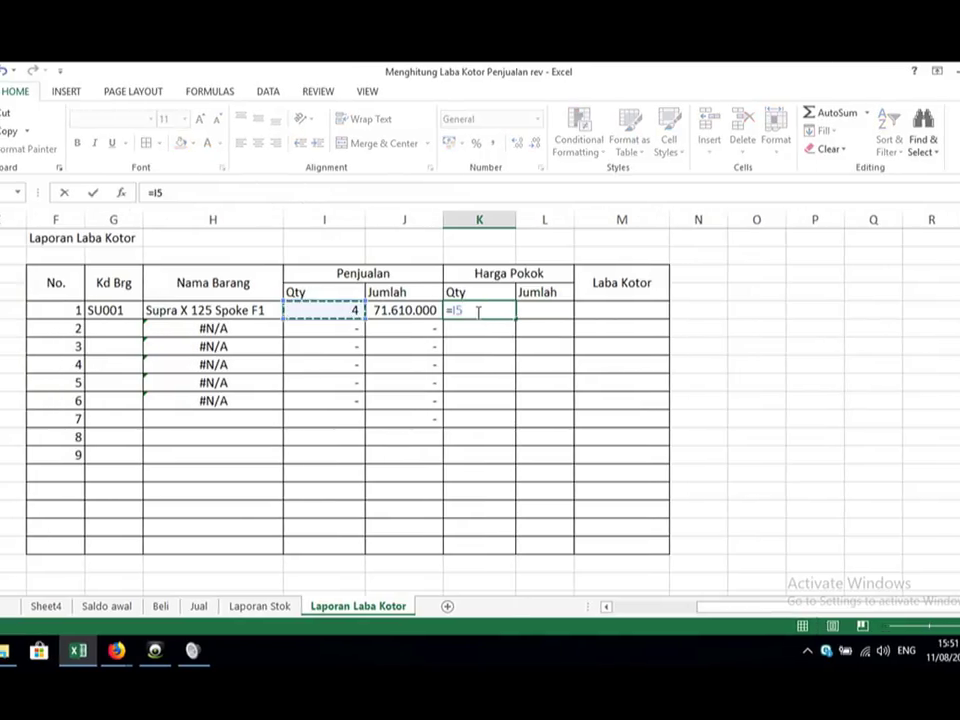
pyautogui.press('Escape')
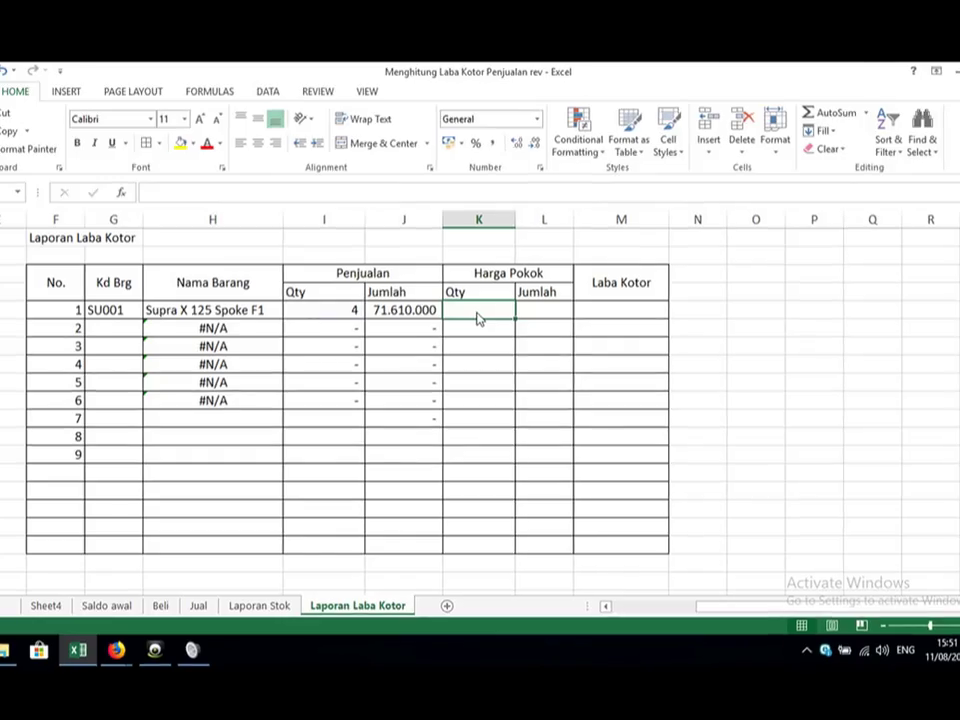
pyautogui.press('Right')
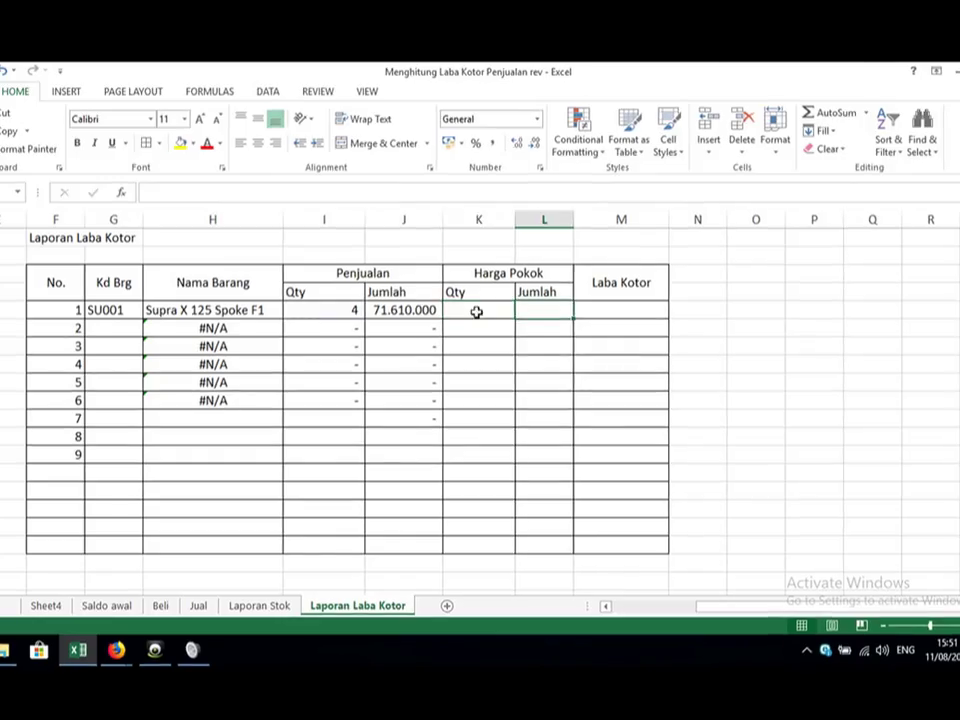
pyautogui.click(477, 312)
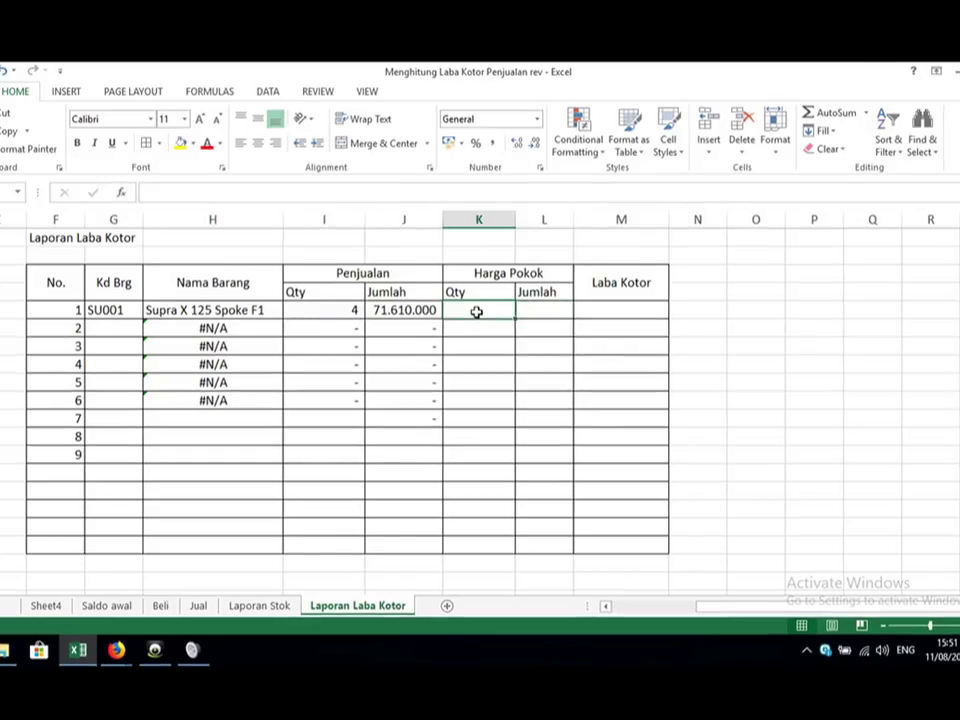
# Step: Rename the sub-headers K4 and L4 as Harga Pokok and Jumlah Harga pokok, and widen columns K and L
pyautogui.press('Up')
pyautogui.press('Left')
pyautogui.press('Right')
pyautogui.write('Ha')
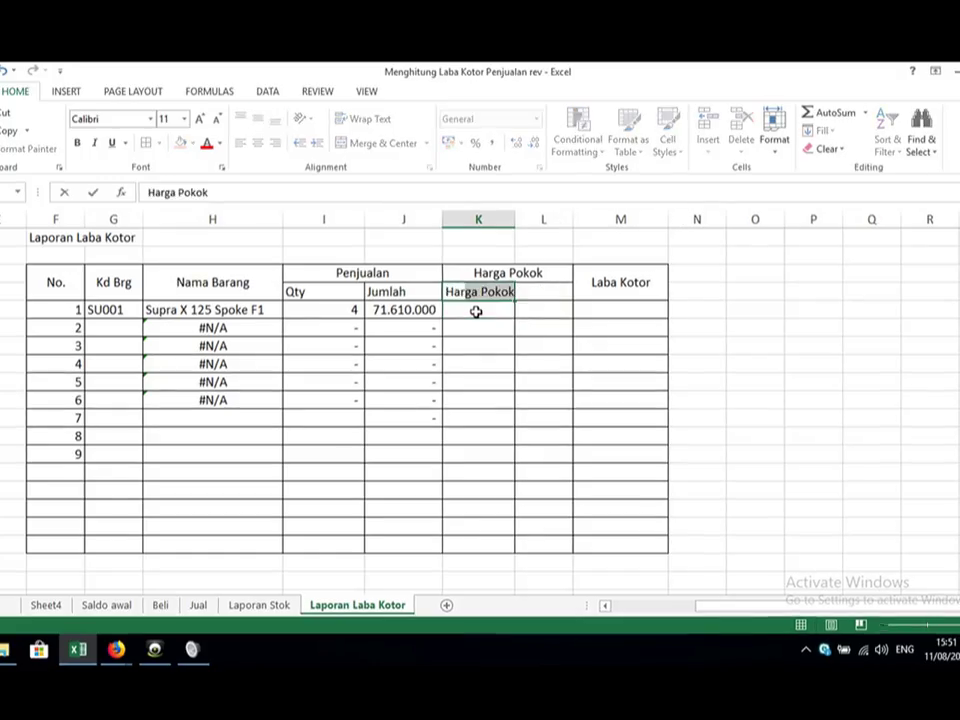
pyautogui.press('Tab')
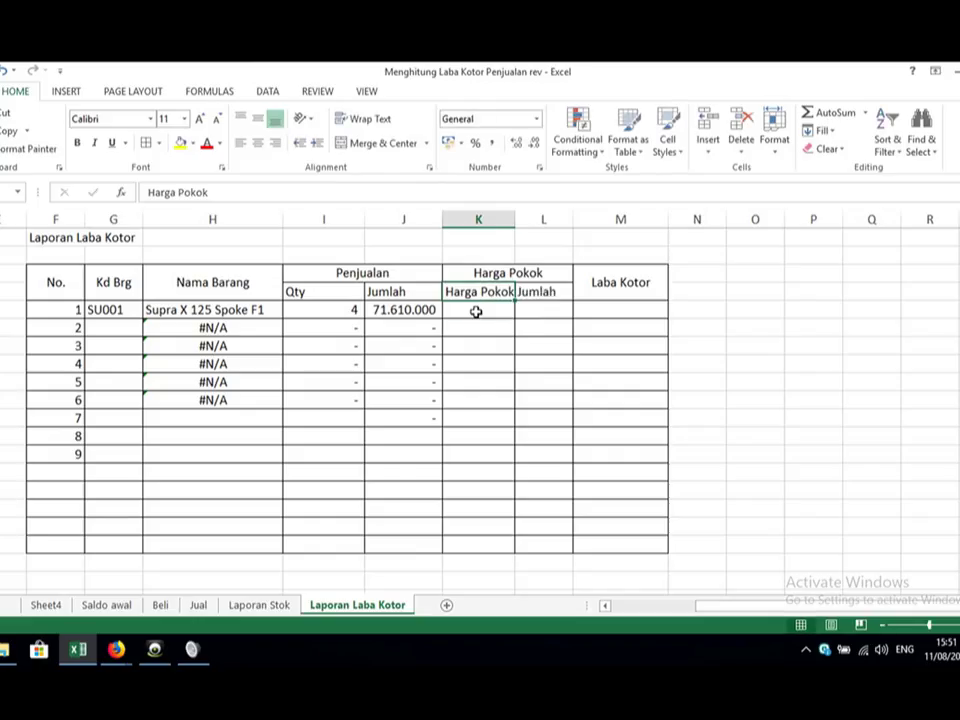
pyautogui.write('Jumla')
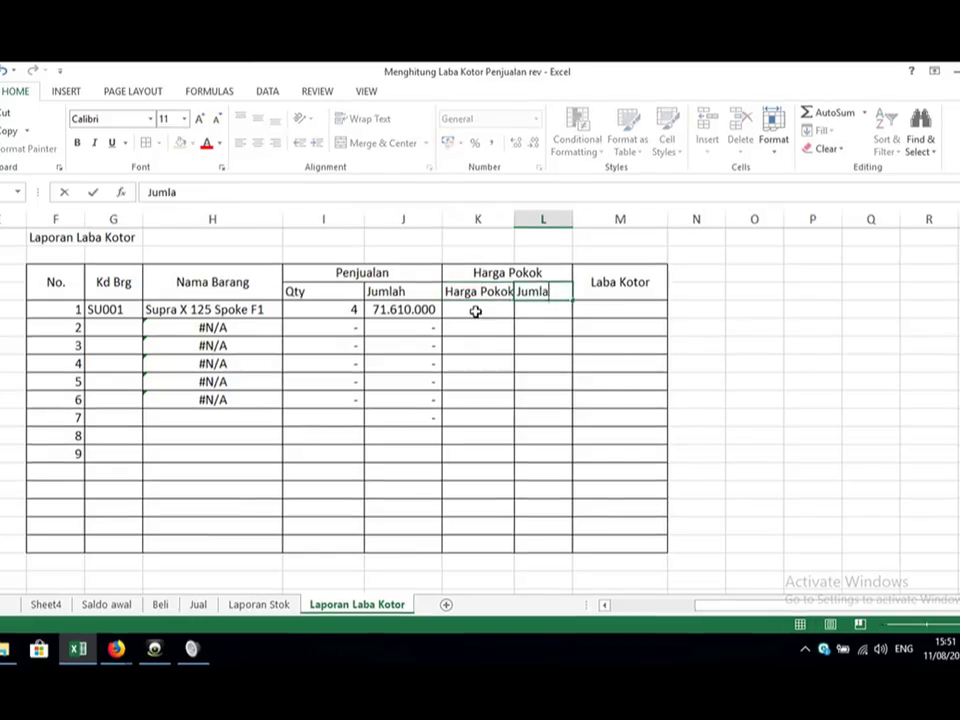
pyautogui.write('h Harga pokok')
pyautogui.press('Return')
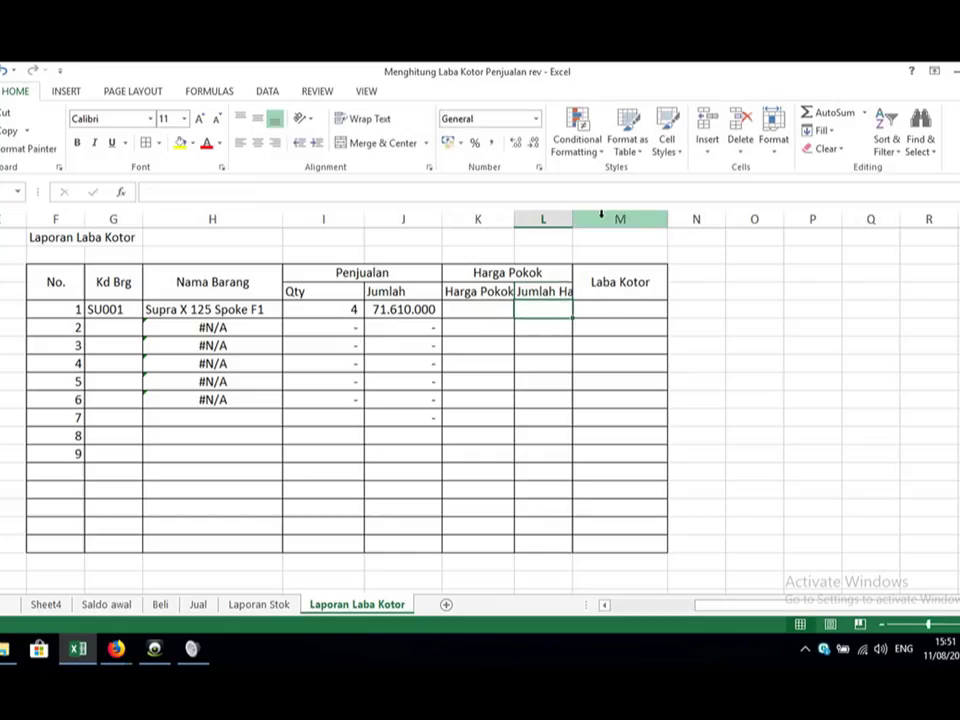
pyautogui.moveTo(575, 220); pyautogui.dragTo(621, 242)
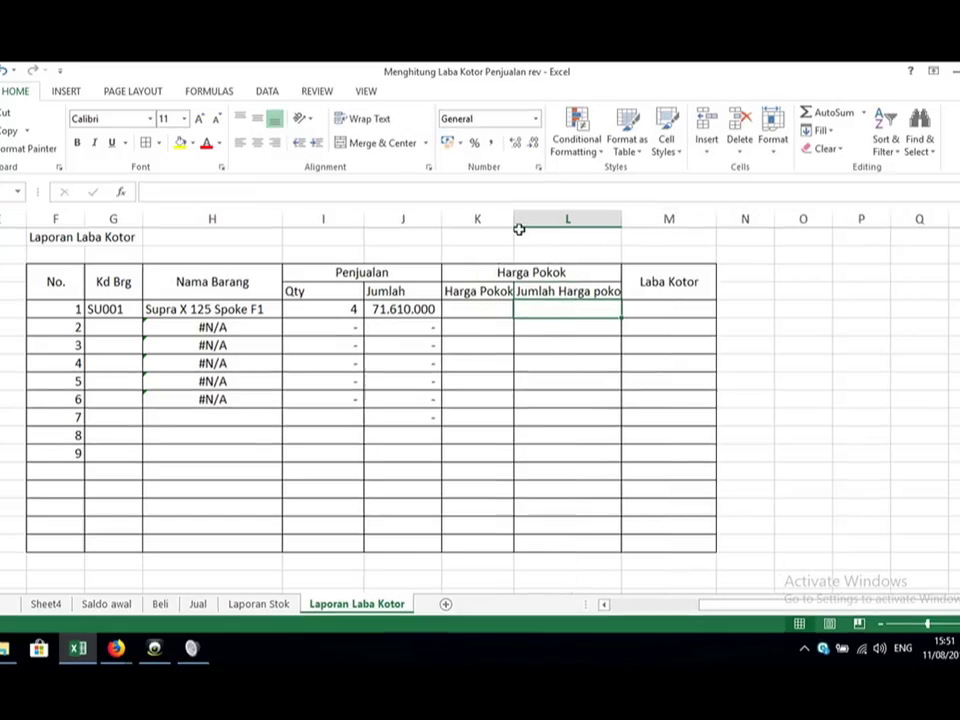
pyautogui.moveTo(511, 222); pyautogui.dragTo(531, 238)
# Step: Enter =VLOOKUP(G5;tabel_brg;4;FALSE) in K5, using the Saldo awal item table as the lookup range
pyautogui.click(488, 316)
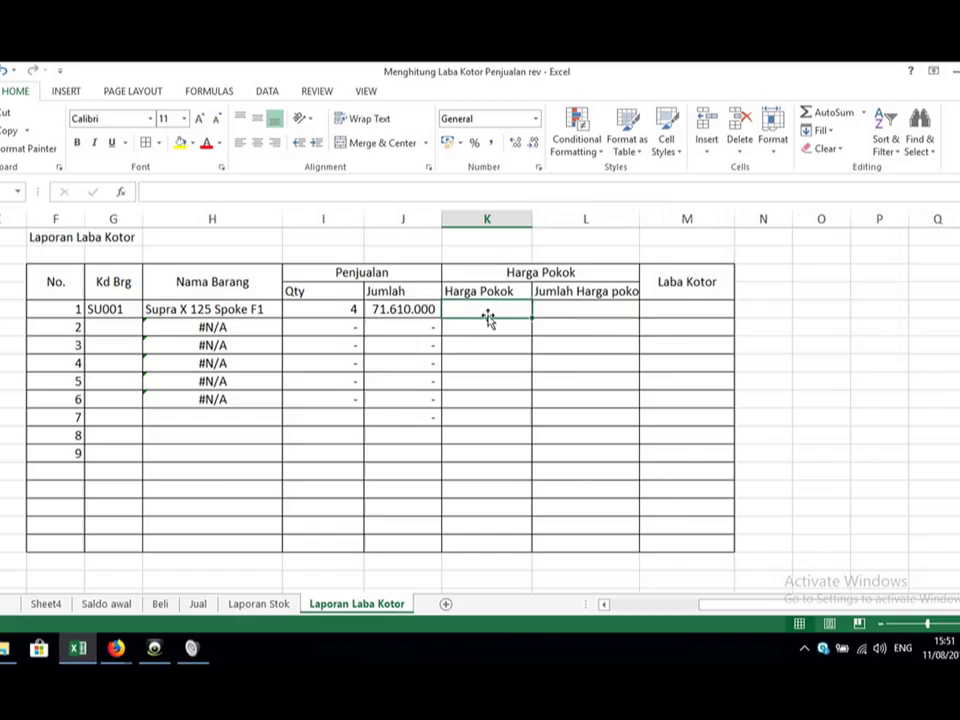
pyautogui.write('=')
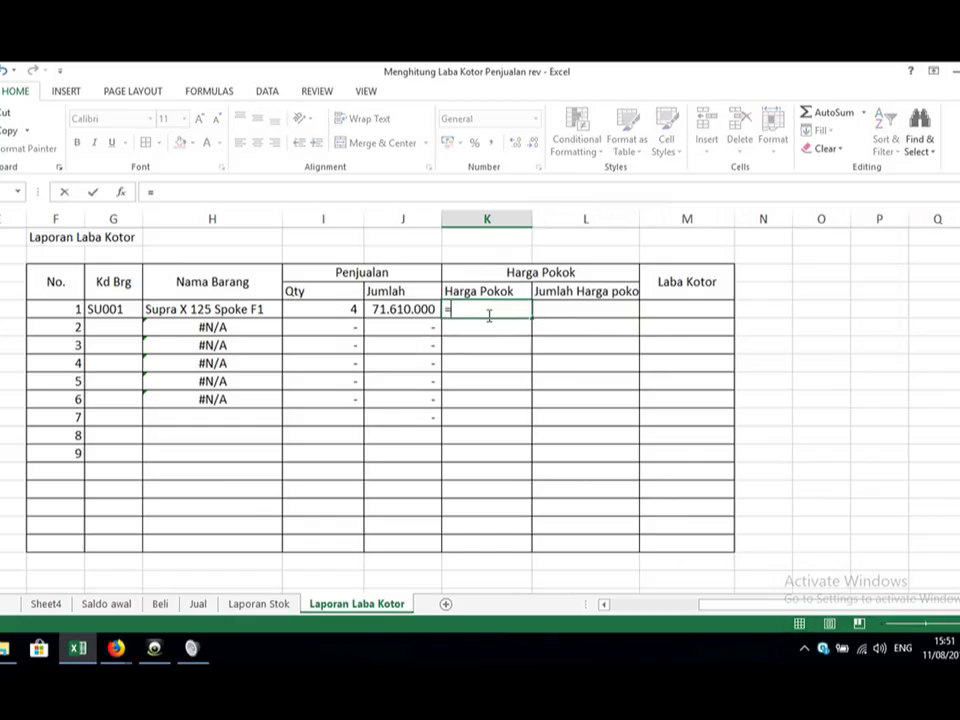
pyautogui.write('vlookup(')
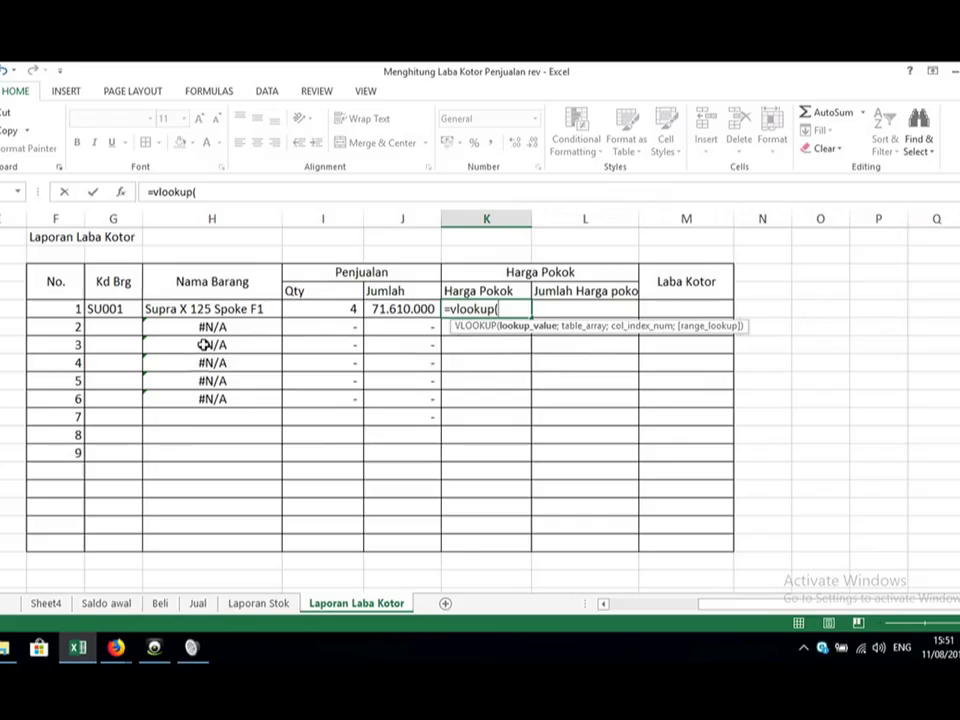
pyautogui.click(120, 308)
pyautogui.write(';')
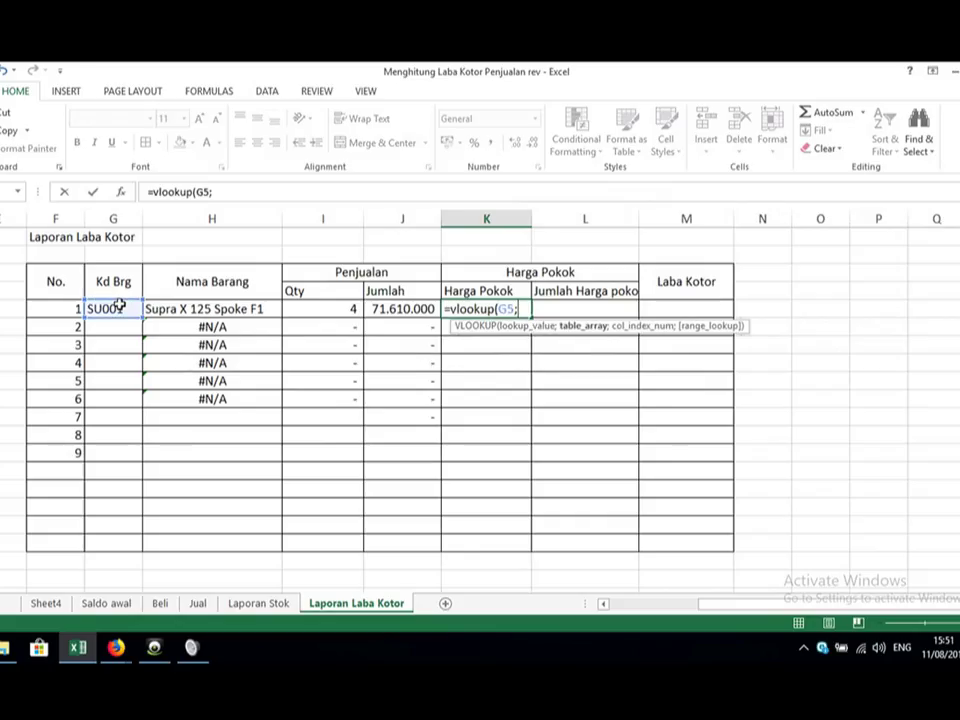
pyautogui.click(105, 605)
pyautogui.moveTo(75, 348); pyautogui.dragTo(703, 485)
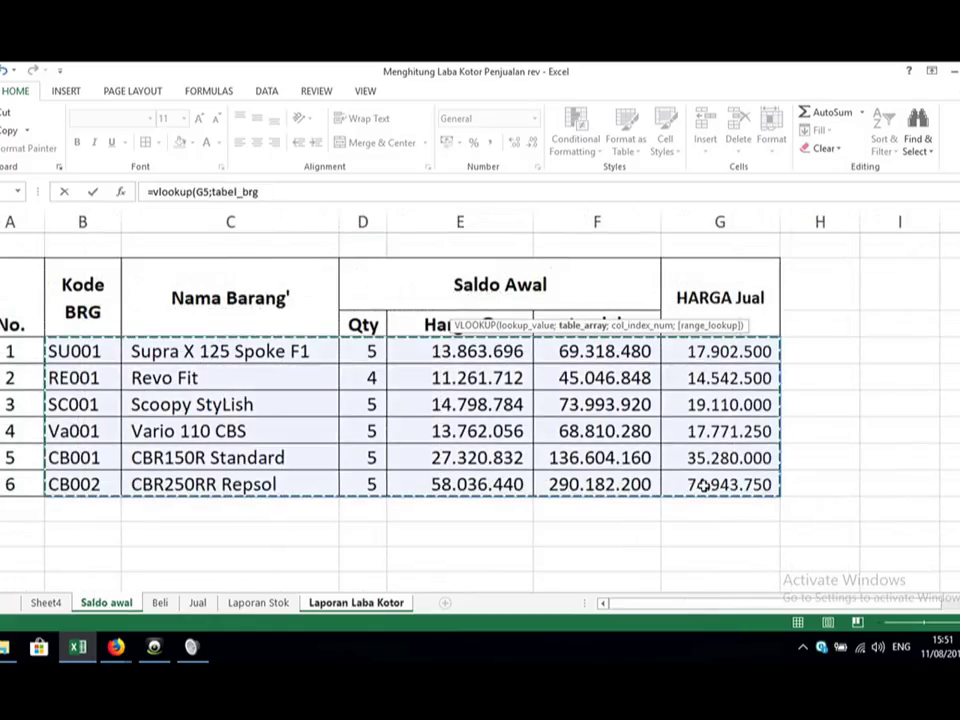
pyautogui.write(';')
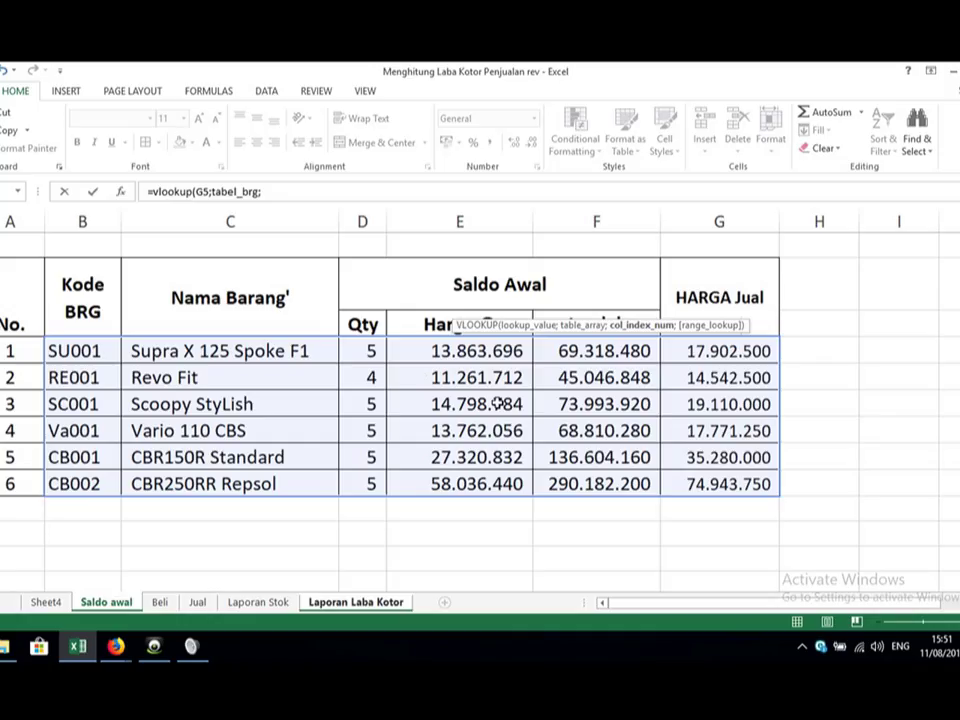
pyautogui.write('4;fa')
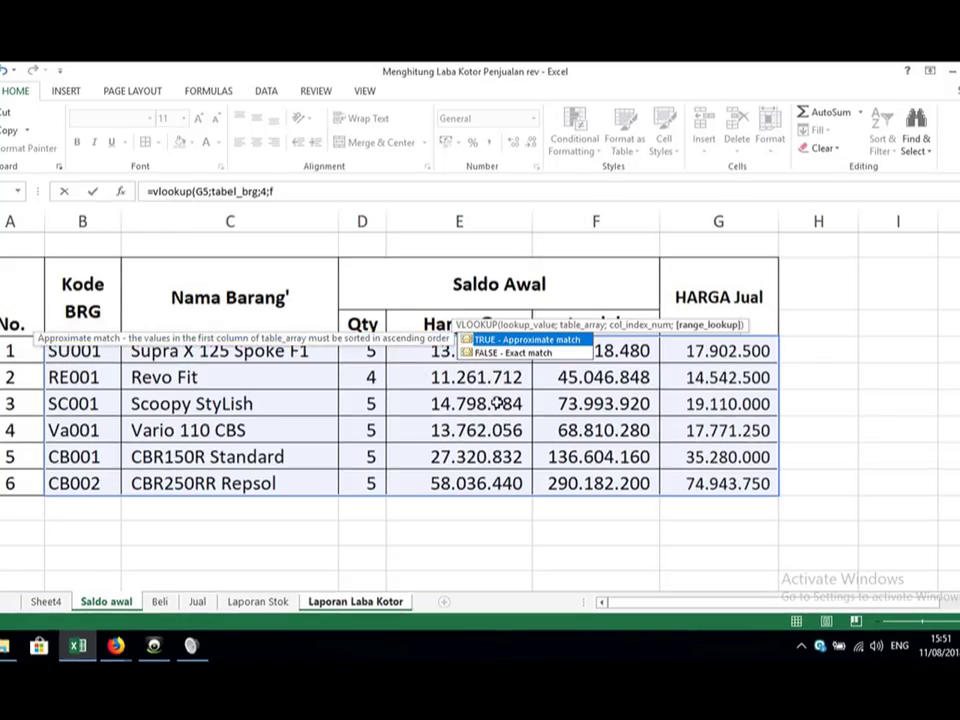
pyautogui.doubleClick(511, 353)
pyautogui.write(')')
pyautogui.press('Return')
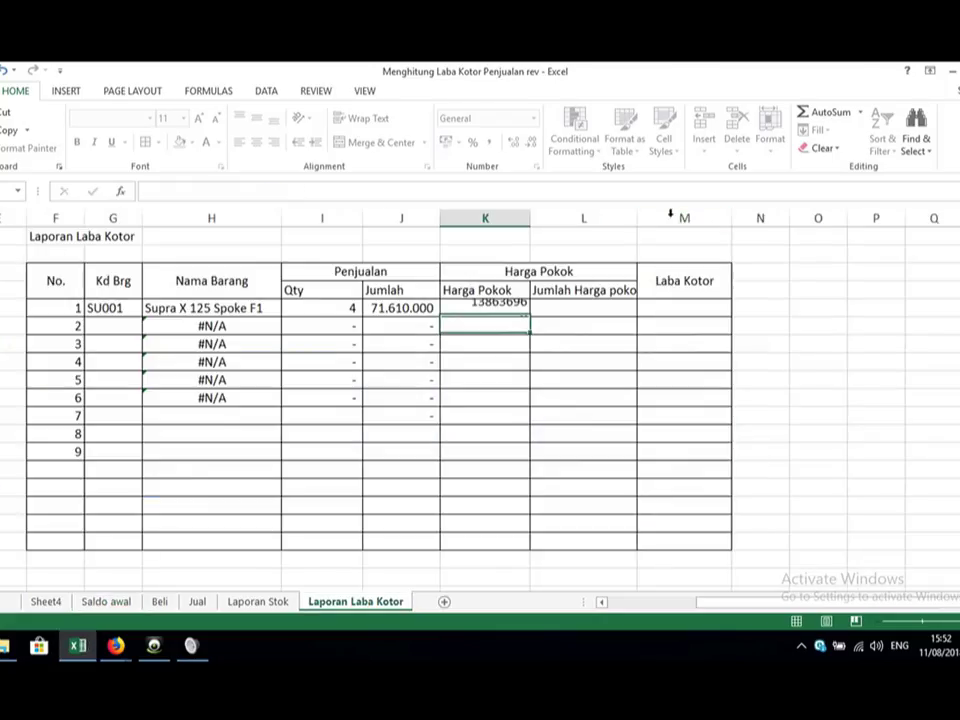
# Step: Fill the K5 lookup formula down to K12 and widen column L to fit its header
pyautogui.click(516, 294)
pyautogui.click(517, 310)
pyautogui.moveTo(531, 317); pyautogui.dragTo(531, 437)
pyautogui.click(572, 309)
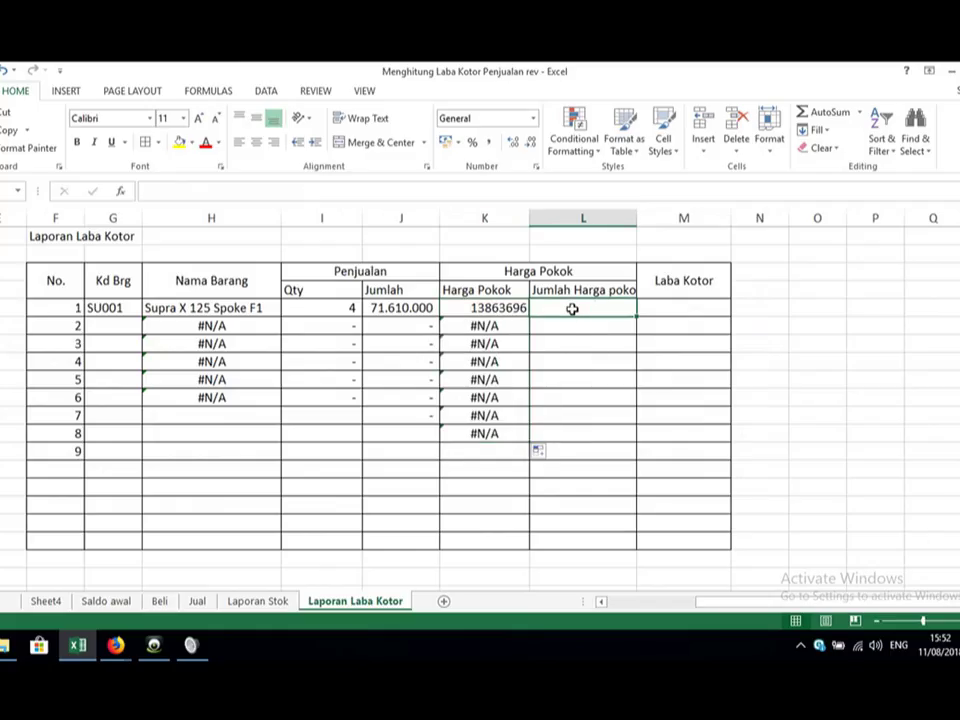
pyautogui.moveTo(637, 222); pyautogui.dragTo(666, 240)
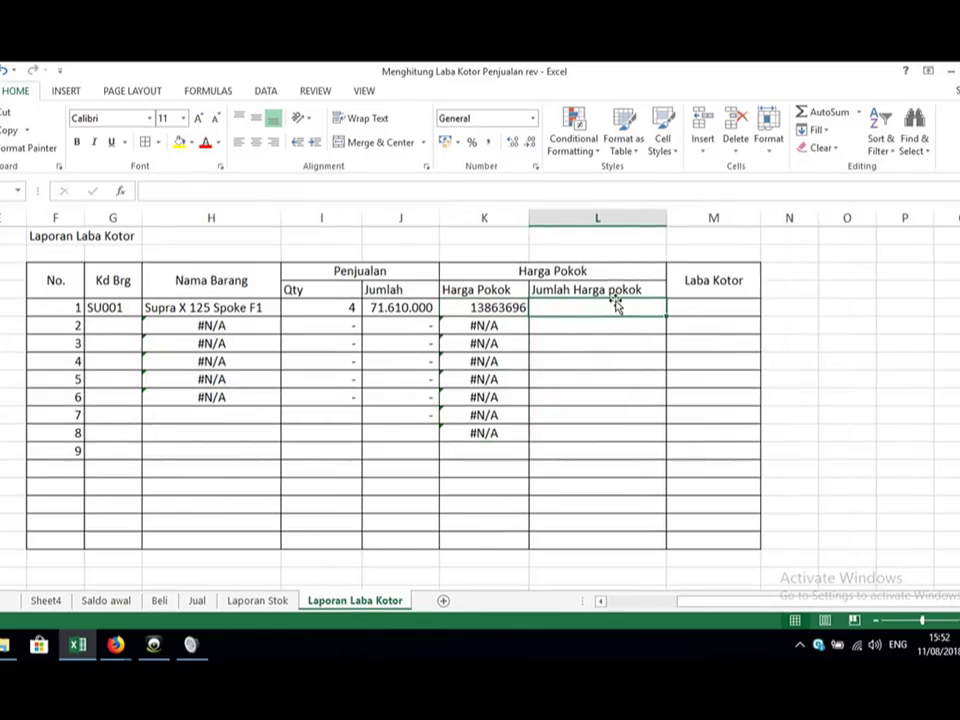
# Step: Enter =I5*K5 as the Jumlah Harga pokok formula in L5 and fill it down to L11
pyautogui.write('=')
pyautogui.press('Left')
pyautogui.press('Left')
pyautogui.press('Left')
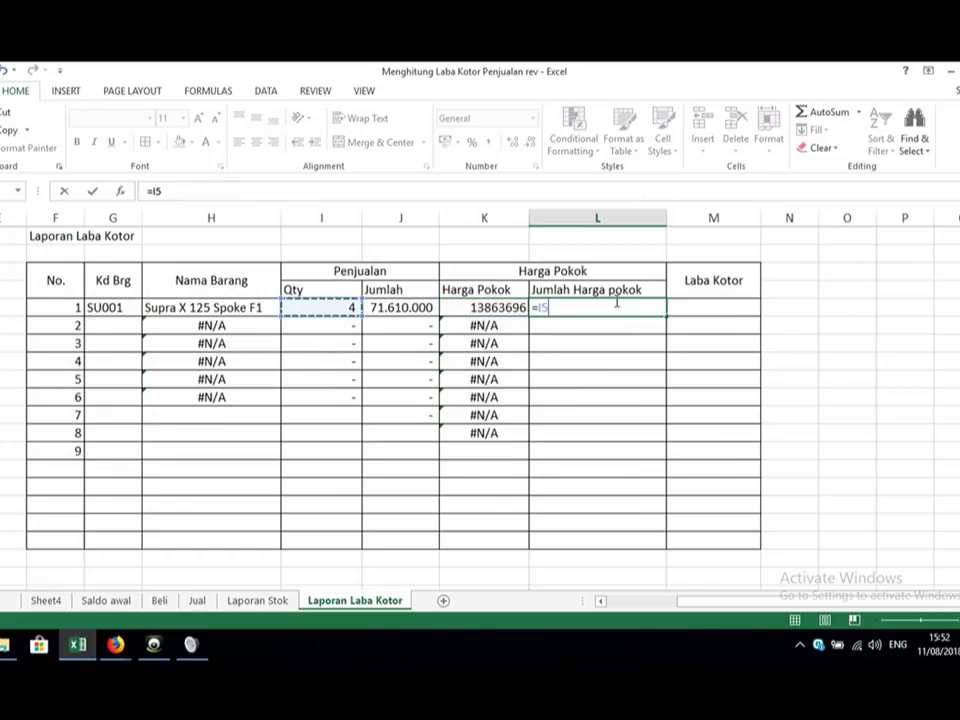
pyautogui.write('*')
pyautogui.press('Left')
pyautogui.press('Return')
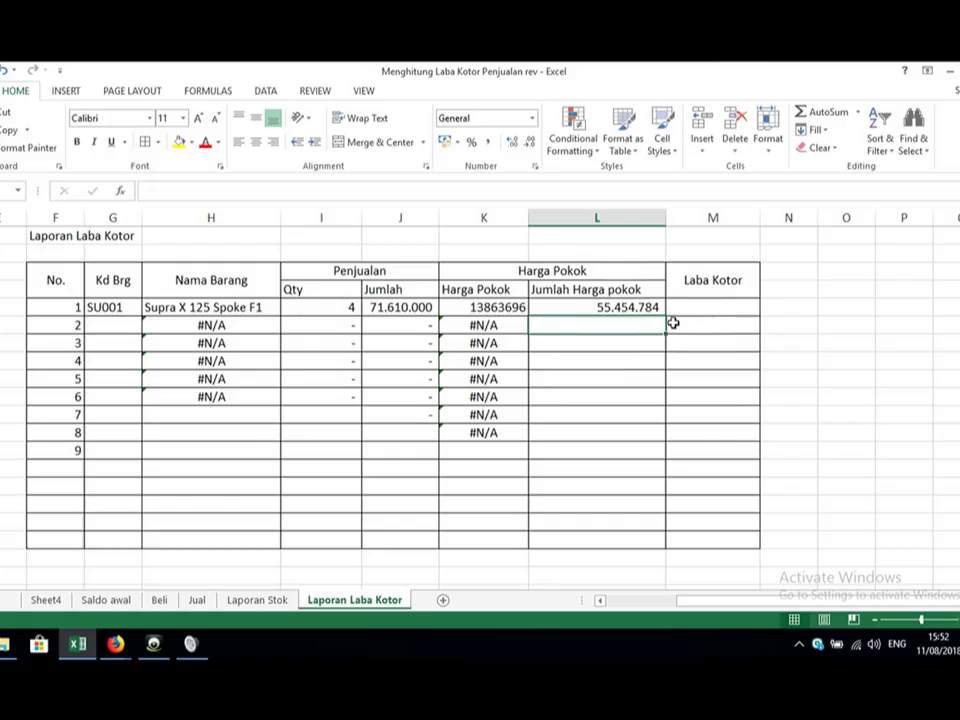
pyautogui.click(652, 310)
pyautogui.moveTo(664, 316); pyautogui.dragTo(640, 422)
# Step: Enter =J5-L5 as the Laba Kotor formula in M5 and fill it down to M11
pyautogui.click(694, 312)
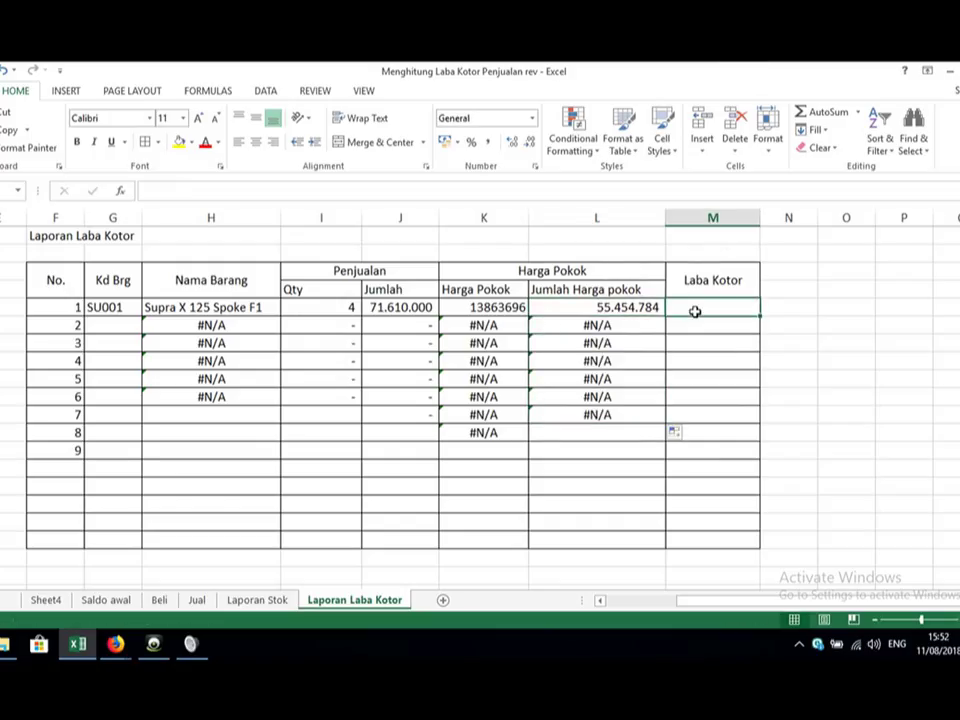
pyautogui.write('=')
pyautogui.press('Left')
pyautogui.press('Left')
pyautogui.press('Left')
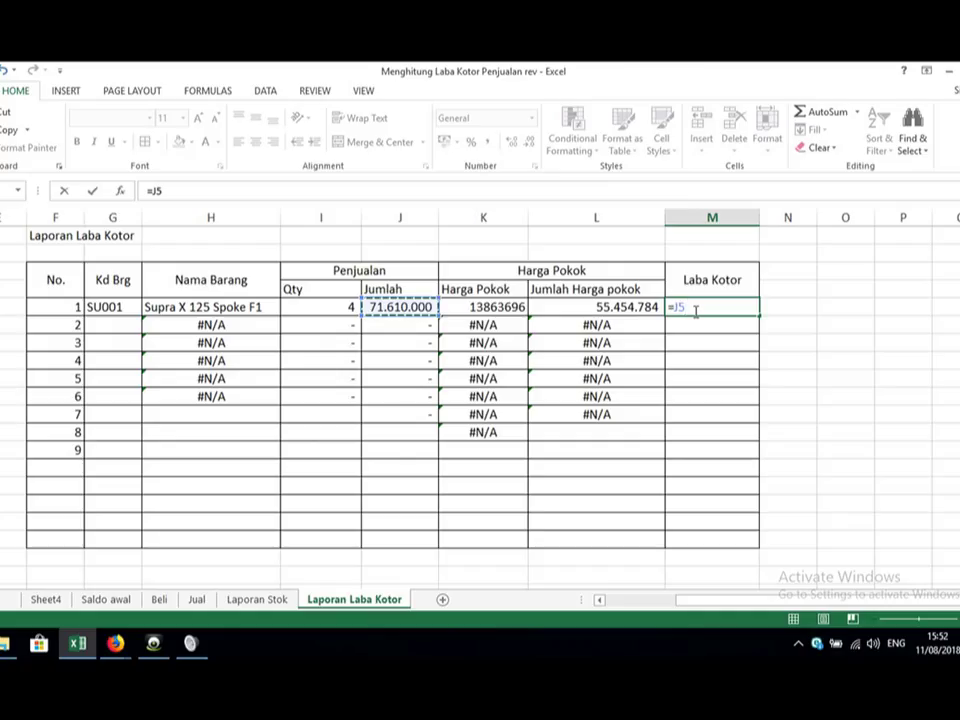
pyautogui.write('-')
pyautogui.press('Left')
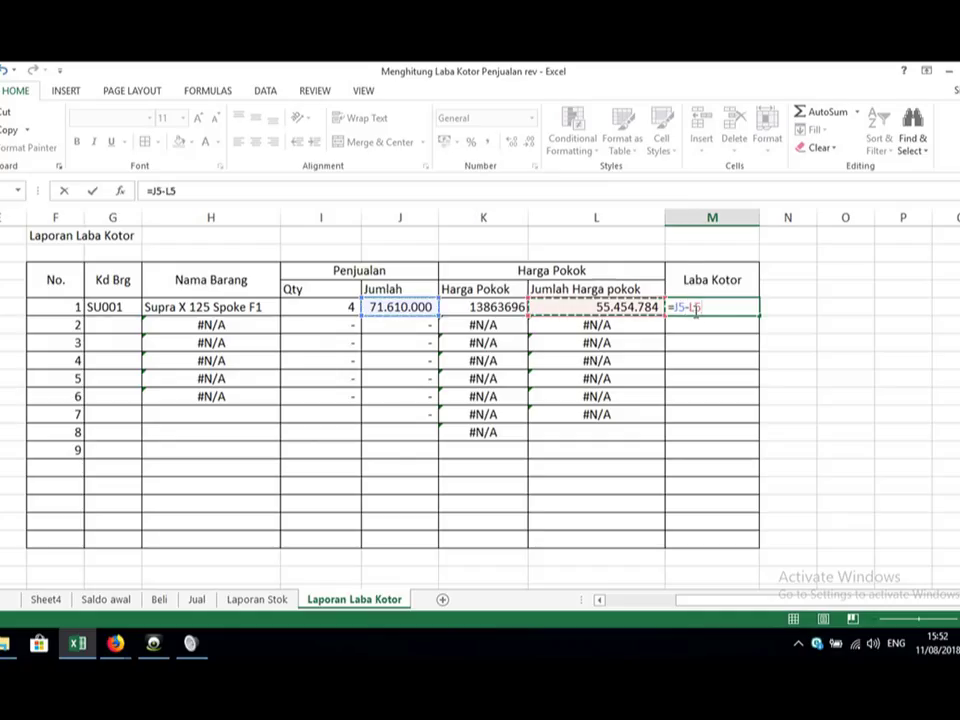
pyautogui.press('Return')
pyautogui.click(748, 311)
pyautogui.moveTo(756, 314); pyautogui.dragTo(737, 422)
# Step: Choose item code RE001 for the second report row in G6, and switch it to Va001
pyautogui.click(111, 326)
pyautogui.click(148, 326)
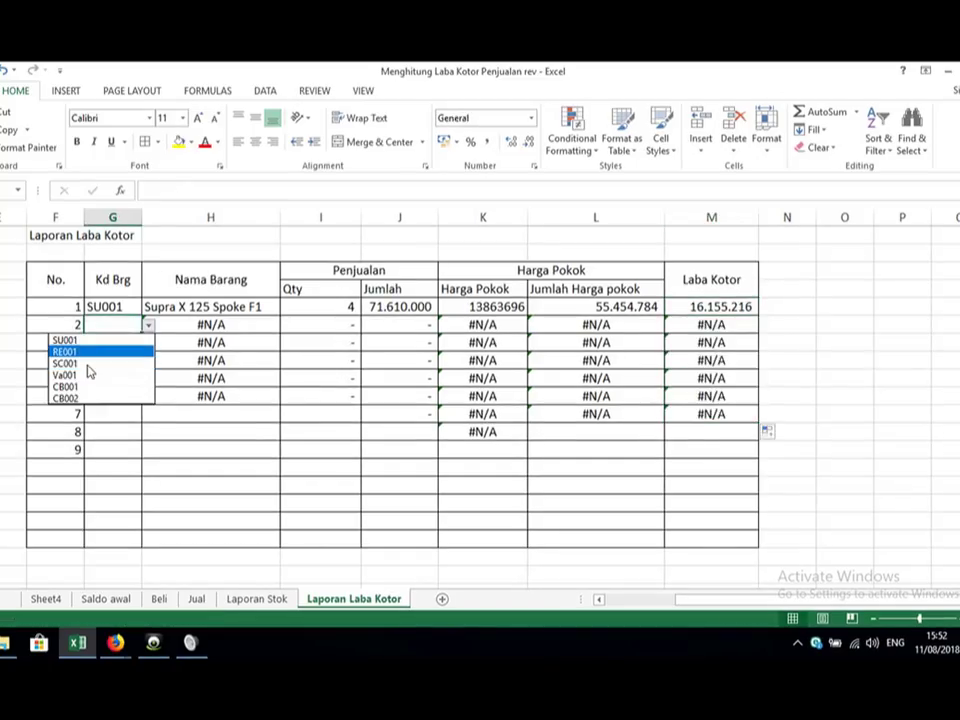
pyautogui.click(125, 346)
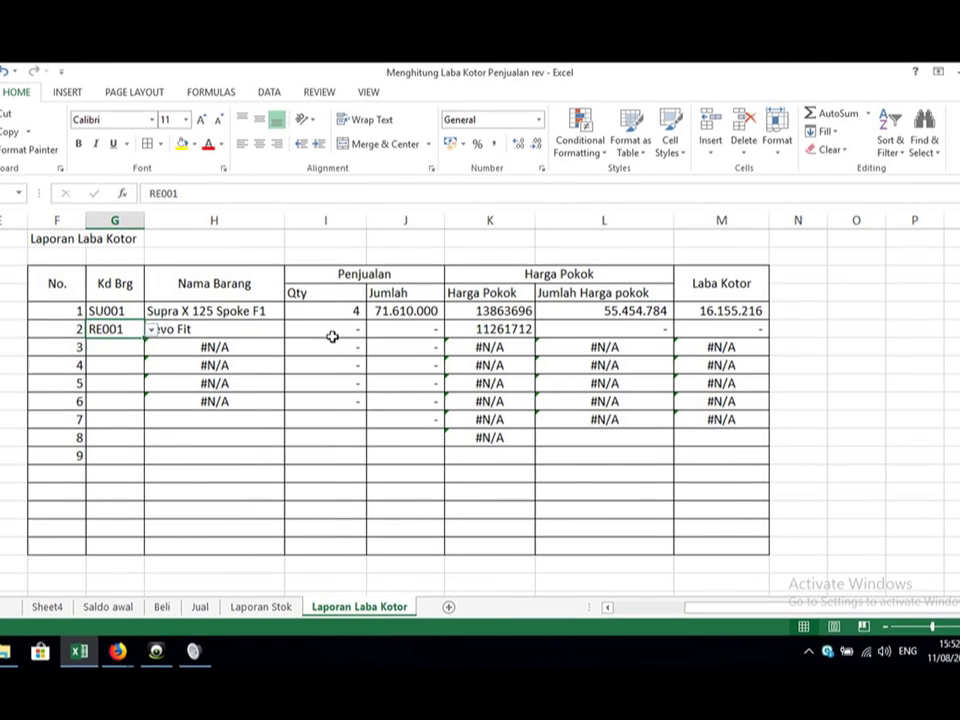
pyautogui.click(152, 331)
pyautogui.click(111, 388)
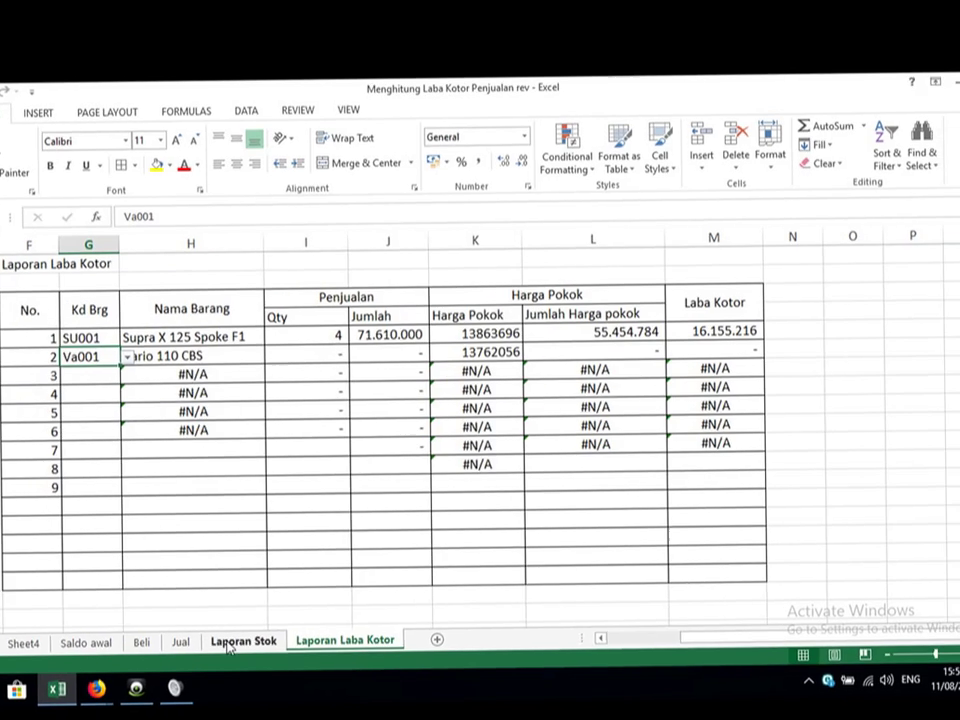
# Step: On the Jual sheet, copy the first sale's date, 02/08/2018, down to sales rows 2 and 3
pyautogui.click(236, 643)
pyautogui.click(181, 642)
pyautogui.click(104, 278)
pyautogui.press('Left')
pyautogui.press('Right')
pyautogui.hotkey('ctrl', 'd')
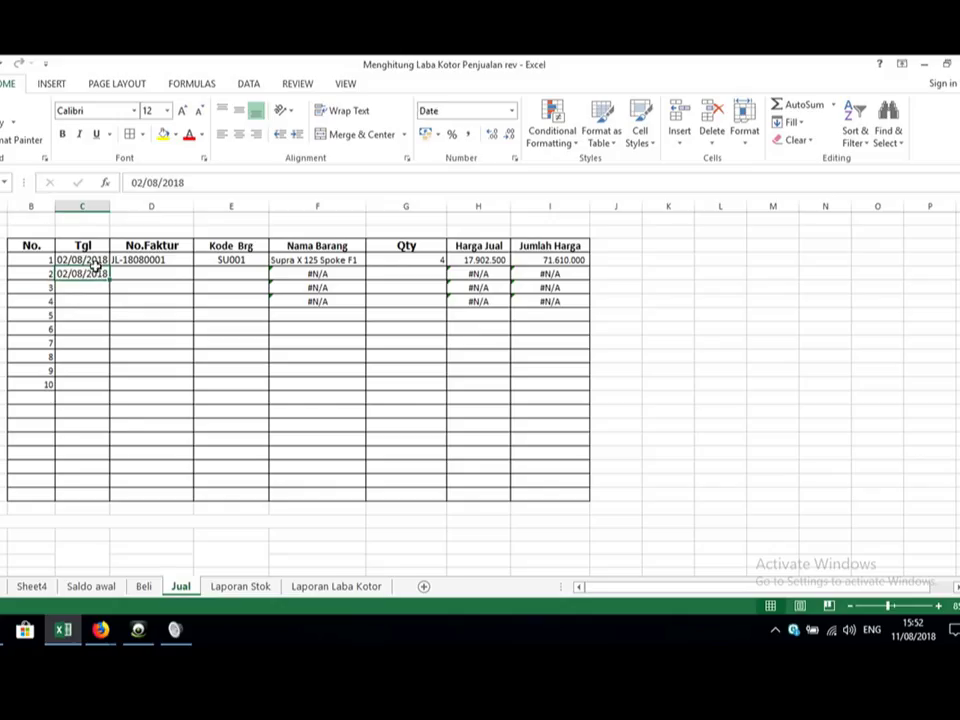
pyautogui.hotkey('ctrl', 'd')
# Step: Copy the first sale's invoice number down to the No.Faktur cells of sales rows 2 and 3
pyautogui.press('Up')
pyautogui.press('Right')
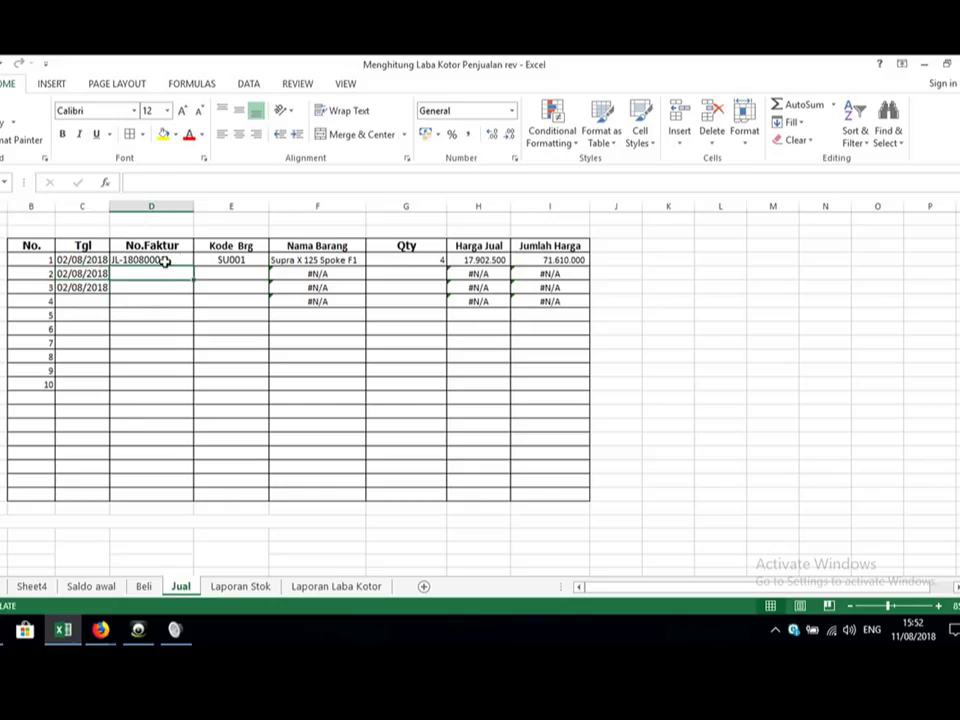
pyautogui.hotkey('ctrl', 'd')
pyautogui.press('Down')
pyautogui.hotkey('ctrl', 'd')
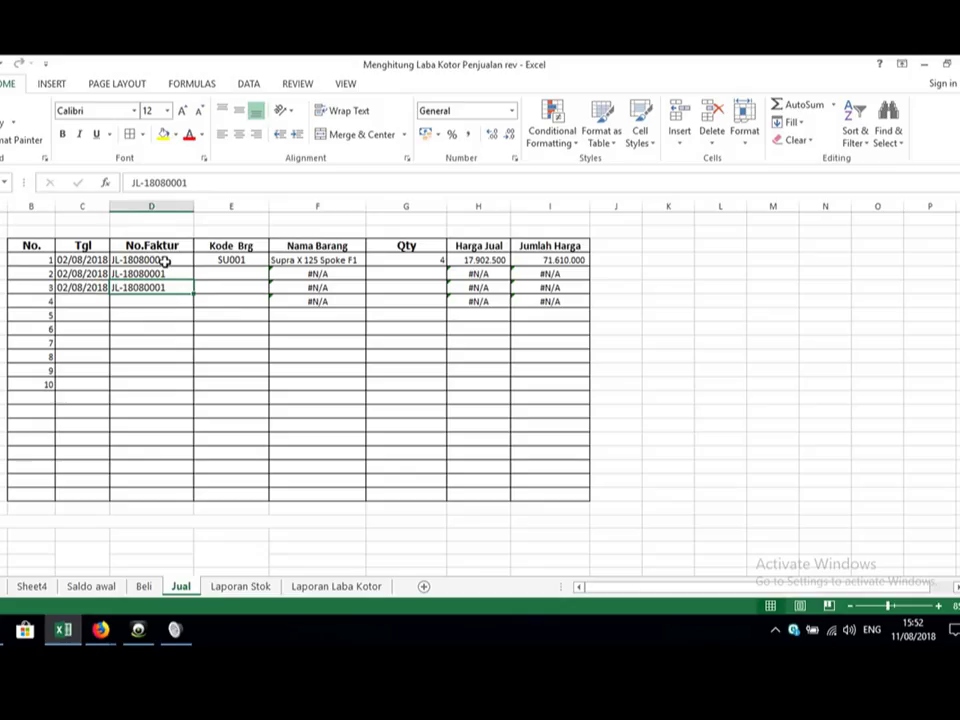
# Step: Choose item code RE001 for sales row 2 and CB001 for sales row 3 in the Kode Brg column
pyautogui.press('Up')
pyautogui.press('Right')
pyautogui.click(275, 274)
pyautogui.click(215, 291)
pyautogui.click(231, 288)
pyautogui.click(275, 288)
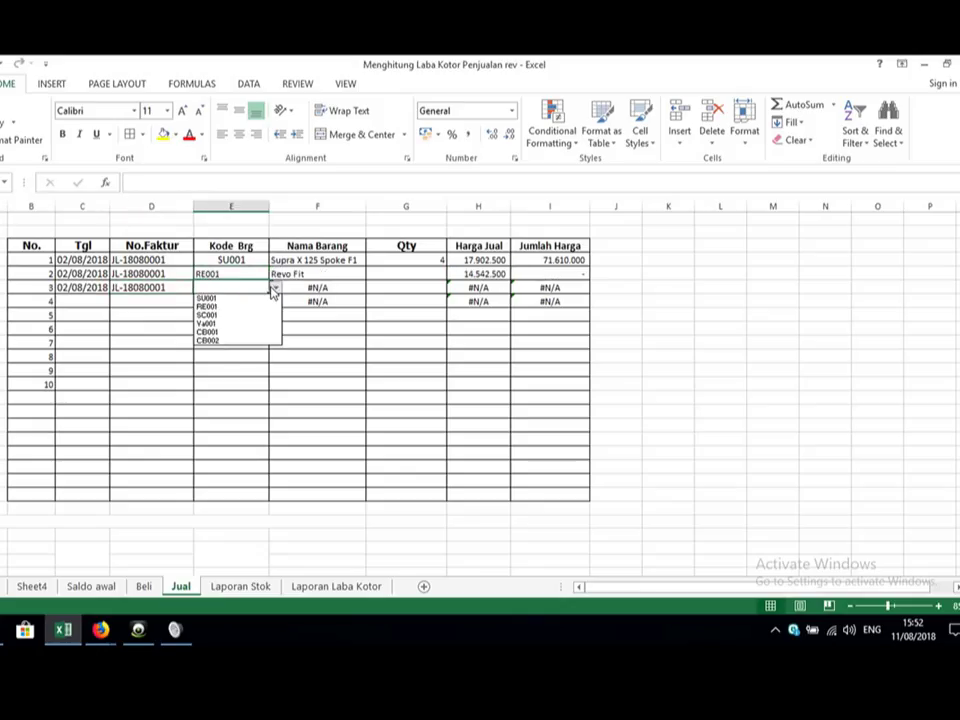
pyautogui.click(211, 332)
pyautogui.click(417, 274)
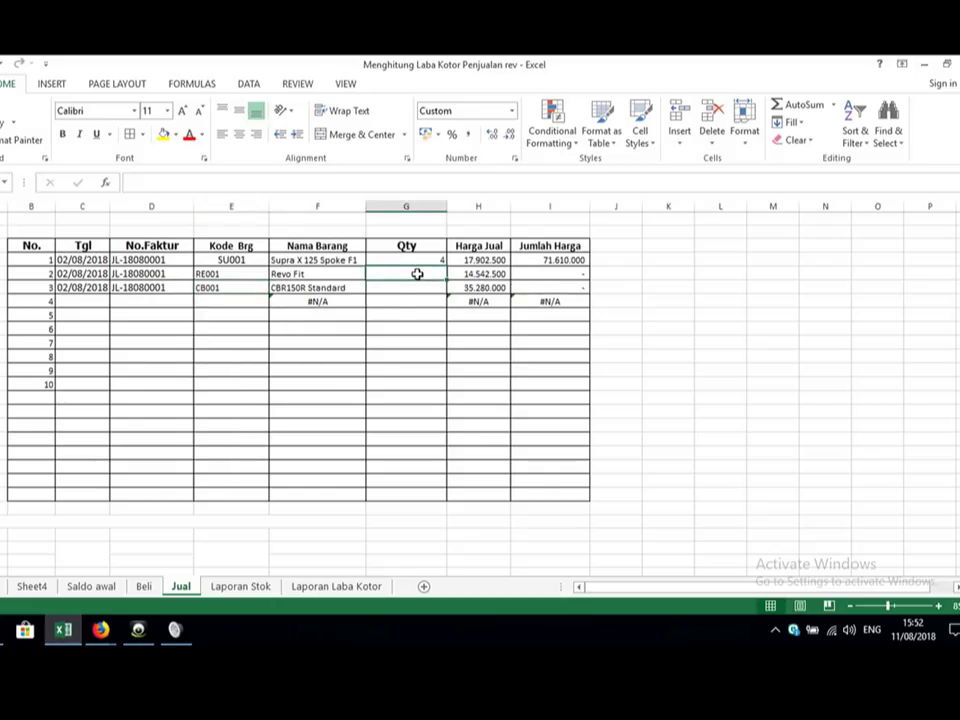
# Step: Enter a quantity of 3 for both the Revo Fit and CBR150R Standard sales rows
pyautogui.write('3')
pyautogui.press('Return')
pyautogui.write('3')
pyautogui.press('Return')
pyautogui.write('3')
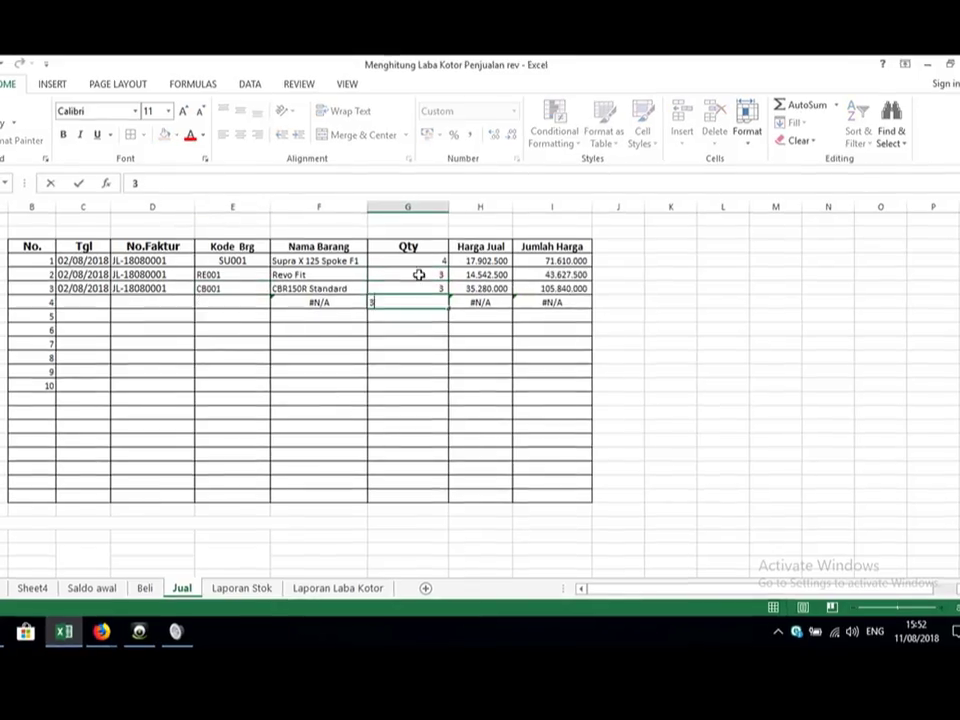
pyautogui.press('Escape')
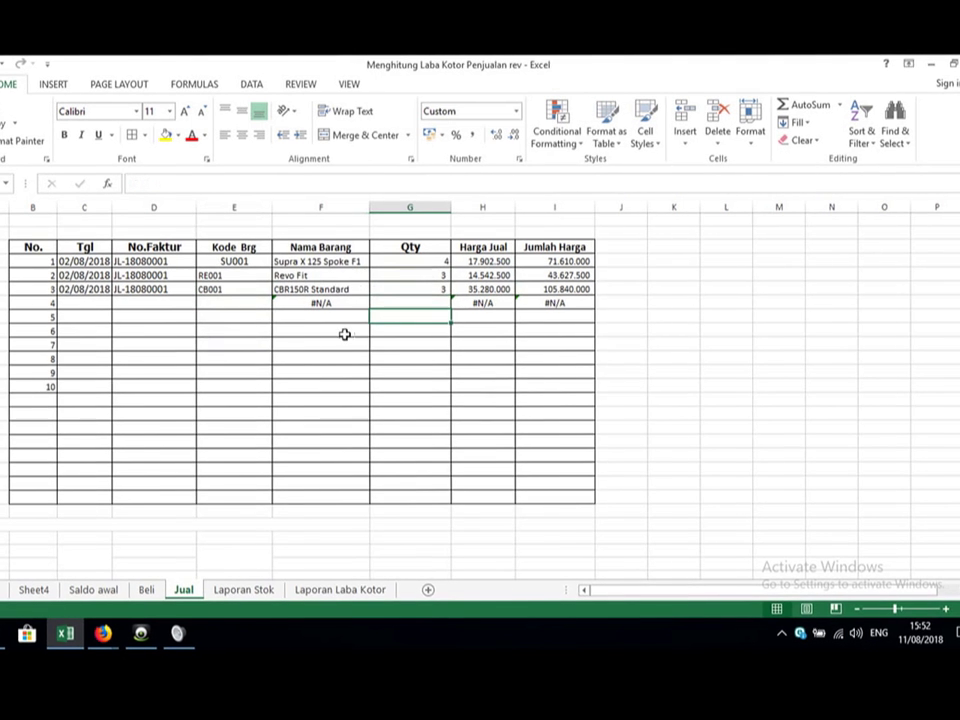
pyautogui.click(451, 500)
# Step: On the Laporan Laba Kotor sheet, change the second report row's item code in G6 to RE001
pyautogui.click(335, 590)
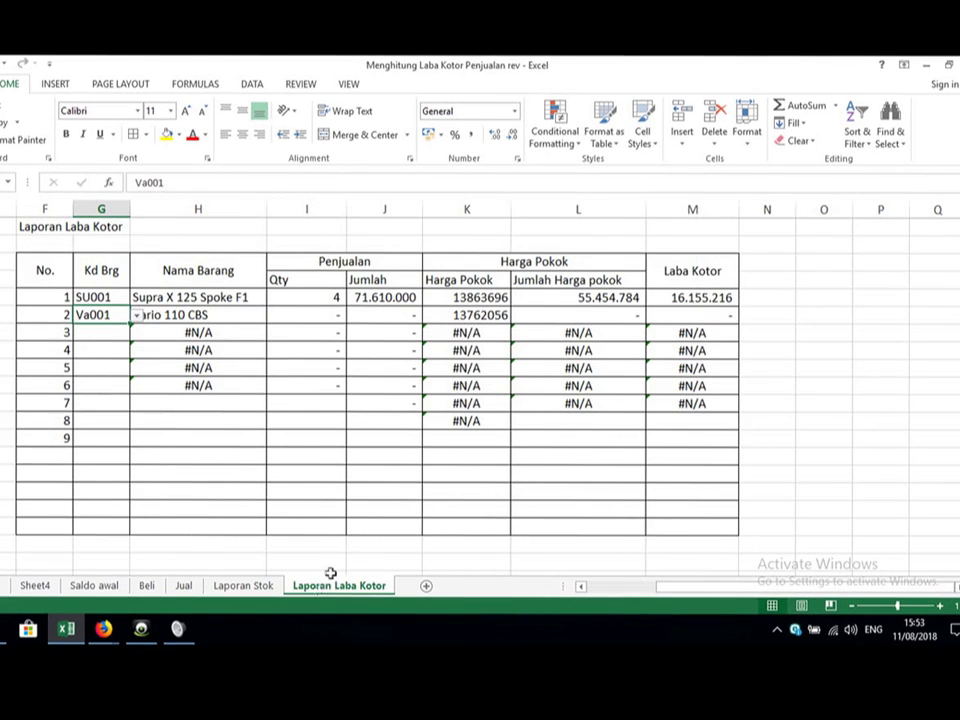
pyautogui.click(330, 316)
pyautogui.click(108, 312)
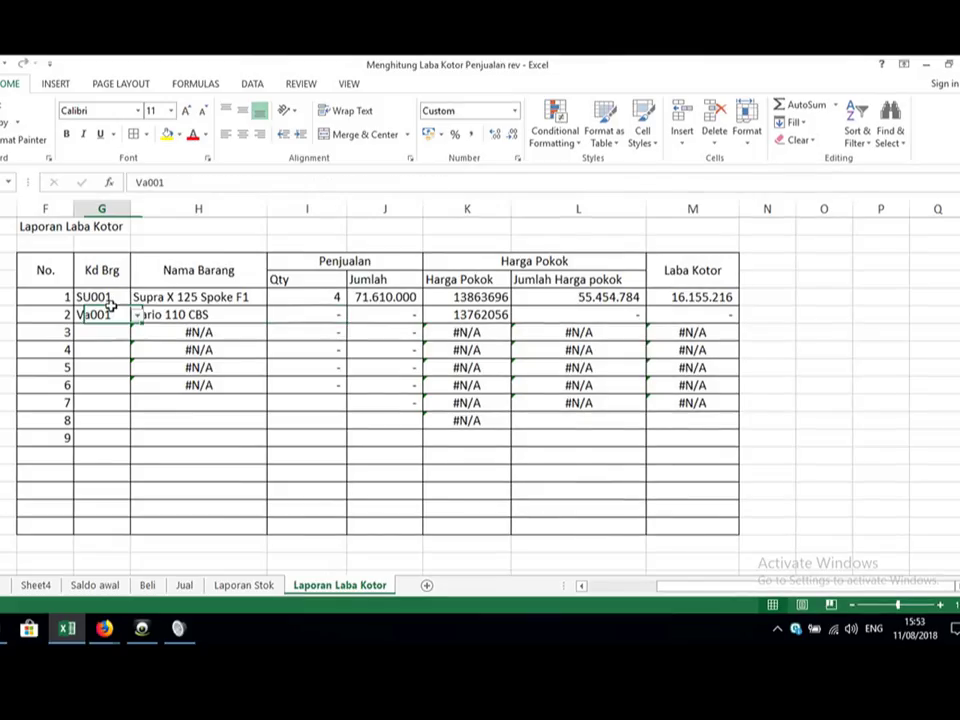
pyautogui.click(320, 316)
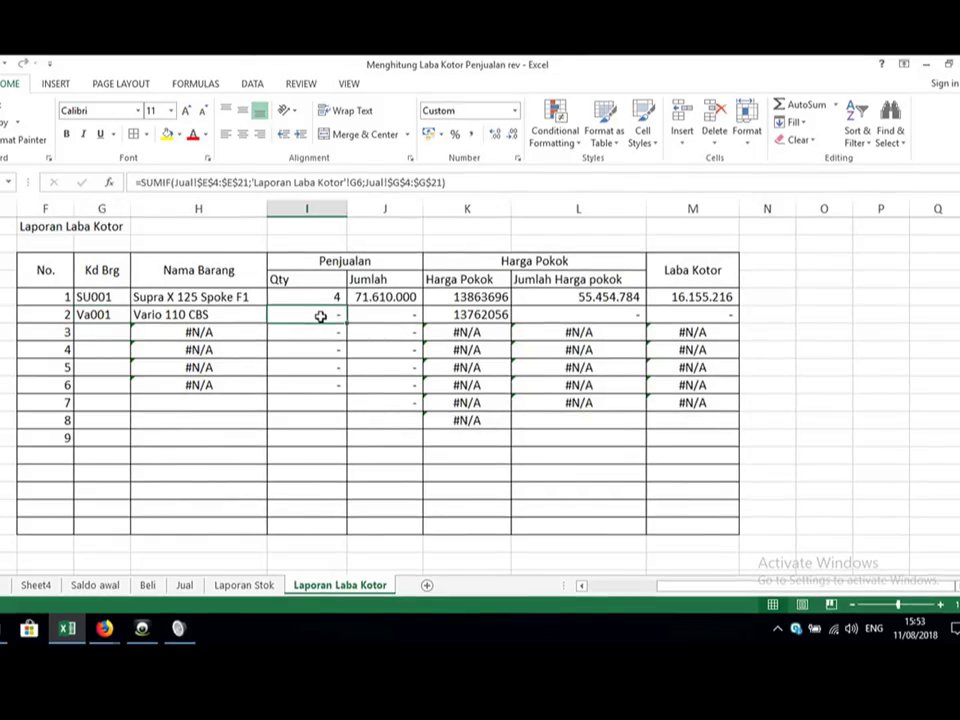
pyautogui.click(115, 313)
pyautogui.click(138, 314)
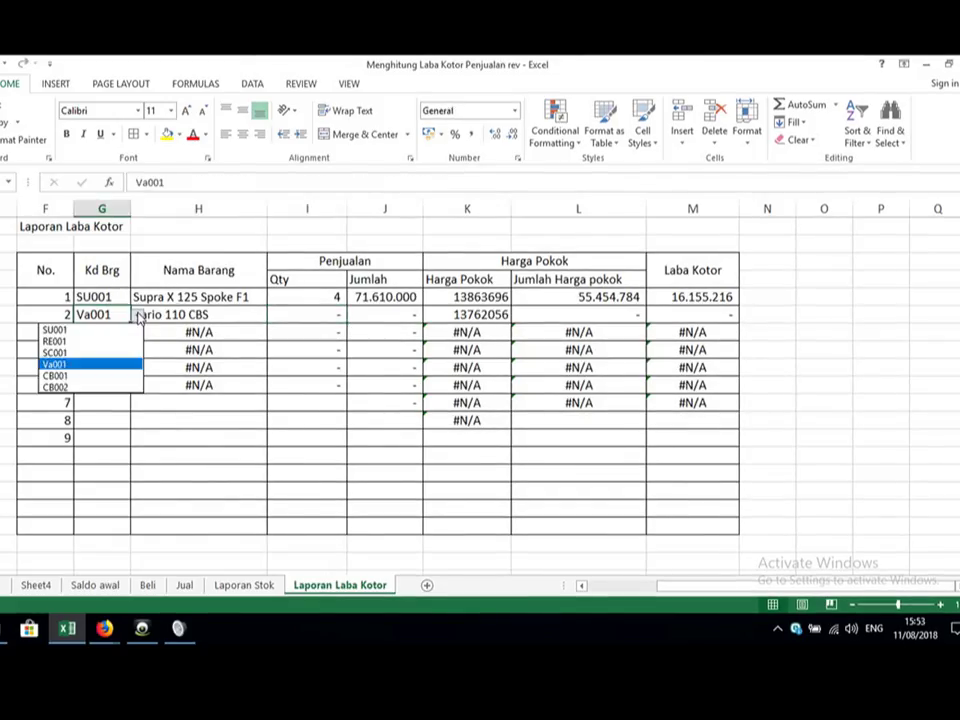
pyautogui.click(78, 339)
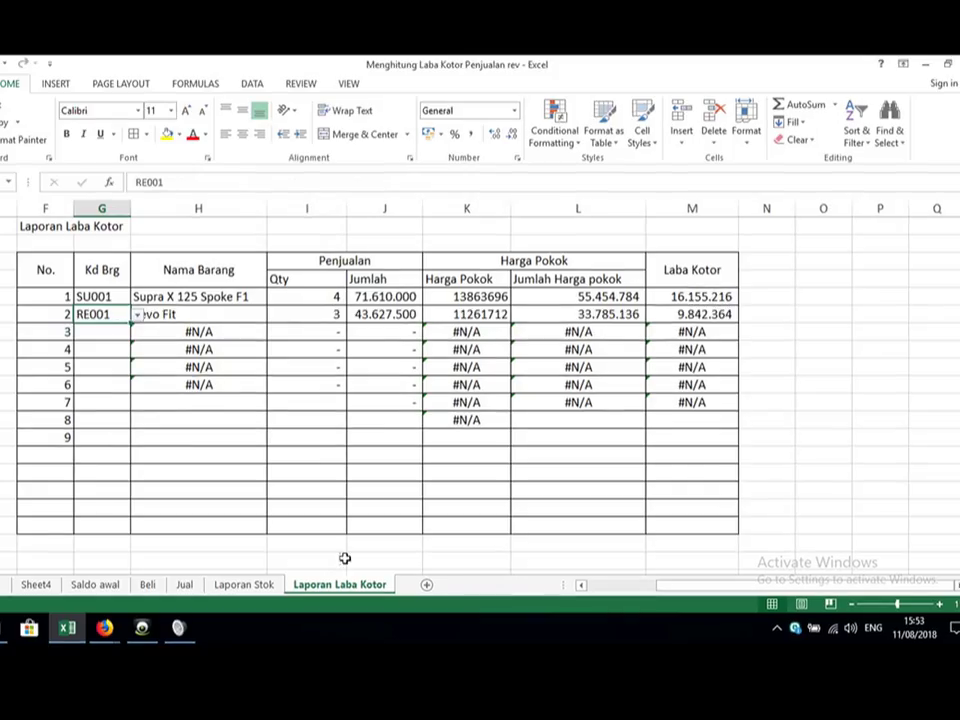
# Step: Choose item code CB001 for the third report row after checking the Jual sheet, and widen the sales Jumlah column to fit
pyautogui.click(188, 586)
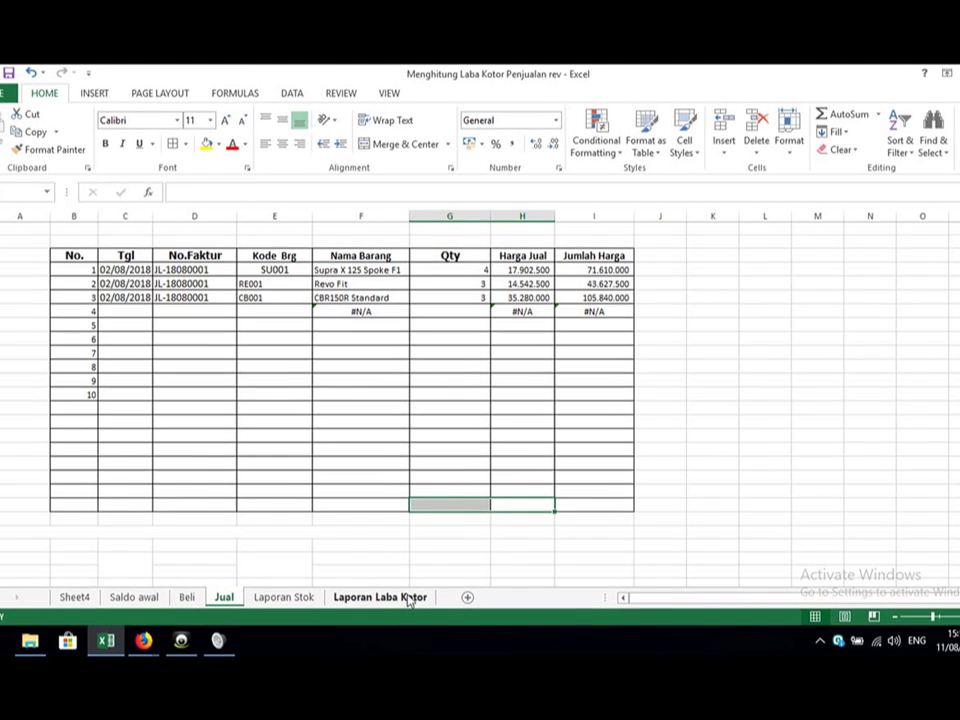
pyautogui.click(413, 602)
pyautogui.click(98, 335)
pyautogui.click(120, 336)
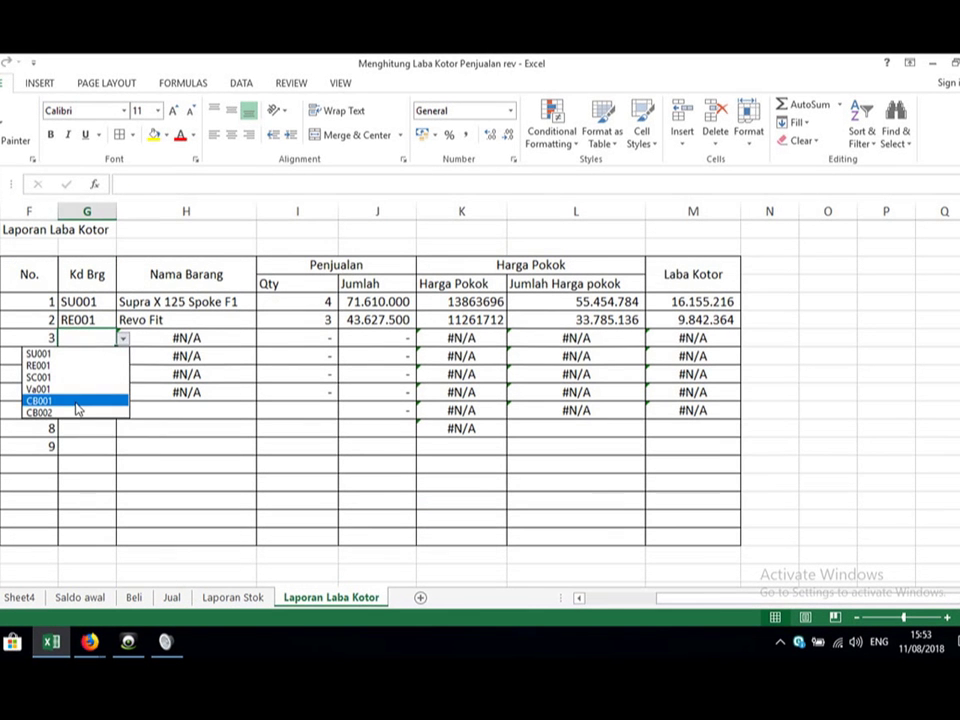
pyautogui.click(78, 401)
pyautogui.click(240, 358)
pyautogui.moveTo(416, 210); pyautogui.dragTo(427, 200)
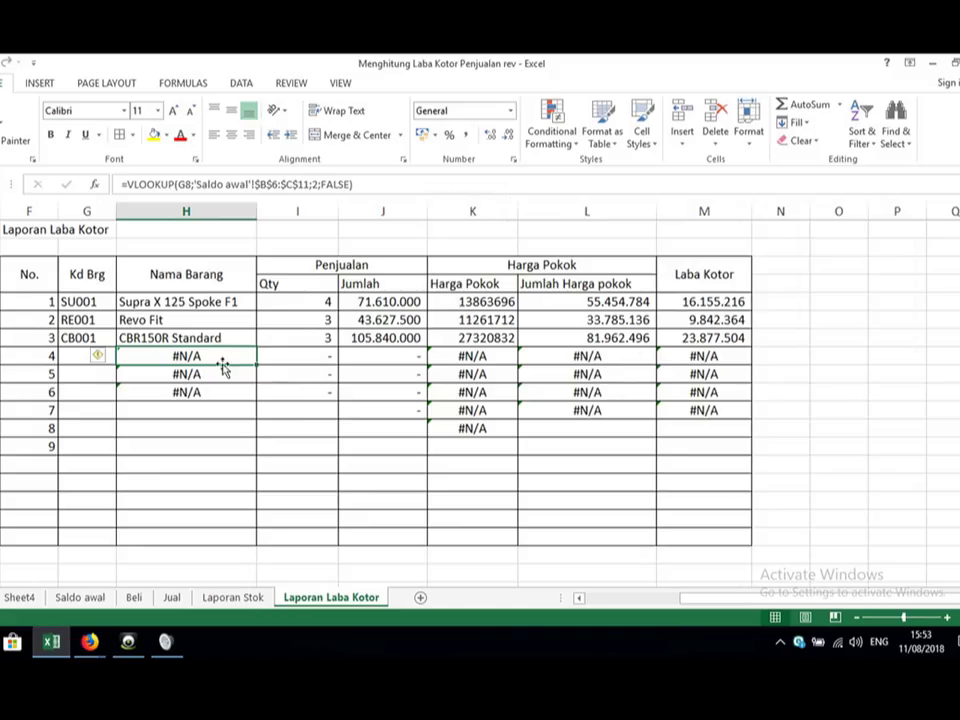
# Step: Clear the leftover formulas from report row 4 down, across the Nama Barang to Laba Kotor columns
pyautogui.moveTo(153, 352); pyautogui.dragTo(679, 444)
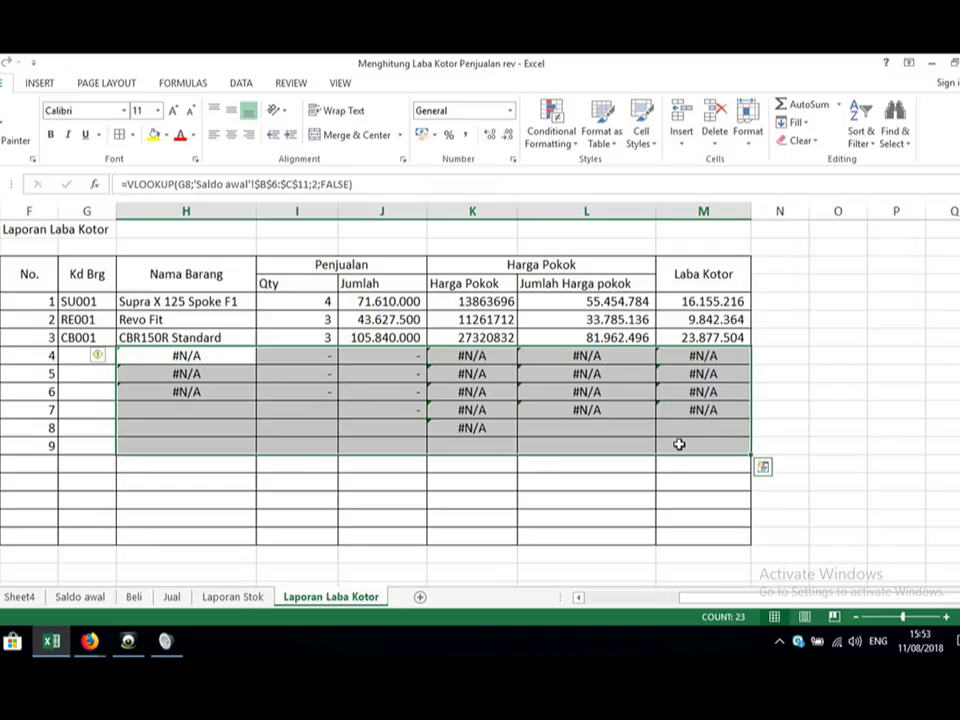
pyautogui.click(756, 302)
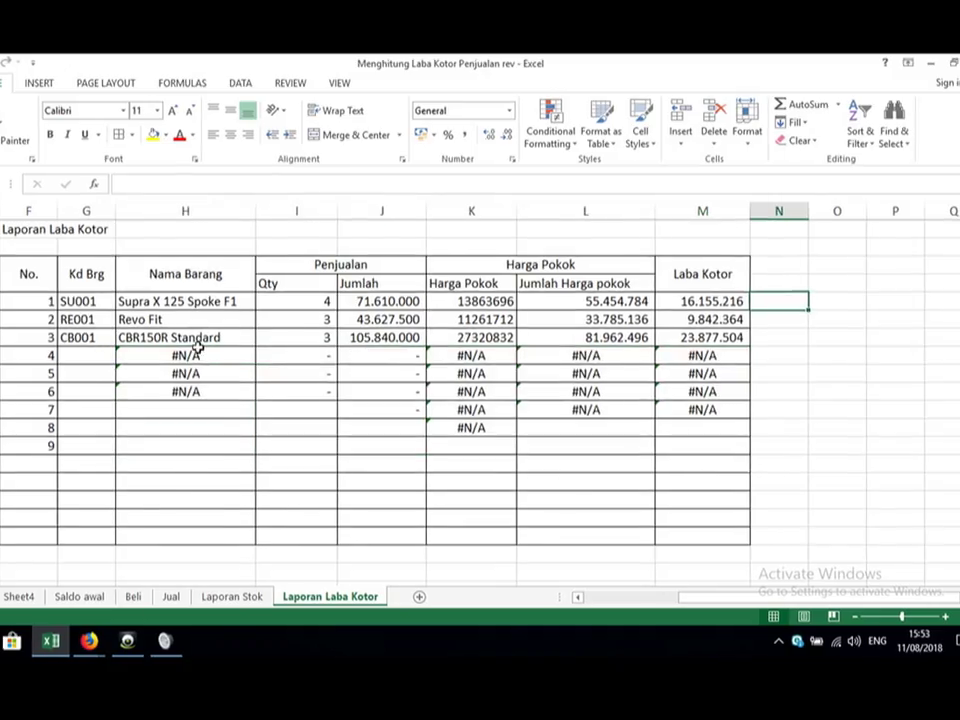
pyautogui.moveTo(197, 355); pyautogui.dragTo(600, 450)
pyautogui.click(62, 356)
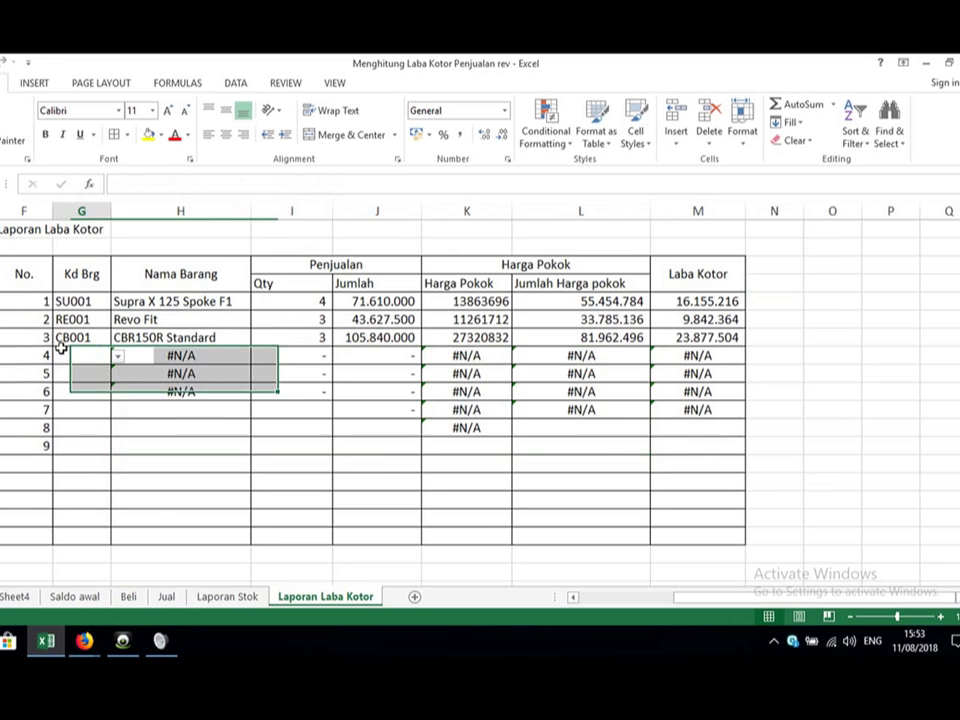
pyautogui.click(166, 596)
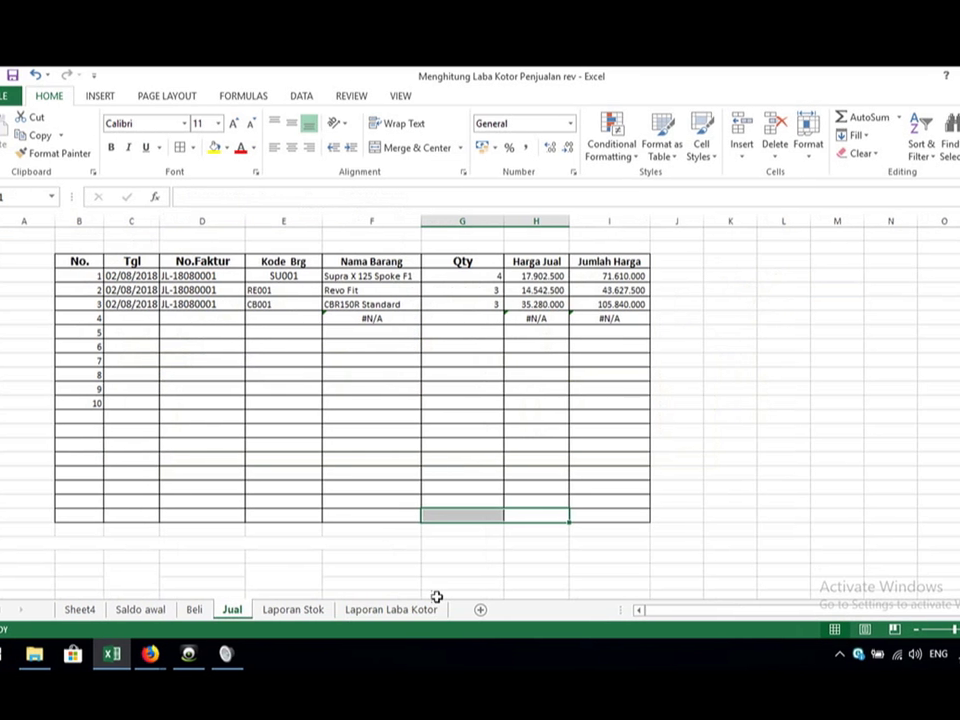
pyautogui.click(395, 608)
pyautogui.moveTo(211, 362); pyautogui.dragTo(740, 437)
pyautogui.press('Delete')
# Step: Total the Qty column in the report table's last row, I18, with =SUM(I5:I17)
pyautogui.press('Left')
pyautogui.press('Down')
pyautogui.press('Down')
pyautogui.press('Down')
pyautogui.press('Down')
pyautogui.press('Down')
pyautogui.press('Right')
pyautogui.press('Right')
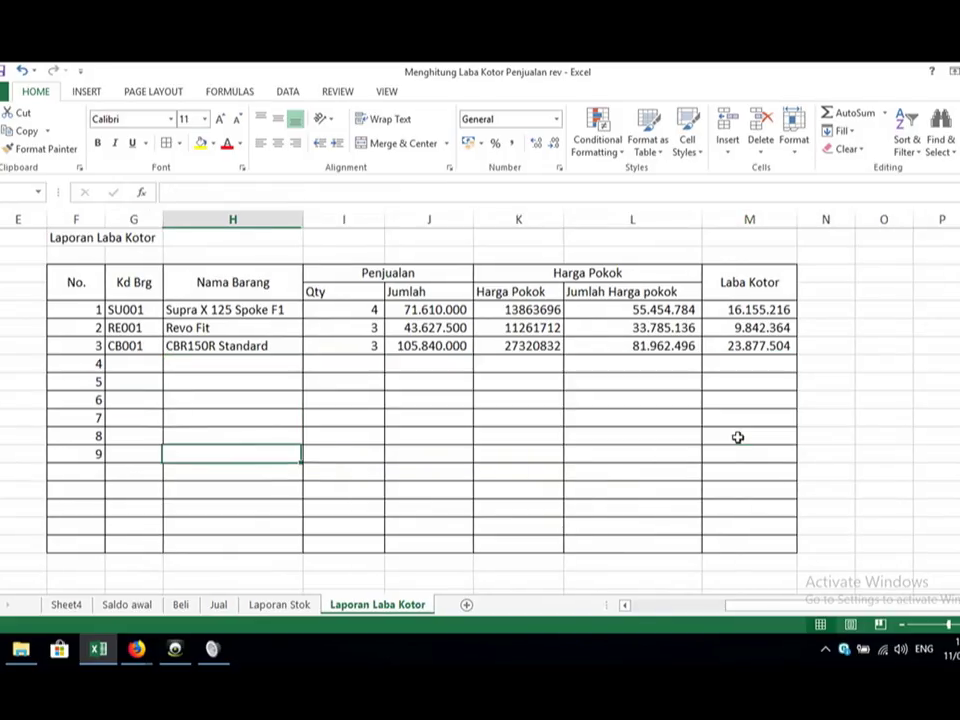
pyautogui.press('Down')
pyautogui.press('Down')
pyautogui.press('Down')
pyautogui.press('Down')
pyautogui.press('Down')
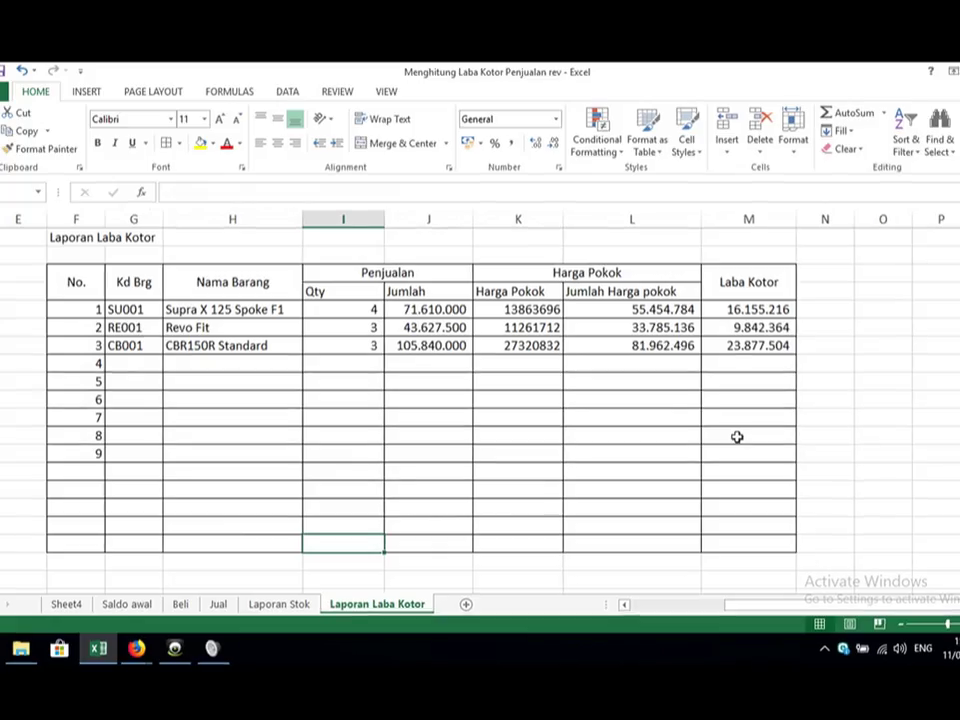
pyautogui.write('=sum(')
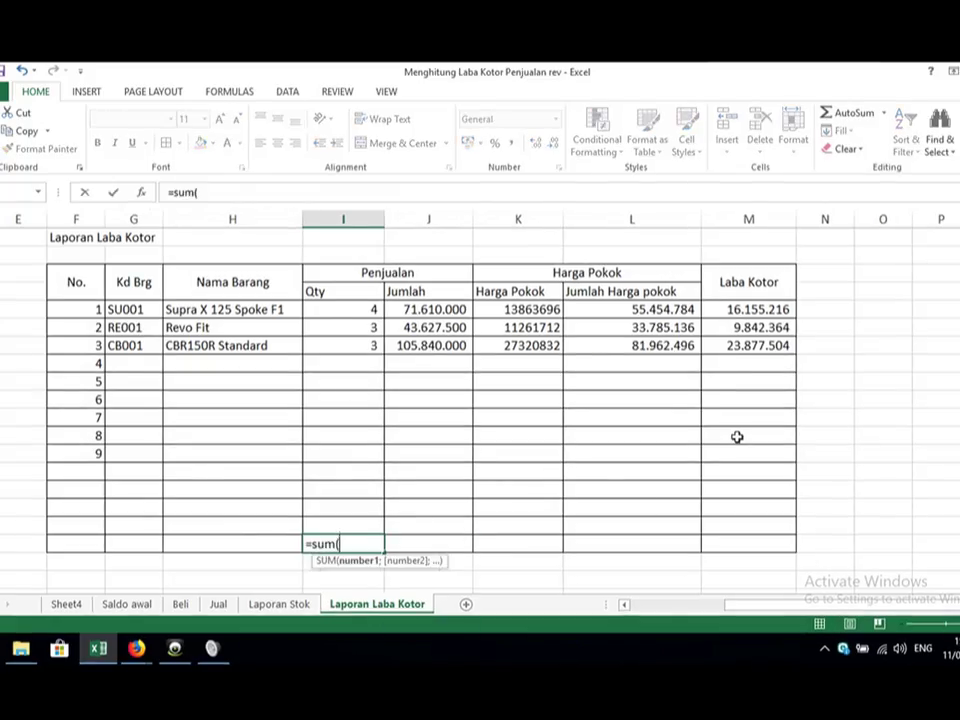
pyautogui.moveTo(352, 306); pyautogui.dragTo(348, 529)
pyautogui.press('Return')
# Step: Copy the Qty total across the last row through the Laba Kotor column, and fit the Jumlah Harga pokok column's width
pyautogui.click(368, 541)
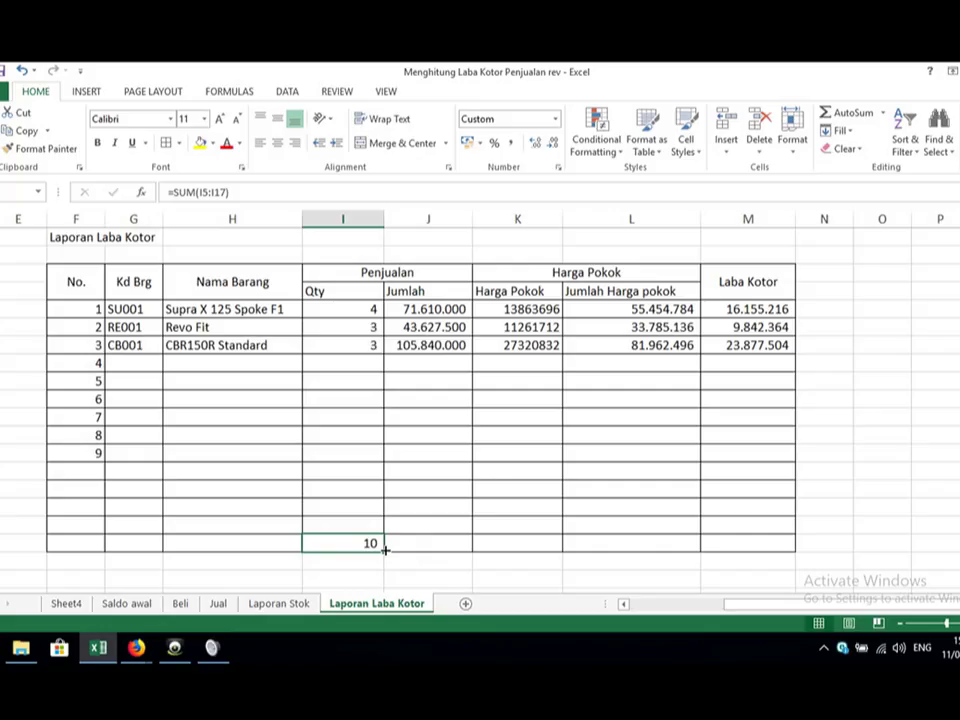
pyautogui.moveTo(385, 549); pyautogui.dragTo(757, 535)
pyautogui.moveTo(699, 218)
pyautogui.mouseDown()
pyautogui.moveTo(680, 197)
pyautogui.moveTo(675, 208)
pyautogui.moveTo(694, 214)
pyautogui.mouseUp()
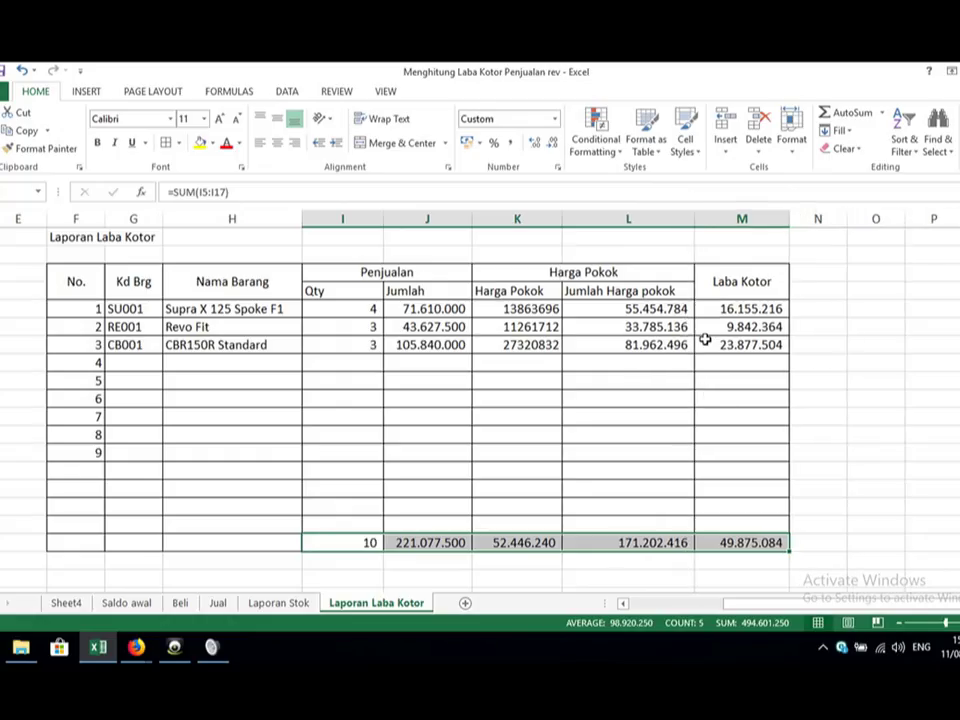
pyautogui.click(707, 435)
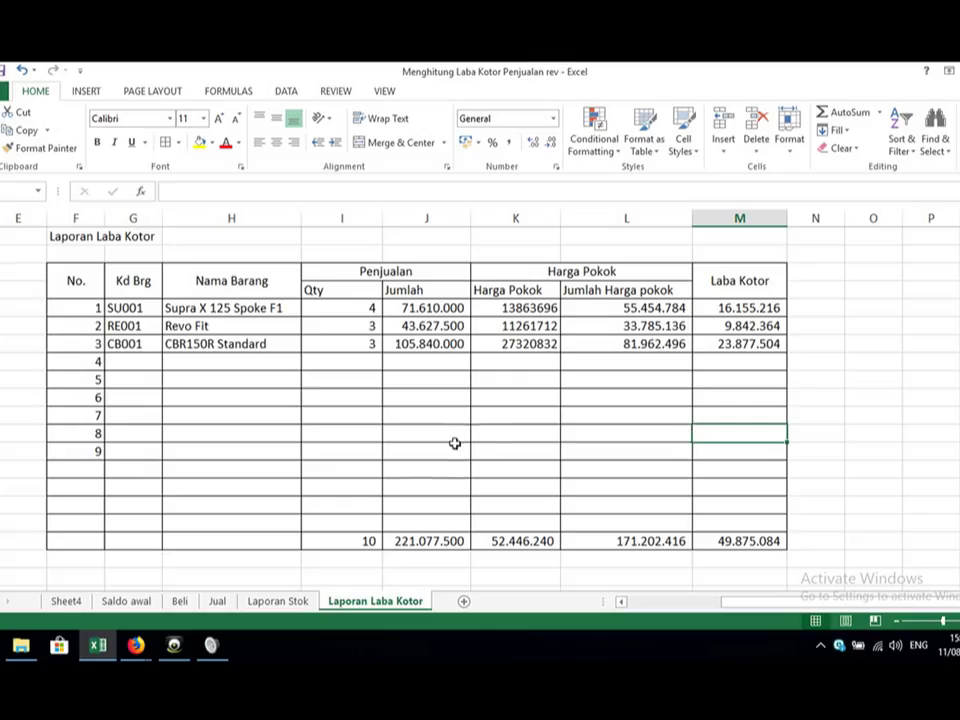
# Step: Review Laporan Stok and the CBR150R Standard selling price on Saldo awal, and return to Laporan Laba Kotor
pyautogui.click(282, 602)
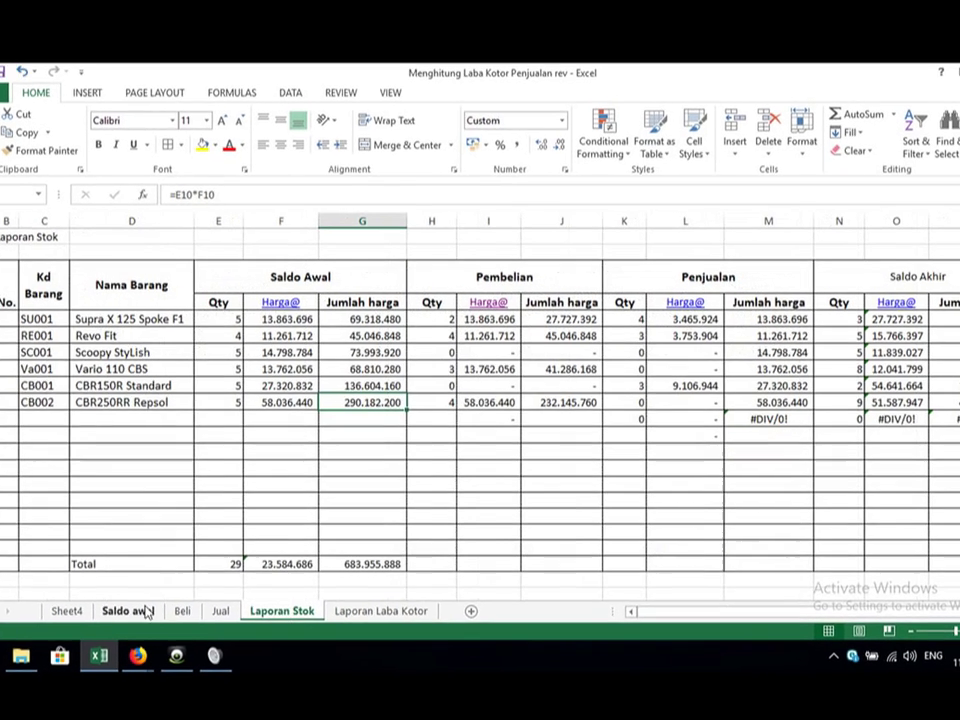
pyautogui.click(145, 611)
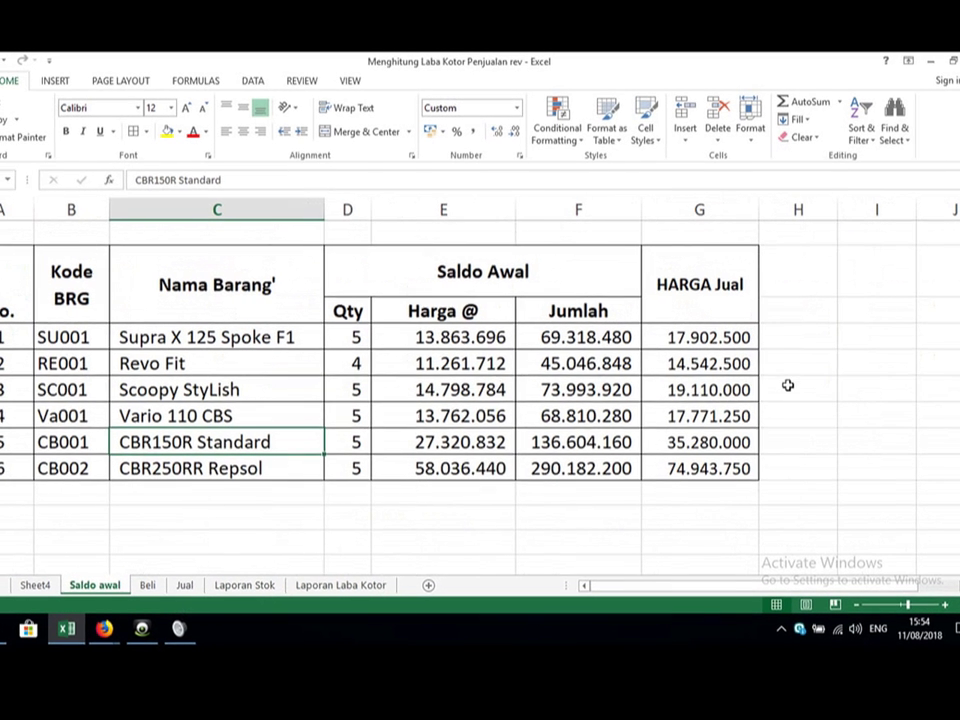
pyautogui.click(731, 441)
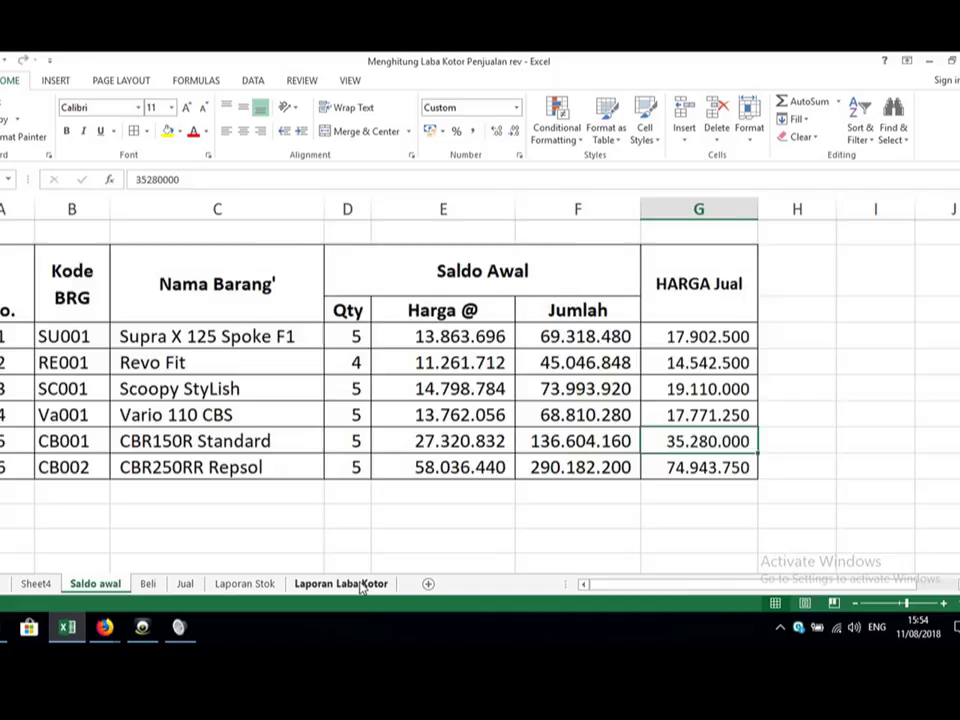
pyautogui.click(362, 586)
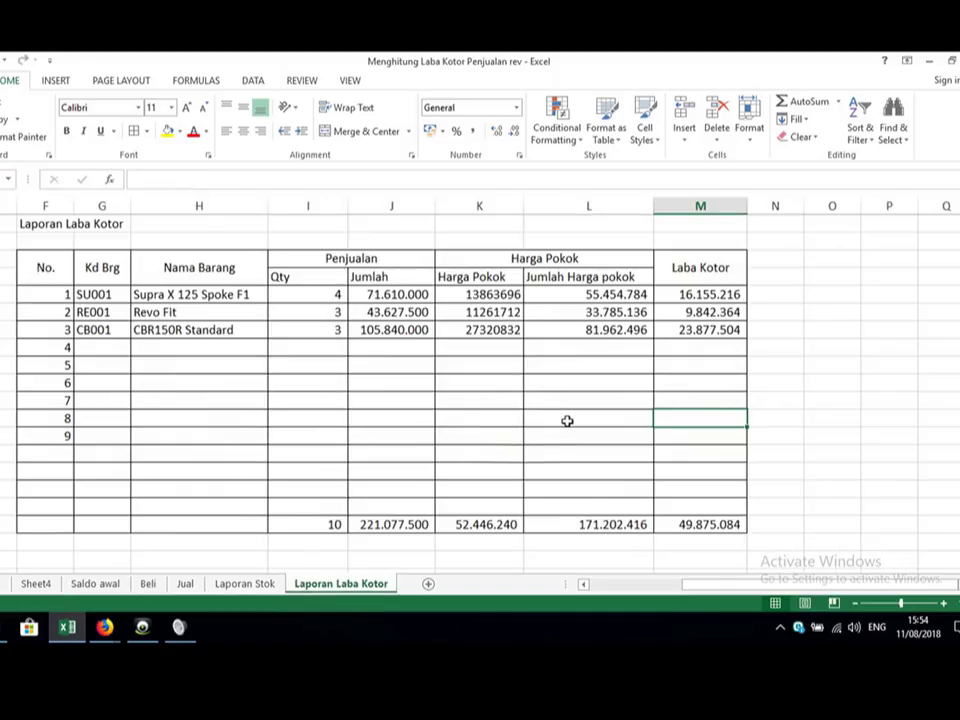